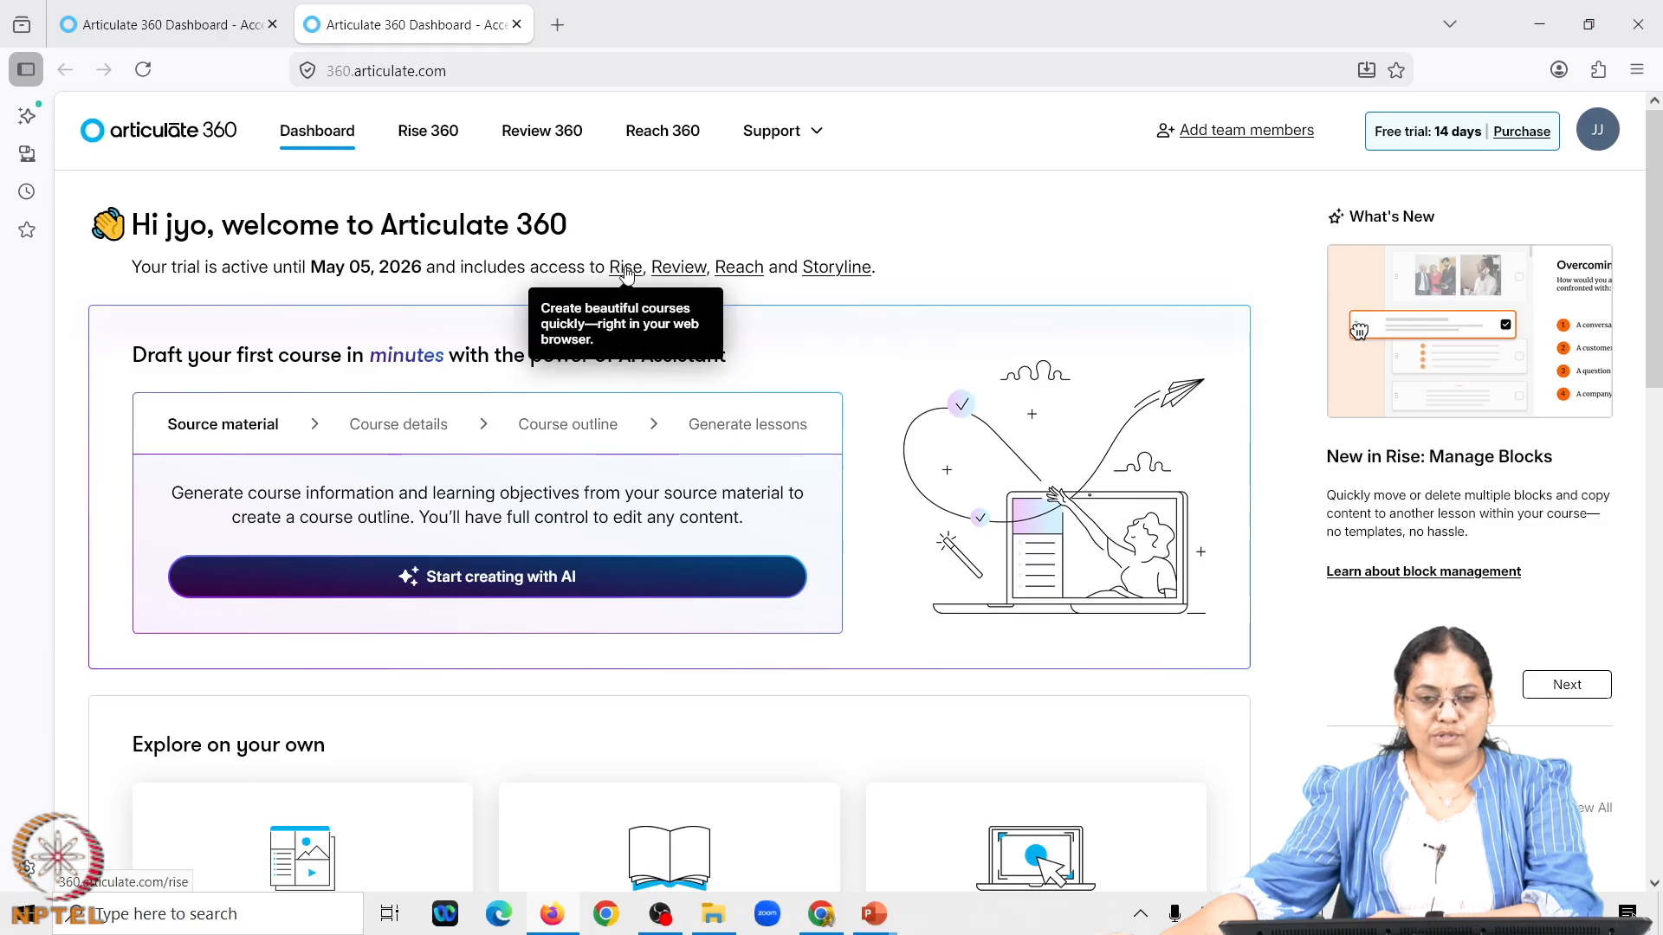
Open Rise from the trial welcome message and look through the existing courses in All Content
click(626, 271)
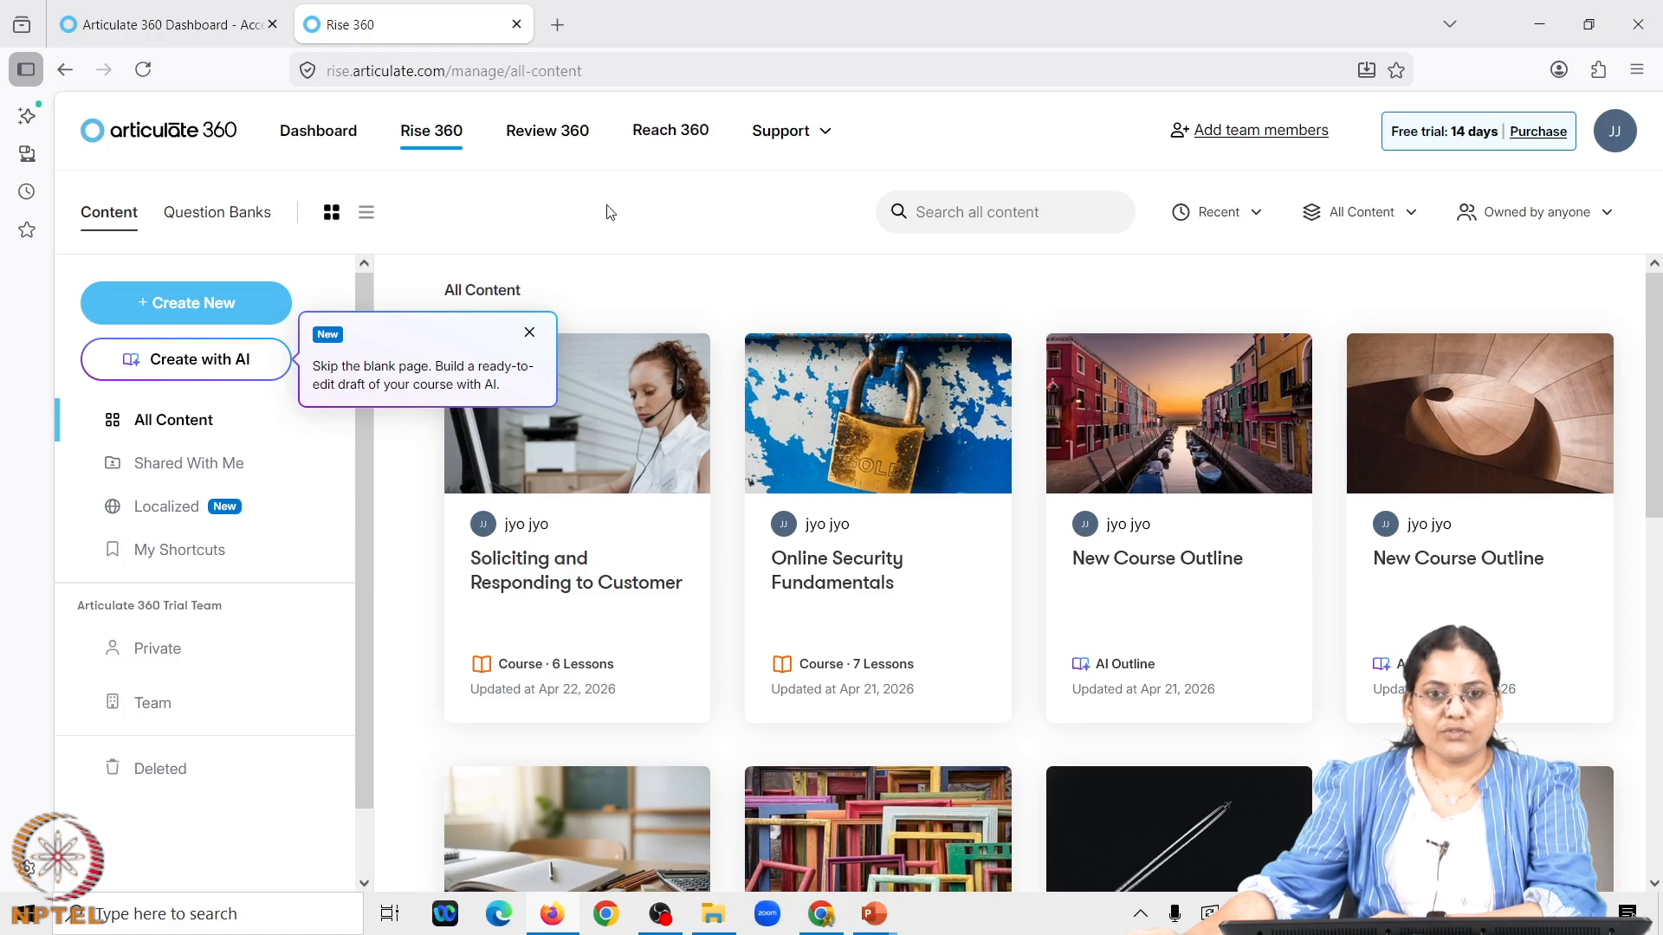
click(530, 331)
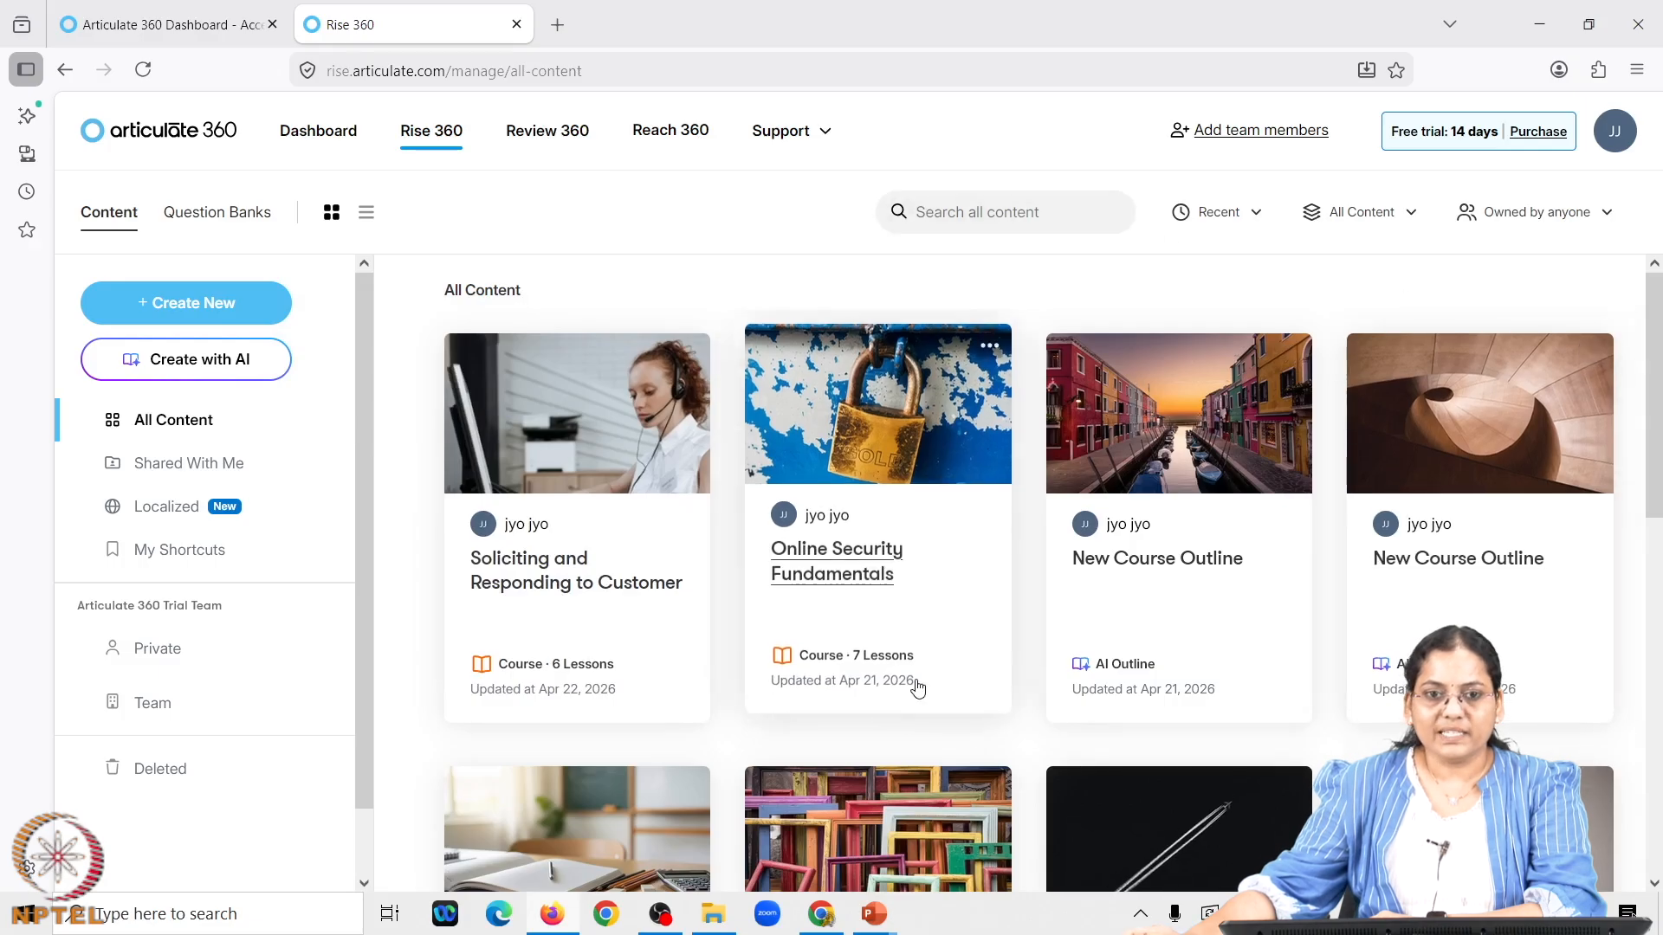
scroll(780, 662, down, 1)
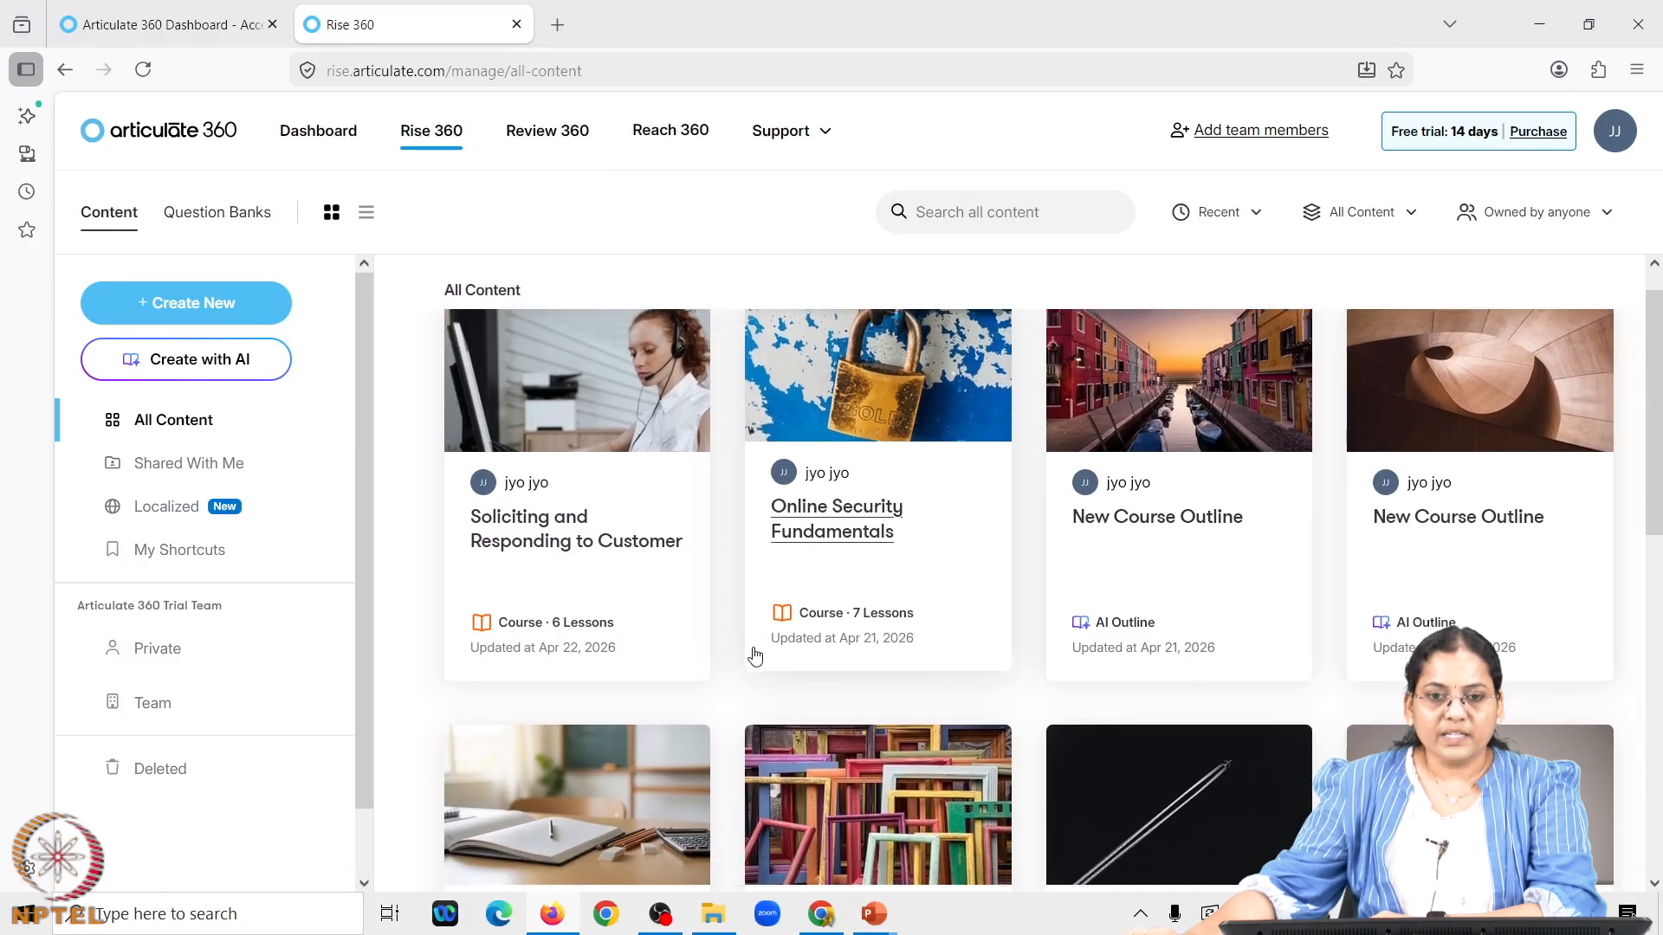
scroll(748, 656, down, 1)
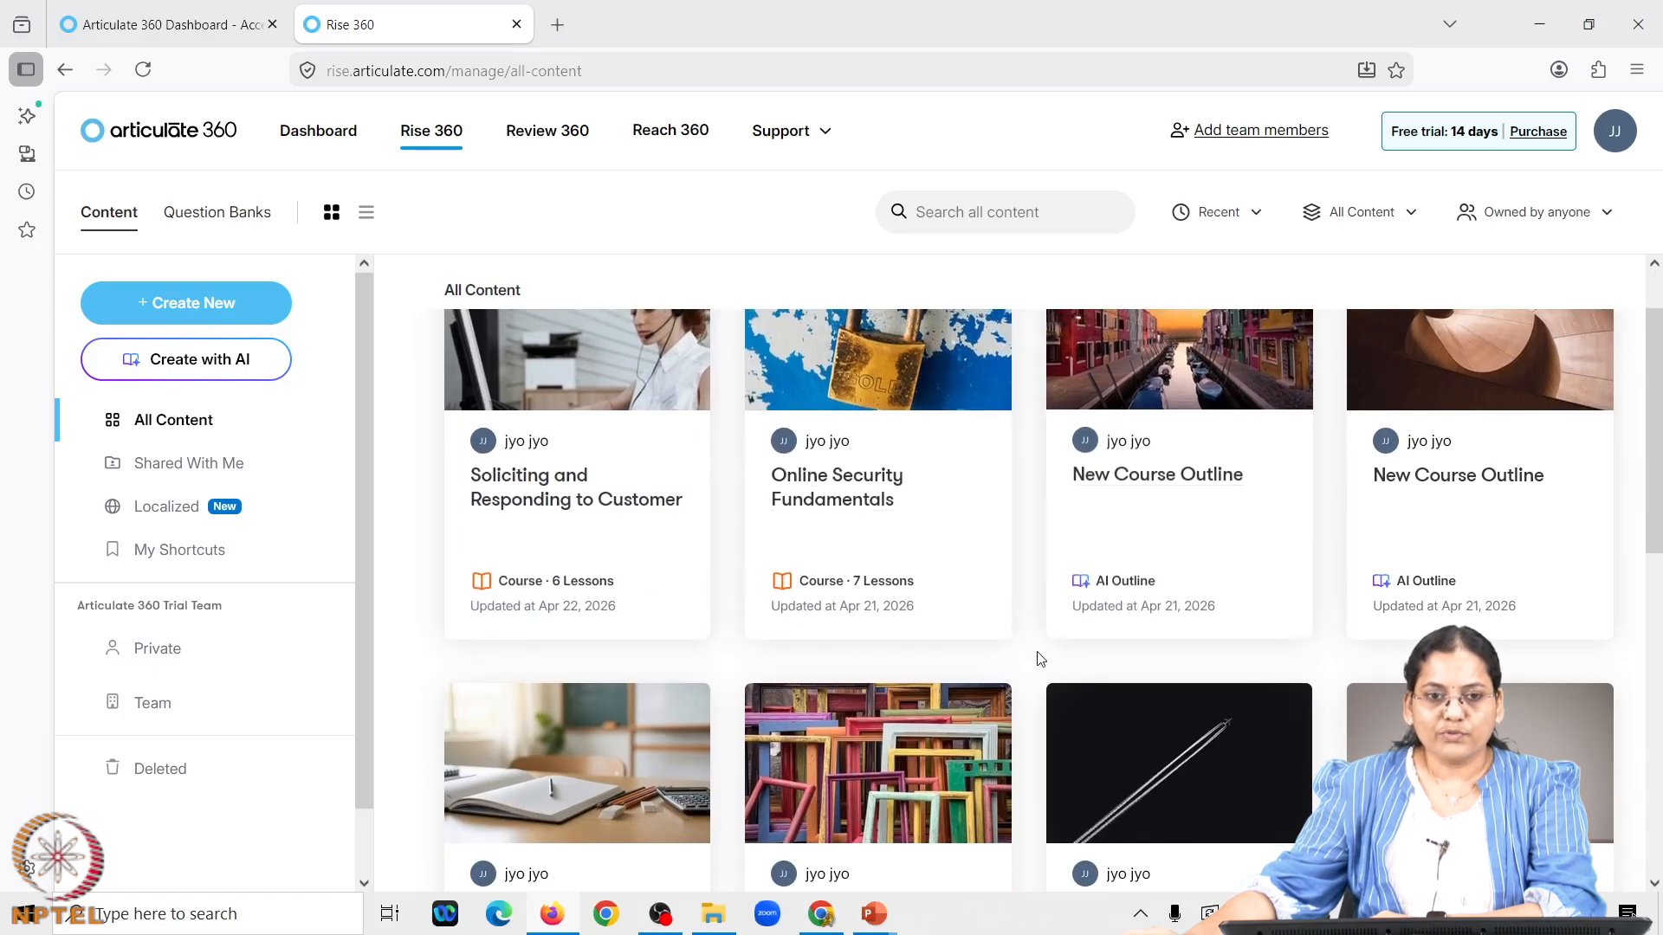
scroll(1040, 661, down, 3)
scroll(1040, 664, down, 1)
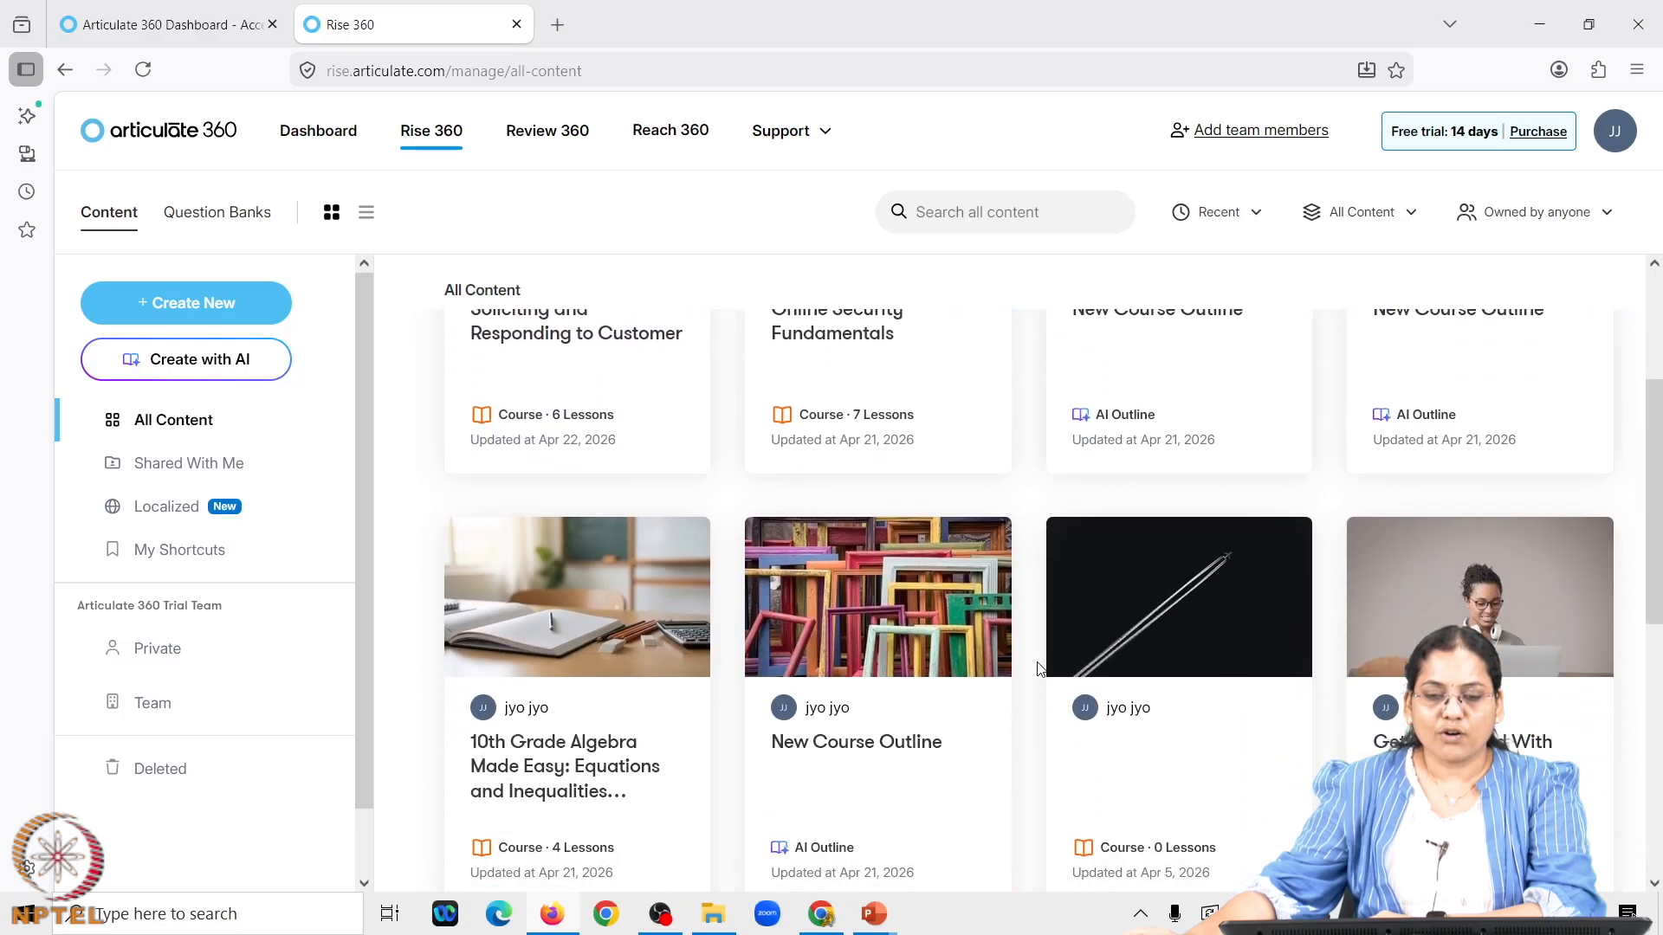
scroll(1040, 668, up, 3)
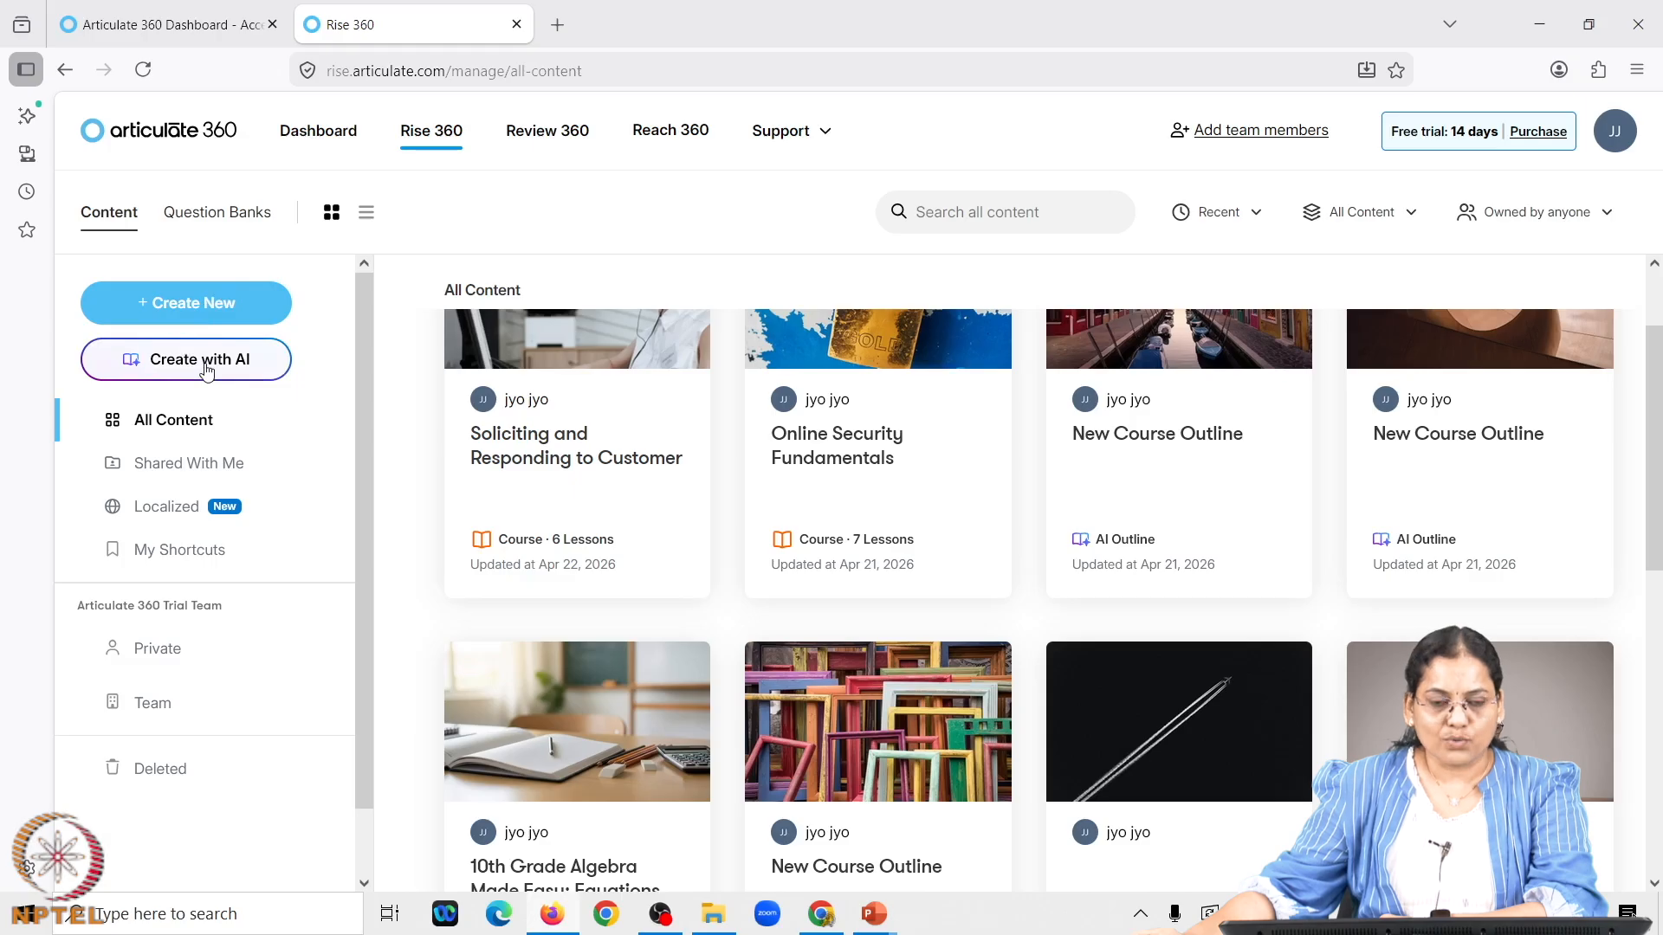
Start creating a new course from a course template
click(208, 300)
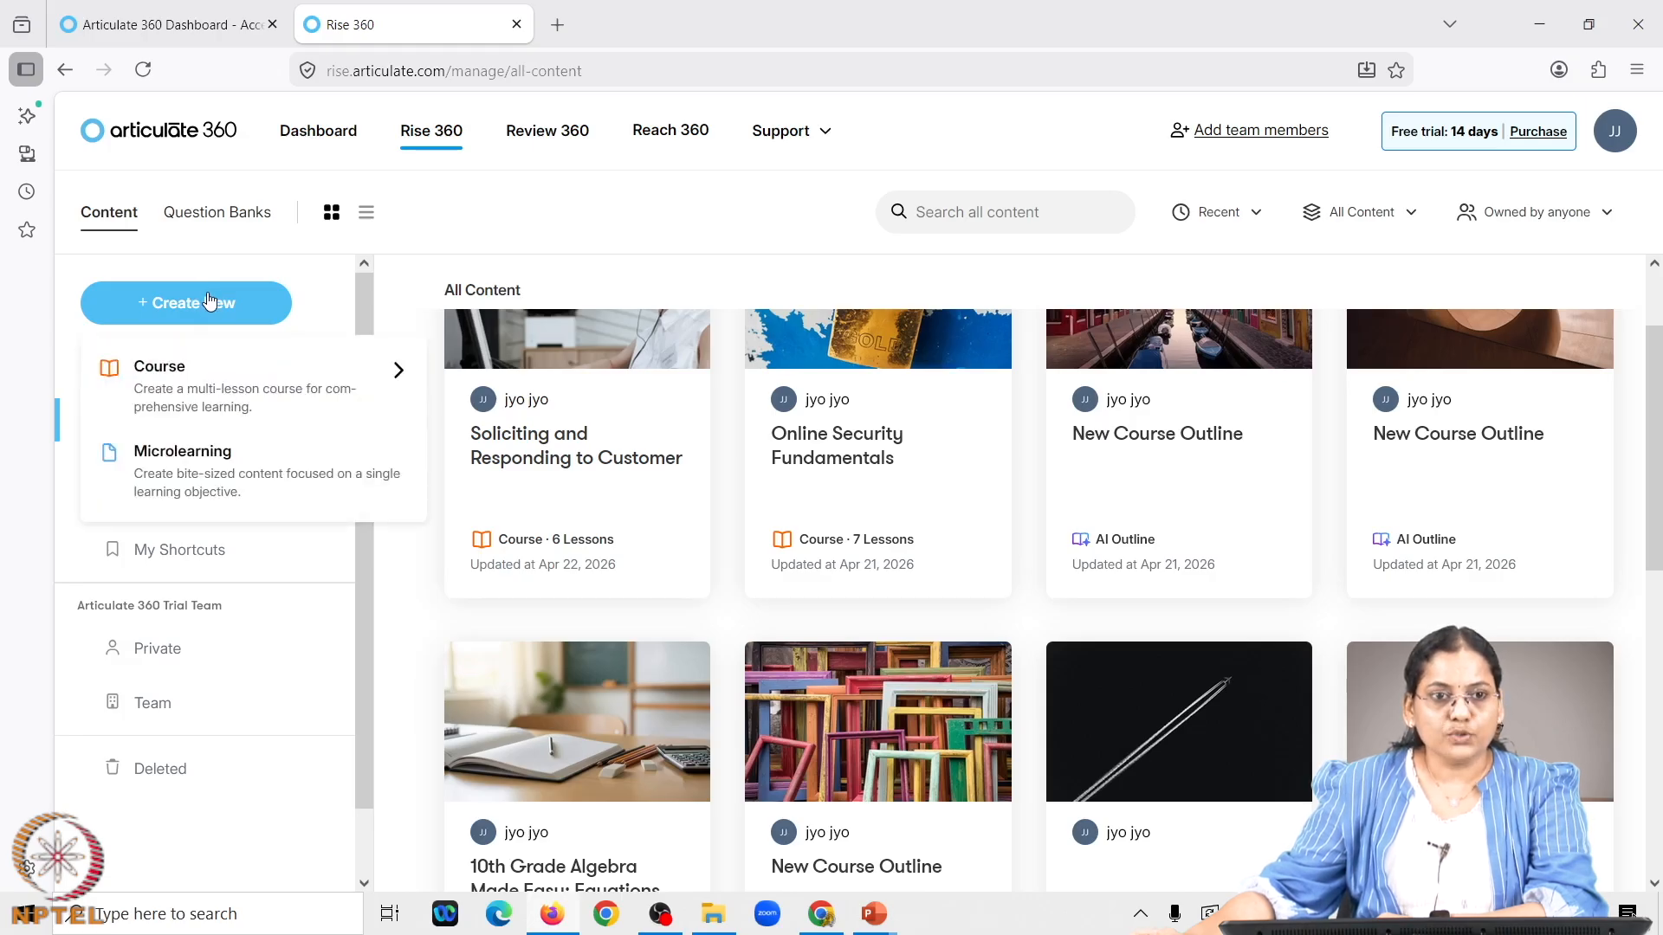
mouse_move(218, 385)
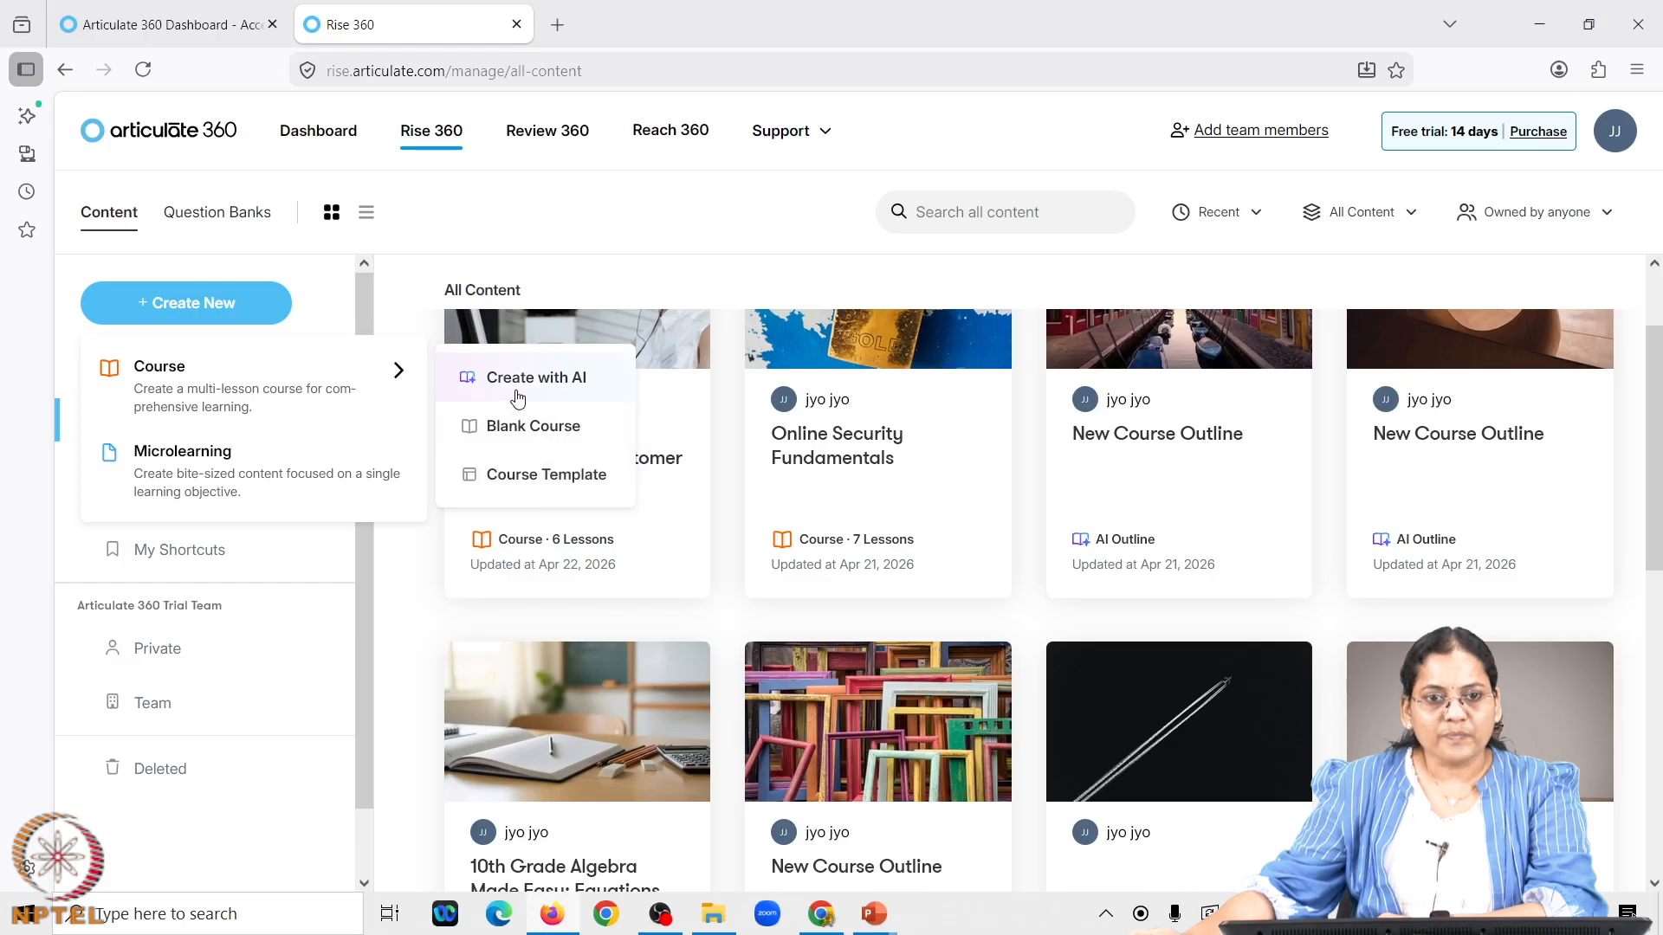
click(545, 485)
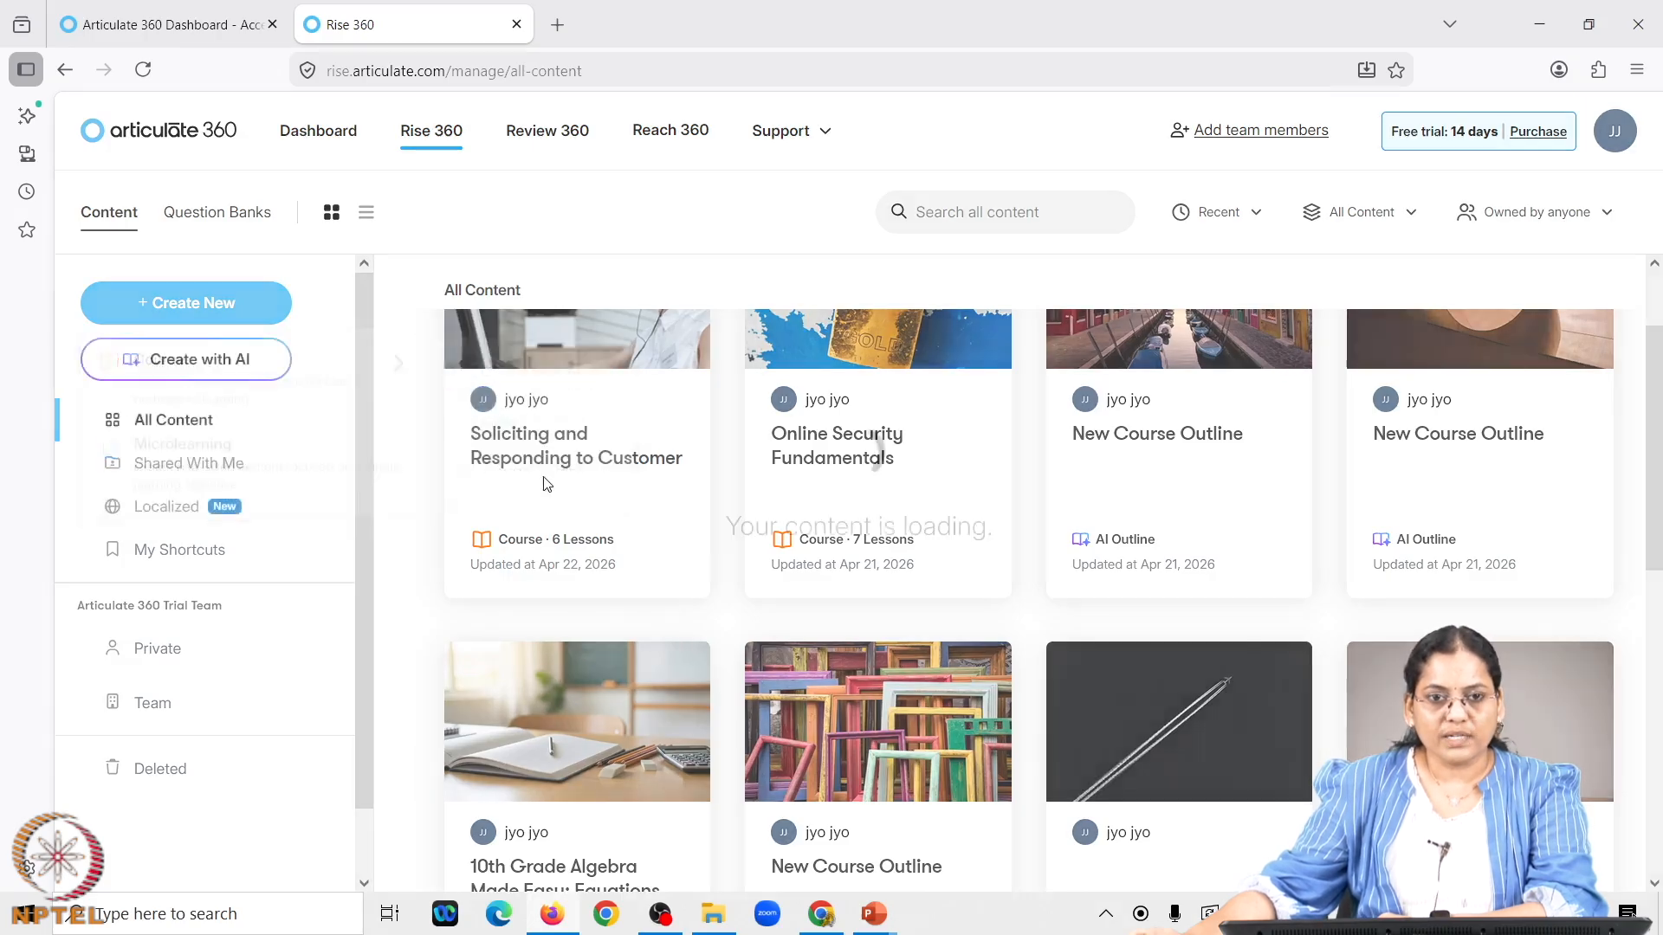
mouse_move(539, 445)
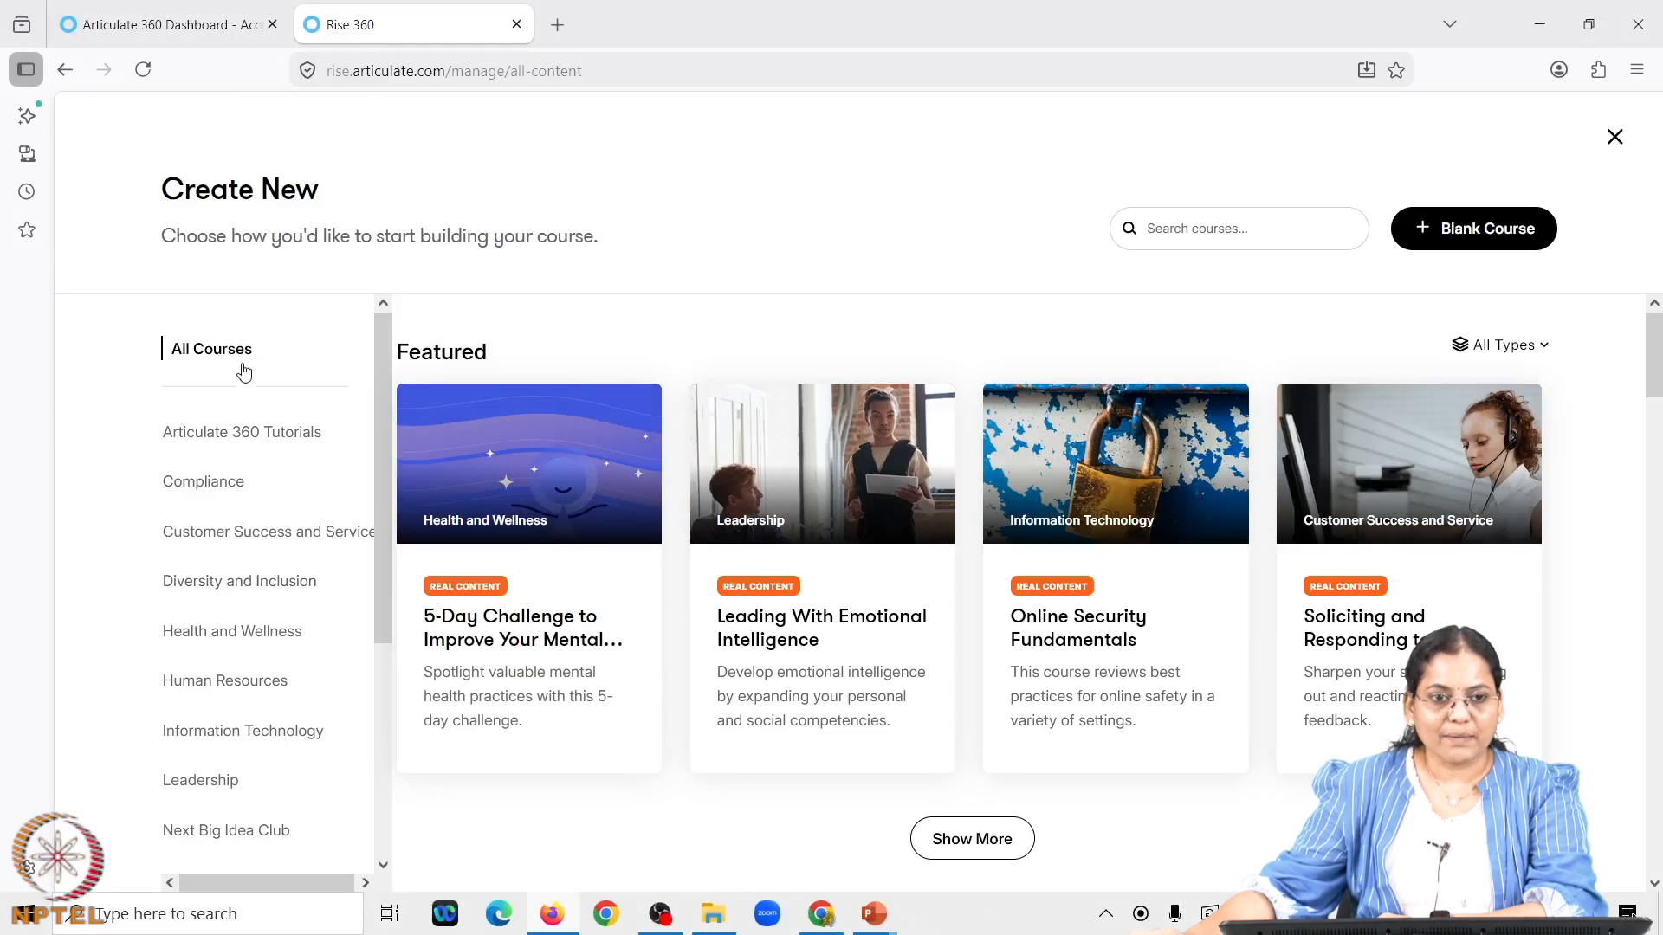
Look through the template categories and preview the featured course "5-Day Challenge to Improve Your Mental Health"
scroll(284, 767, down, 3)
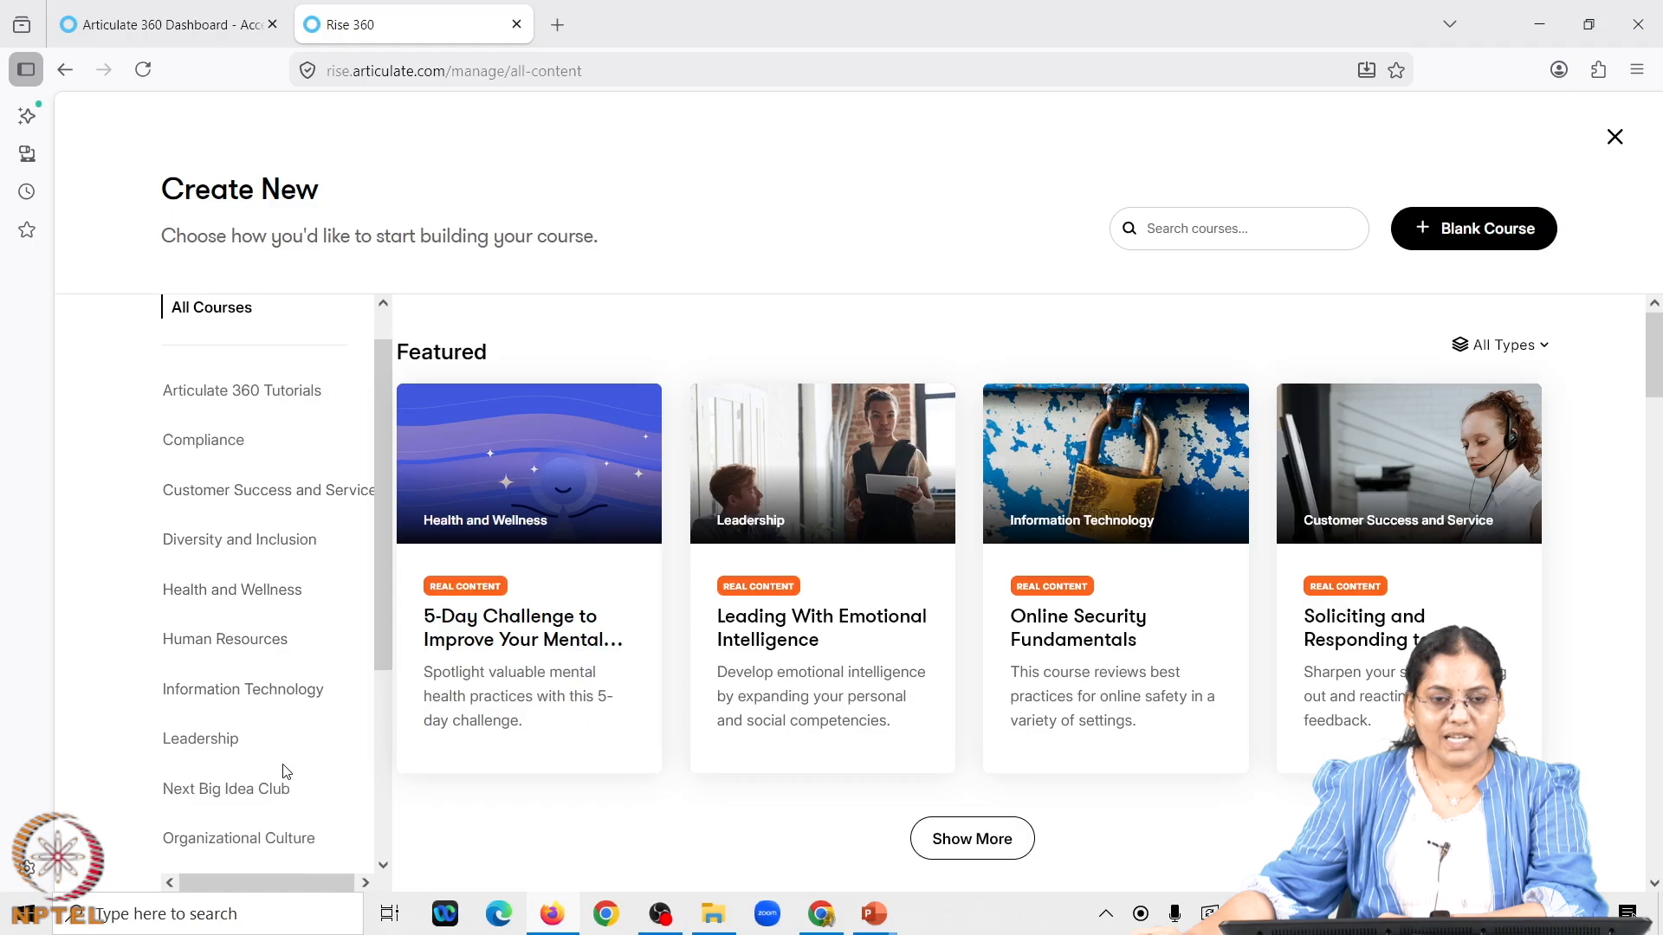
mouse_move(538, 554)
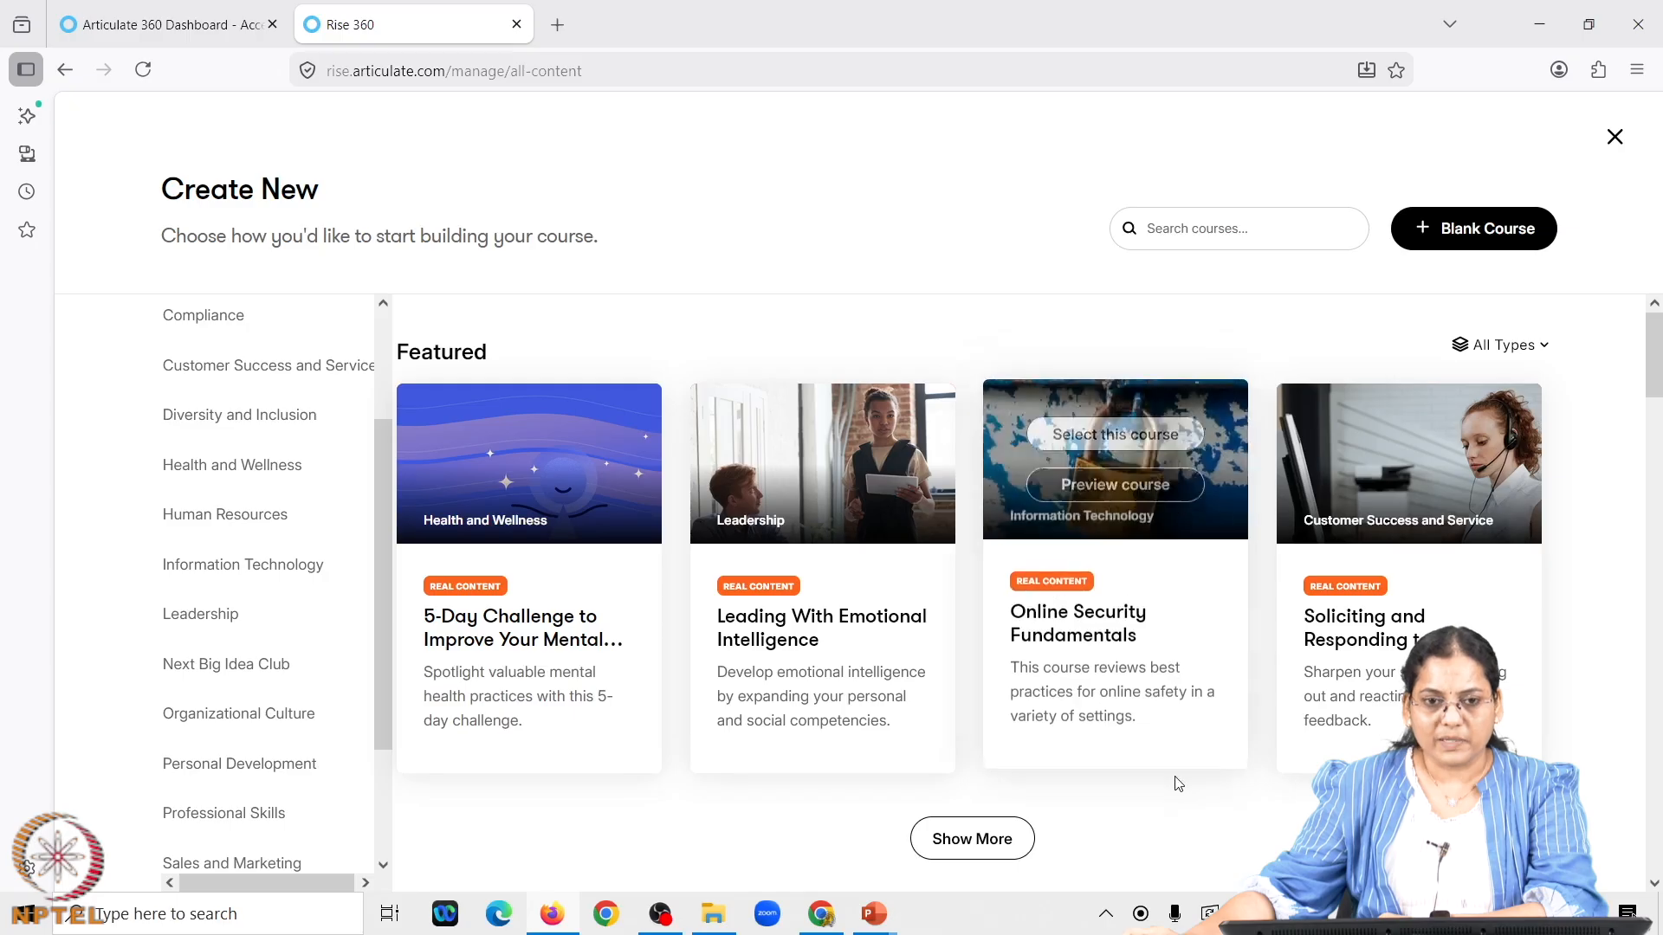
mouse_move(501, 485)
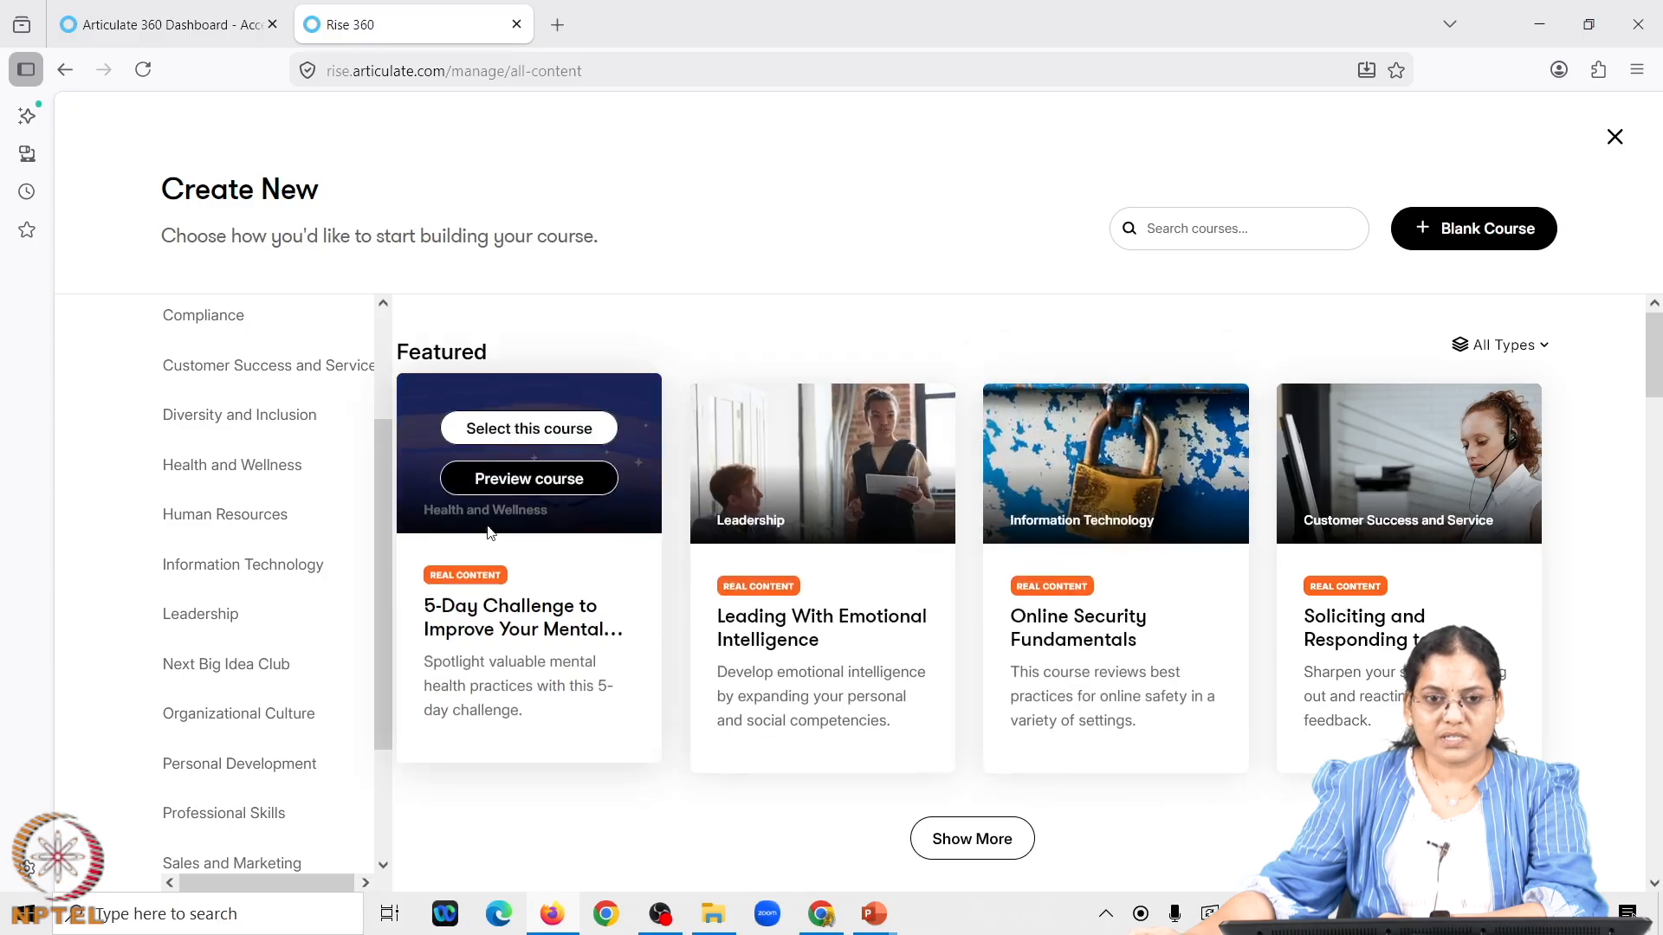
click(531, 485)
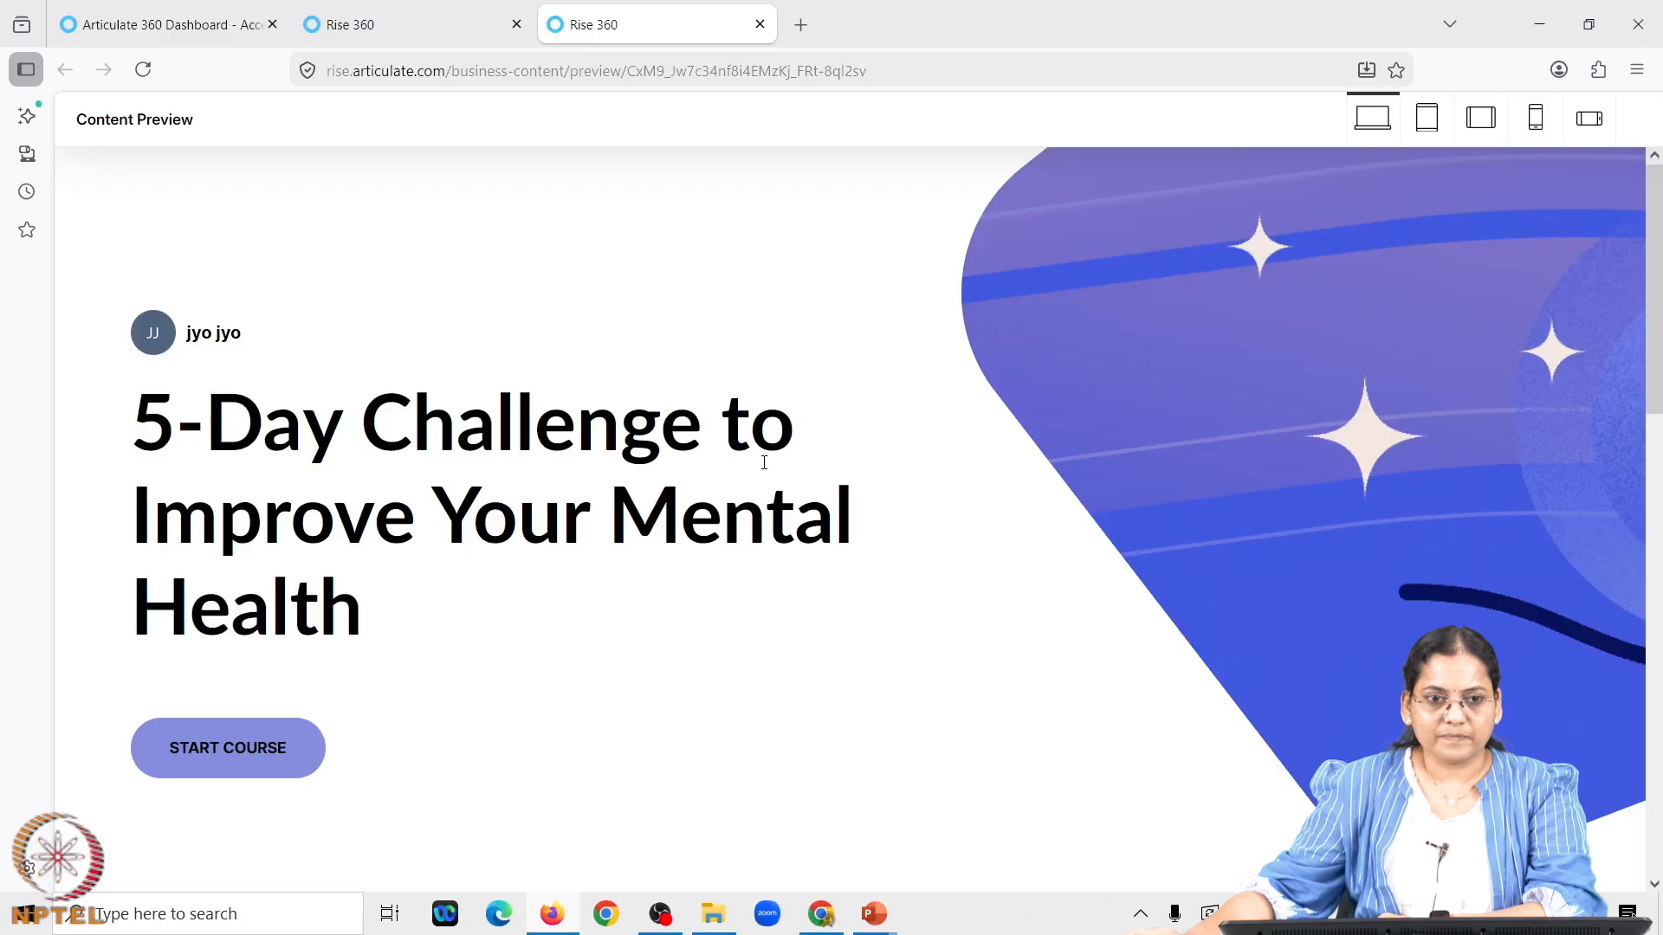
Examine the previewed course's overview page, from its title and introduction to the lesson list
scroll(571, 528, down, 1)
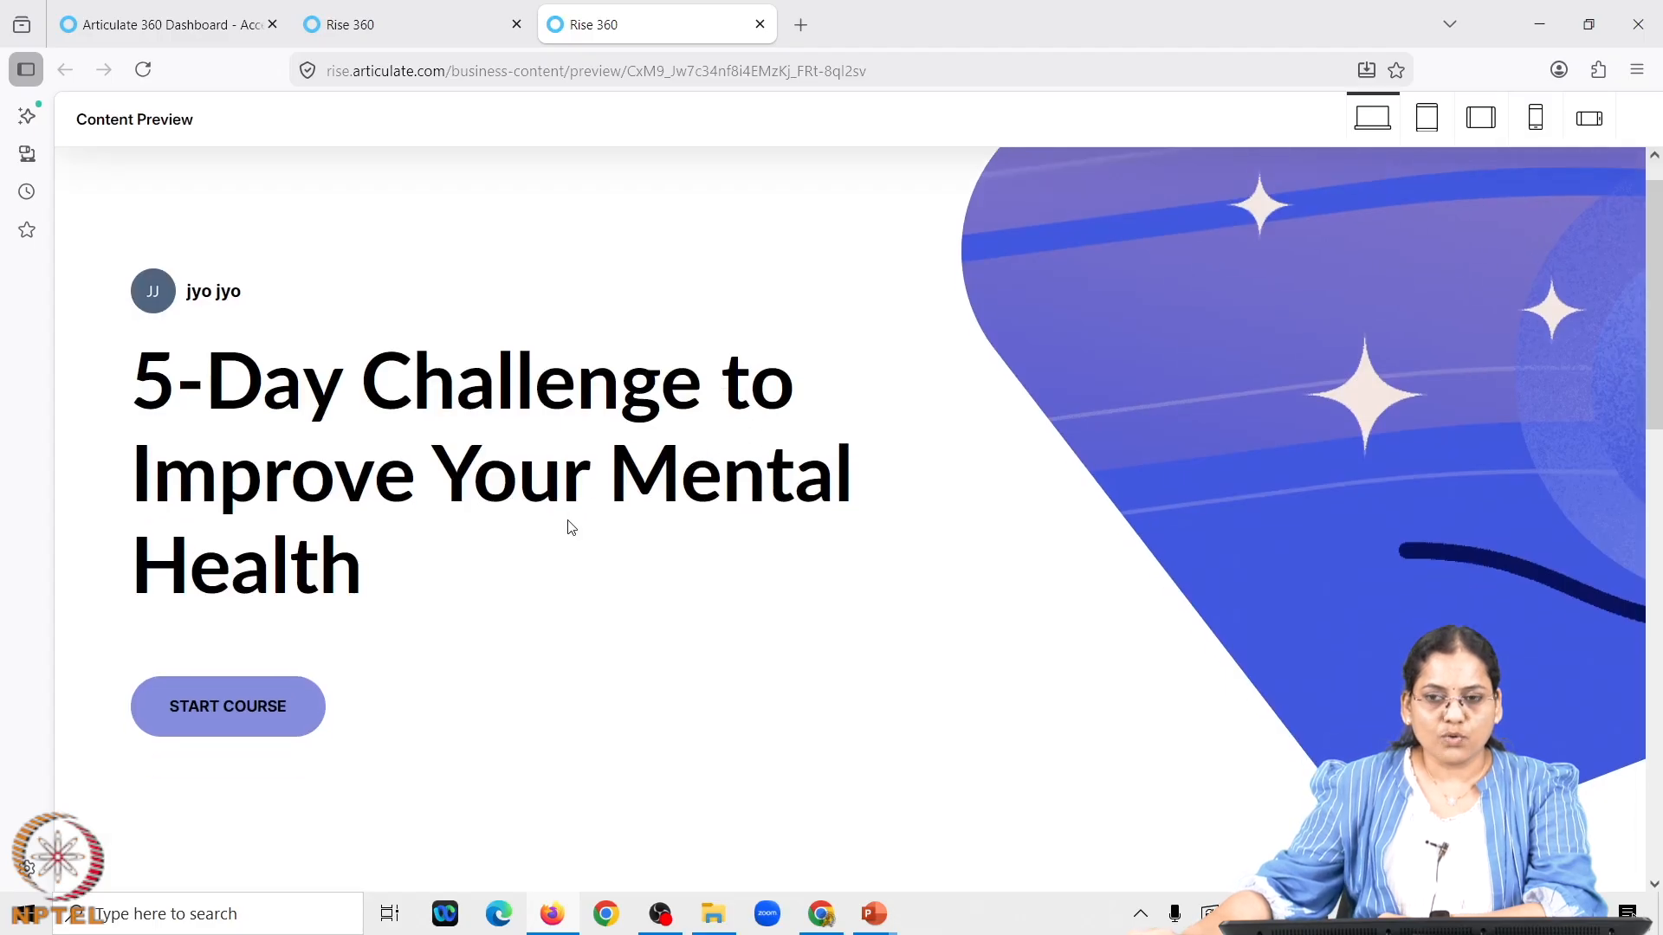
scroll(571, 528, down, 5)
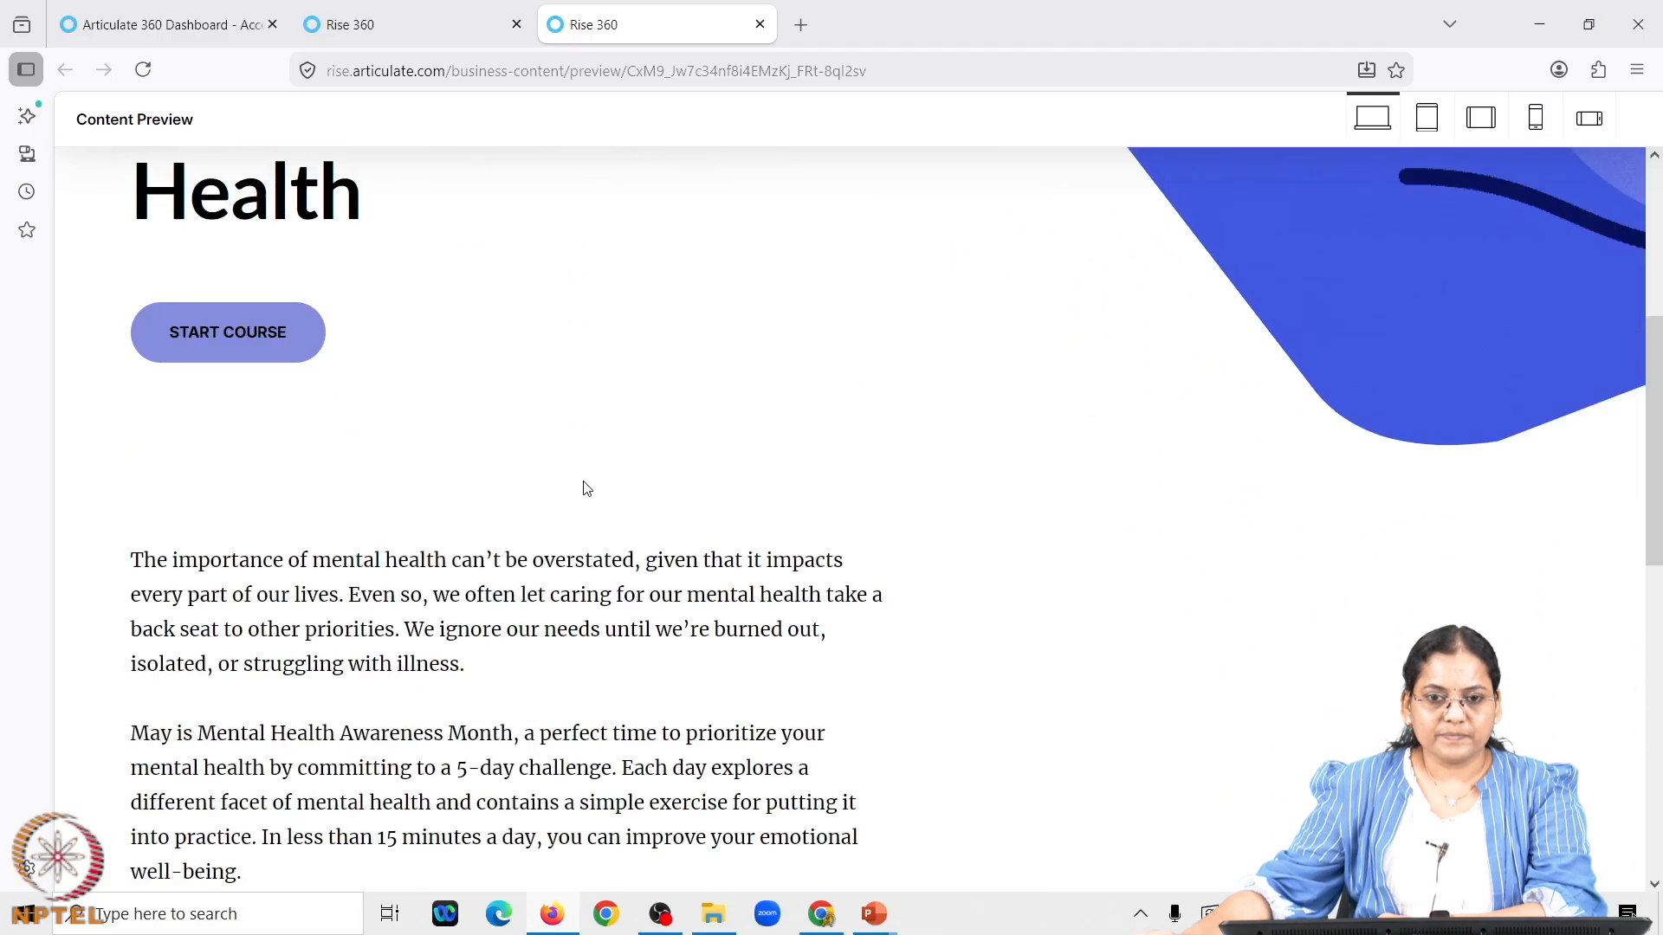
scroll(515, 407, up, 2)
scroll(510, 407, down, 2)
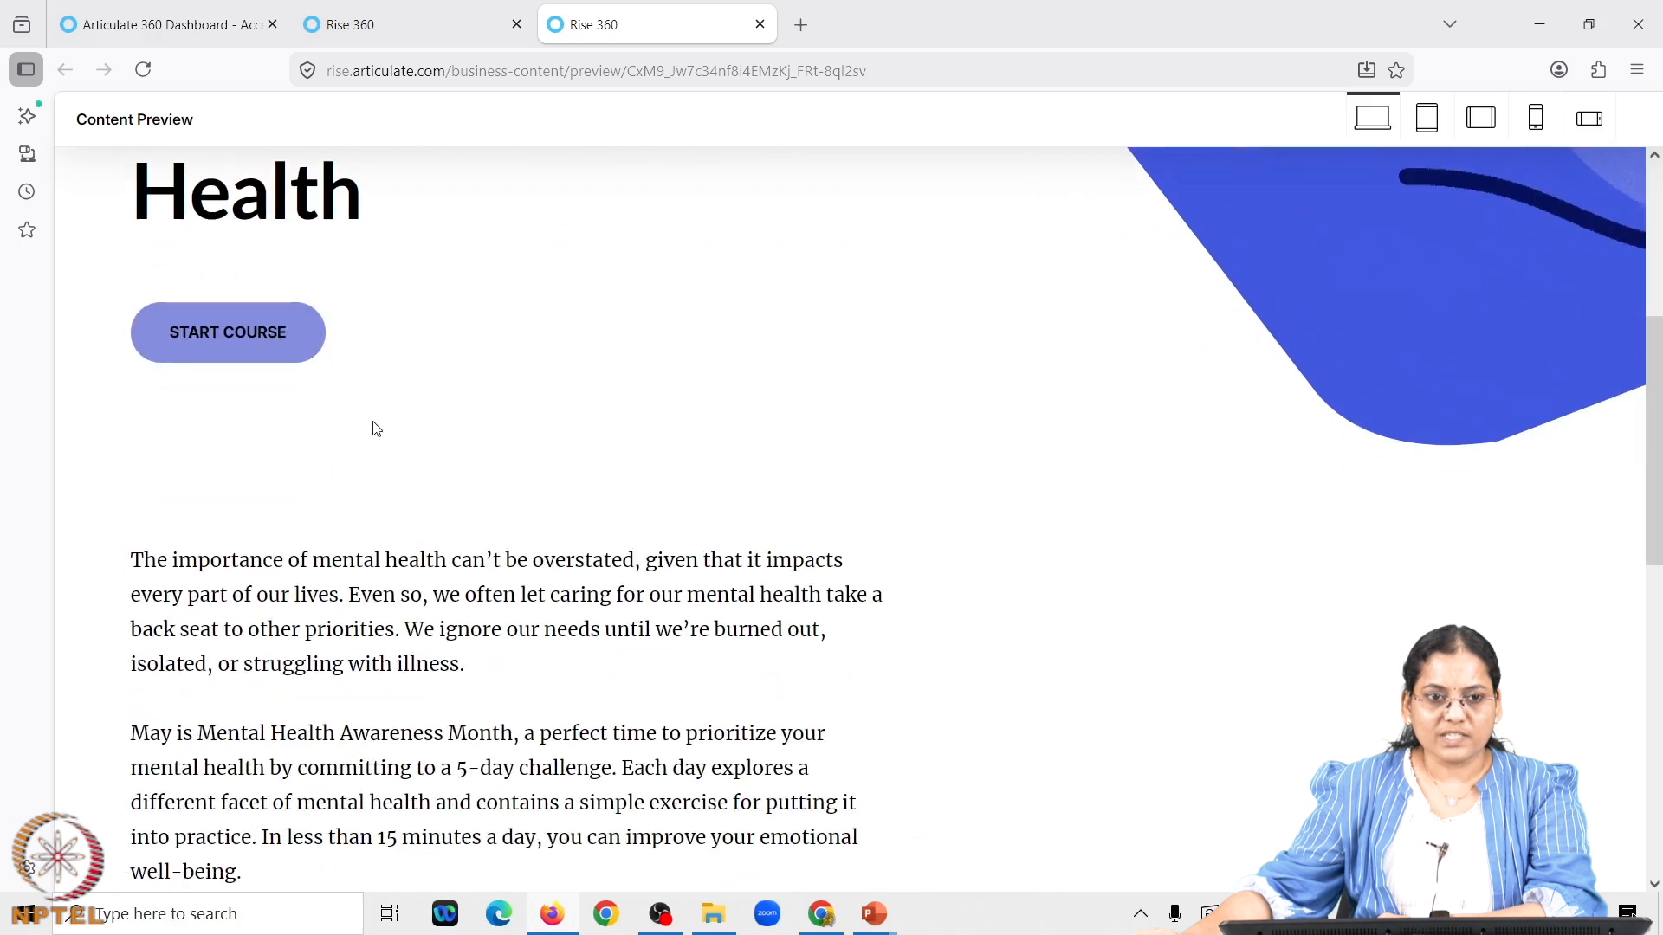
scroll(360, 482, down, 9)
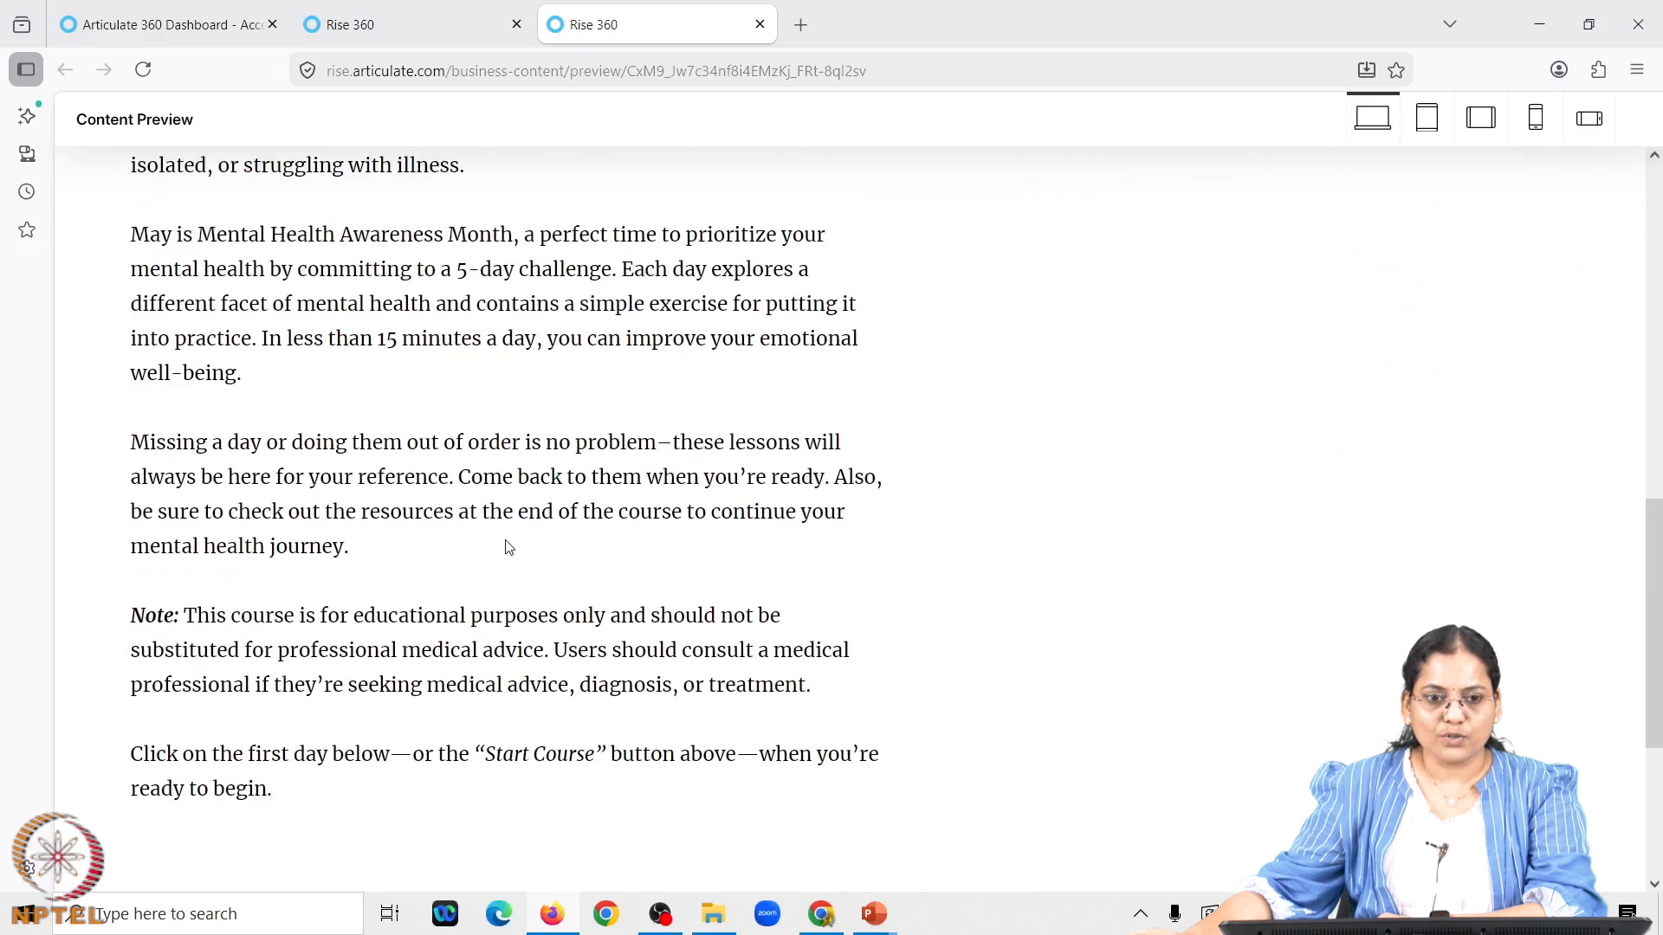
scroll(509, 538, down, 2)
scroll(489, 433, up, 4)
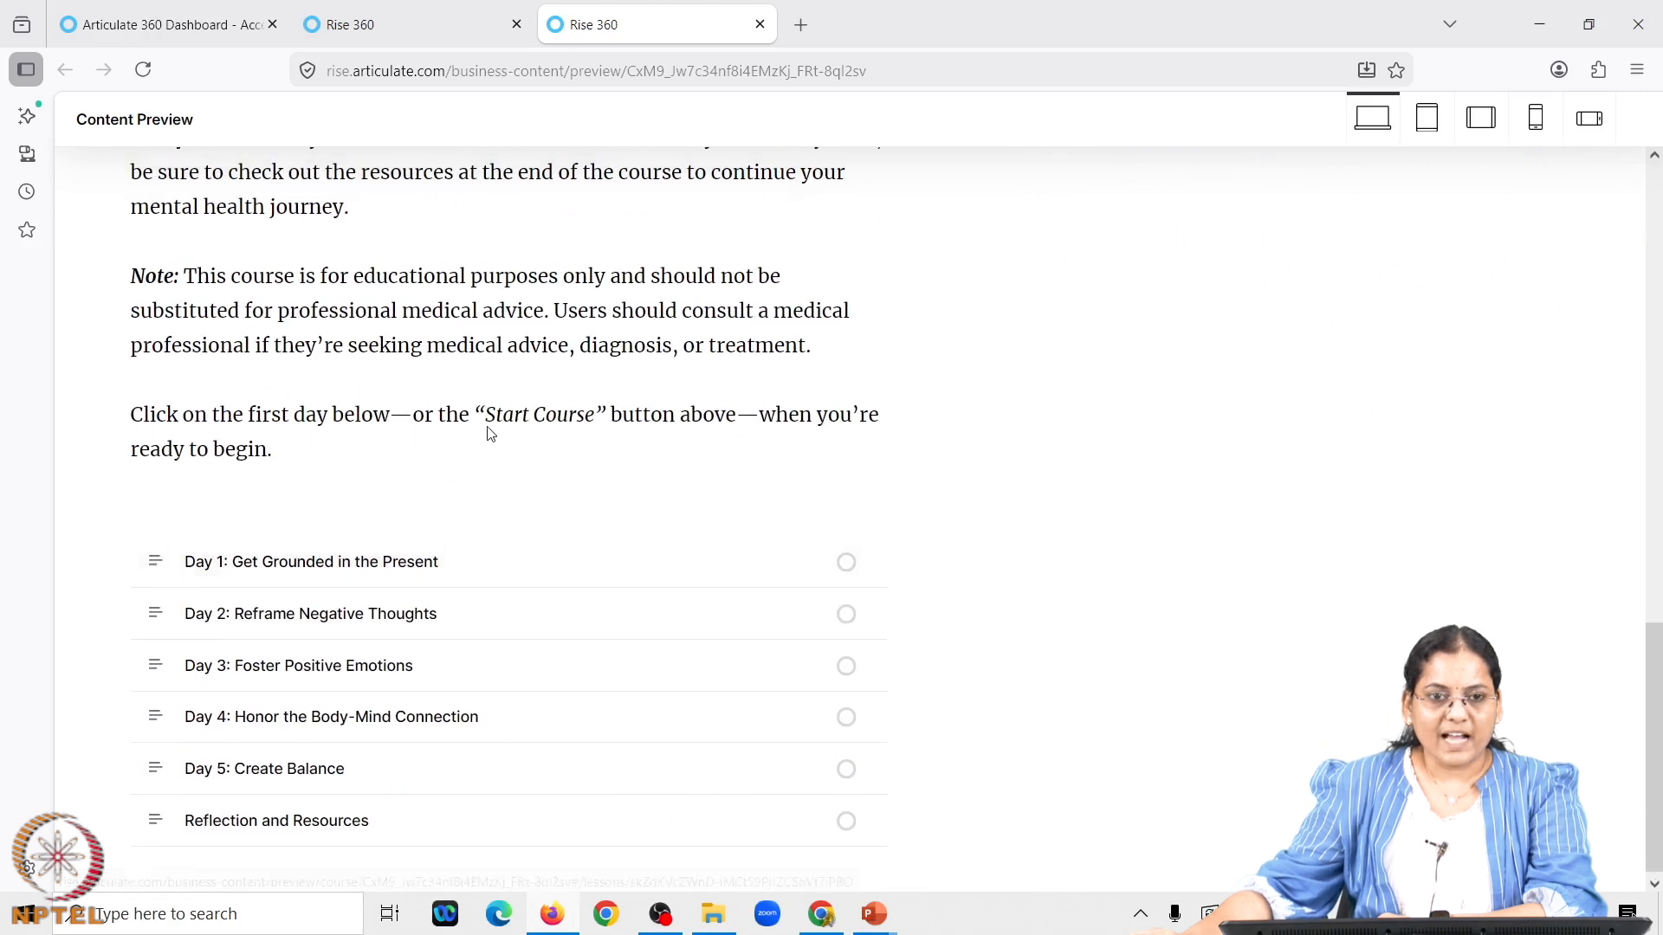
scroll(502, 451, up, 6)
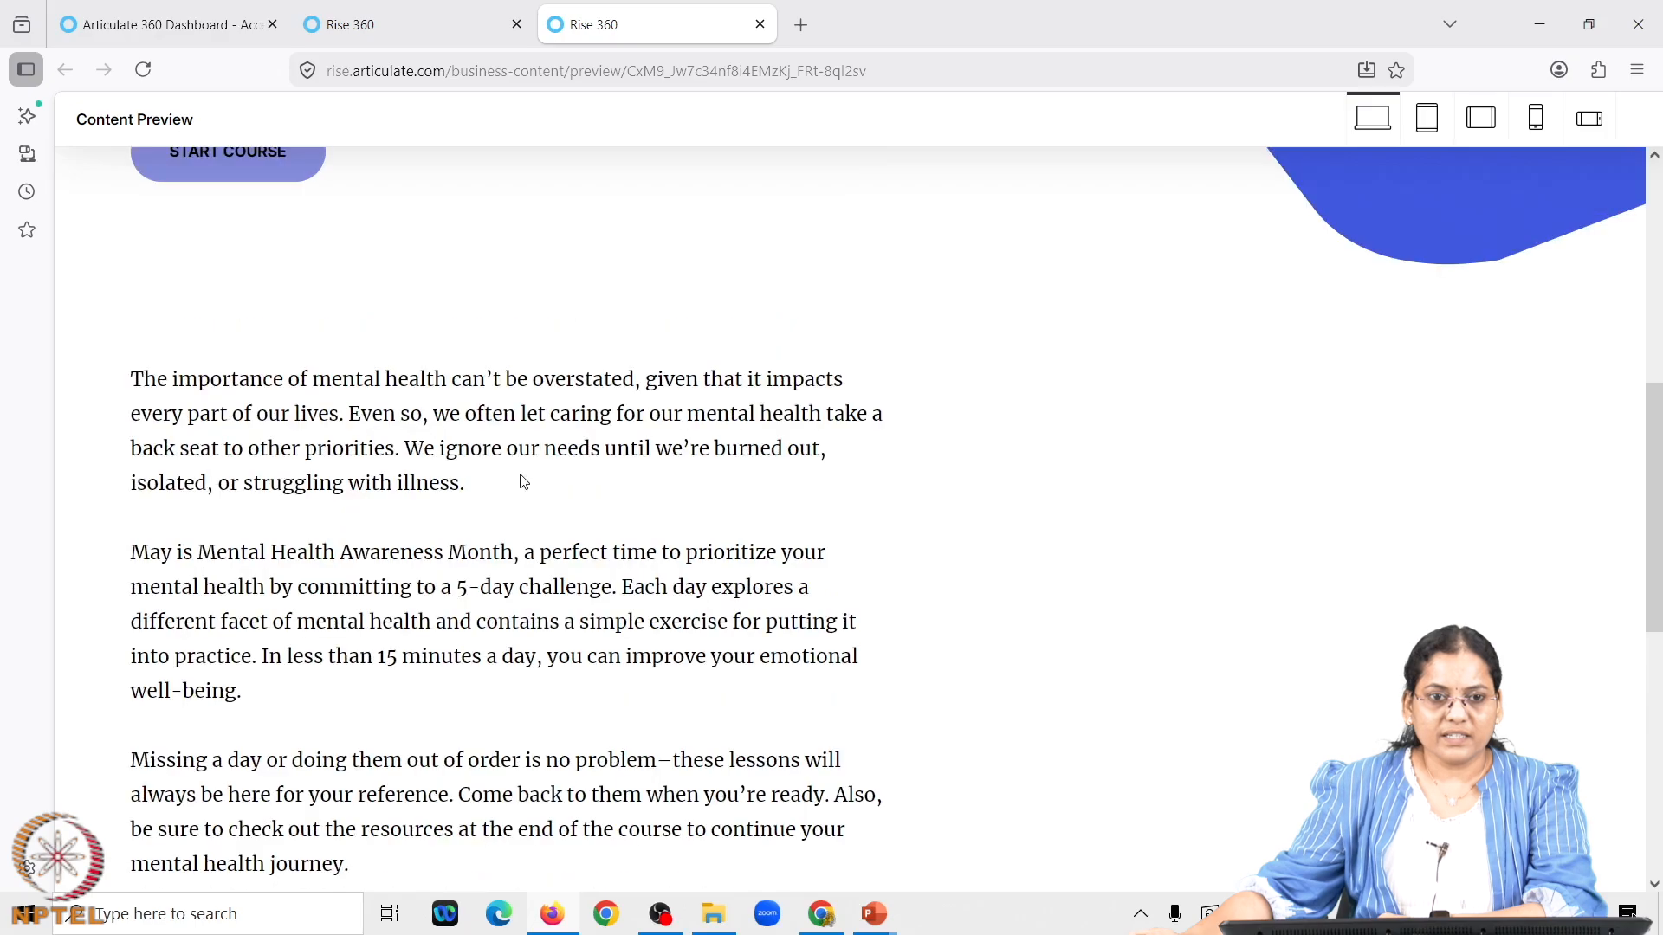
scroll(416, 434, up, 1)
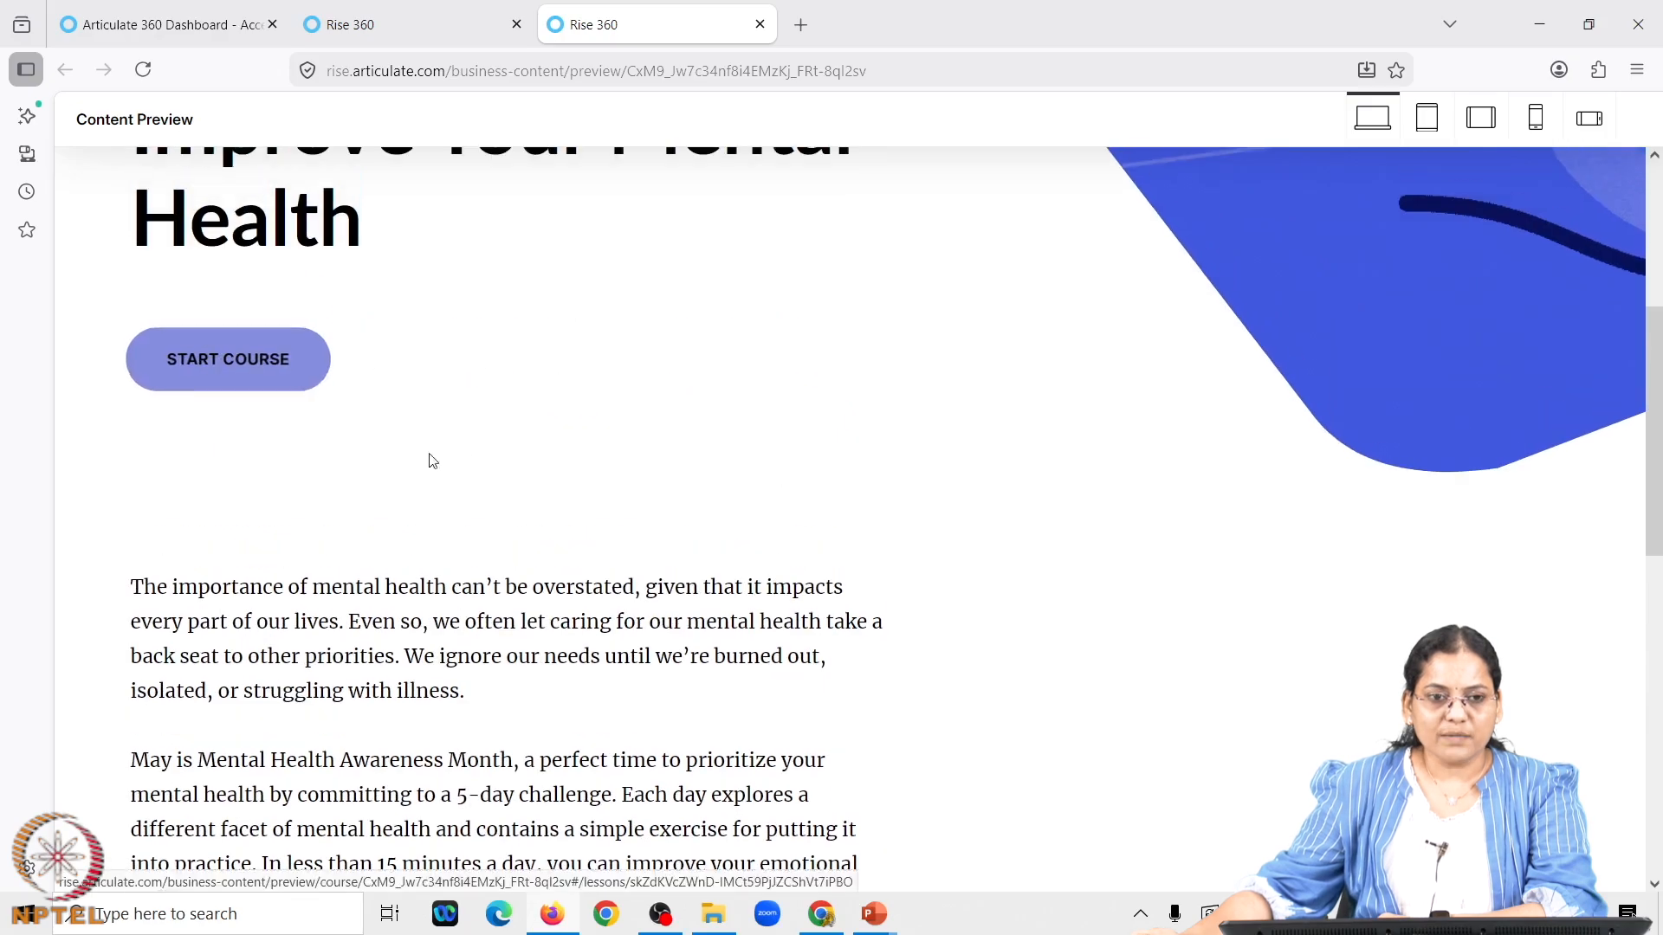
scroll(495, 504, down, 3)
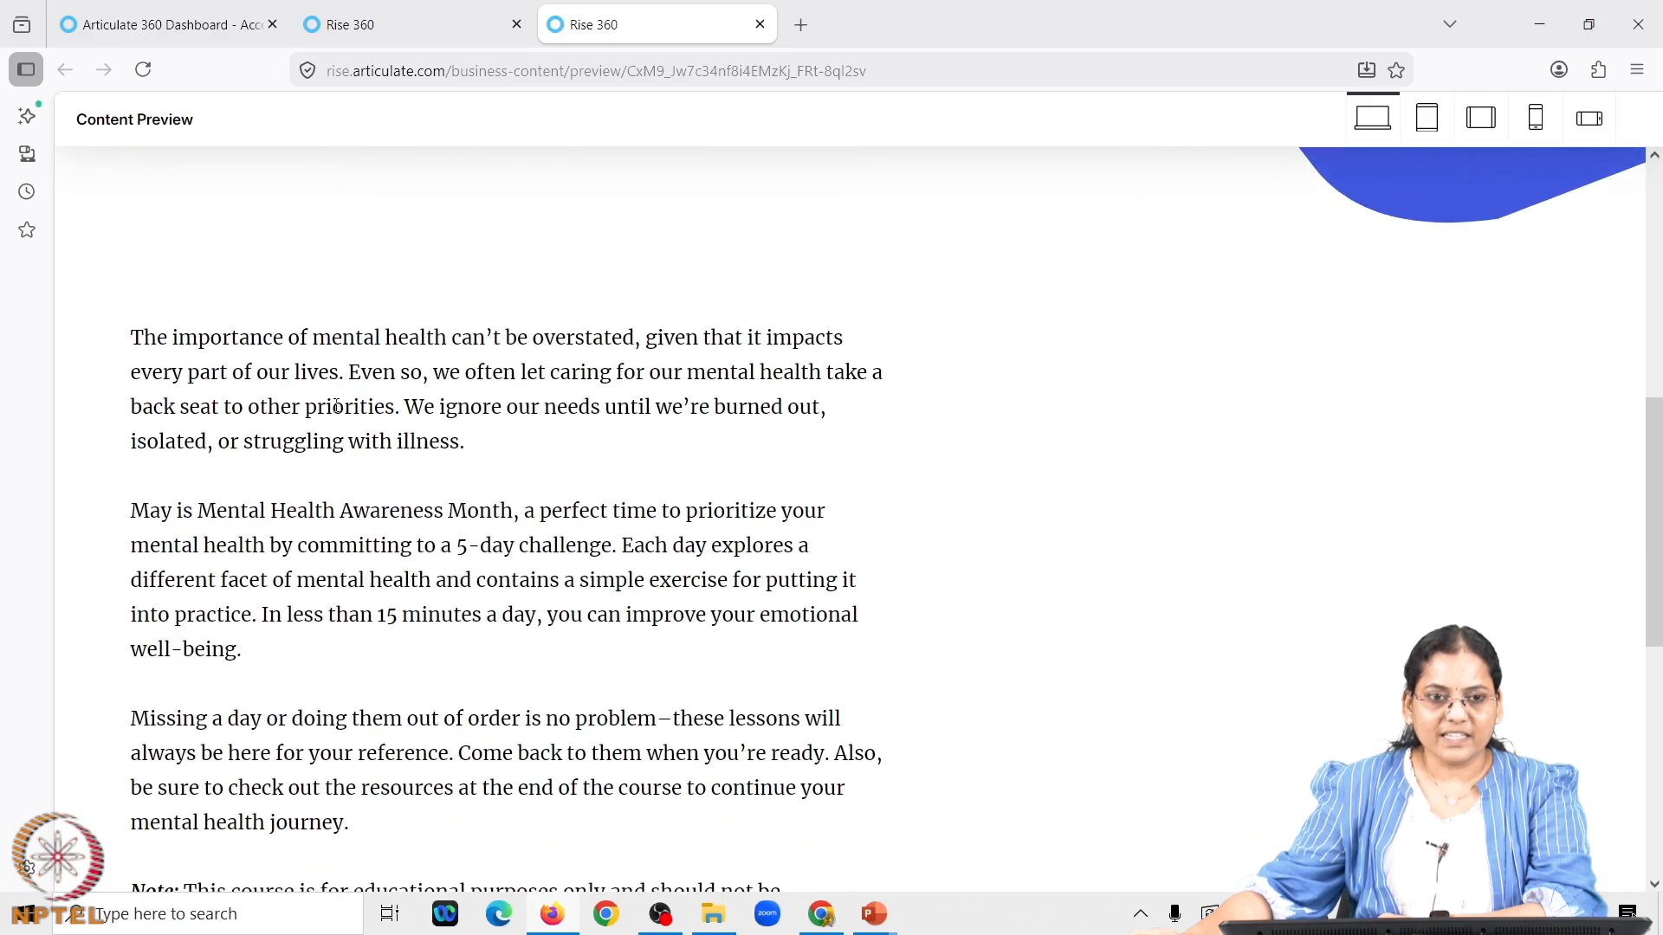
scroll(535, 546, down, 5)
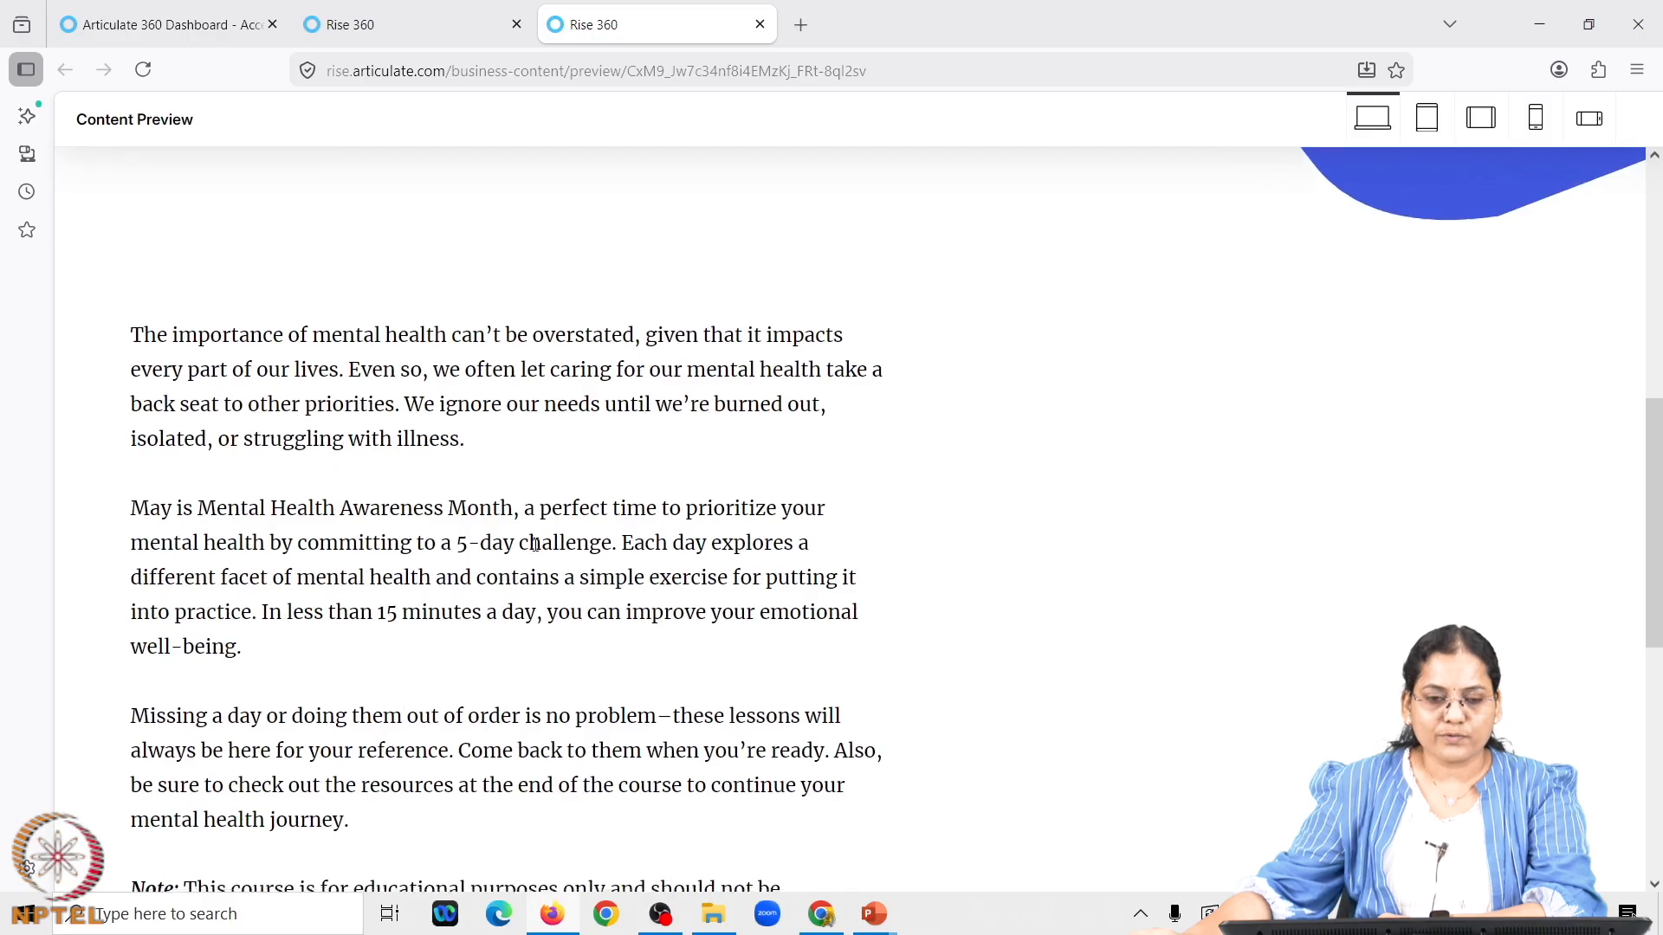
scroll(535, 546, down, 3)
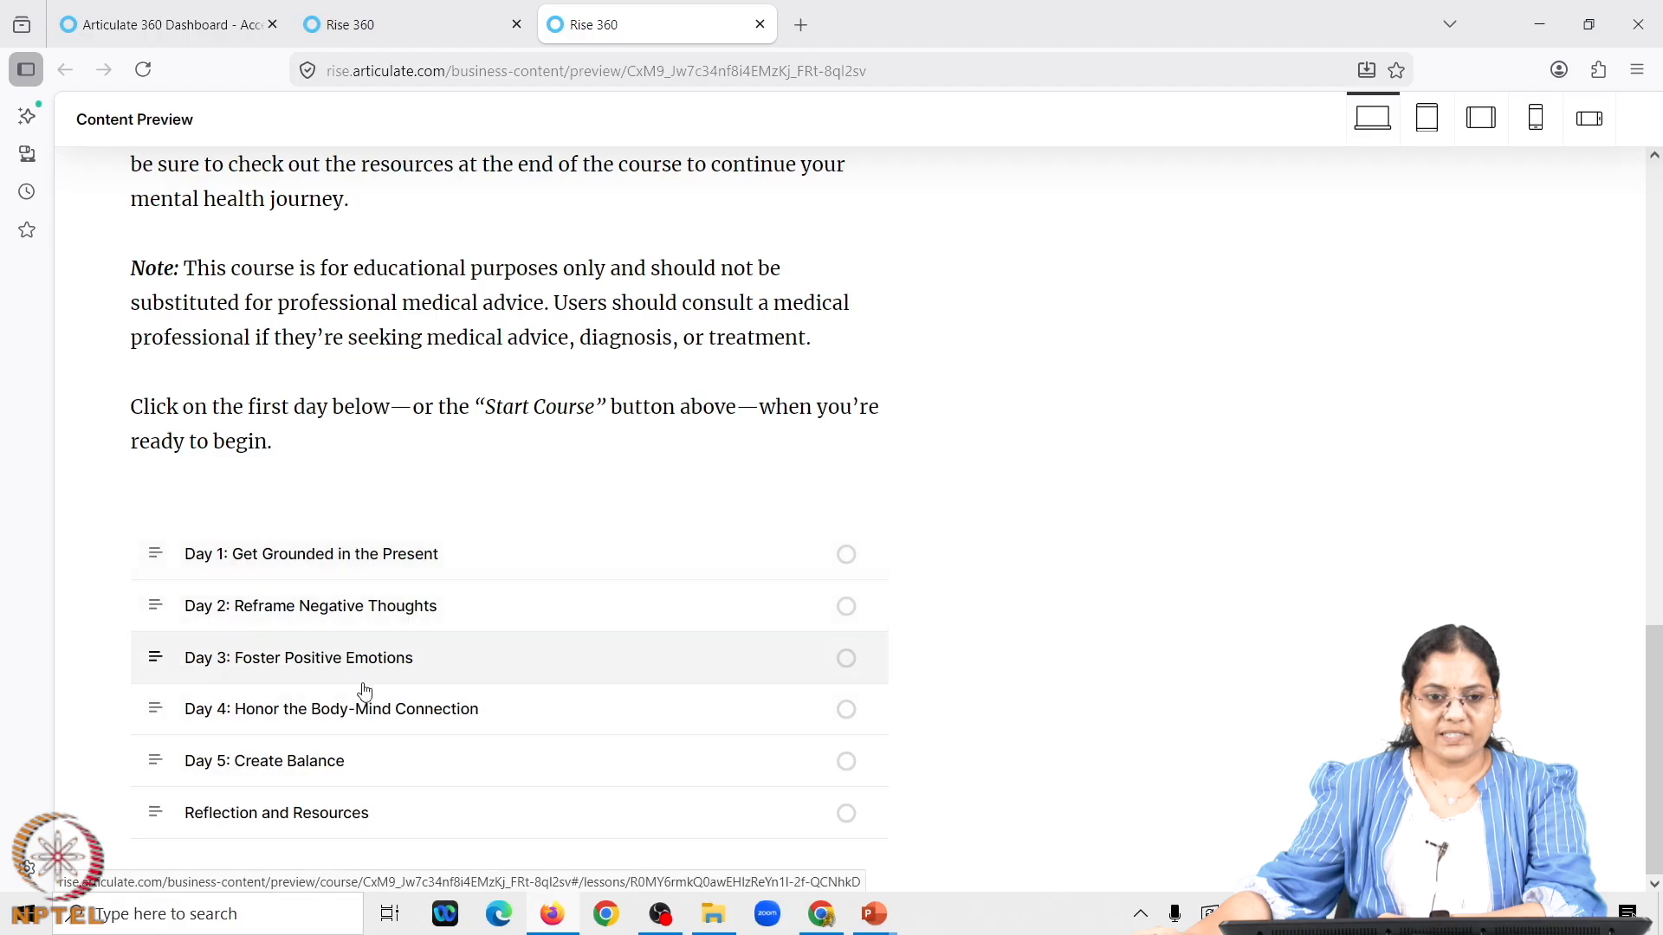
Open the lesson "Day 1: Get Grounded in the Present" and view its opening content
click(349, 565)
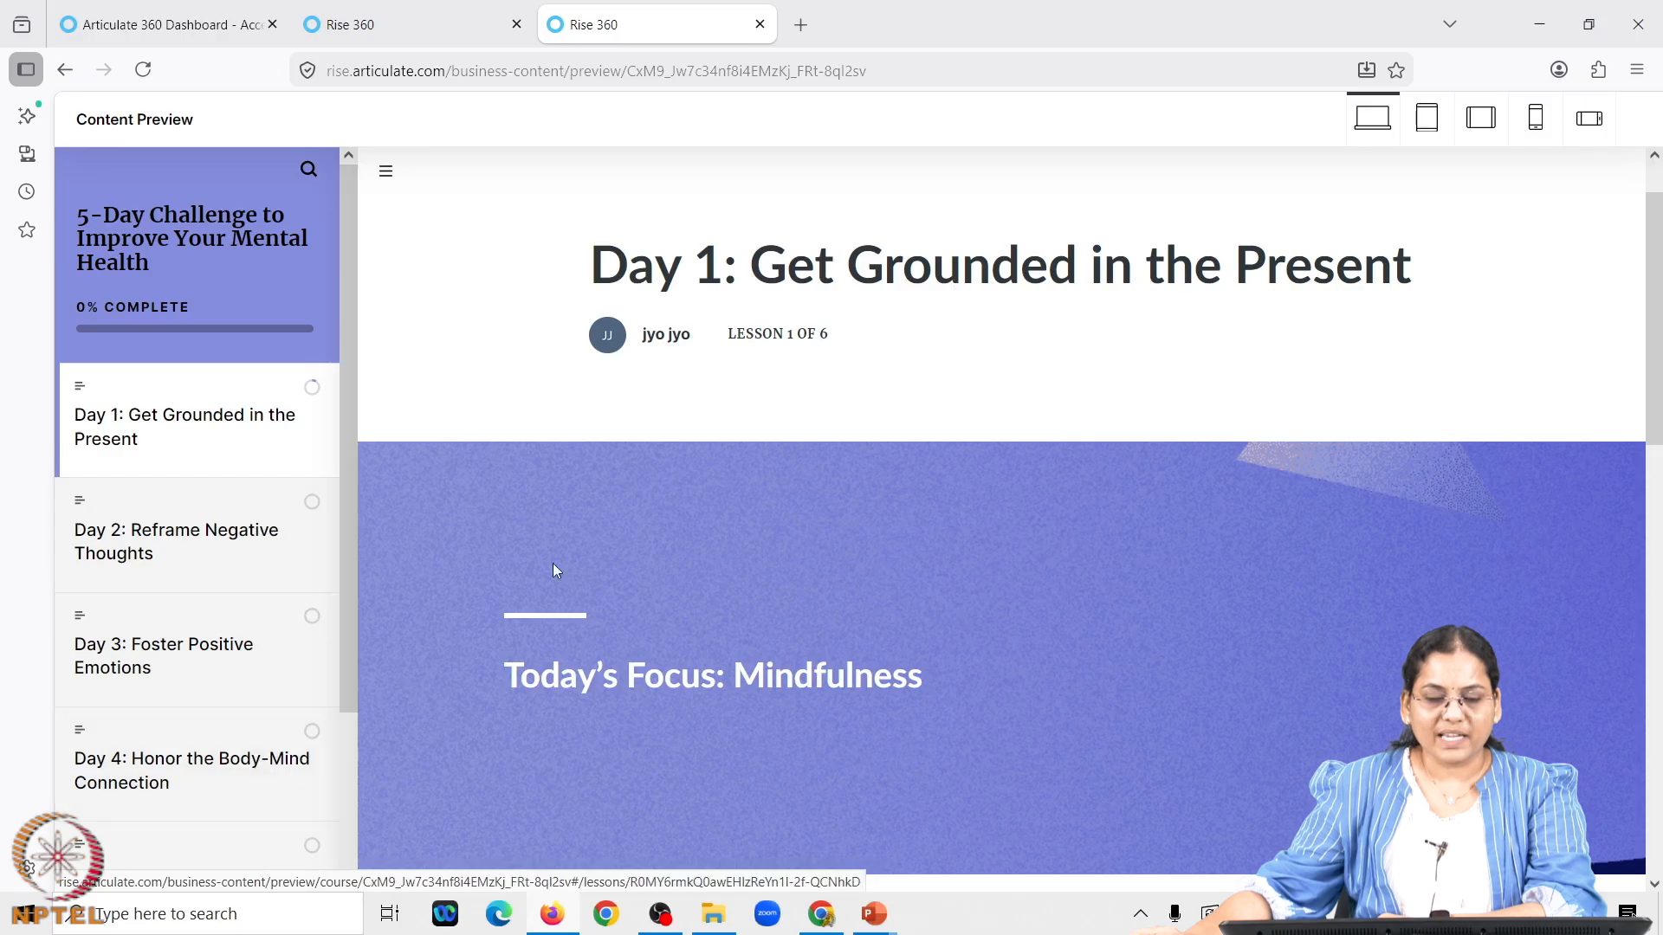
scroll(905, 407, down, 3)
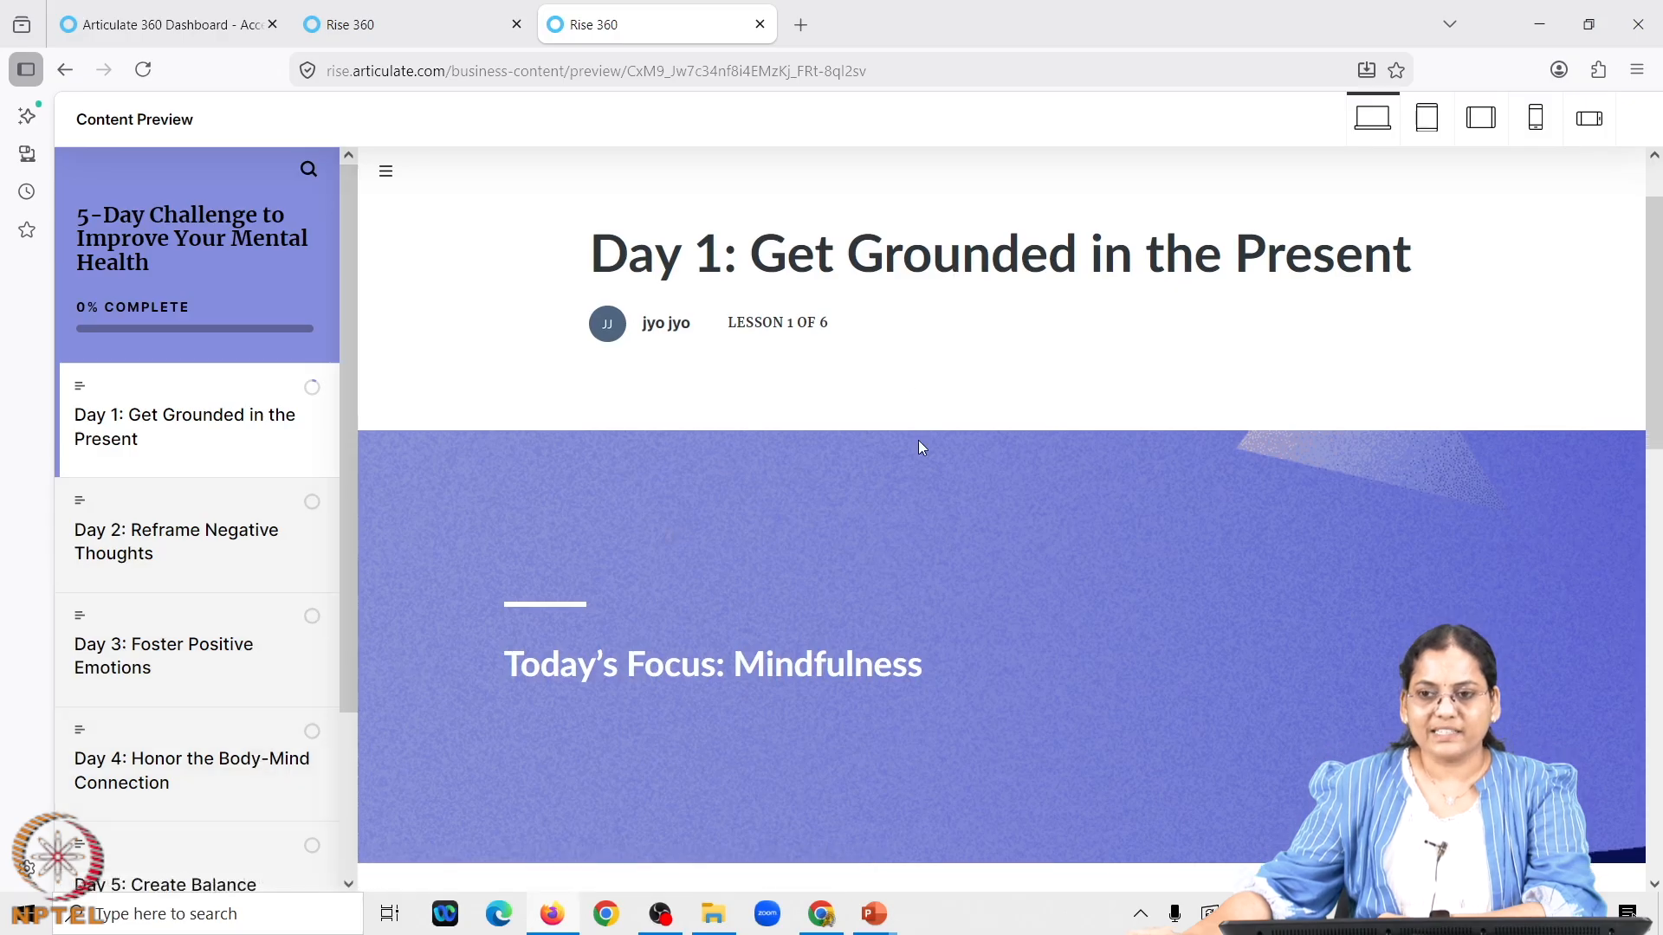
scroll(927, 468, down, 1)
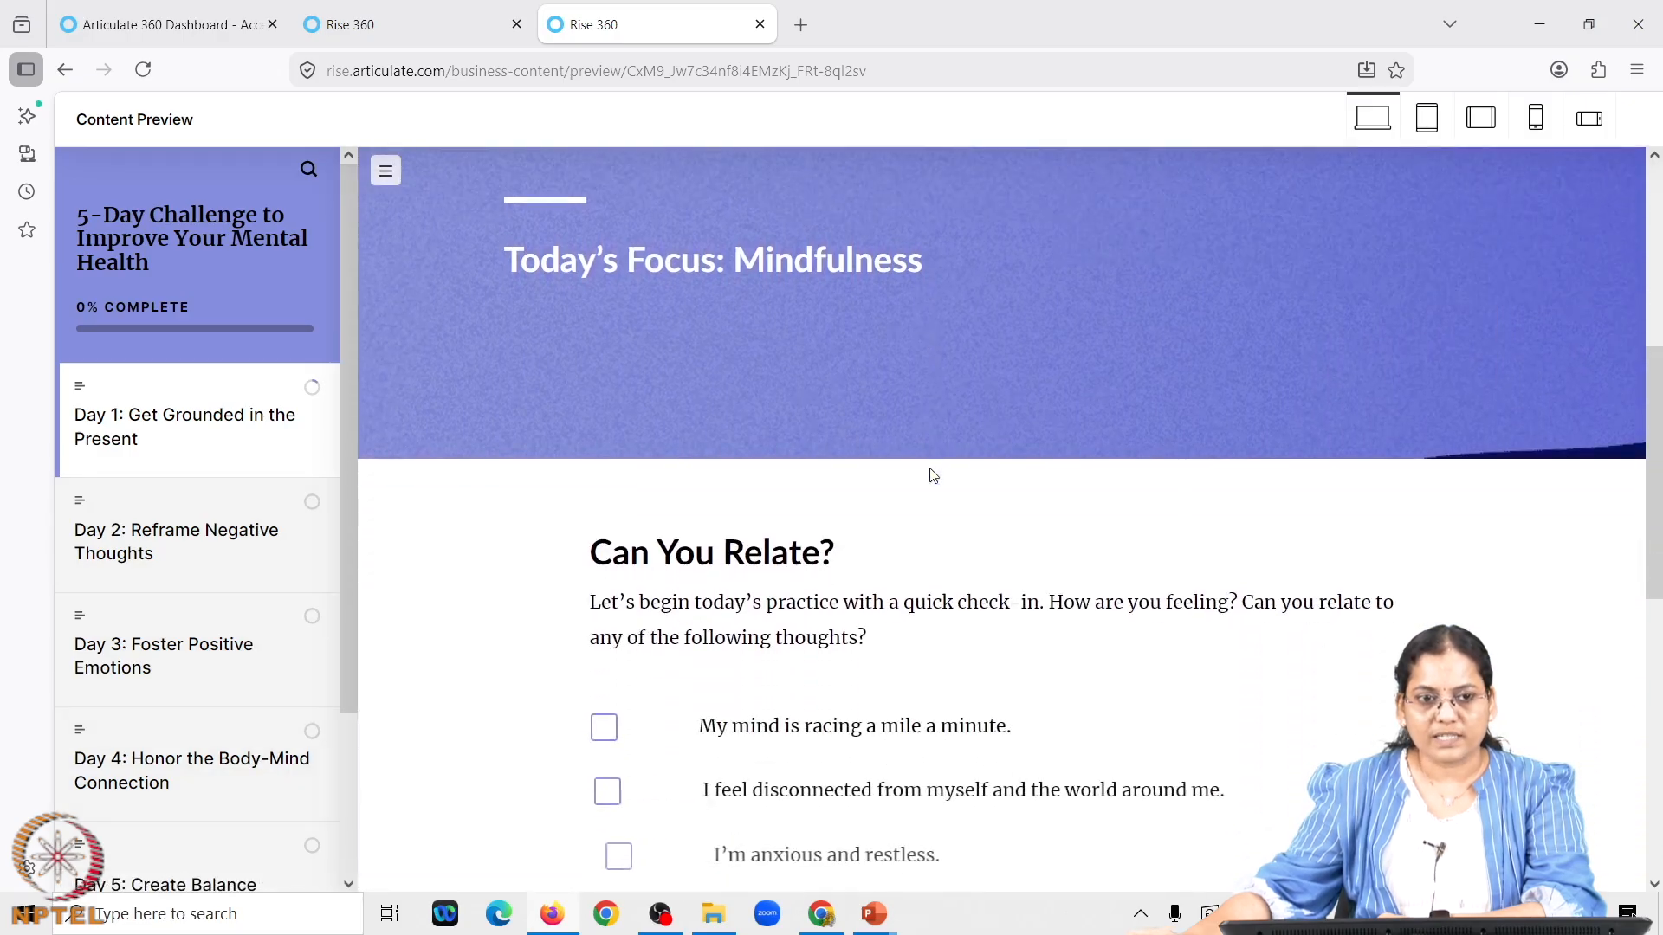
Open the lesson "Day 3: Foster Positive Emotions" and review its text and illustrated content
click(190, 682)
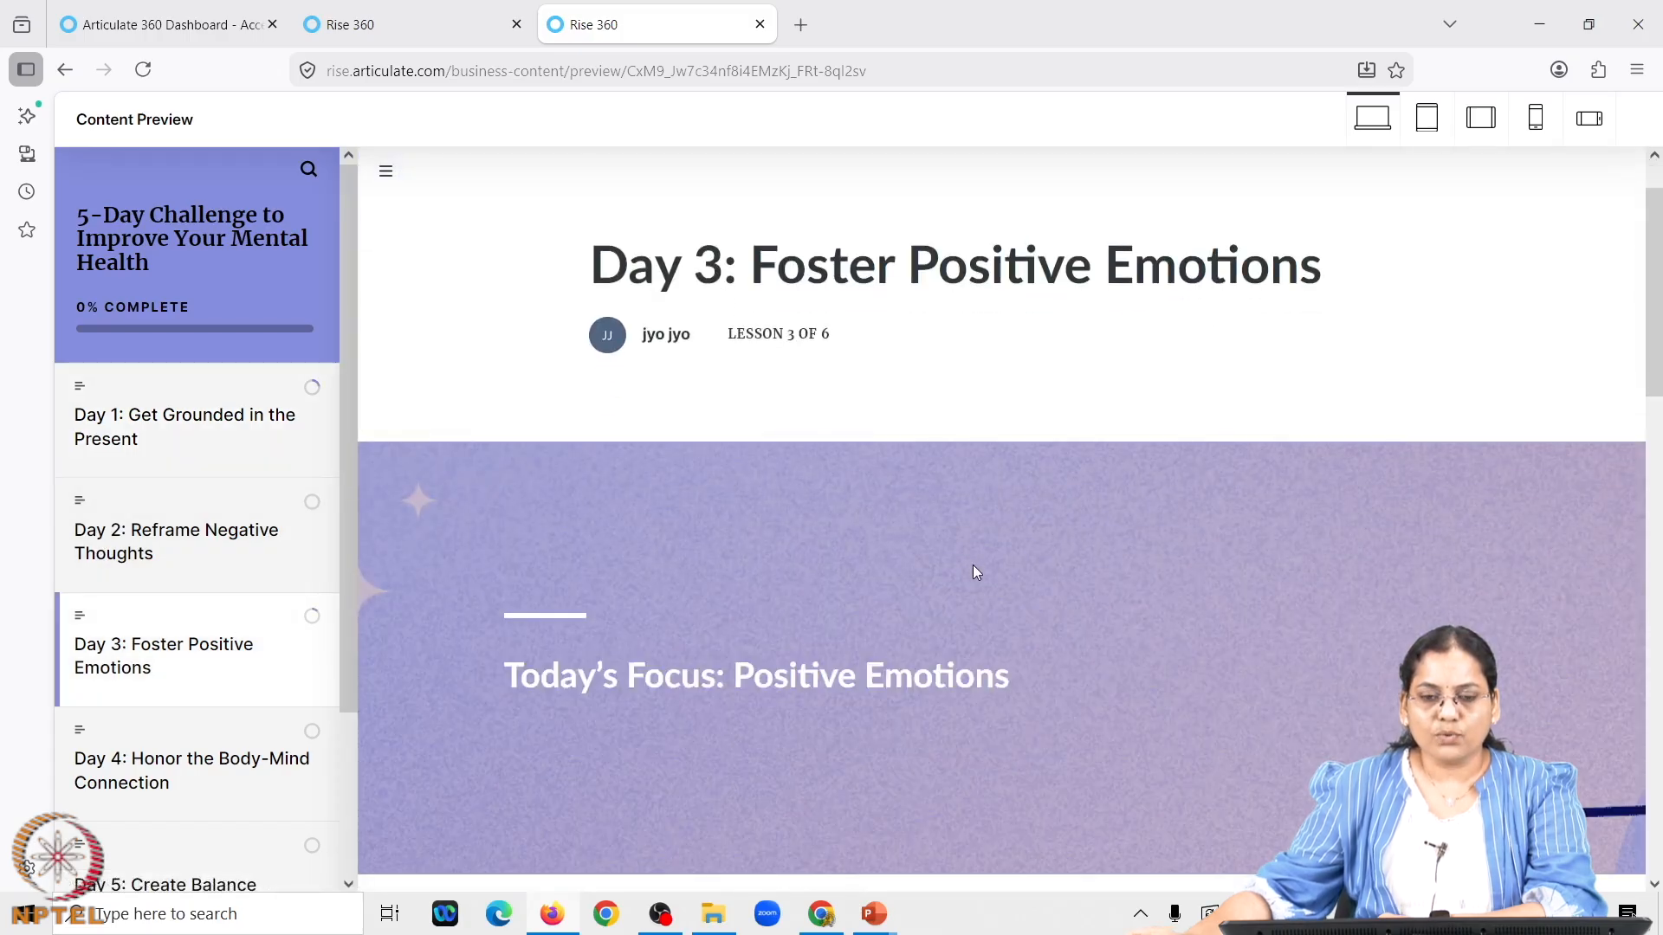
scroll(975, 572, down, 3)
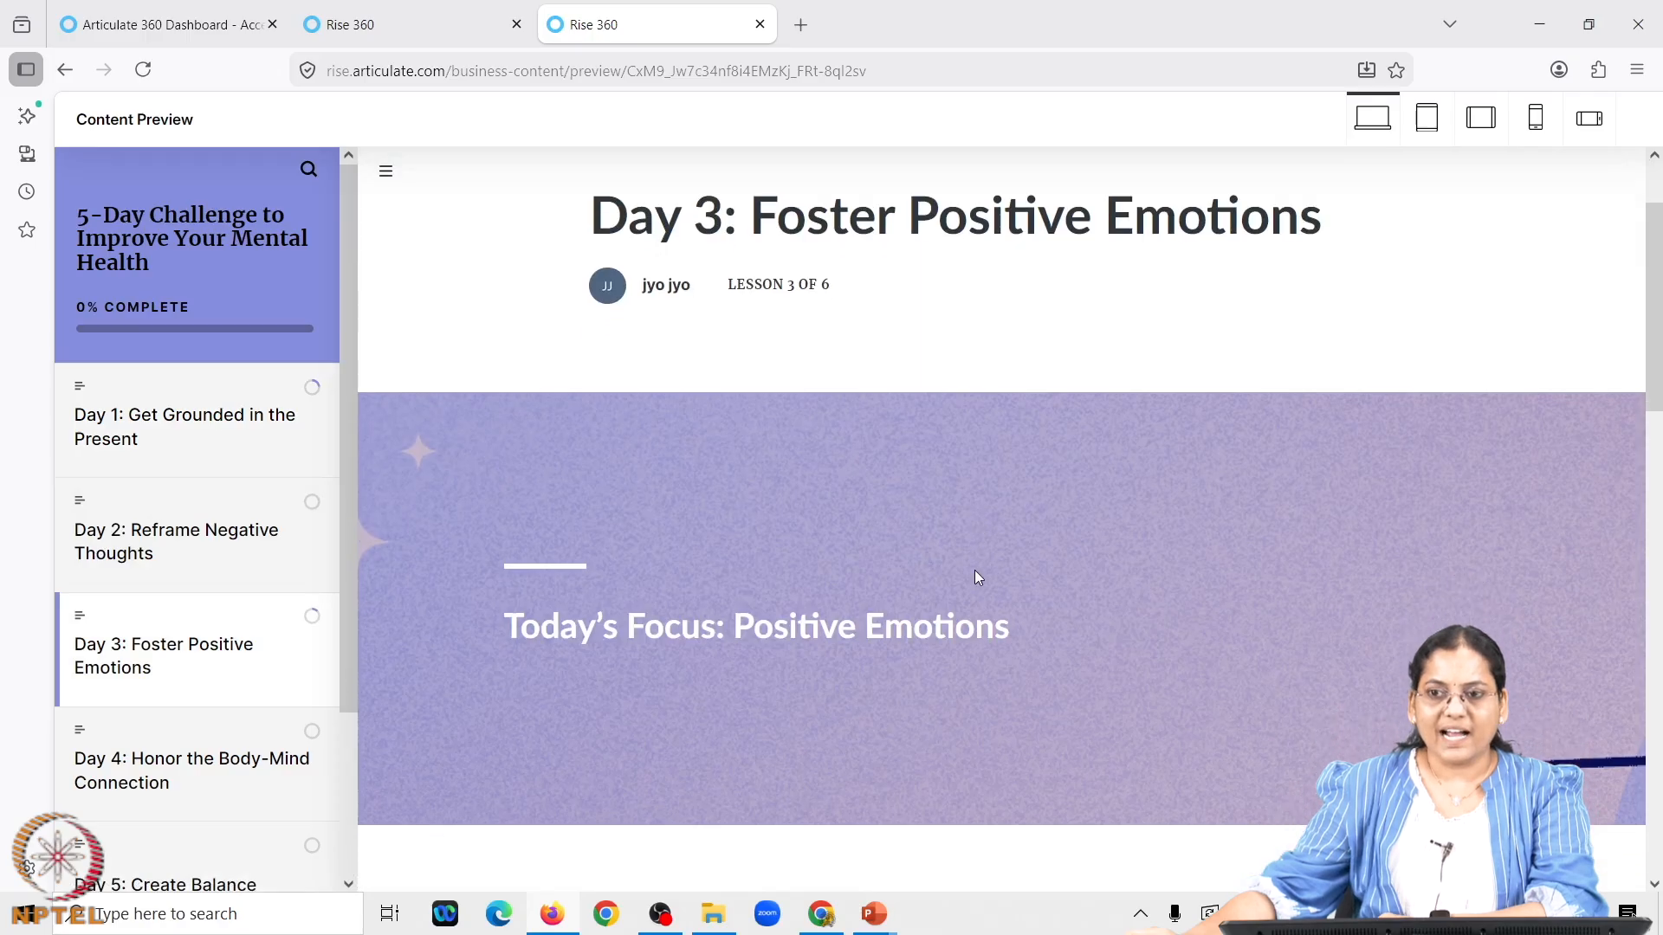
scroll(988, 562, down, 5)
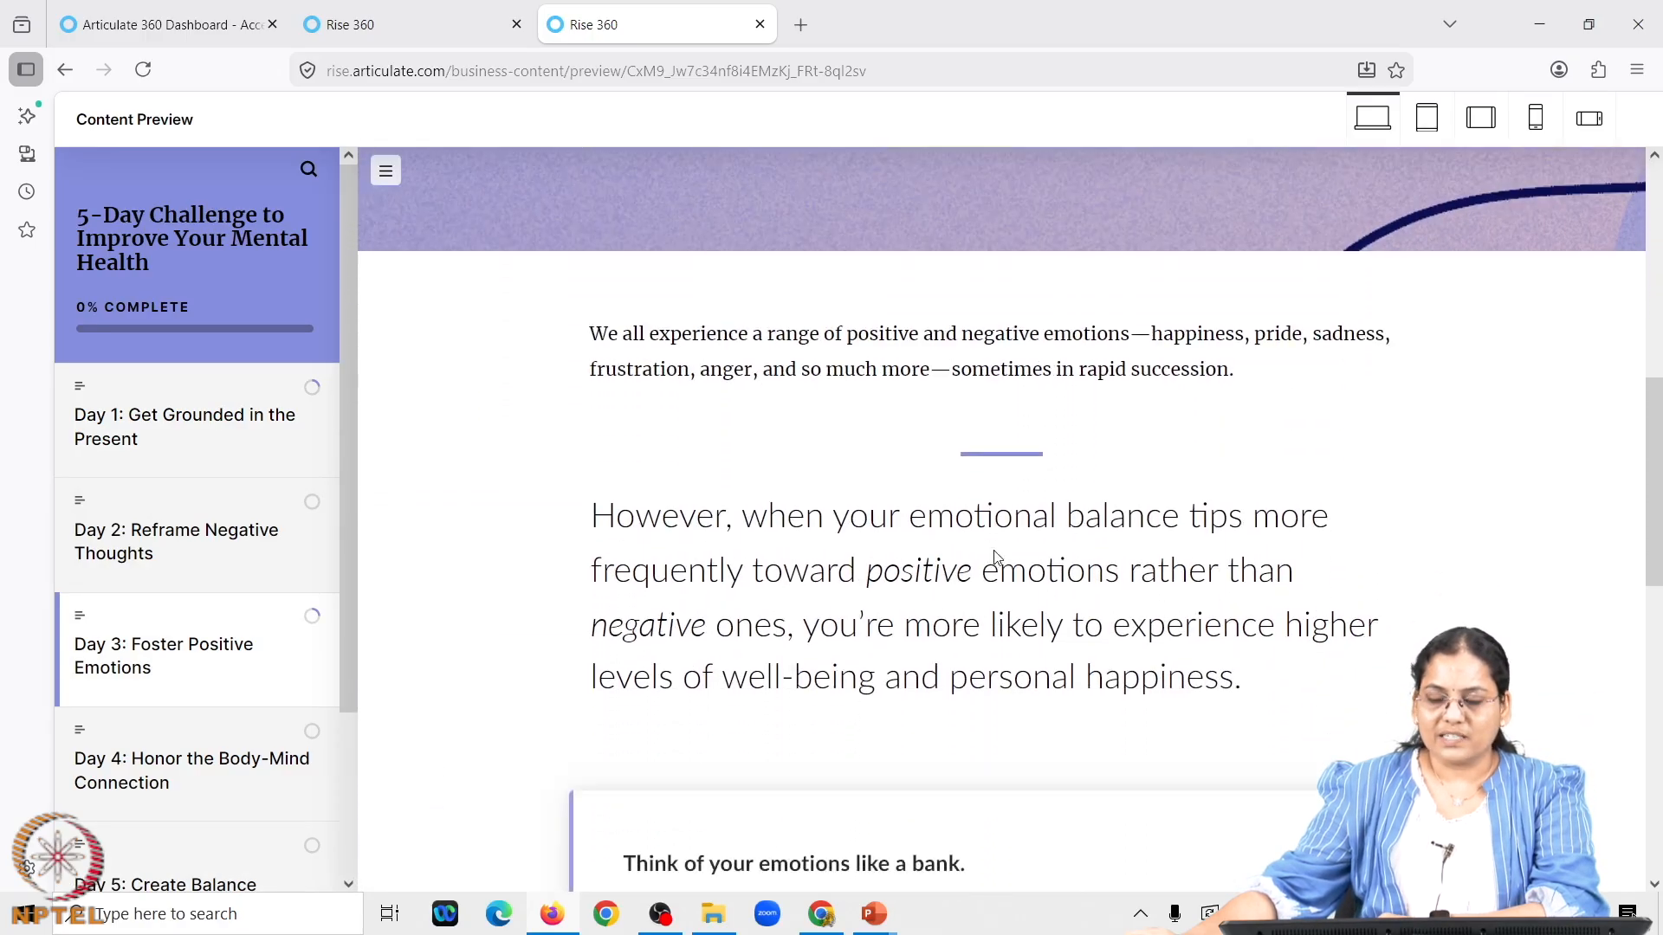
scroll(1022, 561, down, 3)
scroll(1023, 559, down, 3)
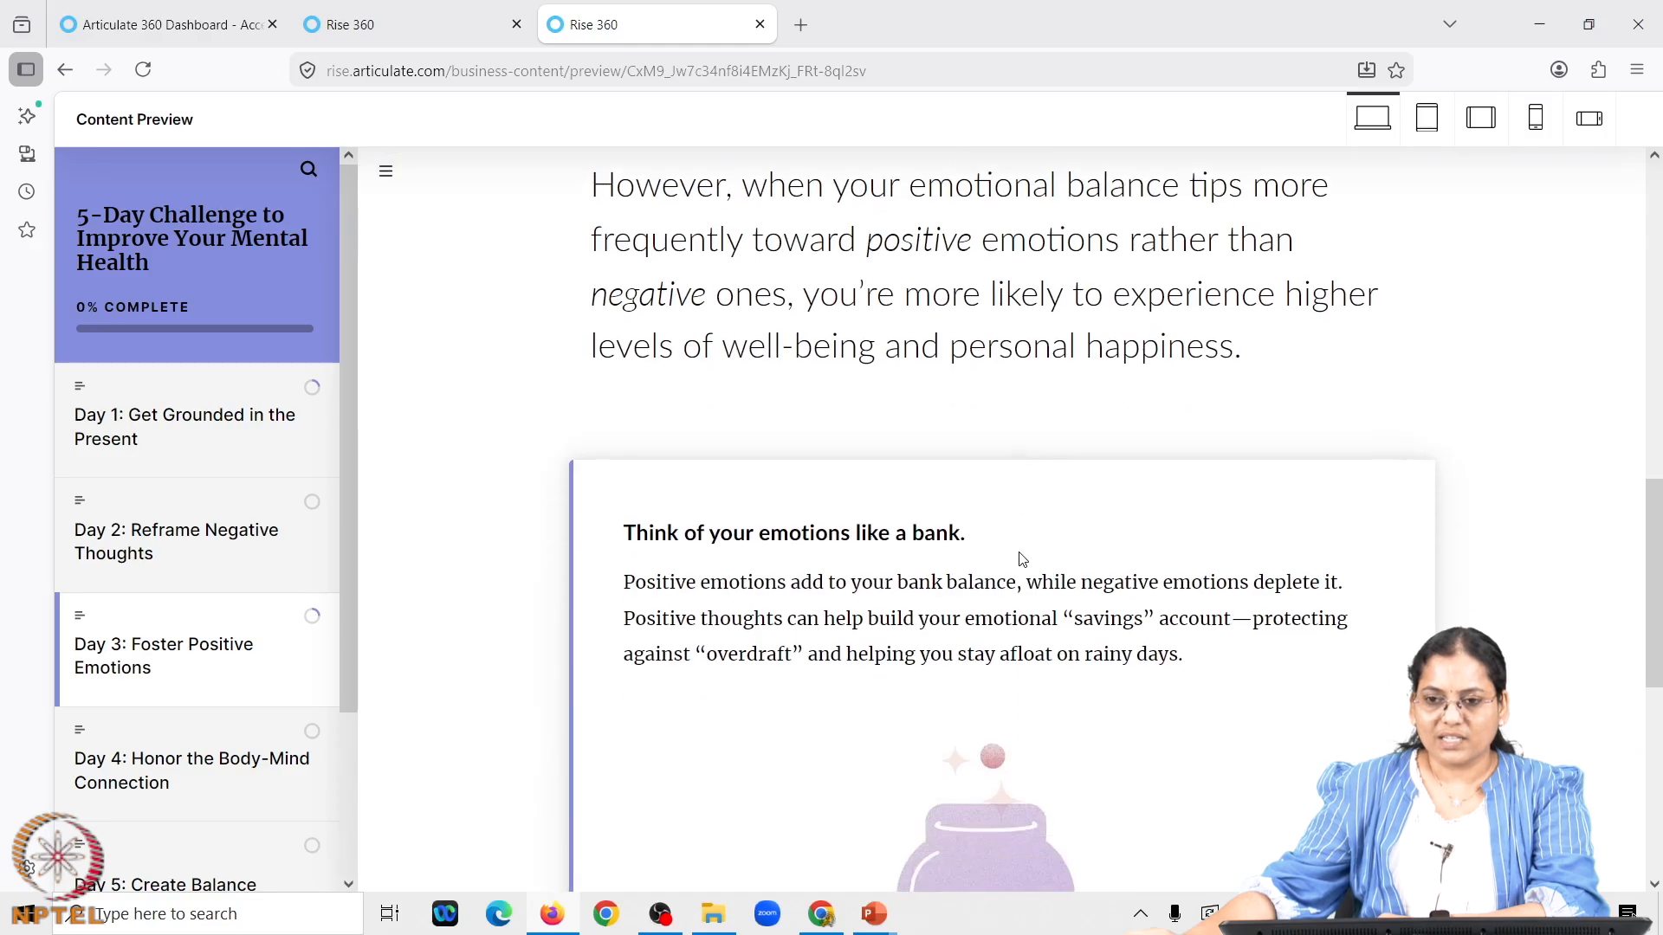
scroll(1025, 552, up, 9)
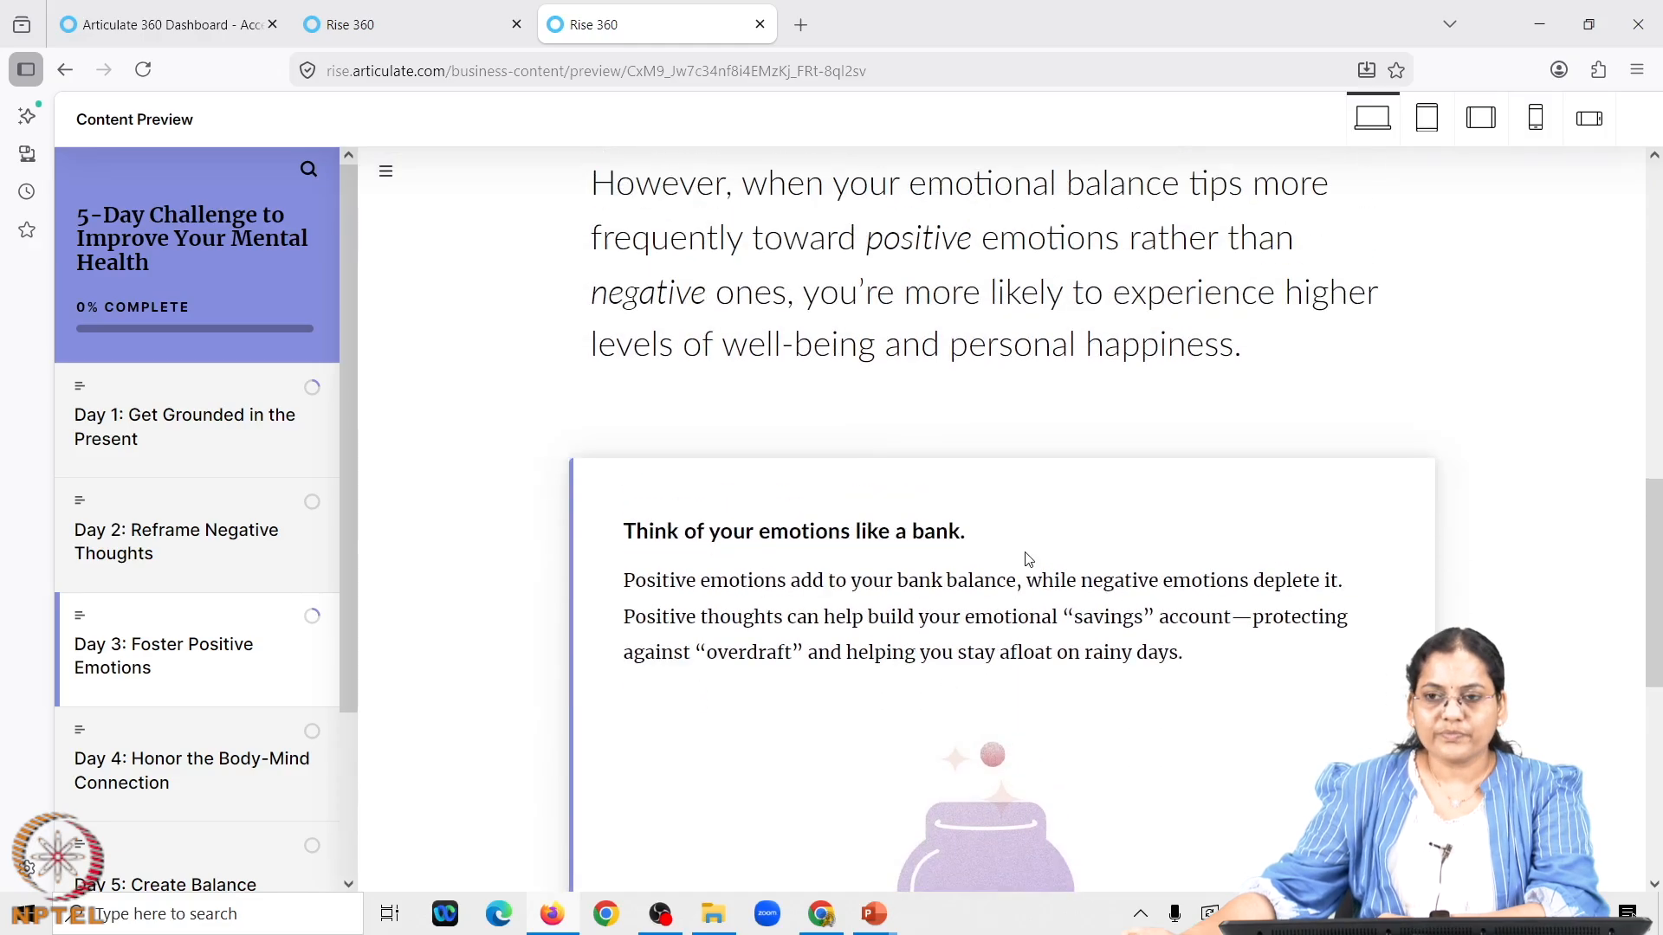
scroll(1034, 554, up, 5)
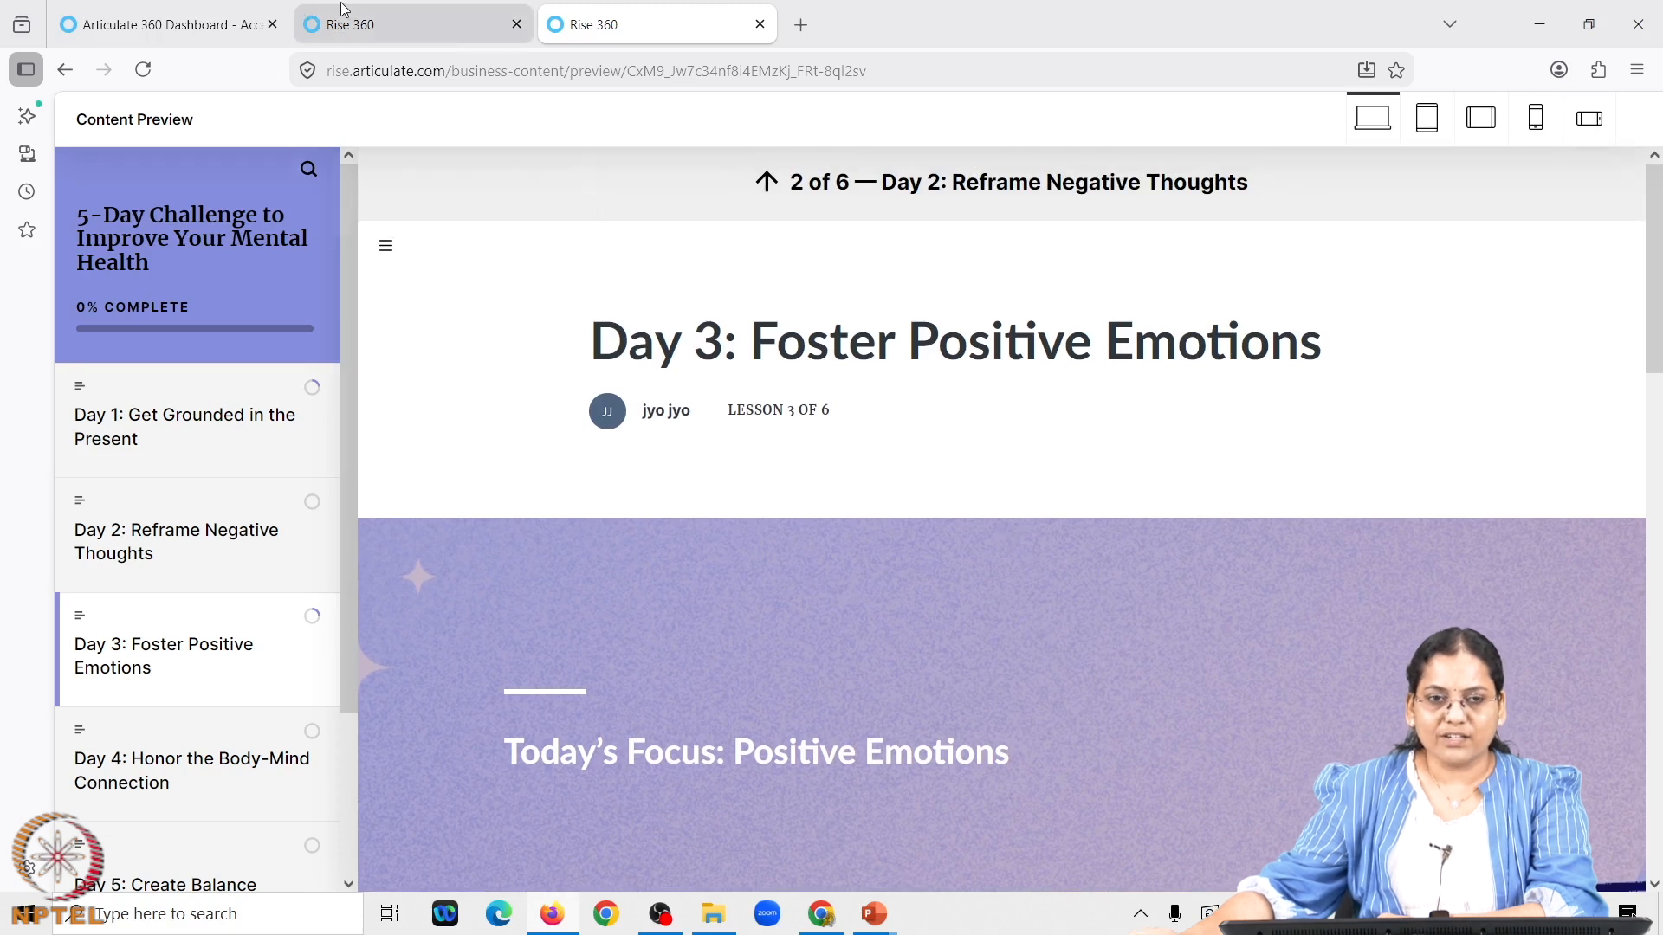
Return to the course template gallery and preview the featured course "Soliciting and Responding to Customer Feedback"
click(376, 28)
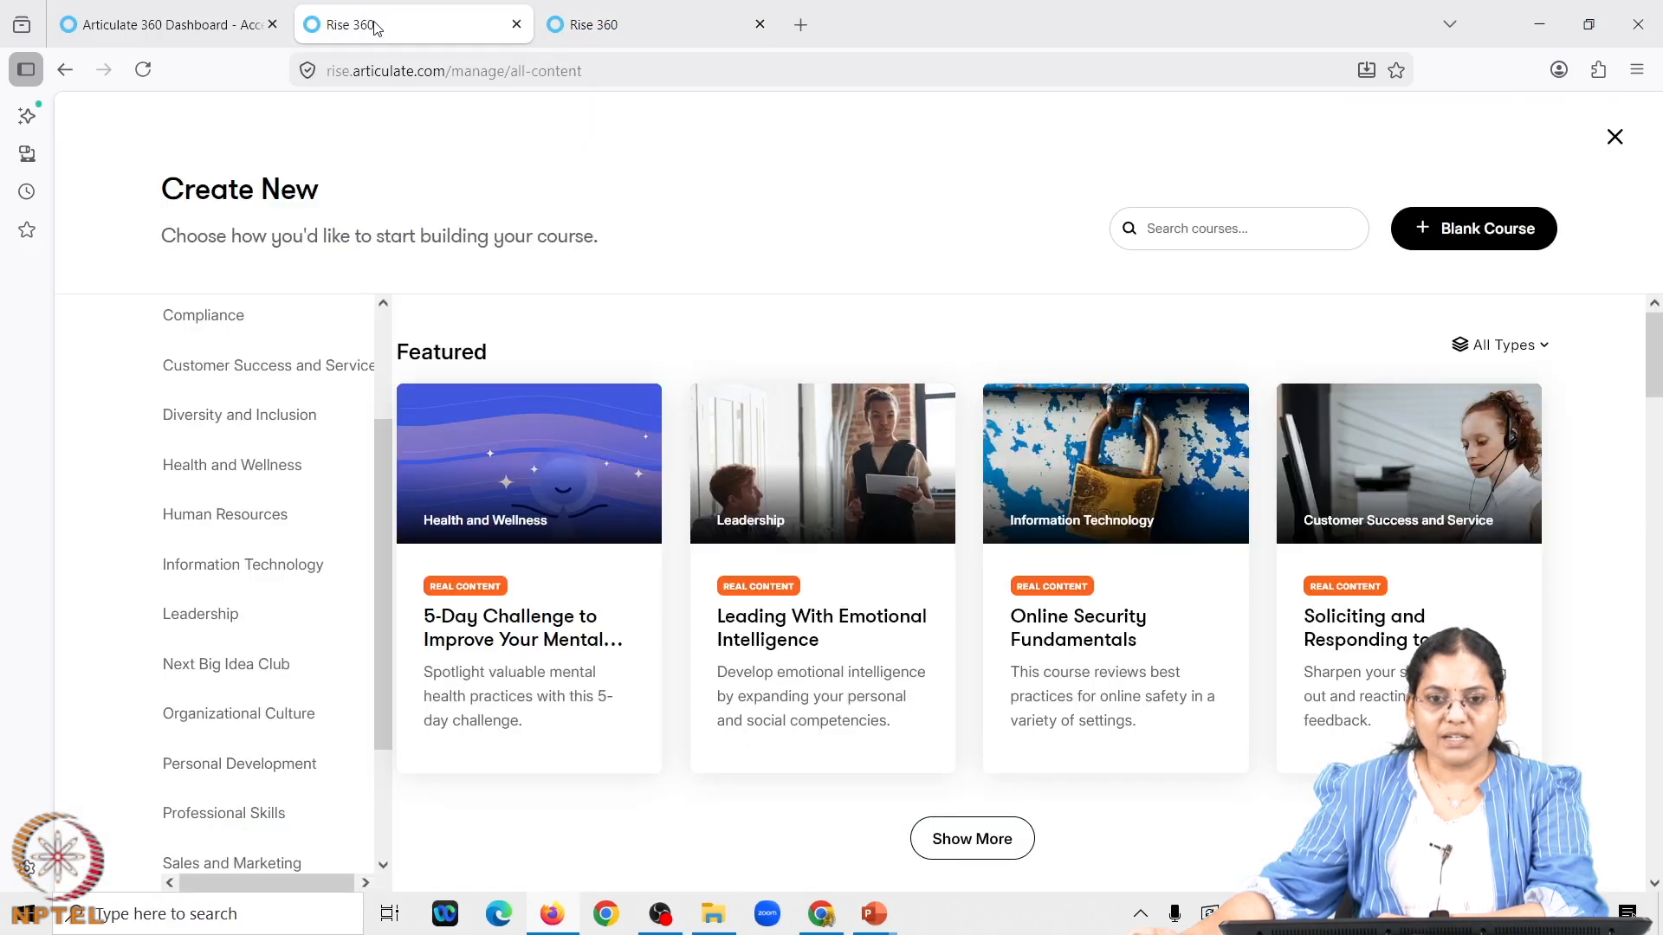
mouse_move(953, 525)
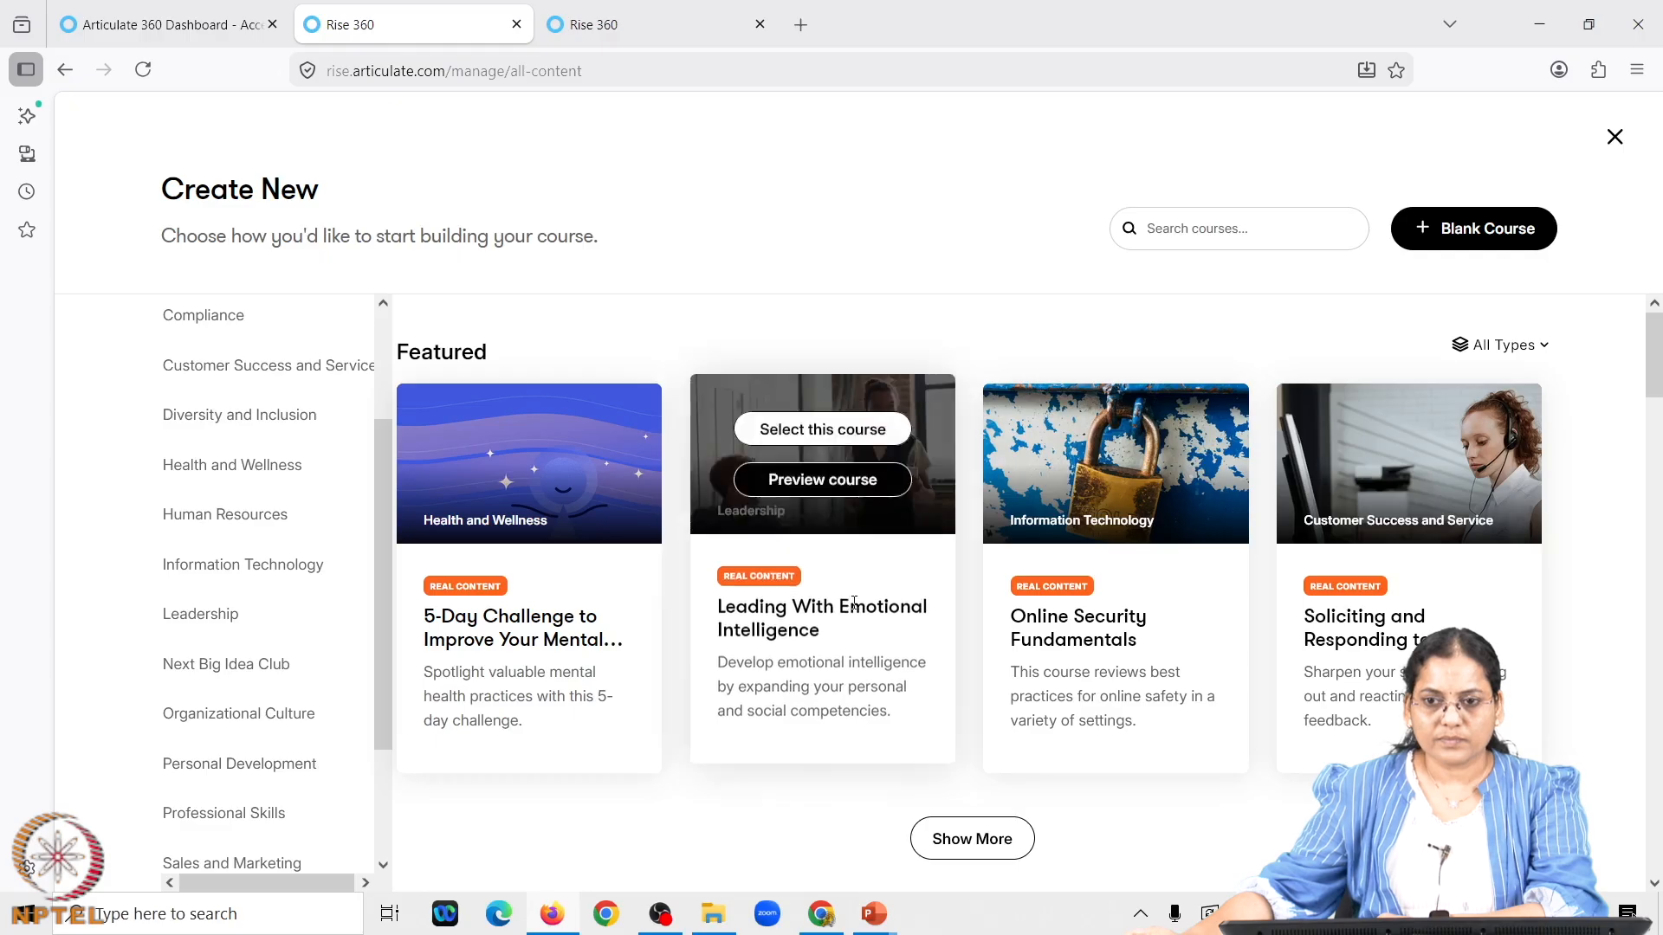
mouse_move(1412, 455)
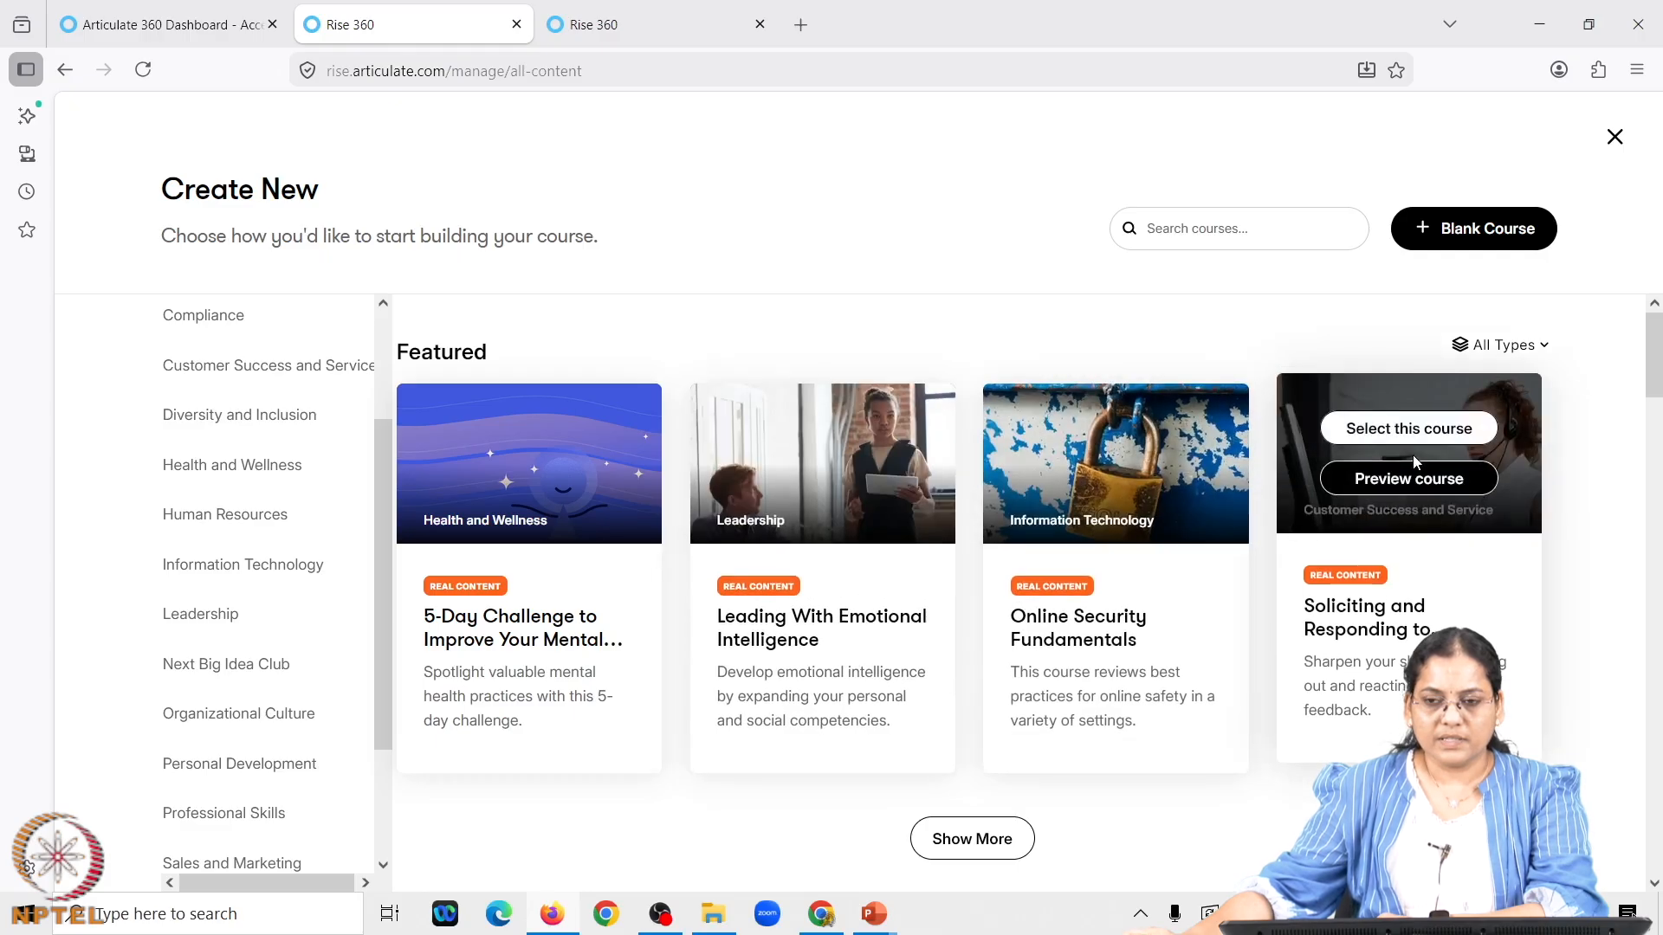
click(1418, 486)
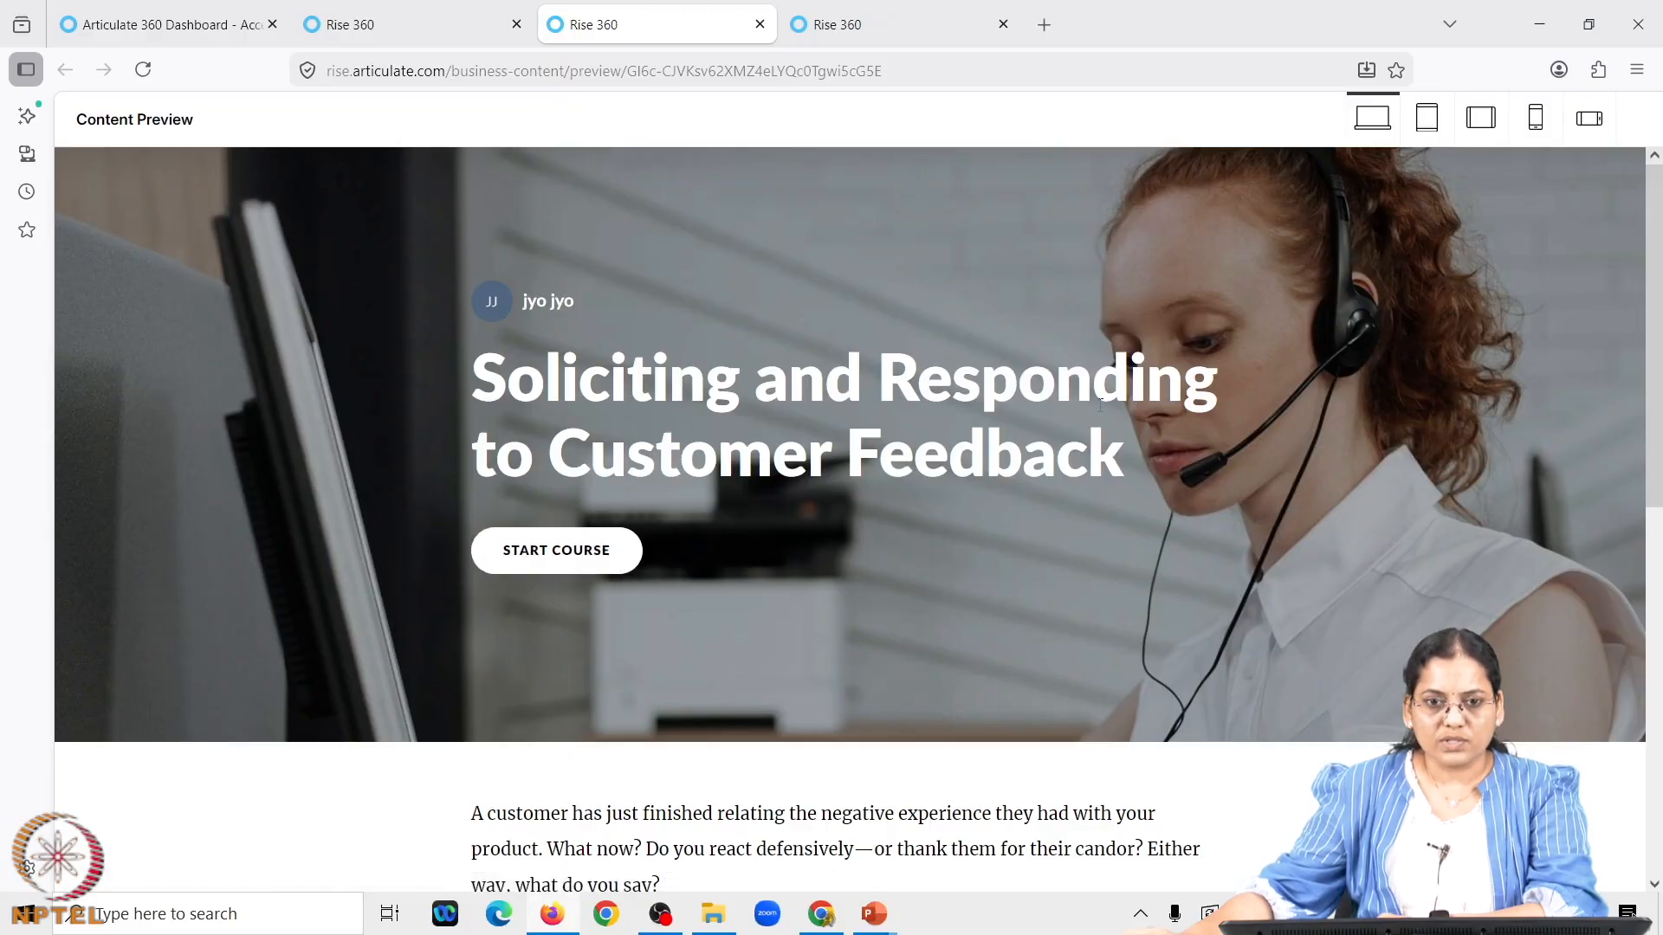
Review the previewed customer feedback course's overview page, including its introduction and lesson list
scroll(793, 563, down, 3)
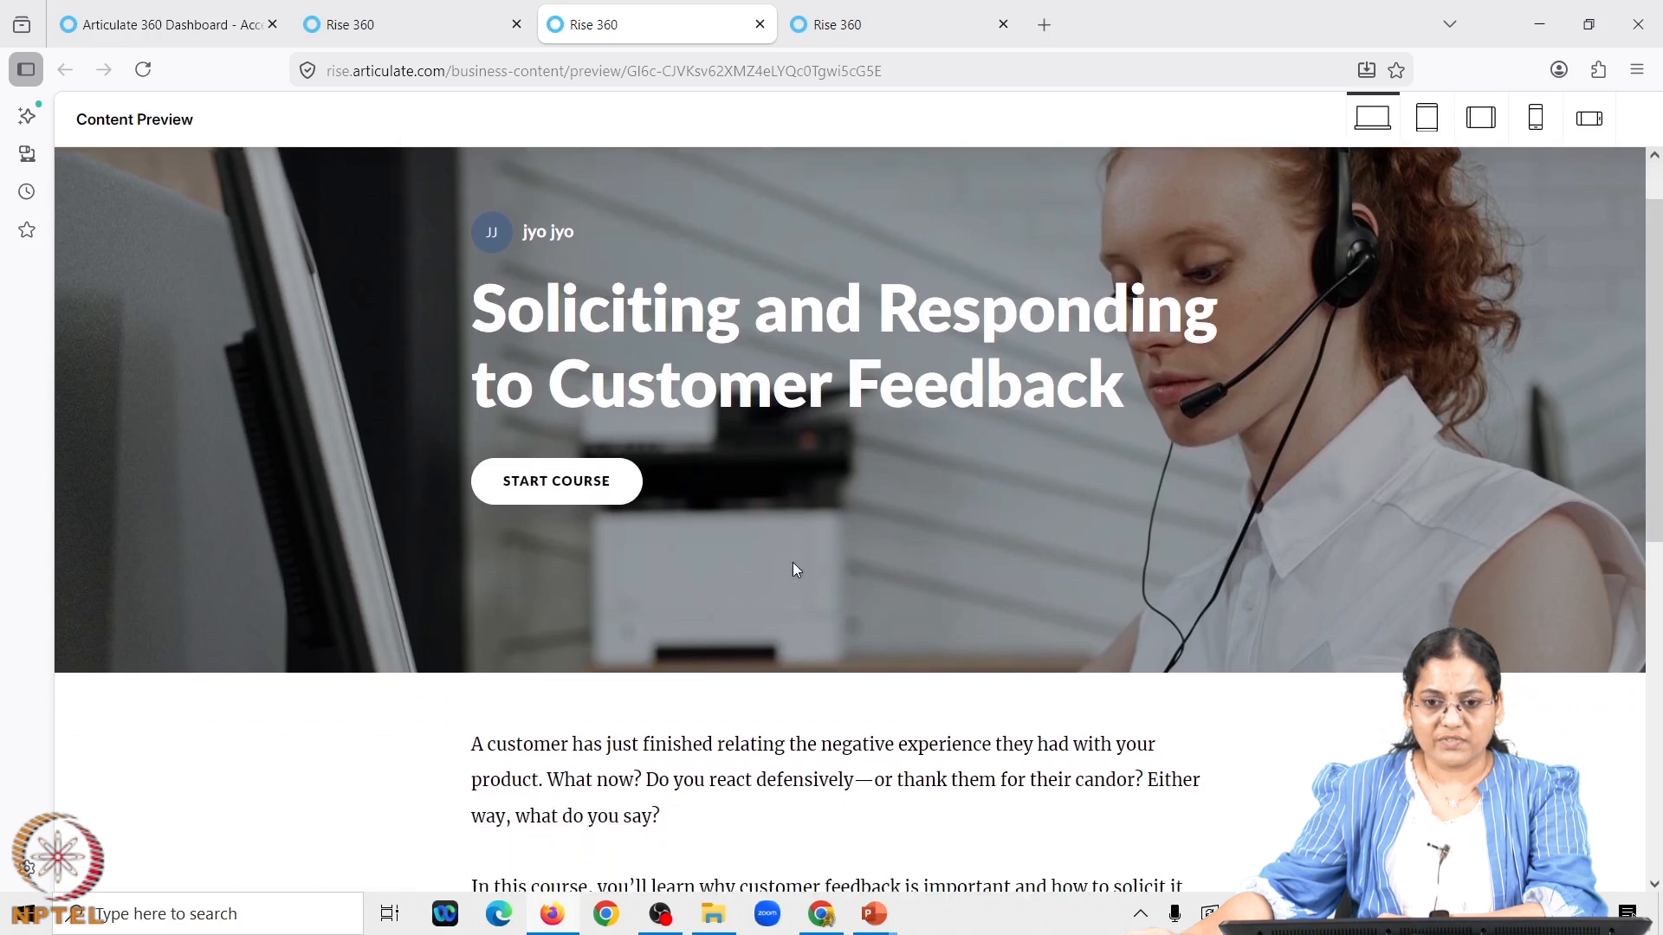
scroll(724, 371, up, 3)
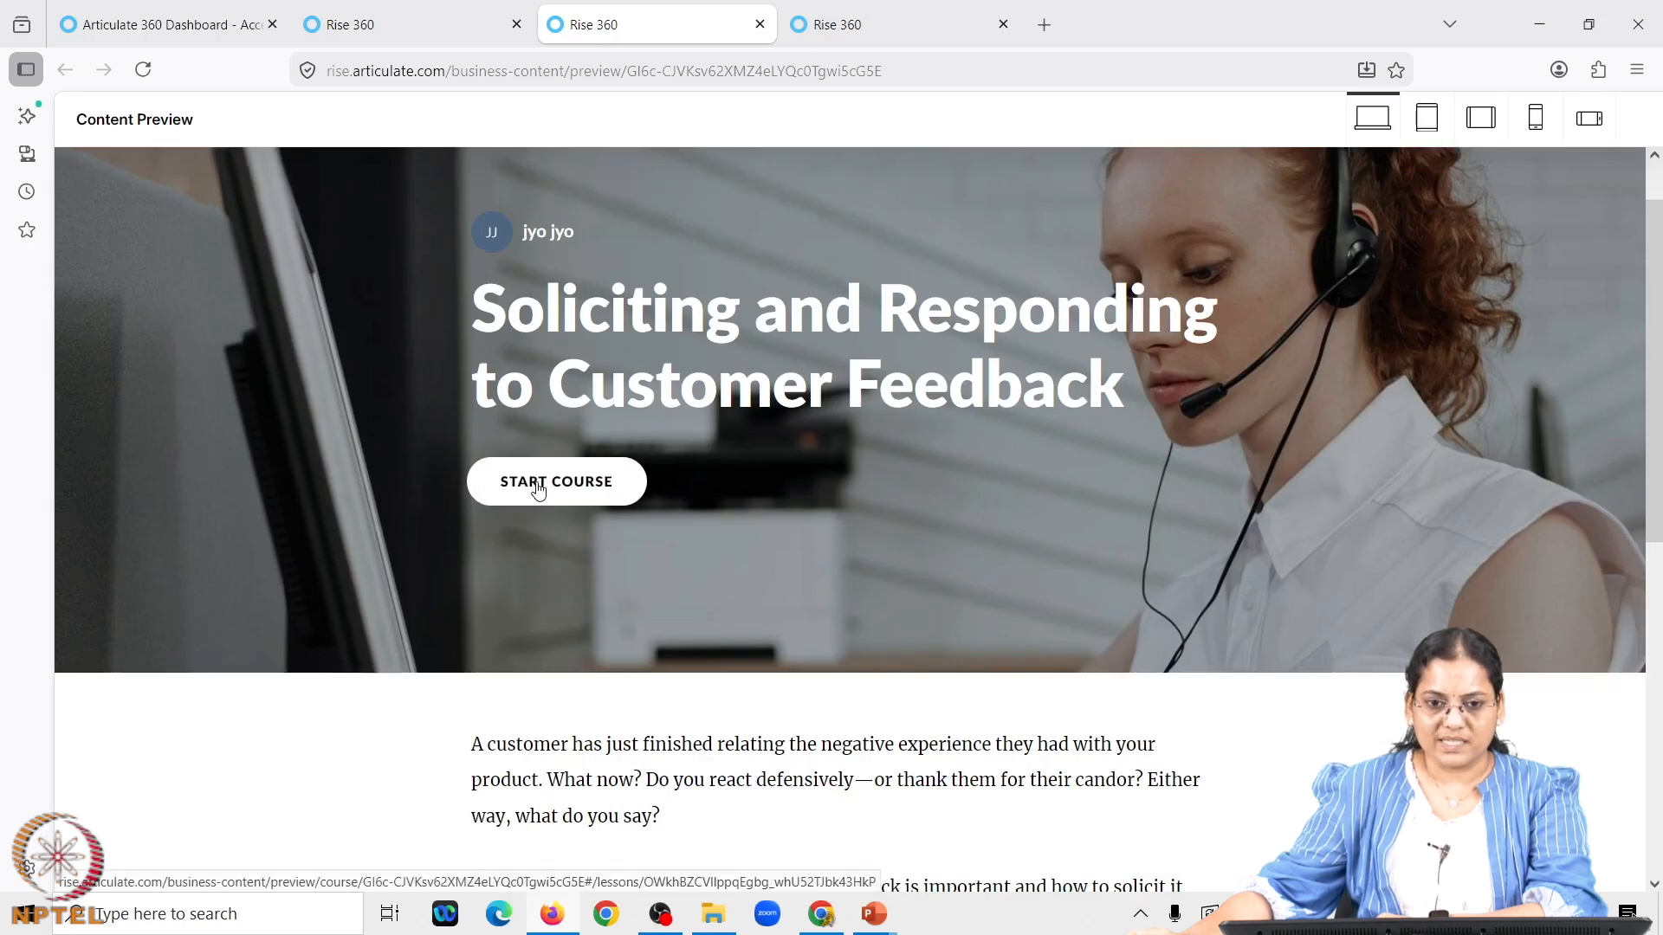
scroll(537, 487, down, 5)
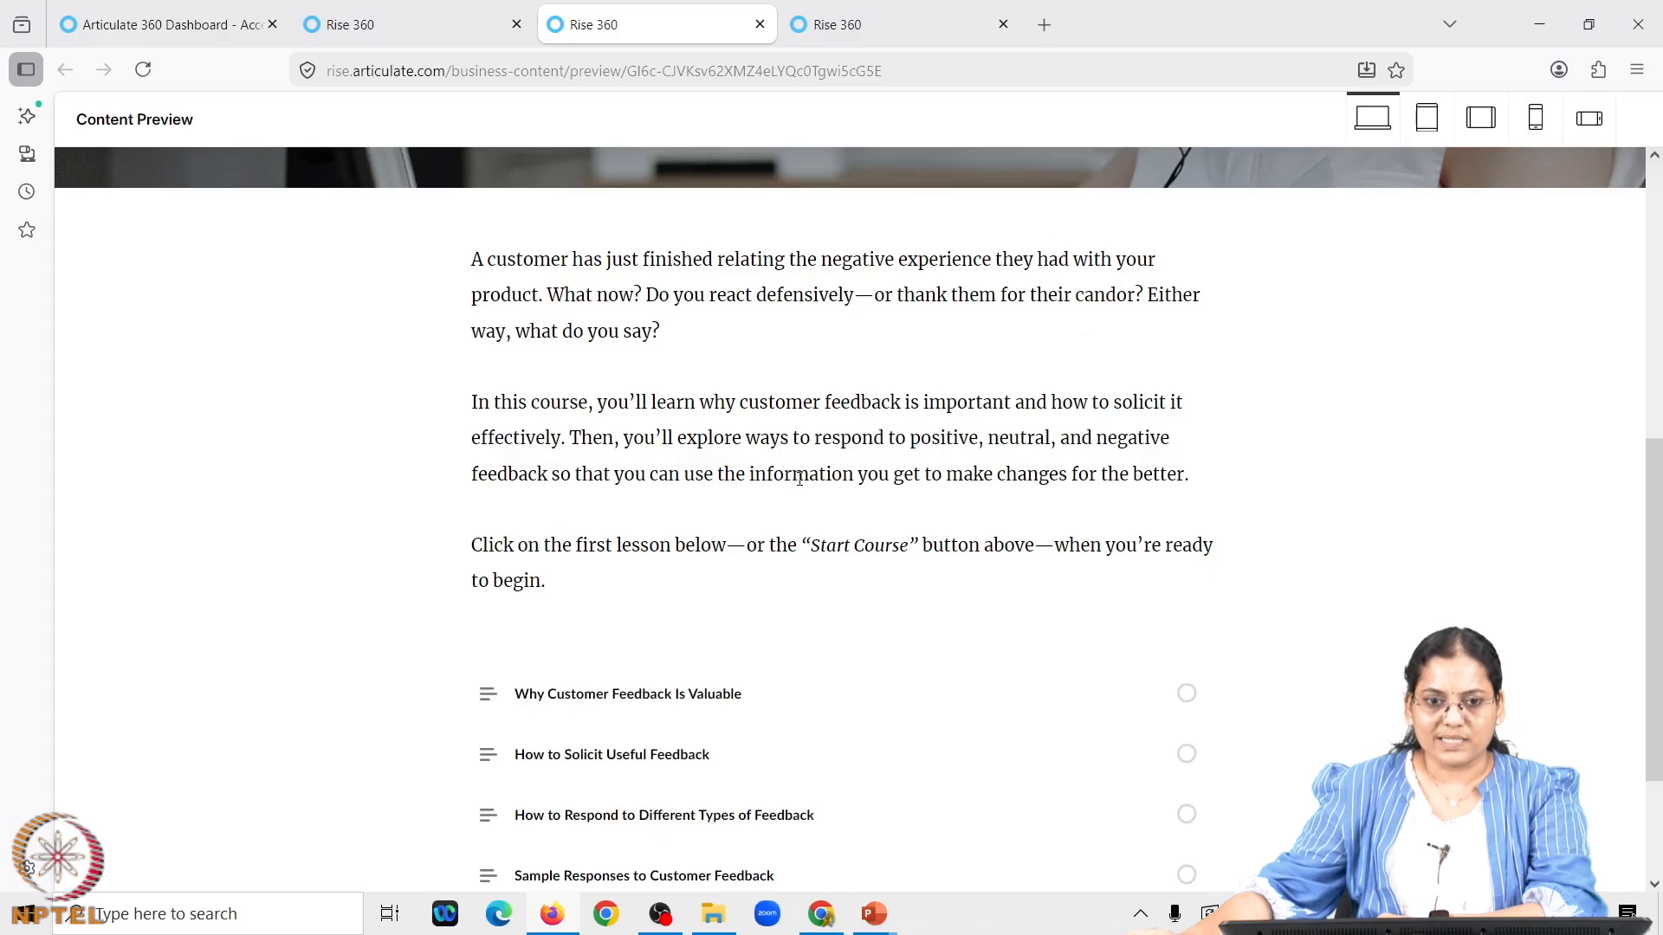
scroll(799, 479, down, 2)
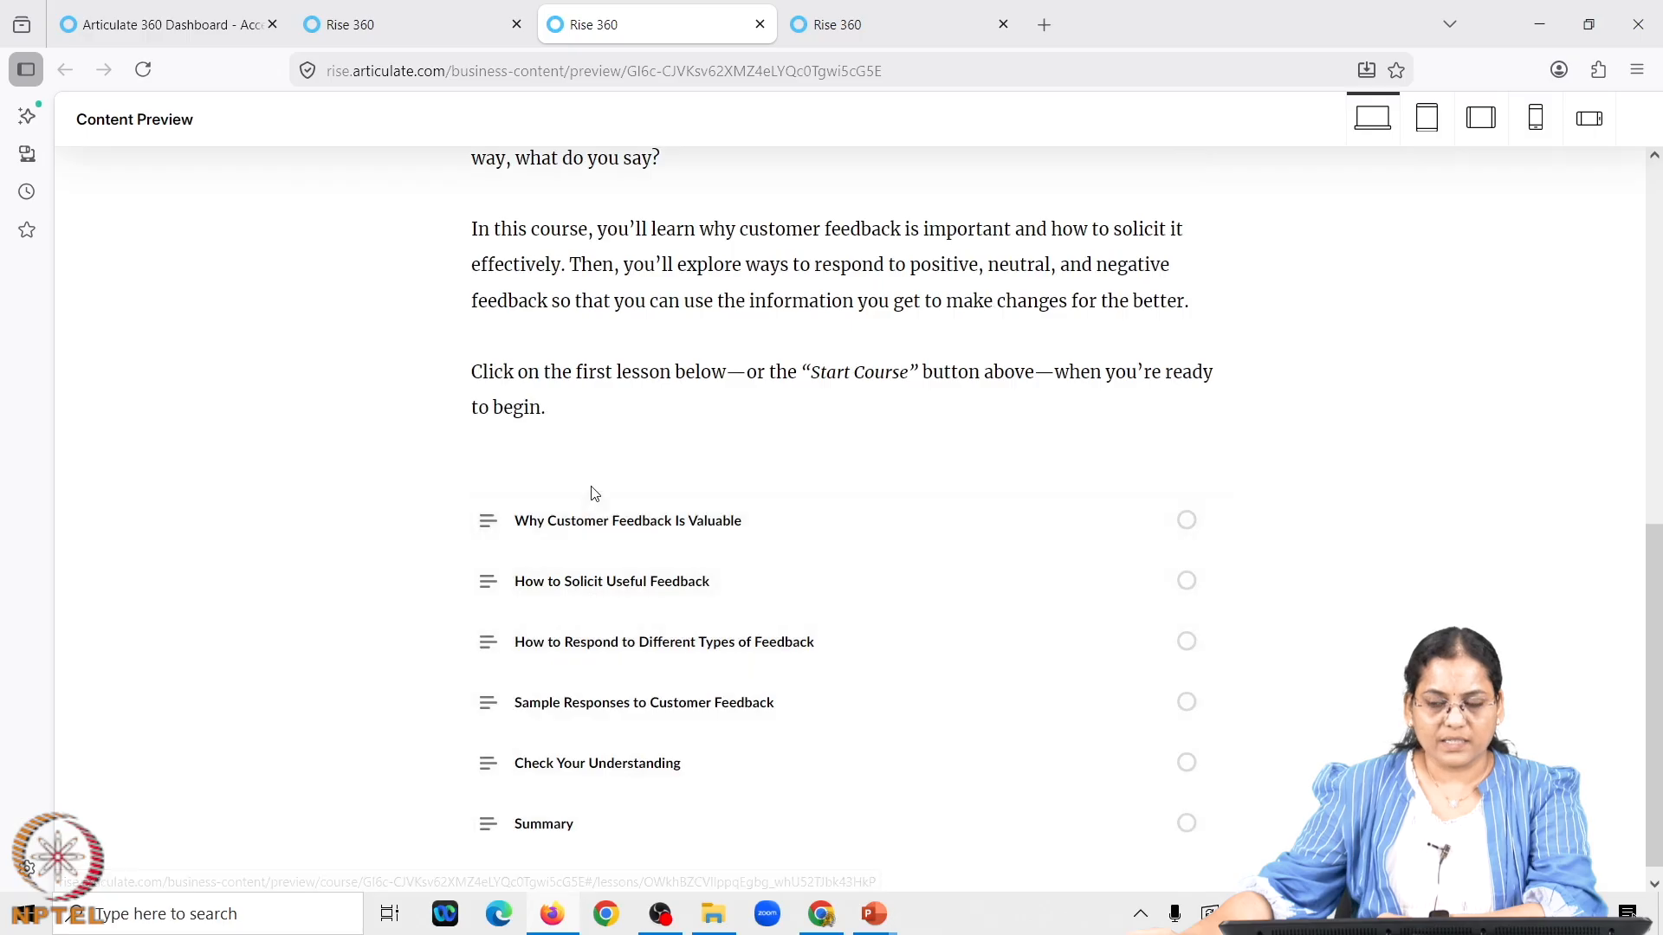
scroll(664, 627, up, 3)
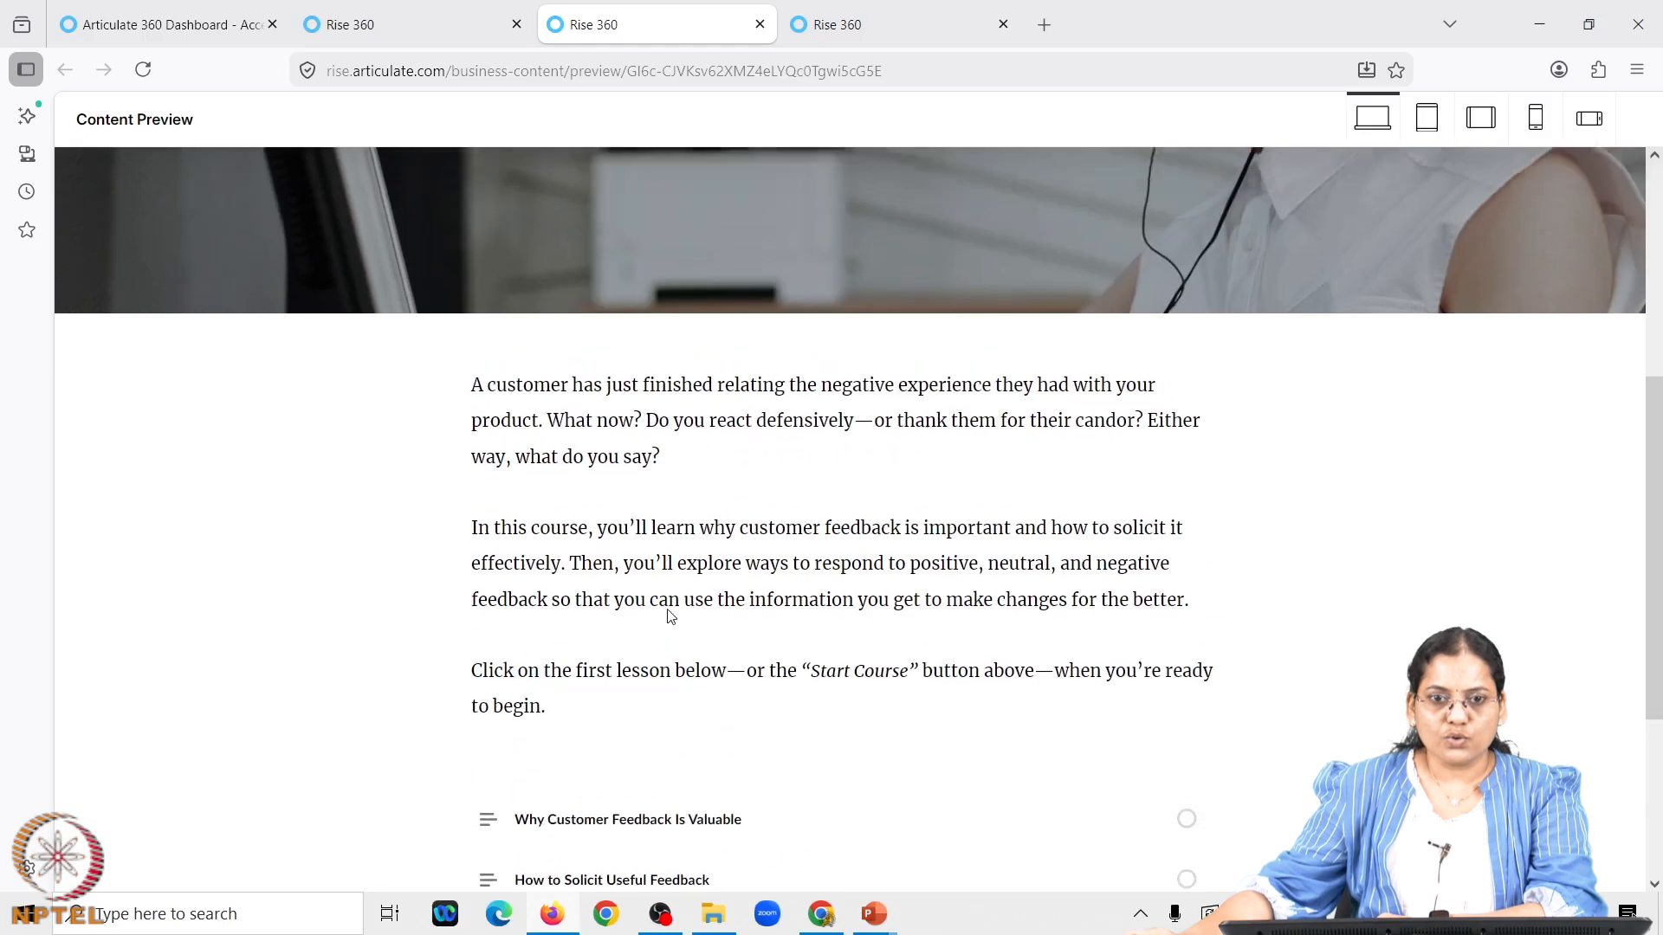
scroll(669, 617, up, 3)
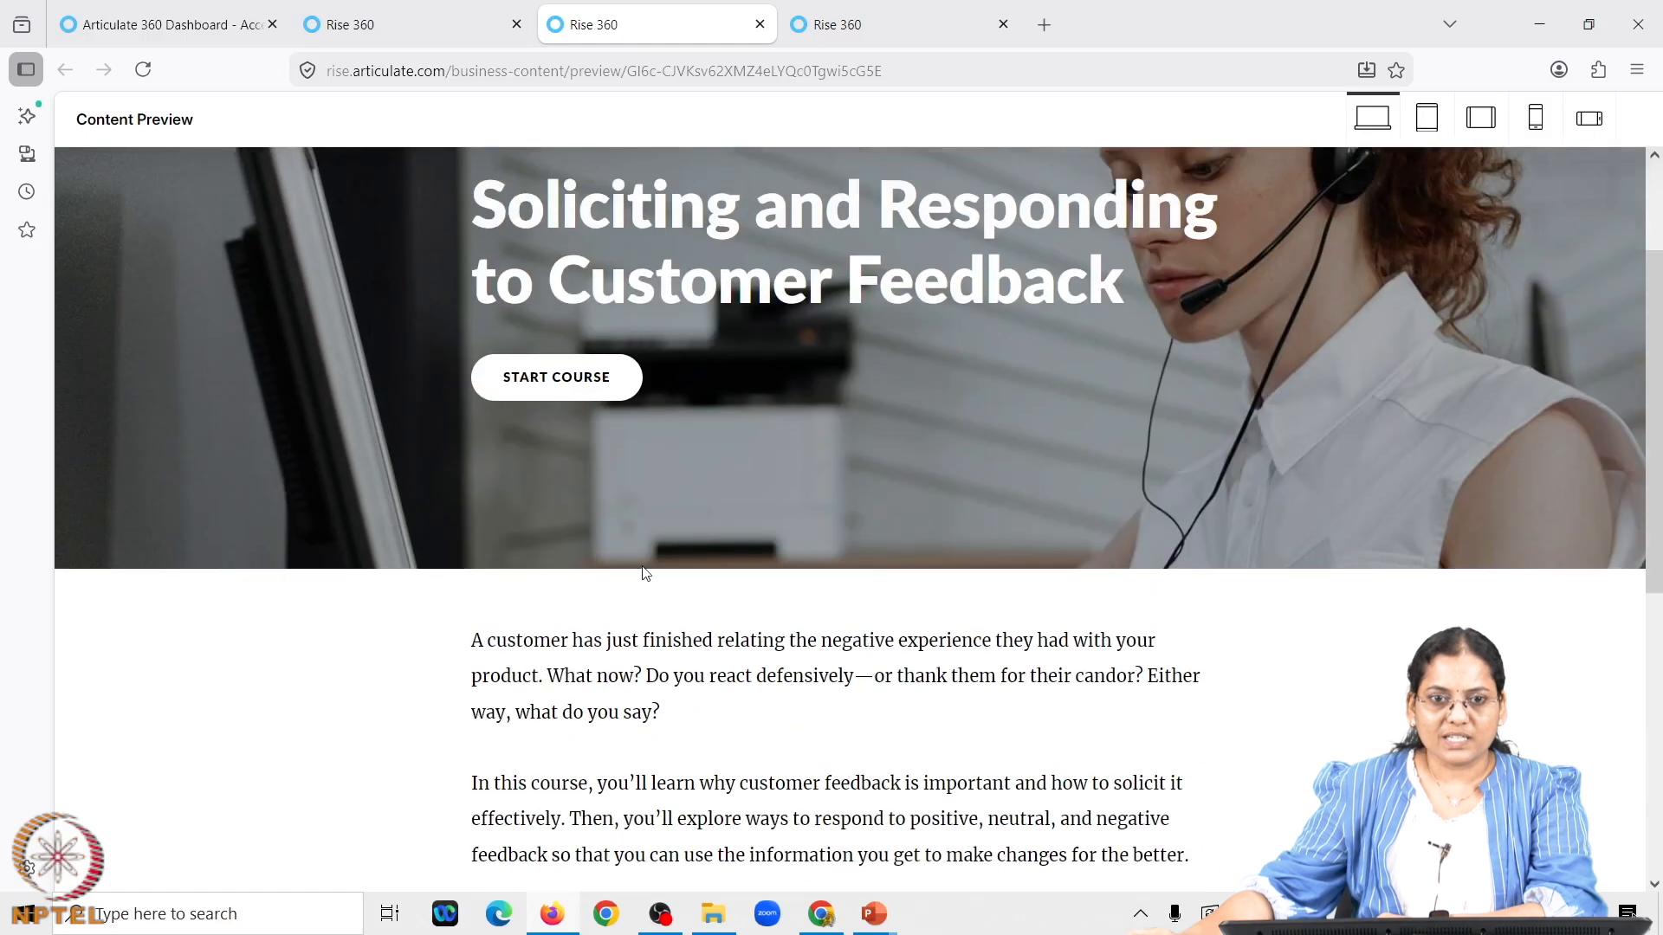
Start the previewed course and review the lesson "Why Customer Feedback Is Valuable", including its introduction, video and numbered list
click(532, 377)
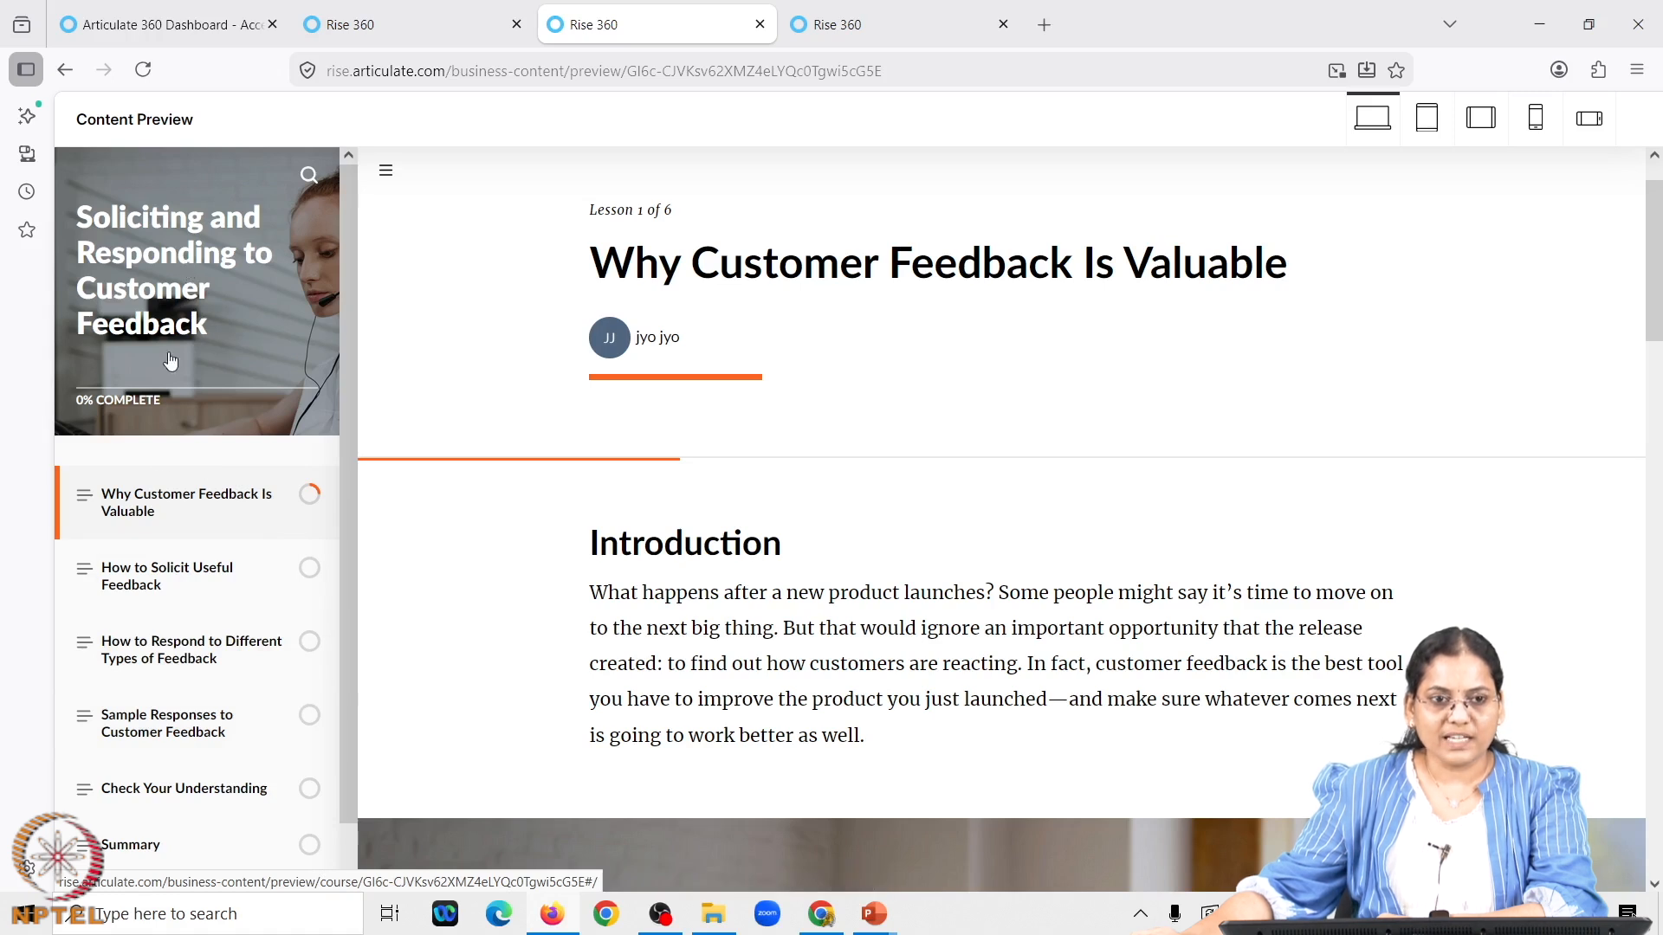
scroll(167, 542, down, 1)
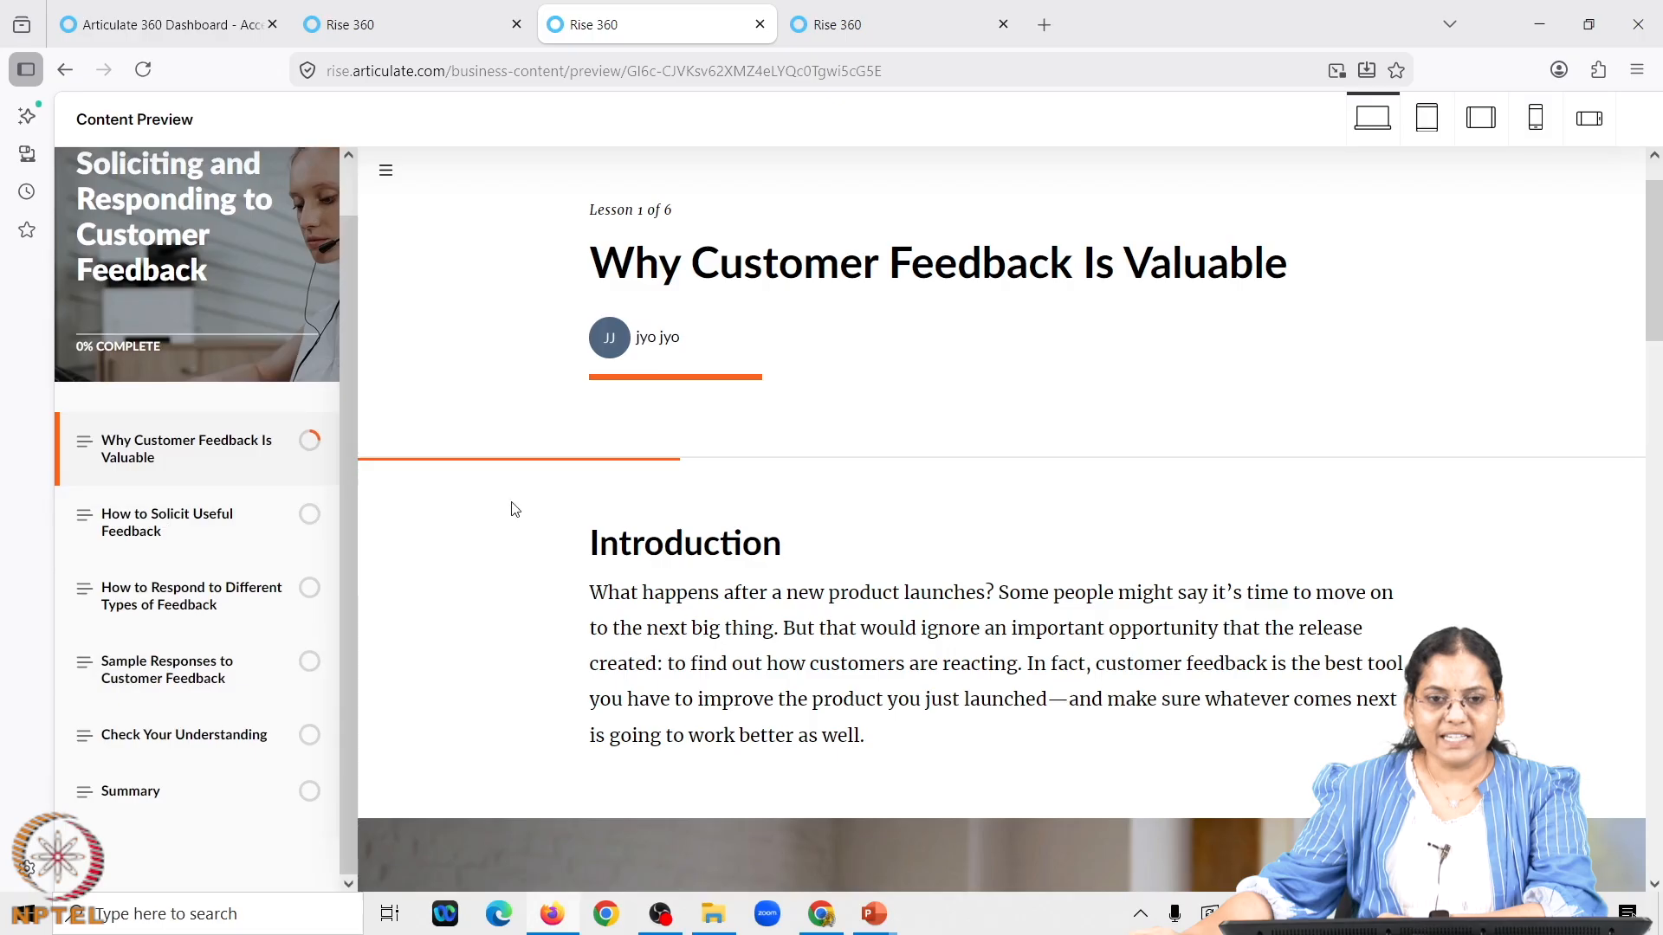
scroll(737, 515, down, 7)
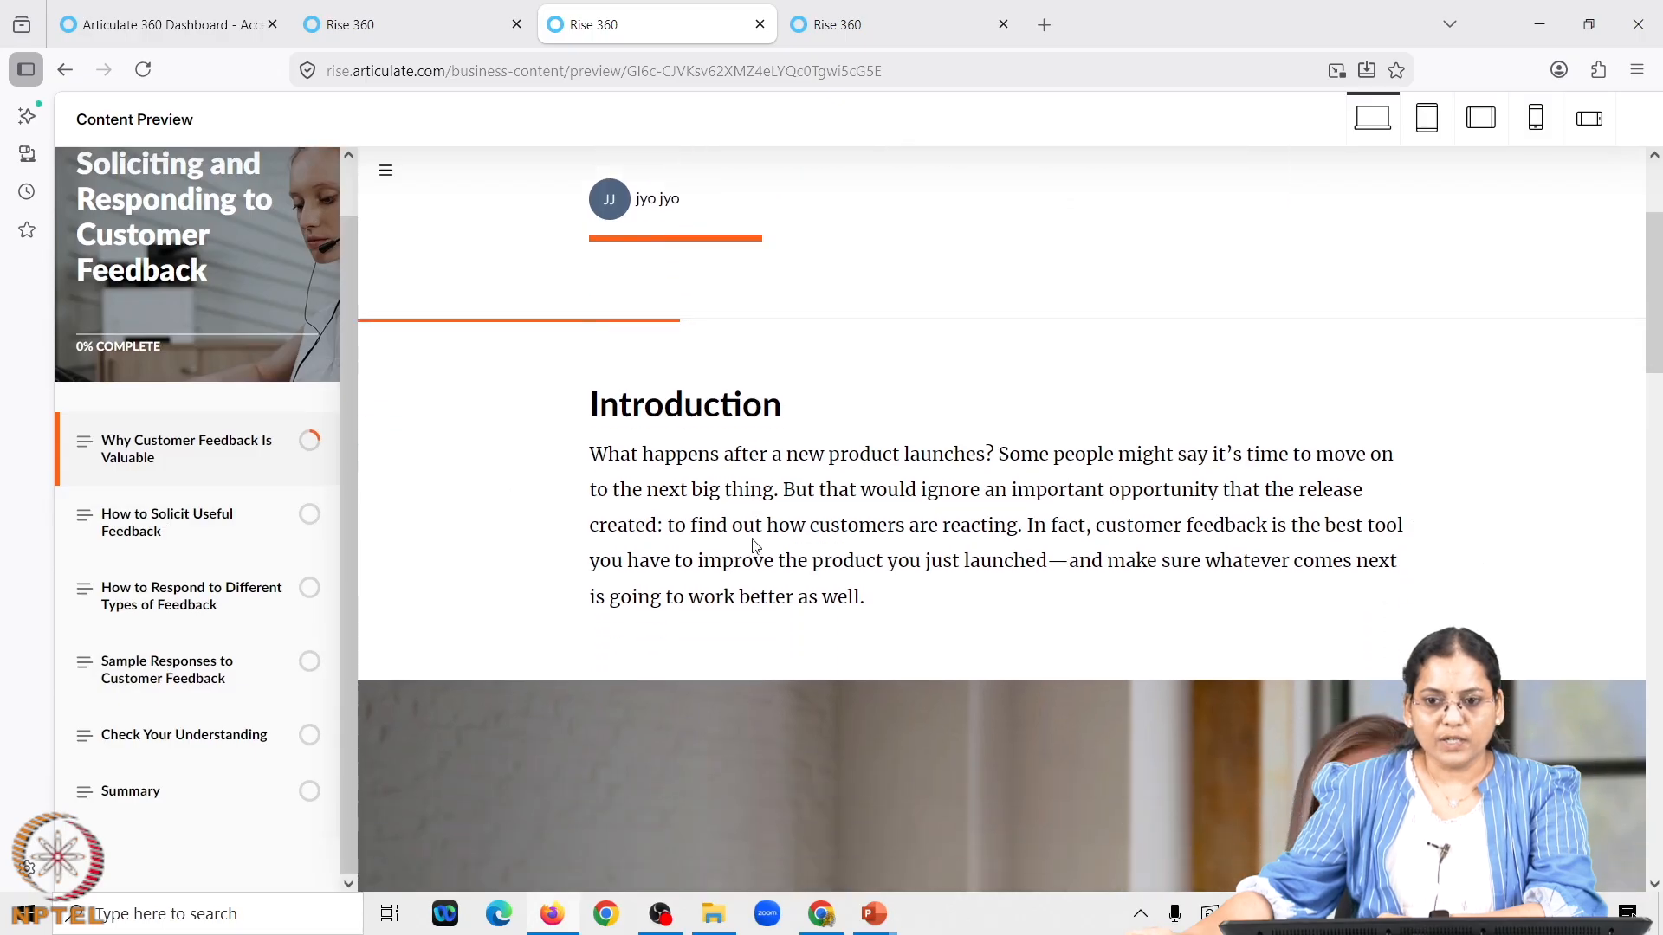
scroll(756, 534, down, 9)
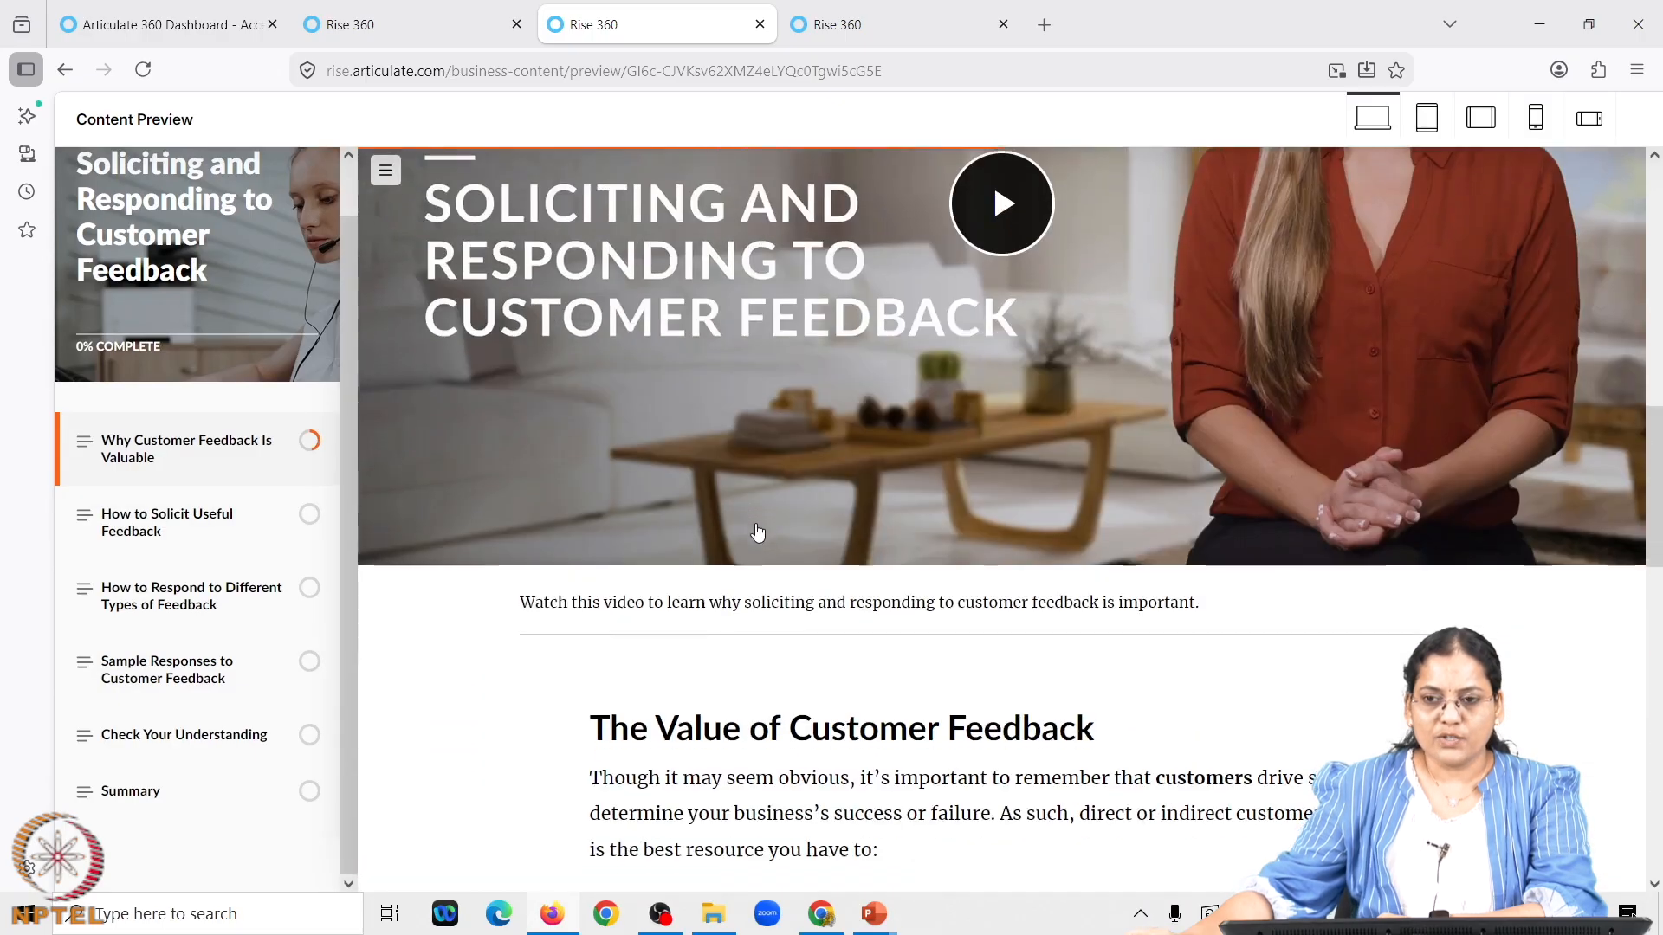
scroll(761, 524, down, 2)
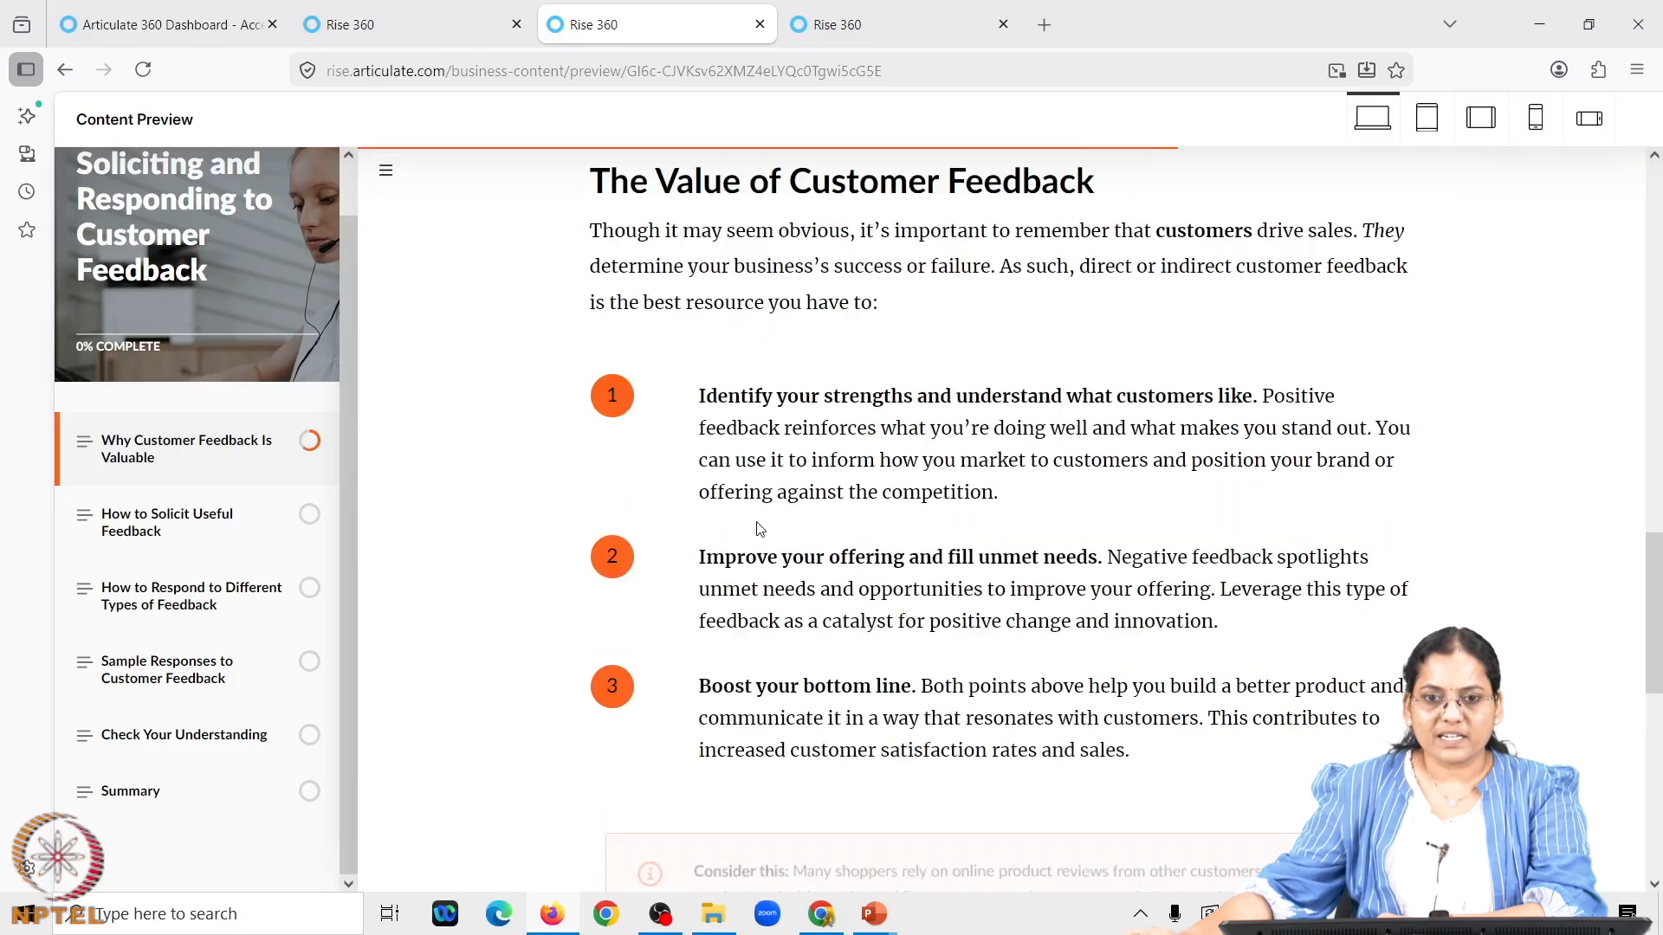
scroll(771, 518, up, 3)
scroll(777, 514, up, 7)
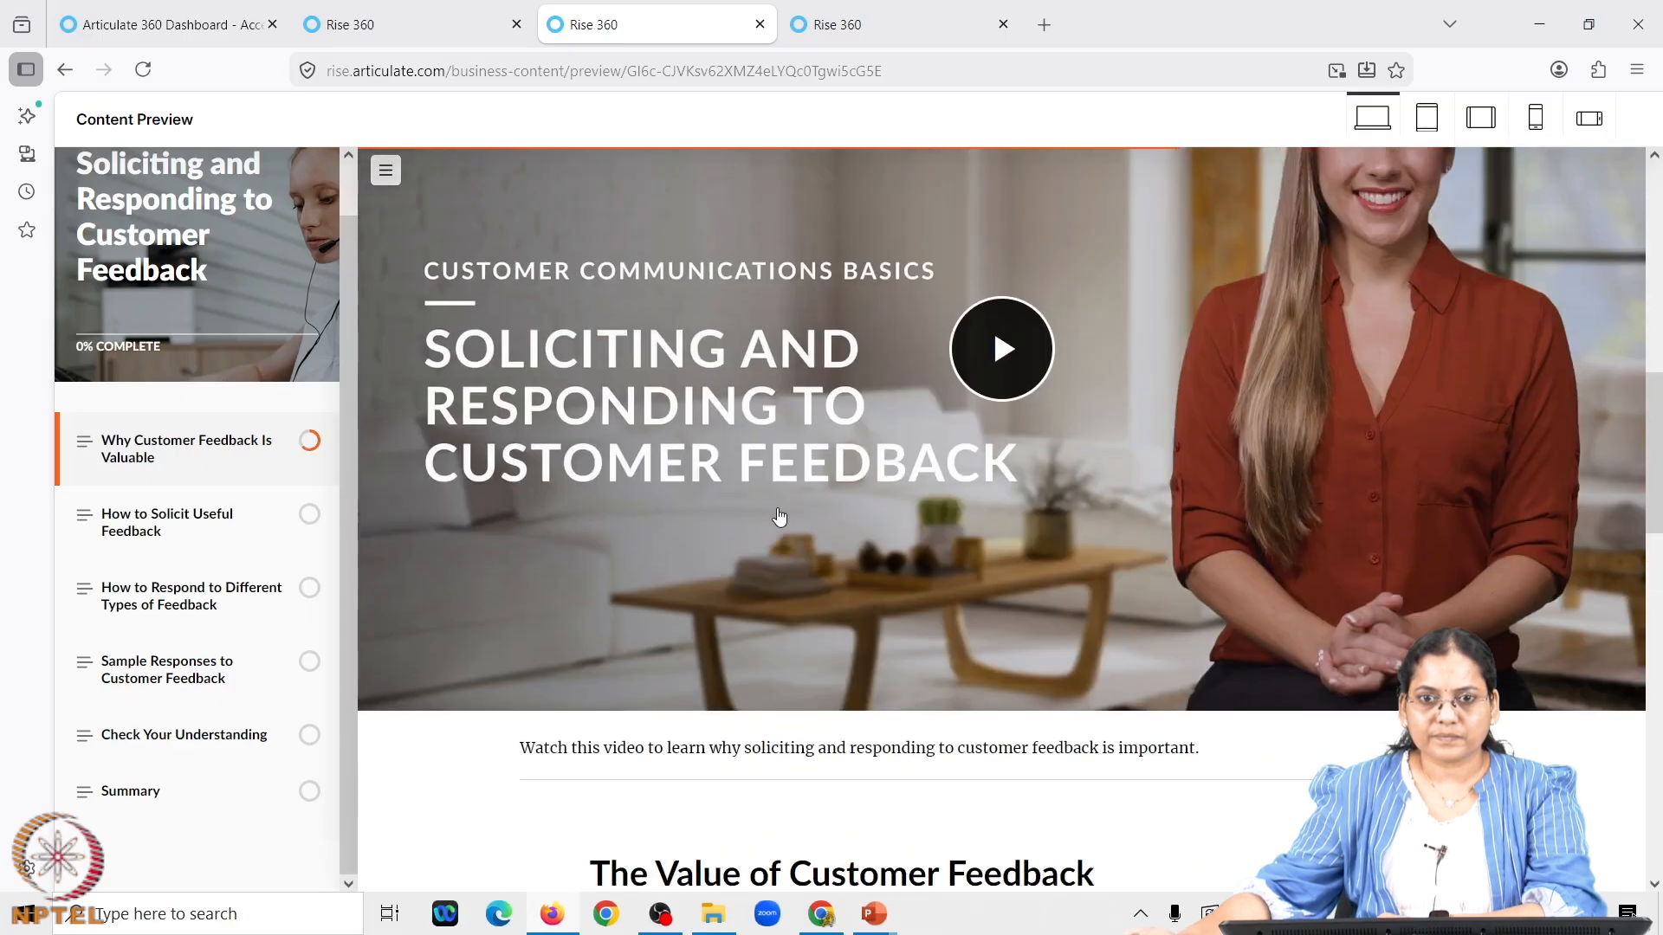
scroll(786, 501, up, 2)
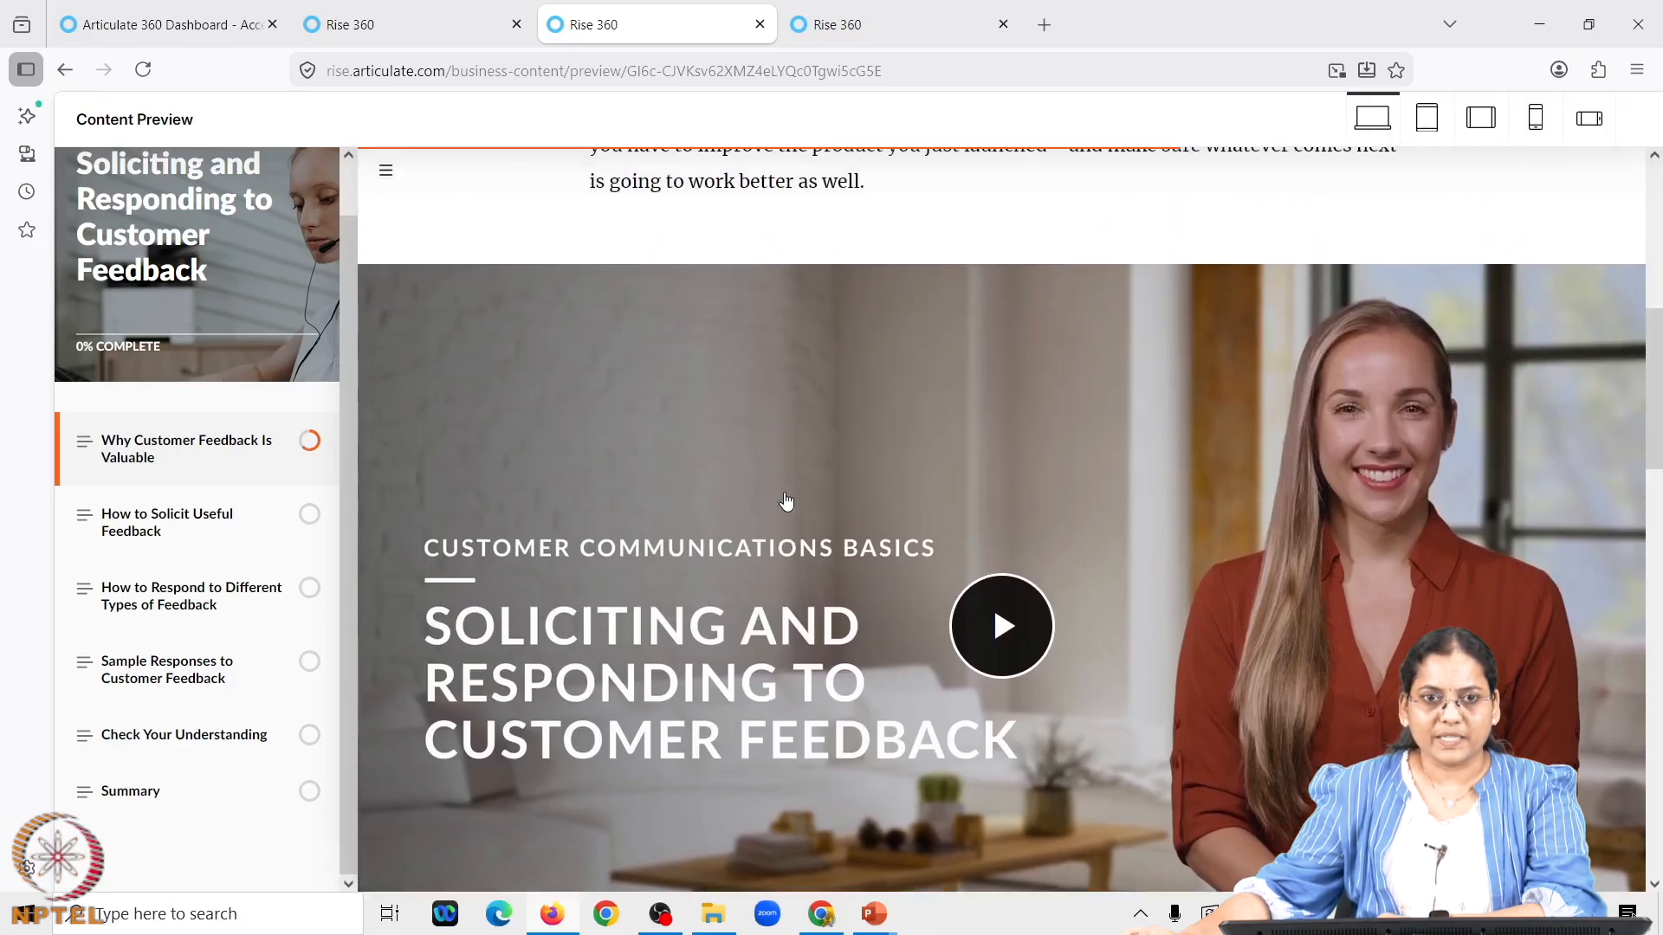
scroll(658, 353, up, 1)
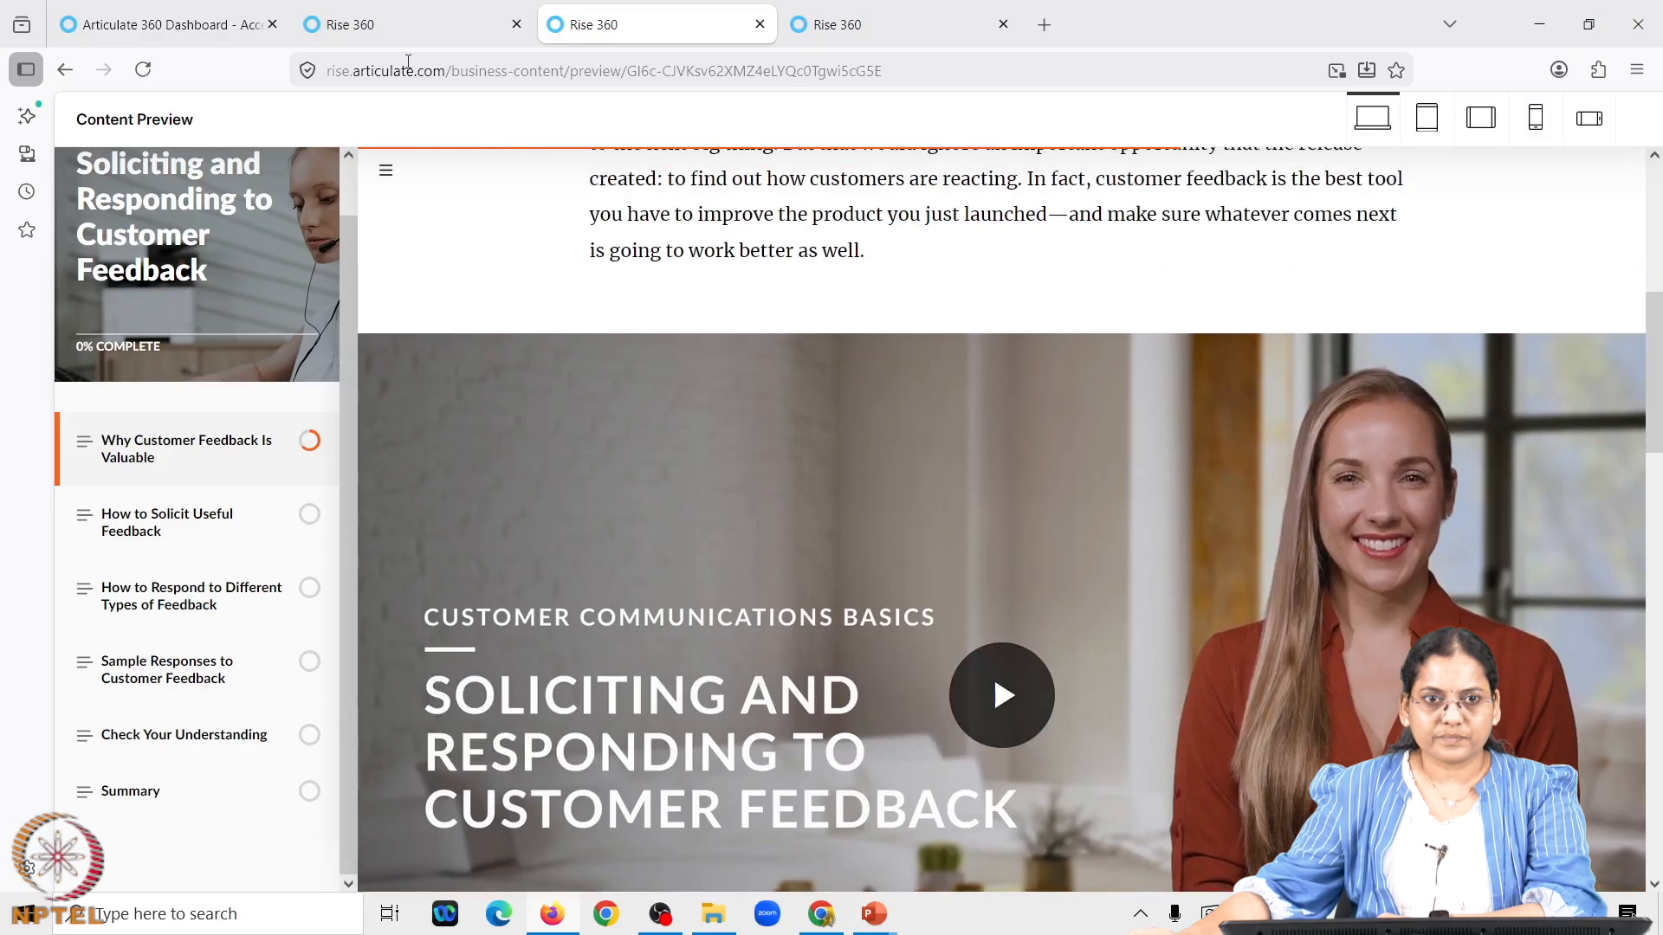
Create a new course from the "Soliciting and Responding to Customer Feedback" template in the gallery and look through its editable outline
click(402, 29)
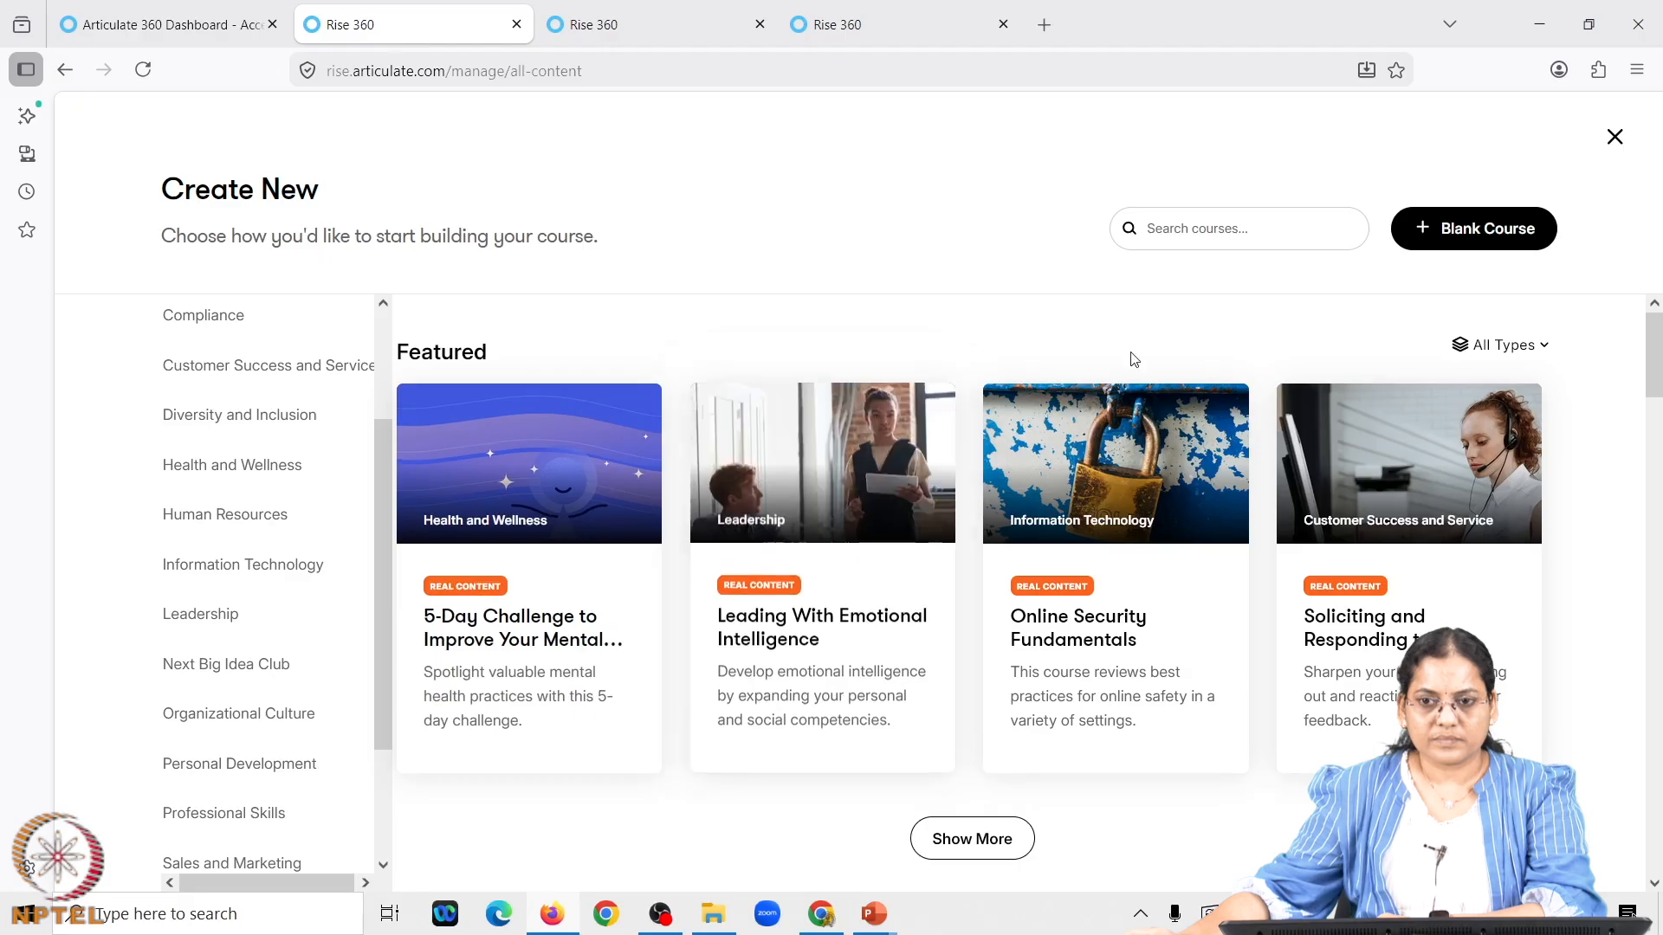
mouse_move(1364, 454)
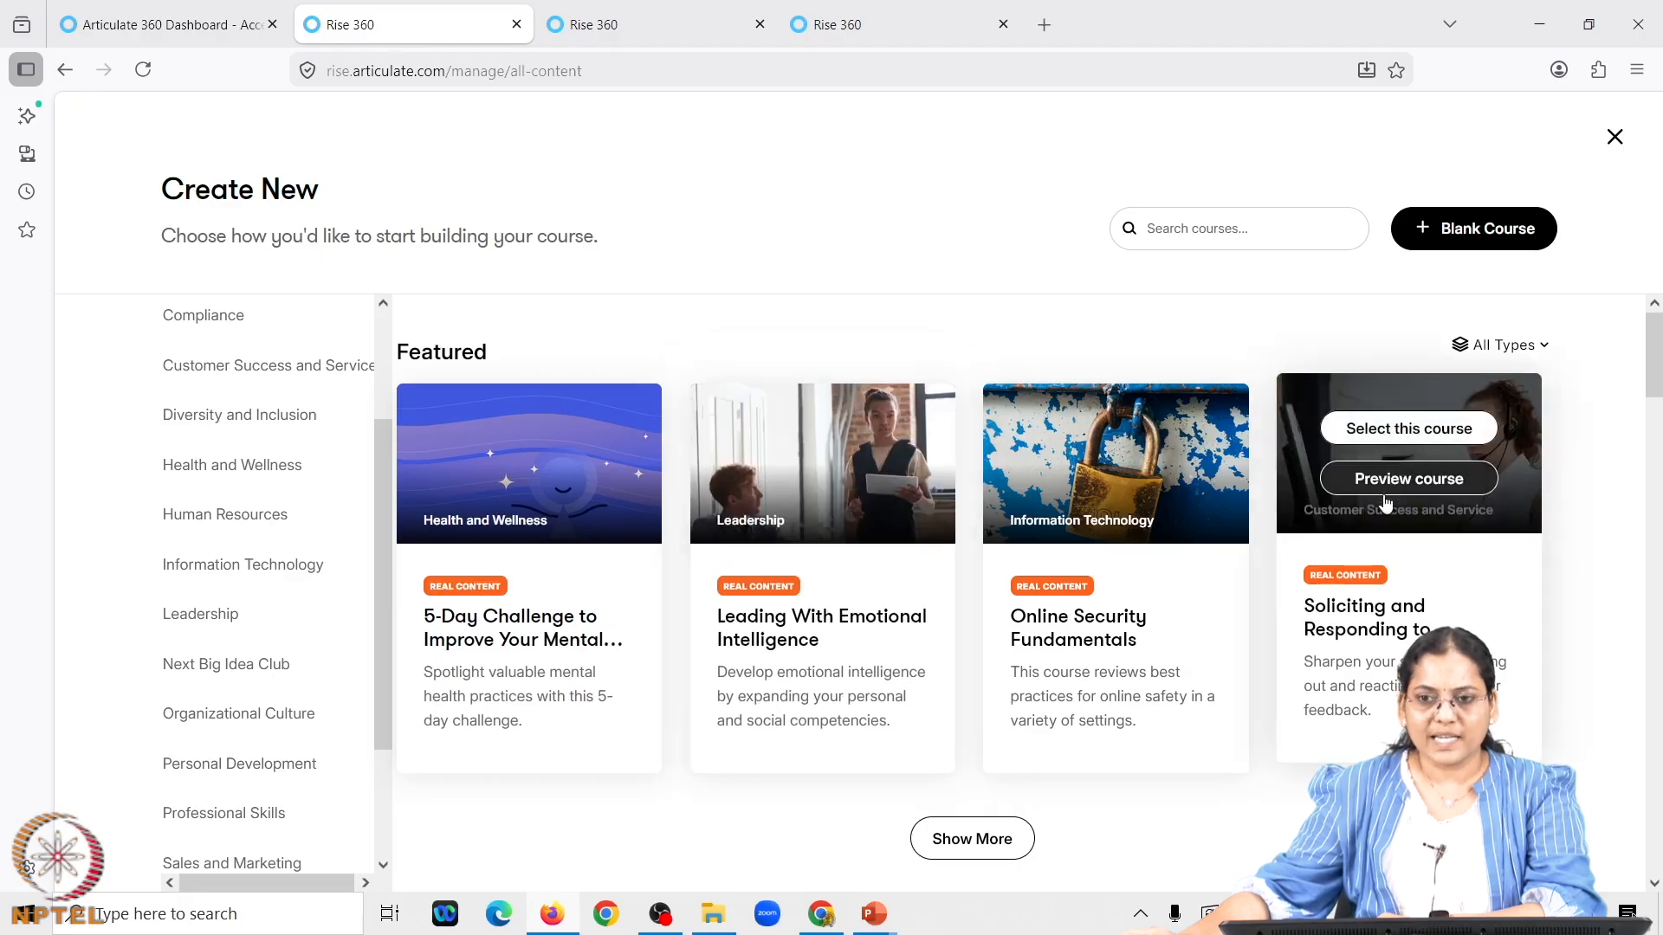
click(1401, 430)
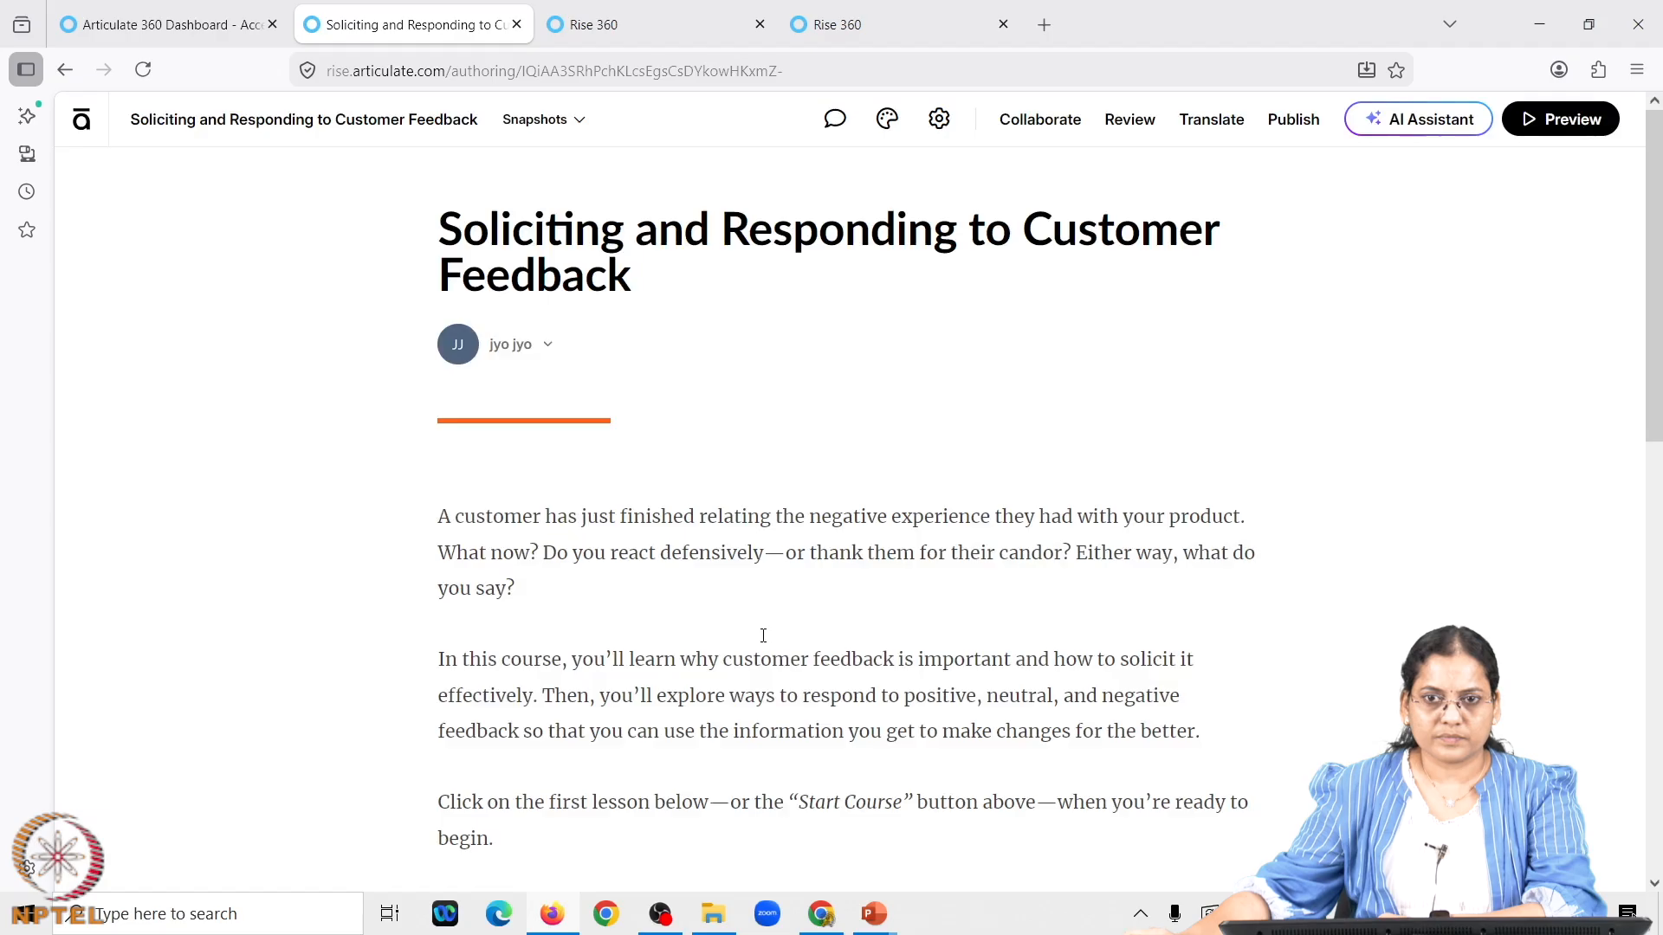
scroll(764, 636, down, 6)
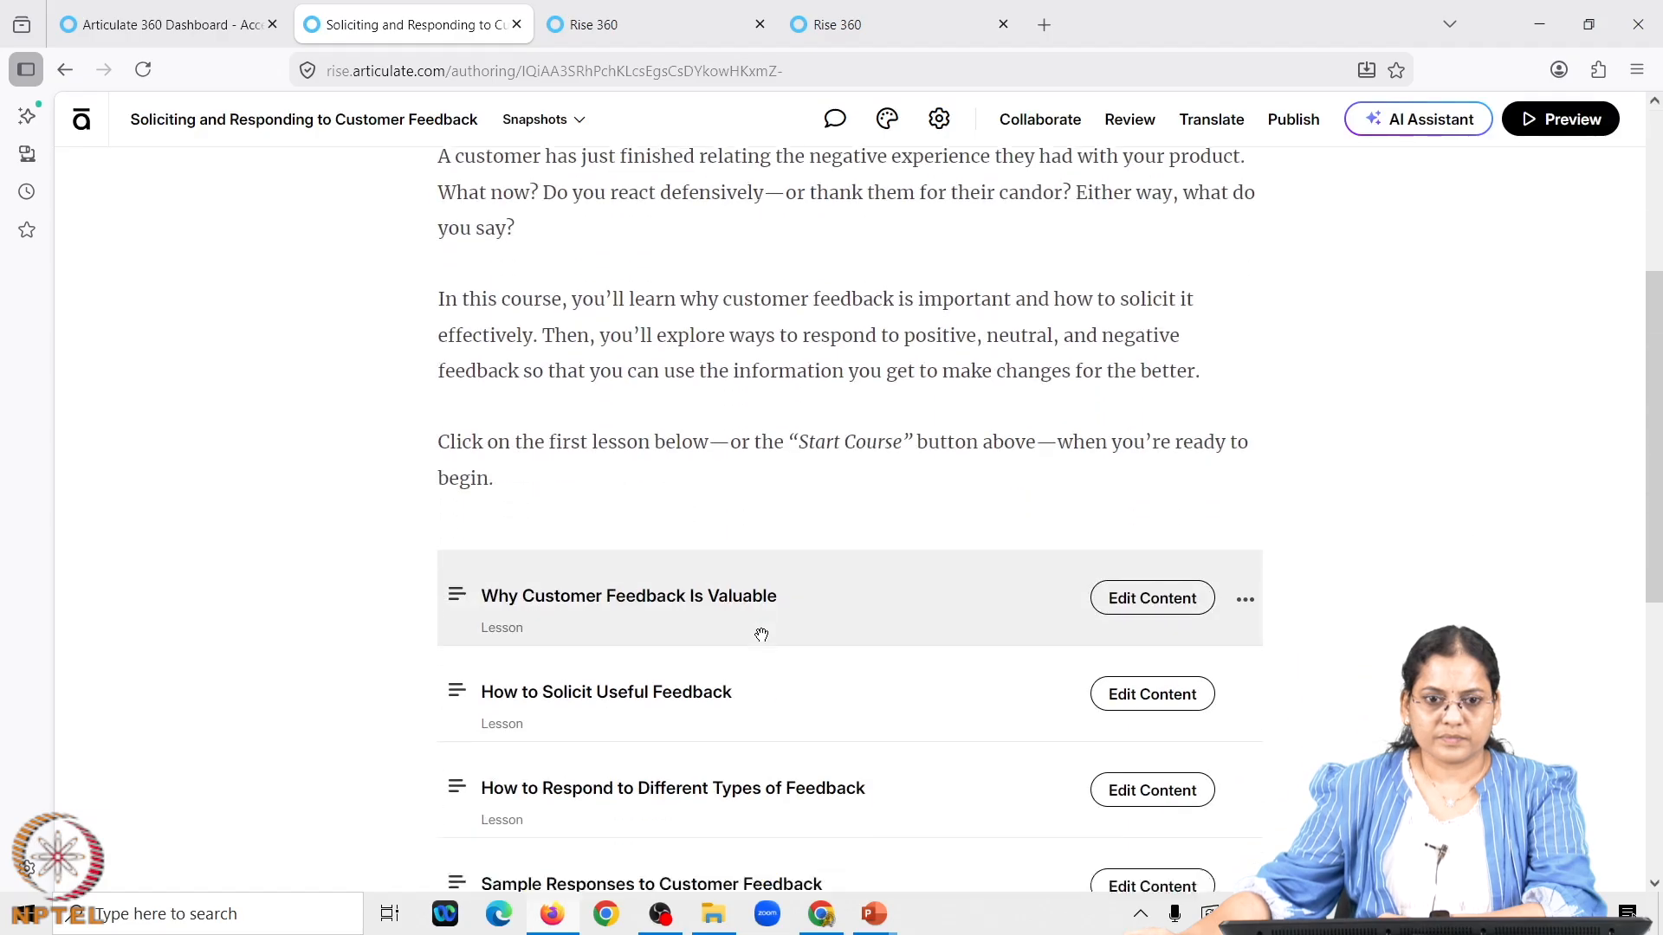
scroll(762, 636, down, 4)
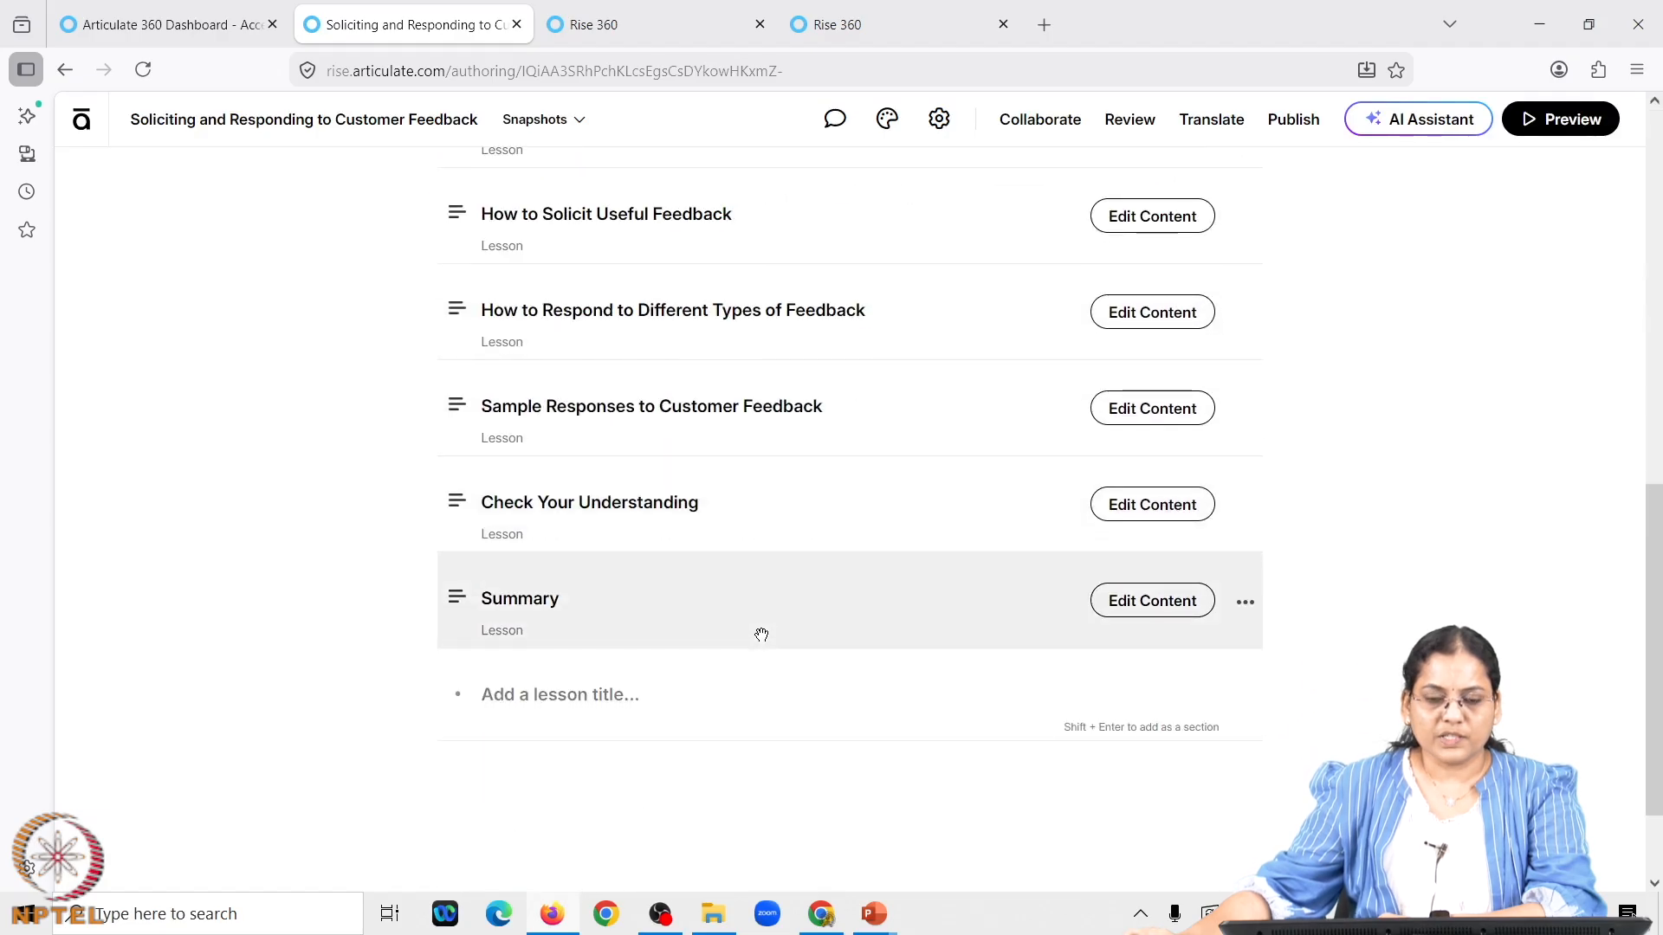
scroll(761, 636, up, 2)
scroll(762, 636, up, 9)
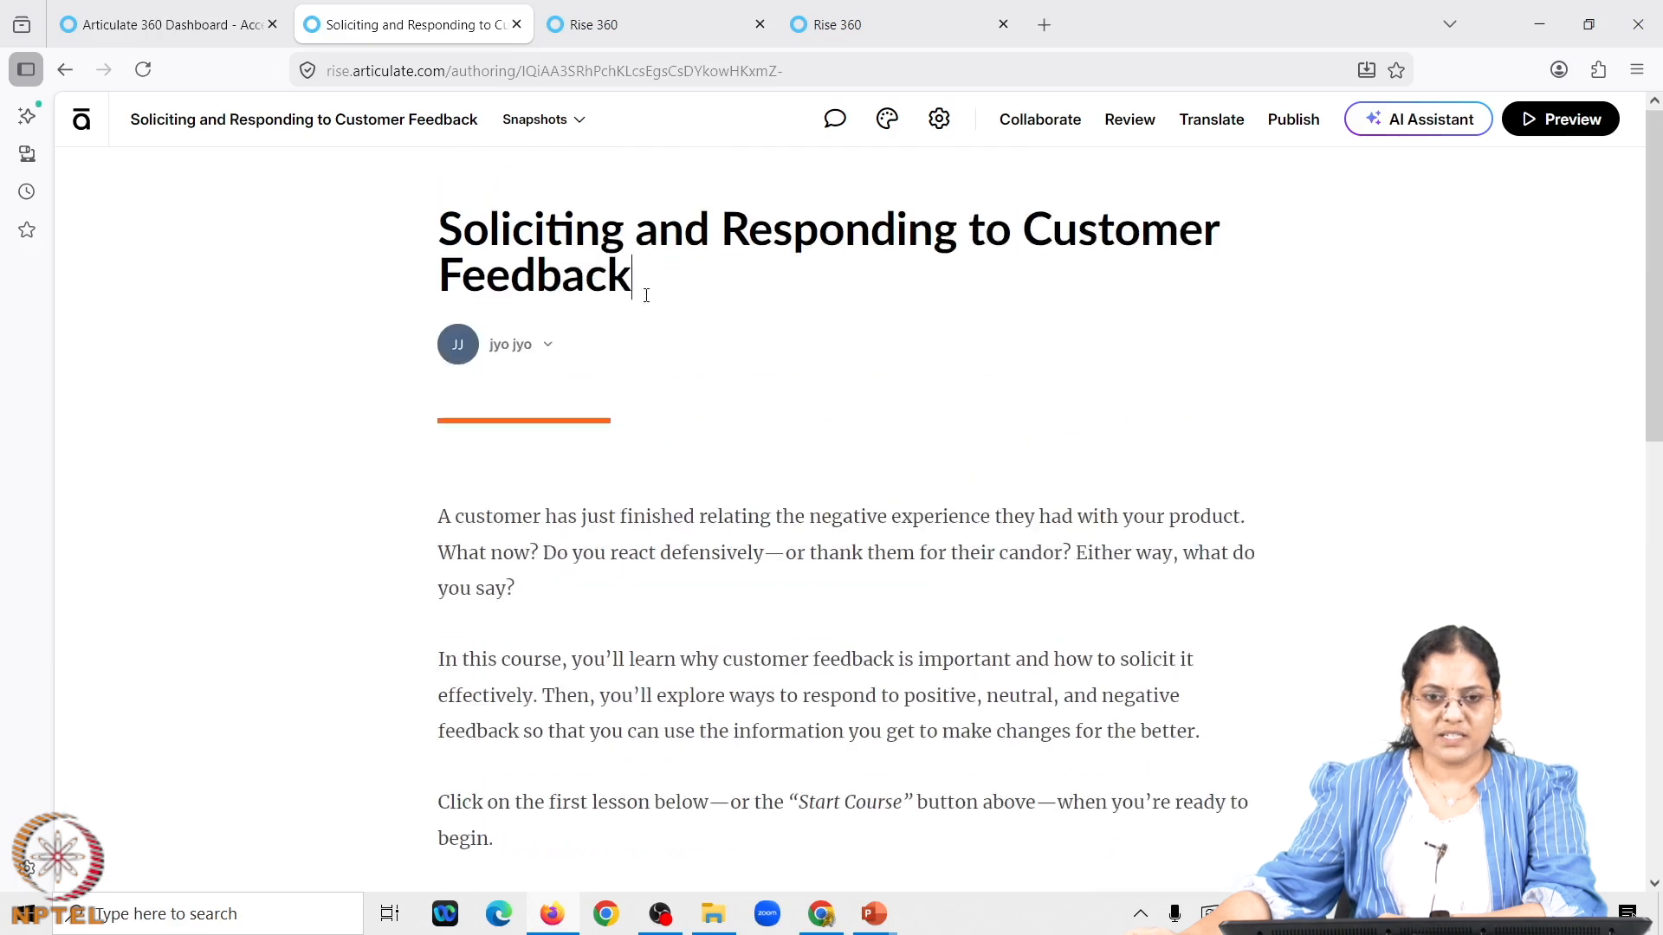
Replace the course title with "Maths"
triple_click(643, 287)
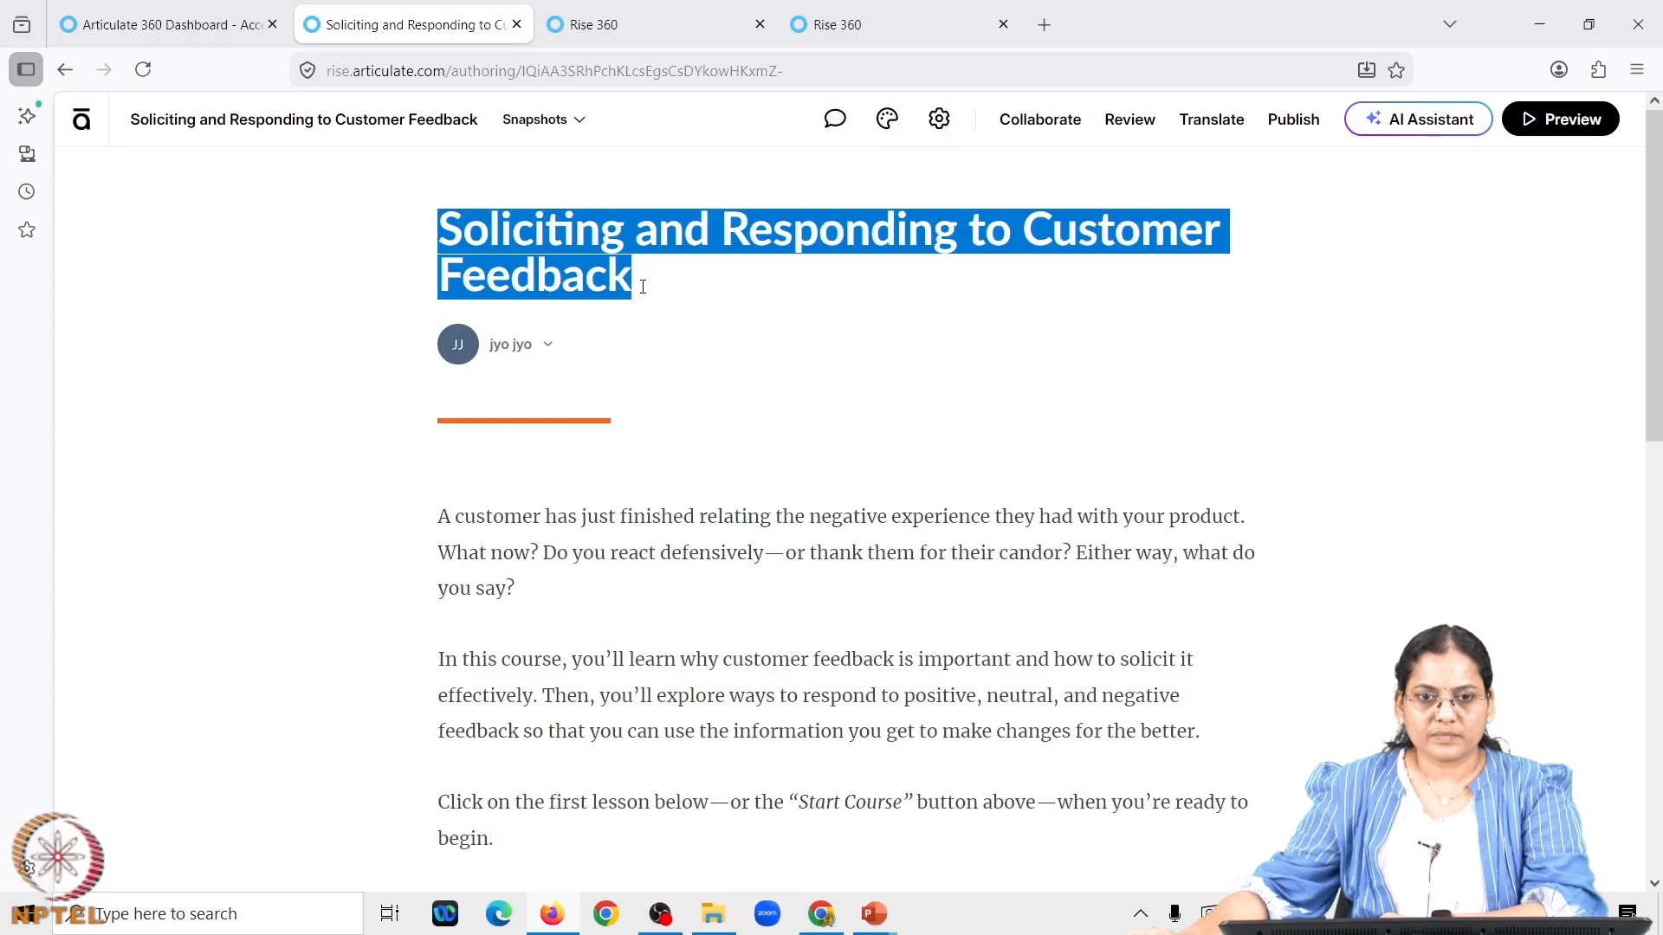
drag(642, 286, 442, 241)
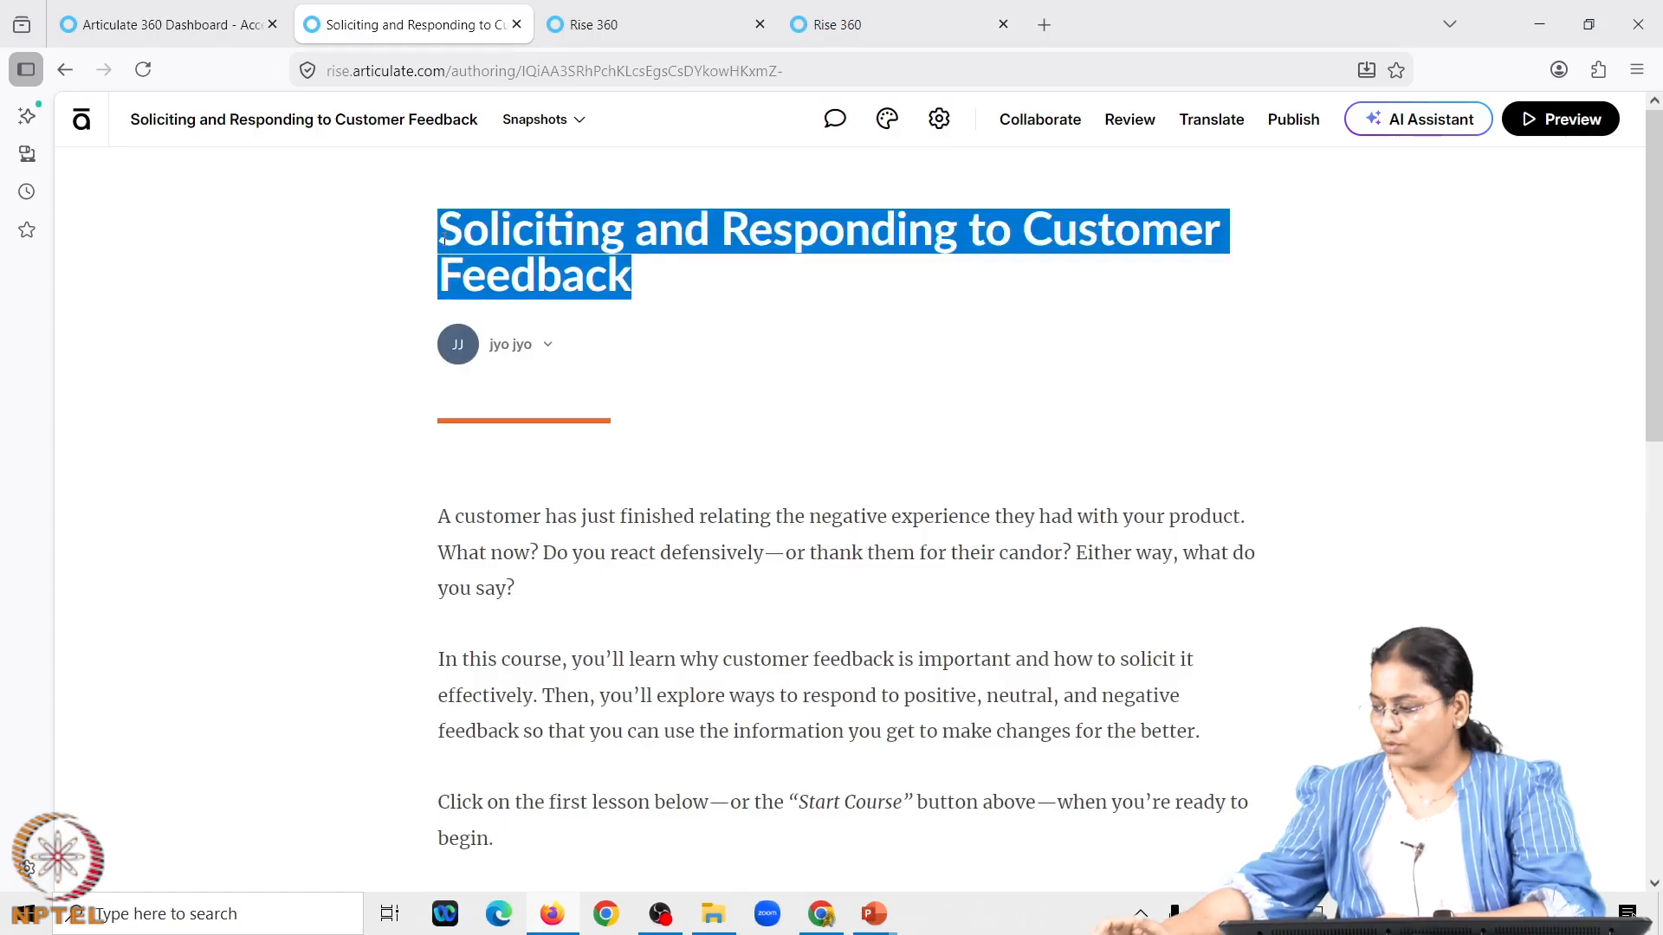
text(math)
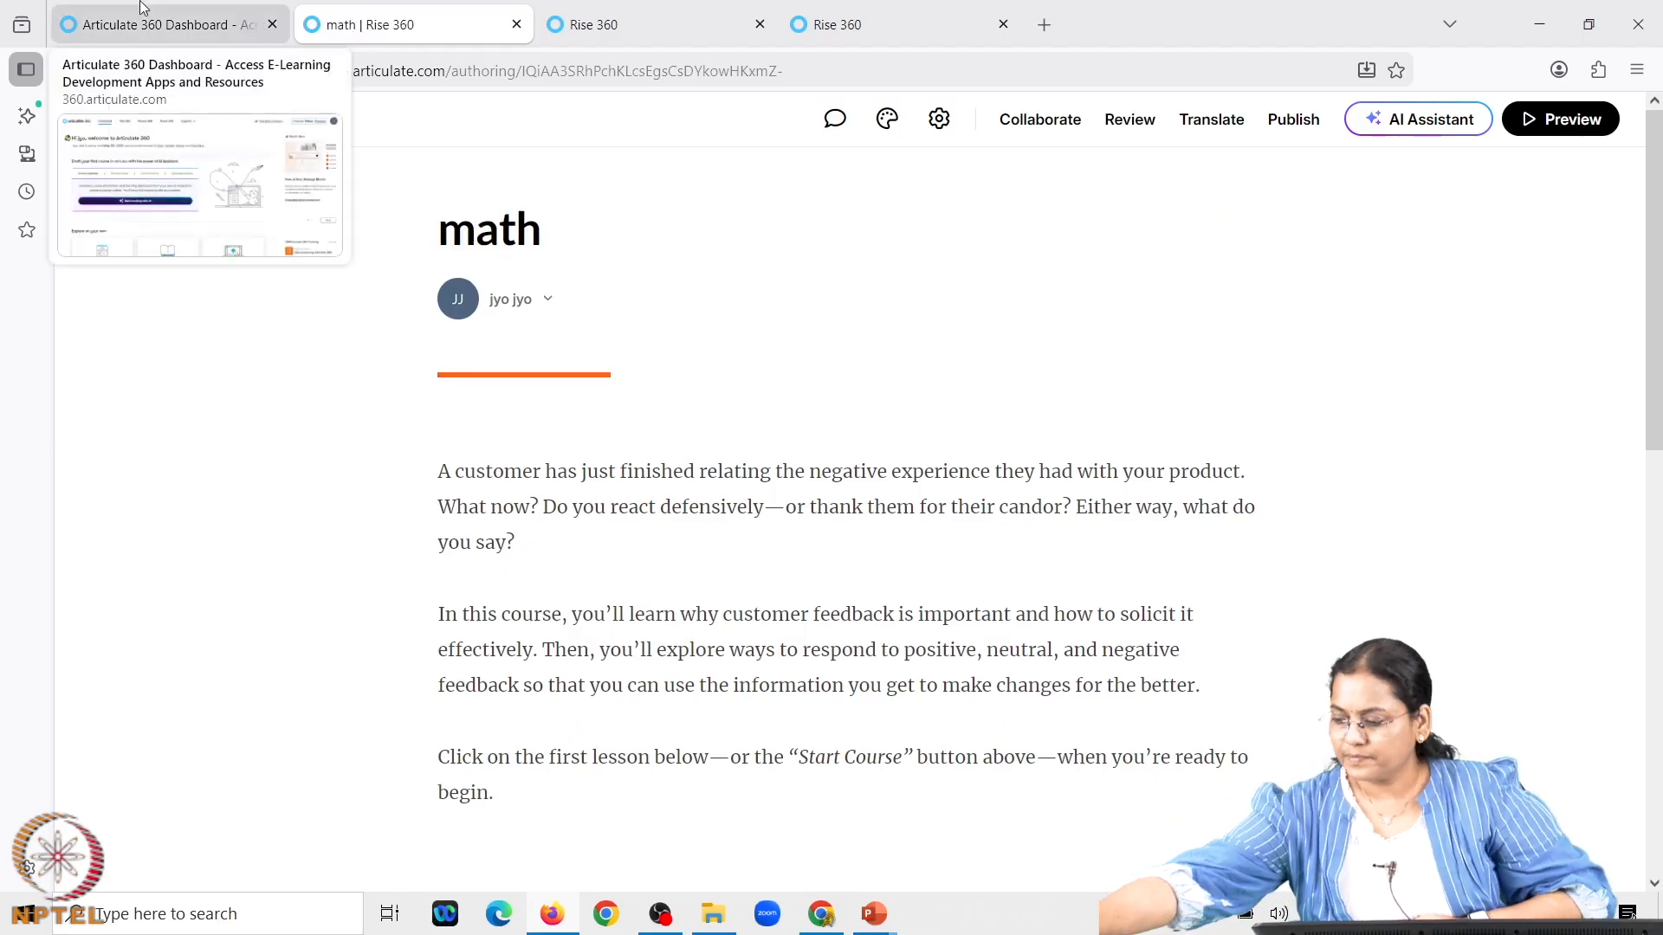
text(s)
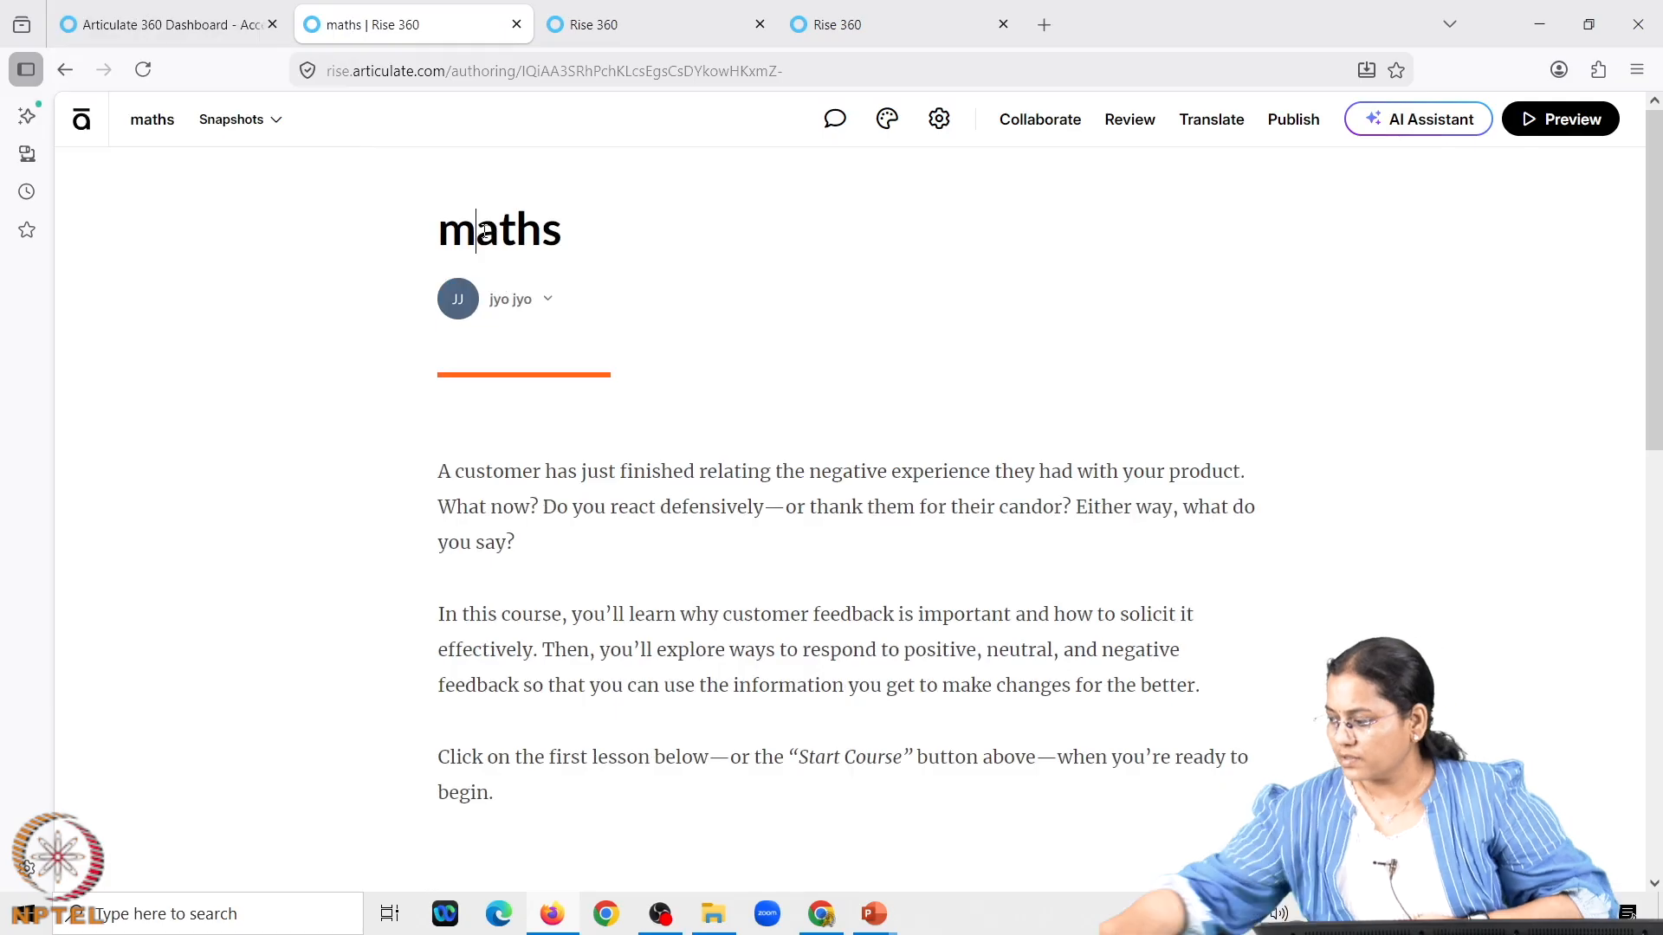
key(BackSpace)
text(M)
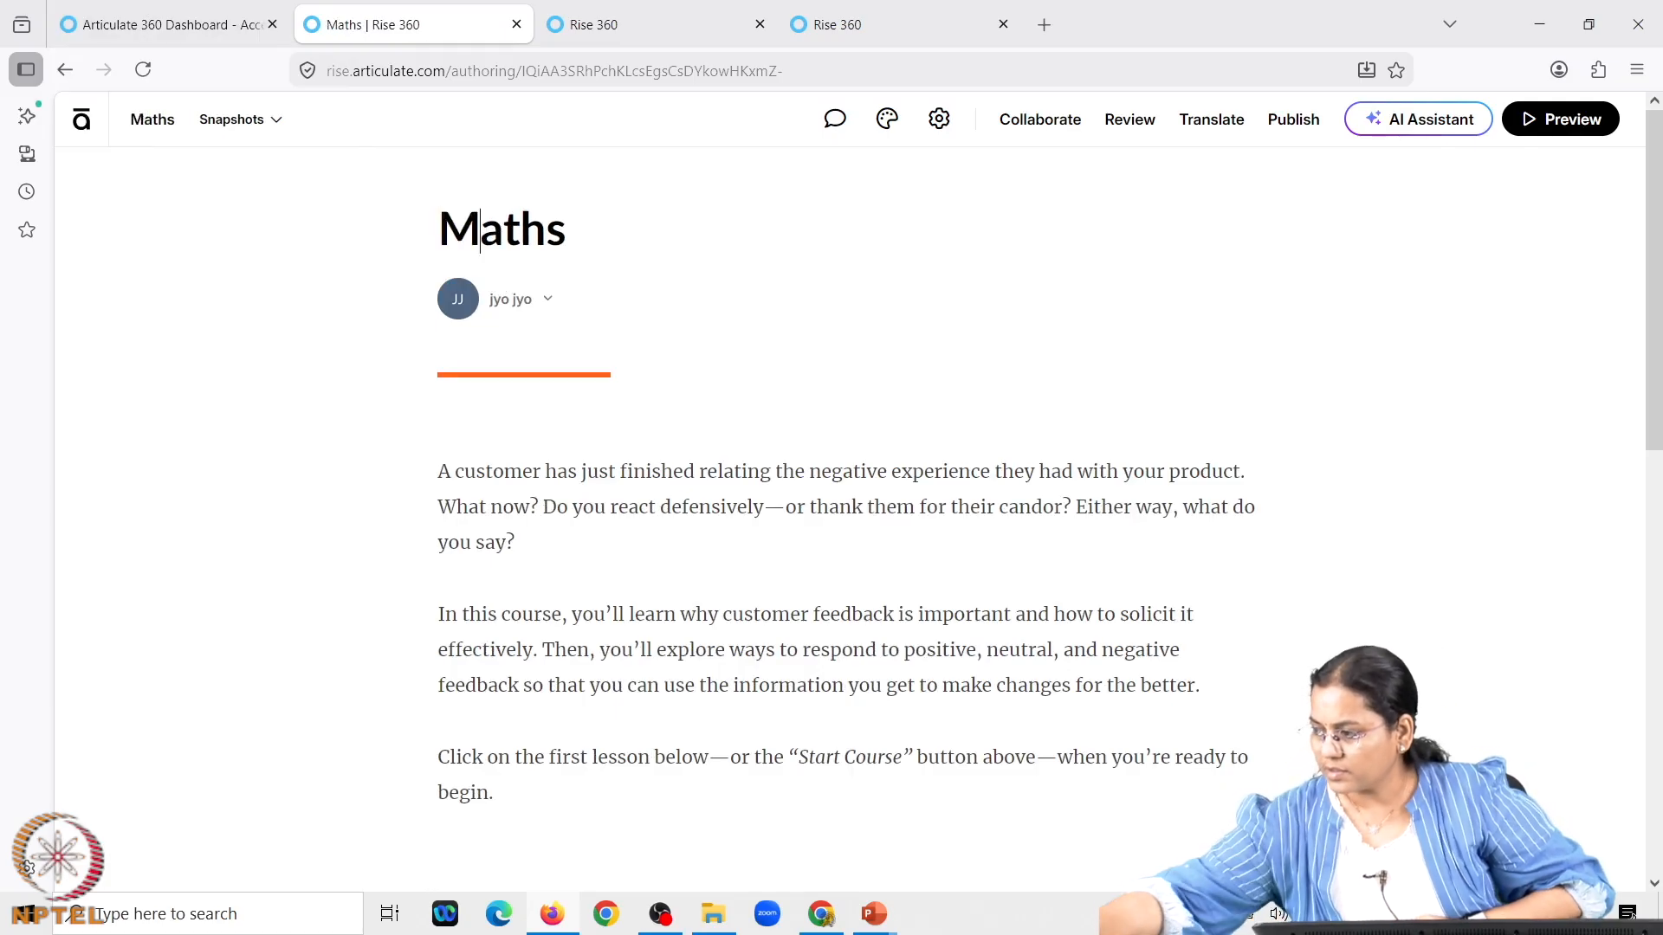
Extend the course title to read "Maths- Equations"
scroll(702, 557, down, 1)
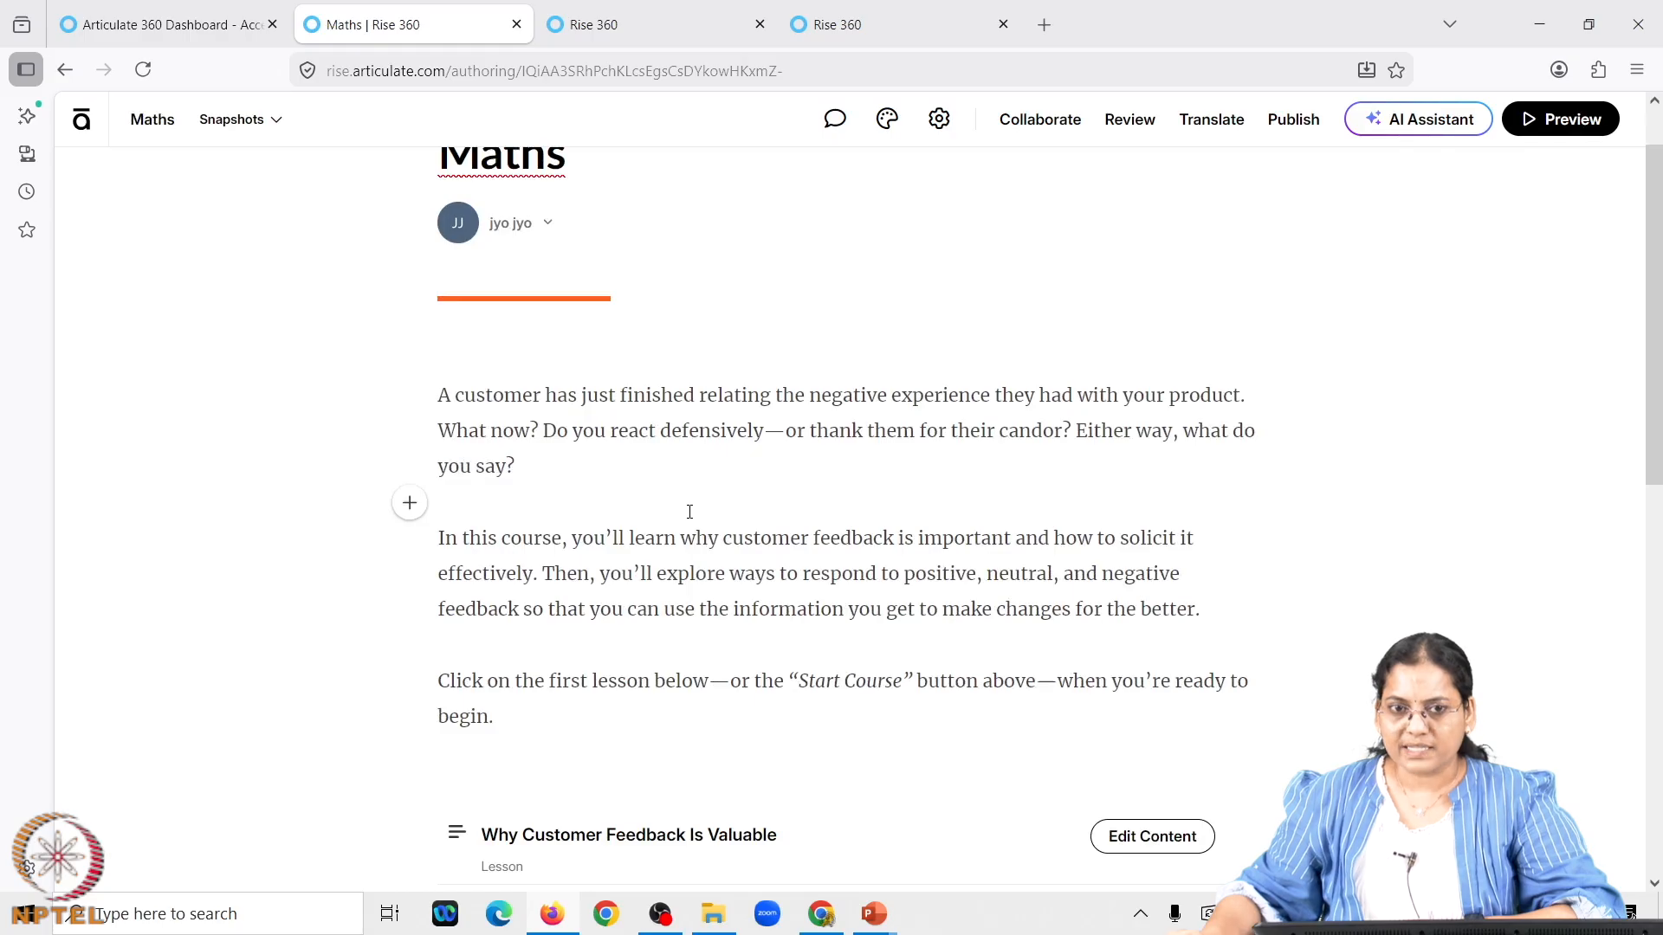
scroll(693, 505, down, 1)
scroll(692, 505, up, 2)
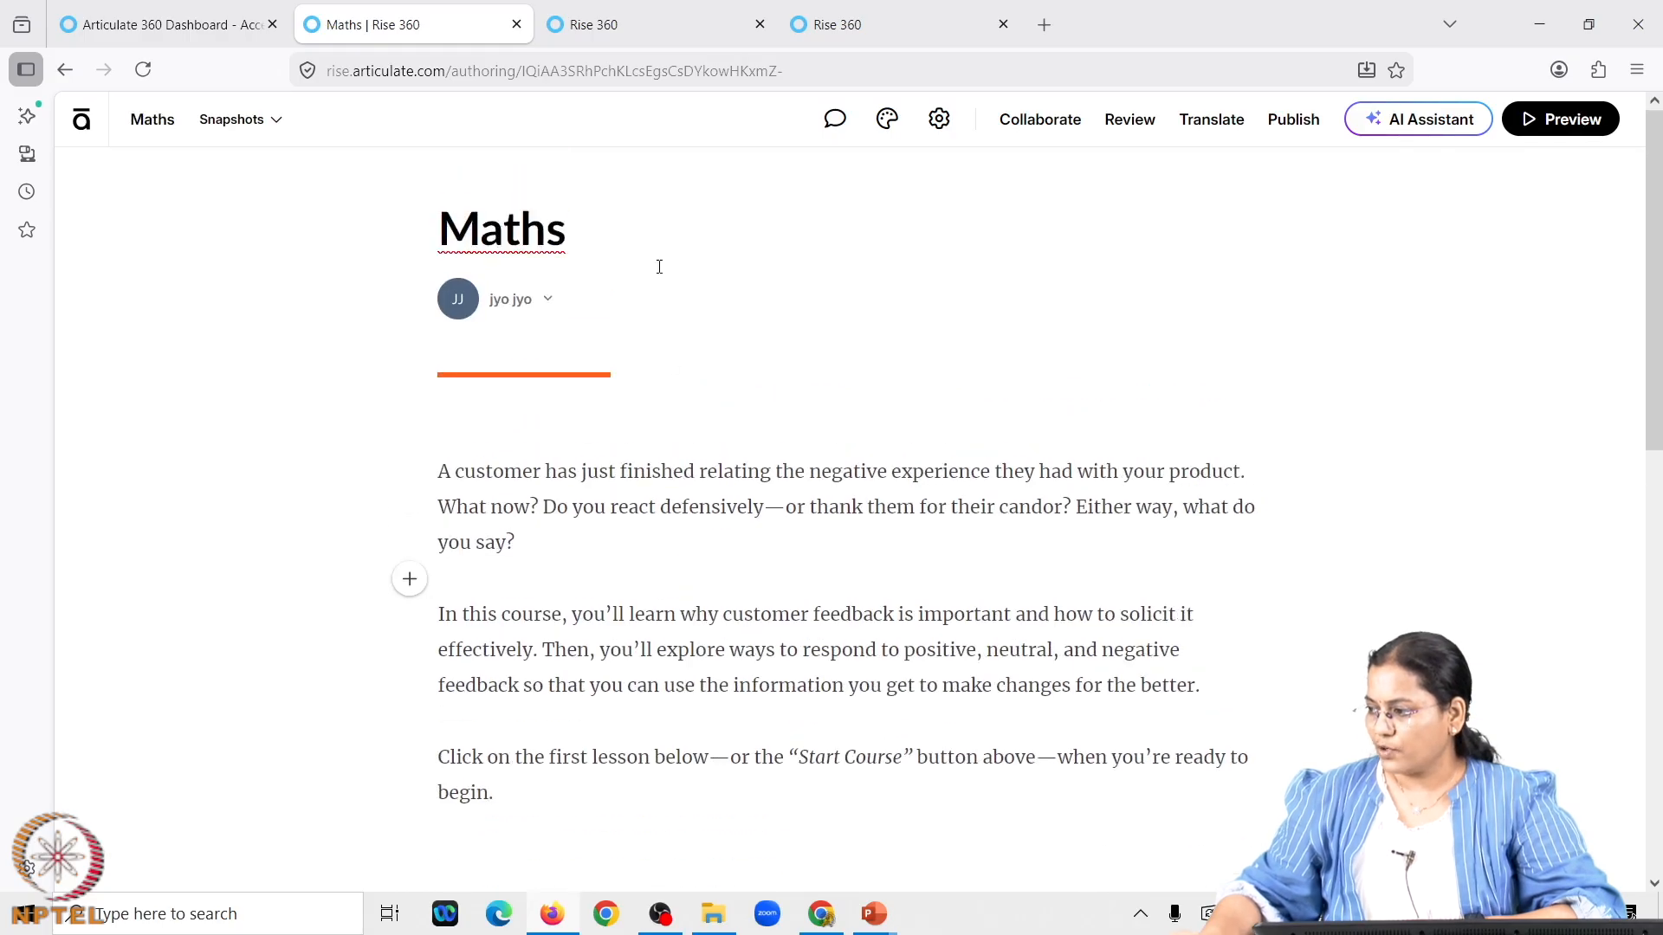
click(642, 235)
click(642, 234)
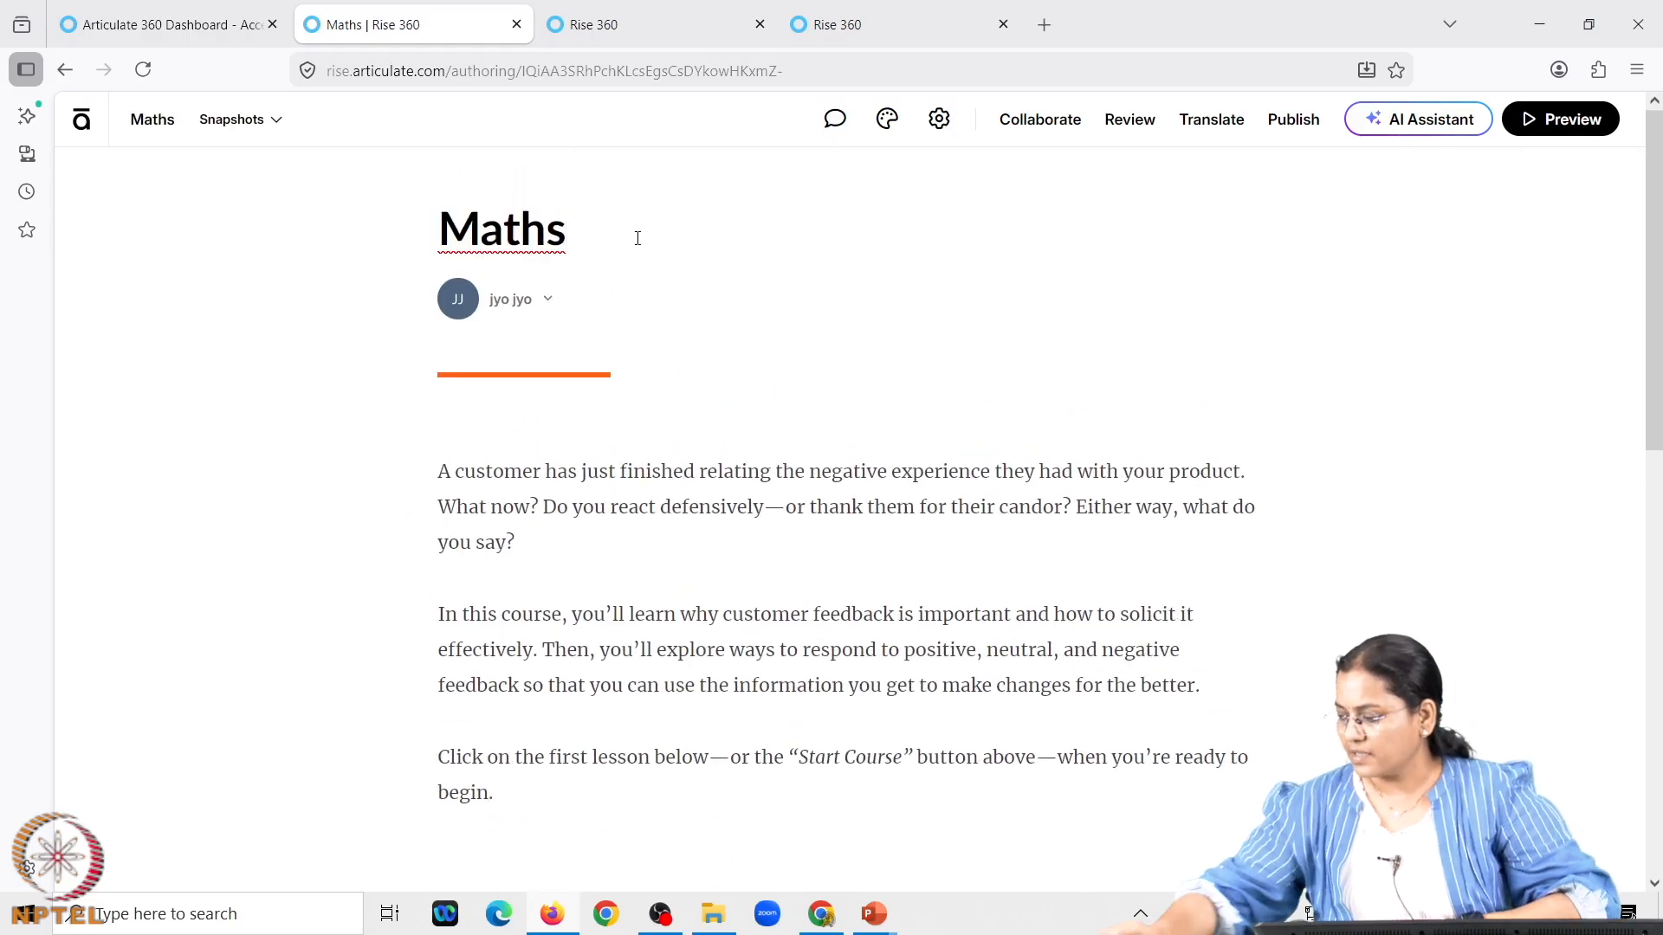
text(- Equations)
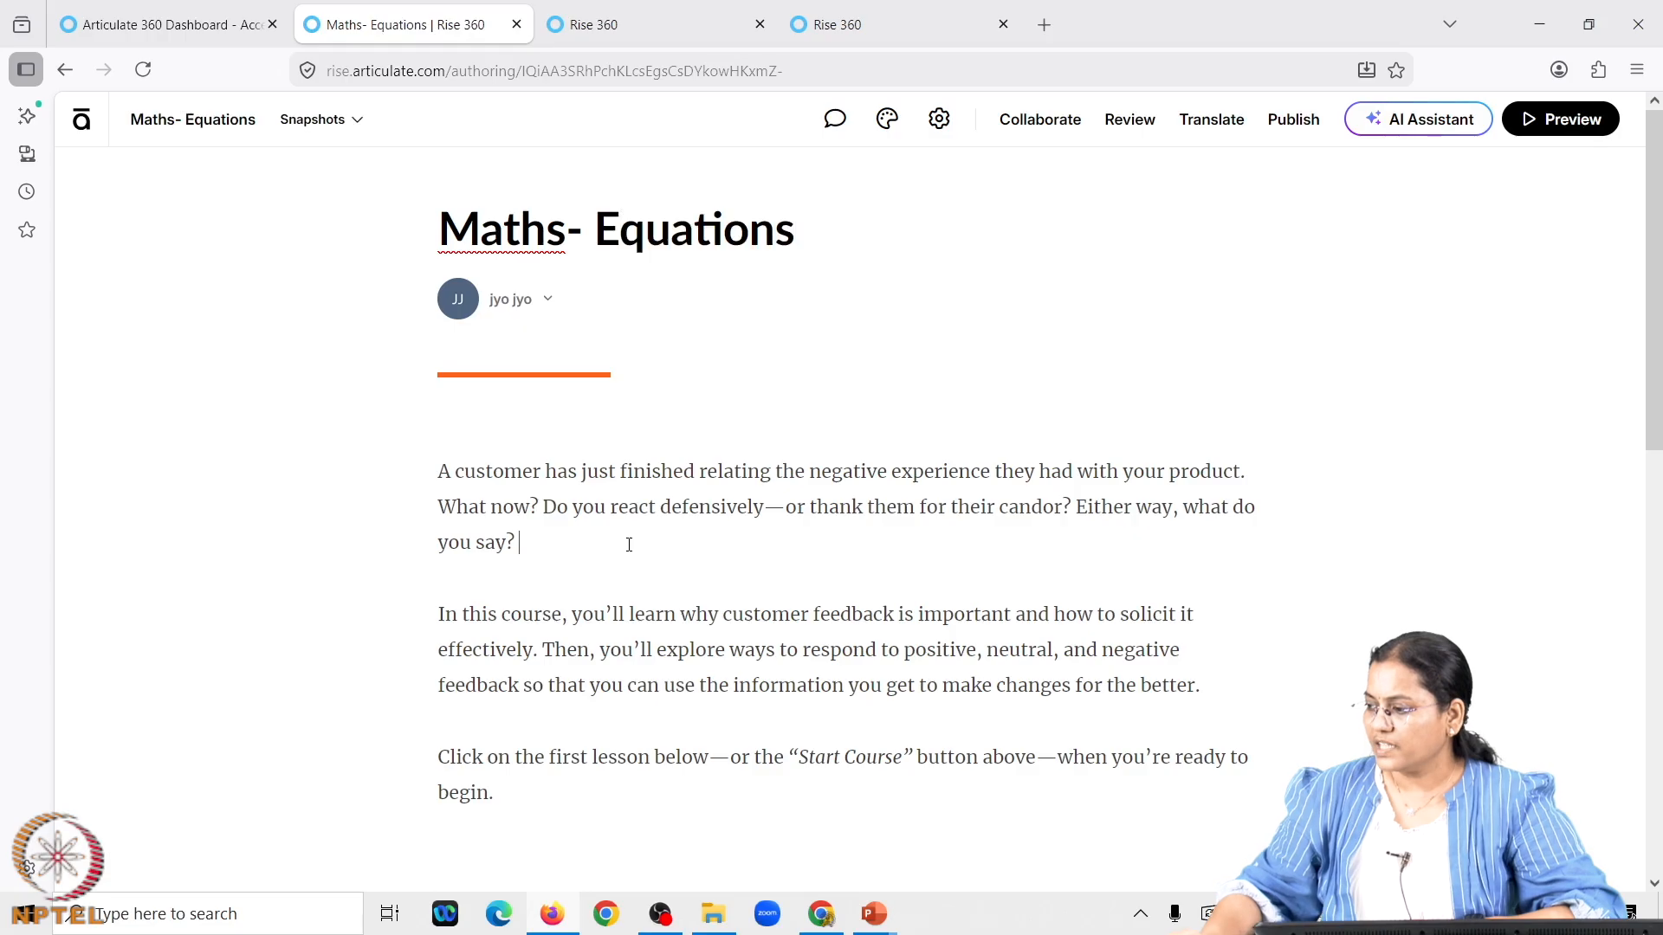
Open the content of the lesson "Why Customer Feedback Is Valuable" for editing from the course outline
scroll(629, 544, down, 1)
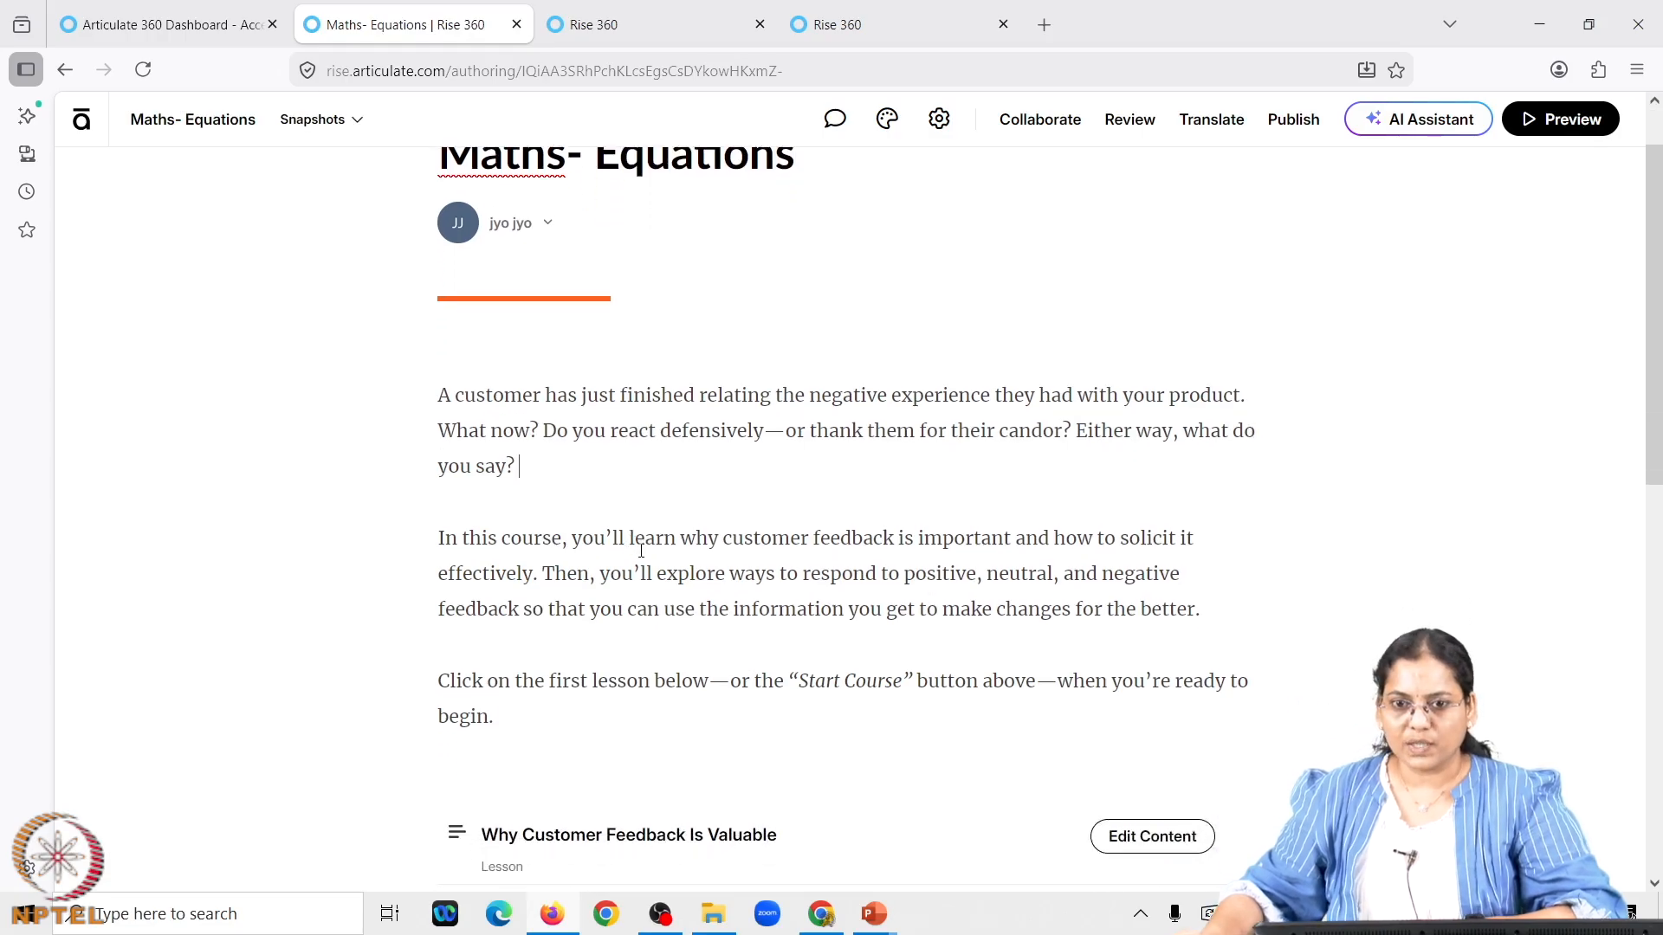
scroll(641, 551, down, 4)
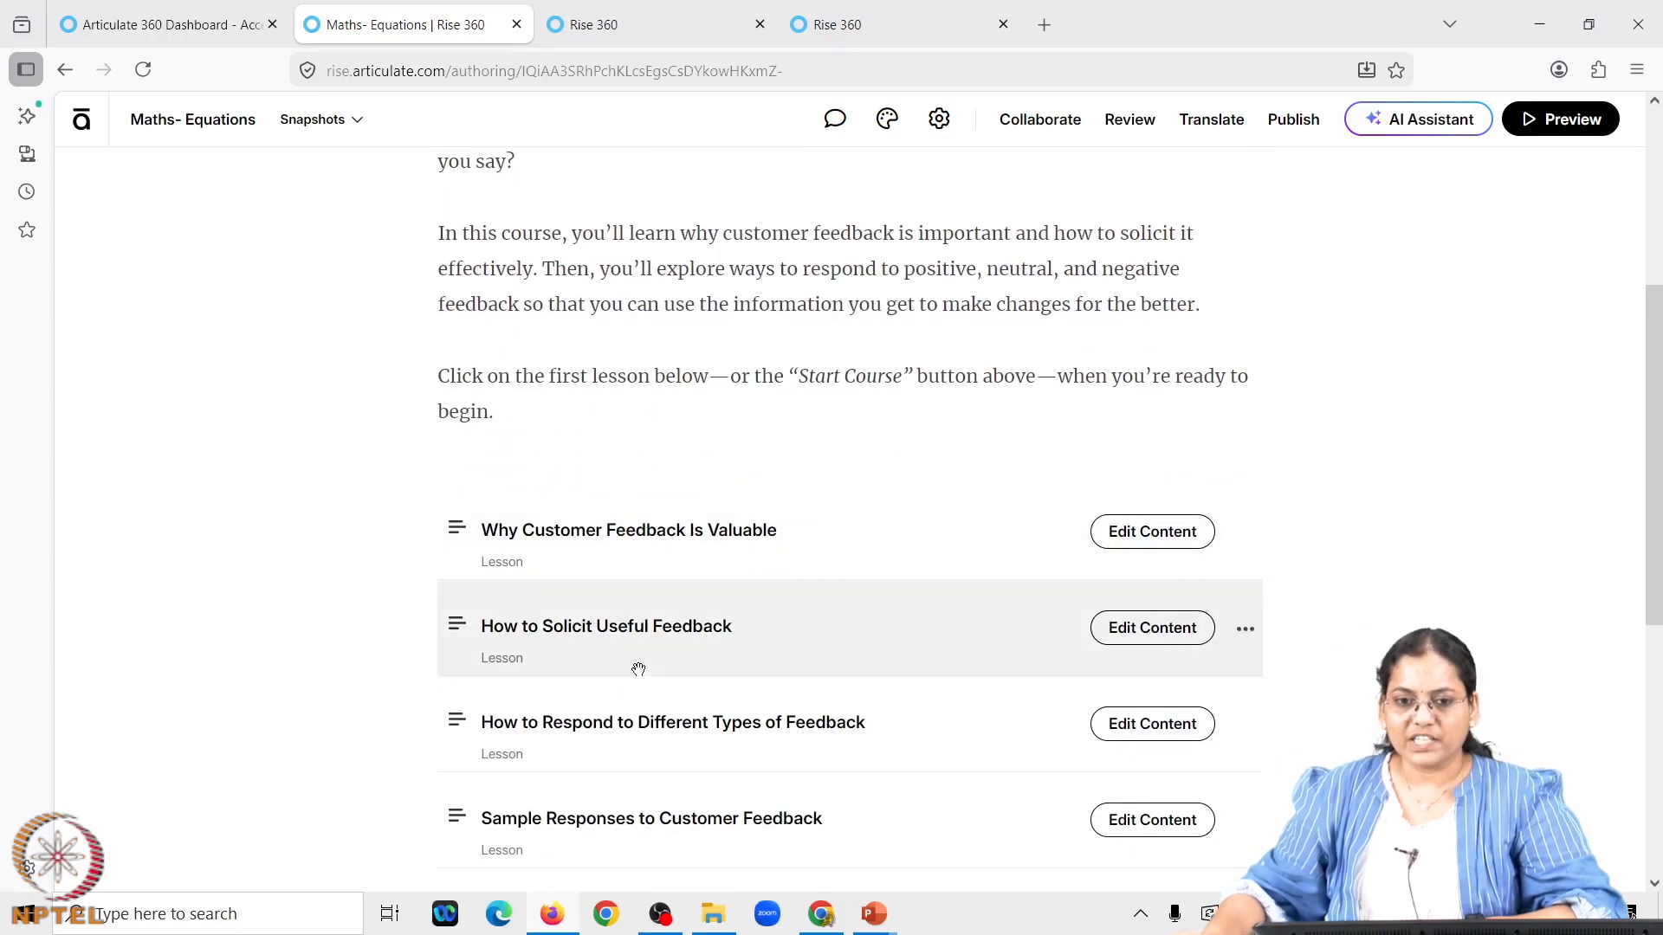
scroll(638, 789, down, 1)
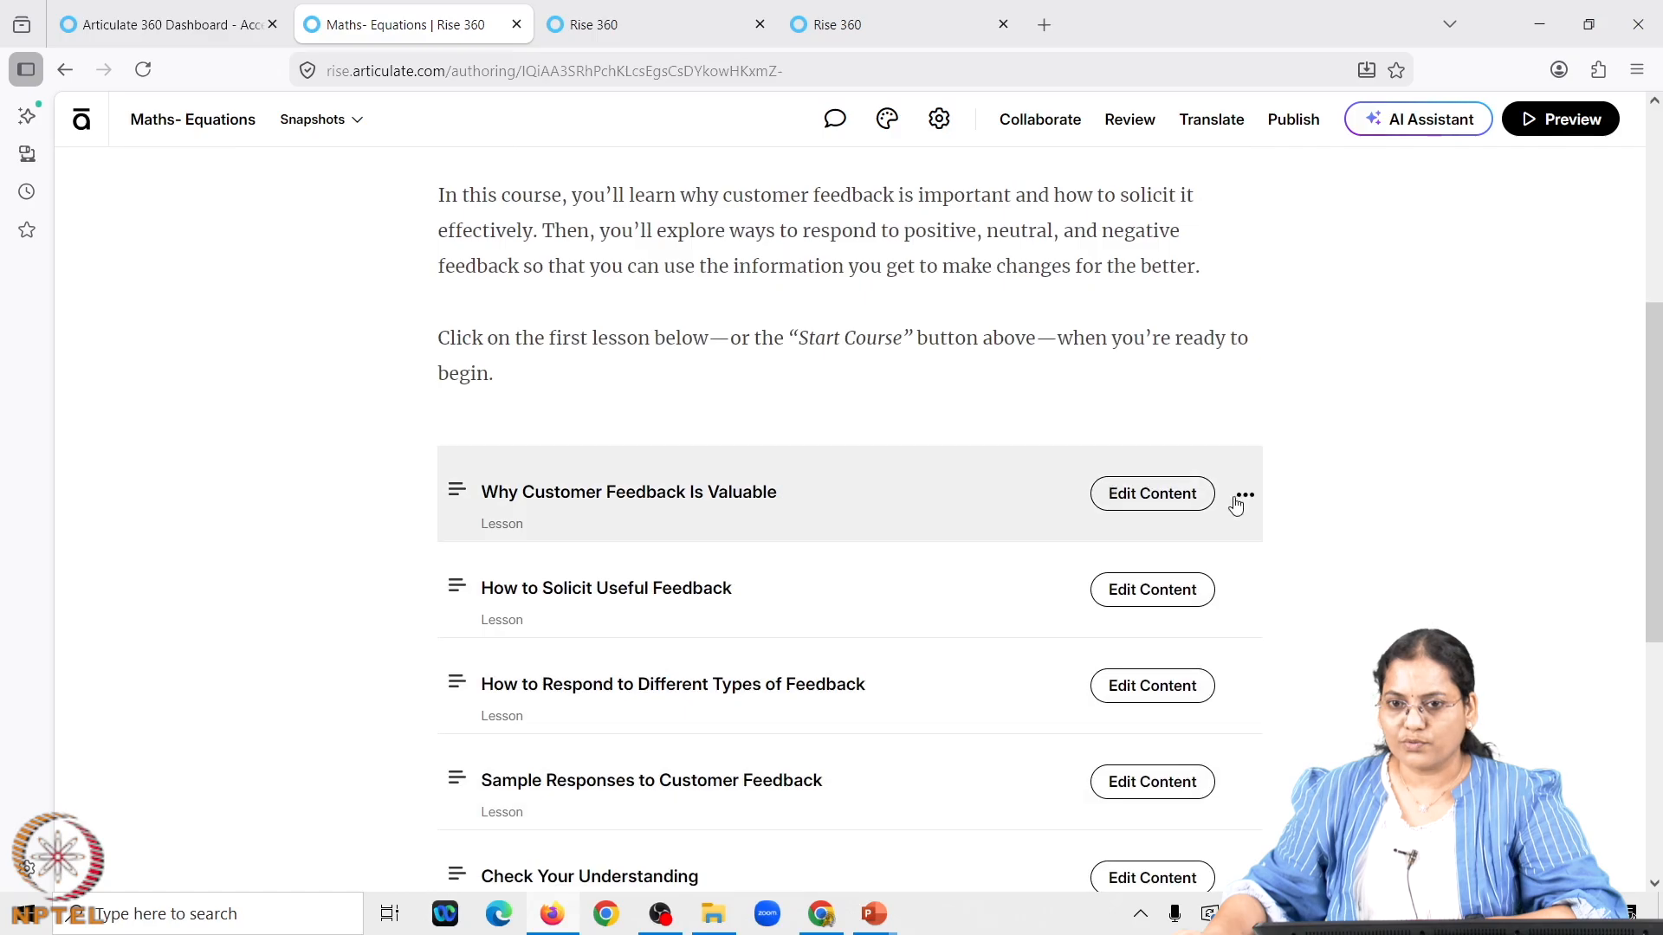
click(1182, 508)
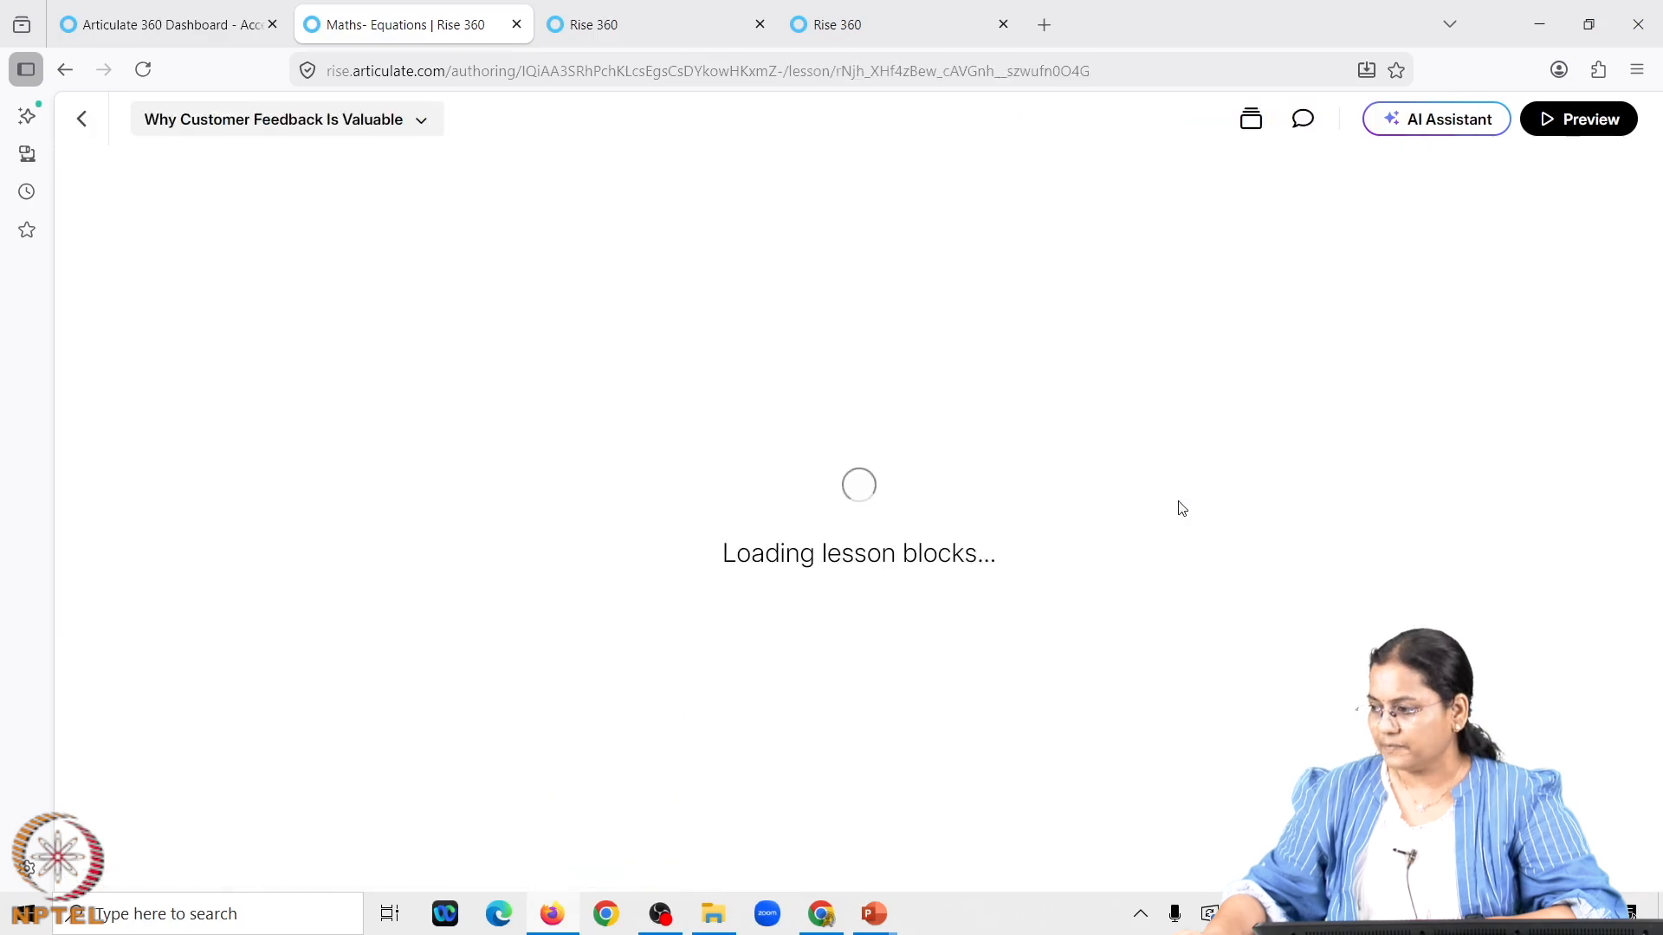
Look through the lesson's title, introduction and video blocks down to the section "The Value of Customer Feedback"
scroll(683, 542, down, 1)
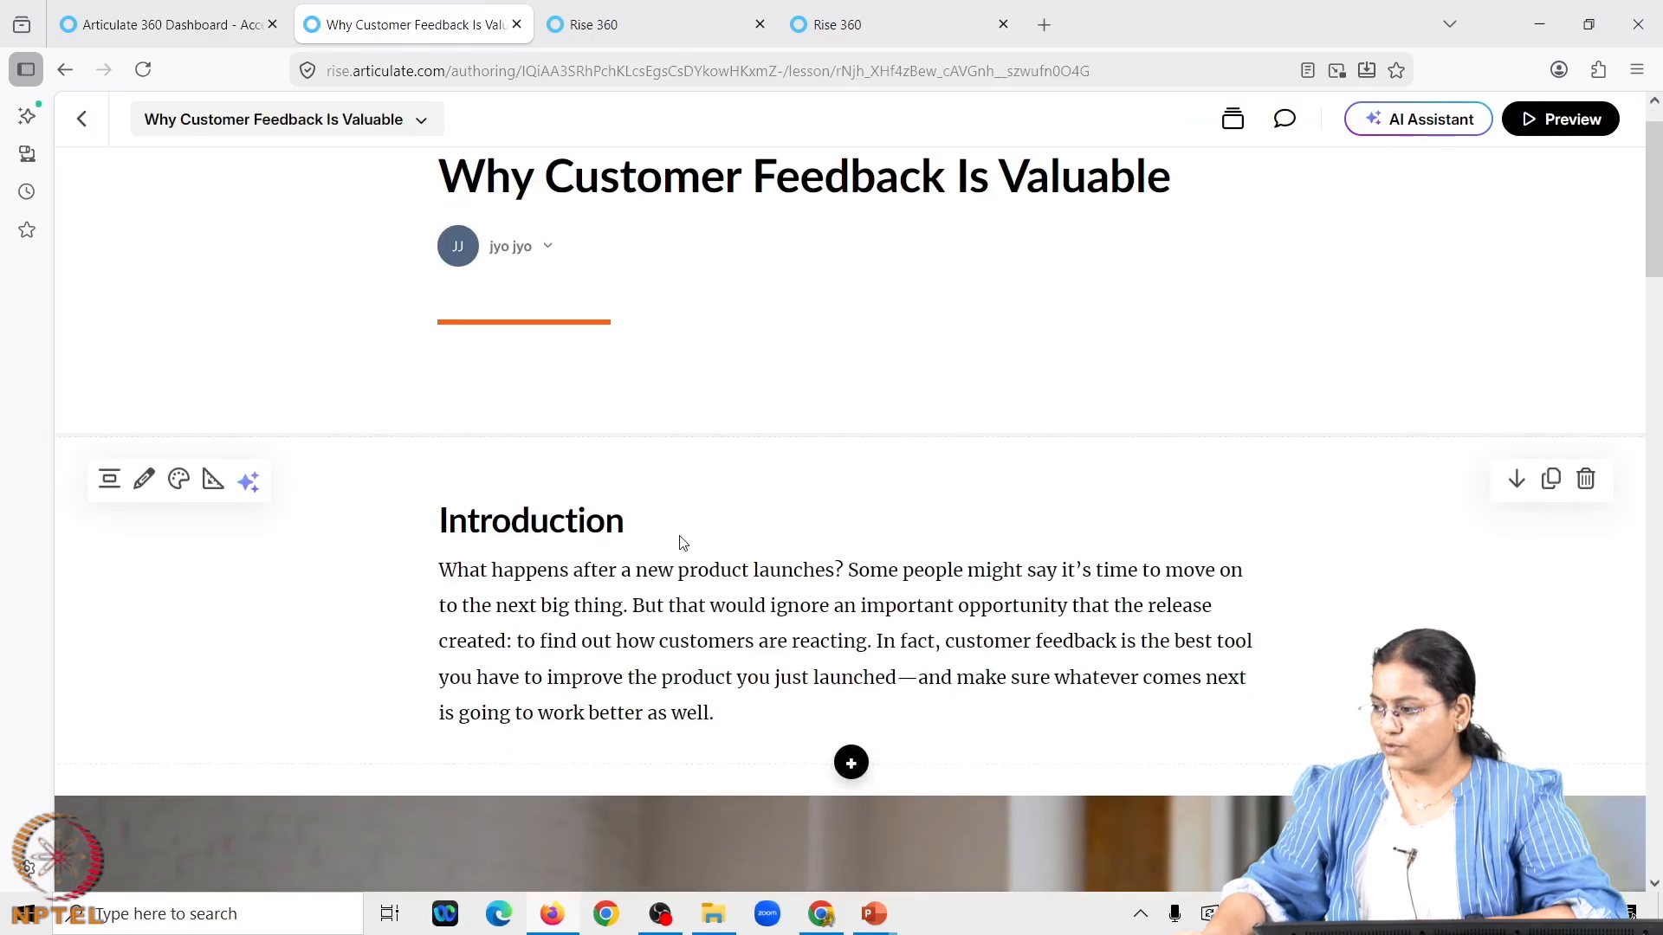
scroll(698, 529, up, 1)
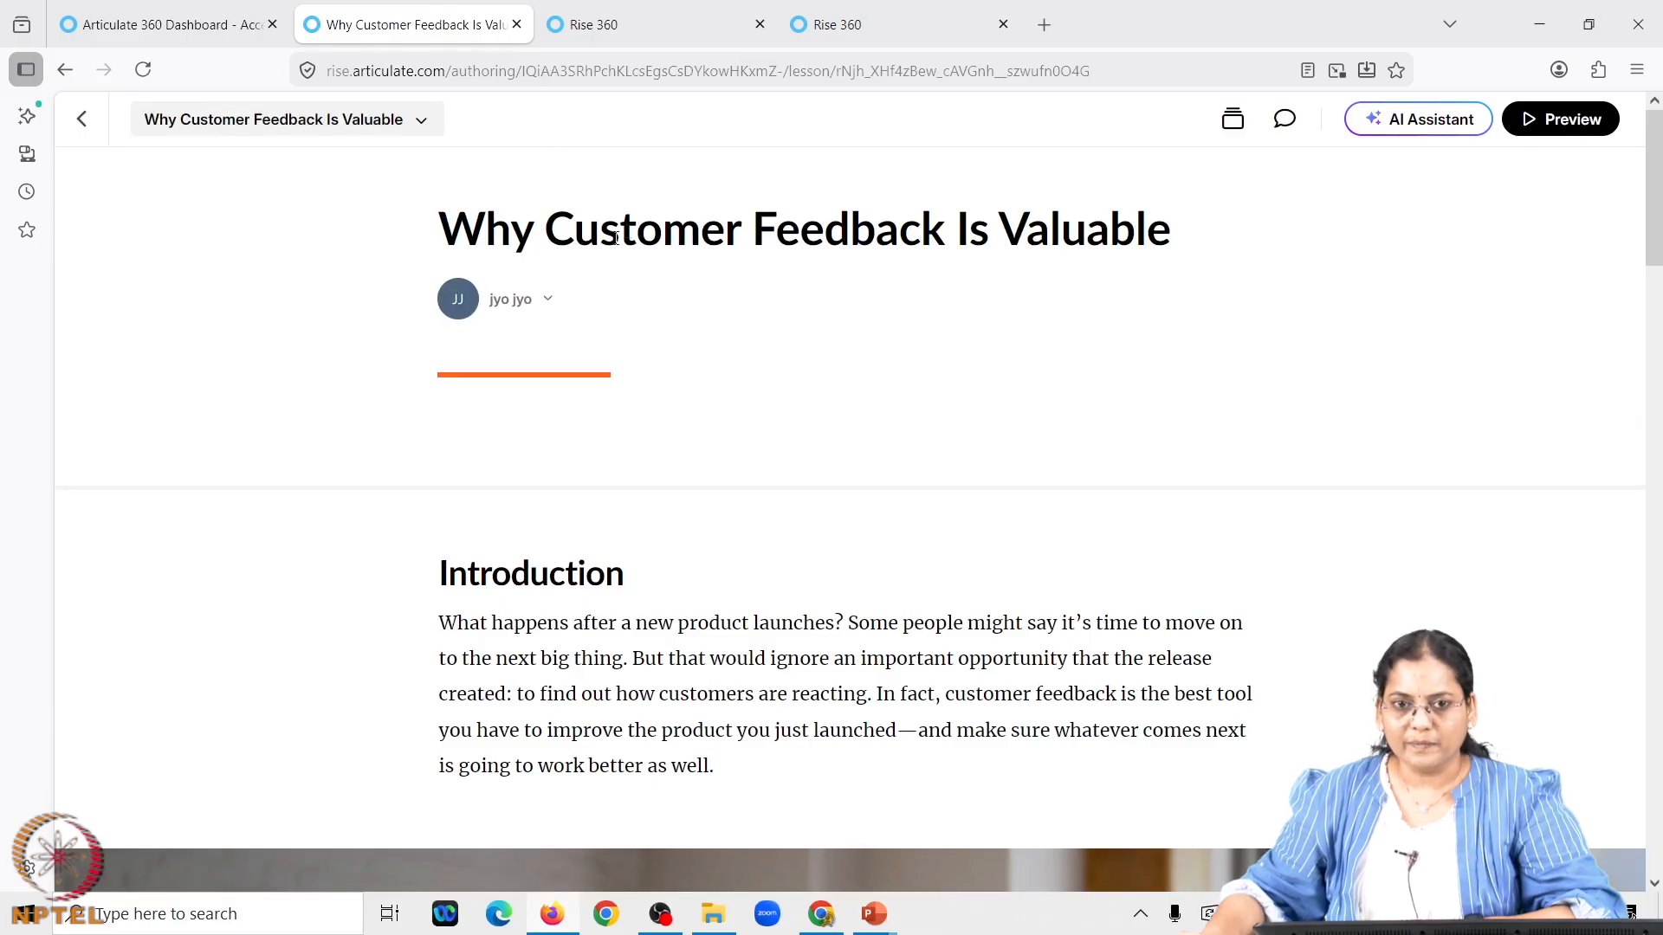
scroll(591, 598, down, 1)
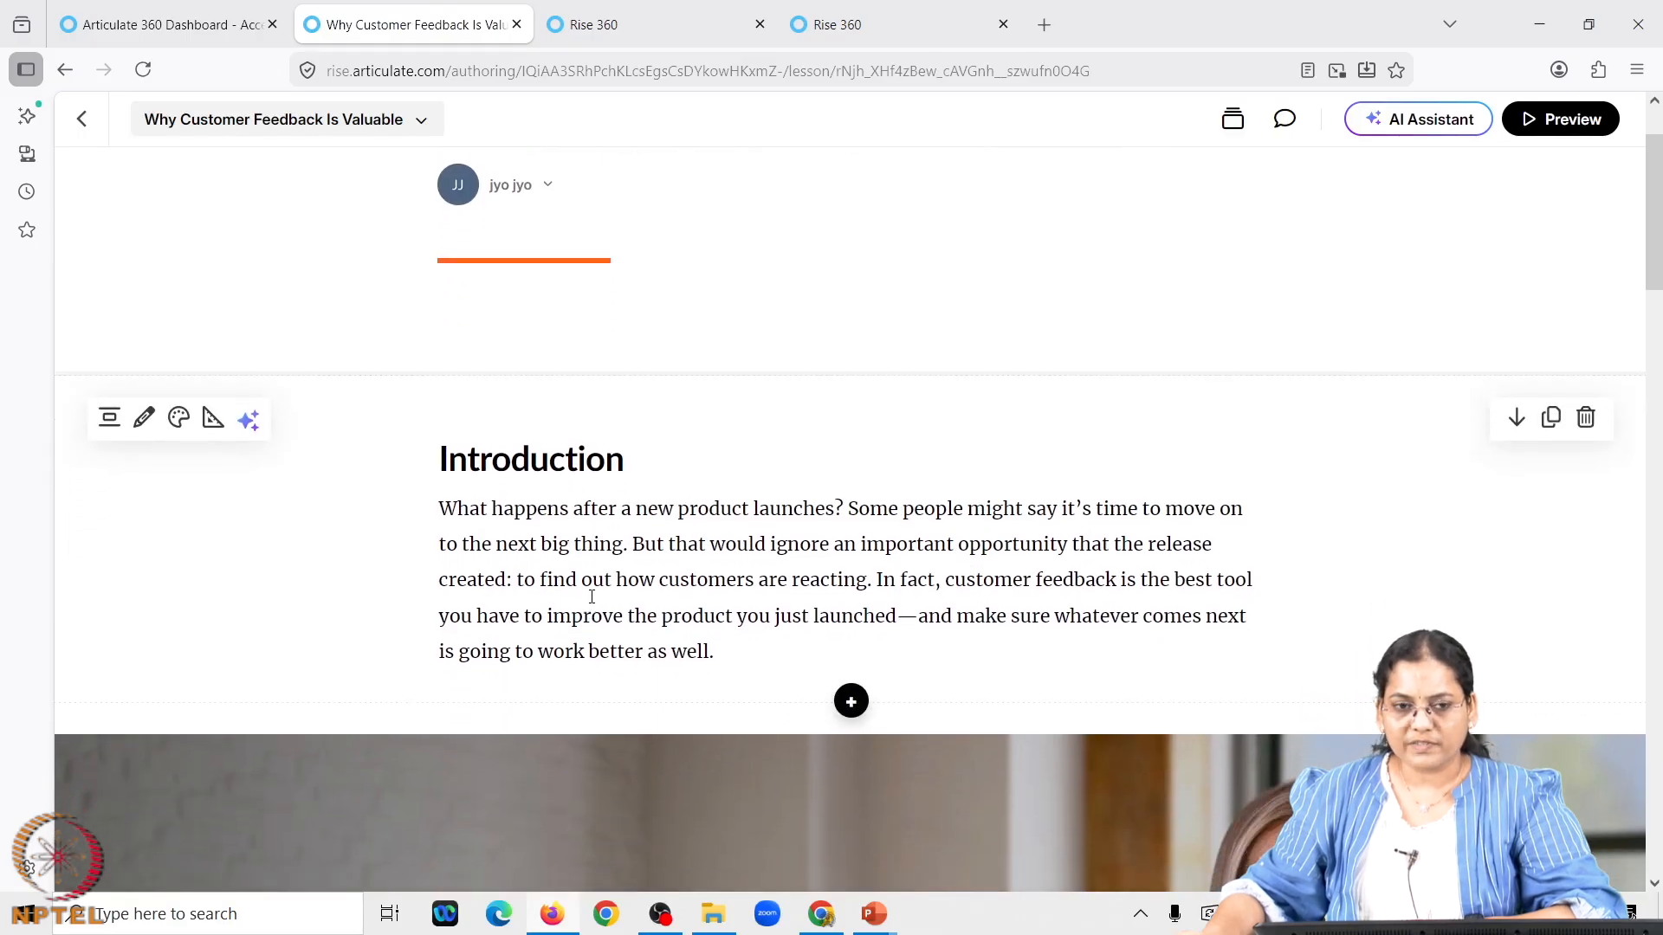
scroll(599, 594, down, 4)
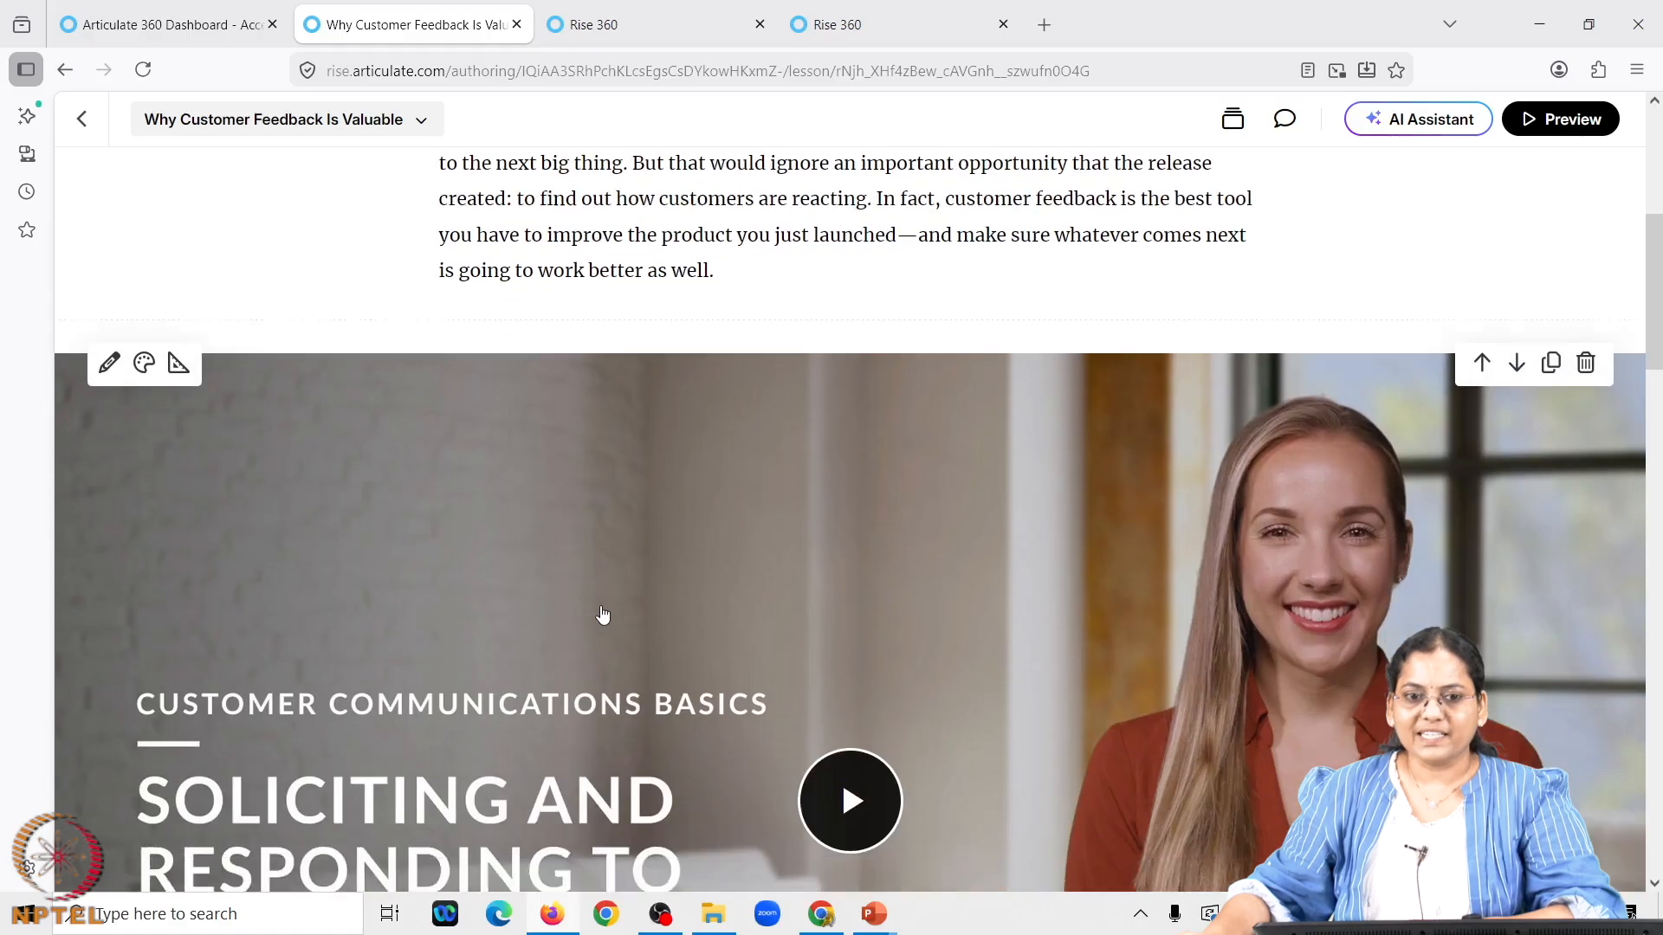
scroll(604, 617, down, 3)
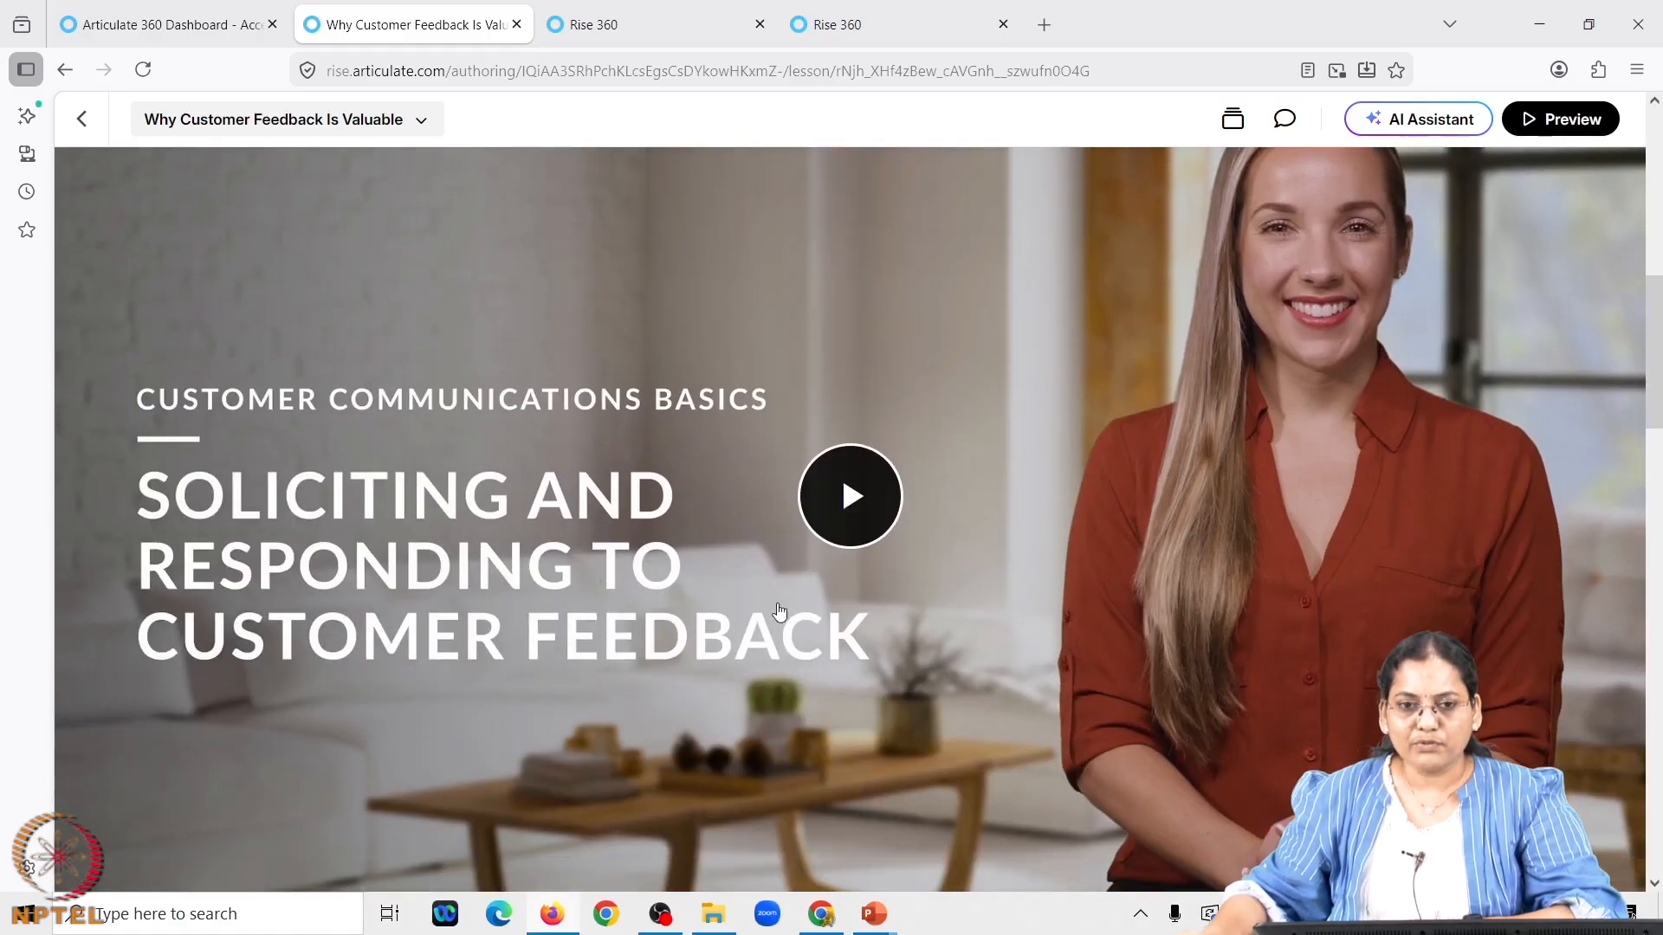
scroll(781, 603, down, 1)
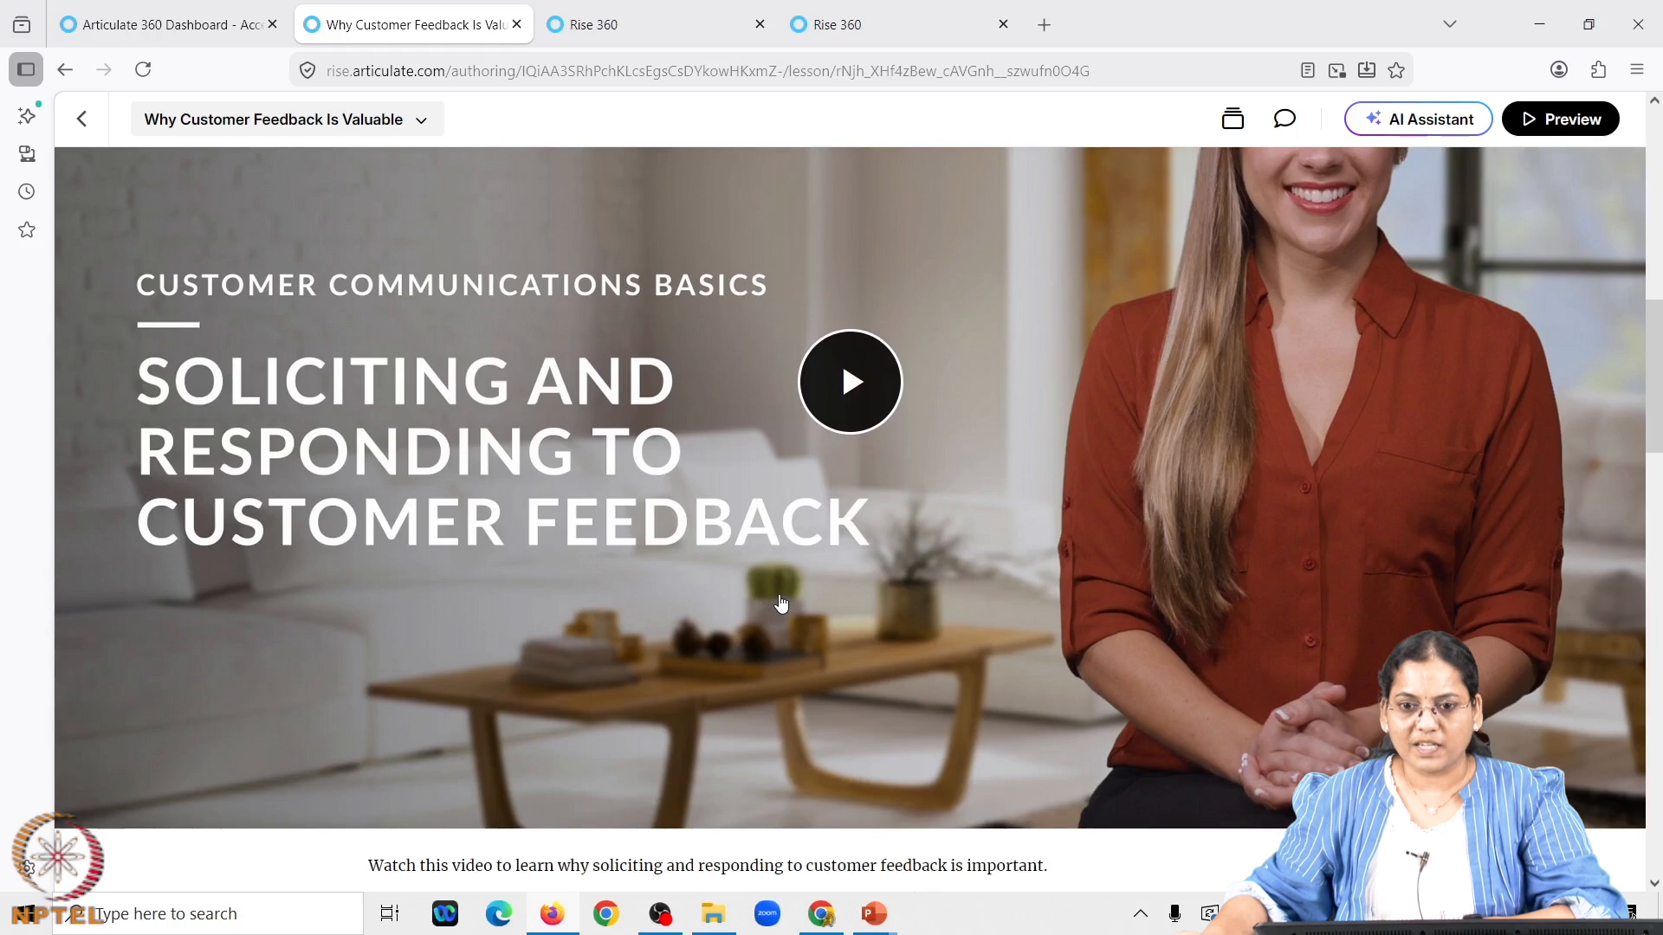
scroll(847, 604, down, 1)
scroll(848, 602, down, 2)
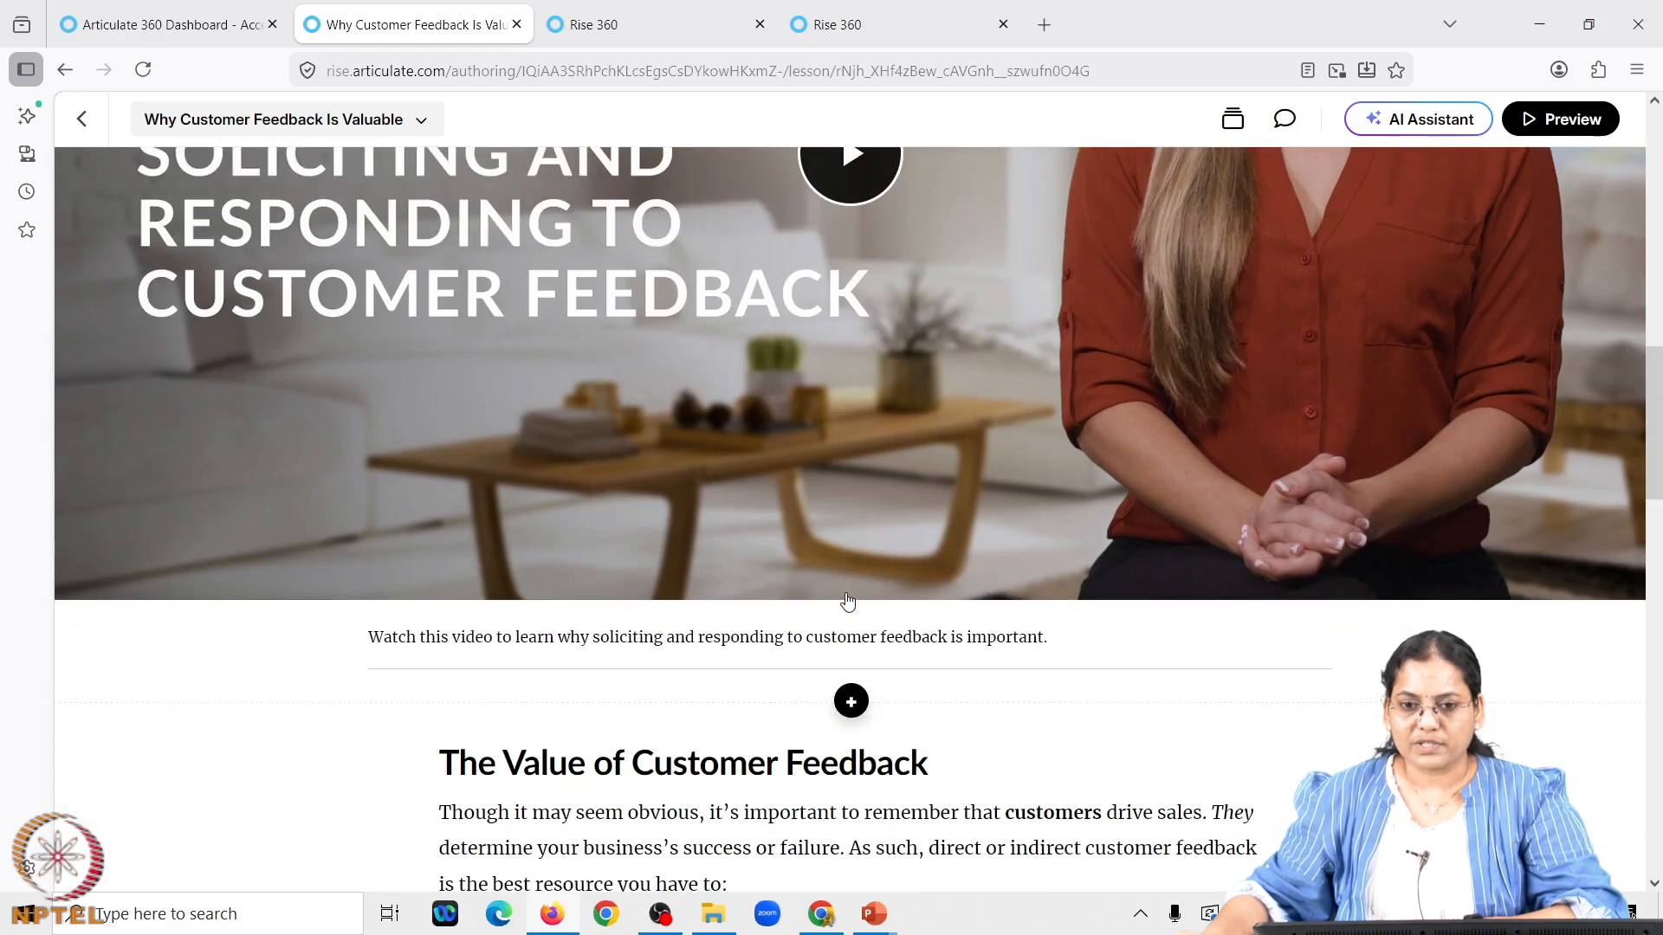
scroll(848, 602, down, 1)
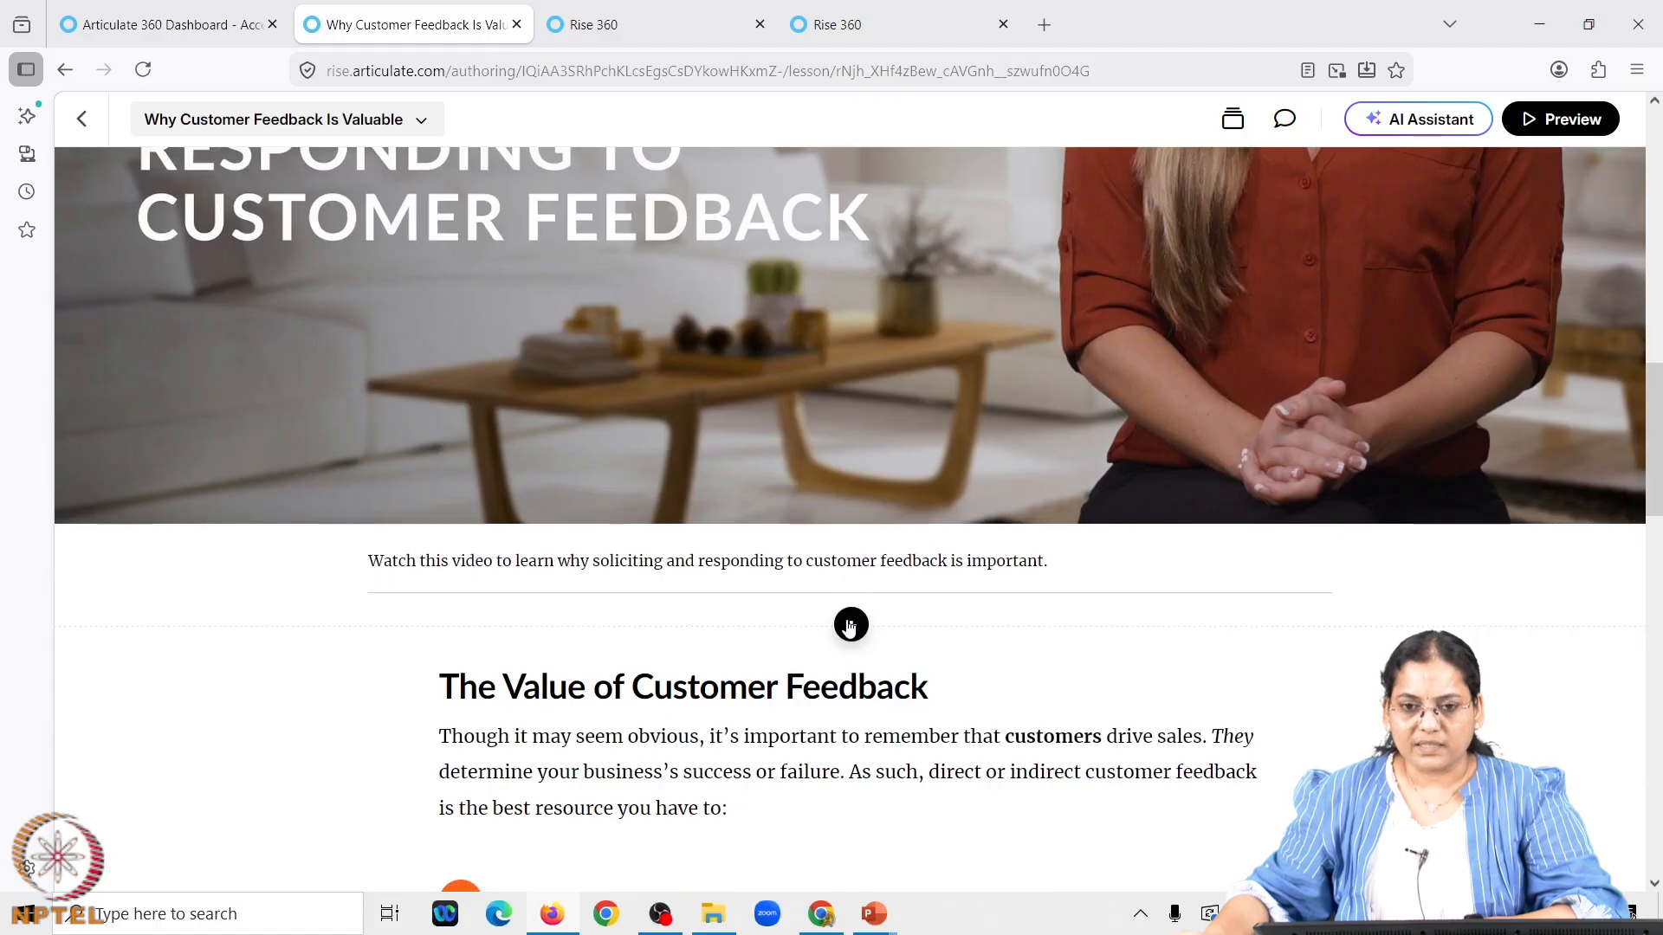
Insert a Heading text block between the video and "The Value of Customer Feedback", and set its text to "linear equations"
click(849, 626)
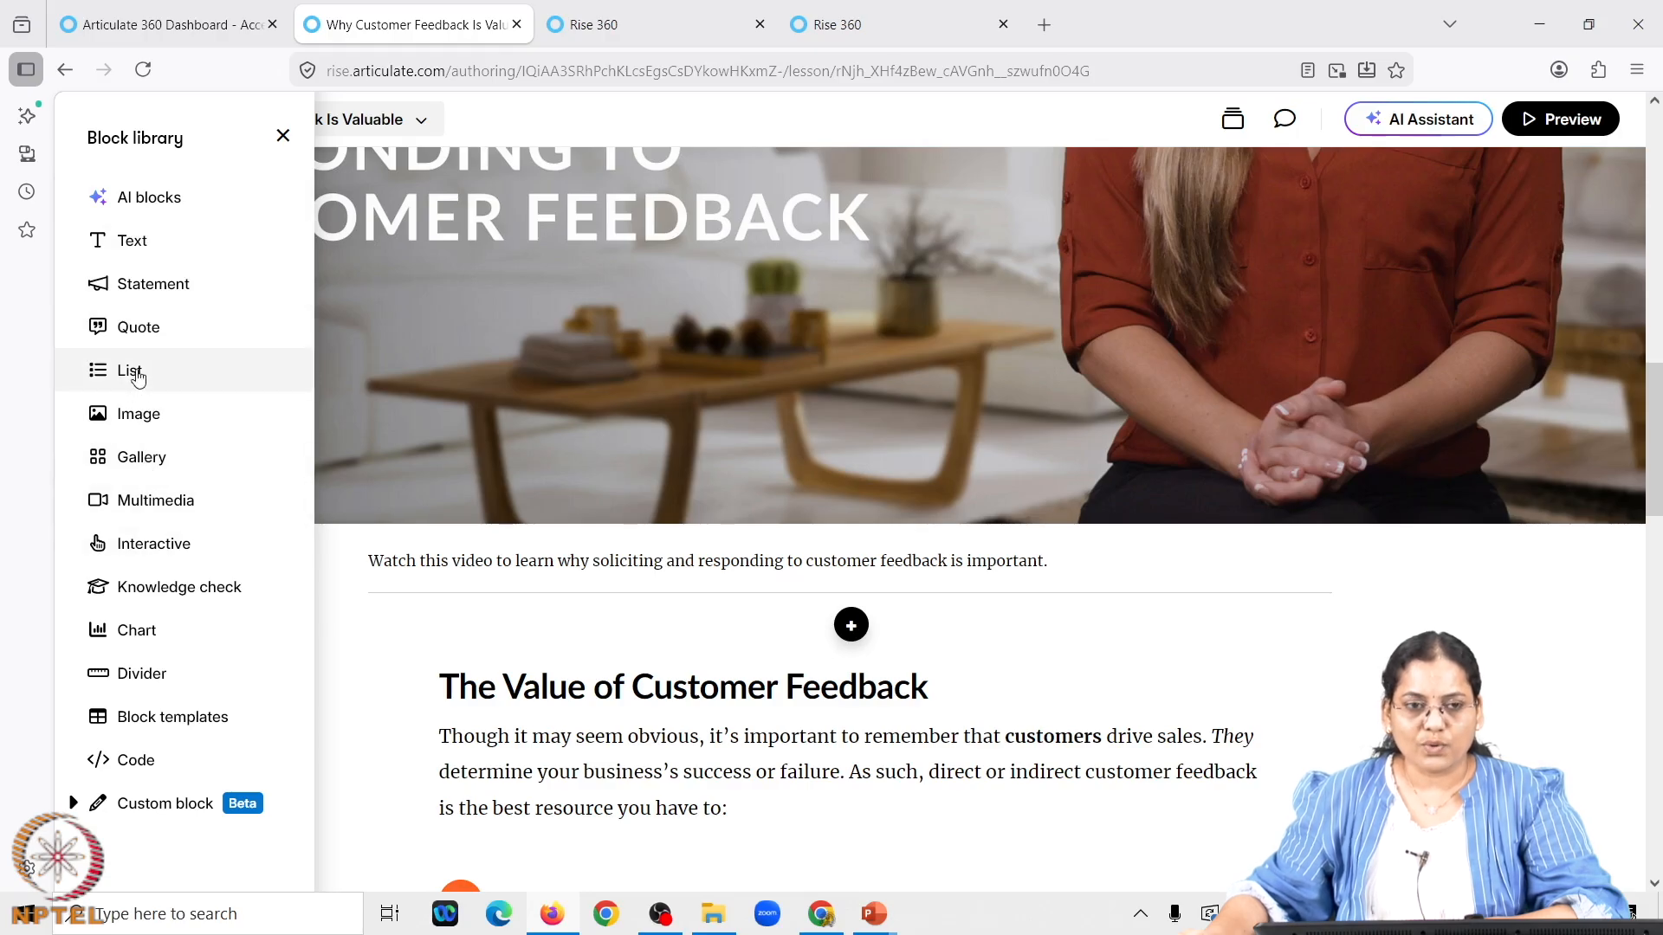
click(148, 240)
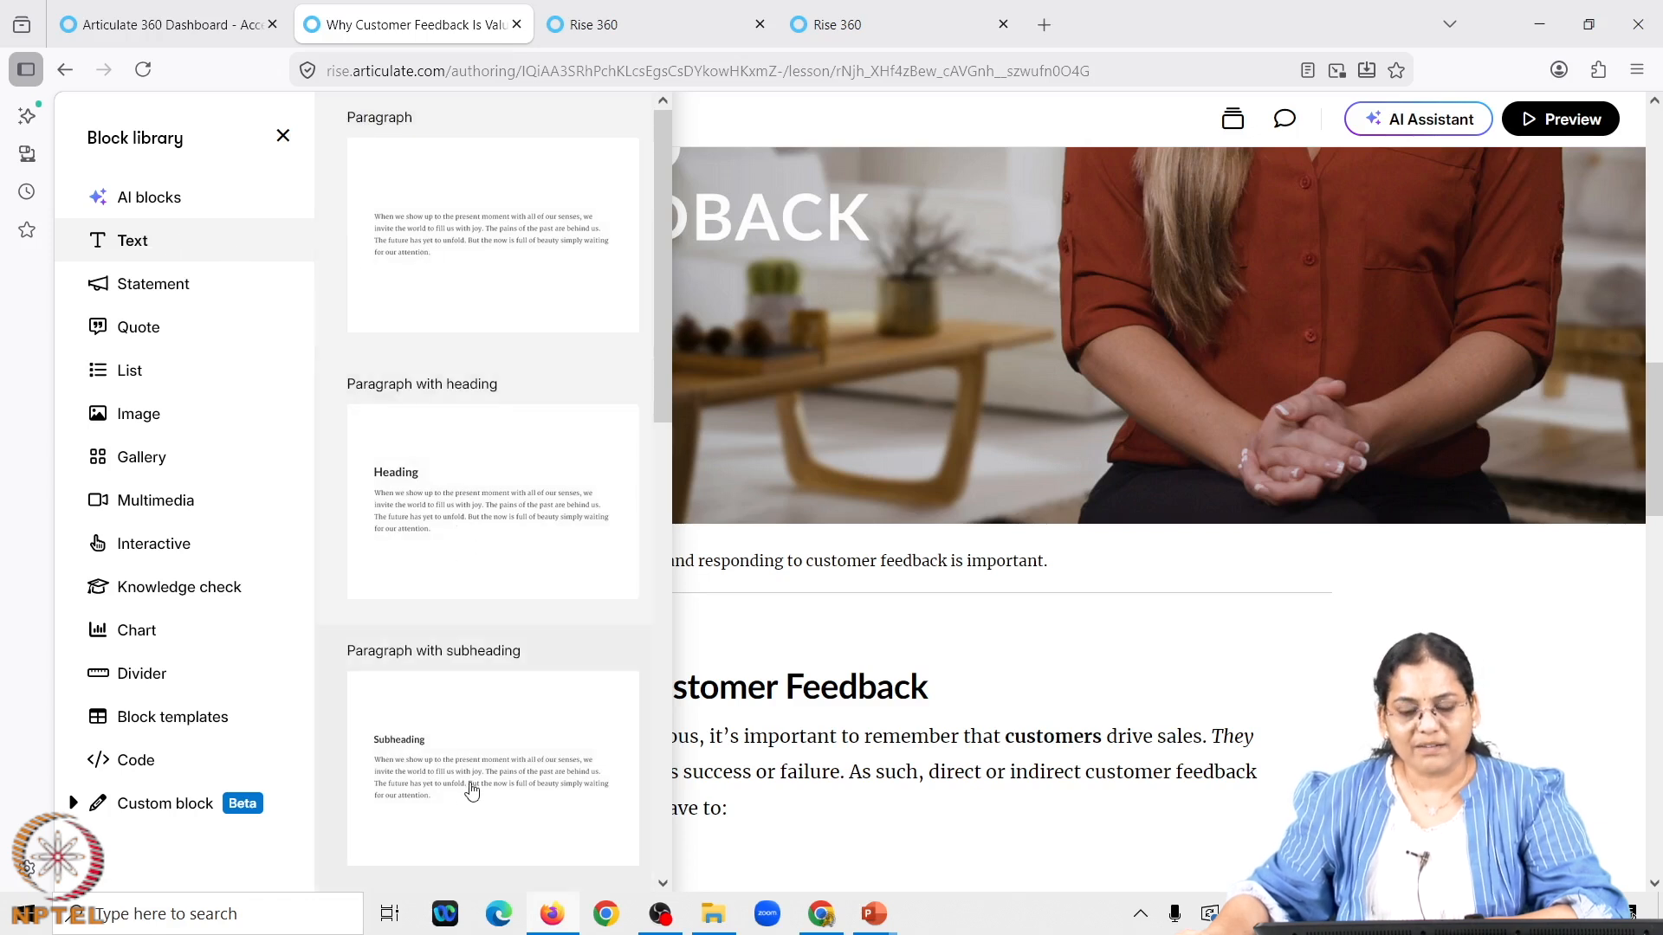
scroll(485, 681, down, 4)
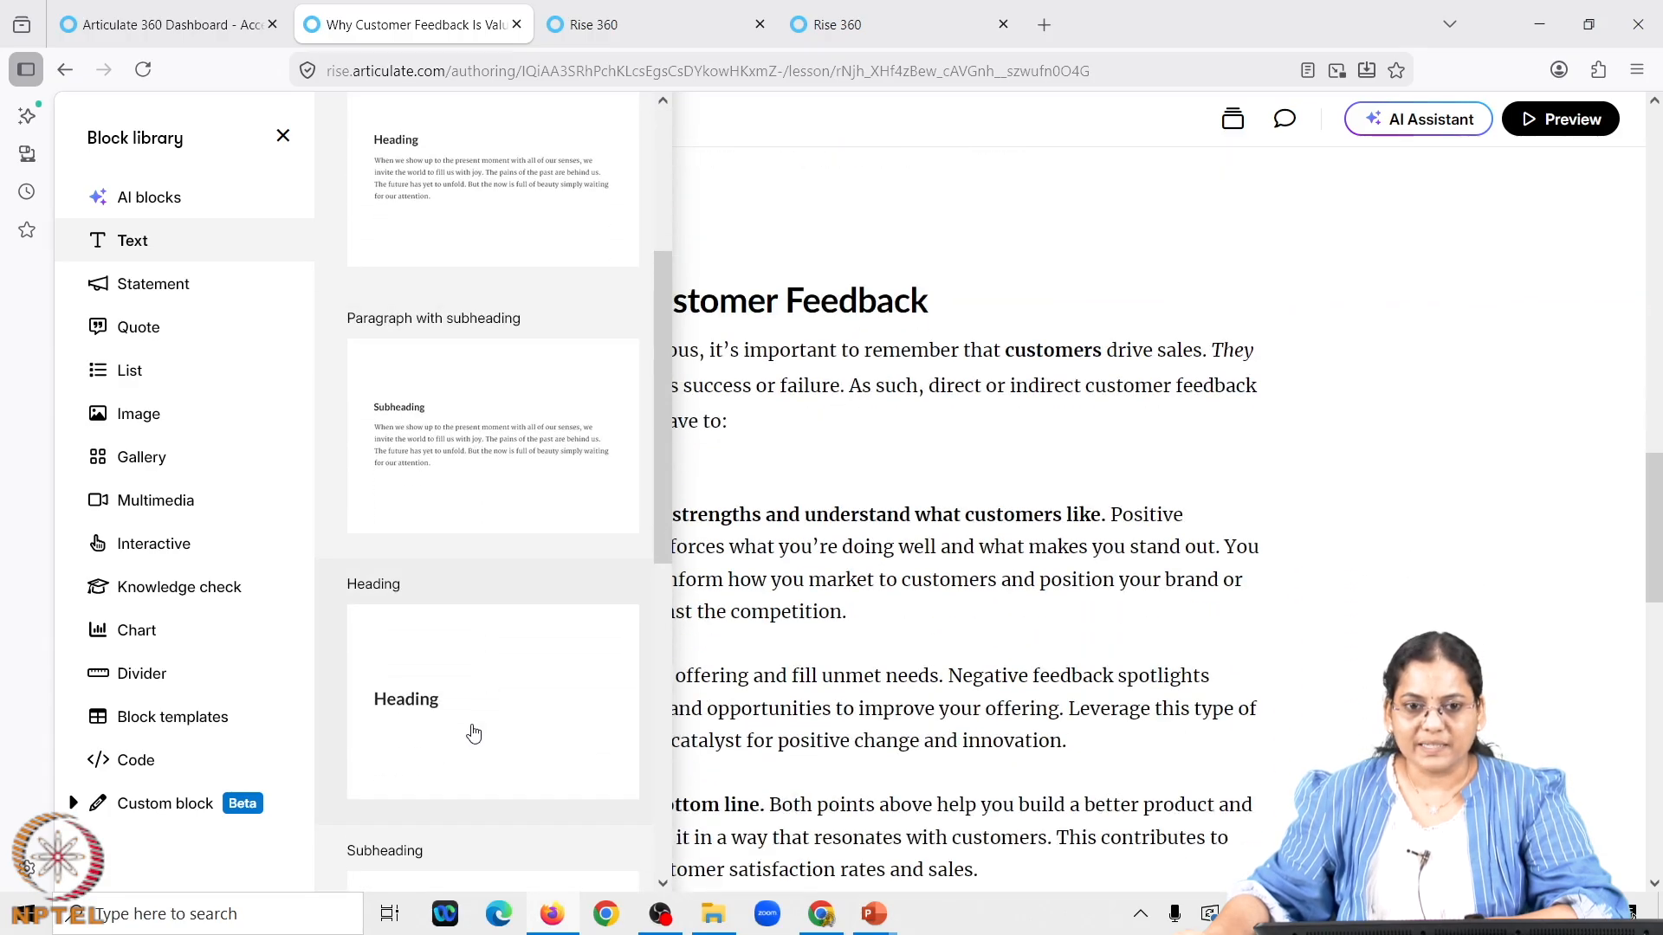
click(480, 704)
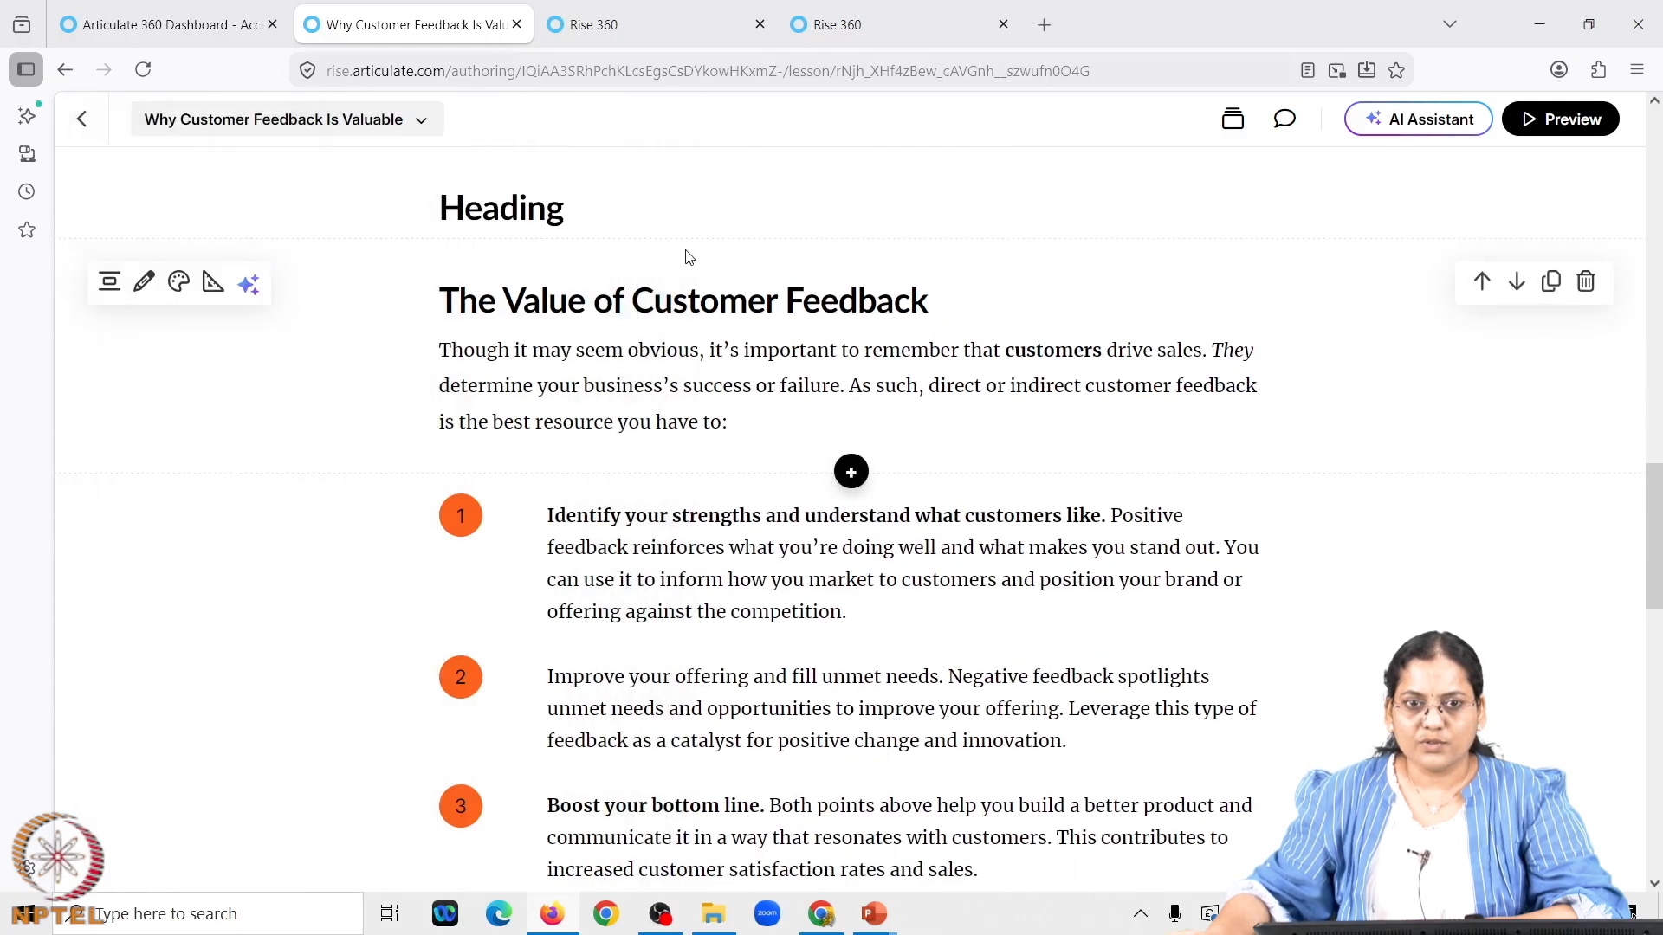
drag(572, 210, 439, 216)
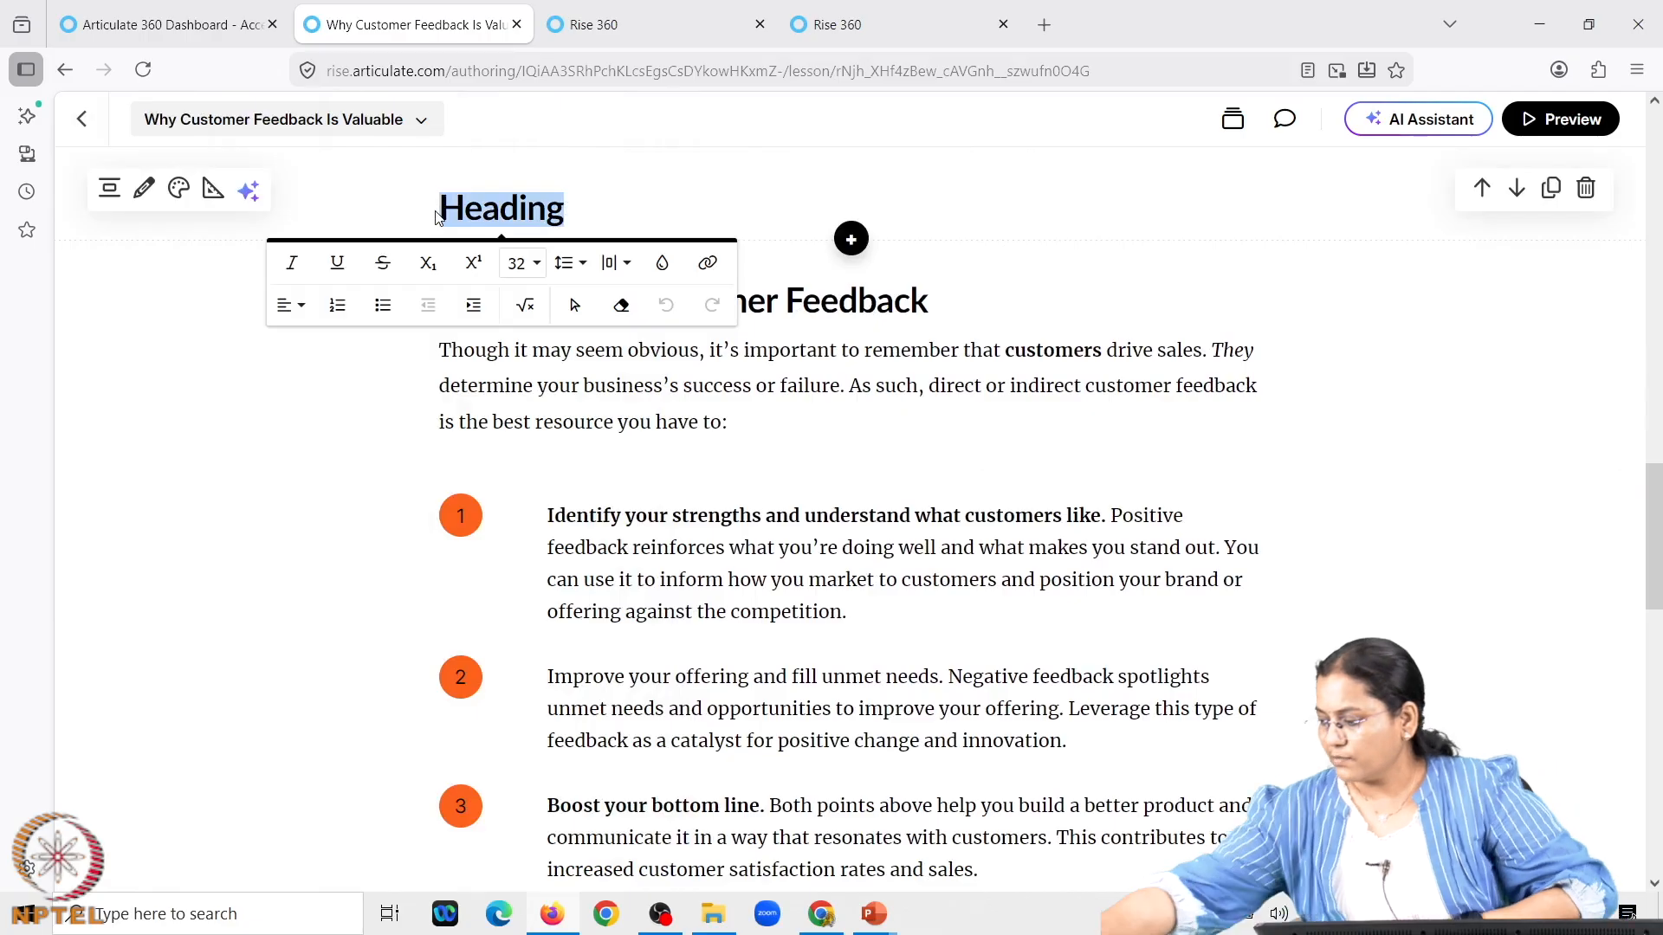
text(linear equations)
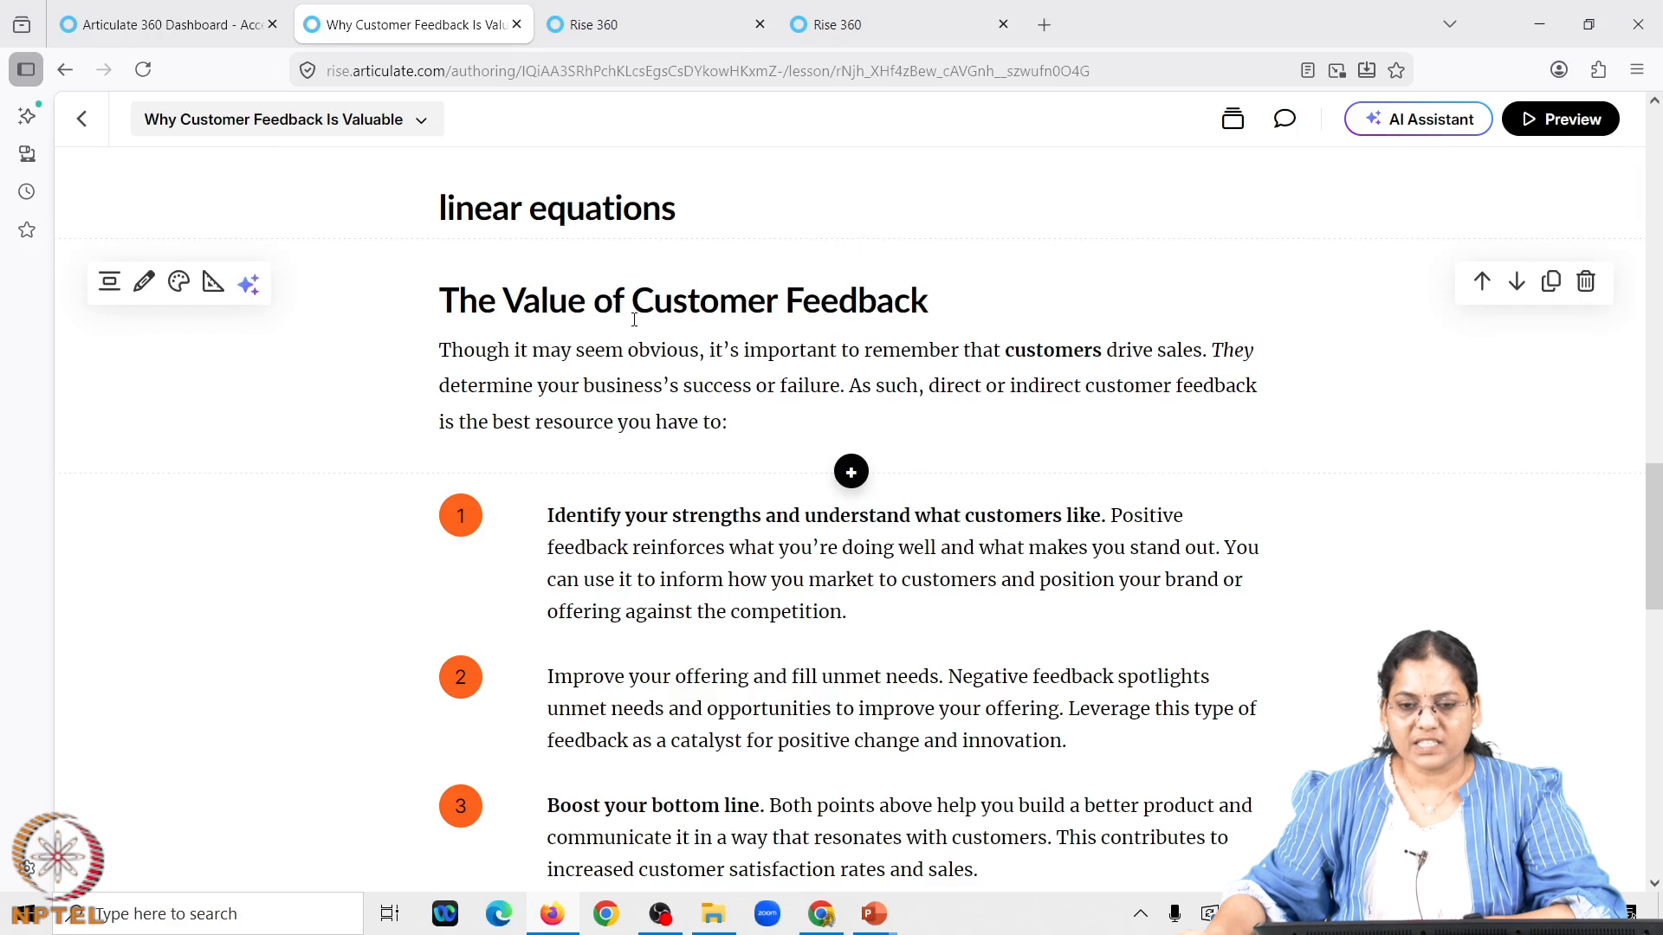
Look through the lesson's remaining blocks and view the image beside "The Key Takeaway" enlarged
scroll(727, 537, down, 6)
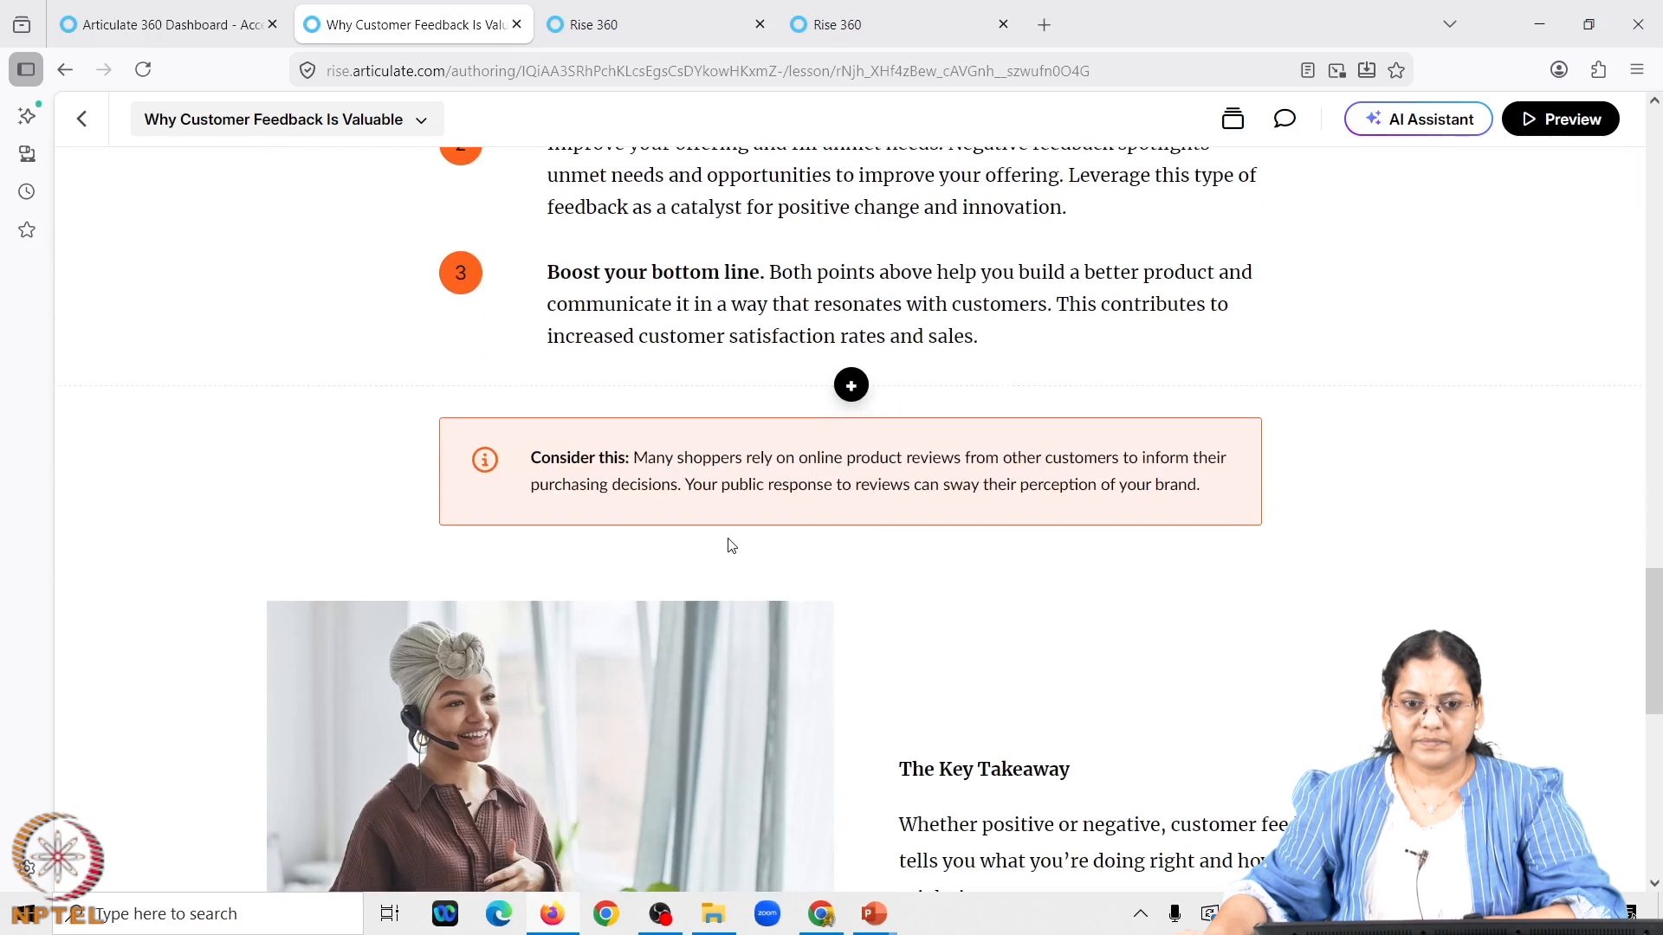
scroll(727, 545, down, 3)
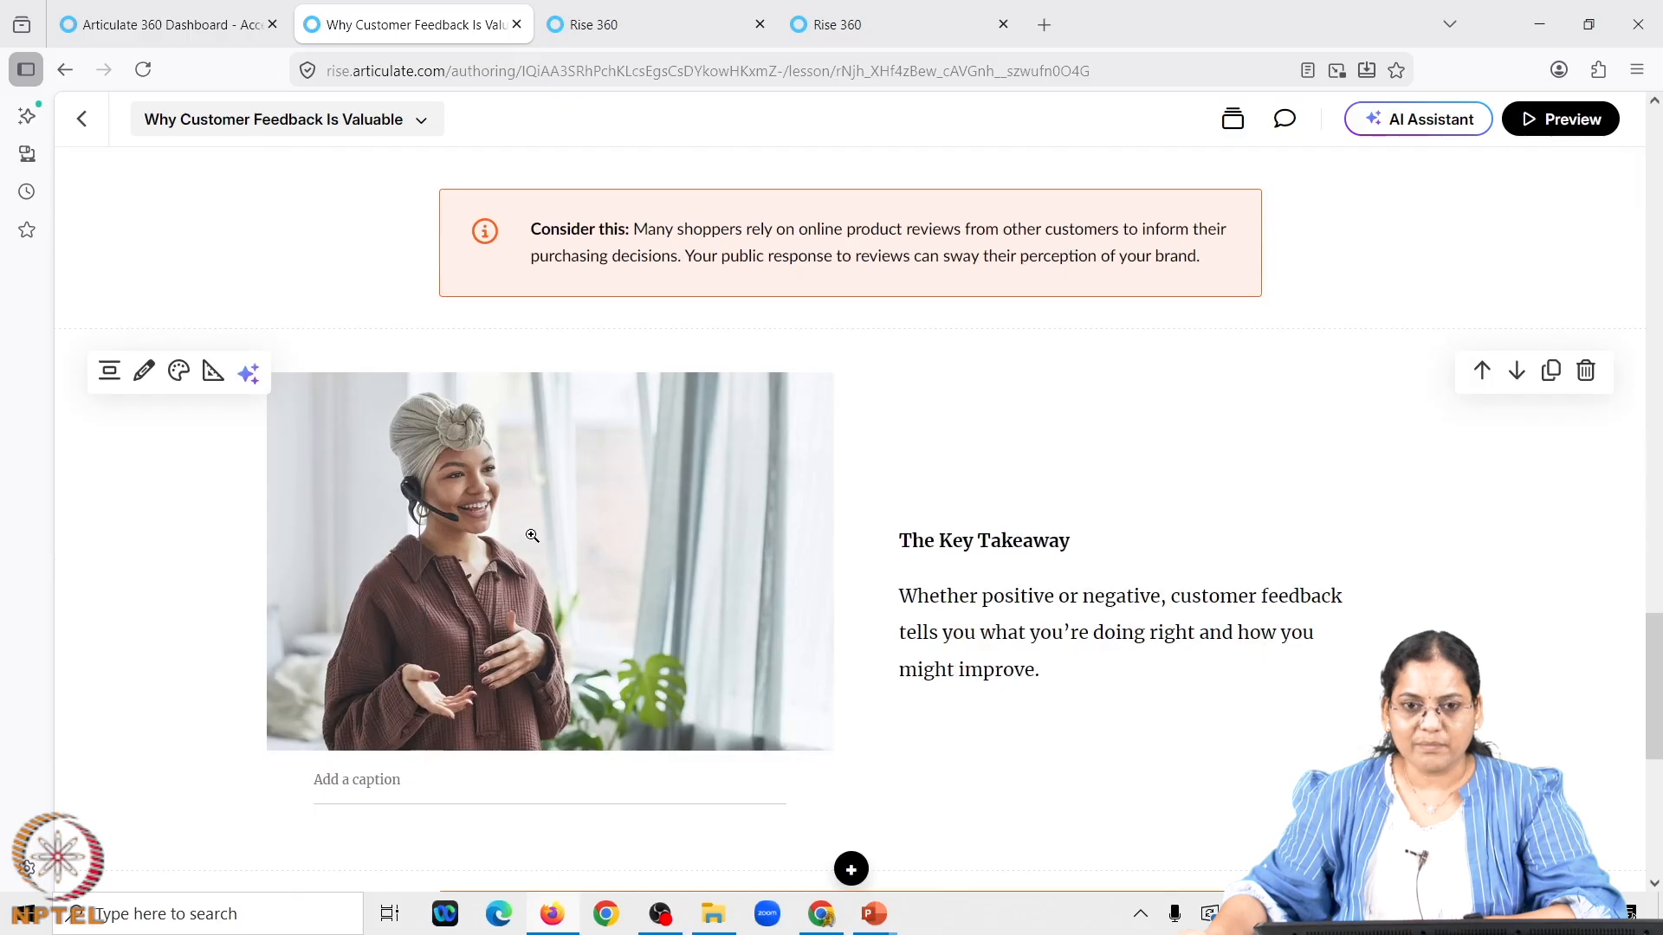
click(532, 536)
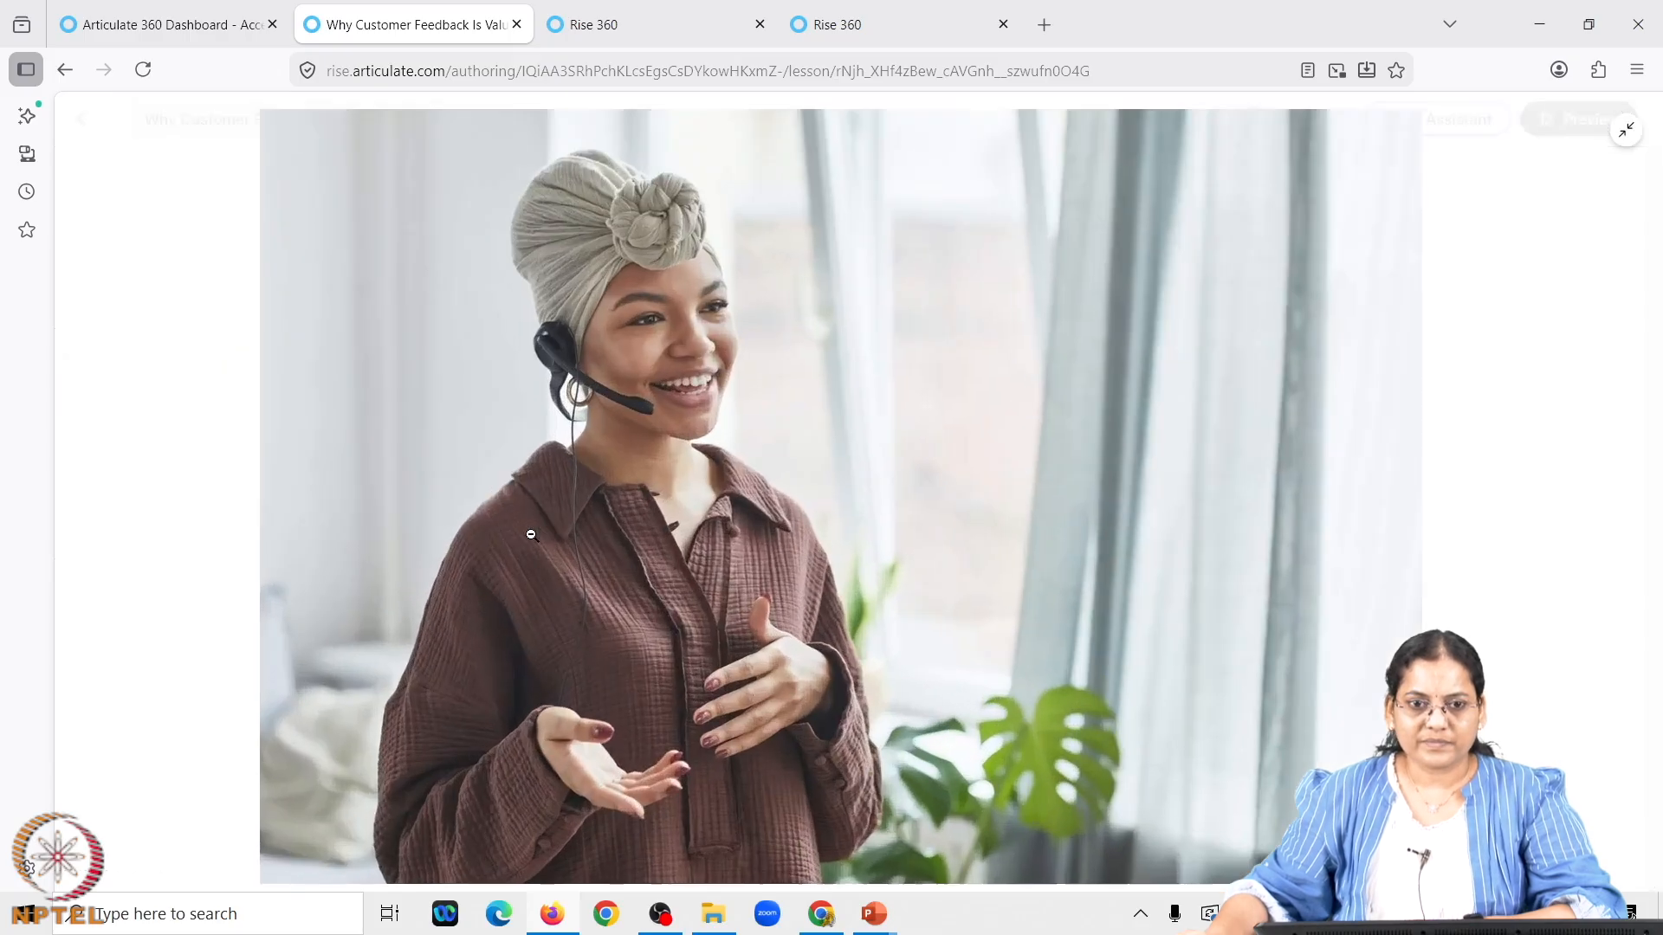
click(532, 536)
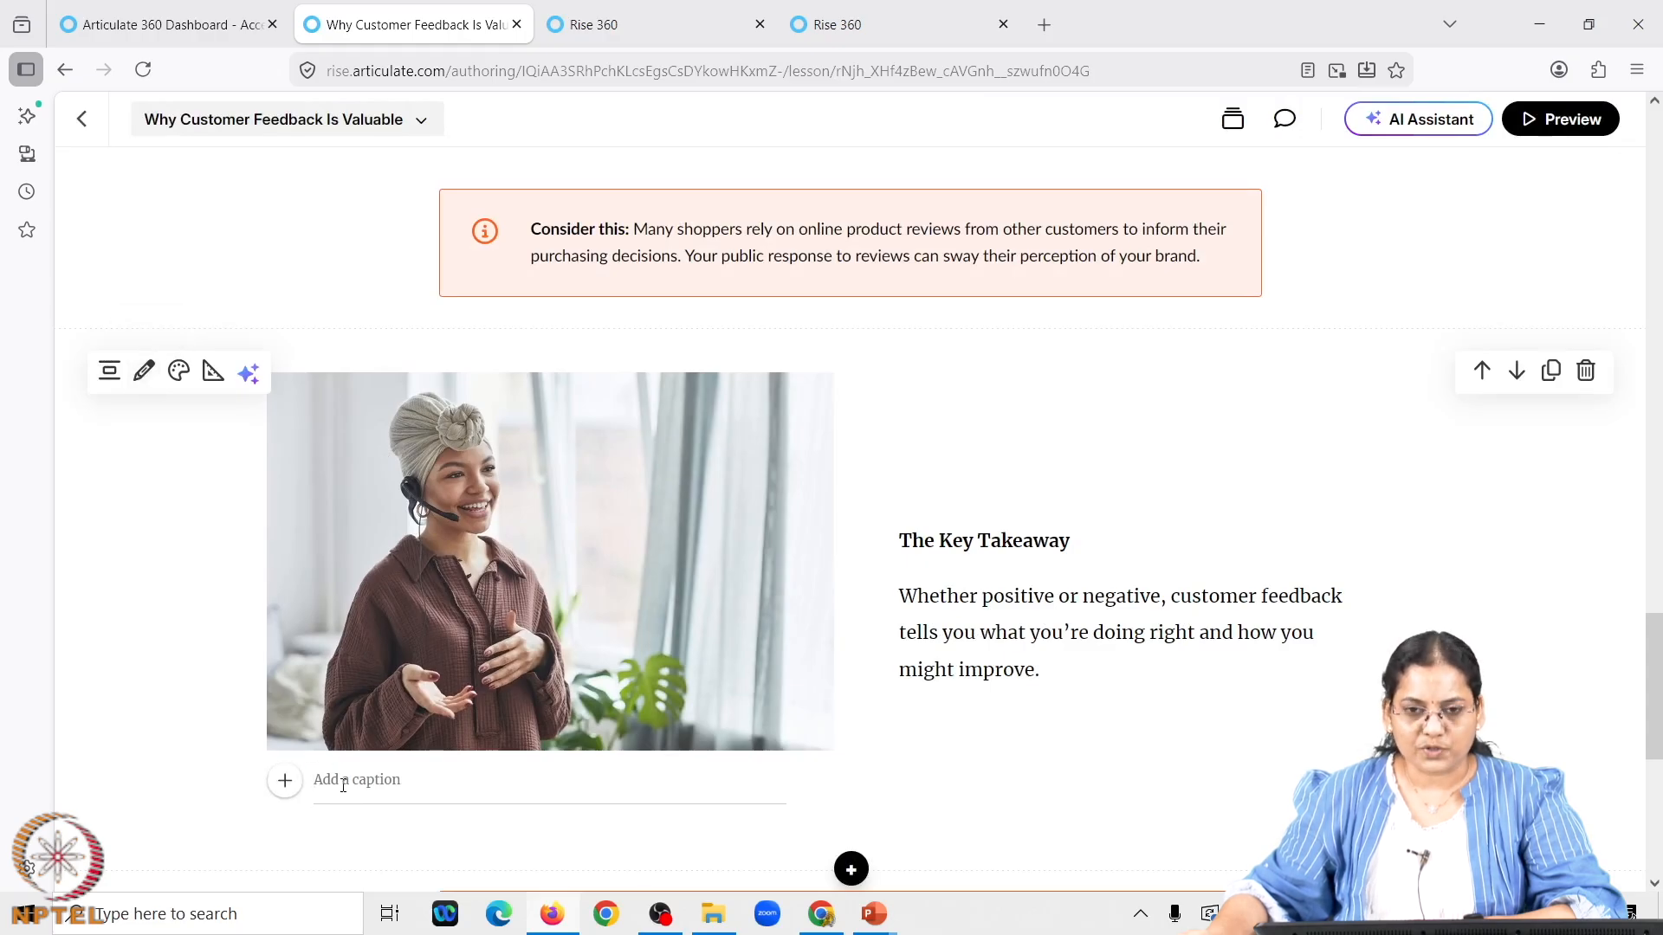
Preview the edited lesson and check its introduction, video, the added "linear equations" heading and the numbered list
scroll(941, 470, up, 1)
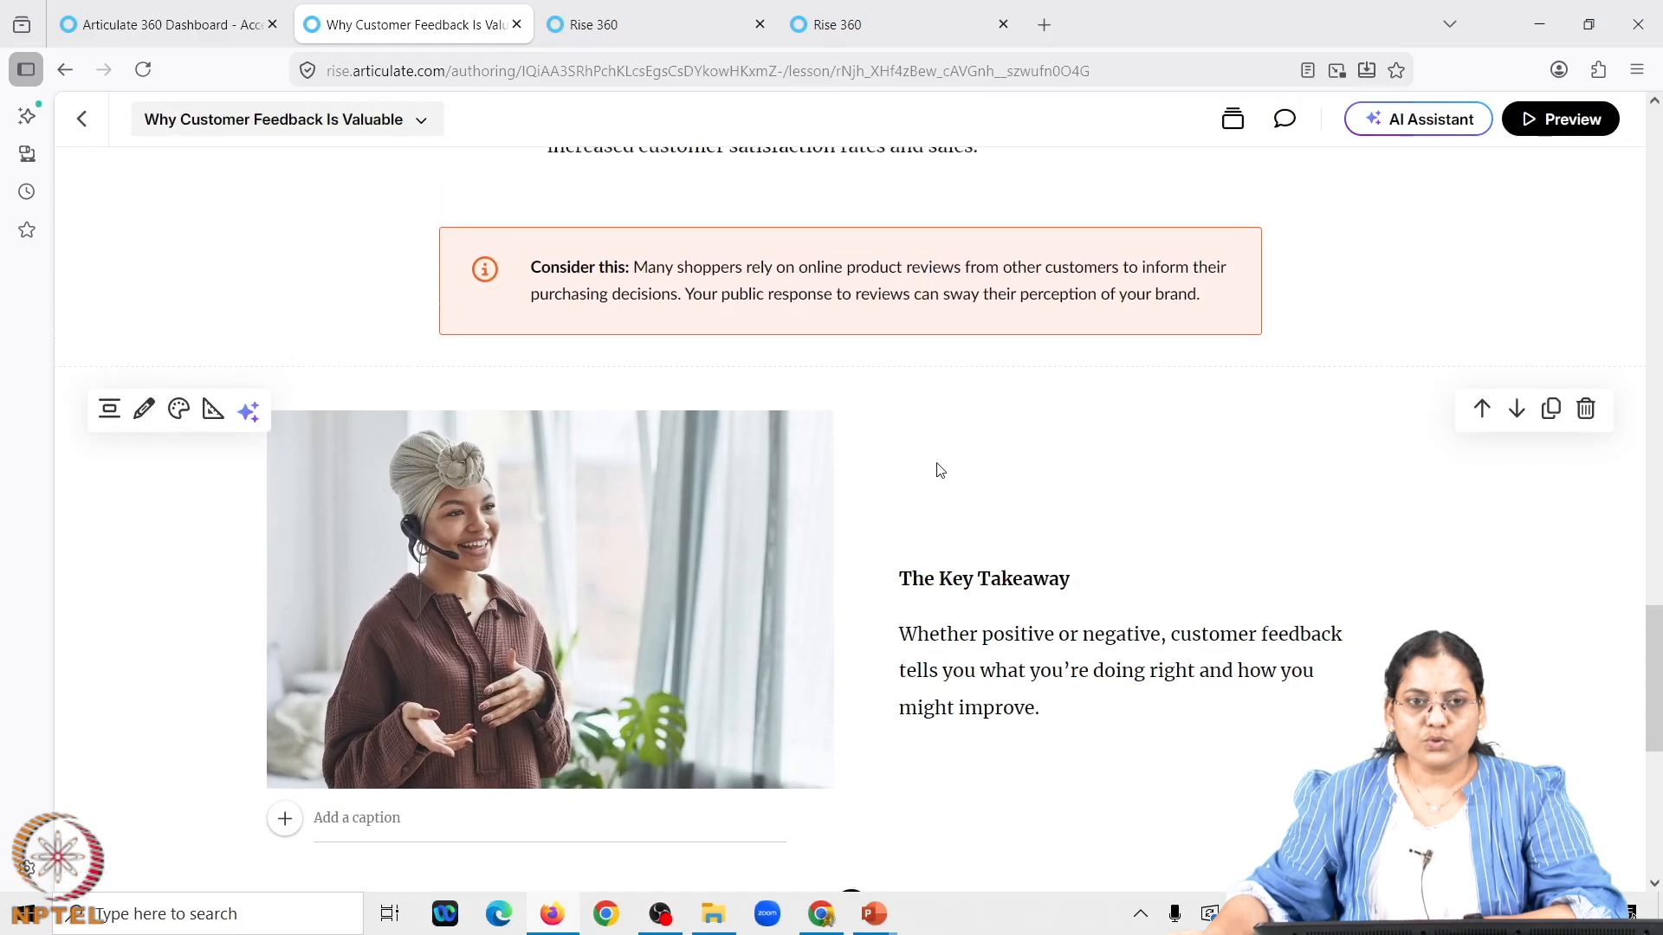
scroll(939, 587, up, 7)
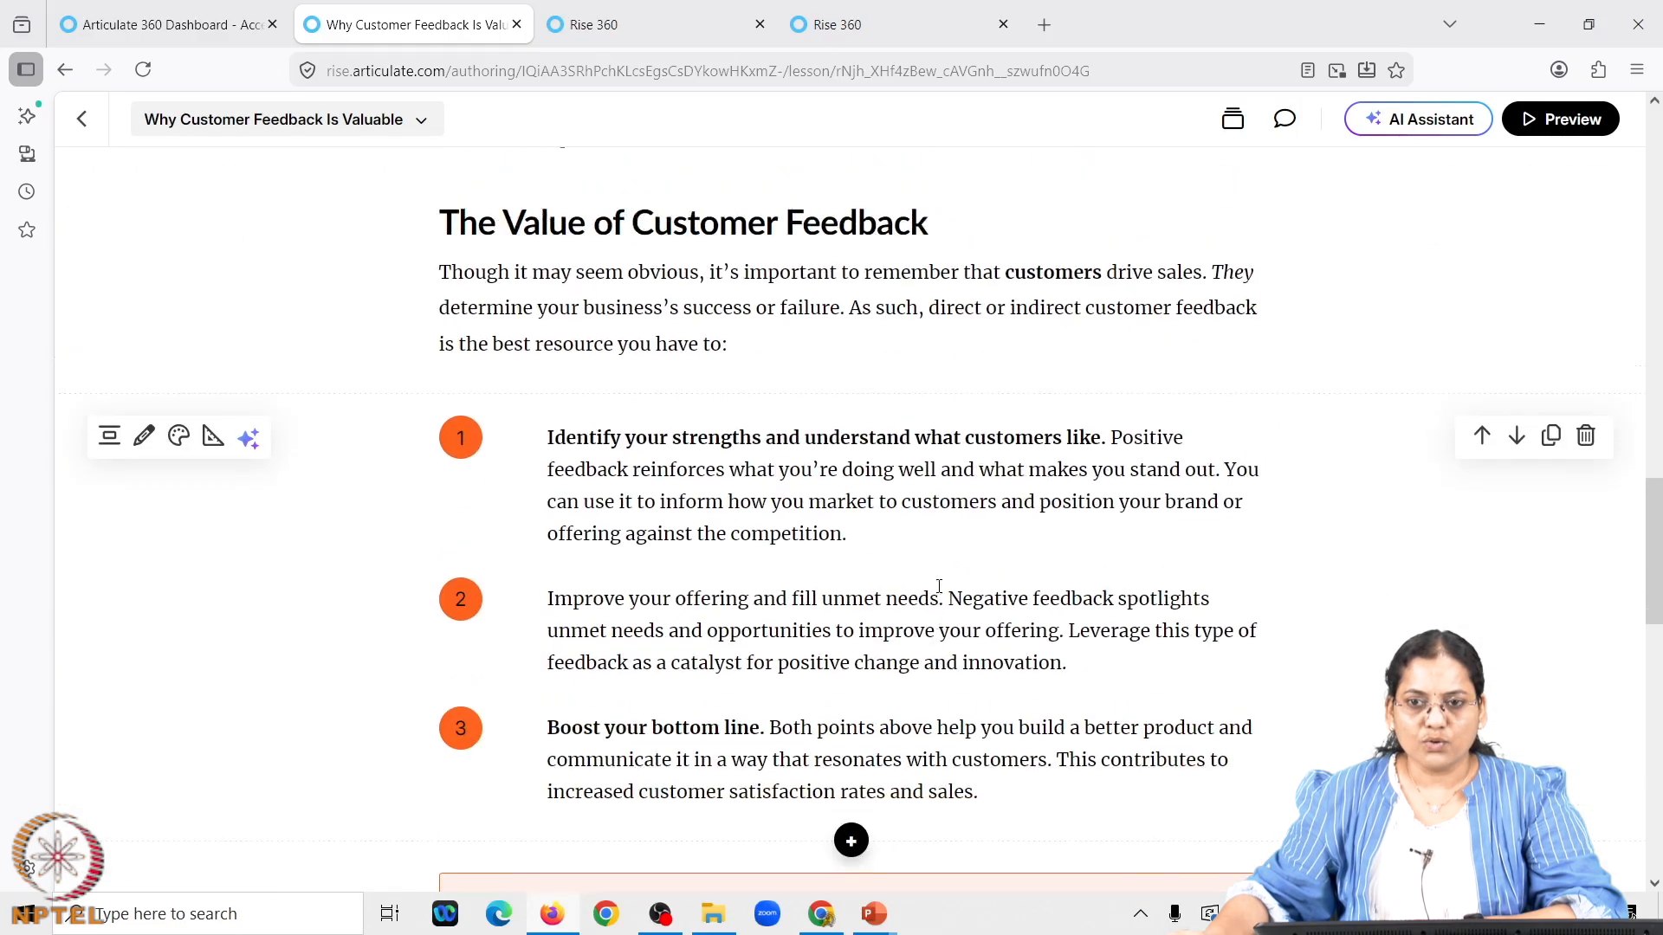
scroll(939, 586, up, 14)
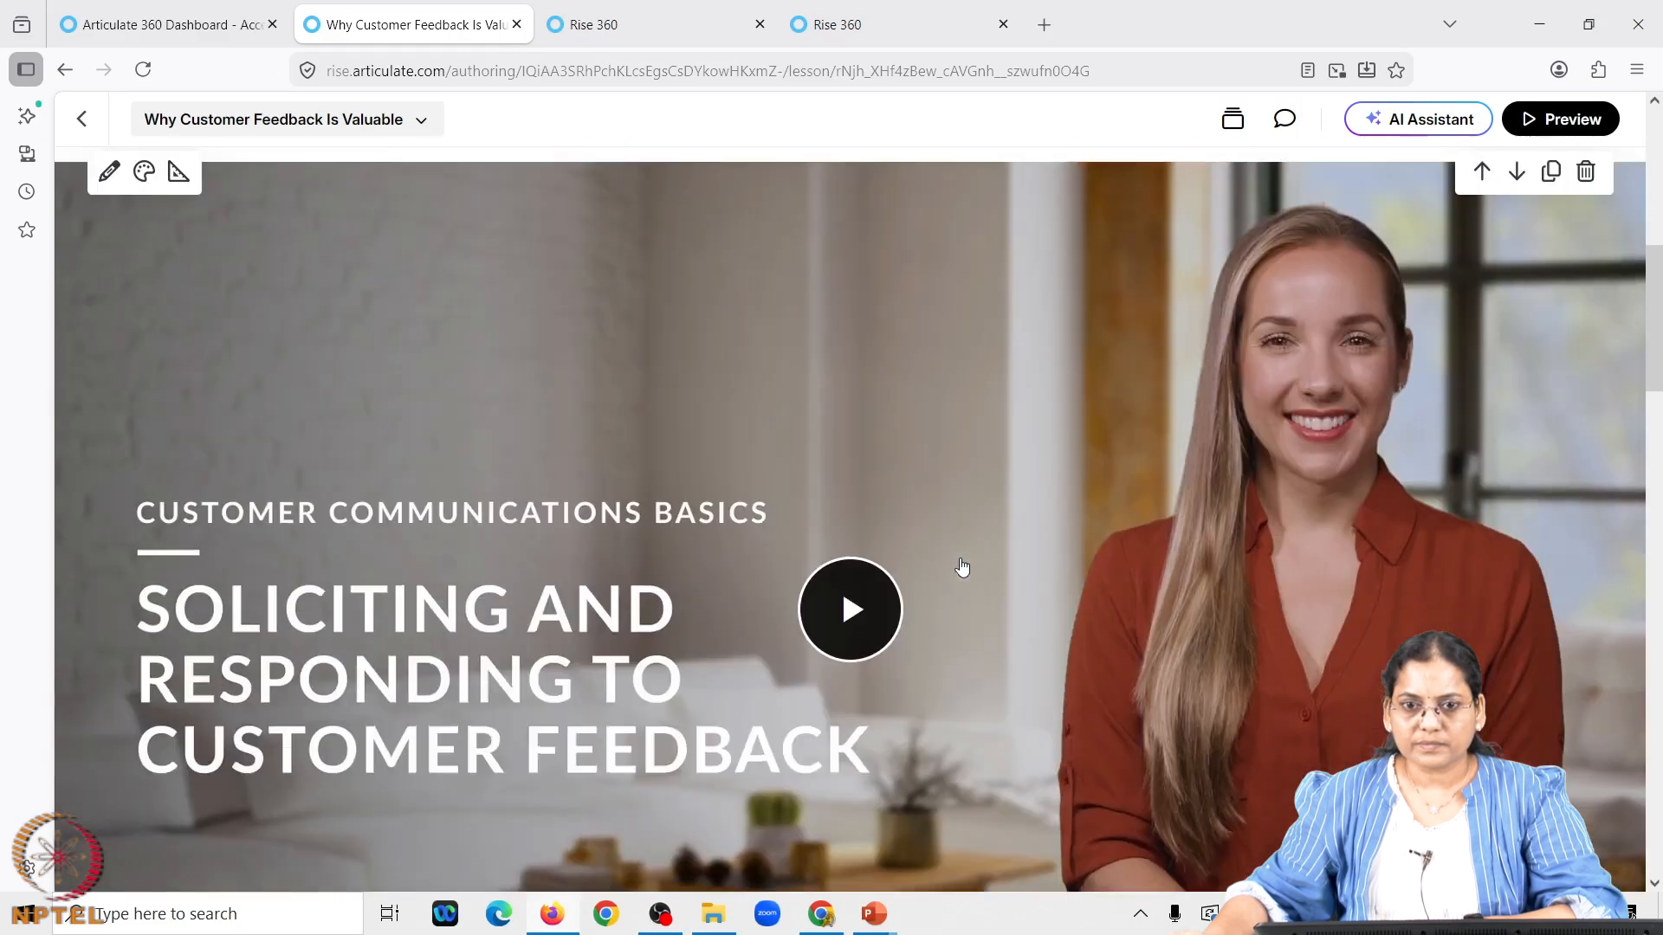
scroll(962, 567, up, 7)
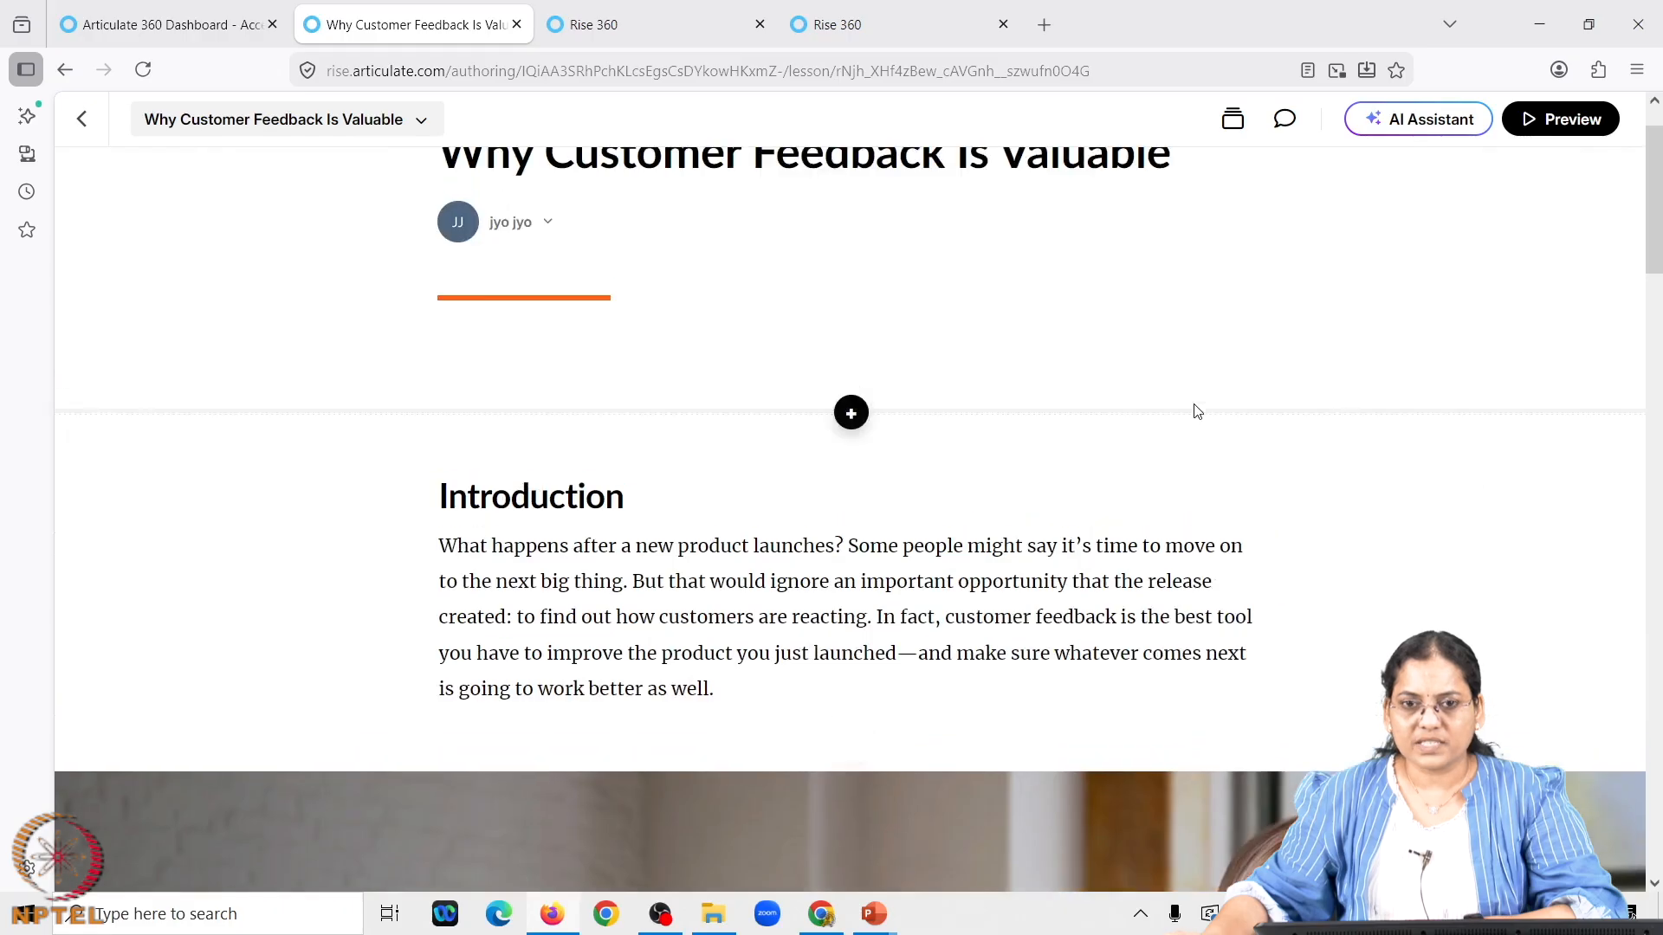
scroll(1191, 407, up, 1)
click(1560, 119)
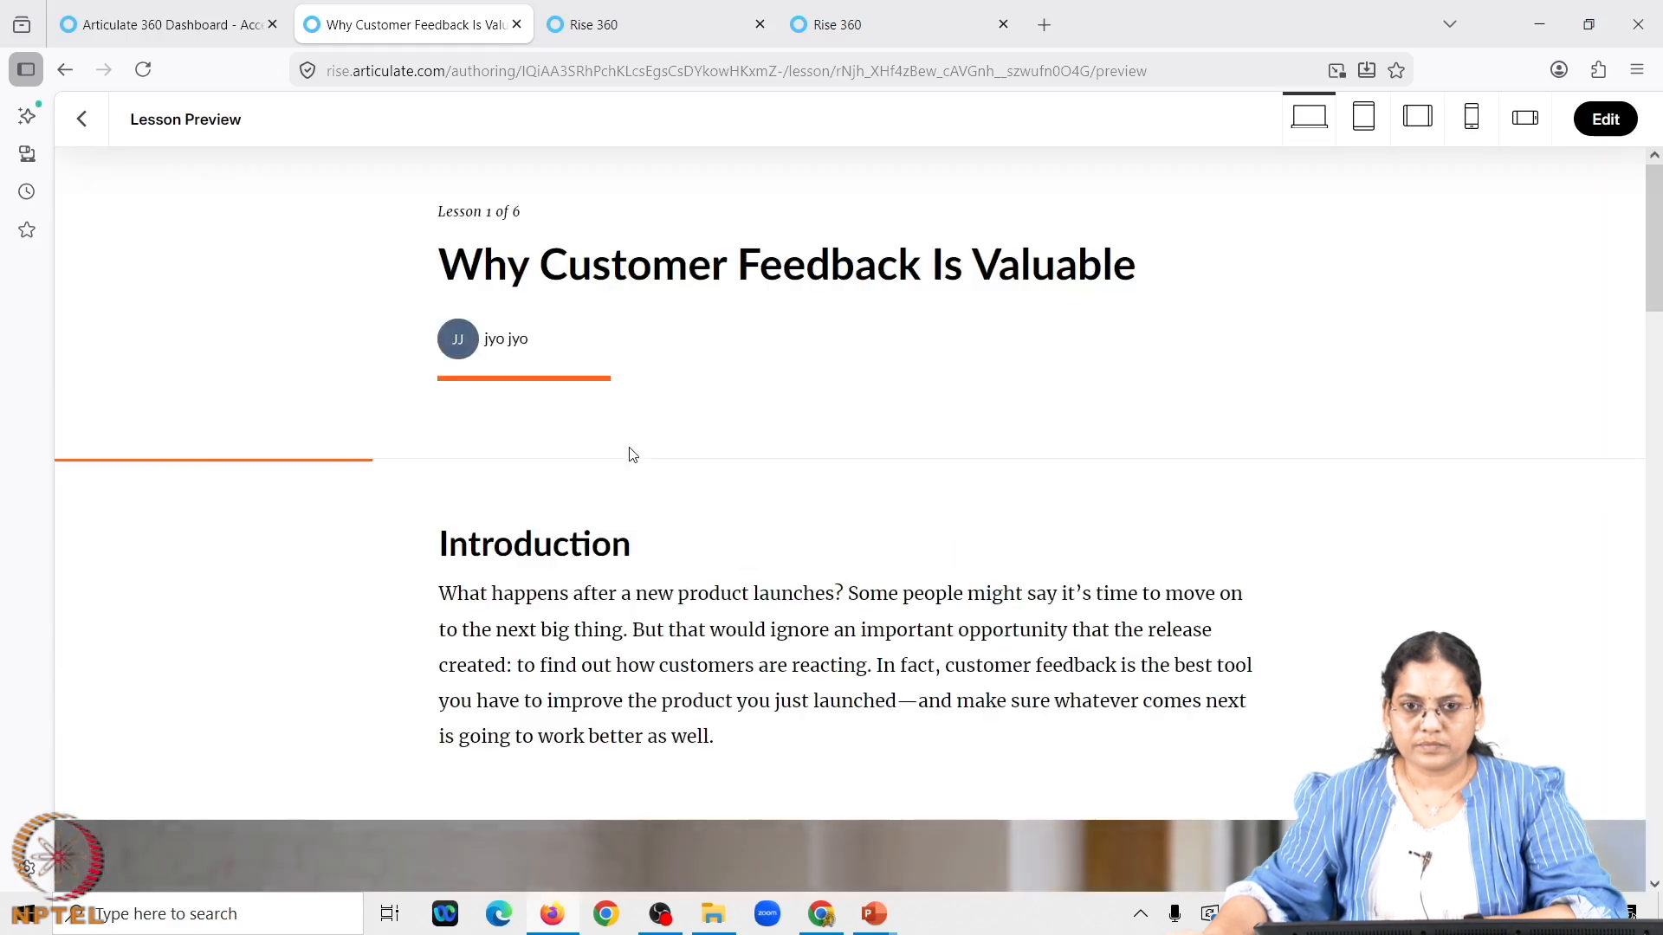
scroll(631, 455, down, 1)
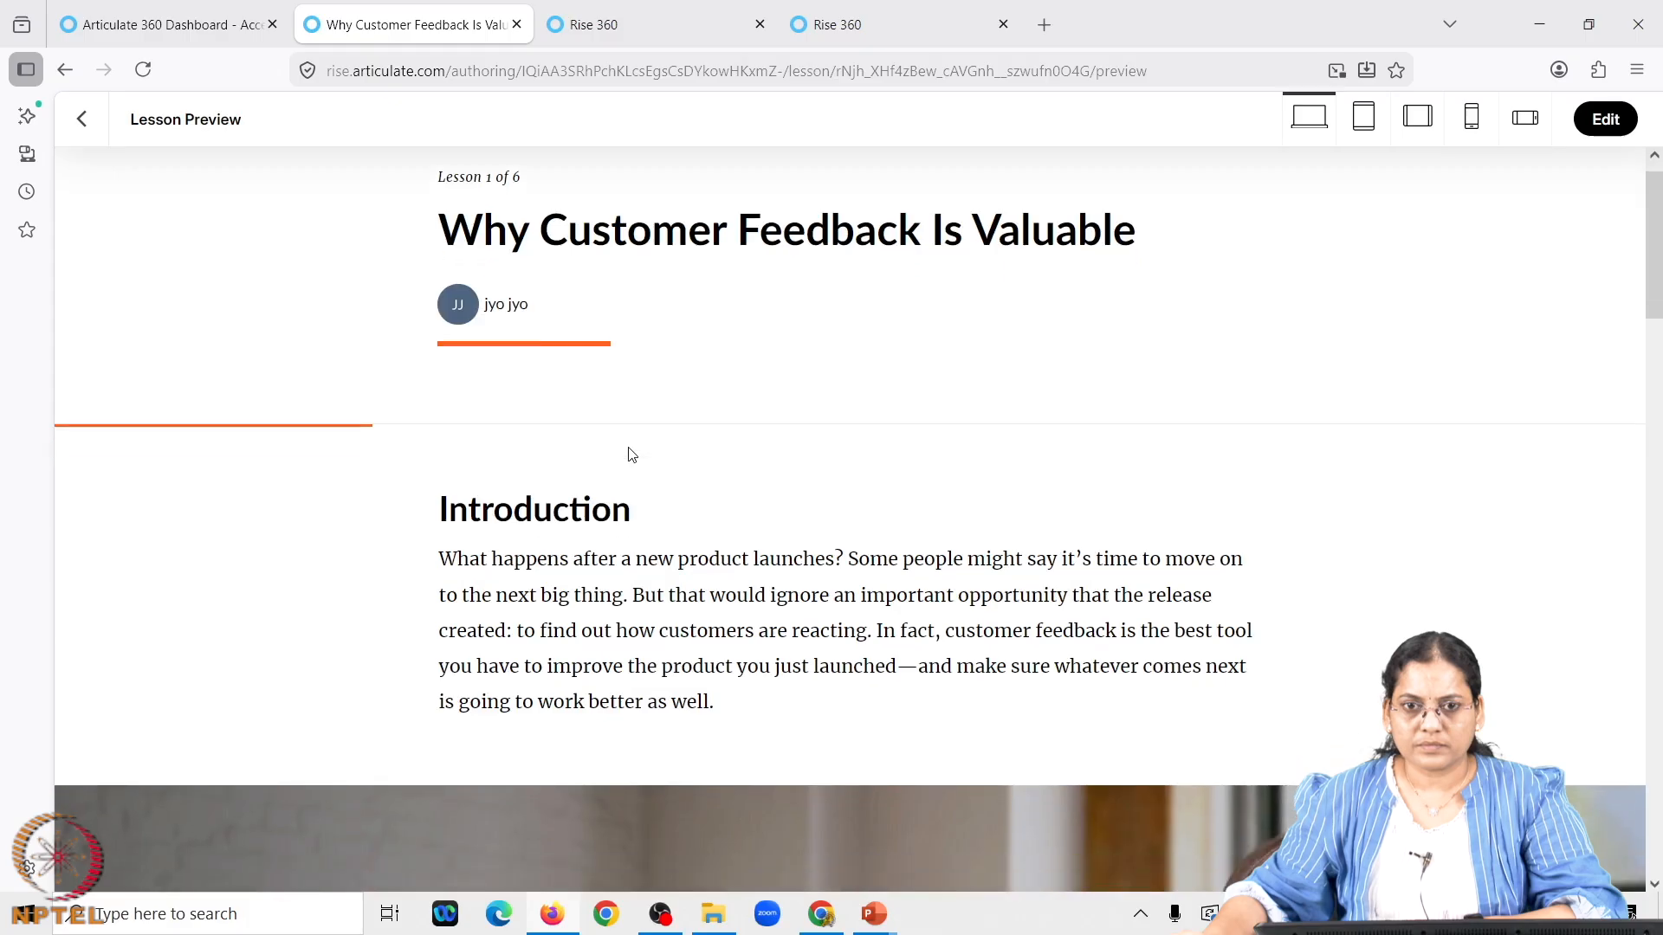
scroll(631, 455, down, 6)
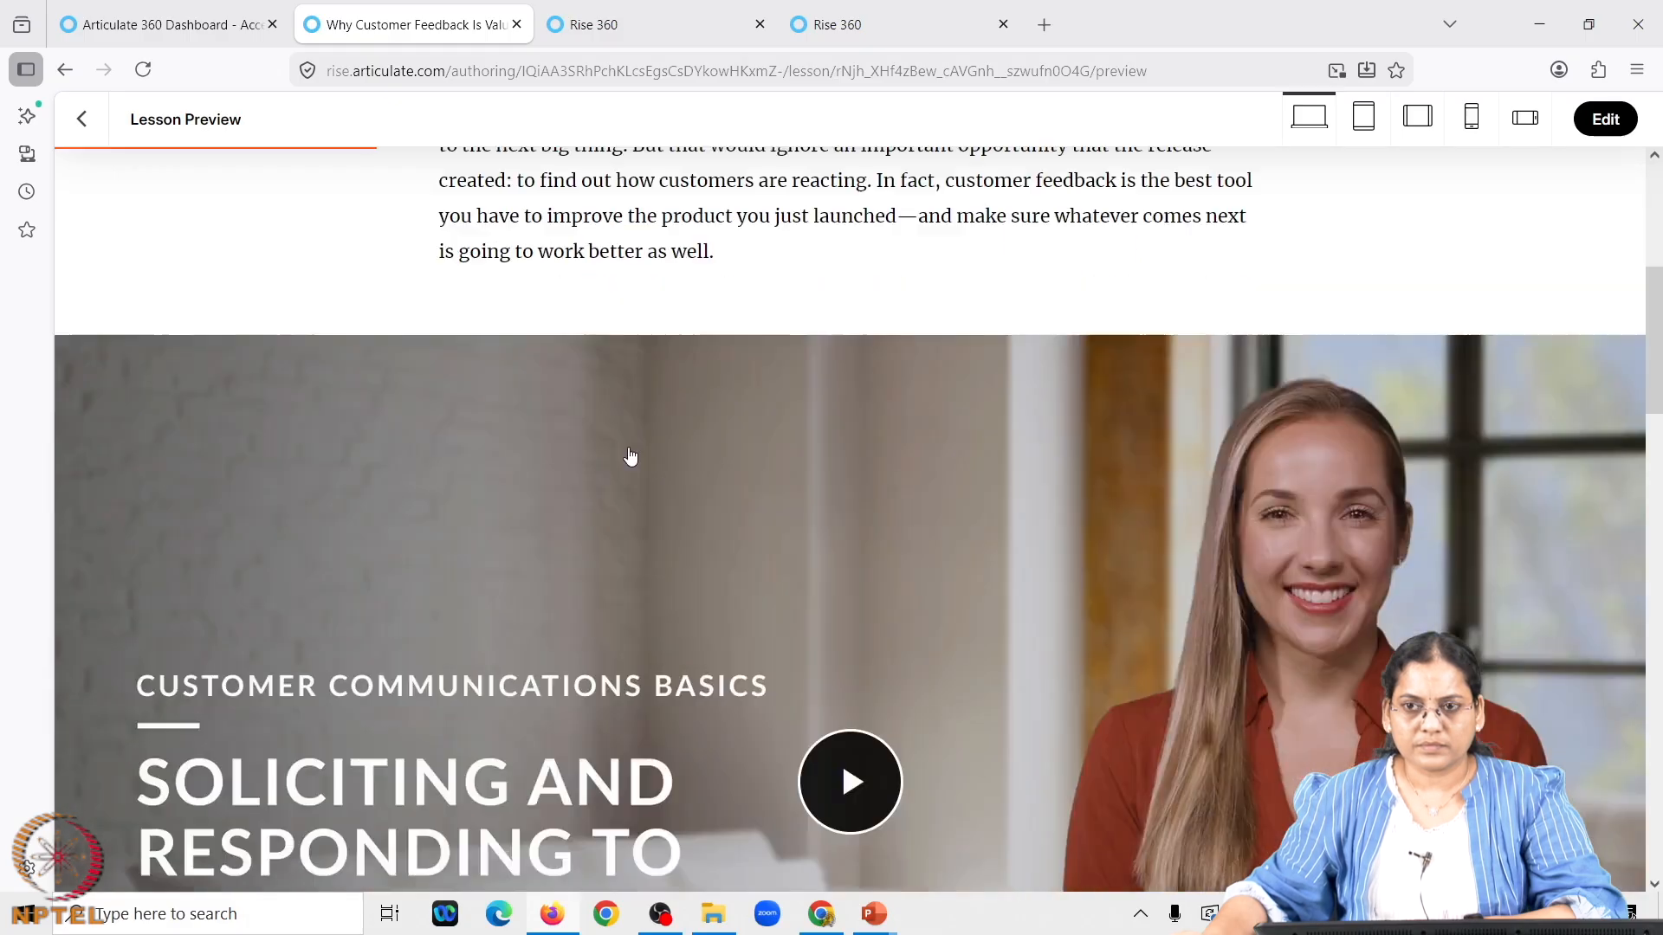
scroll(630, 457, down, 9)
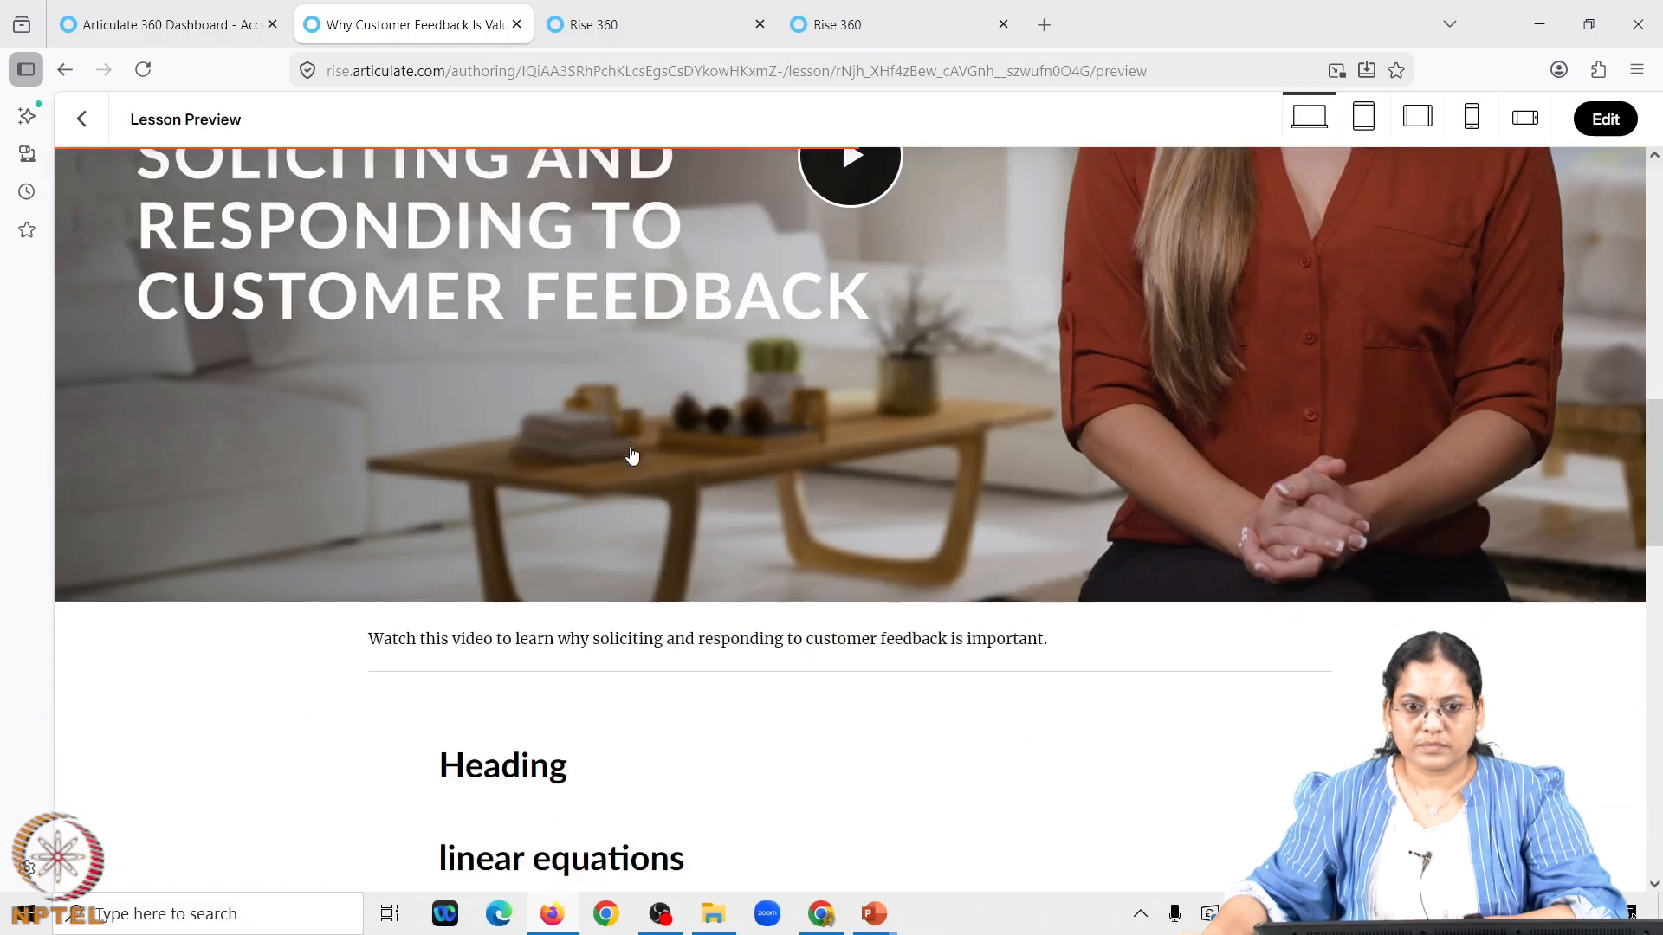
scroll(632, 452, down, 5)
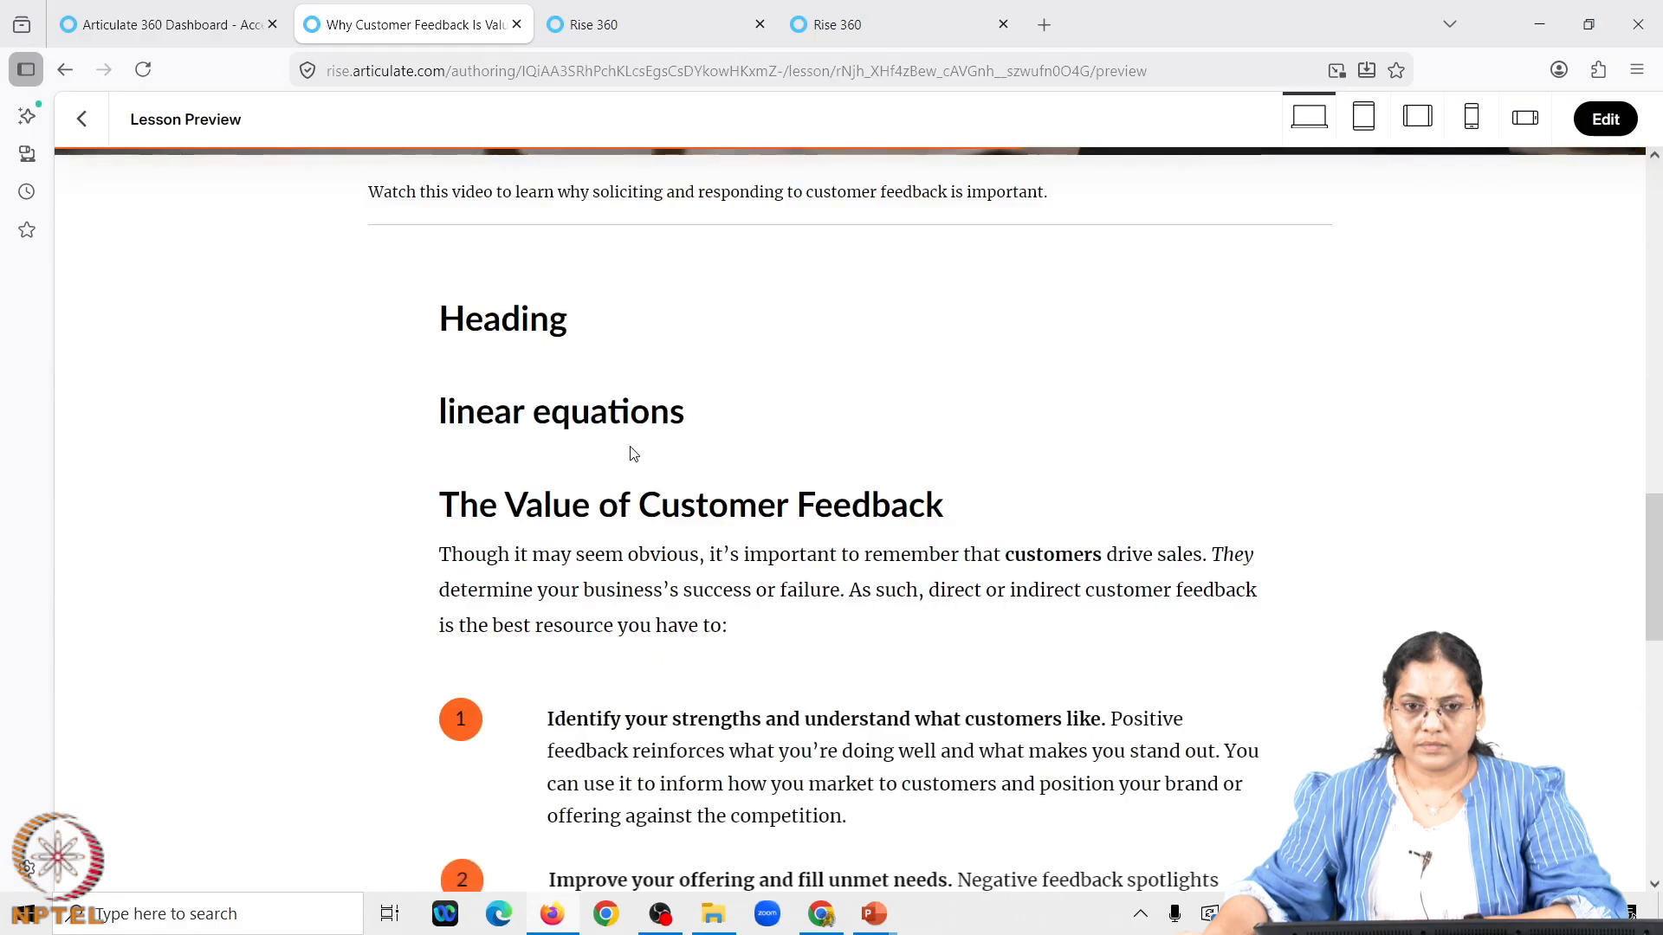
scroll(633, 453, down, 2)
scroll(633, 453, up, 2)
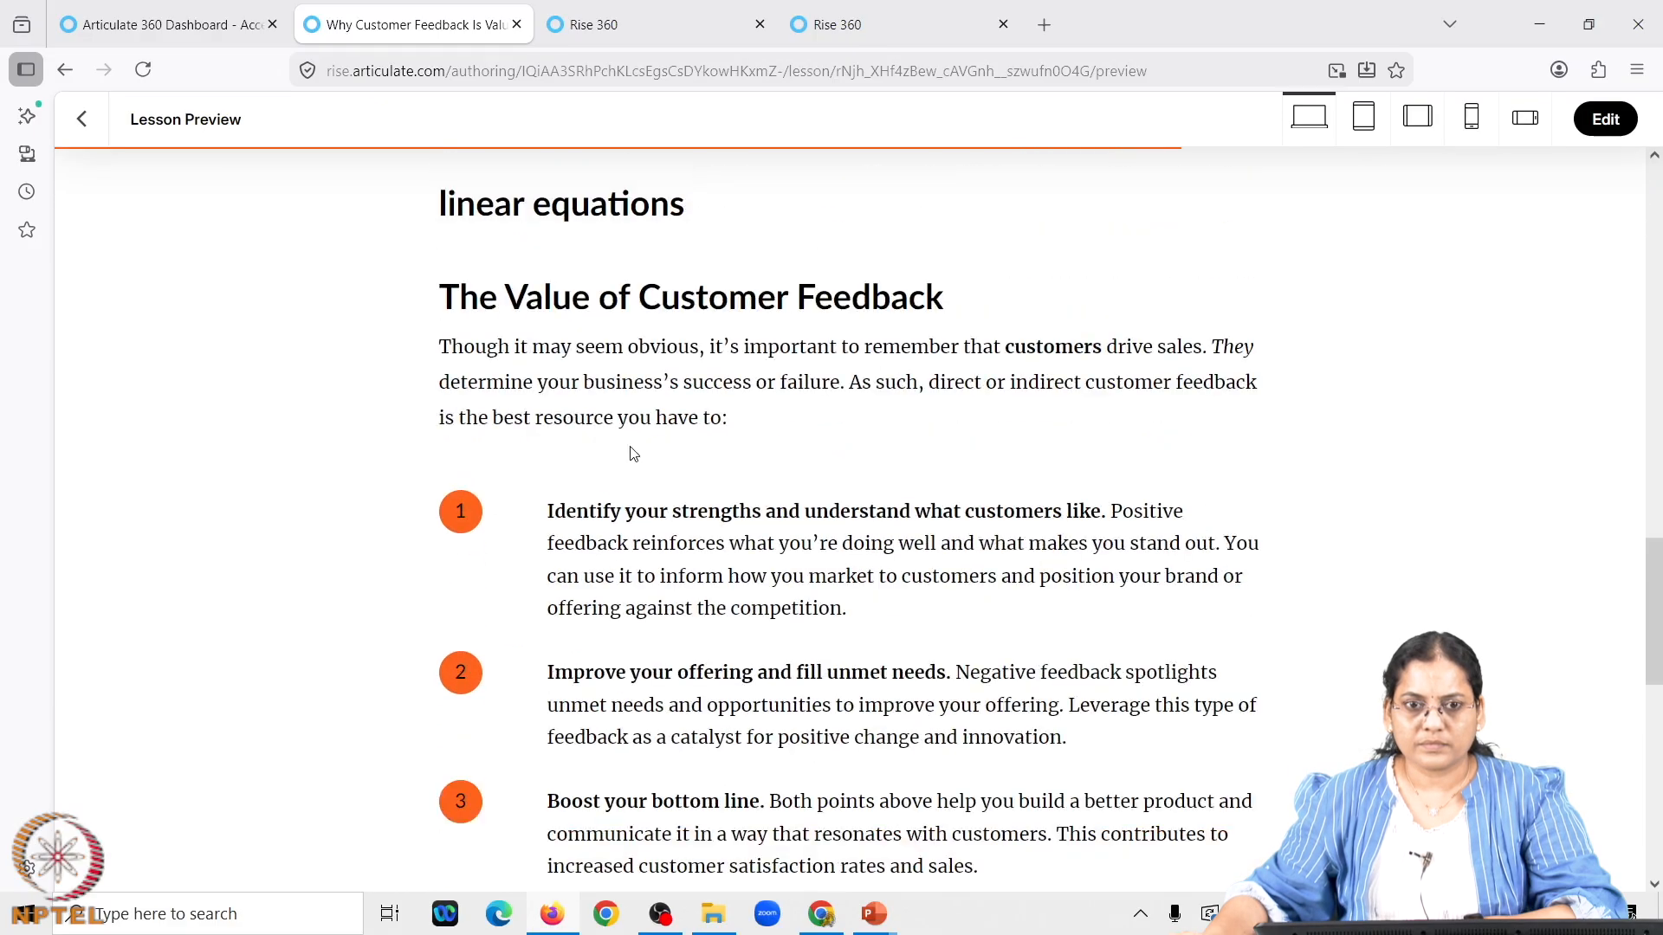
scroll(634, 454, down, 2)
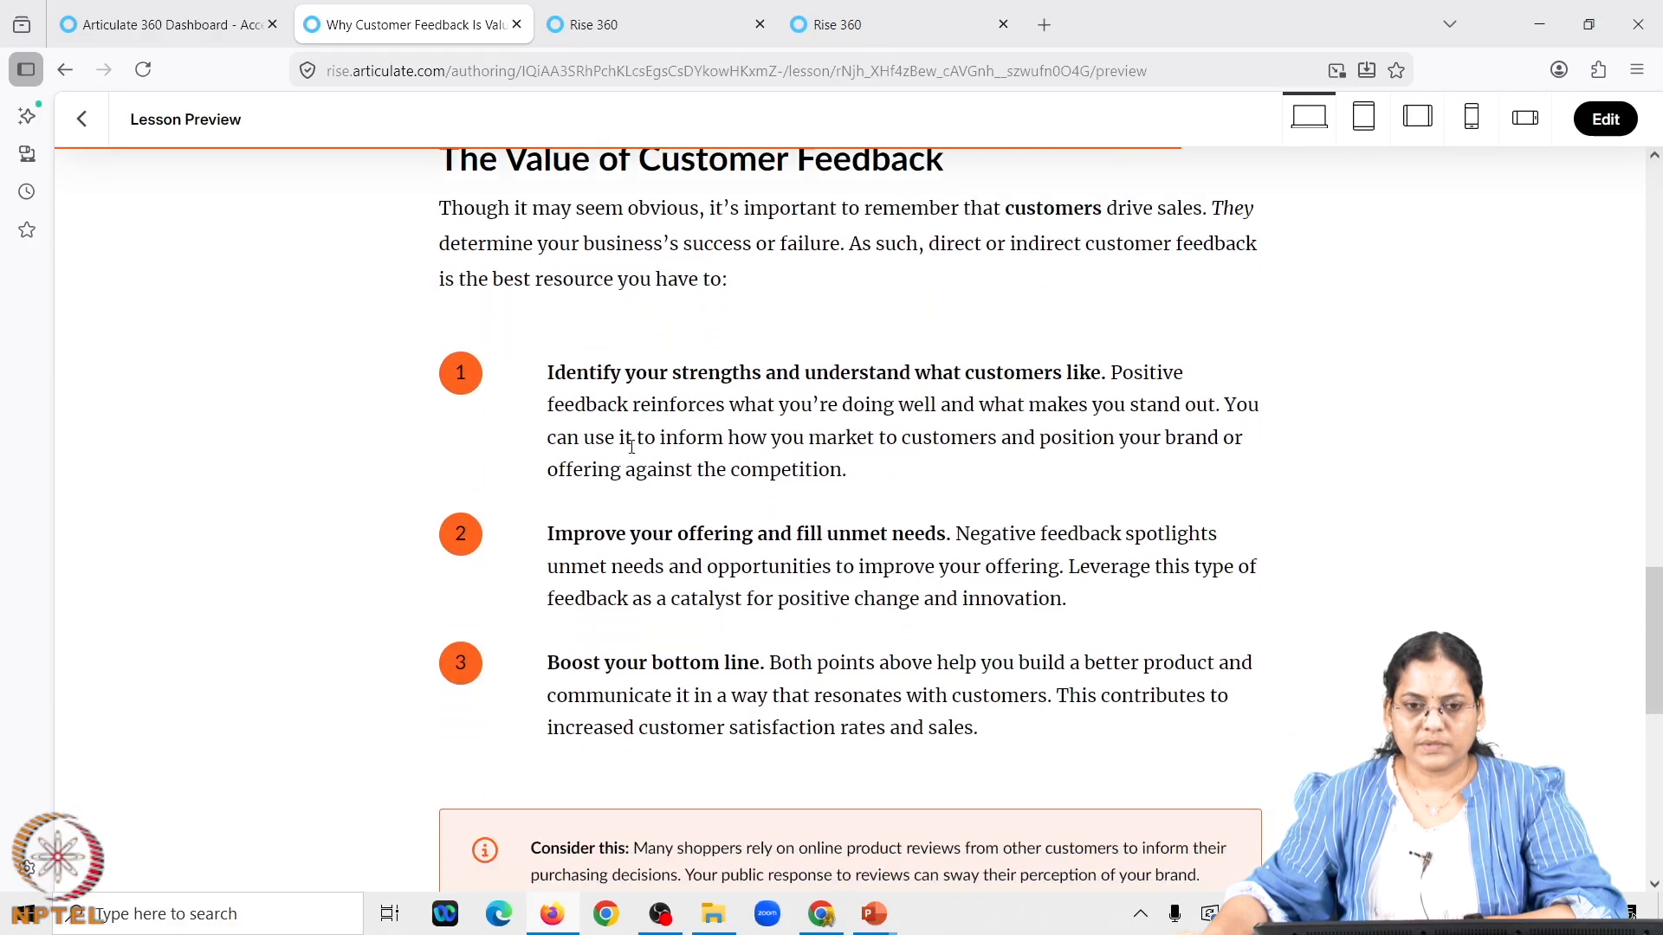
scroll(632, 447, up, 1)
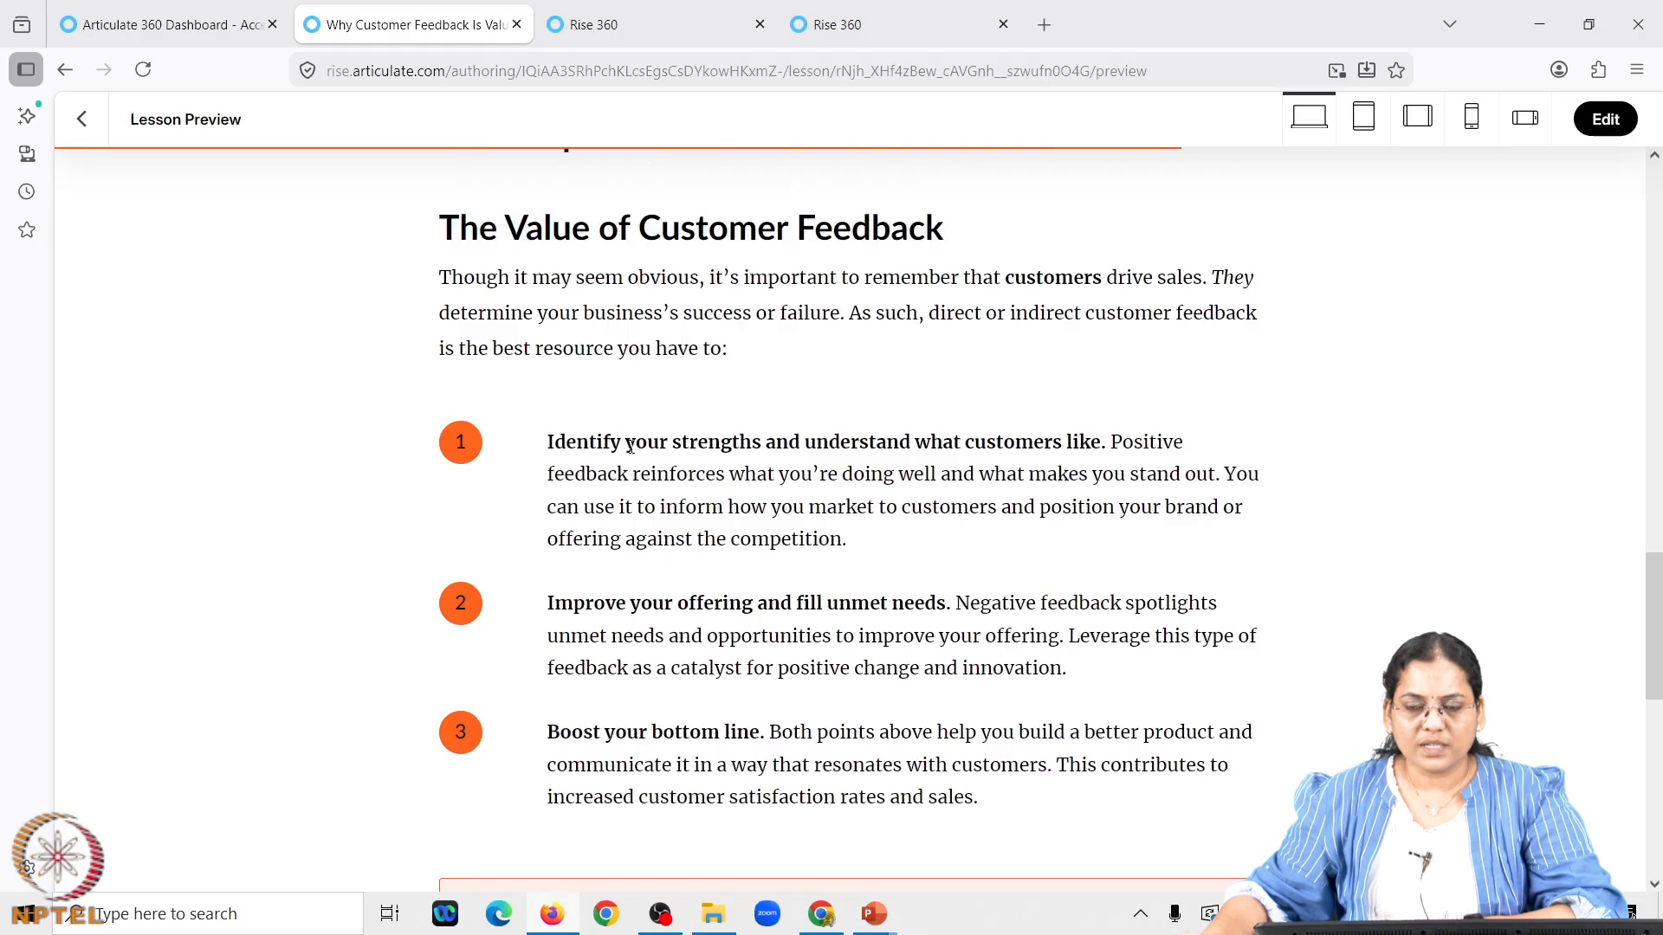
scroll(631, 447, down, 1)
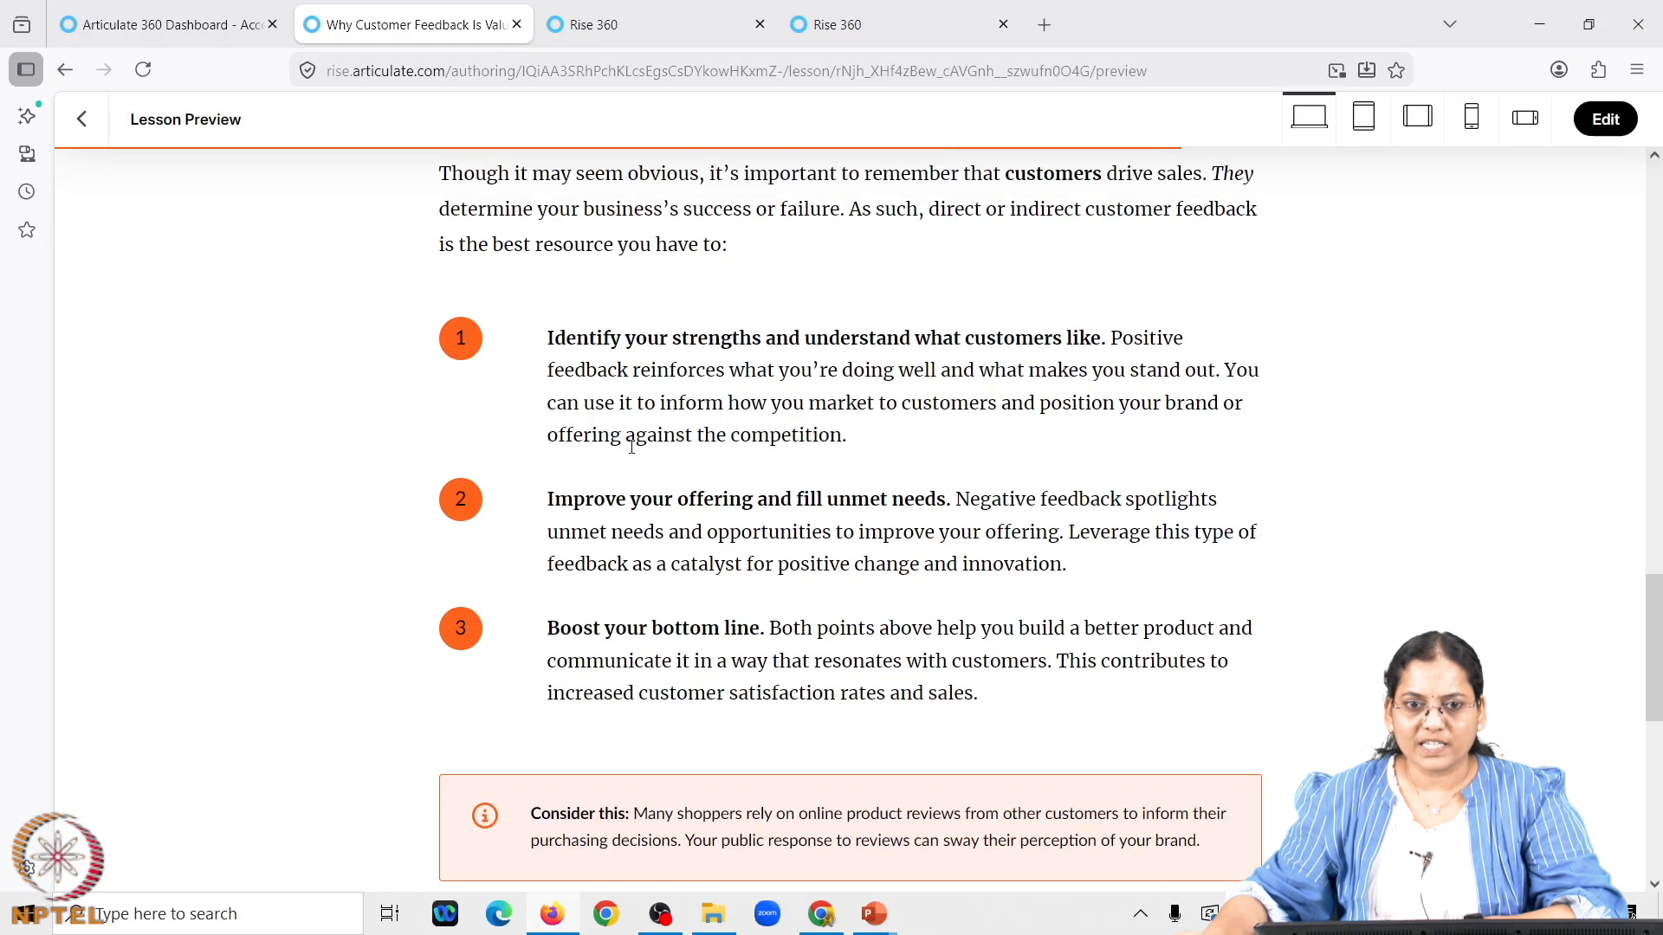
Check the rest of the lesson preview, from the numbered list through "Consider this" and "The Key Takeaway" to the Continue block
scroll(656, 589, down, 6)
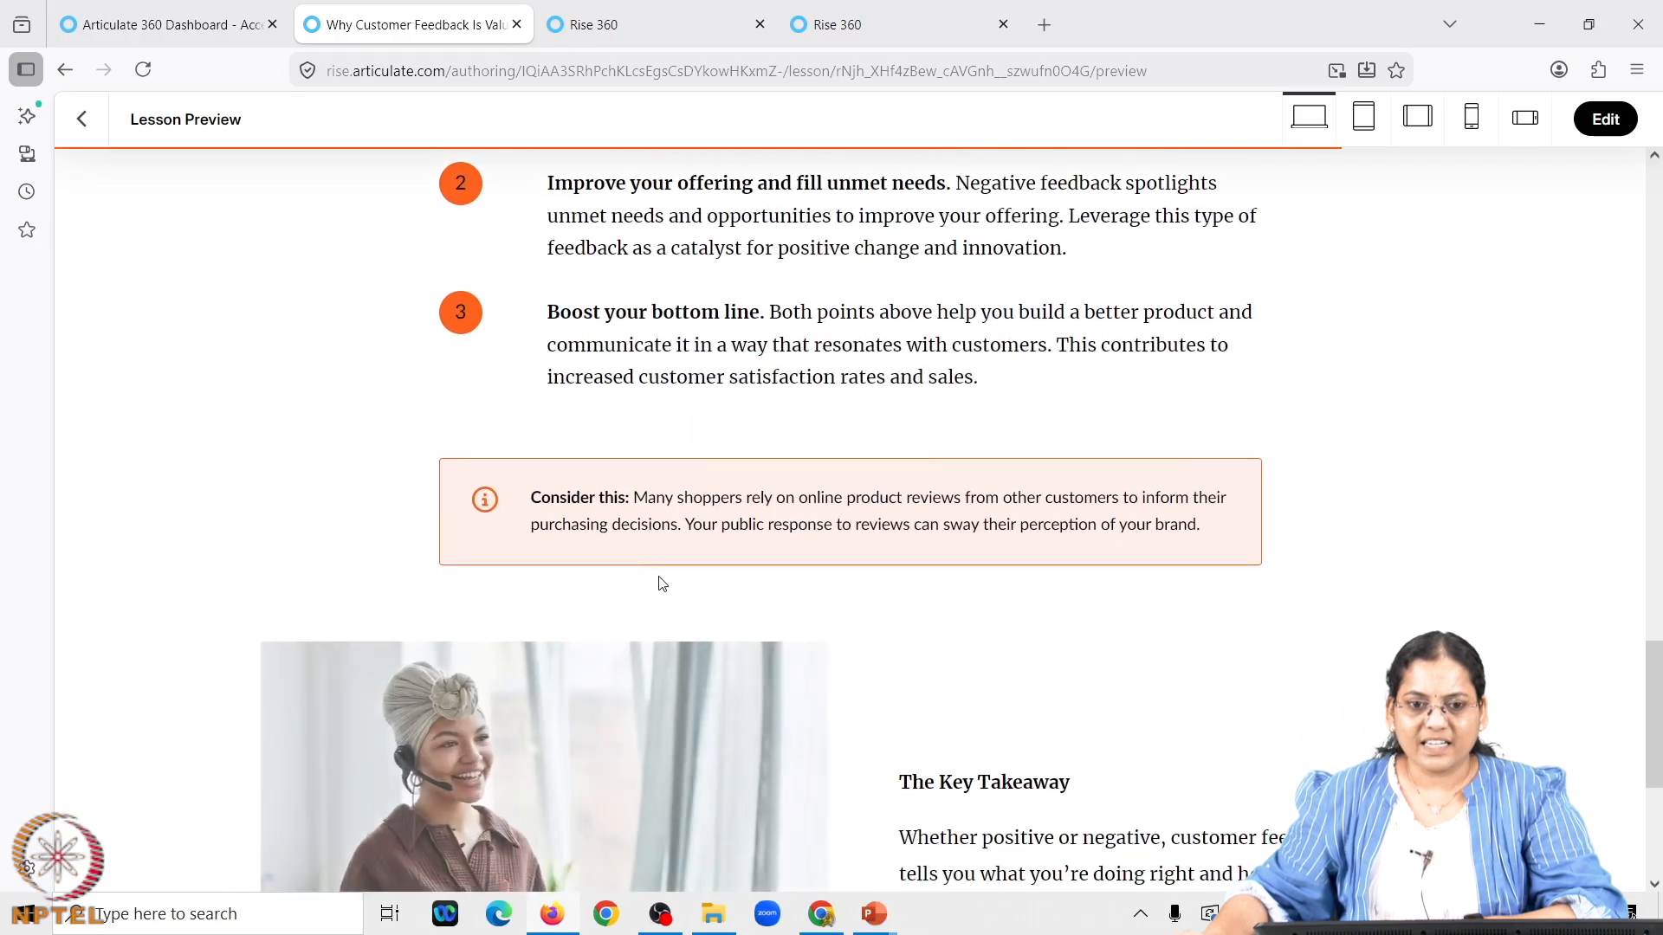
scroll(710, 572, down, 2)
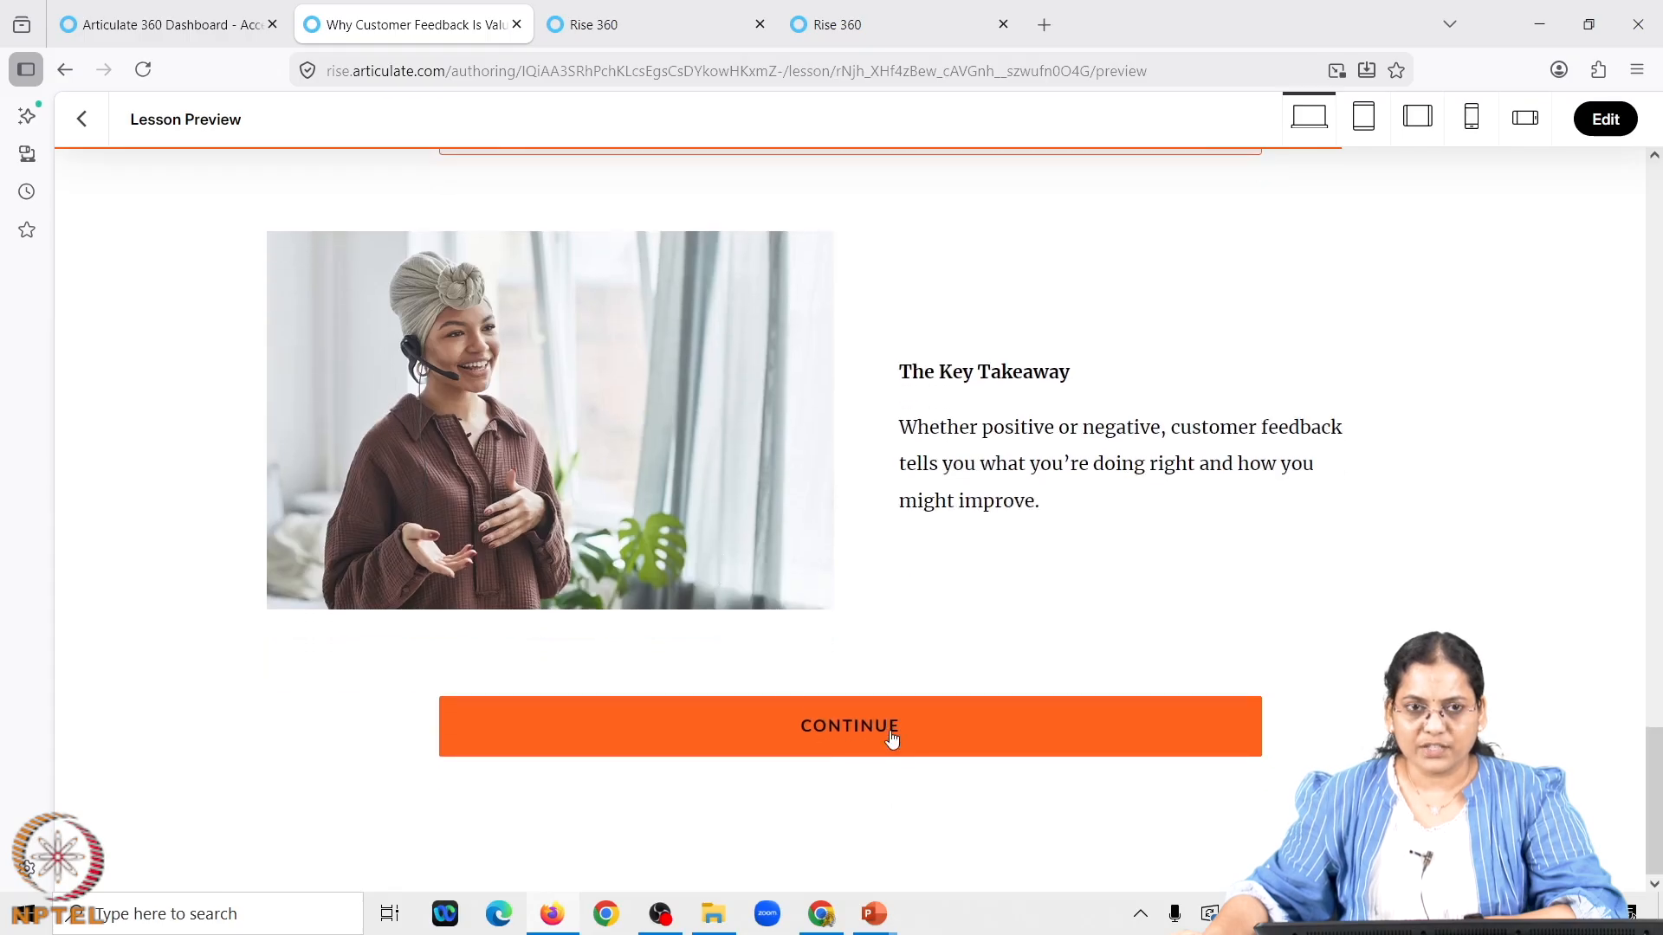
scroll(929, 588, up, 4)
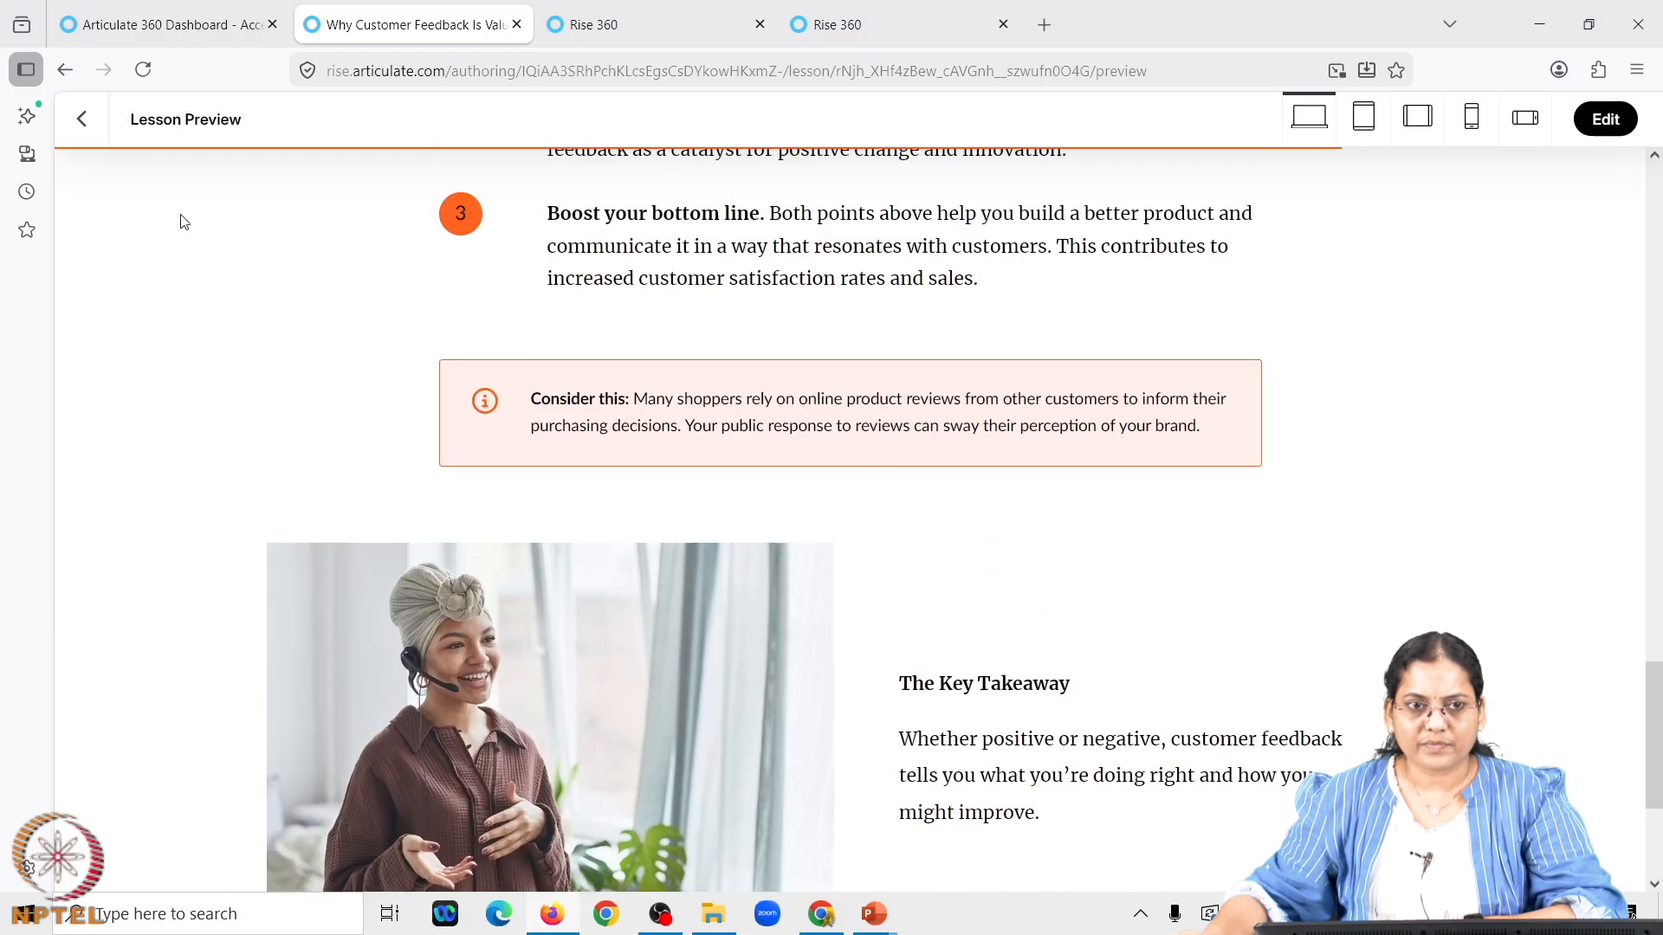
Leave the preview and the Maths- Equations course for the content overview, and start creating a new course with AI
click(83, 120)
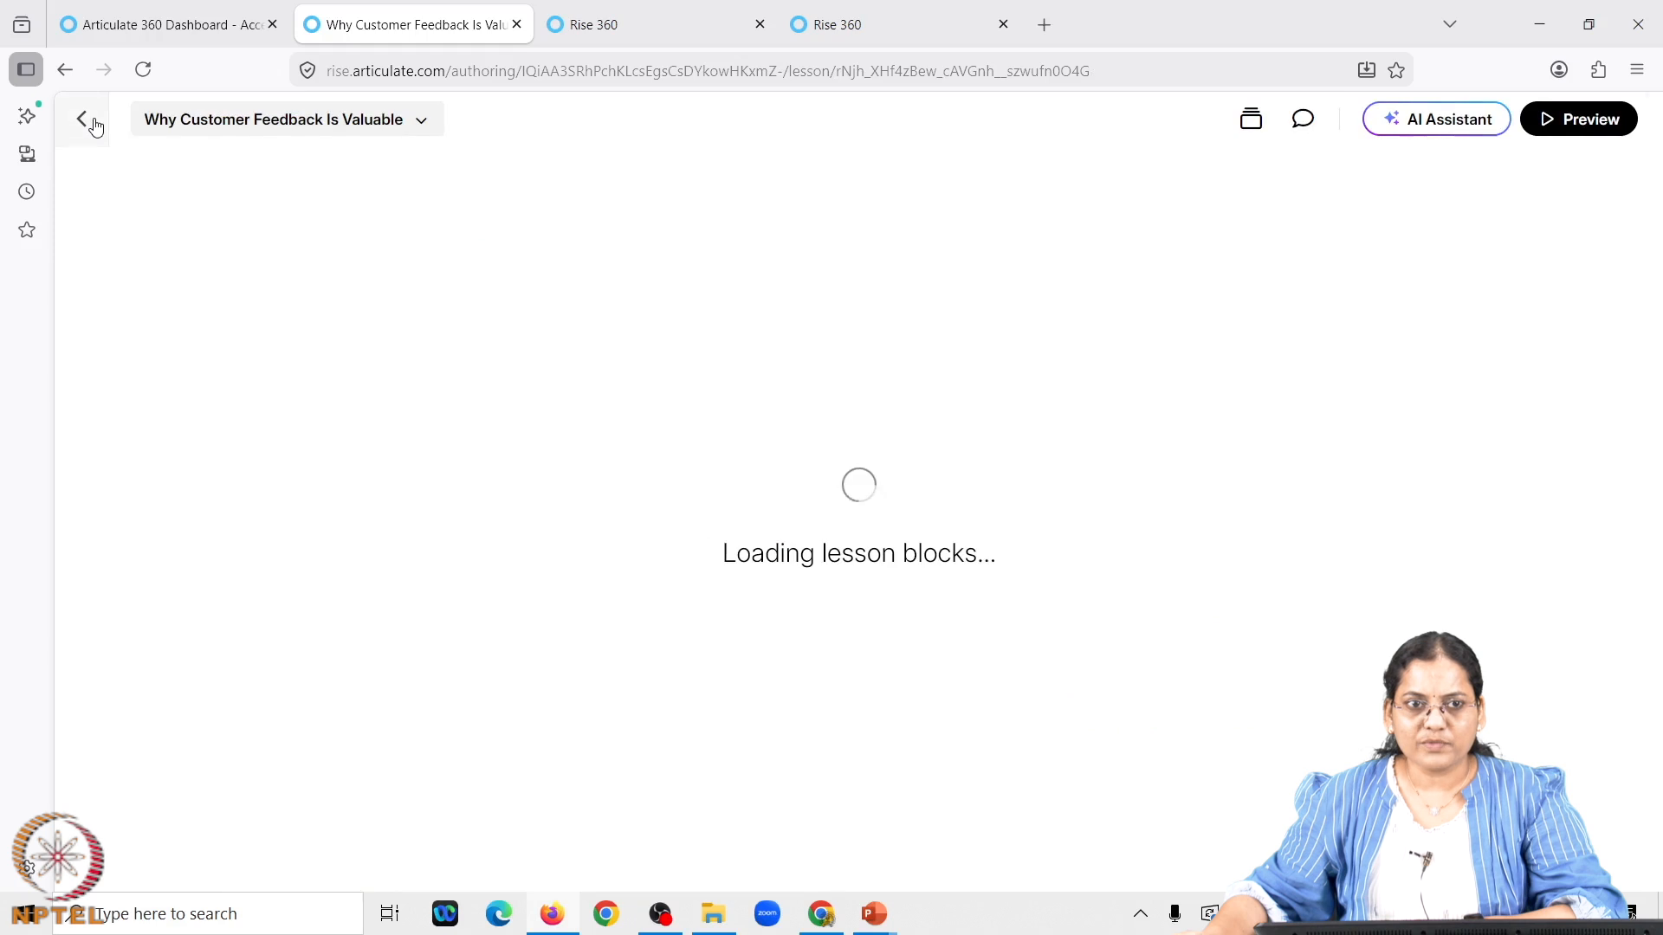
click(92, 122)
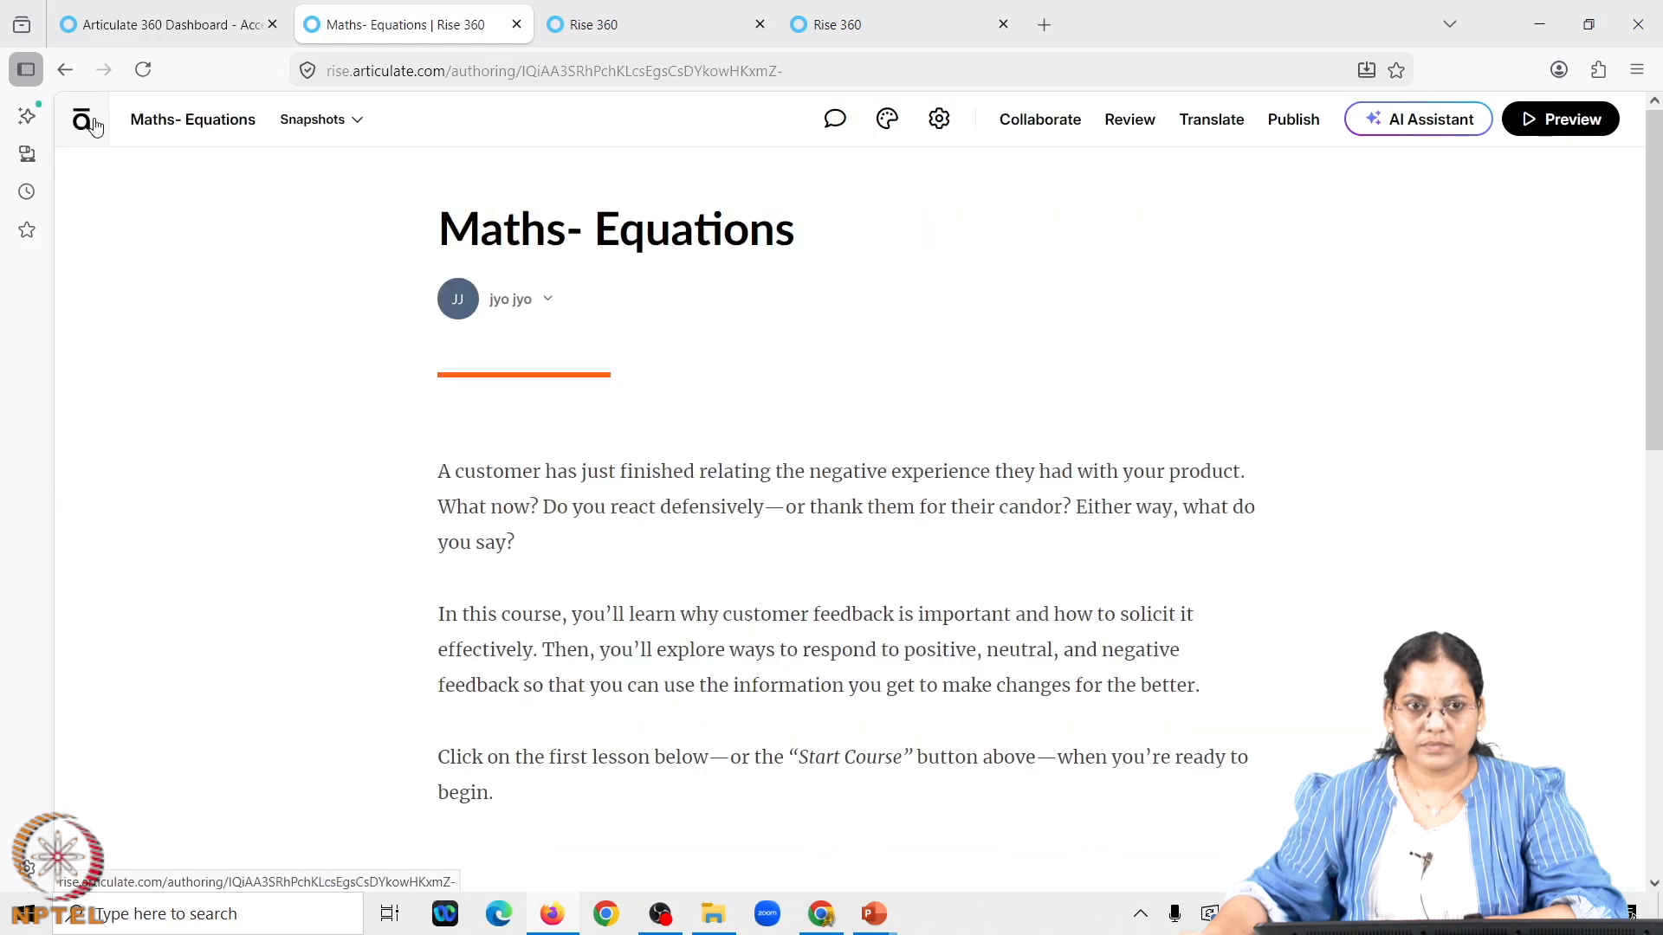
click(95, 126)
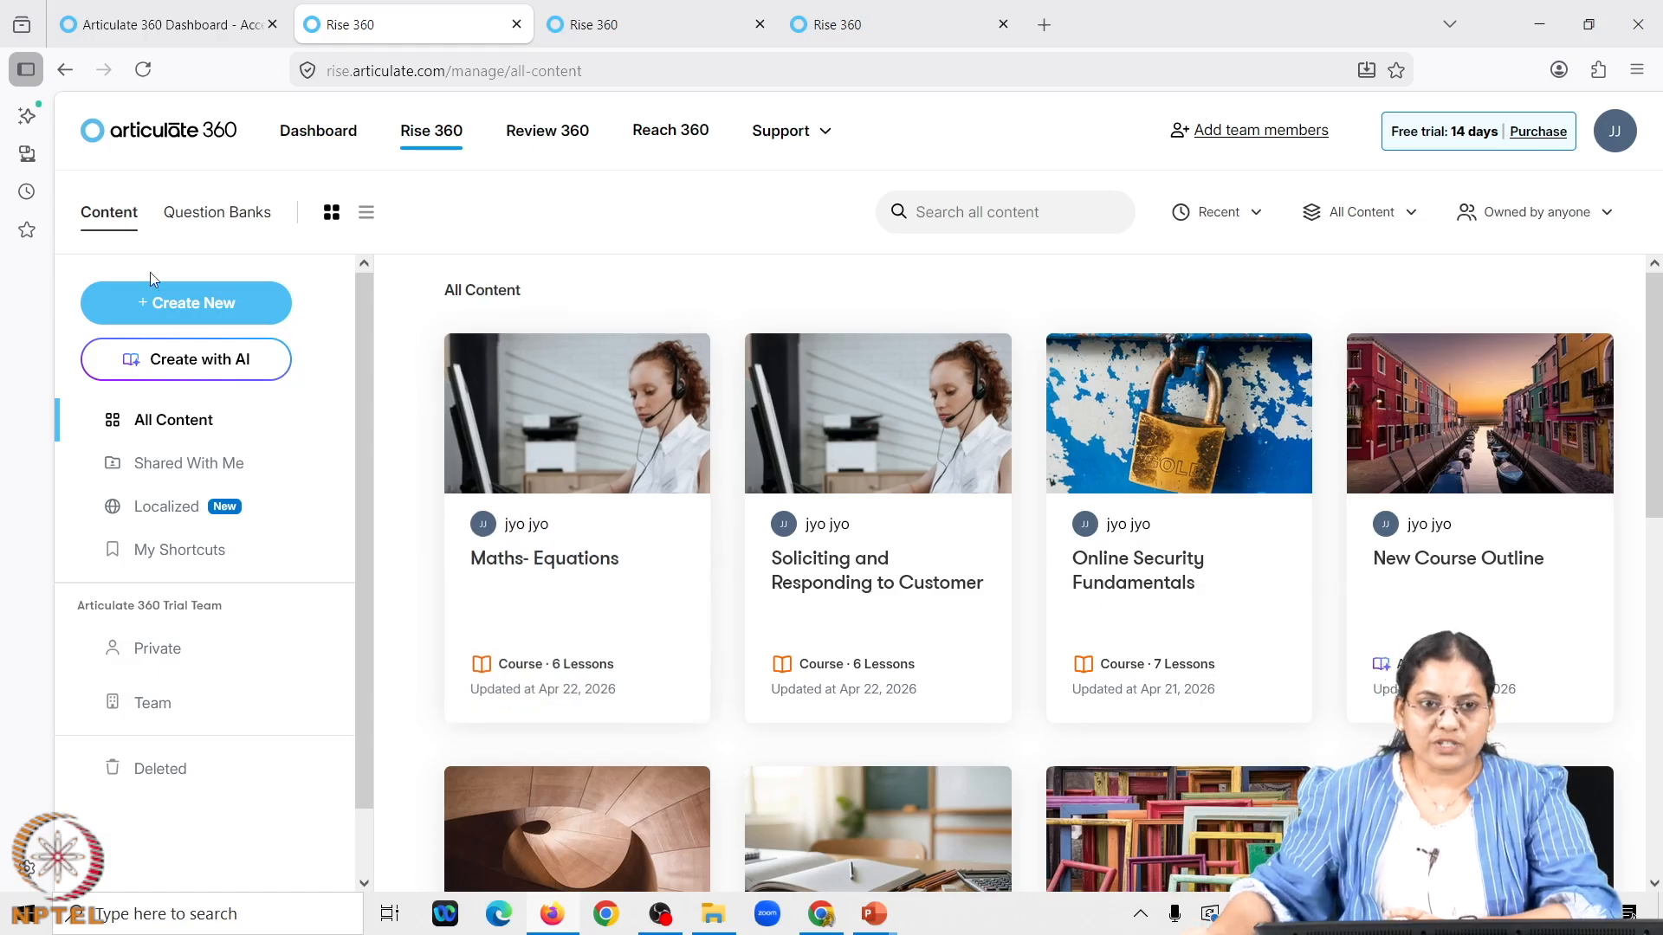
click(197, 361)
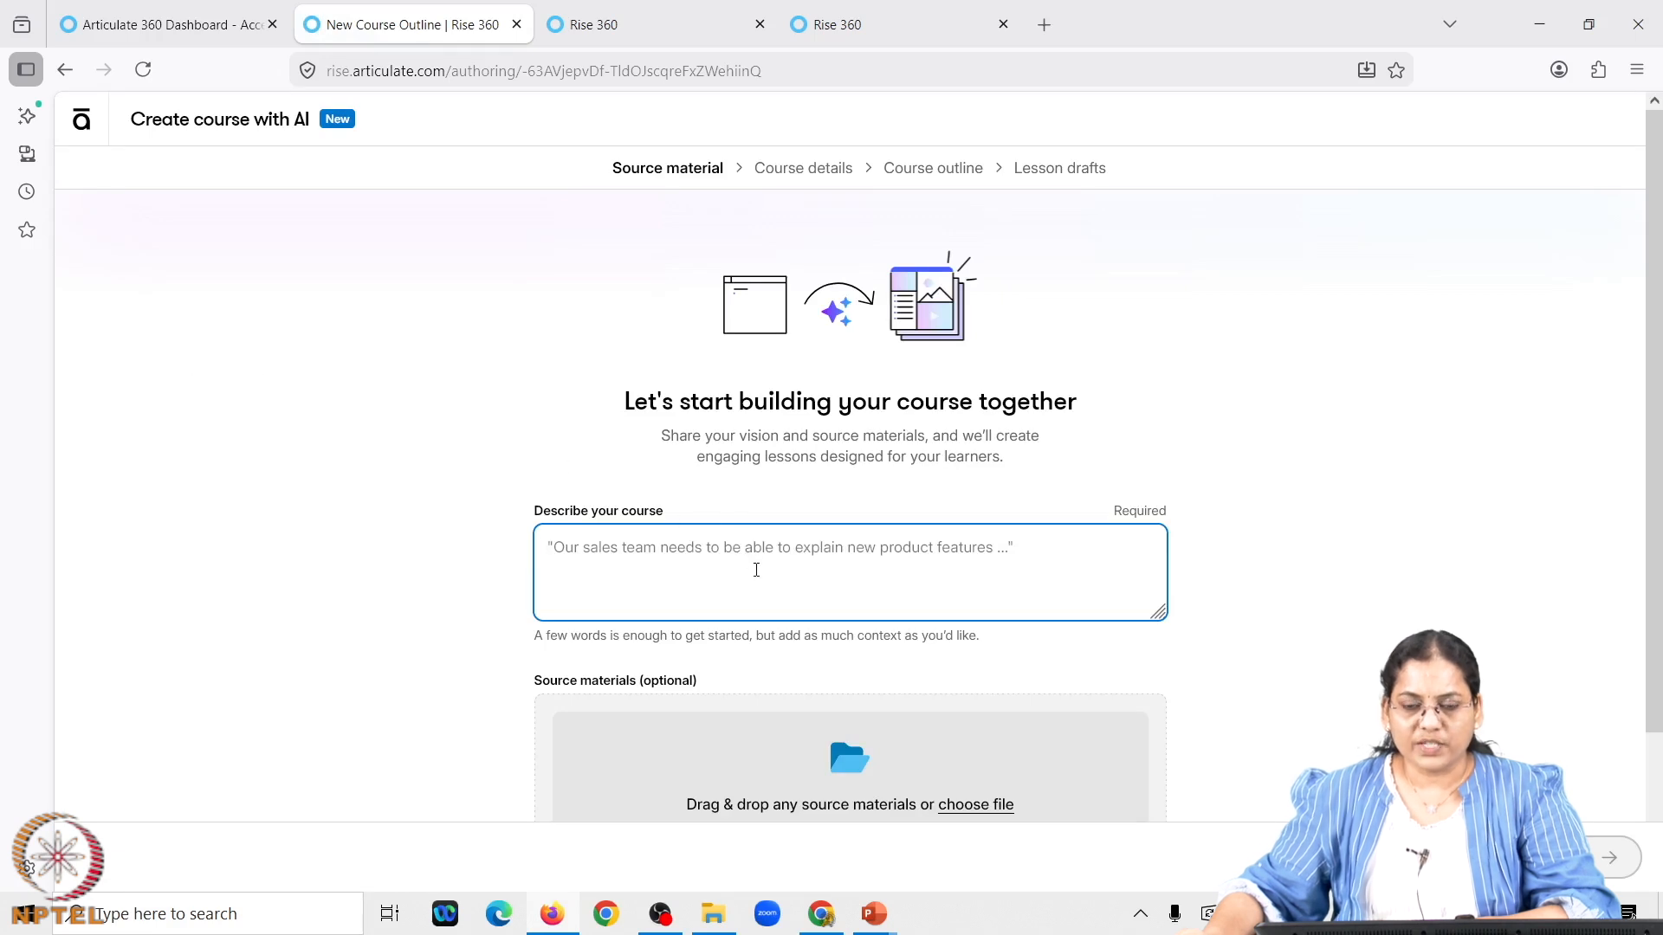
Look over the course description and source material options, and activate the field for reference text or URLs
scroll(756, 570, down, 1)
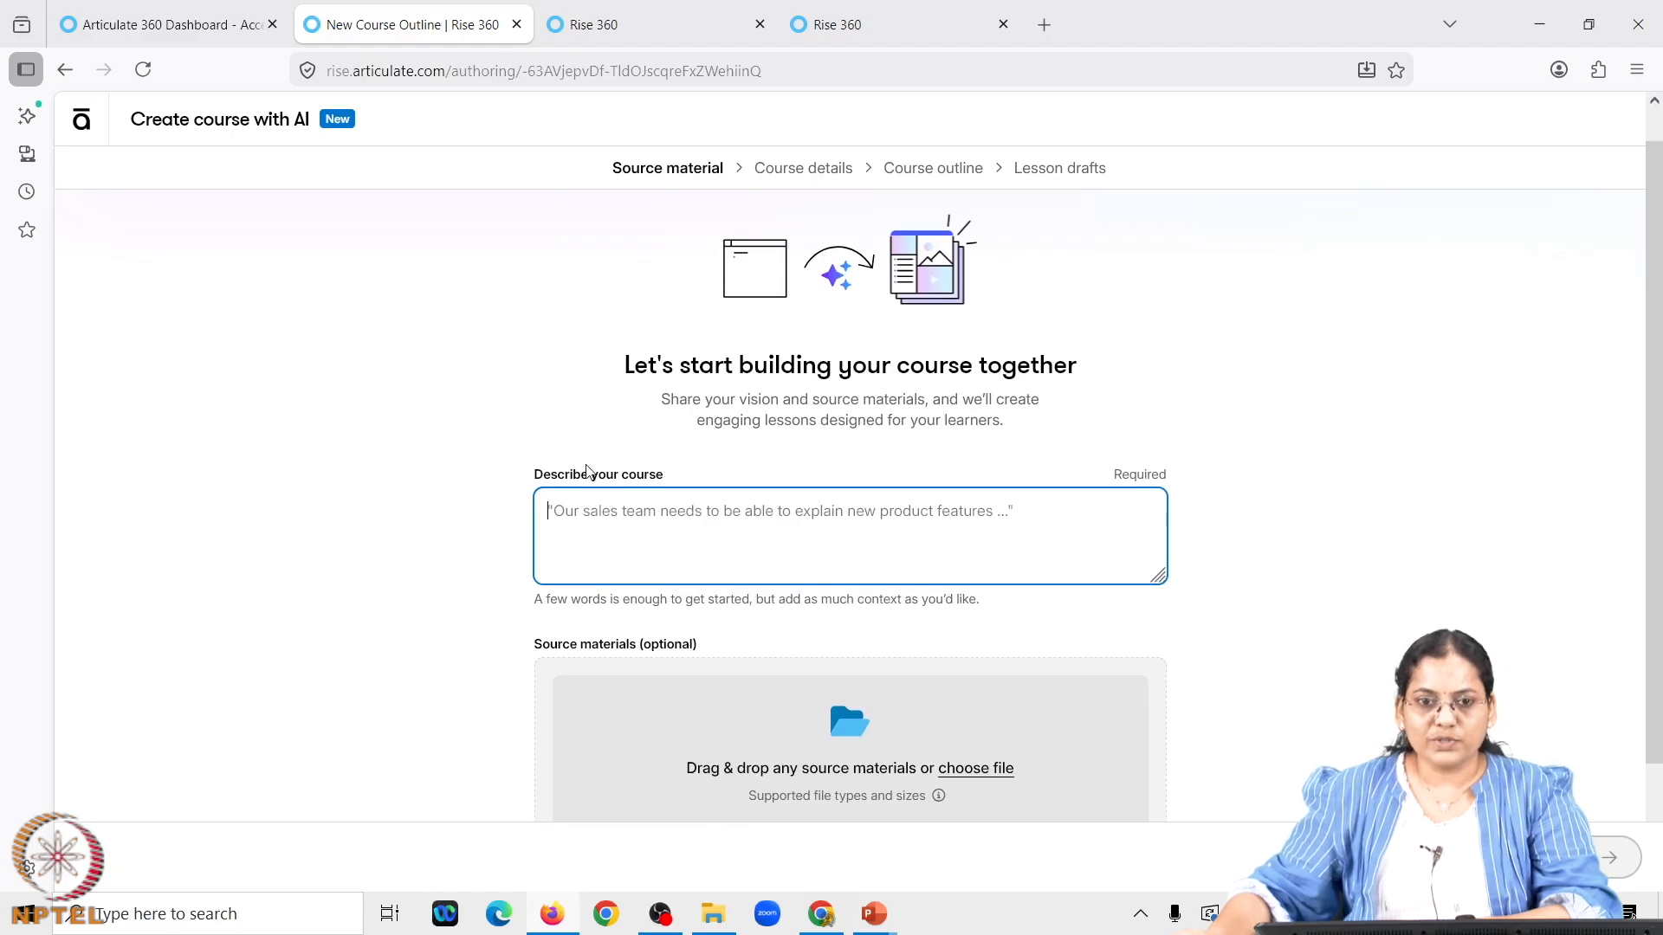
scroll(697, 537, down, 3)
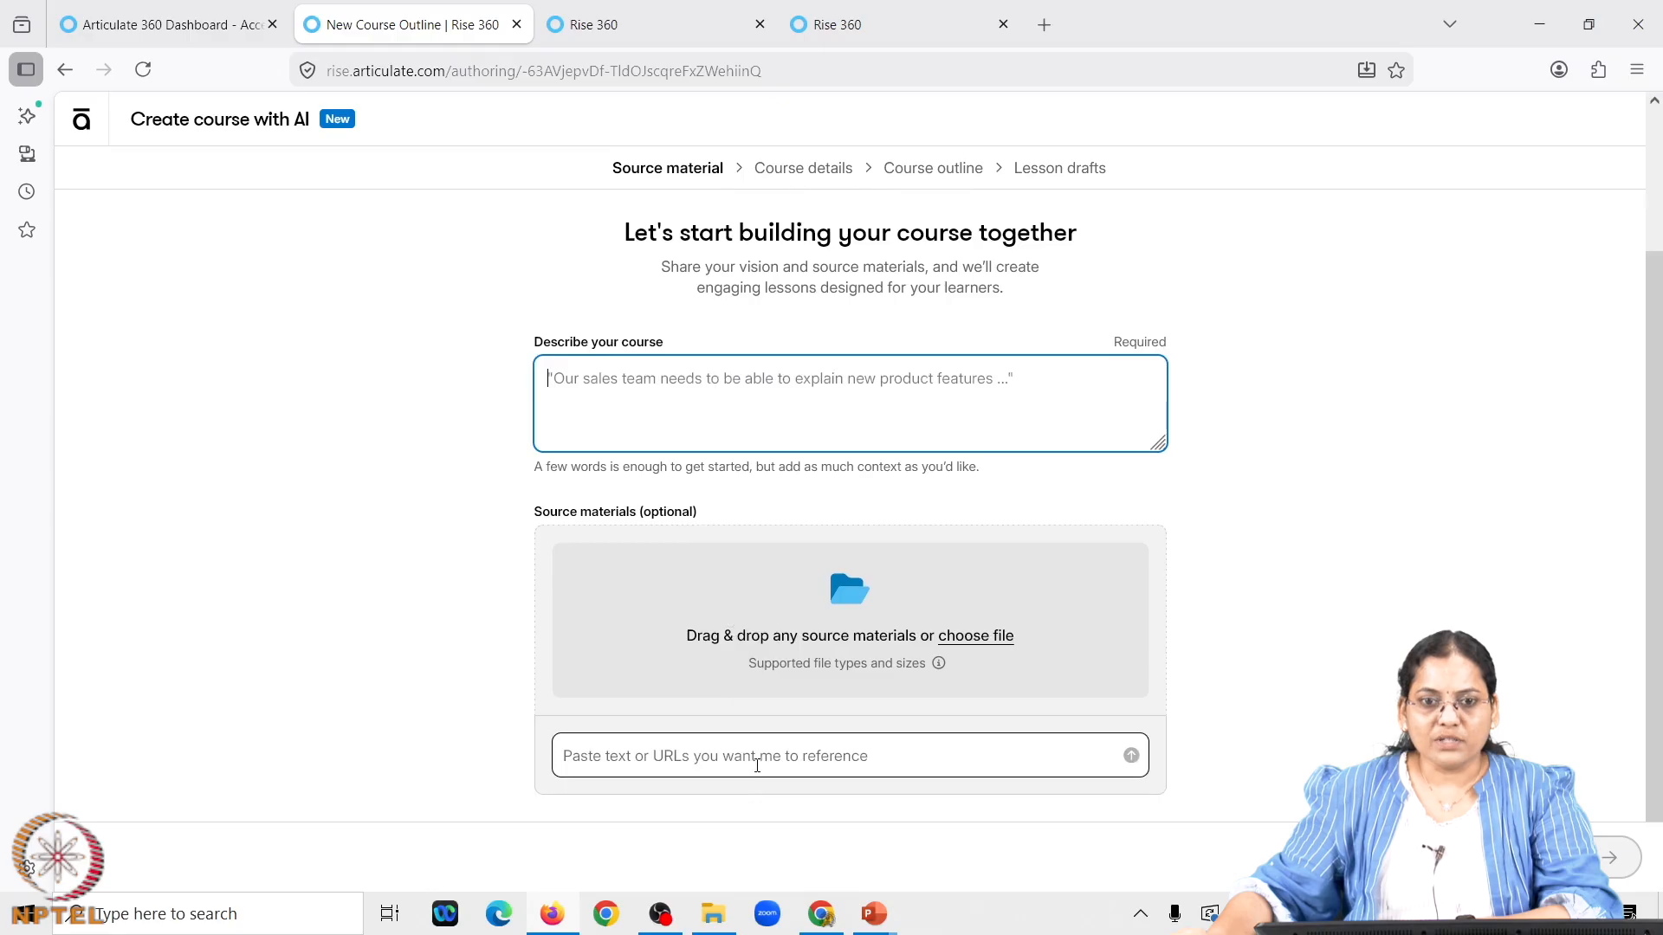
click(758, 763)
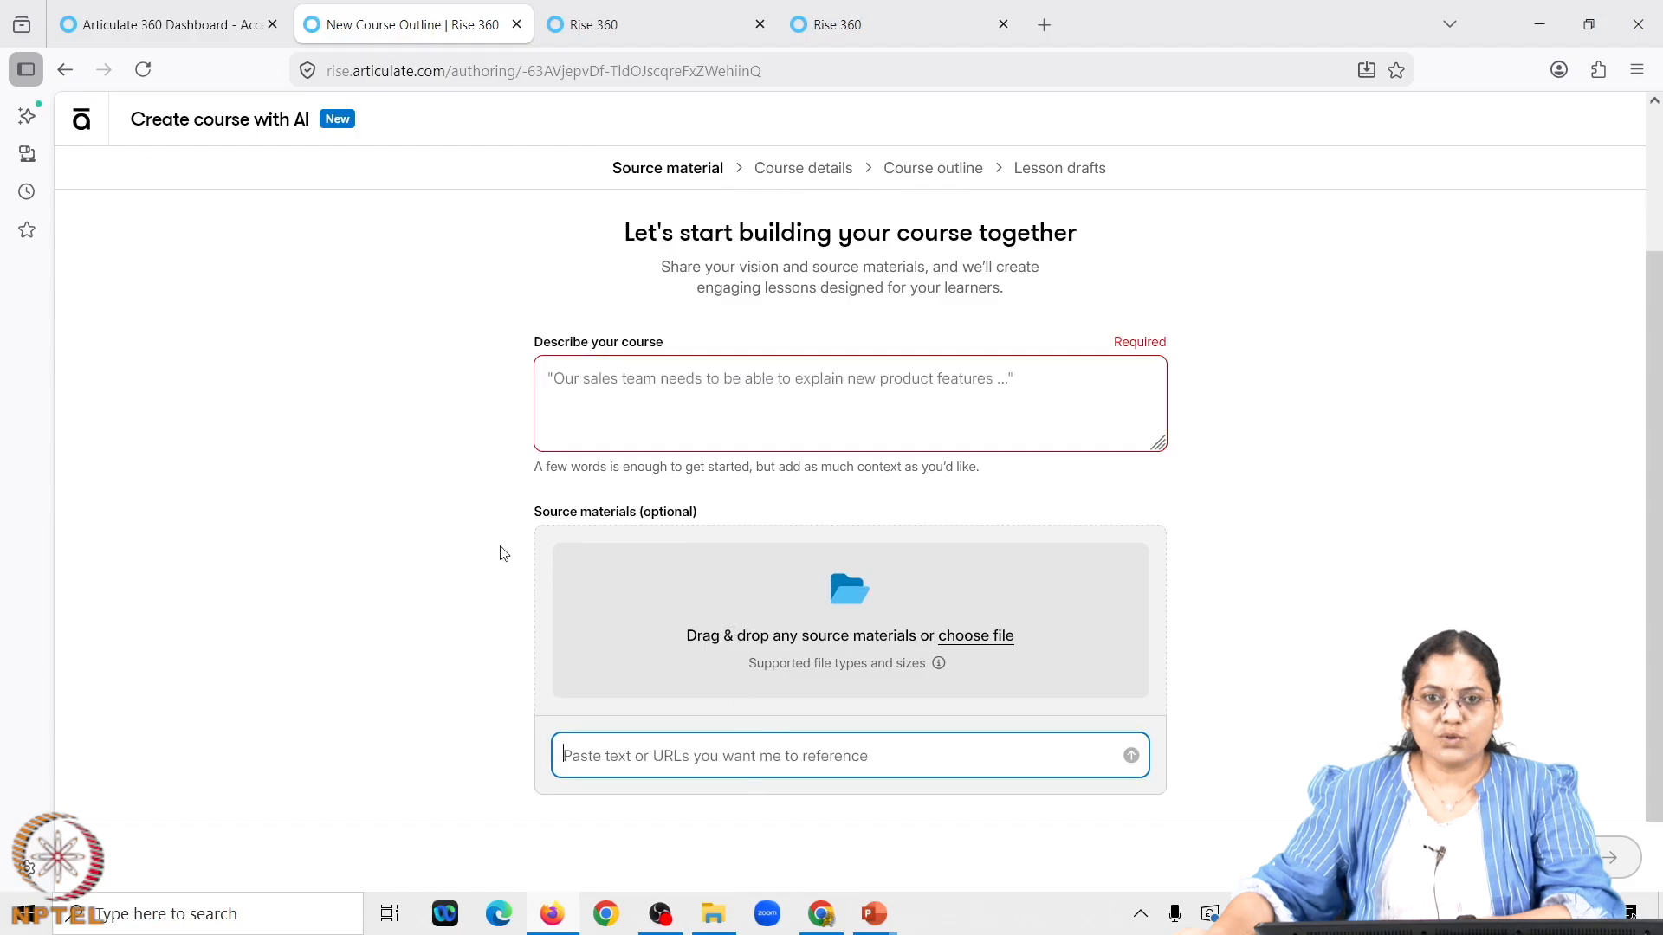
Search the web for "ncert books" in a new browser tab and open NCERT's Textbooks PDF (I-XII) page
click(1046, 26)
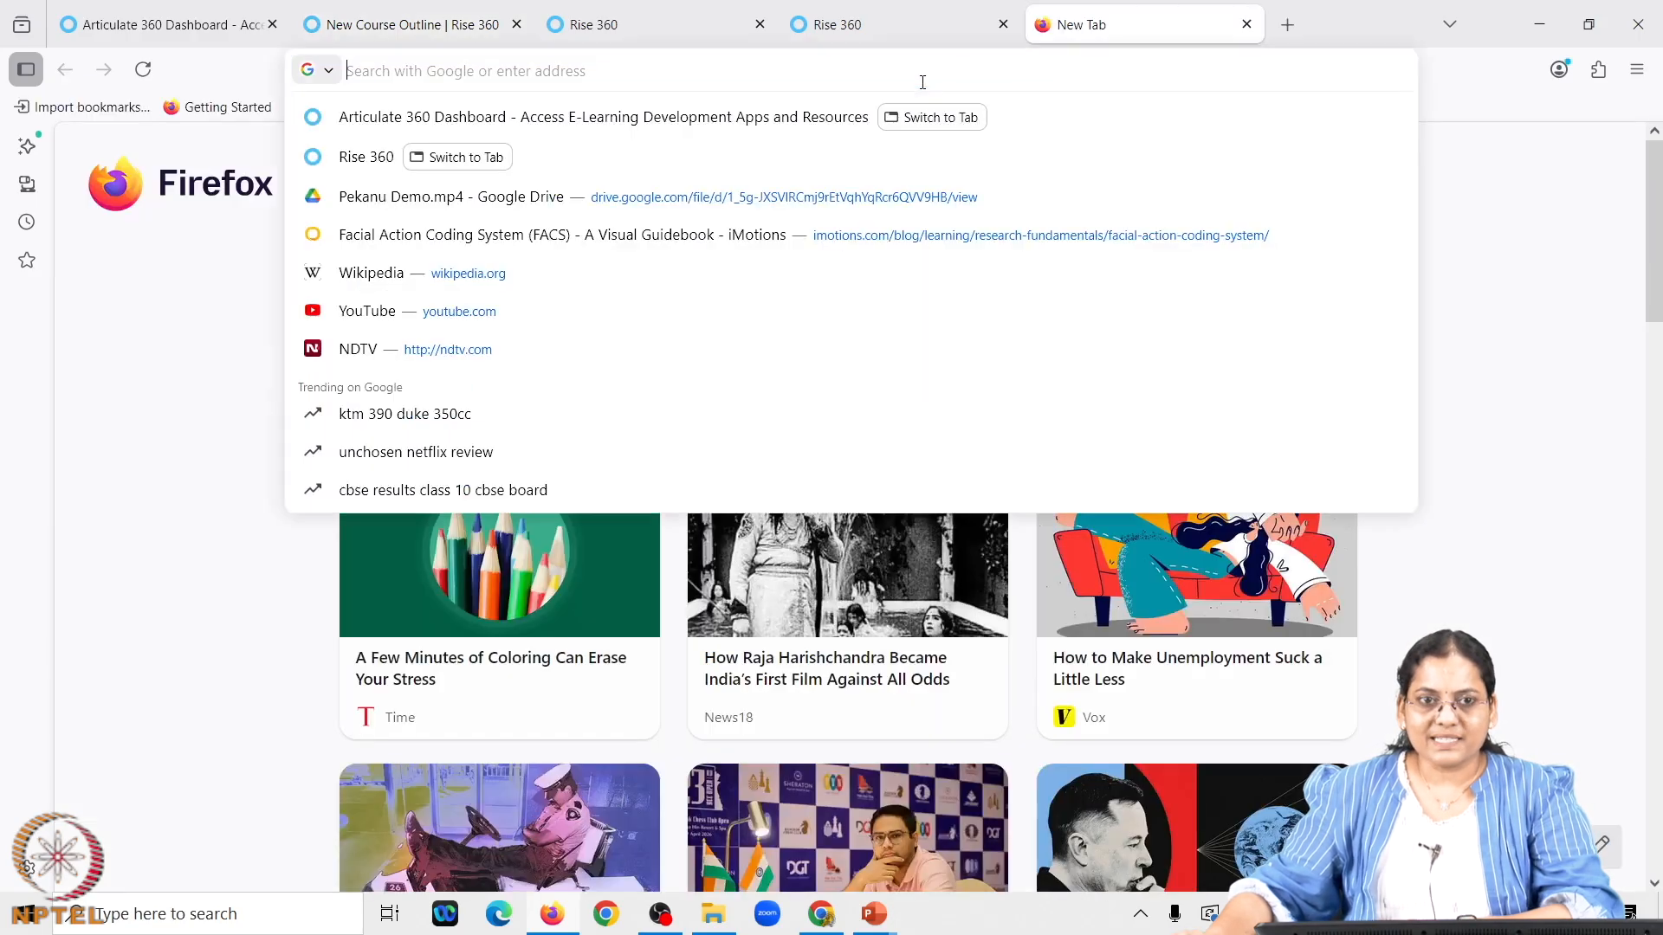
click(924, 80)
mouse_move(405, 43)
text(ncert)
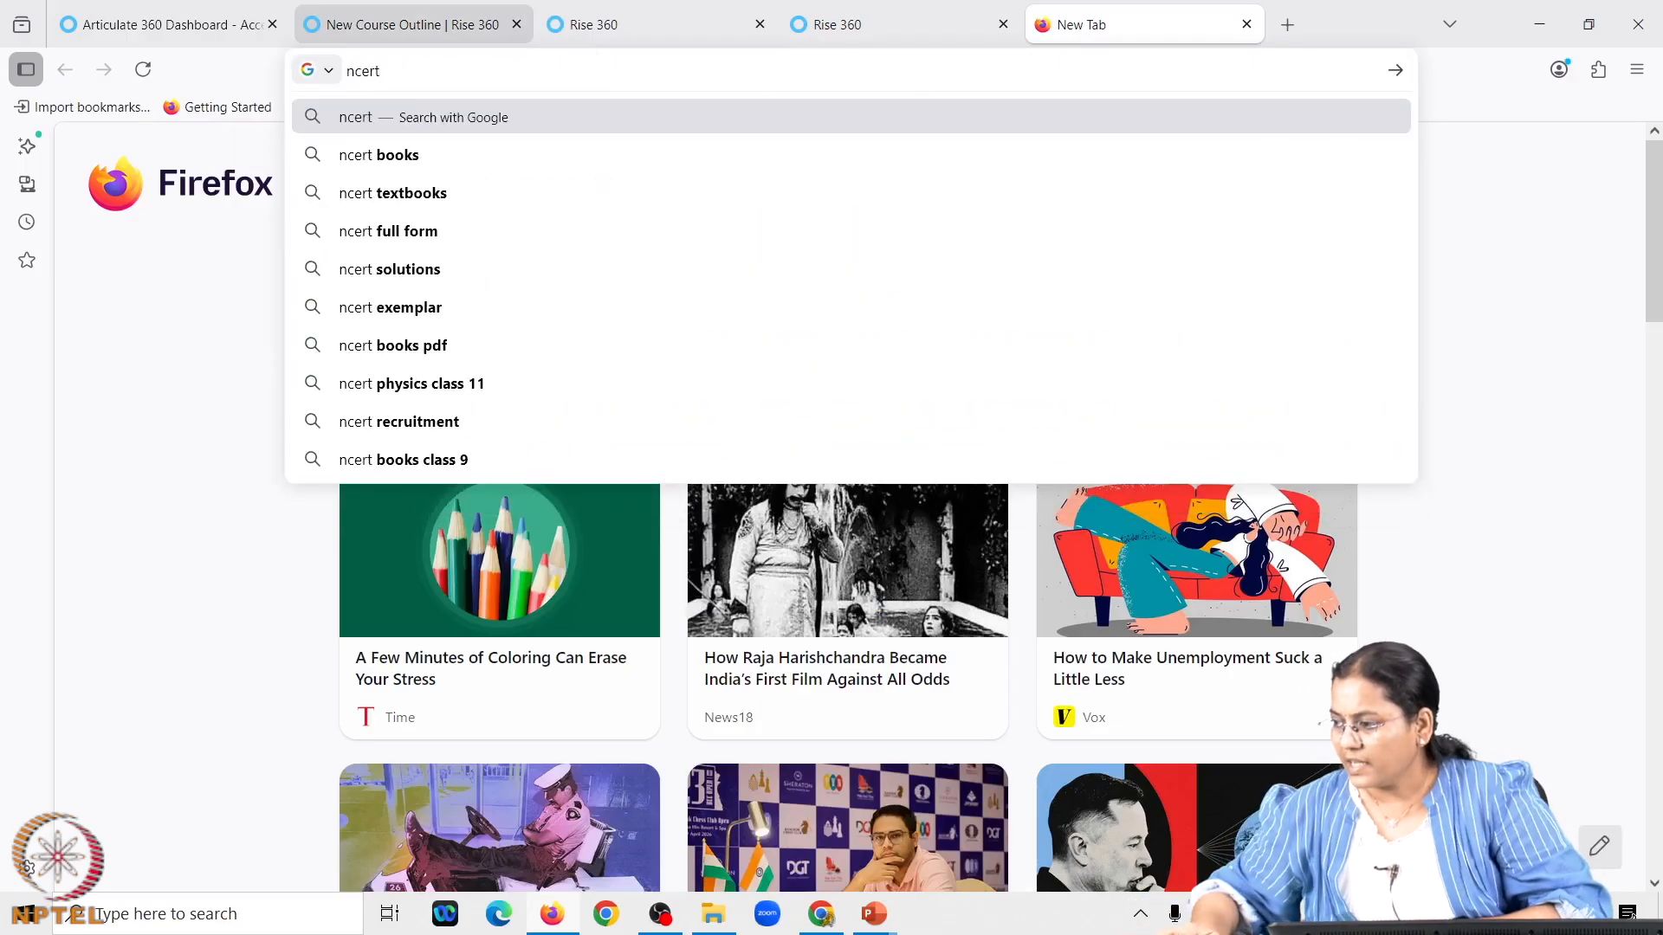
click(412, 154)
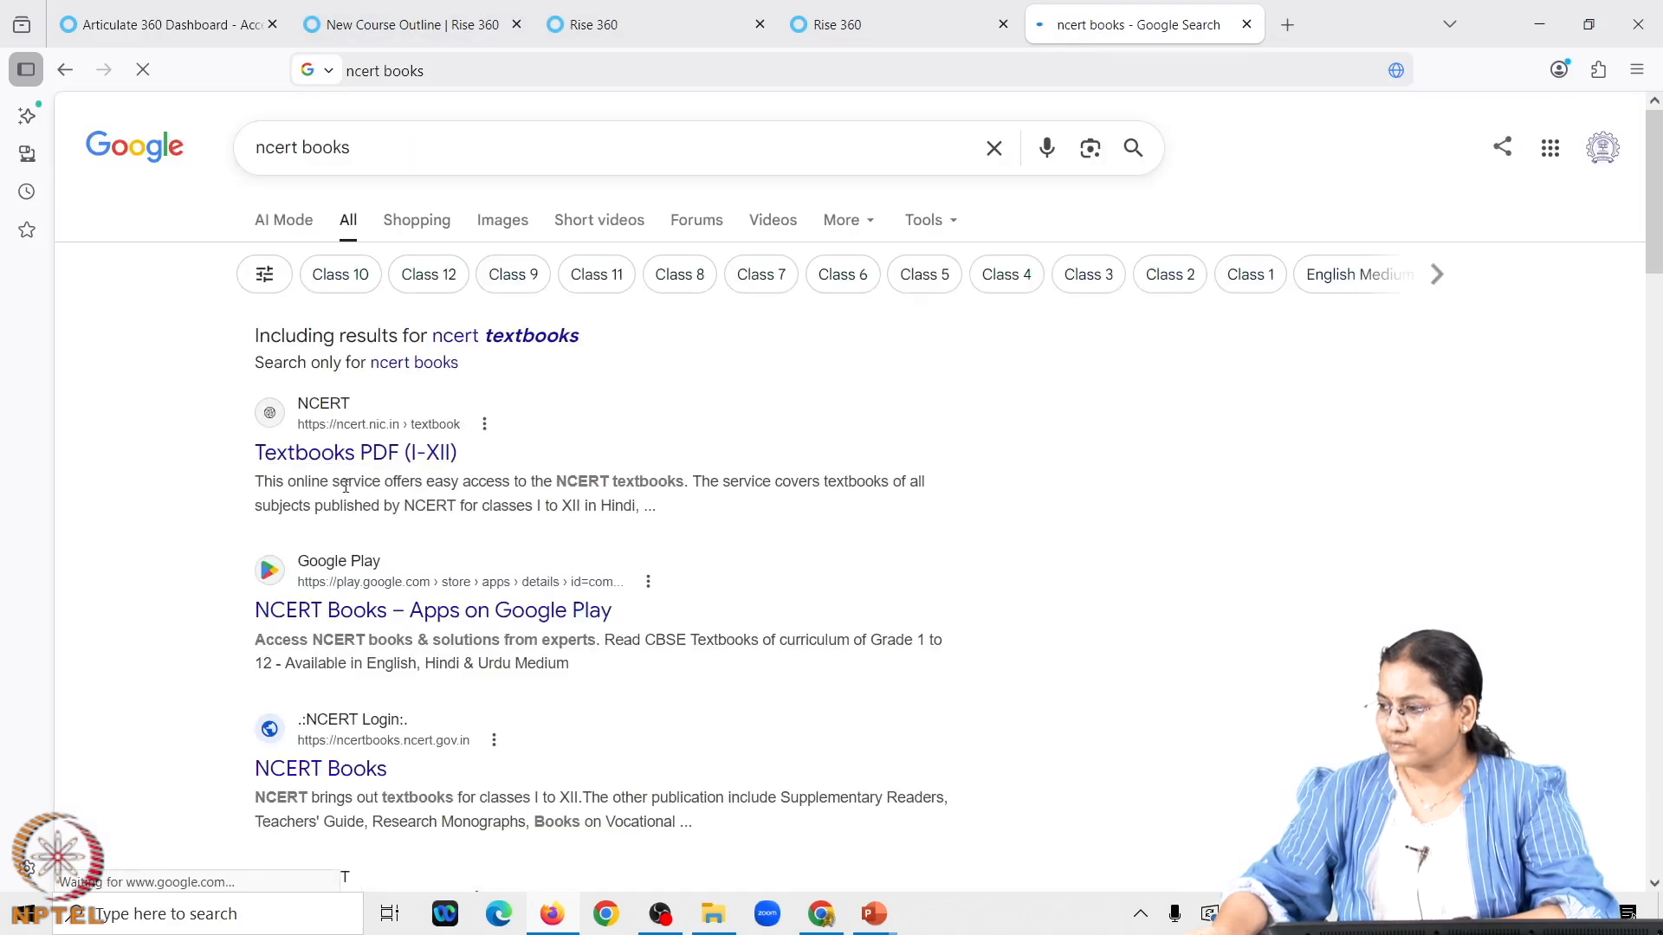
click(353, 454)
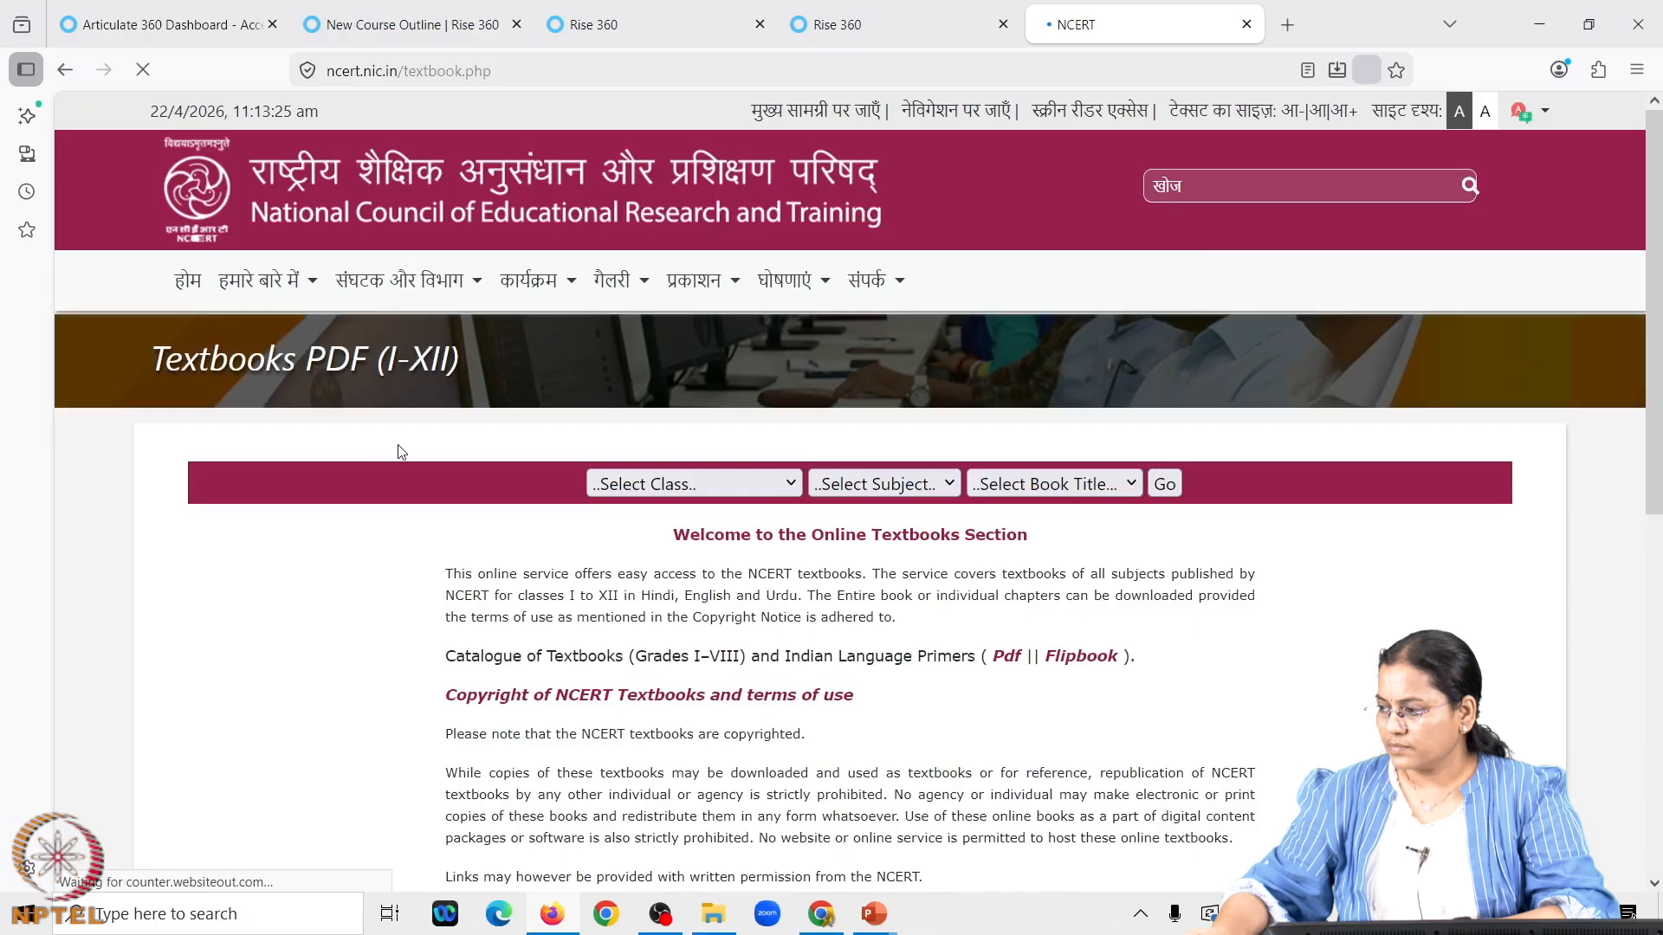
Choose Class VI and the subject Mathematics, and look through the book titles on offer
click(781, 486)
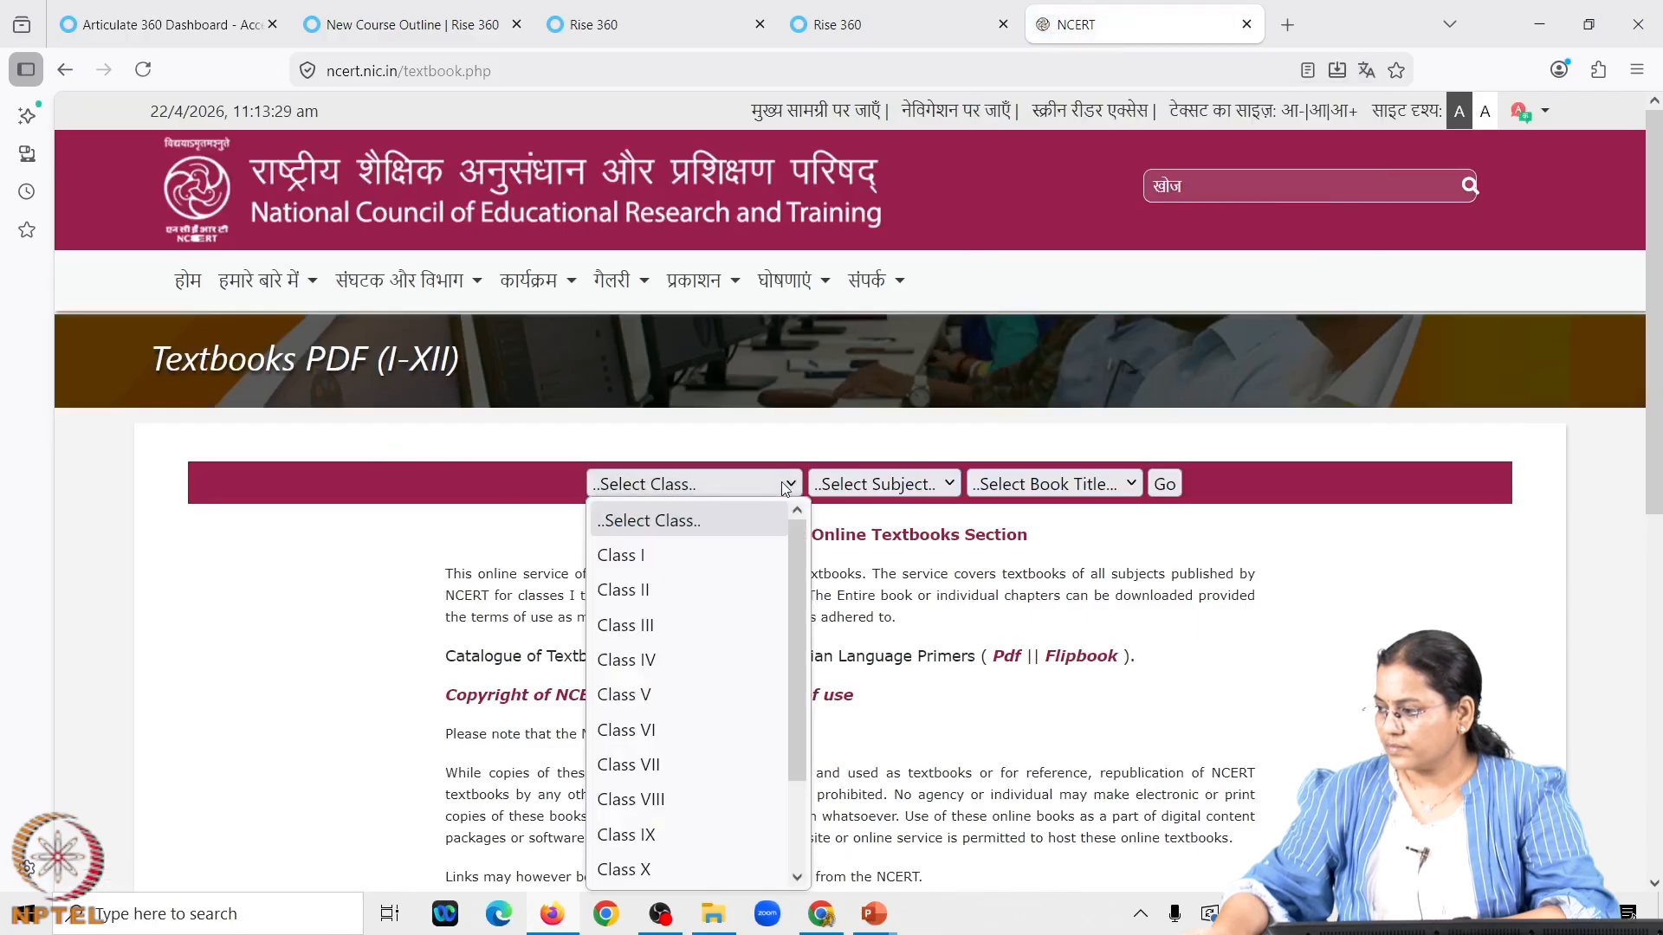
click(637, 734)
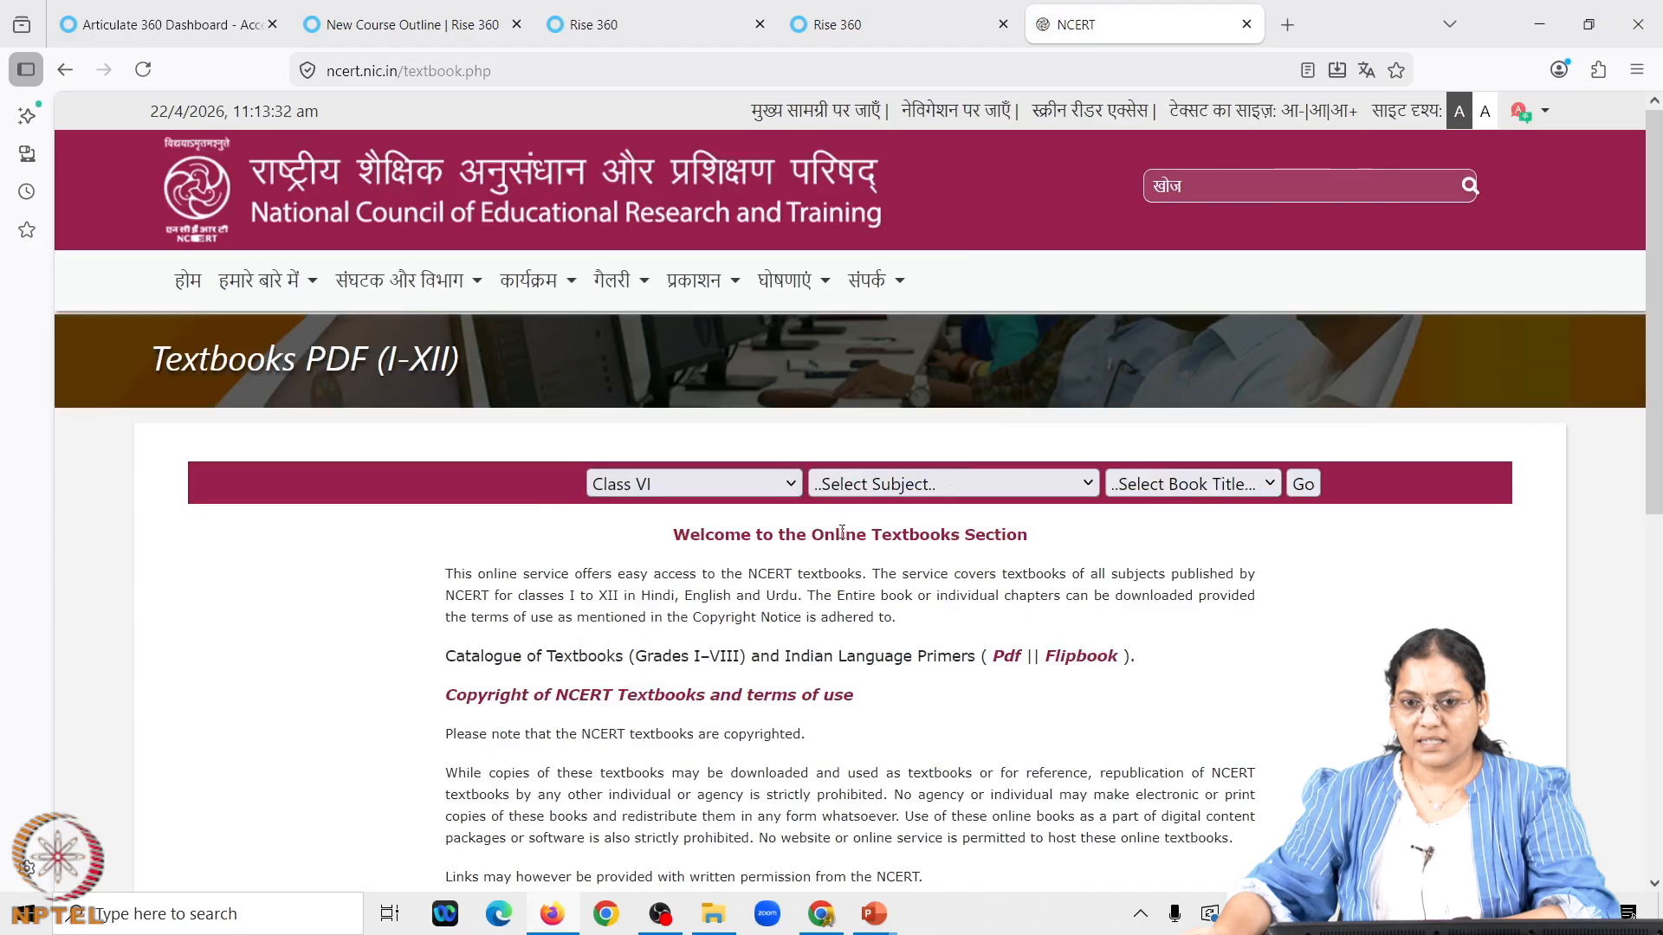
click(955, 493)
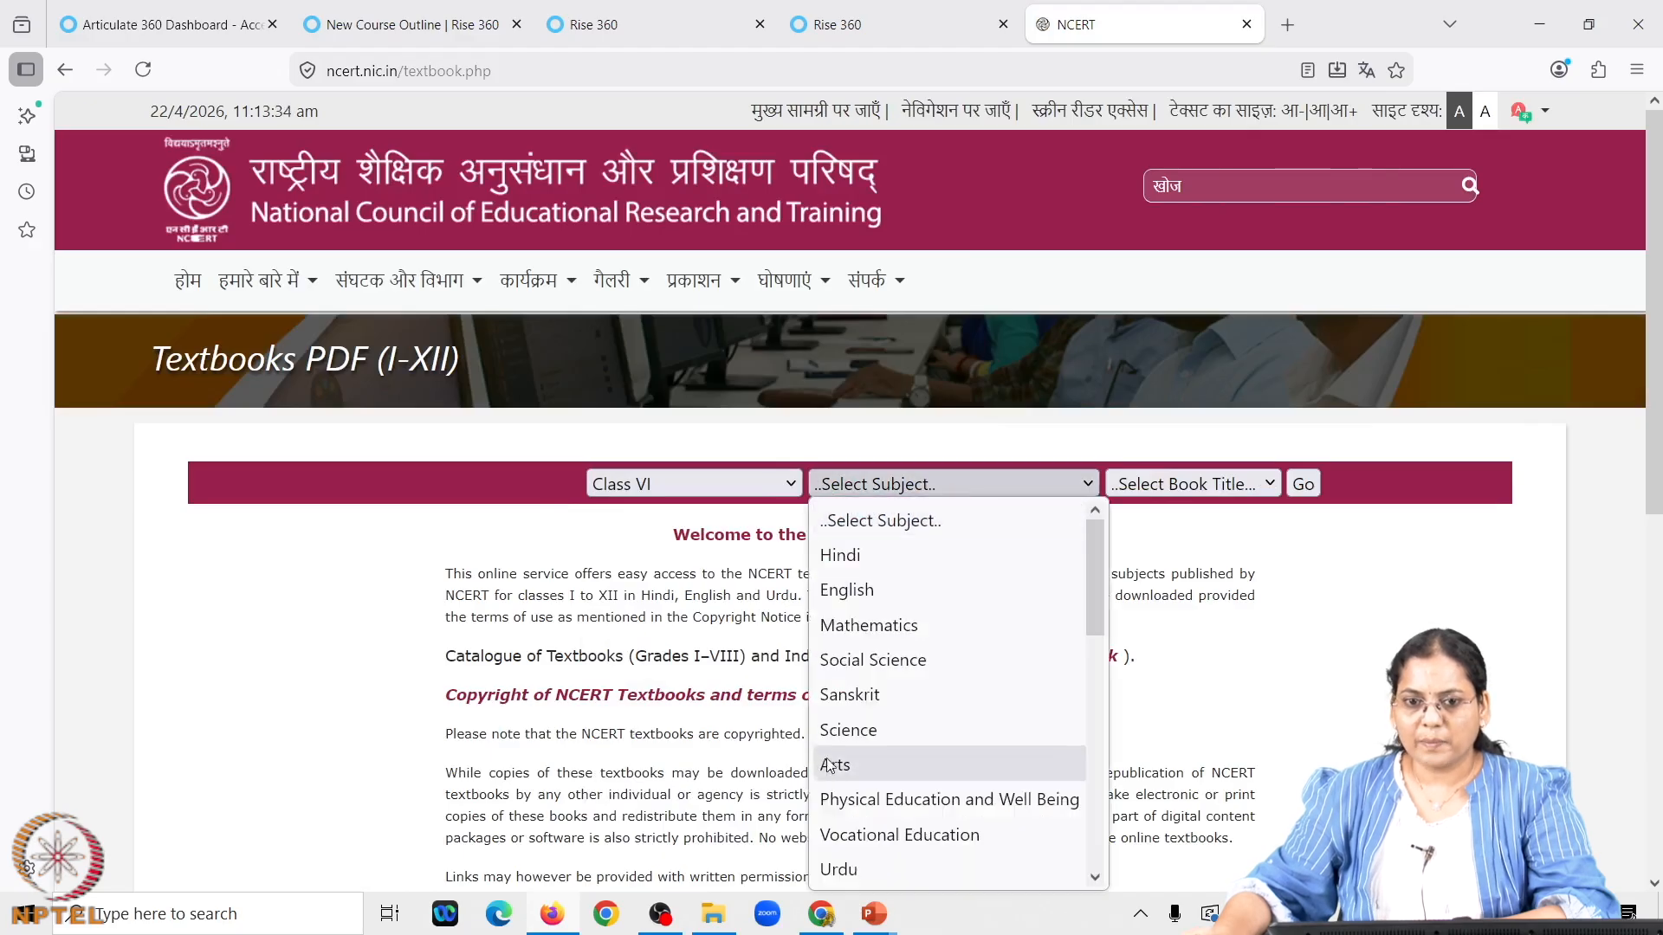
click(849, 636)
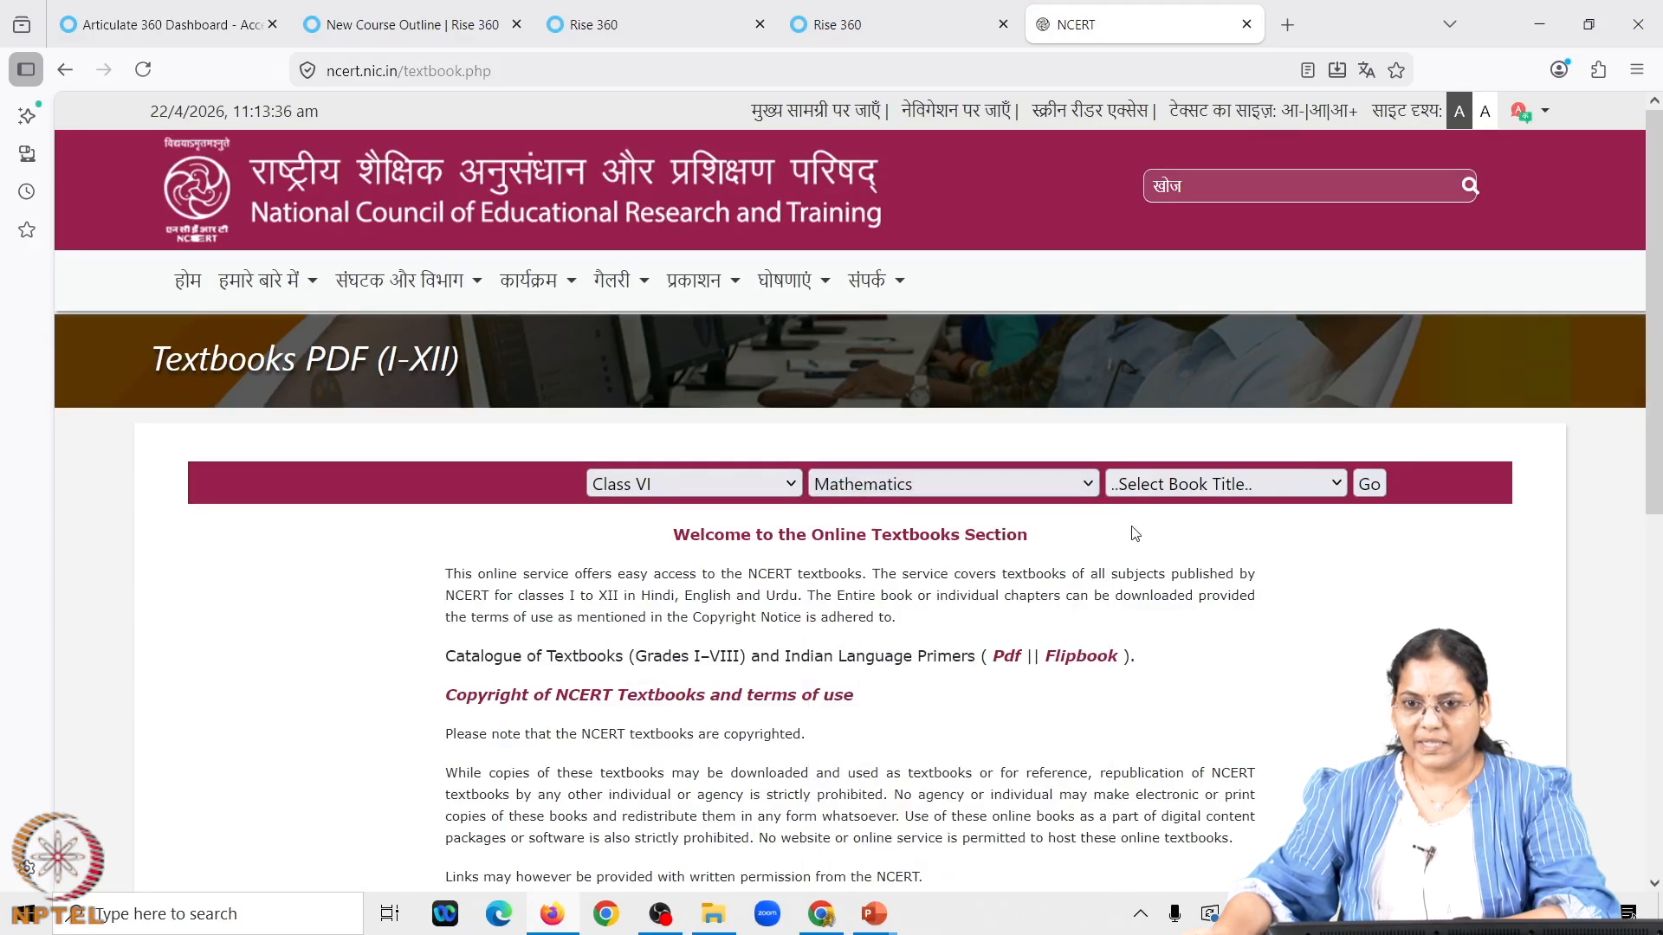
click(1334, 488)
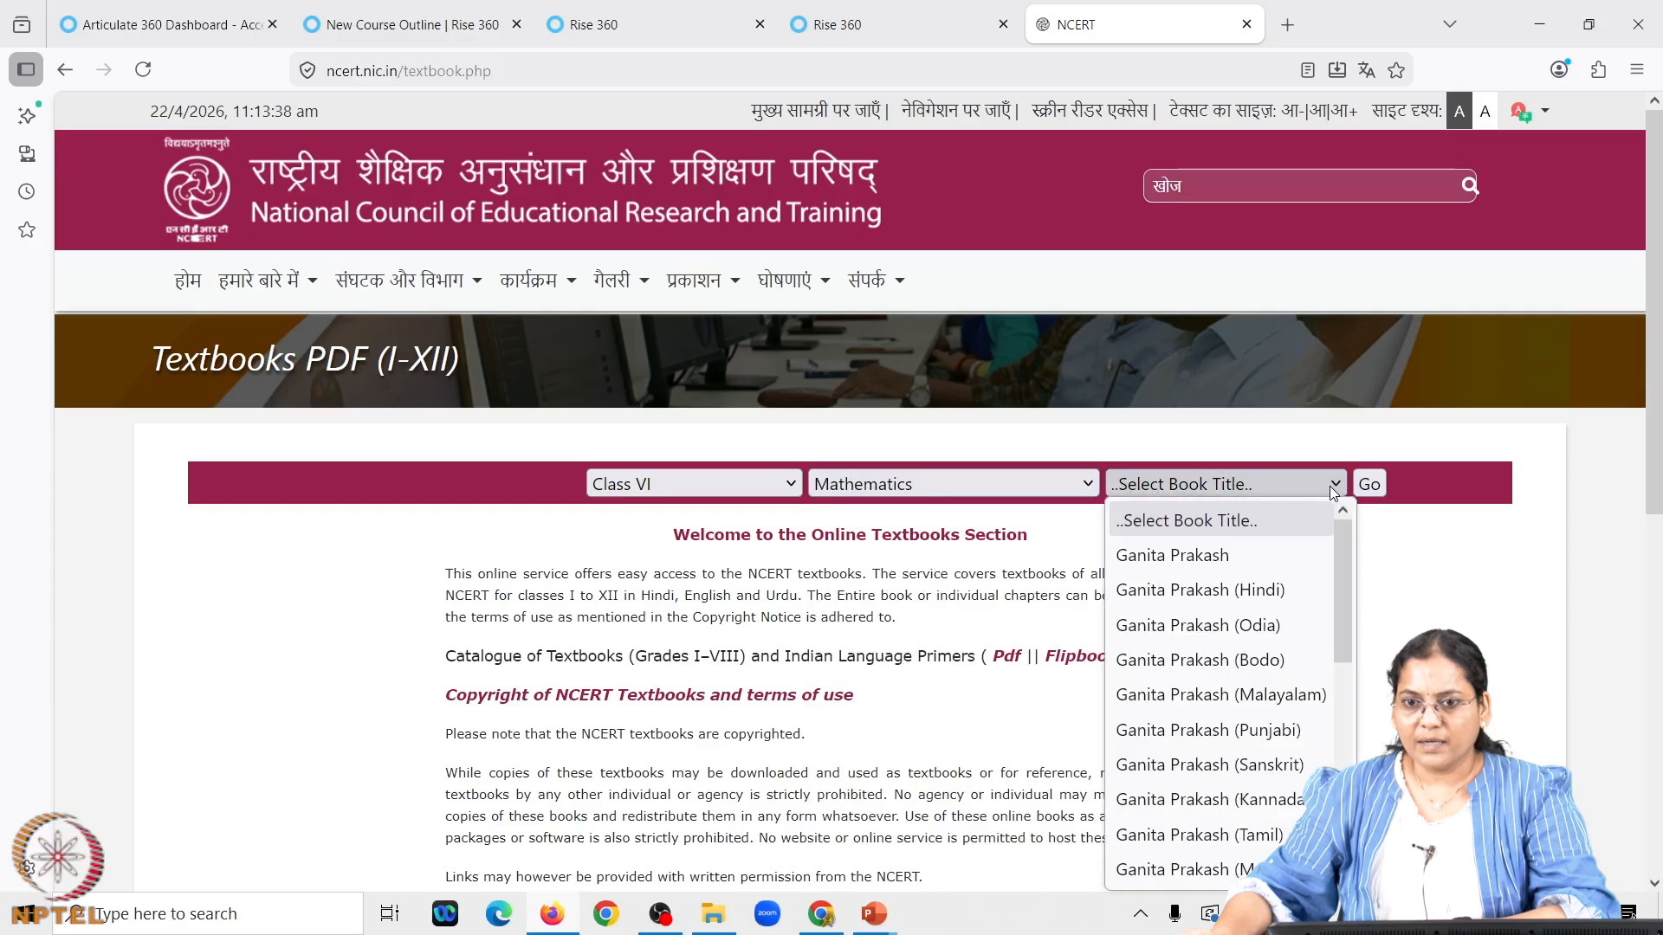
scroll(1282, 658, down, 3)
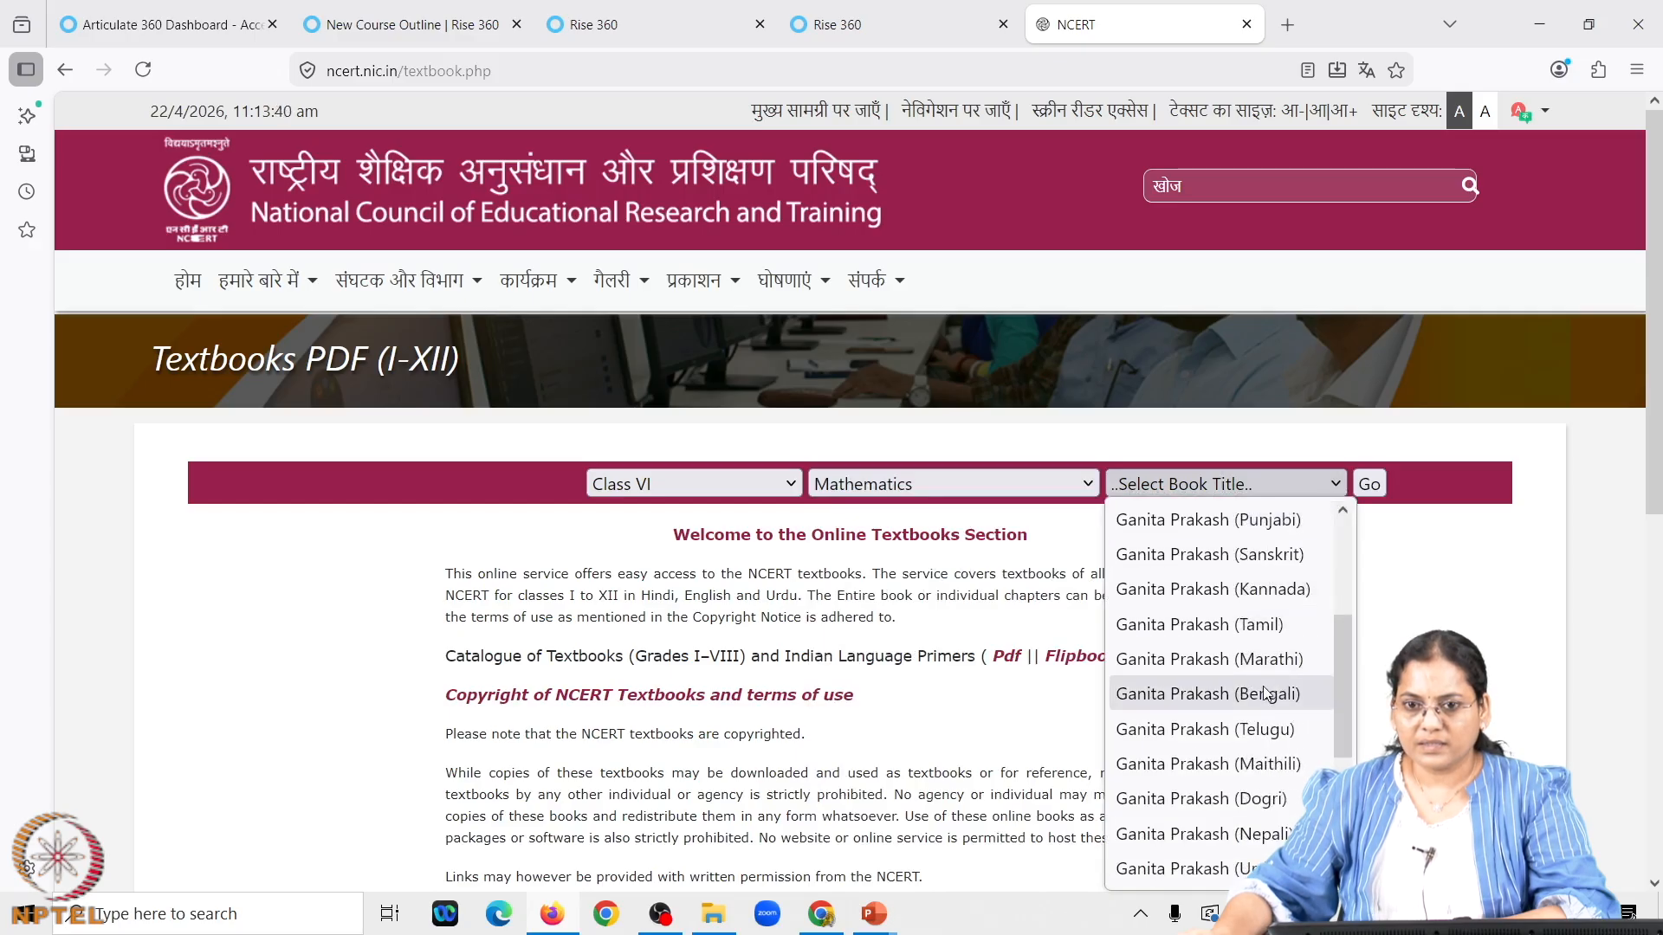
scroll(1266, 693, down, 1)
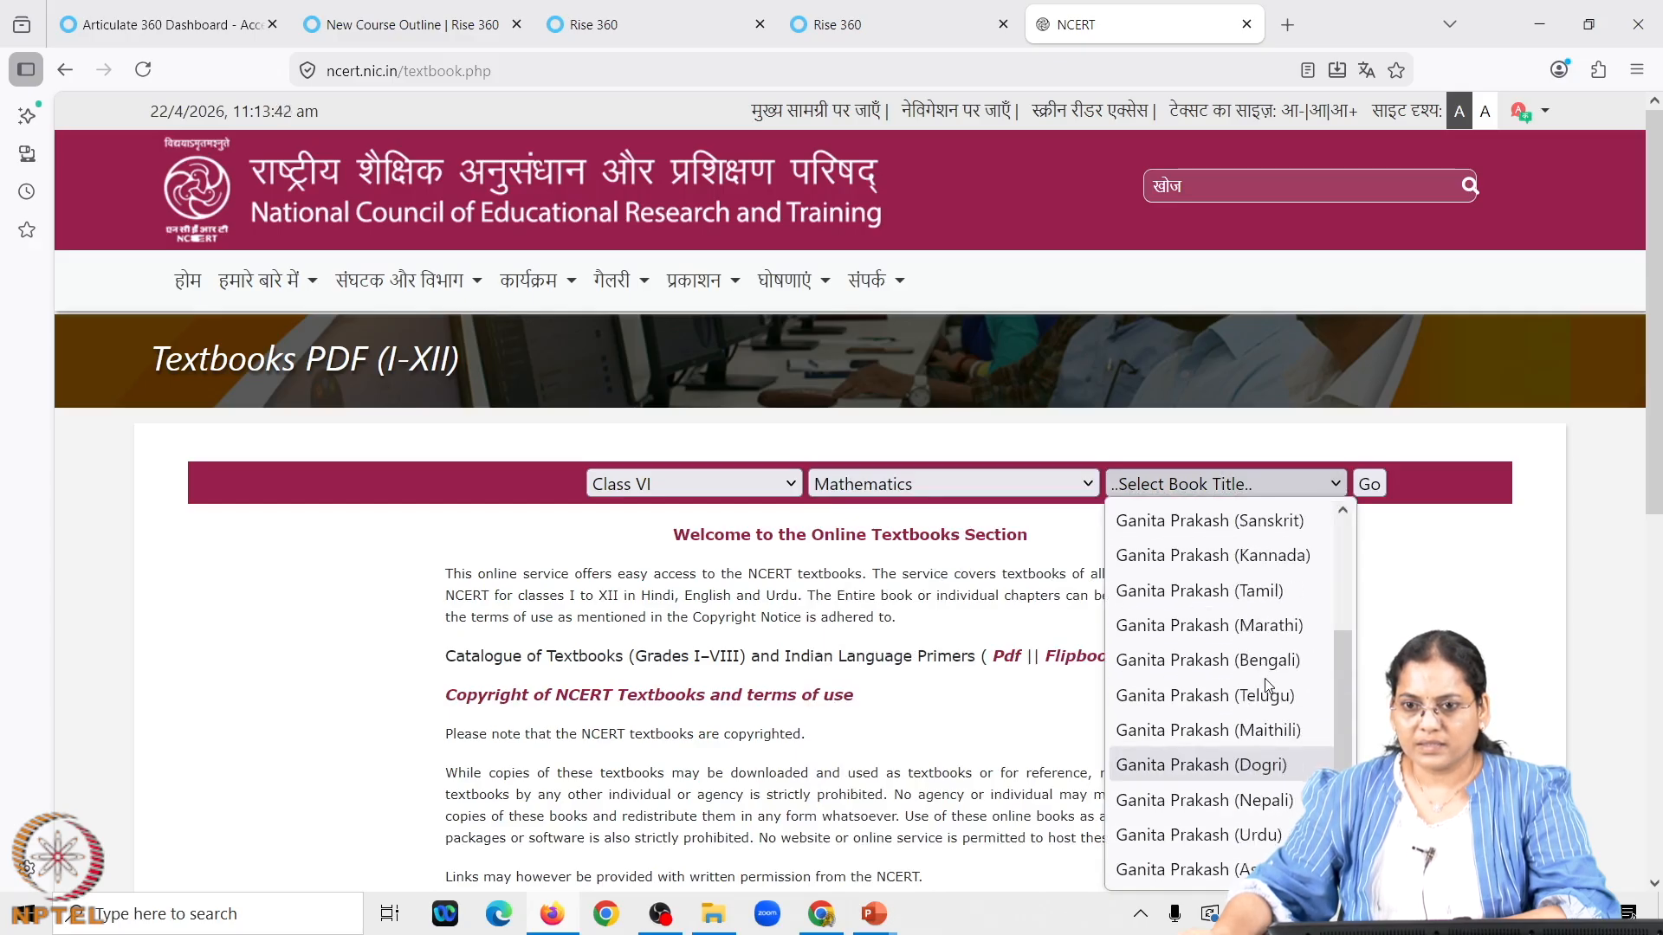
scroll(1266, 684, down, 3)
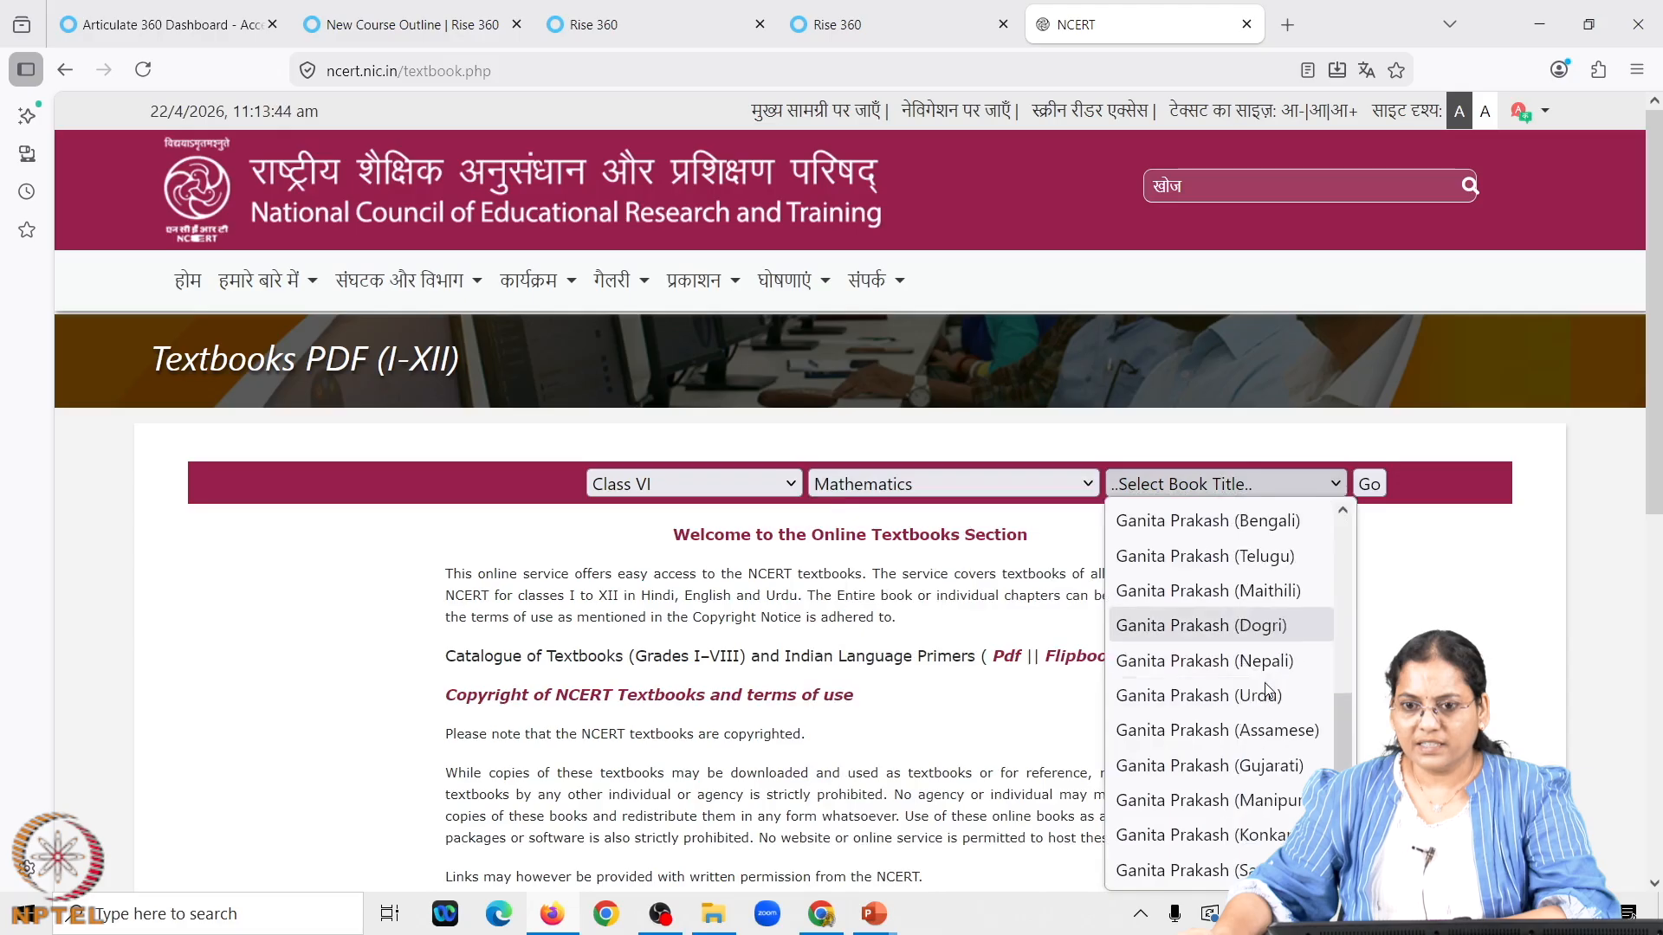
scroll(1266, 691, up, 2)
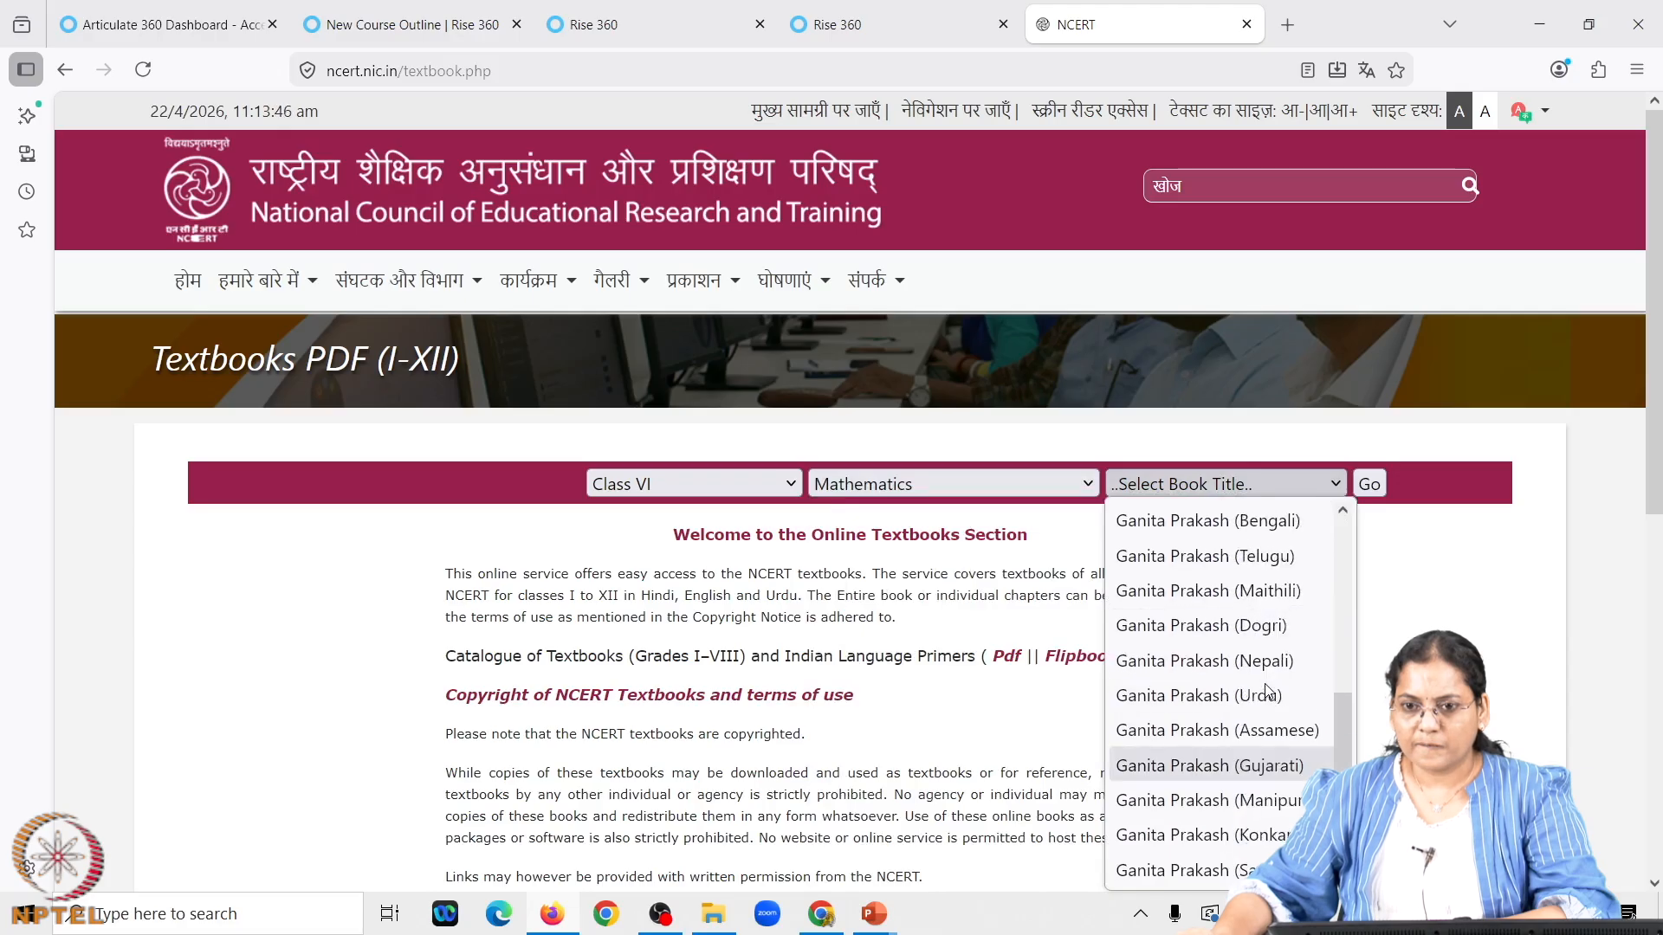
scroll(1267, 690, up, 5)
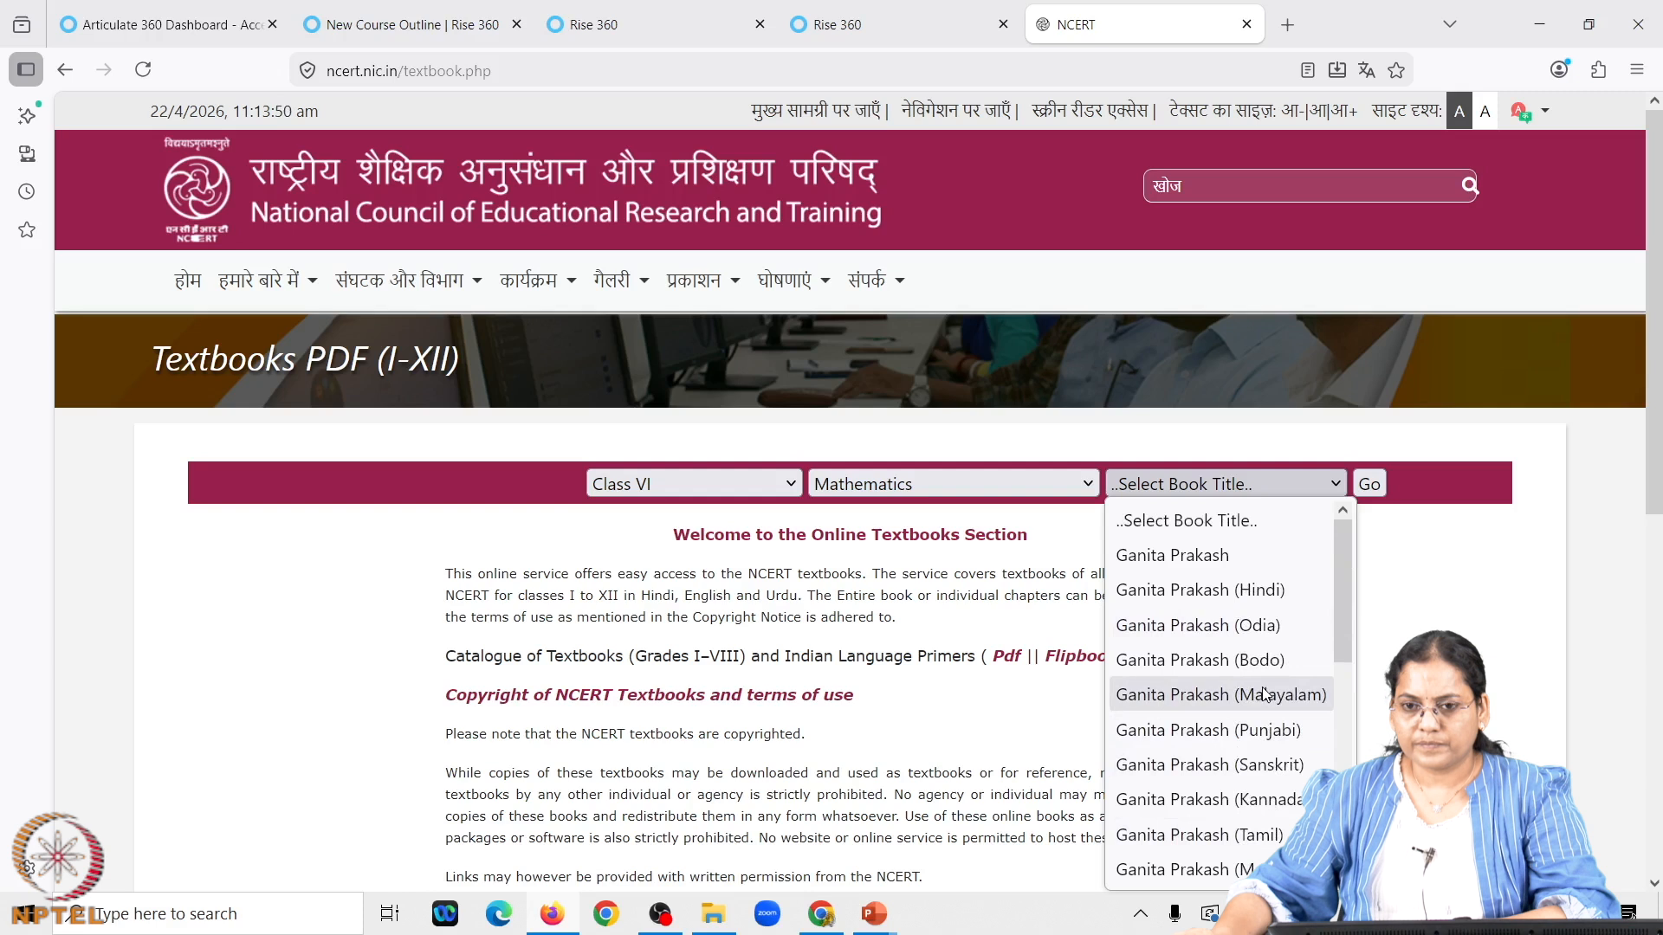
Choose Class X, the subject Mathematics and the book title Mathematics, and load that textbook's page
click(760, 487)
scroll(704, 756, down, 1)
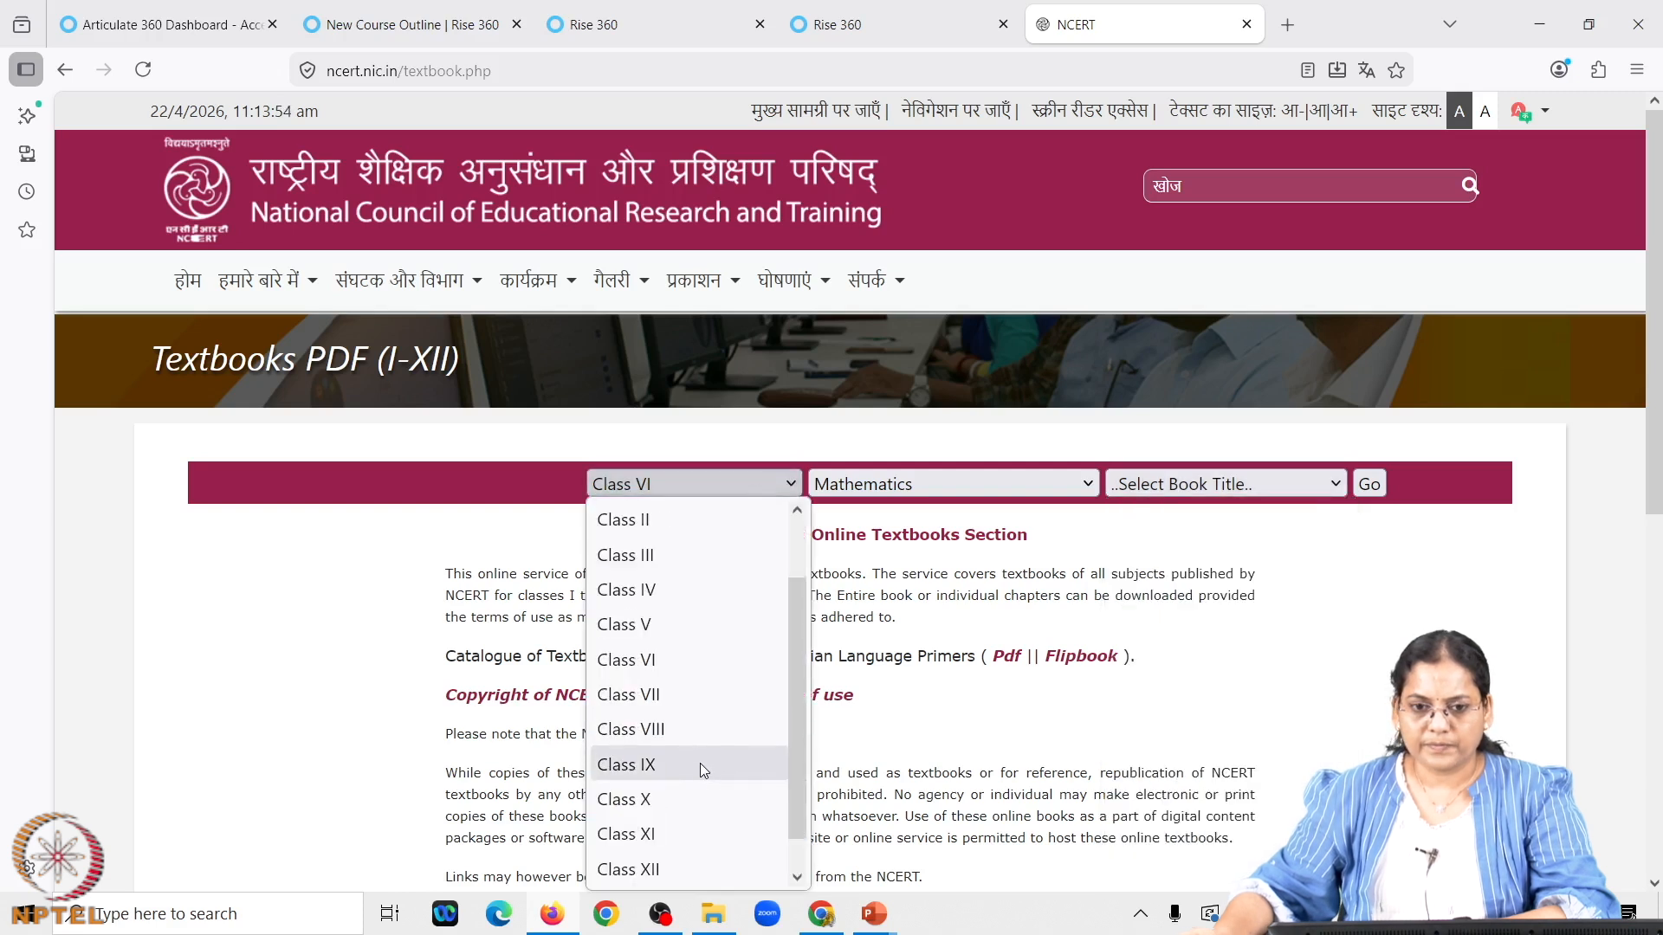
click(698, 795)
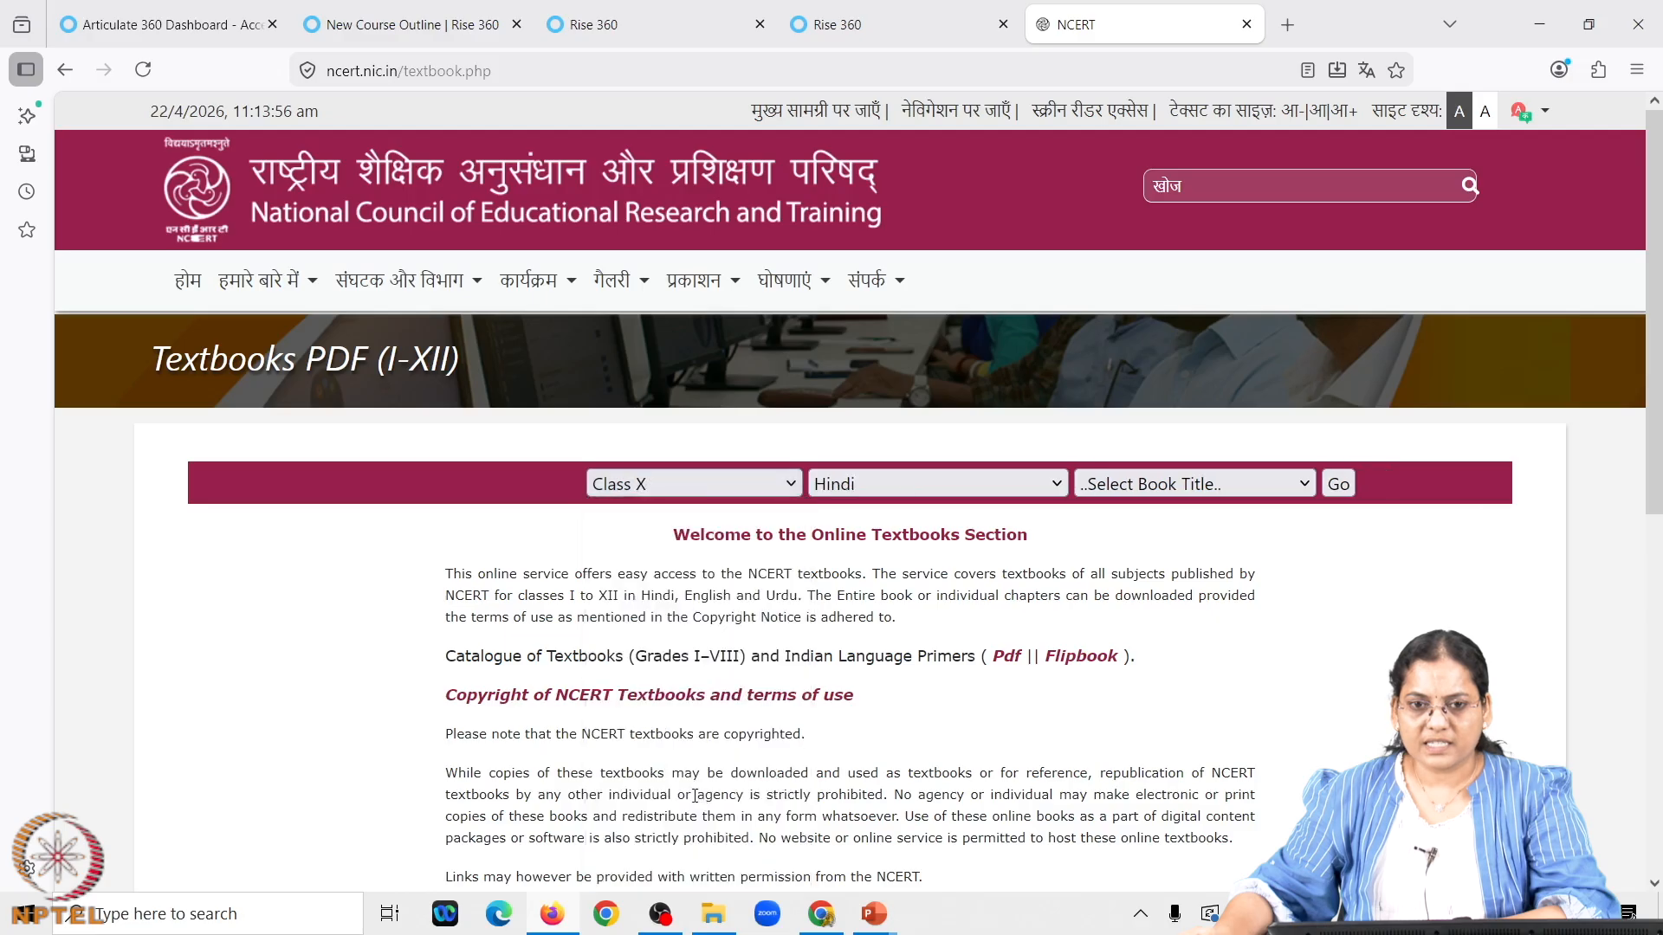
click(1050, 487)
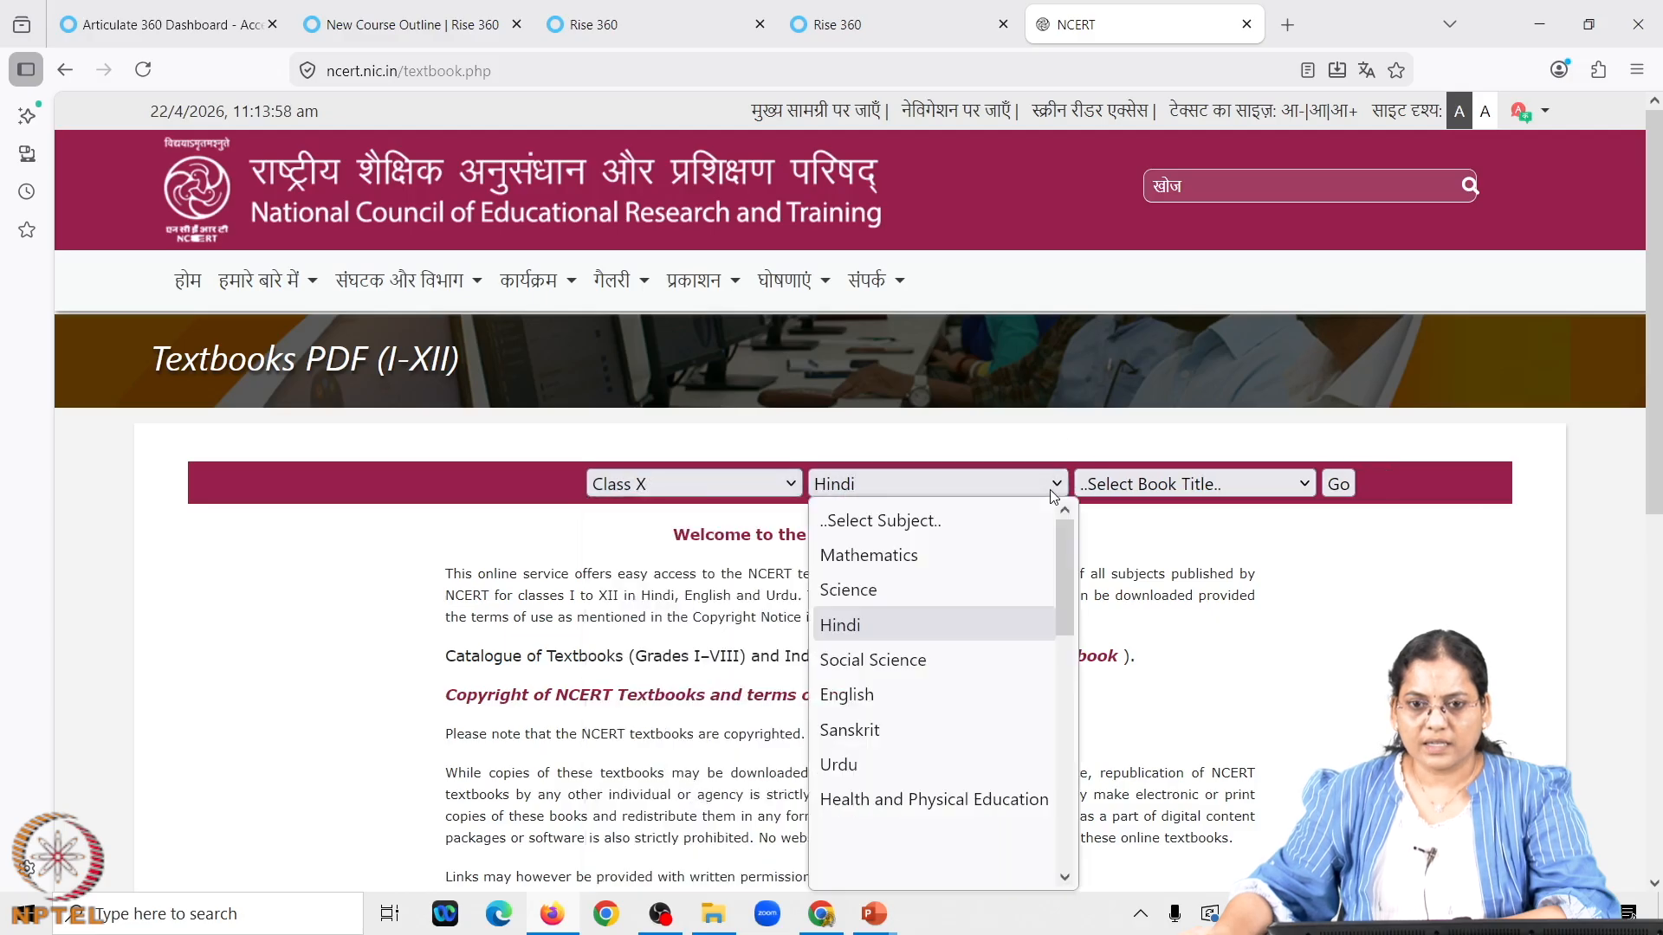
click(974, 559)
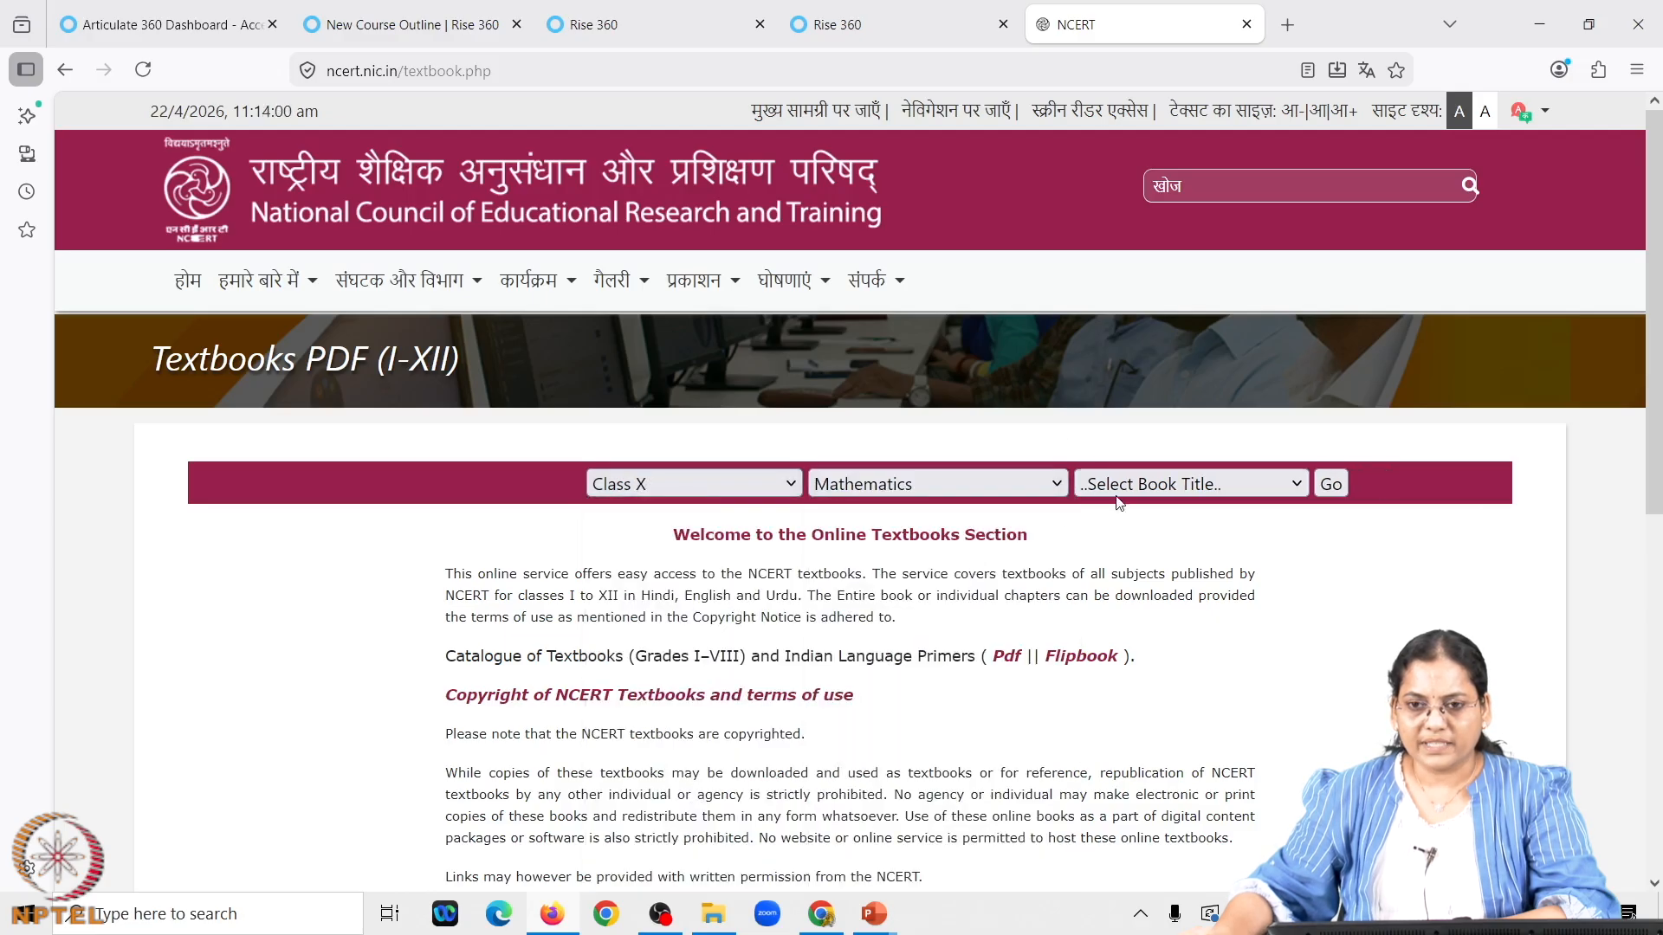
click(1214, 482)
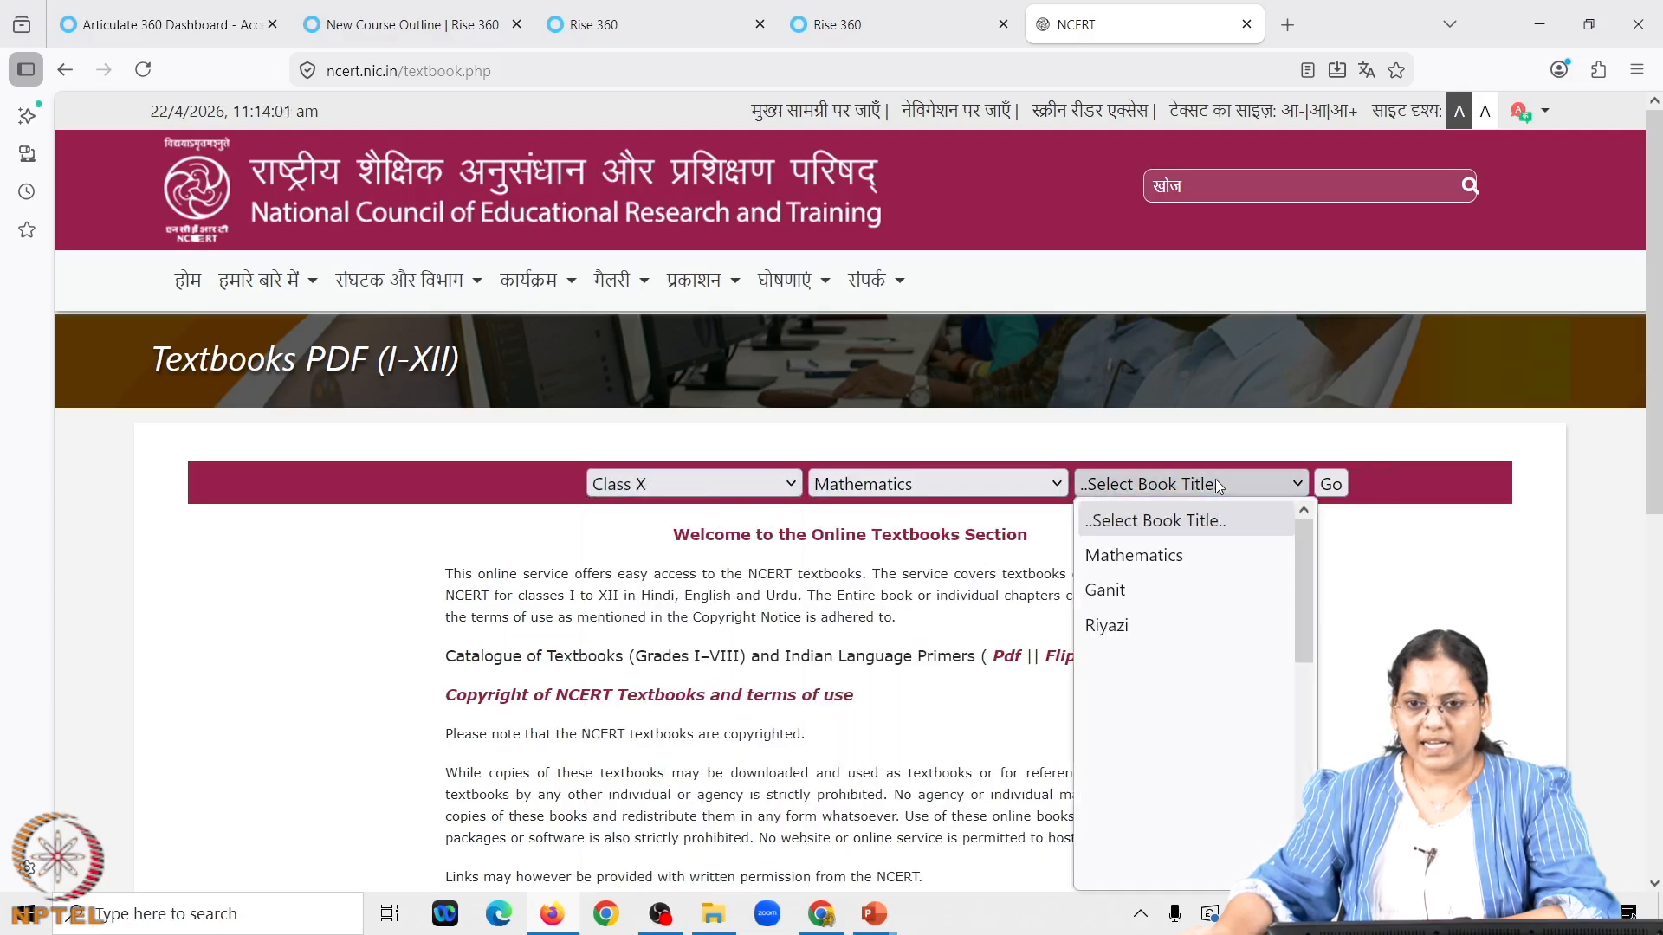
click(1181, 558)
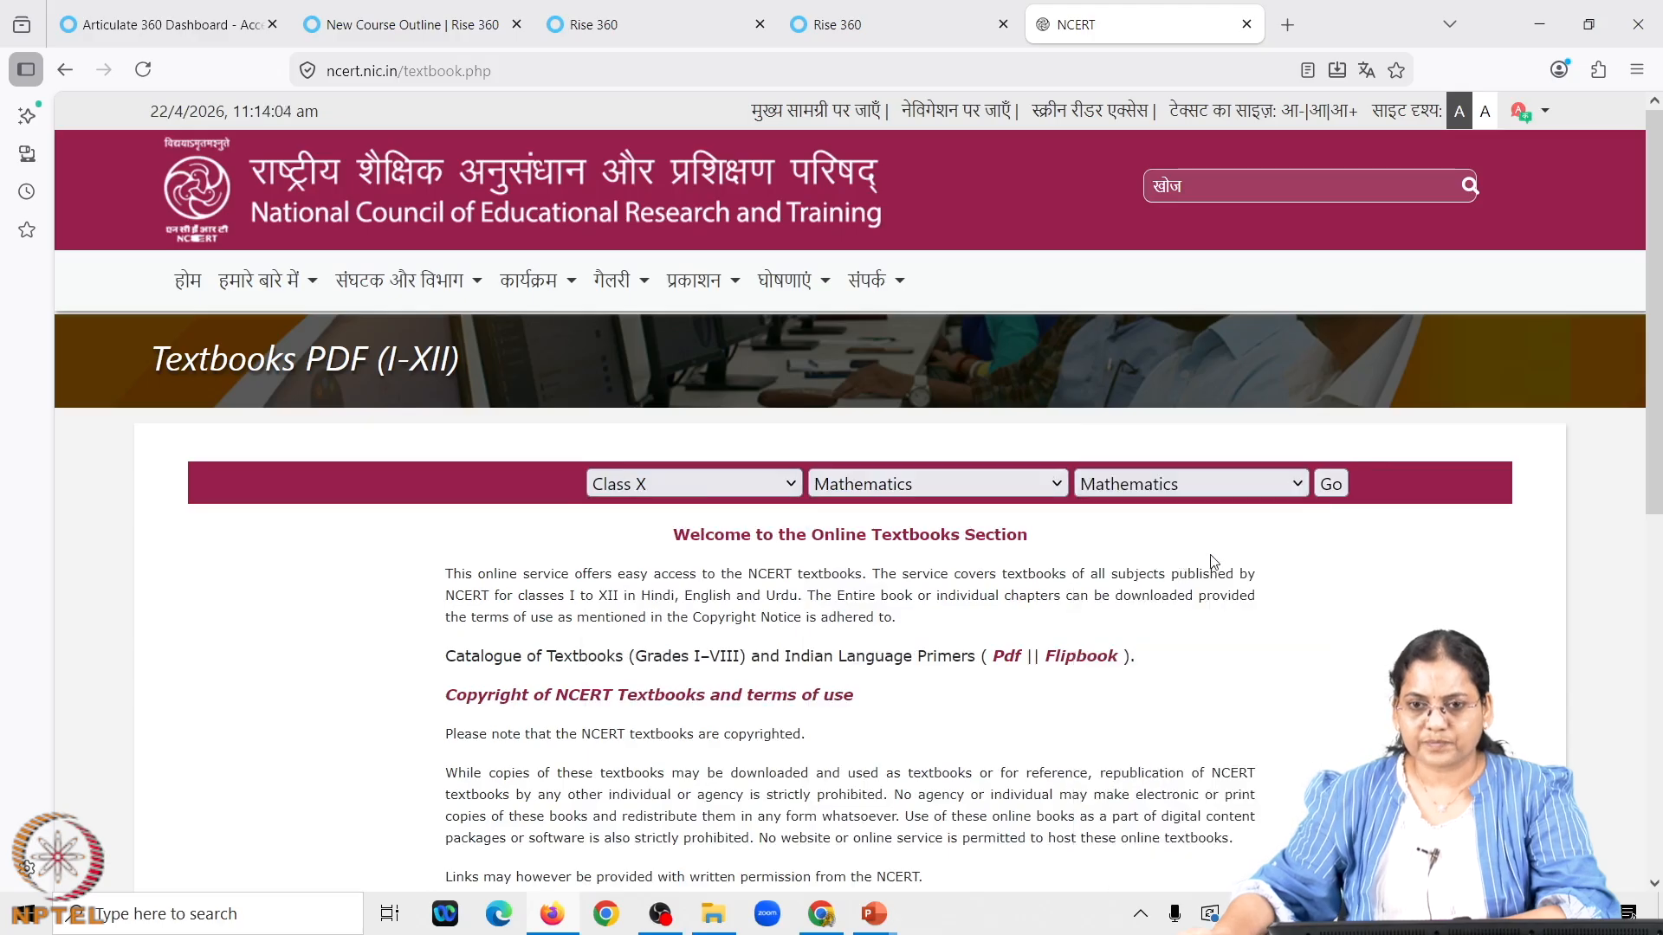
click(1321, 500)
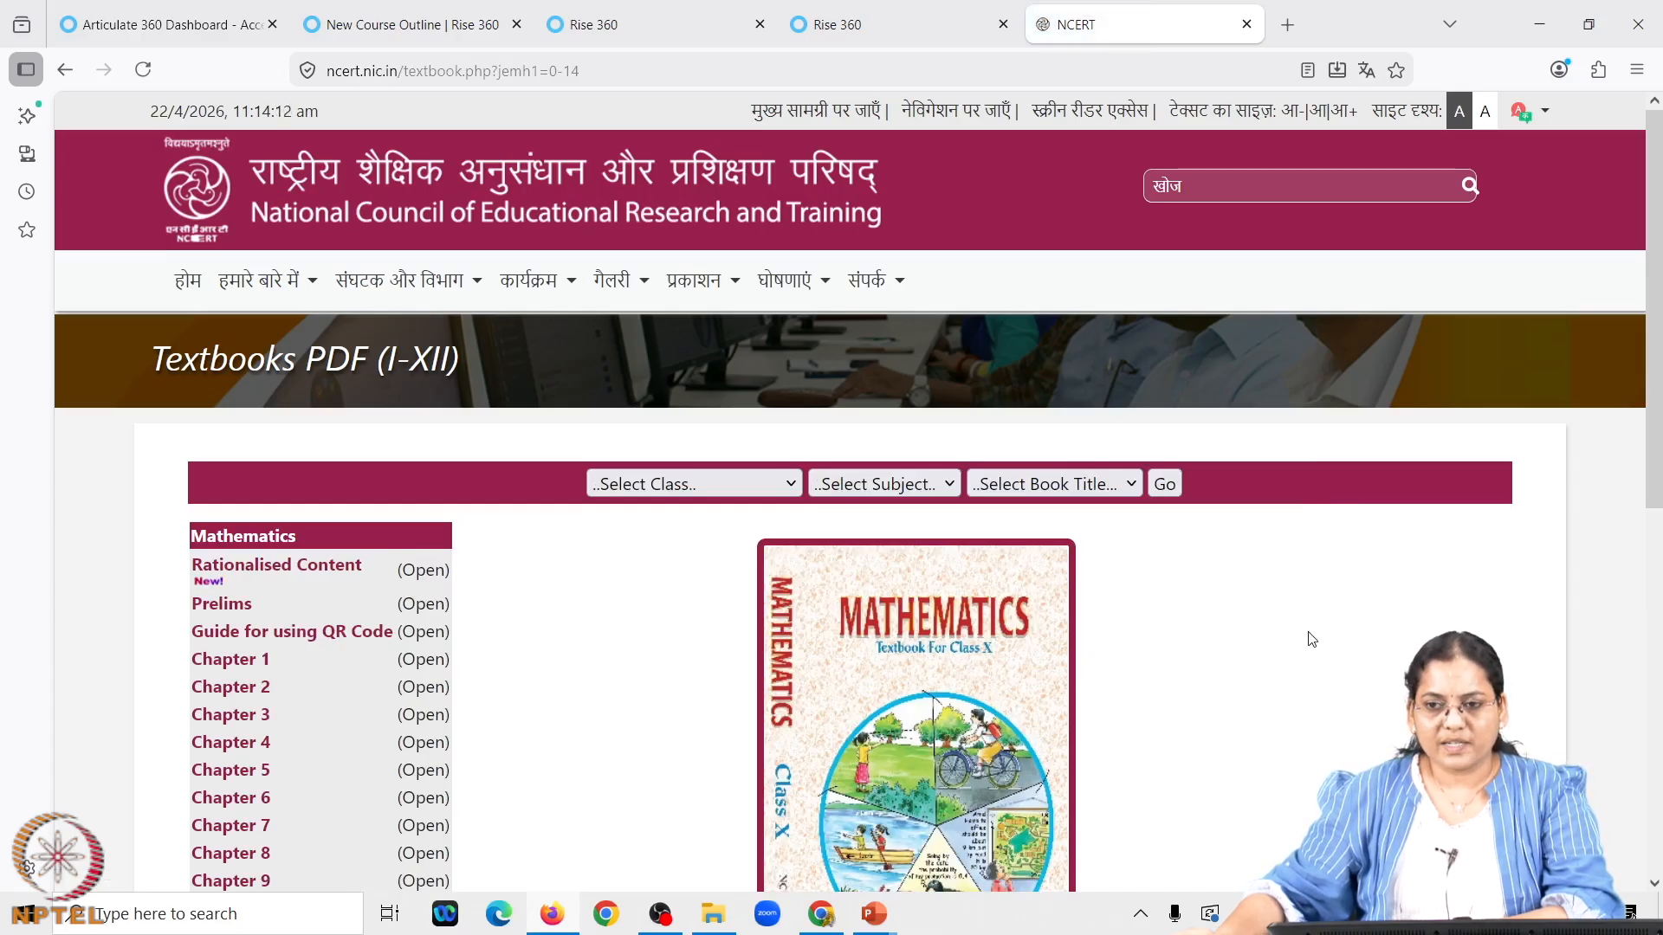
Open Chapter 1 of the Class X Mathematics textbook and read through the beginning of its PDF
scroll(1312, 635, down, 1)
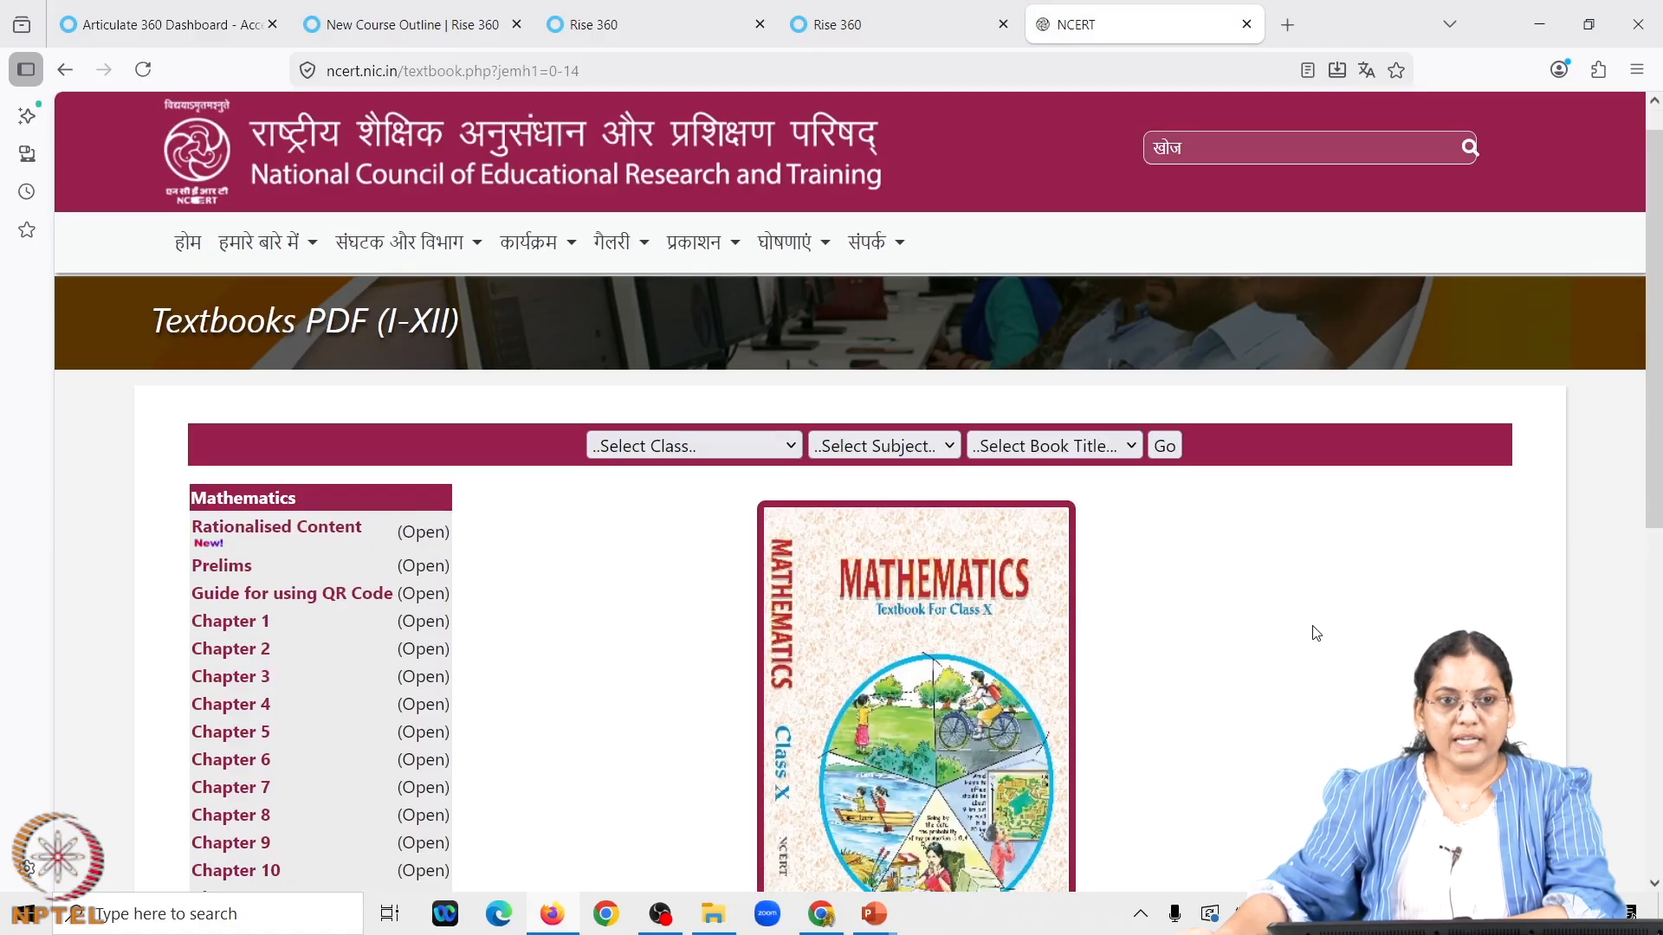
scroll(1316, 633, down, 5)
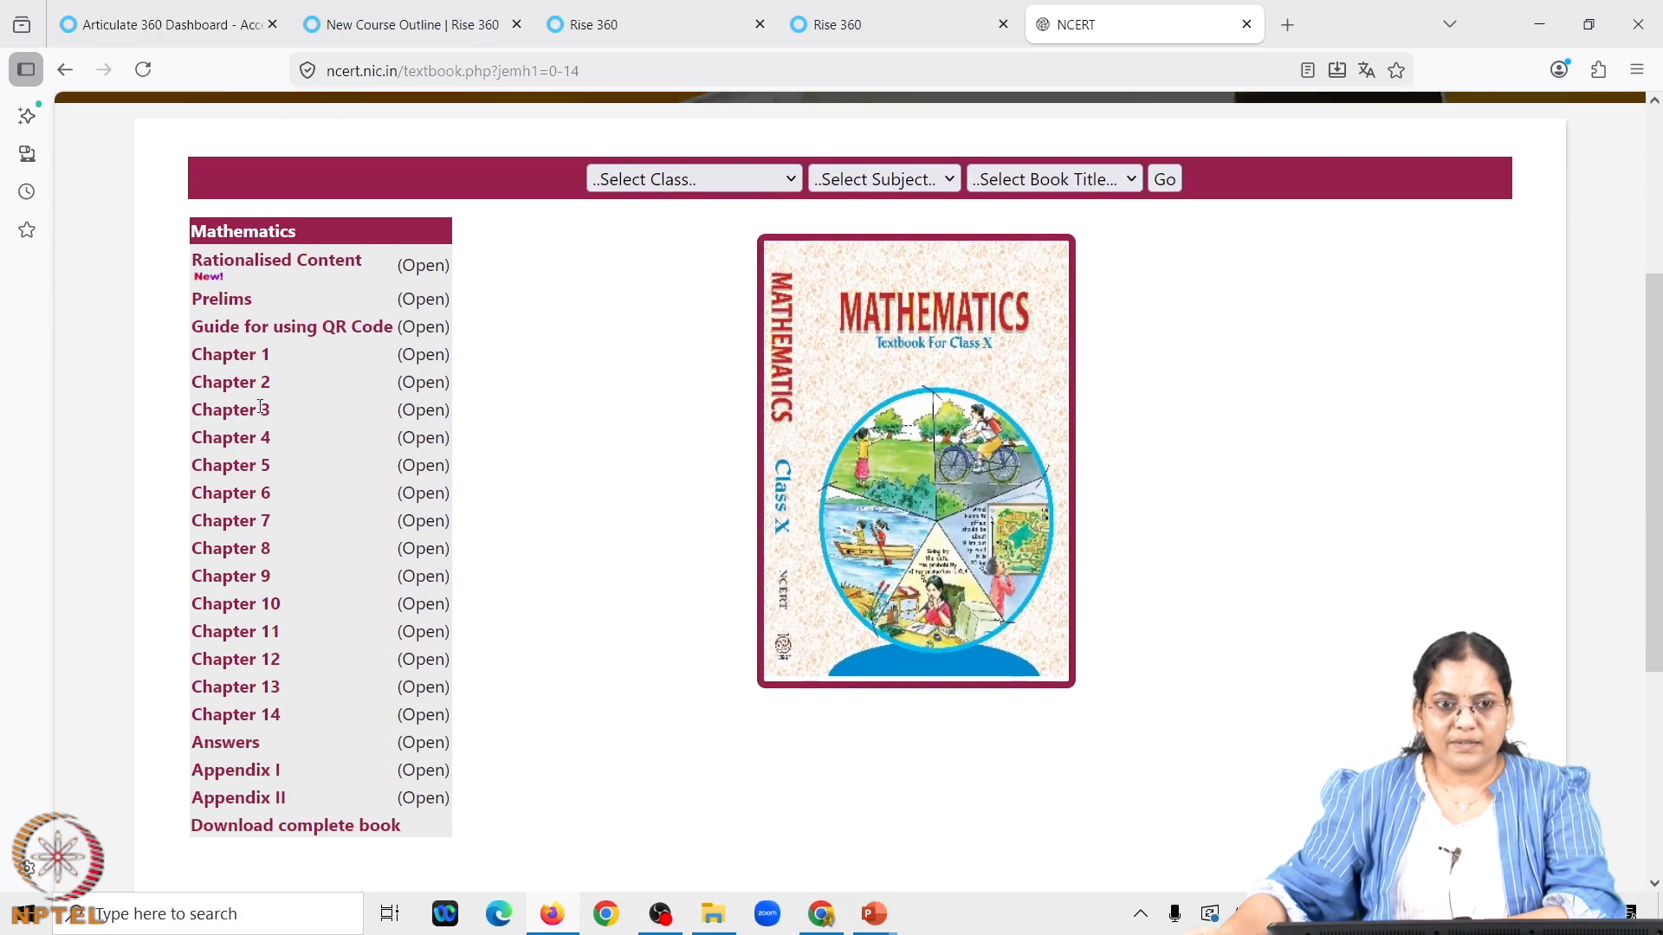
click(421, 355)
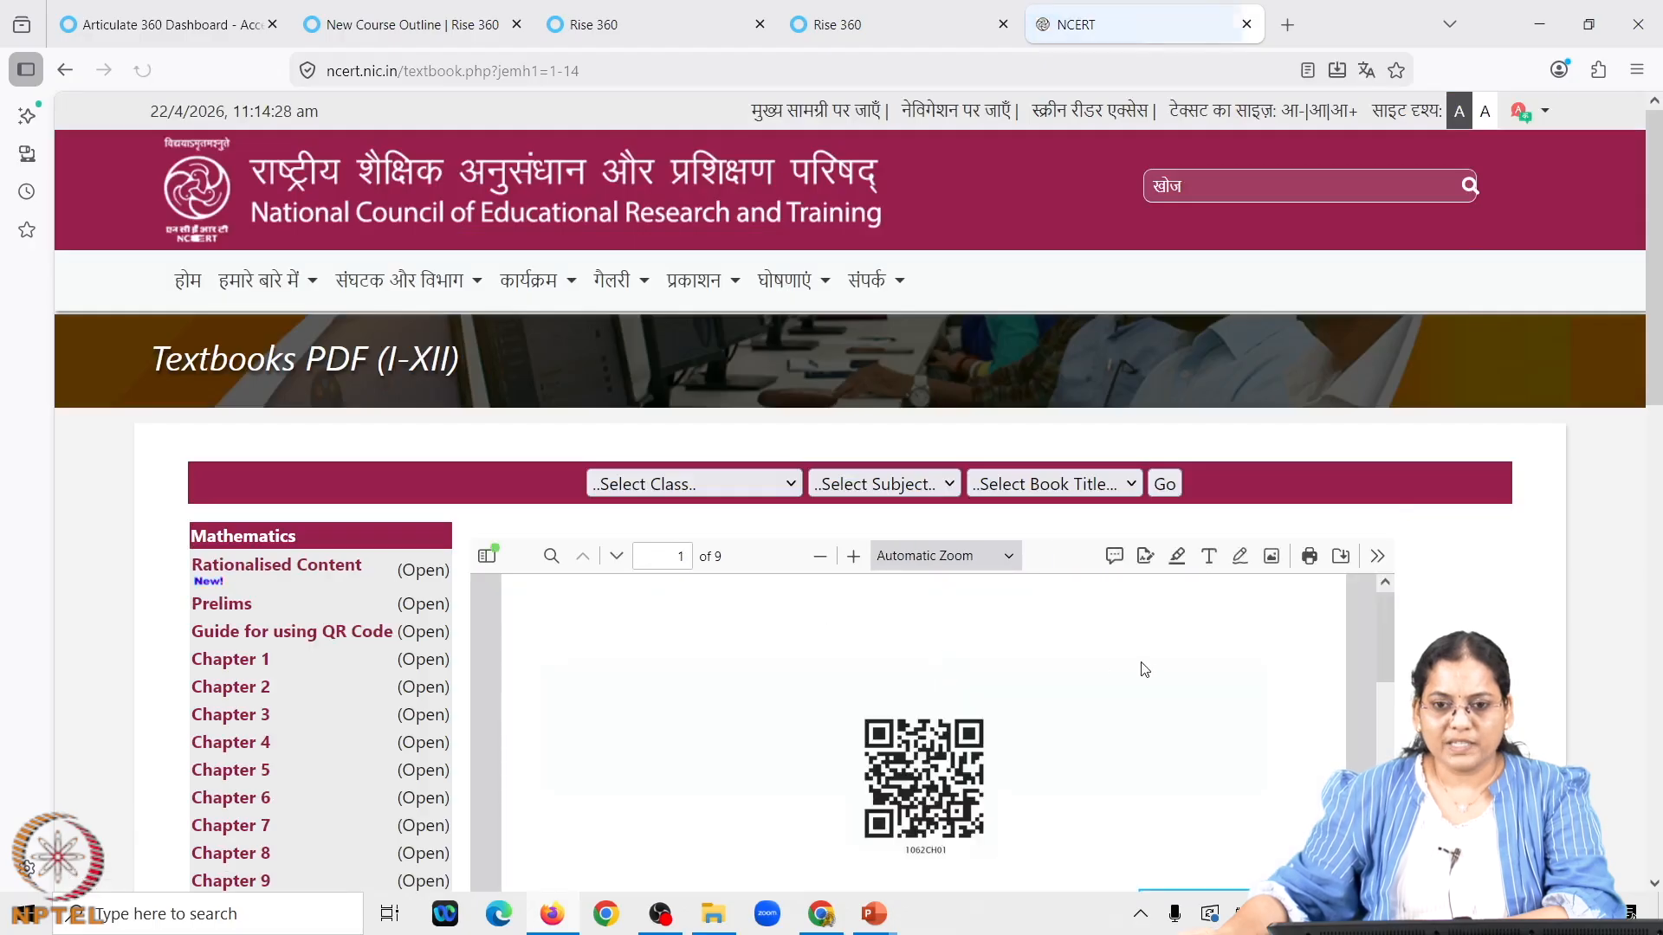
scroll(1160, 680, down, 5)
scroll(1177, 675, down, 7)
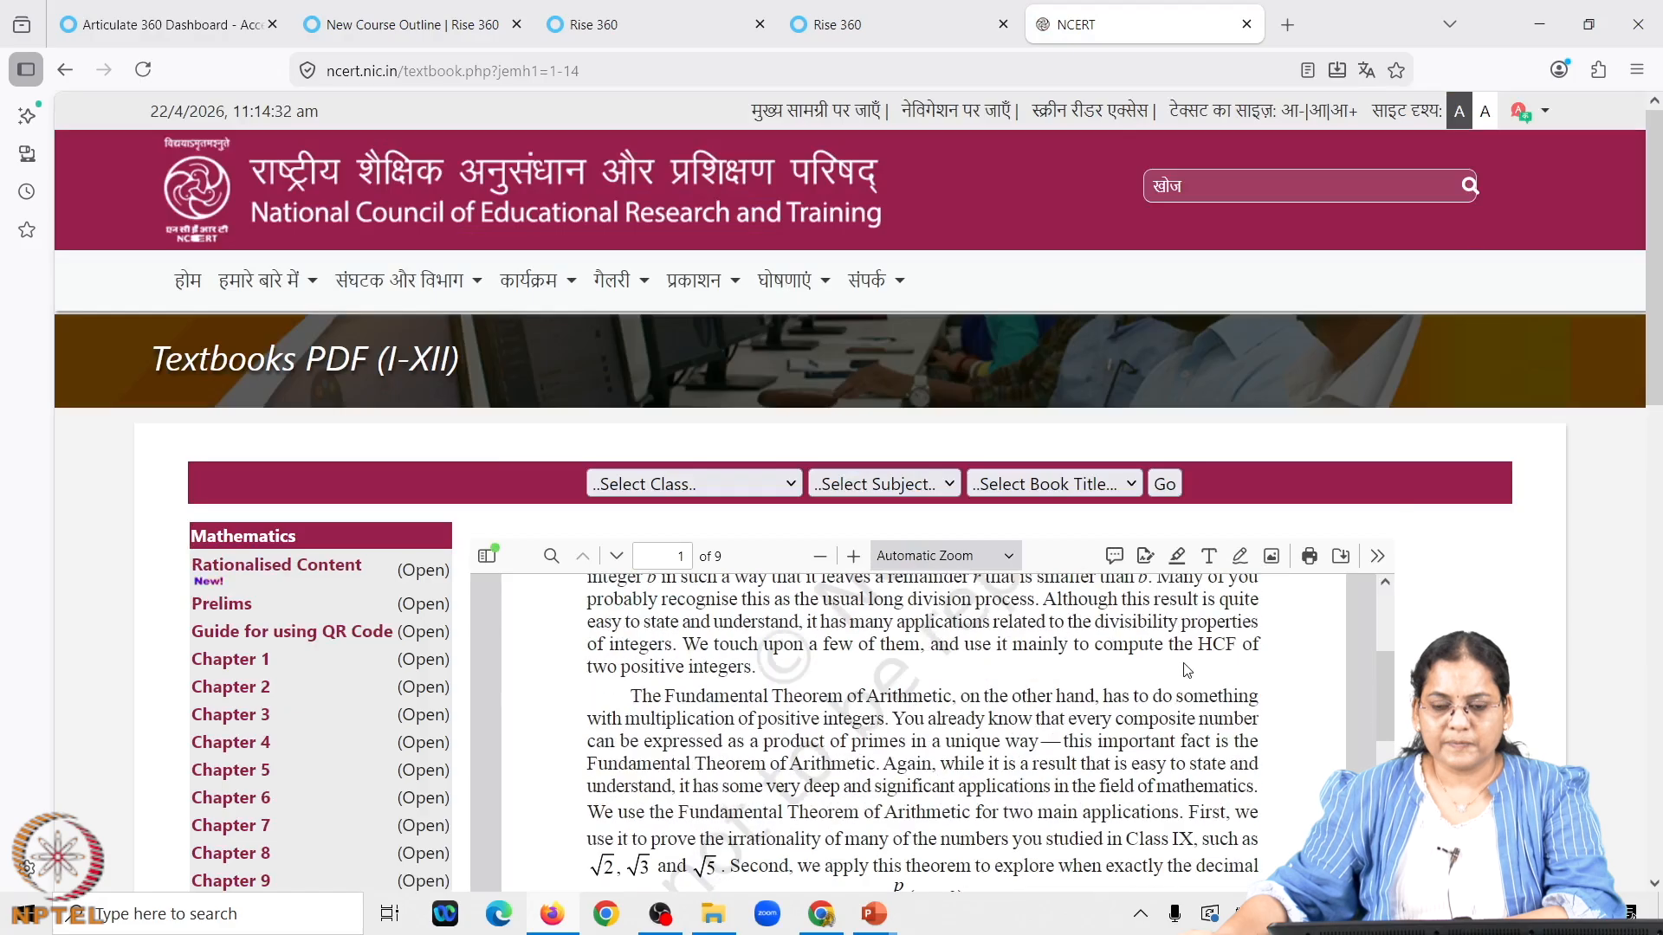
Read on through the Chapter 1 PDF into section 1.2, The Fundamental Theorem of Arithmetic
scroll(1185, 667, down, 2)
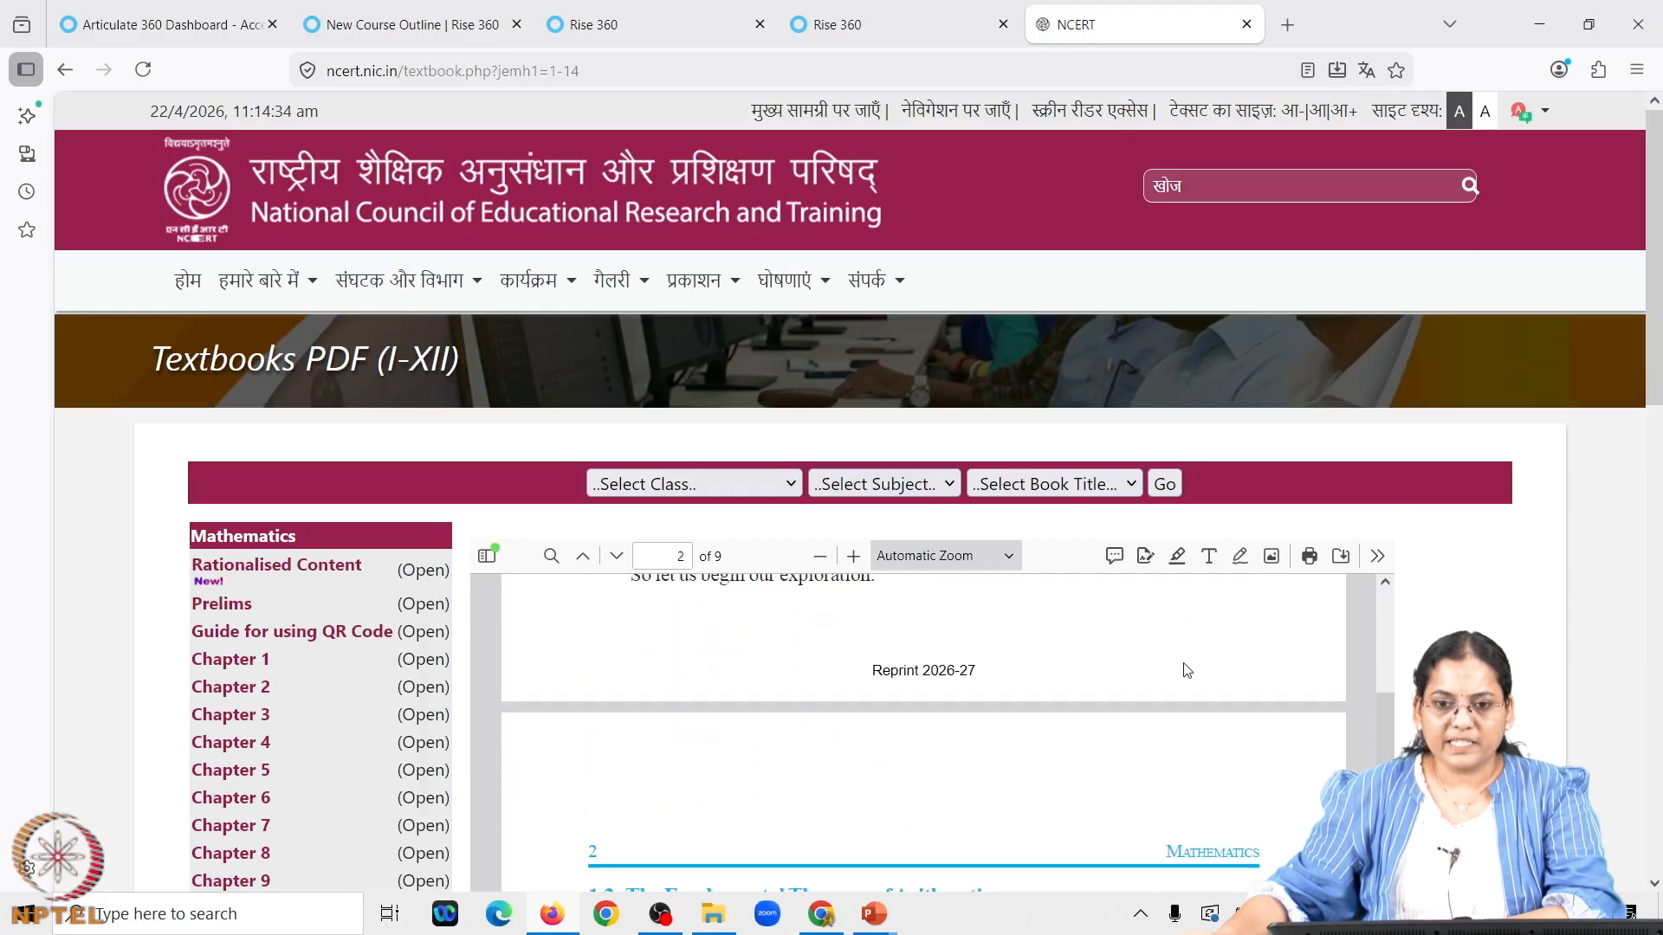
scroll(1186, 670, down, 1)
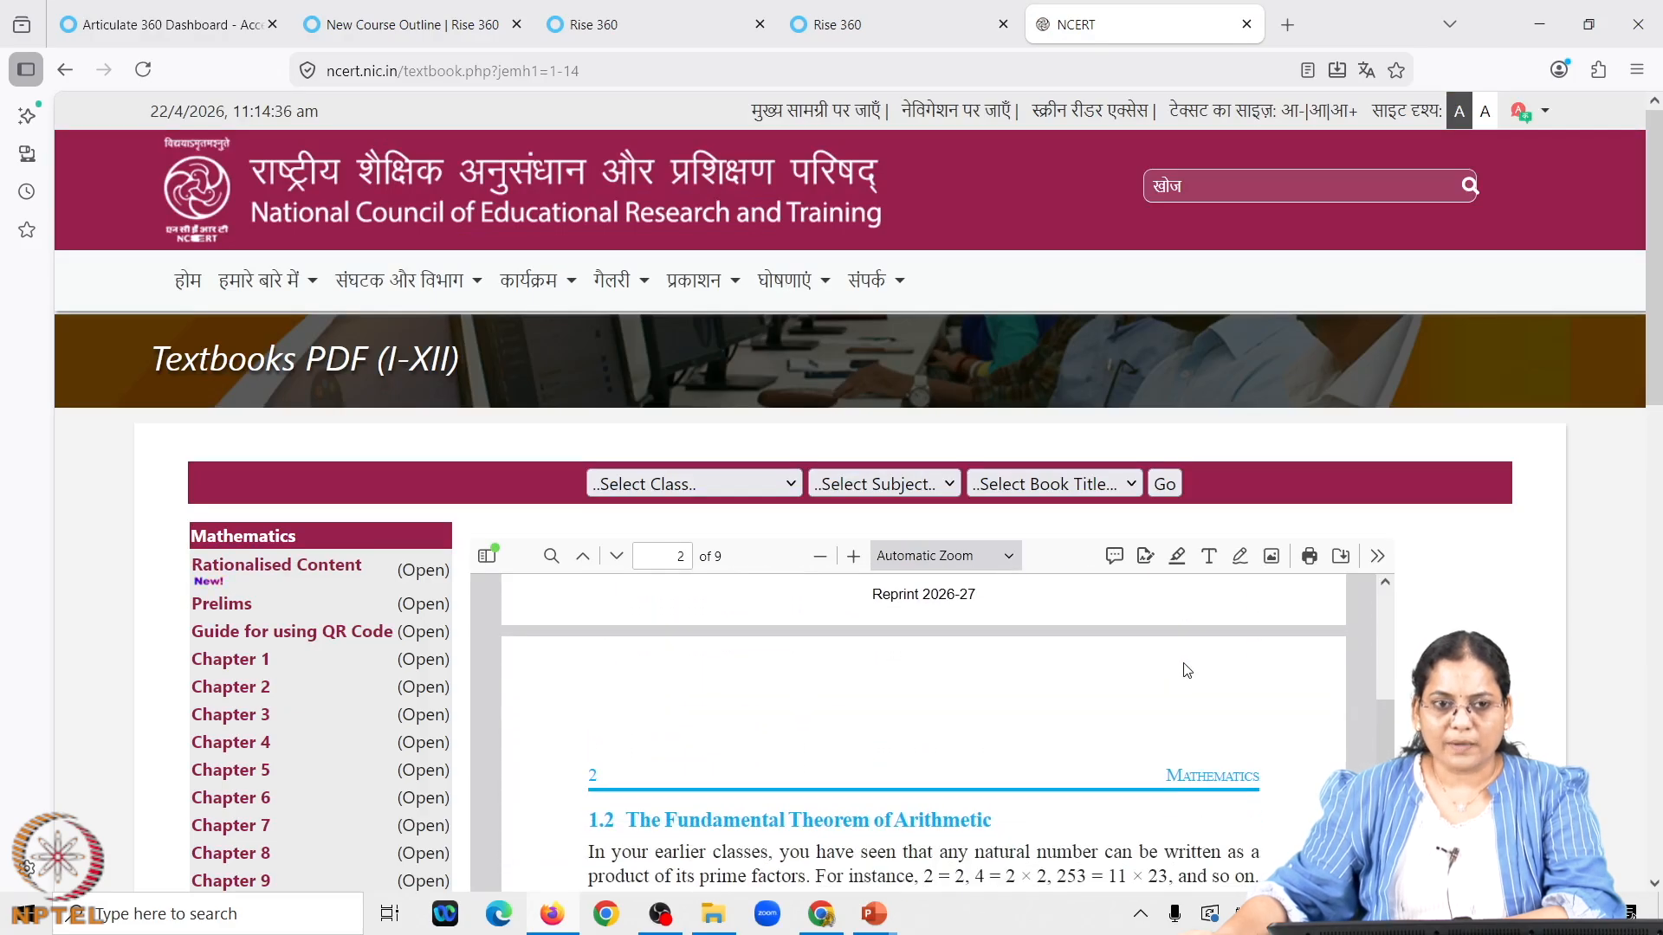
scroll(1187, 670, down, 1)
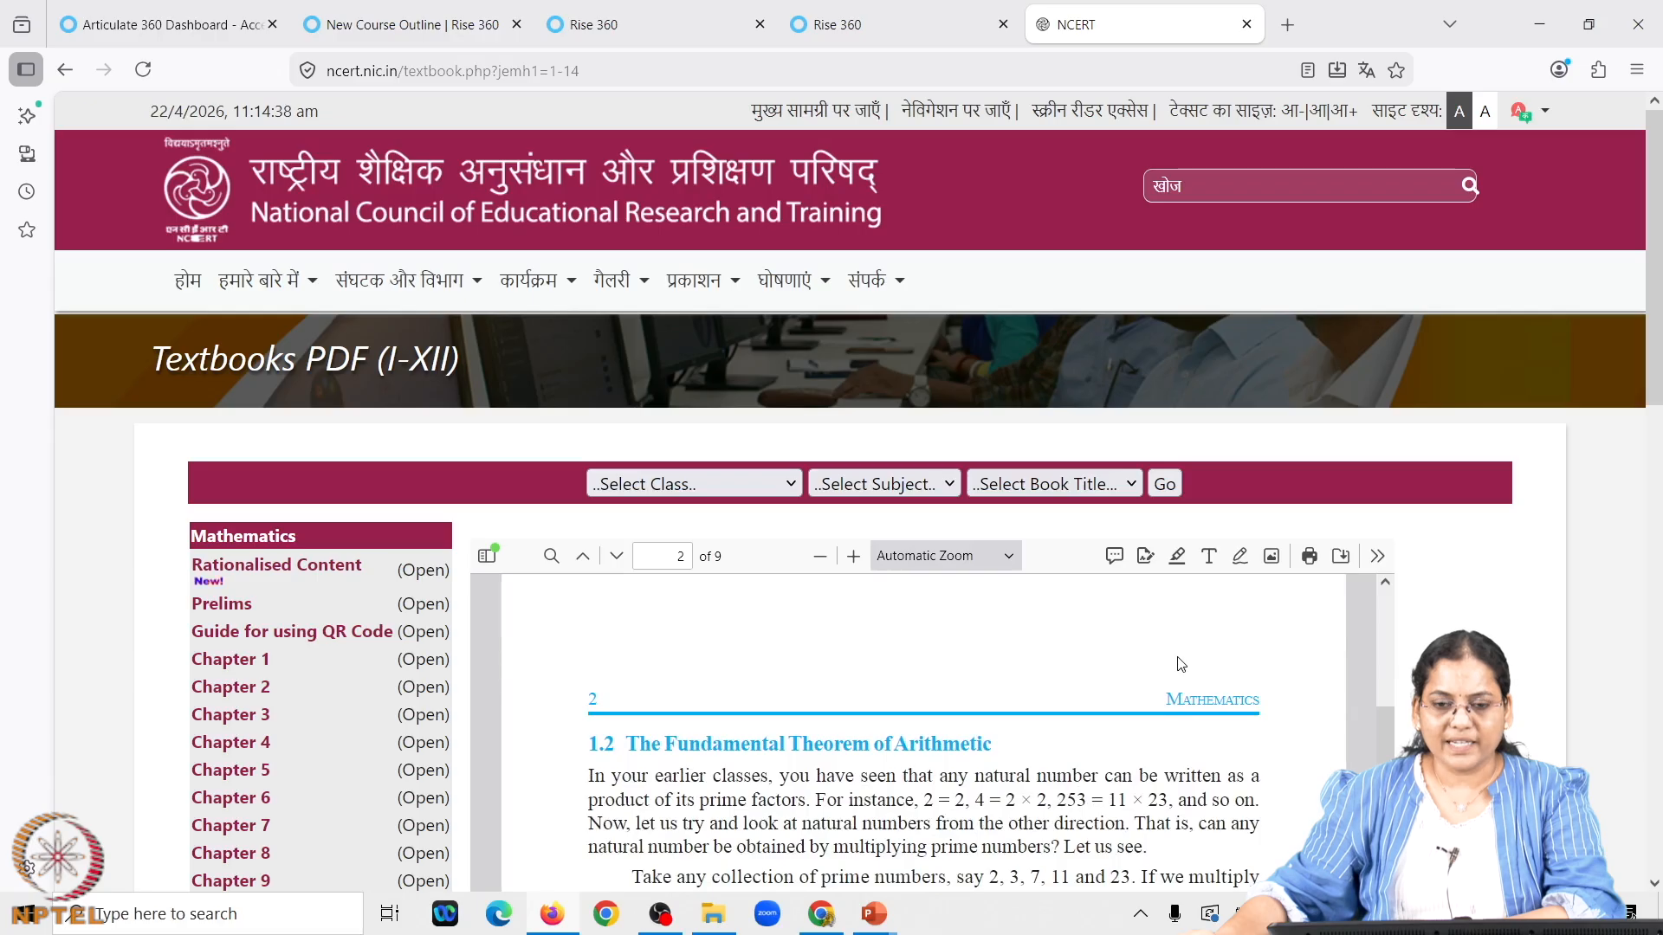
scroll(1181, 665, down, 5)
scroll(1178, 663, up, 6)
scroll(1176, 661, up, 3)
scroll(1177, 685, down, 9)
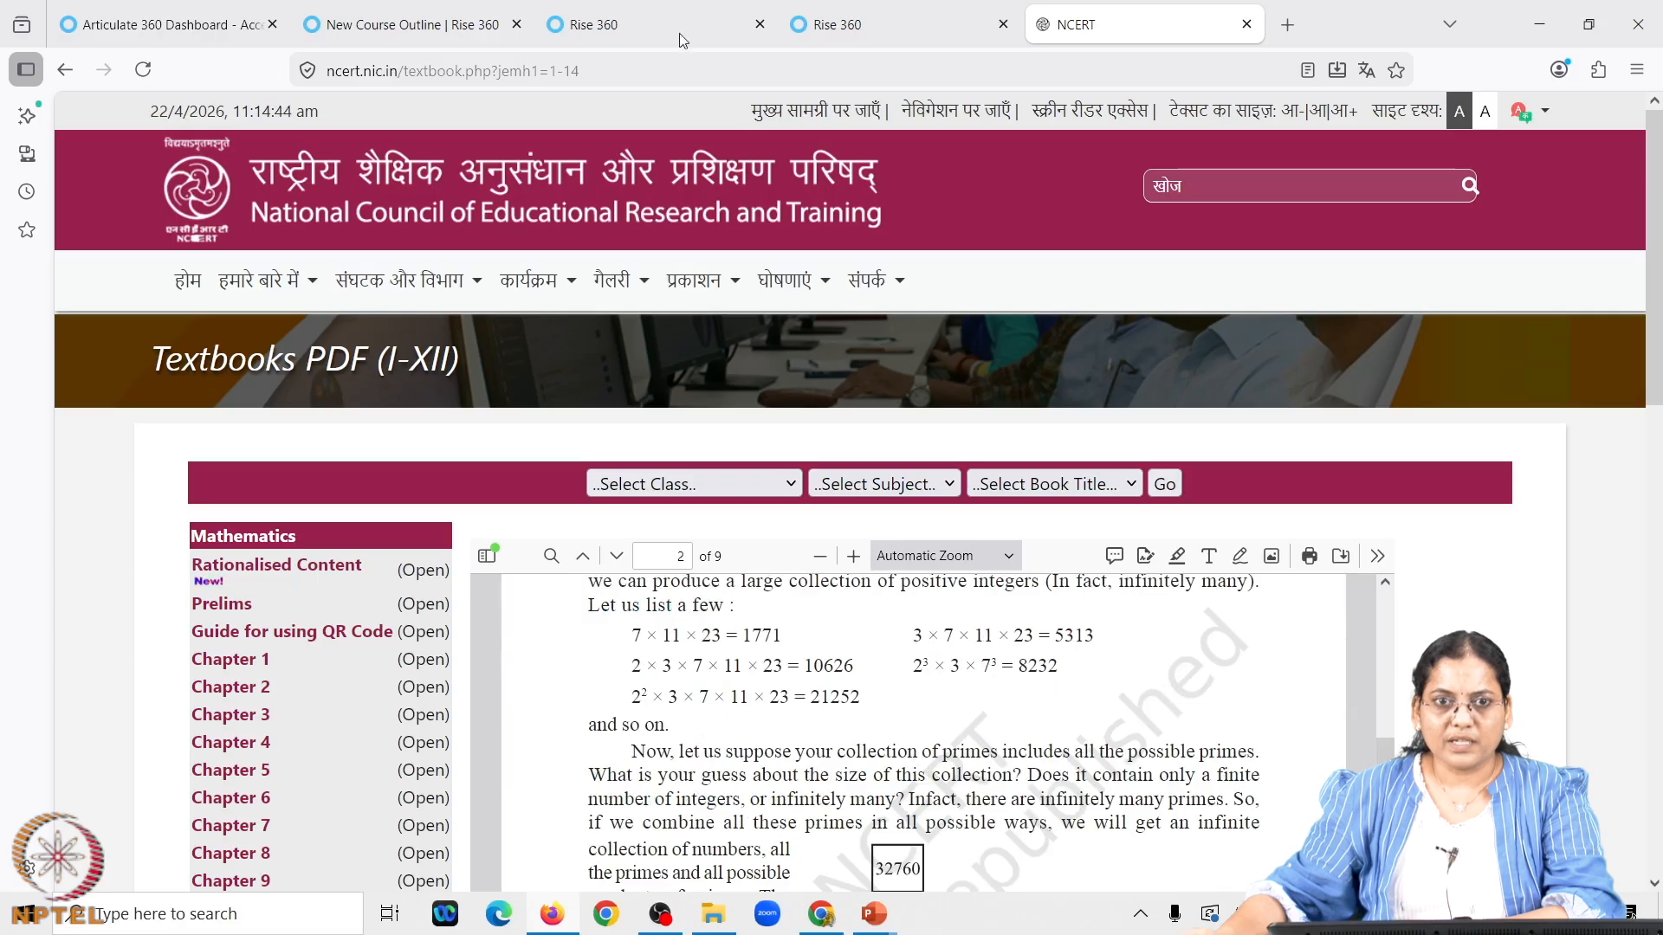
click(597, 69)
key(ctrl+c)
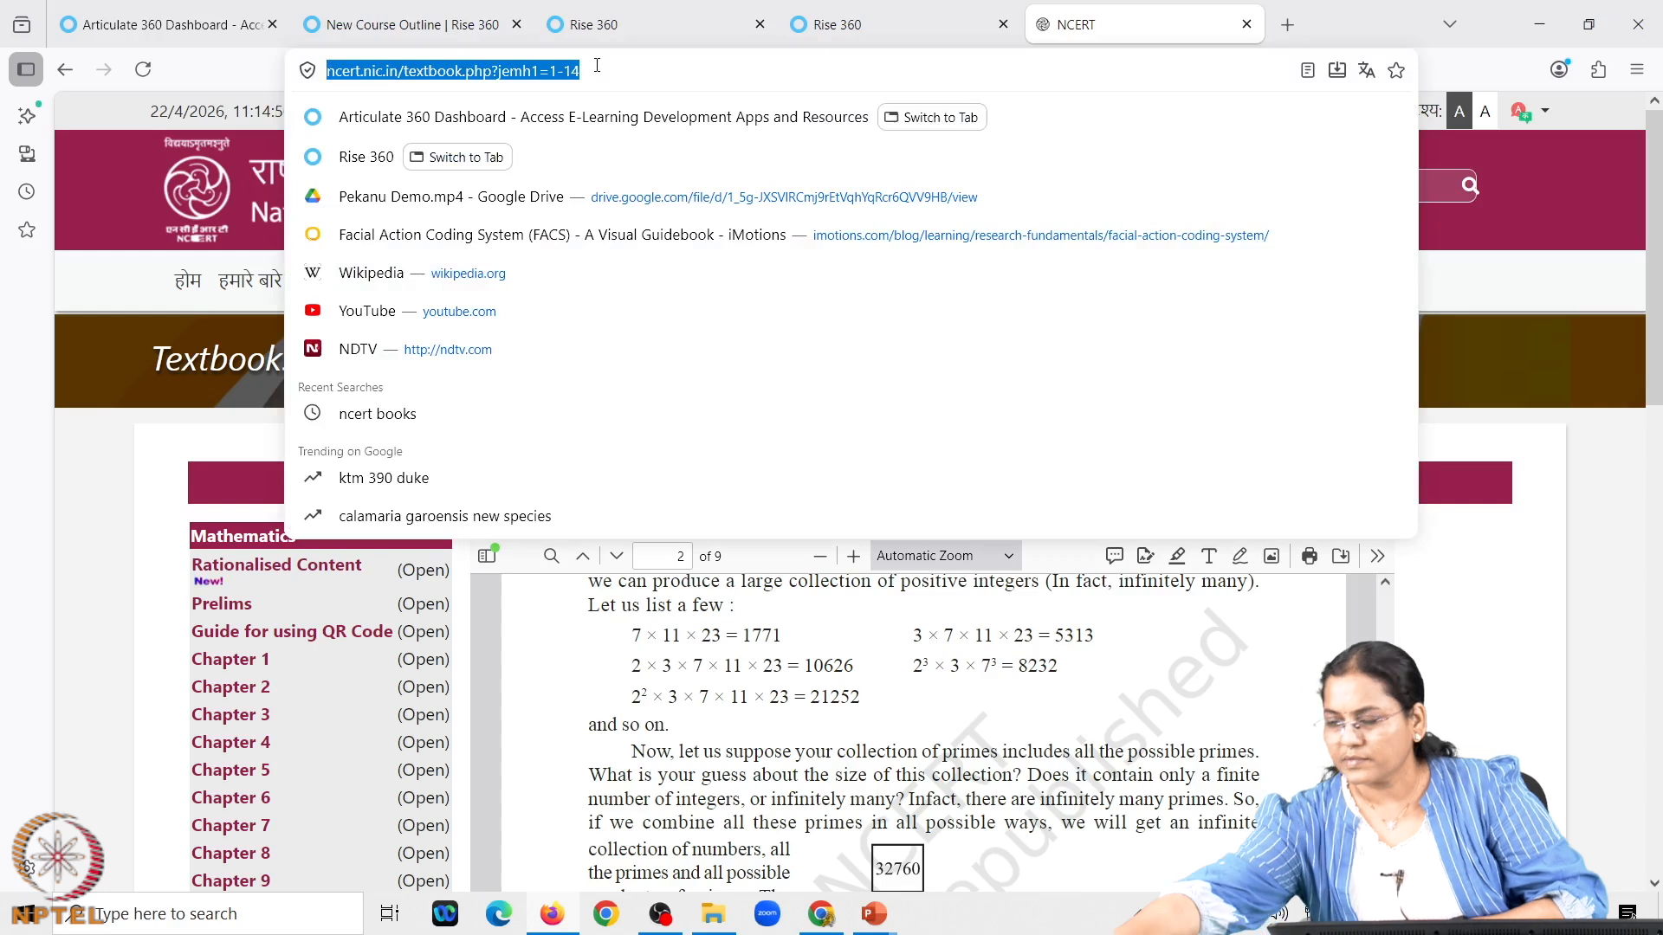
mouse_move(611, 24)
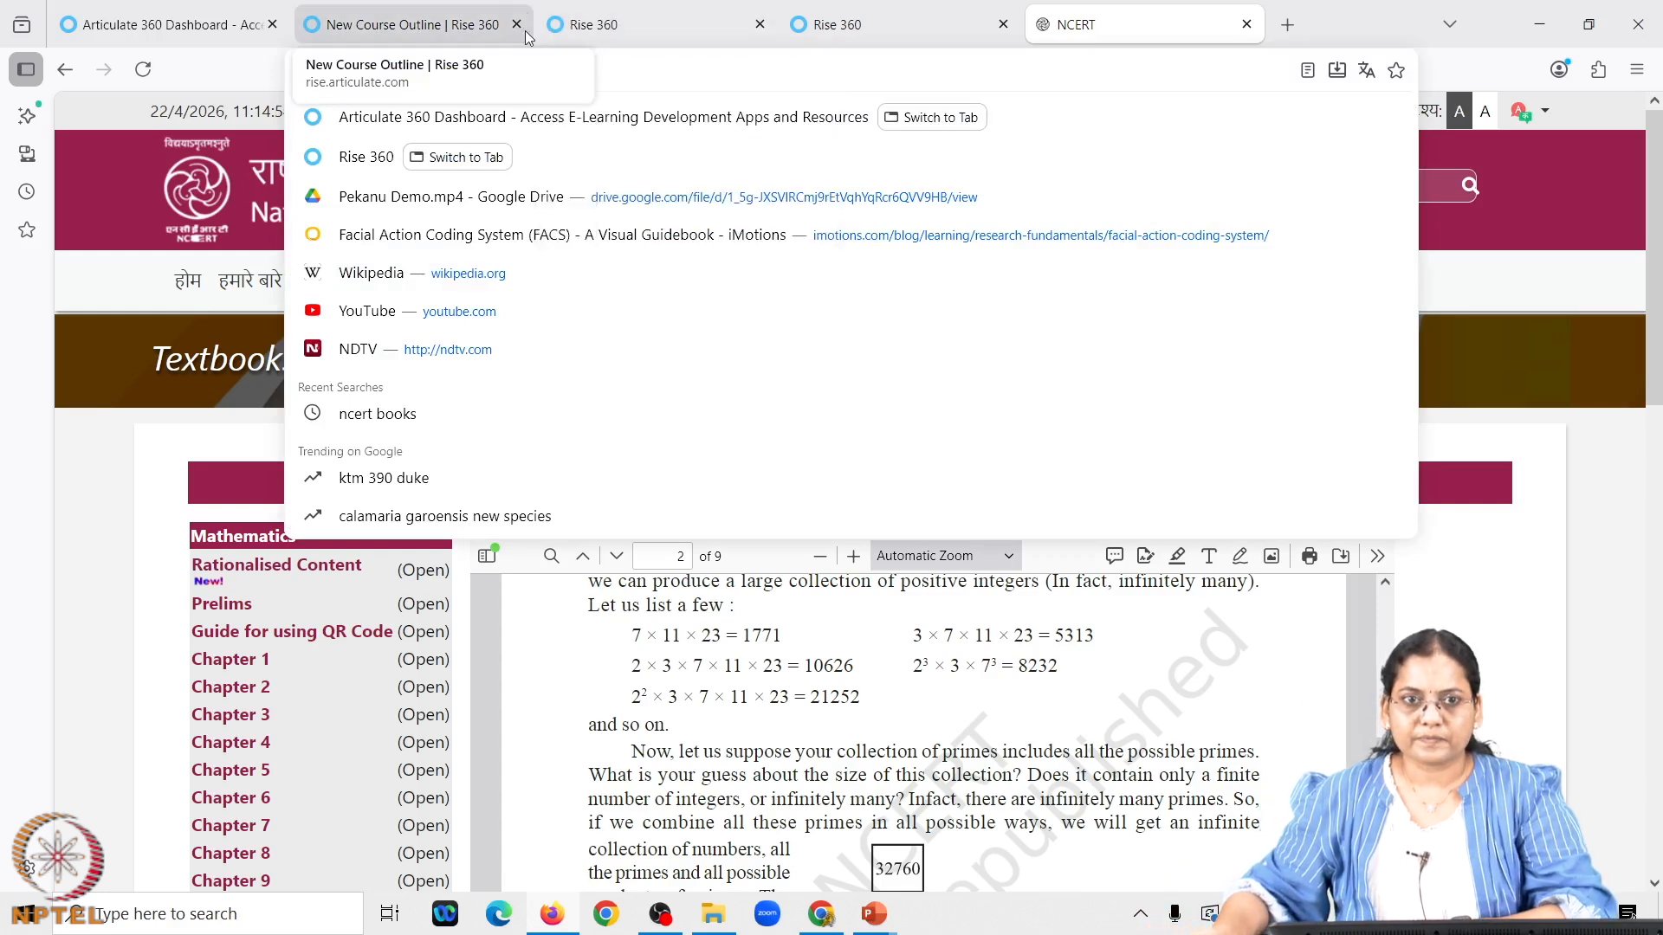
click(417, 29)
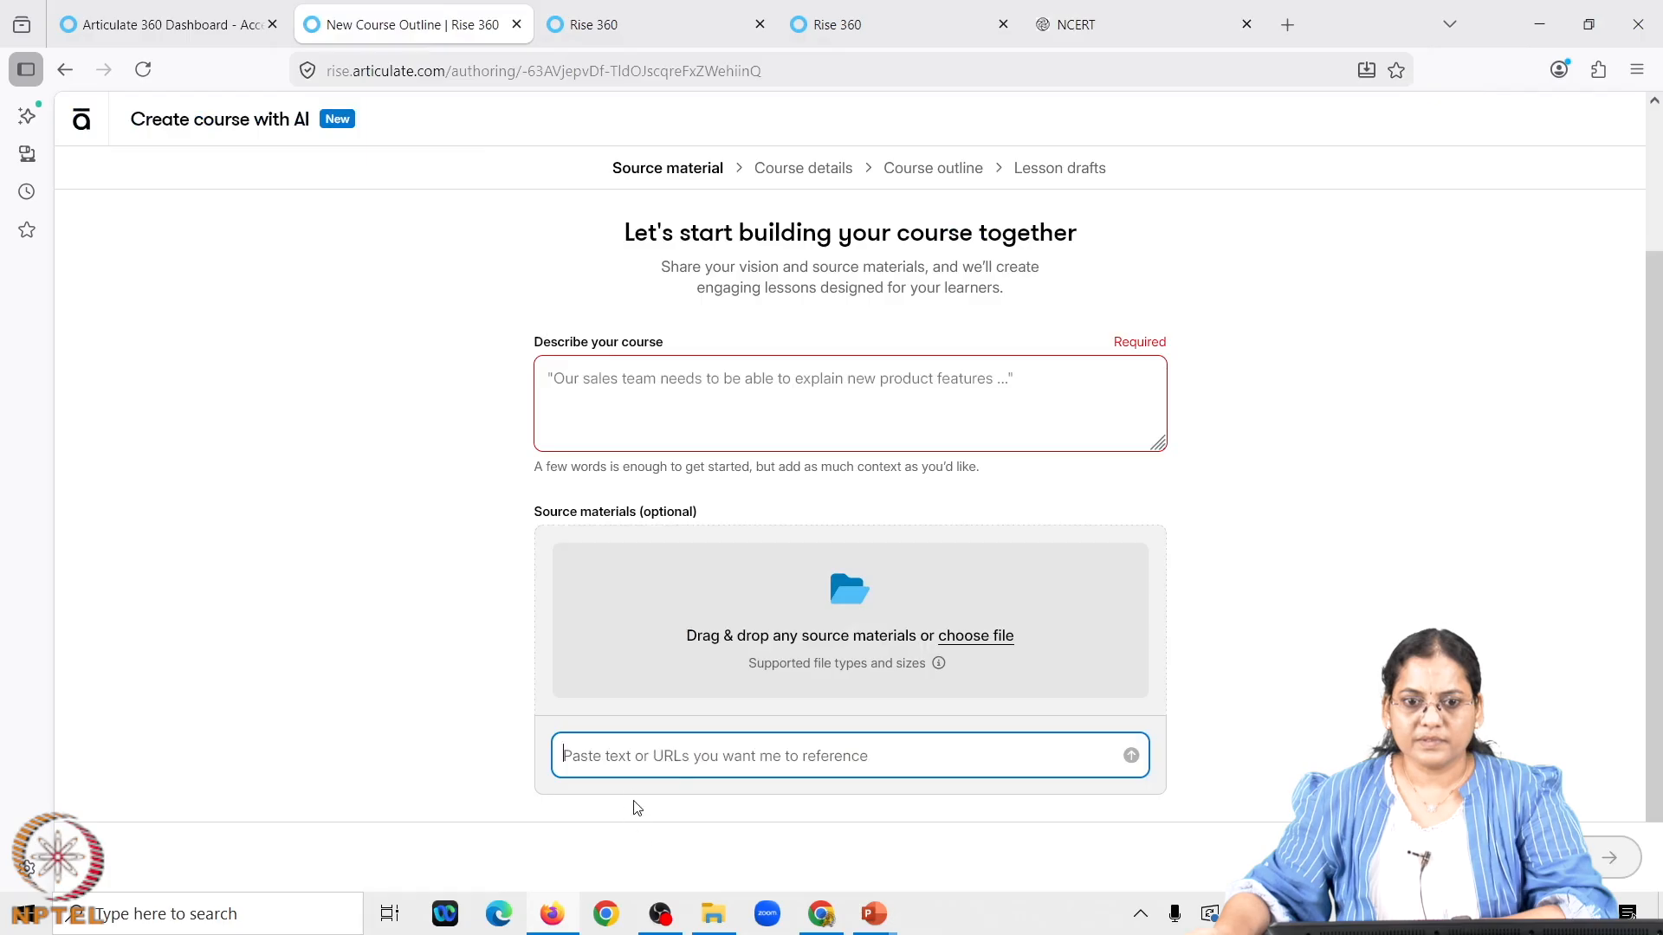
right_click(640, 760)
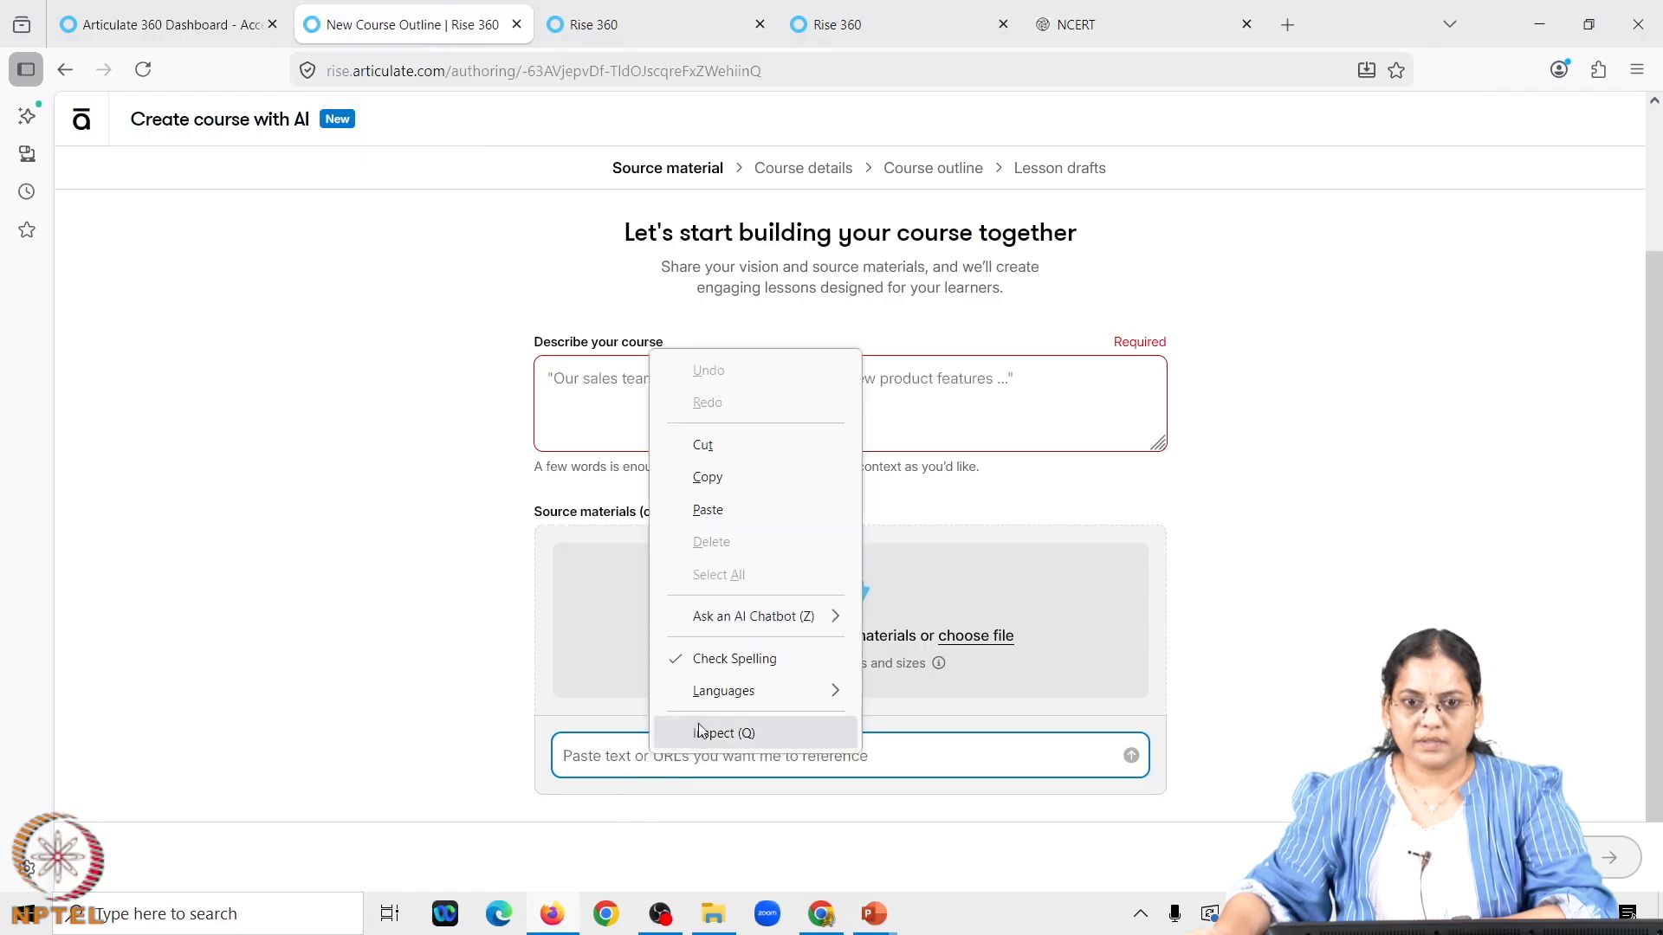
click(708, 510)
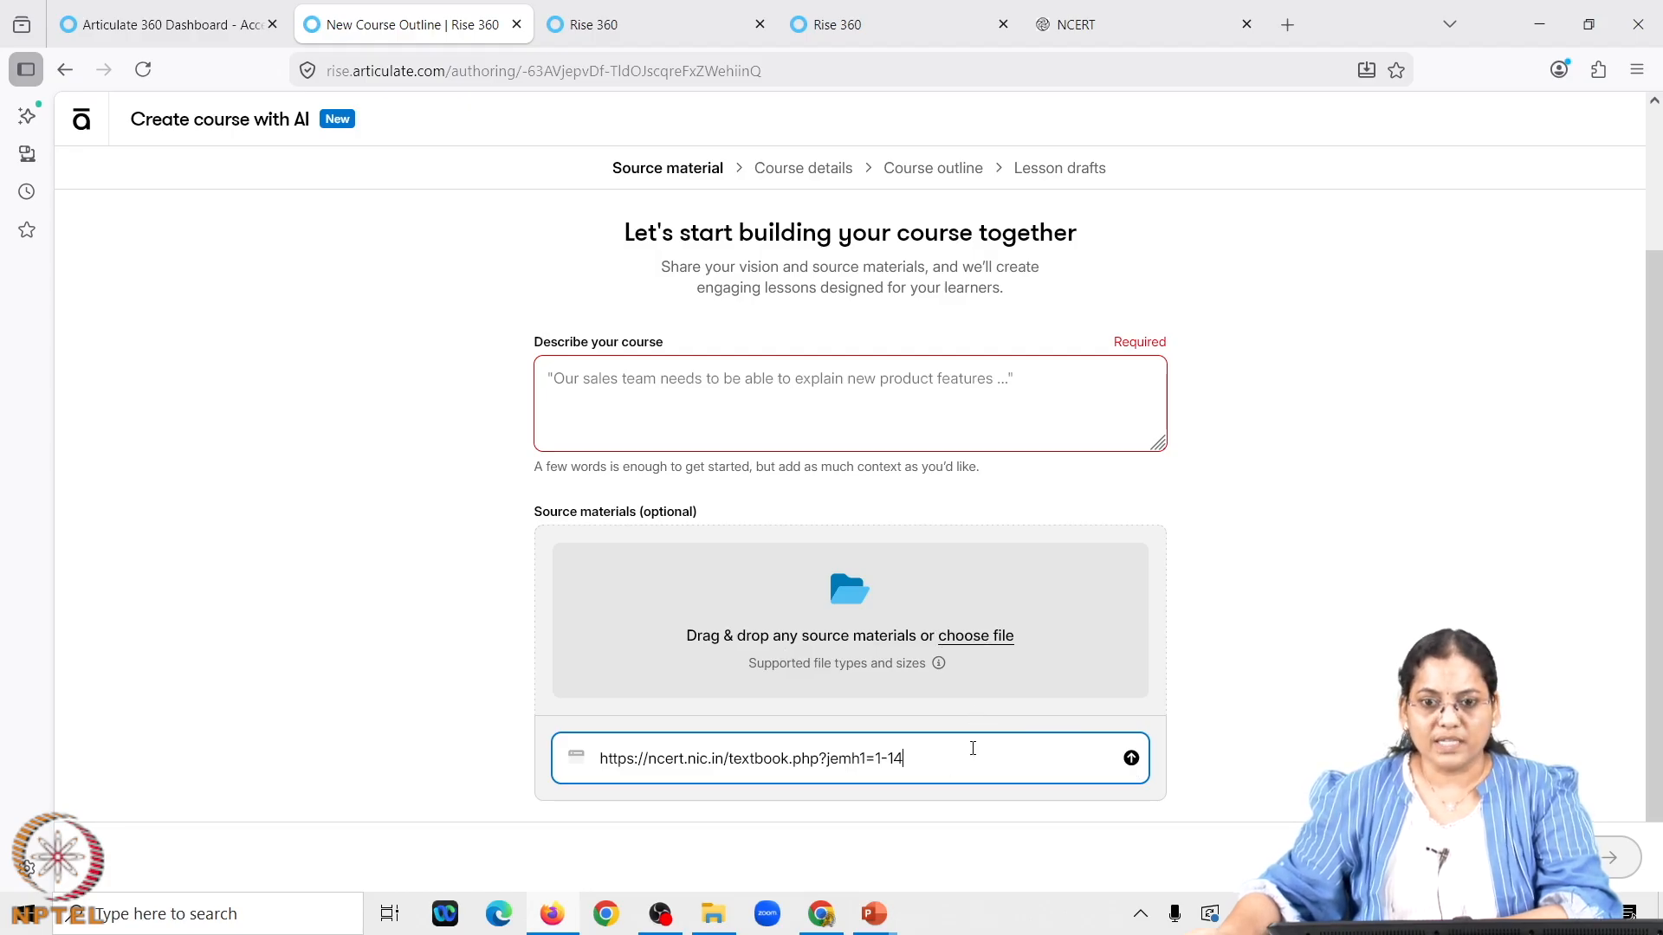
click(1131, 759)
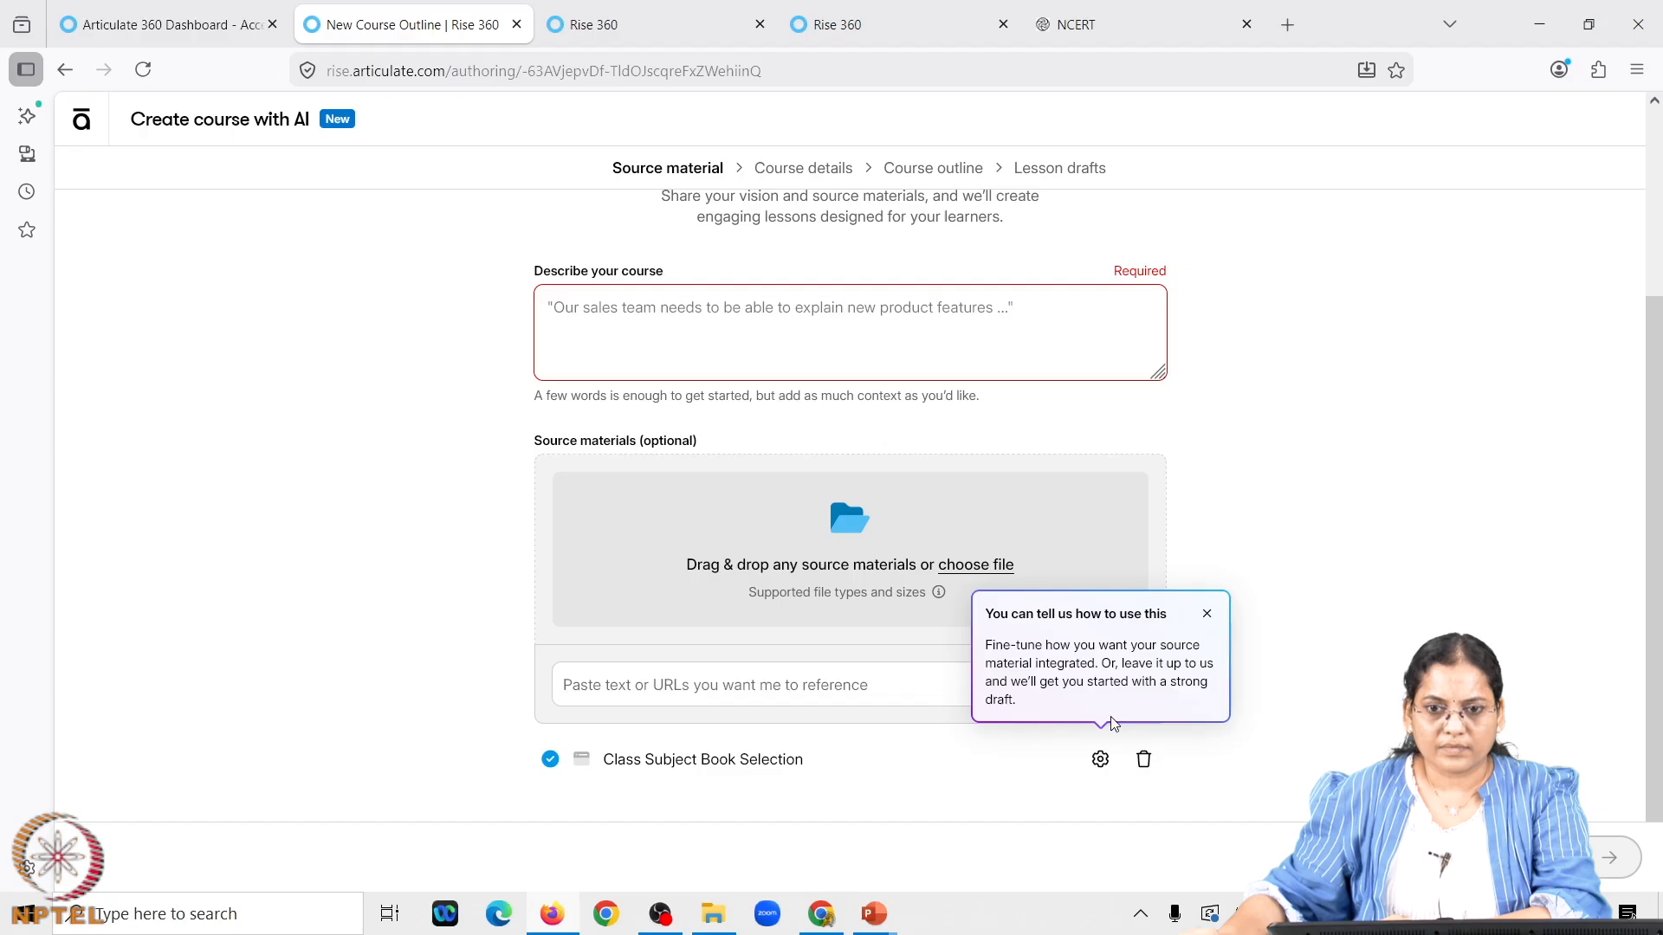
click(1207, 614)
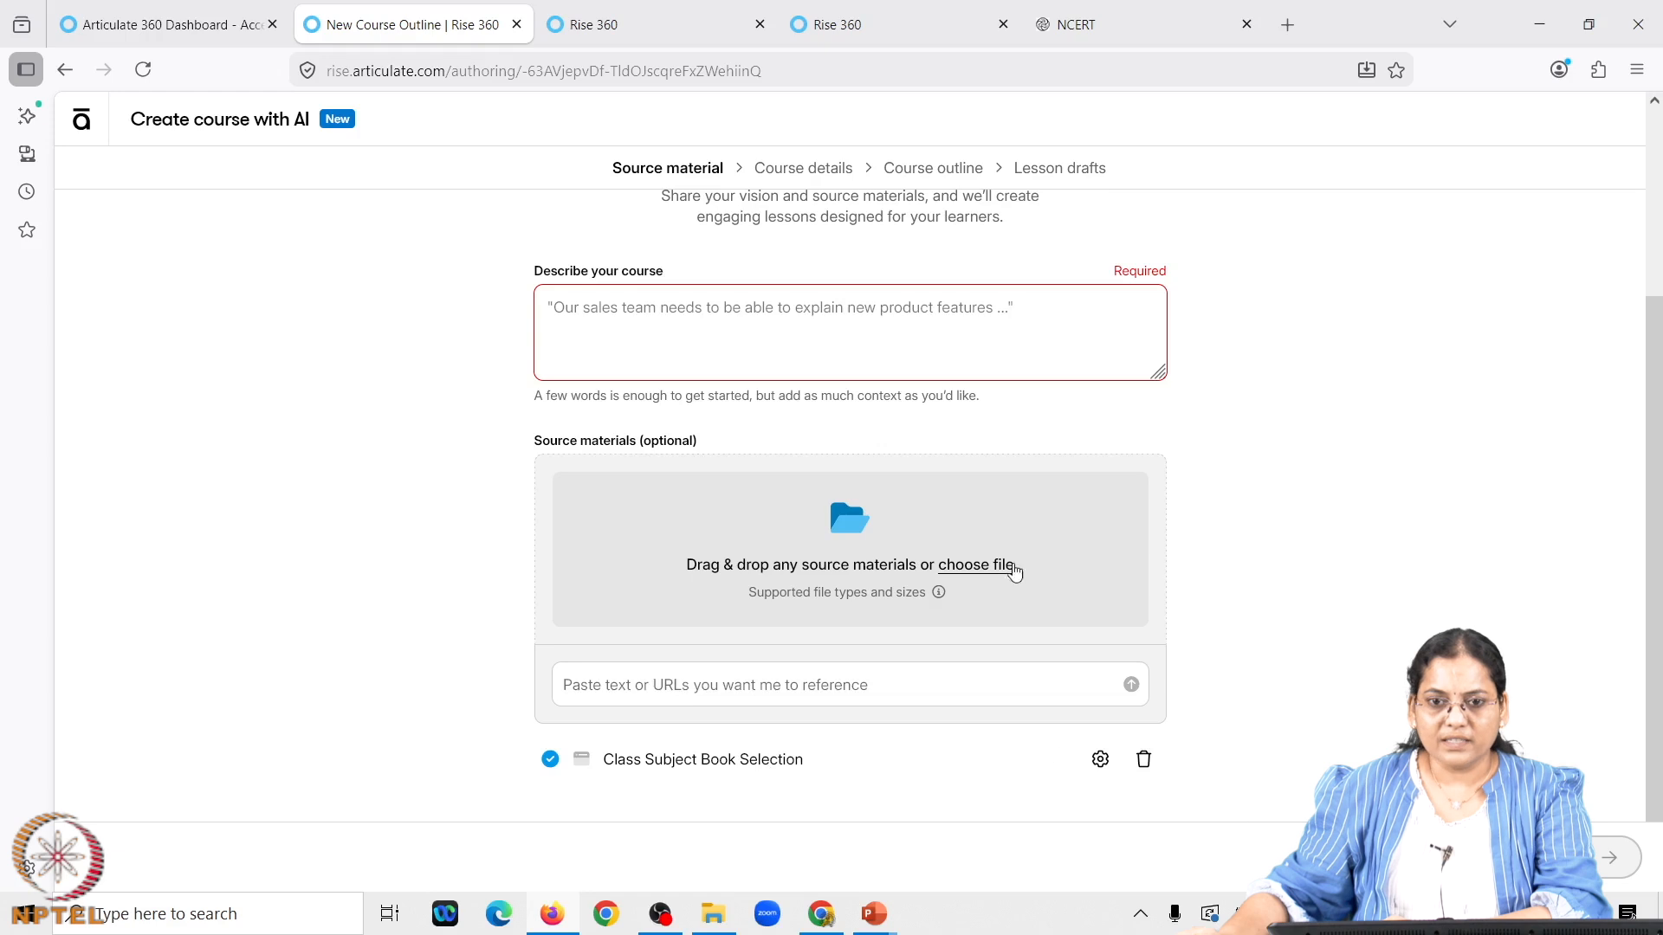
Describe the course as "Maths course" and generate its course details
click(920, 324)
text(Math)
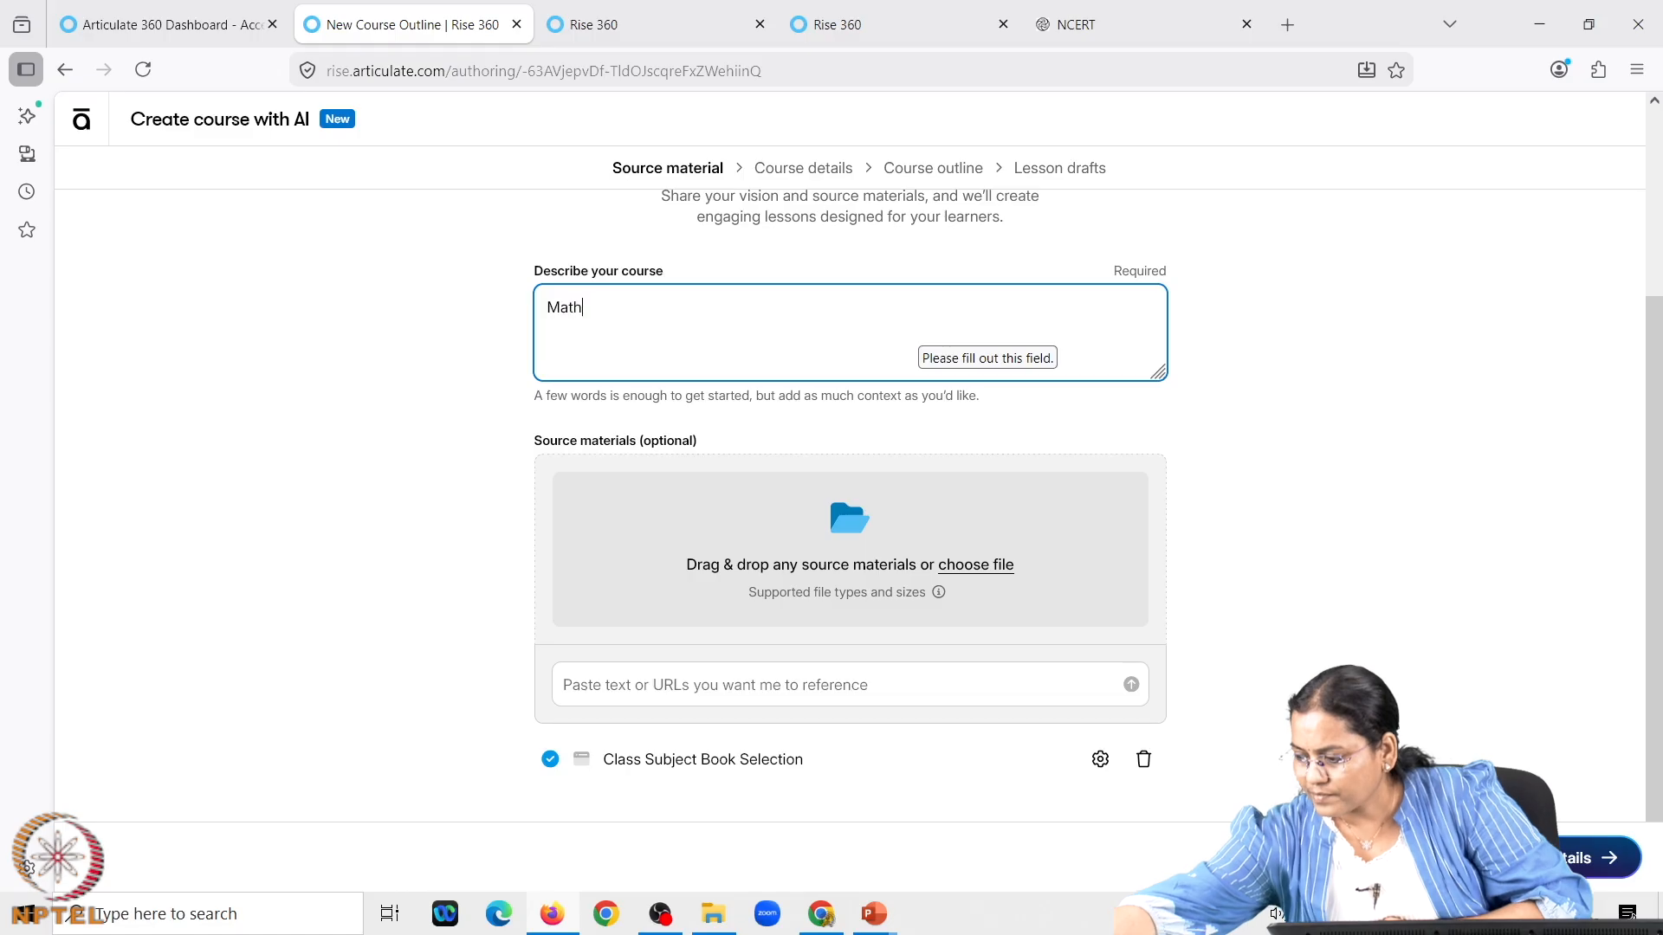
text(s )
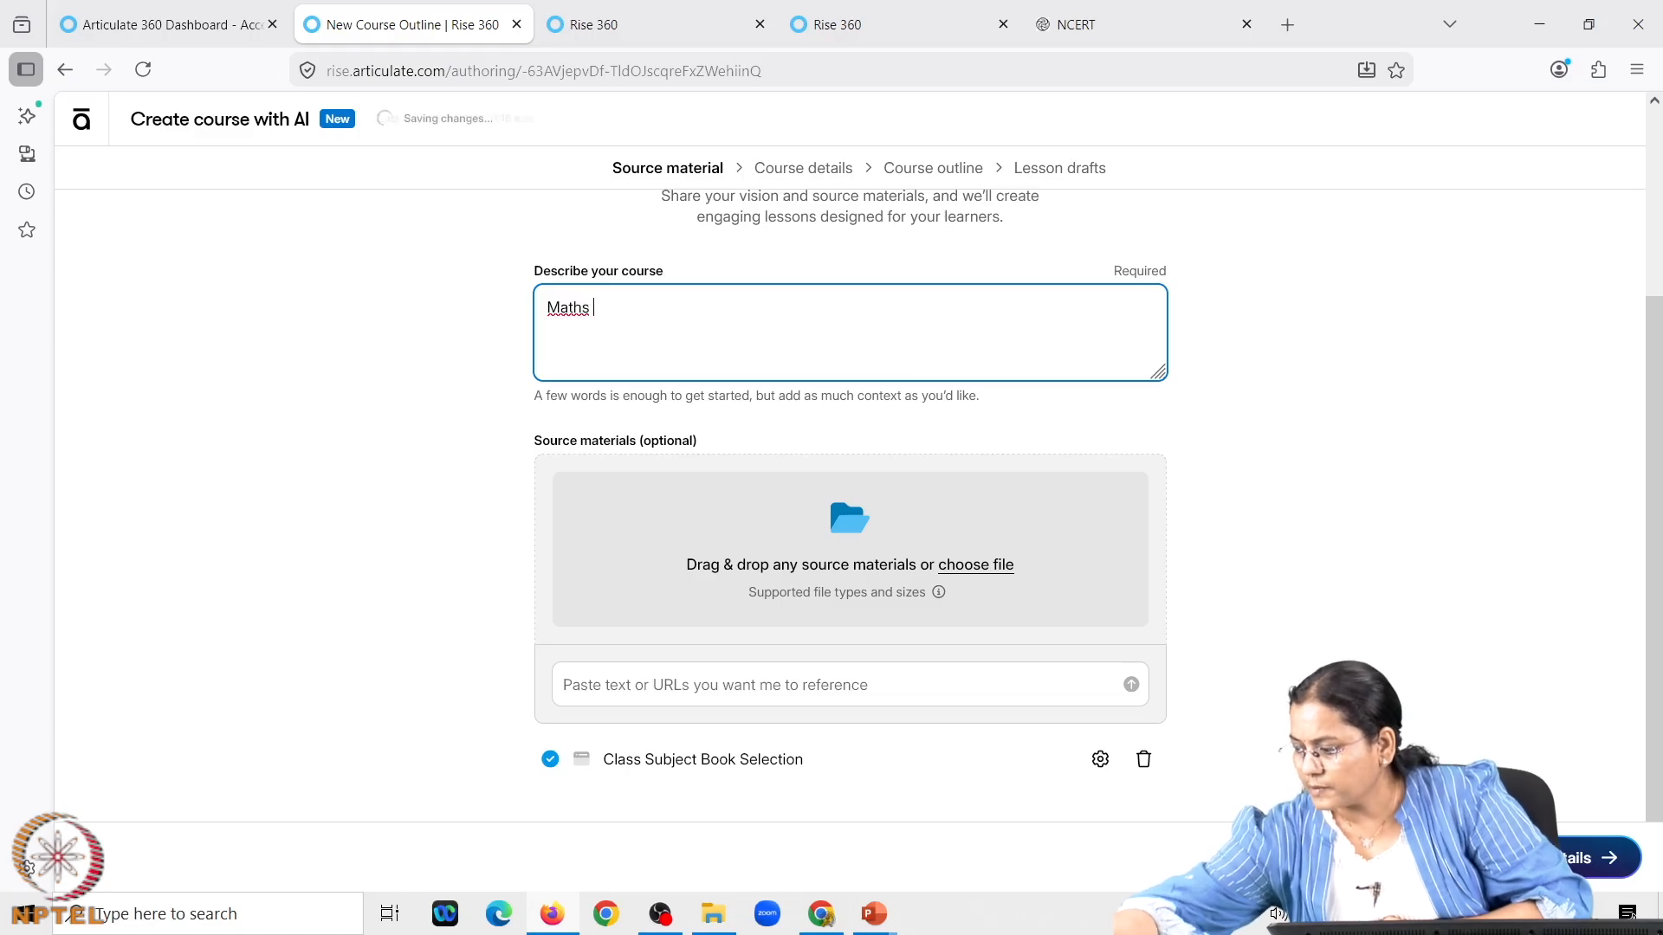
text(course)
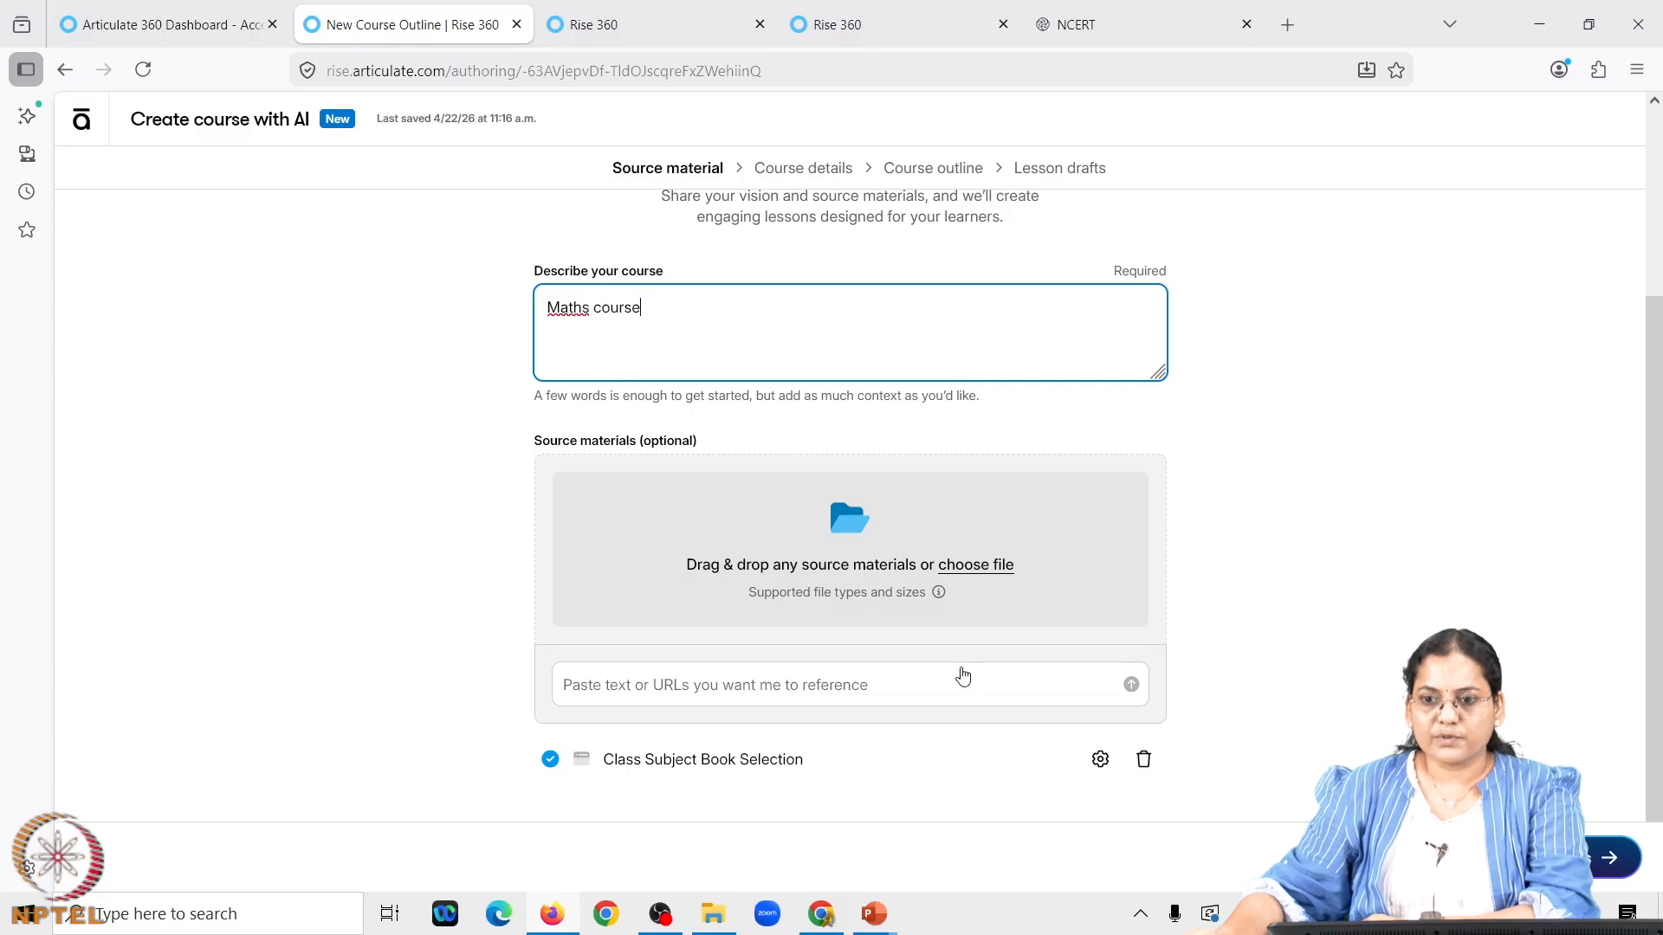
click(1560, 858)
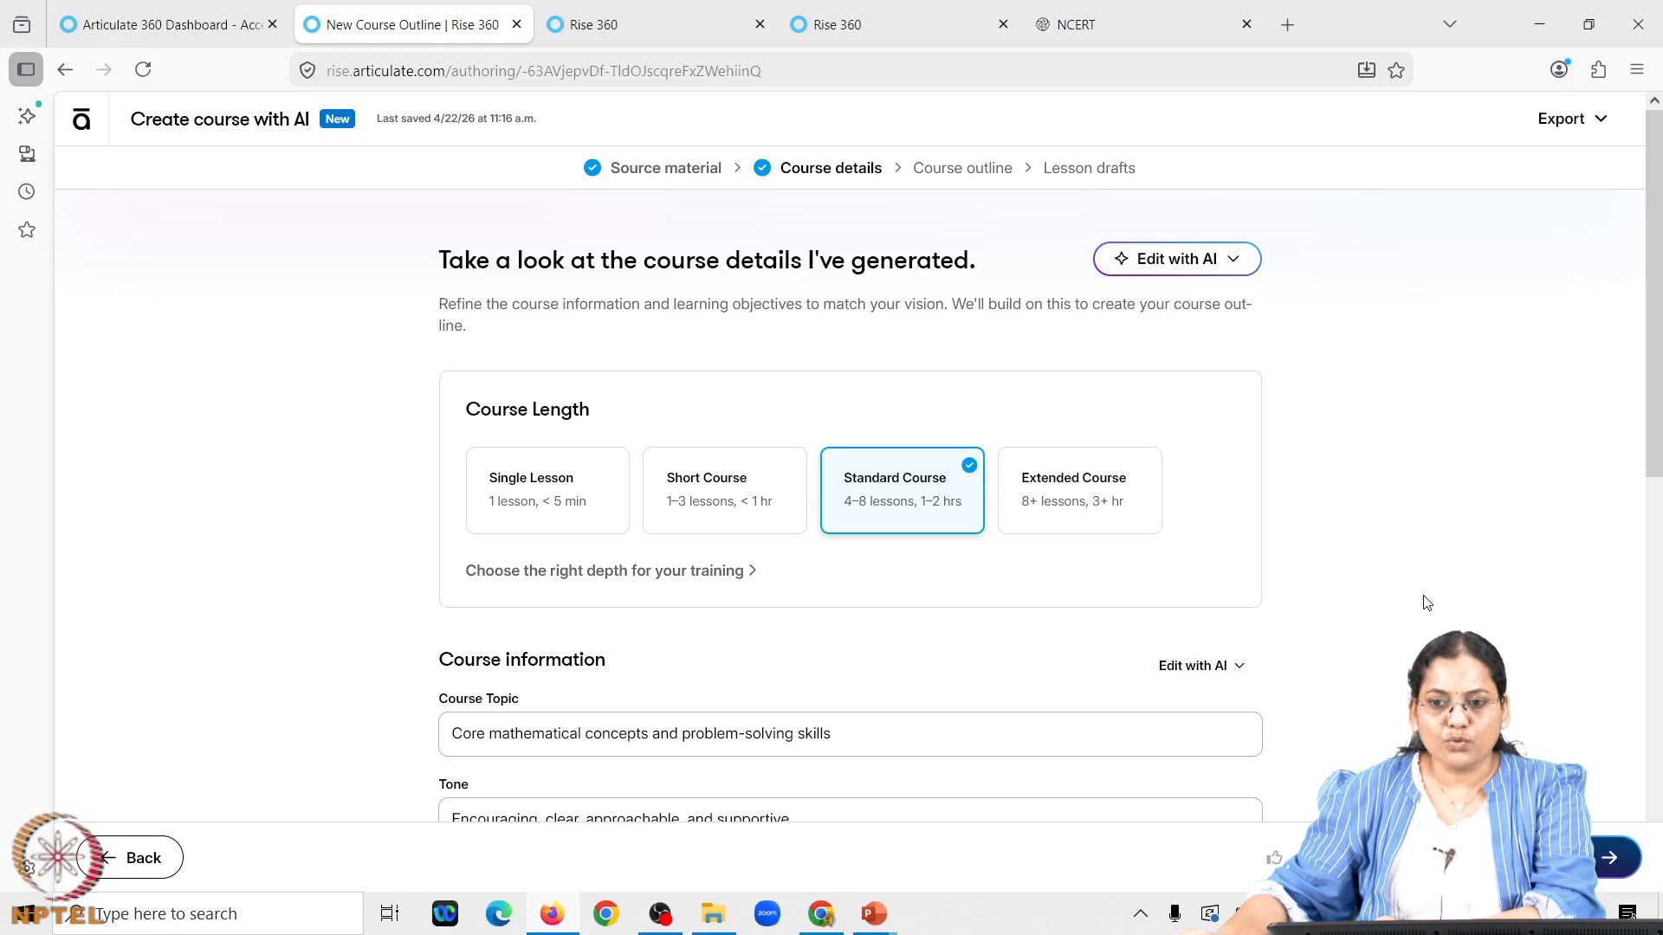
Add ", engaging" to the end of the course's tone description
scroll(1435, 595, down, 2)
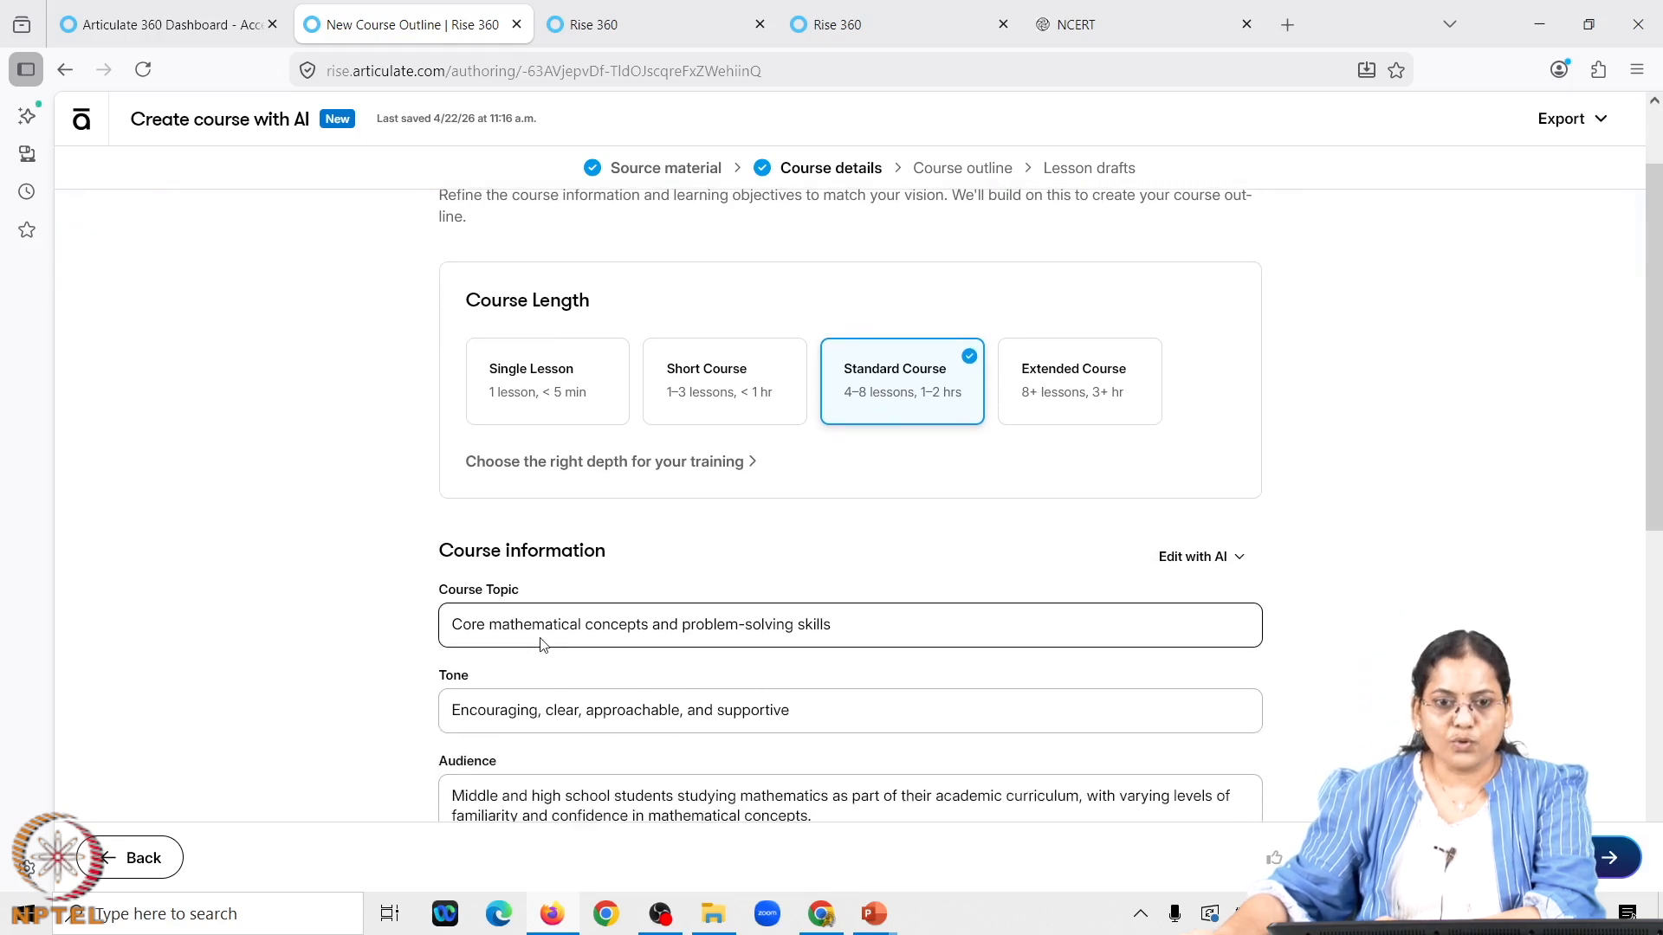
scroll(813, 630, down, 1)
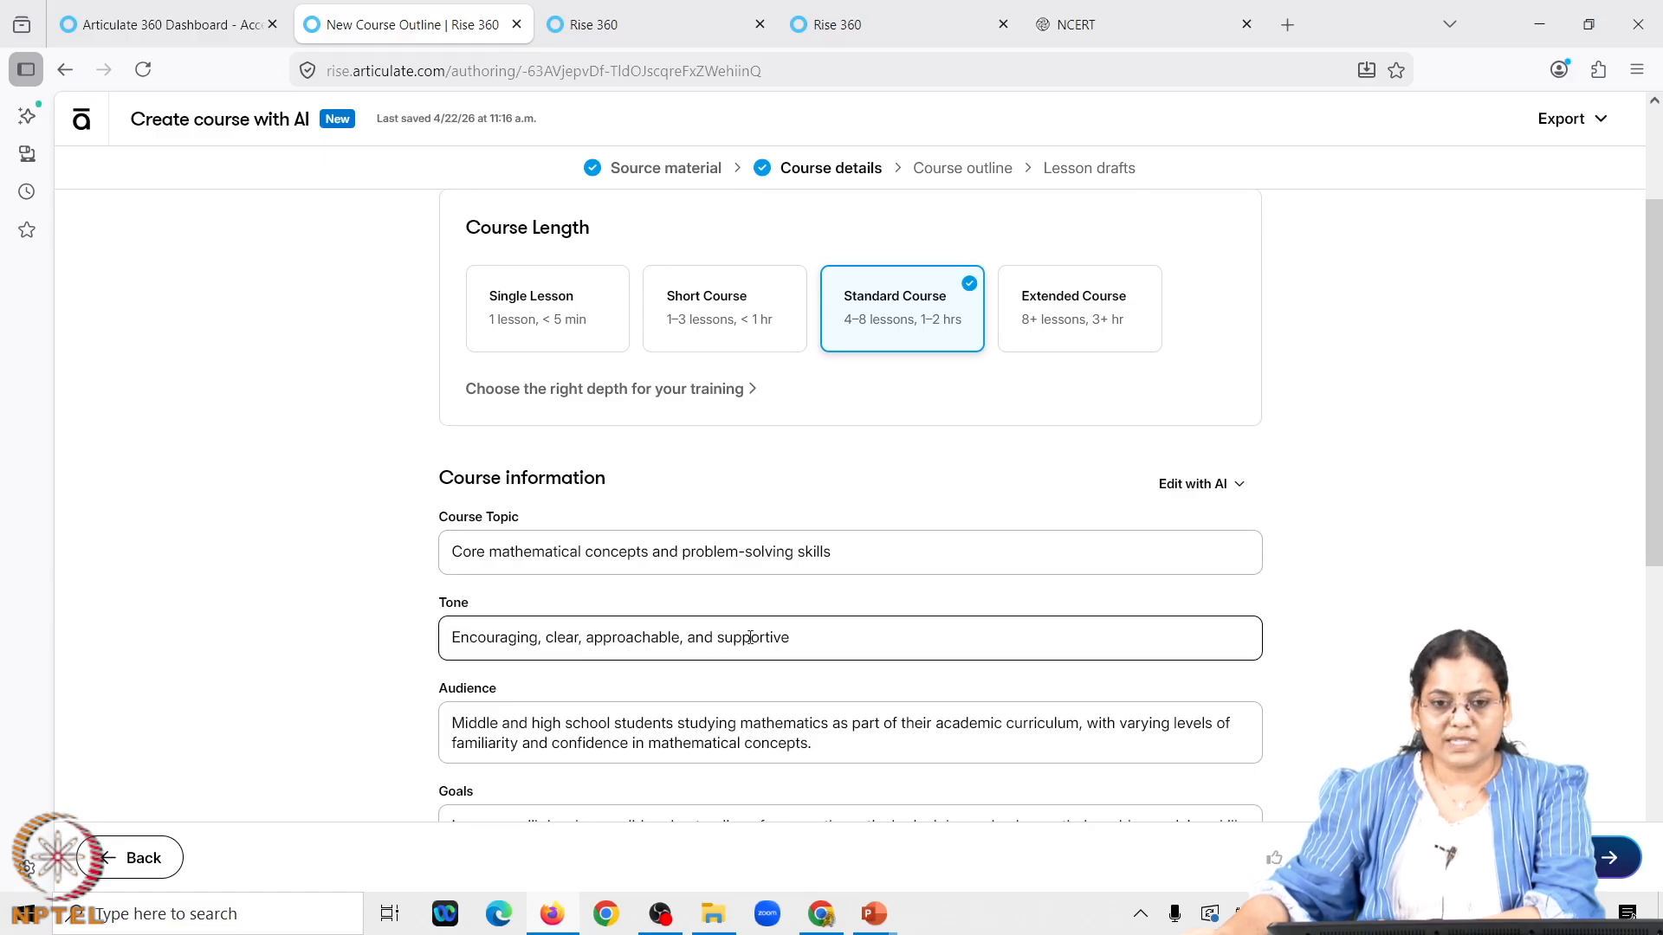
click(826, 636)
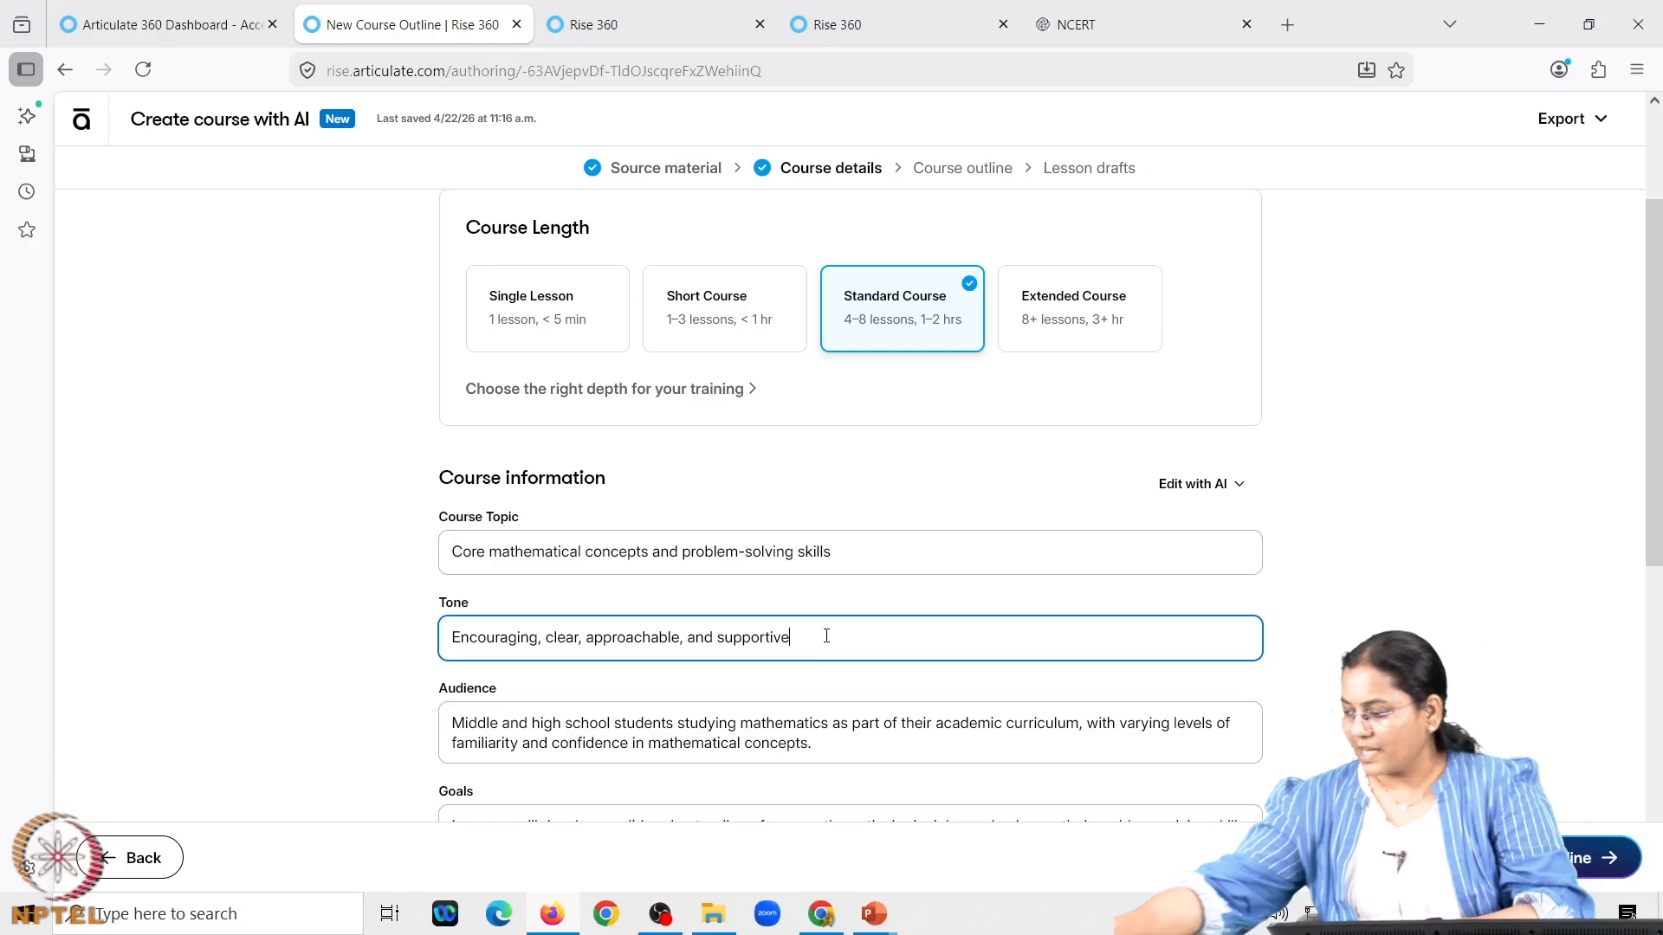
text(, e)
text(ngagi)
text(ng)
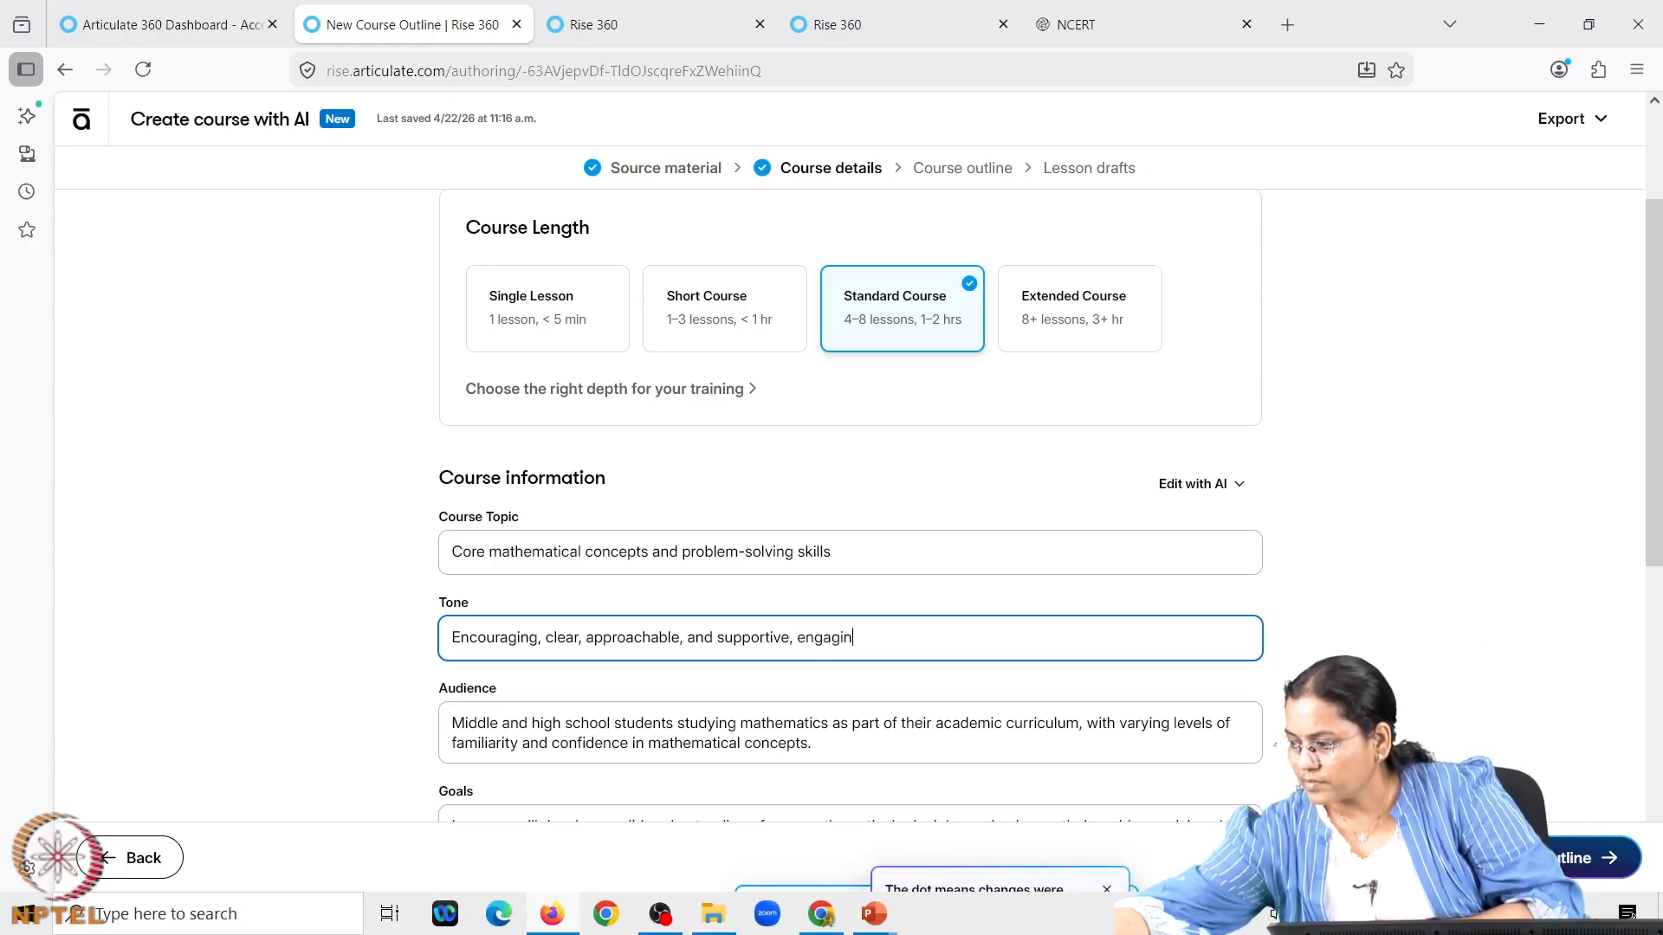
Review the generated course details, from course length, topic and tone to audience, goals and learning objectives
scroll(866, 674, down, 1)
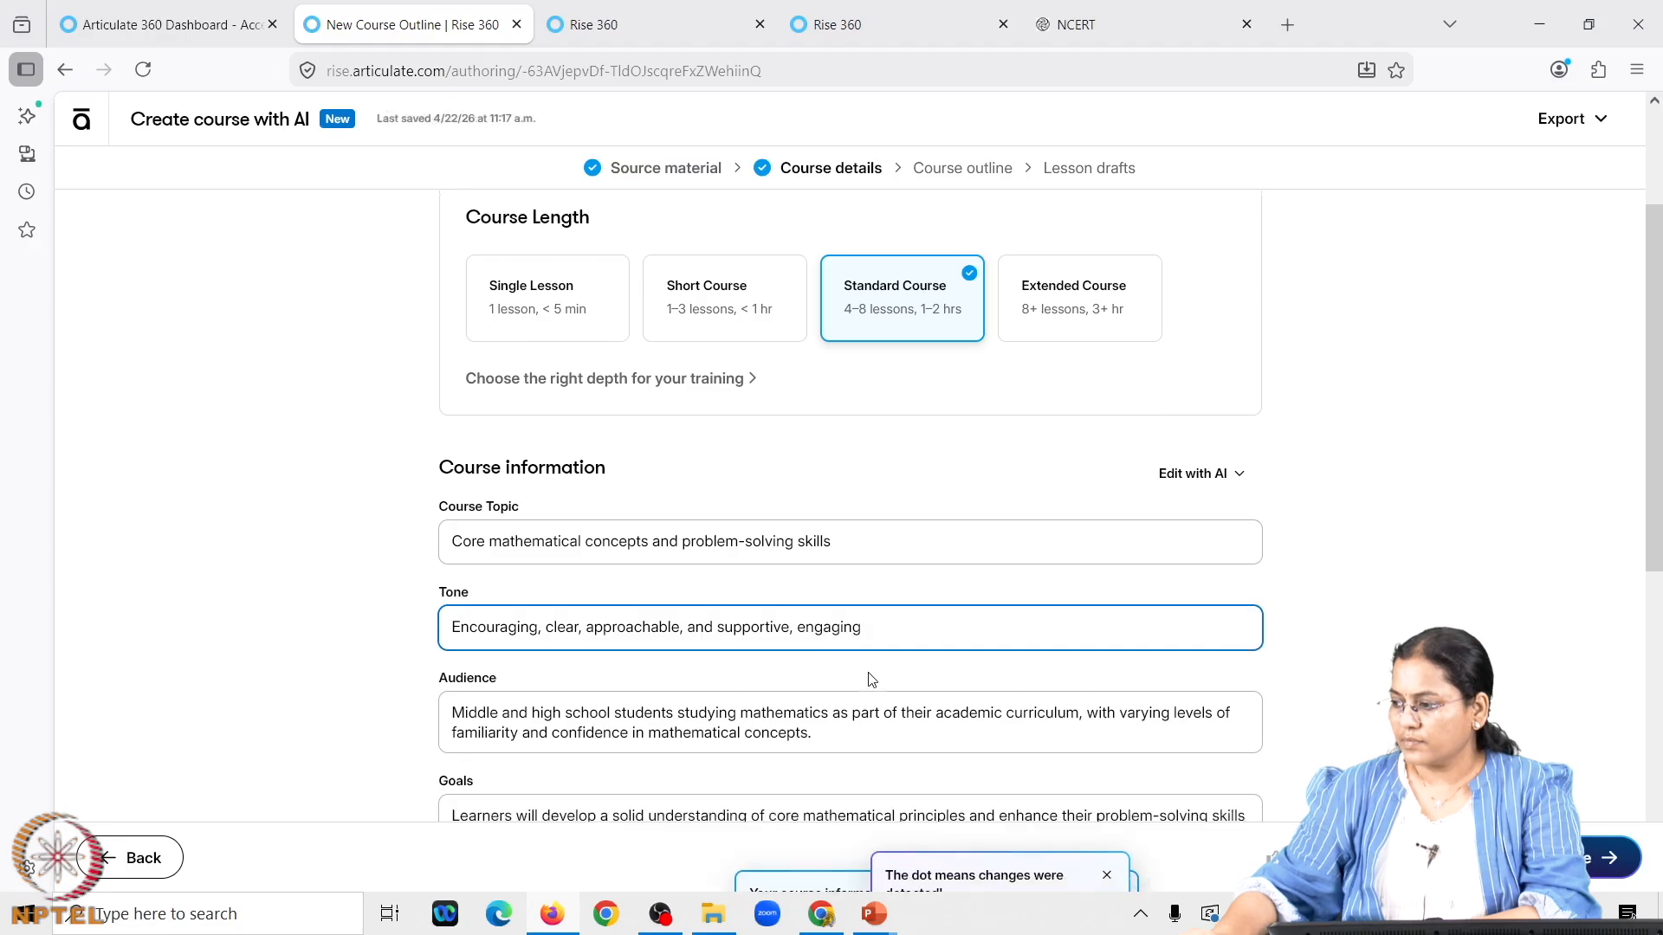
click(847, 666)
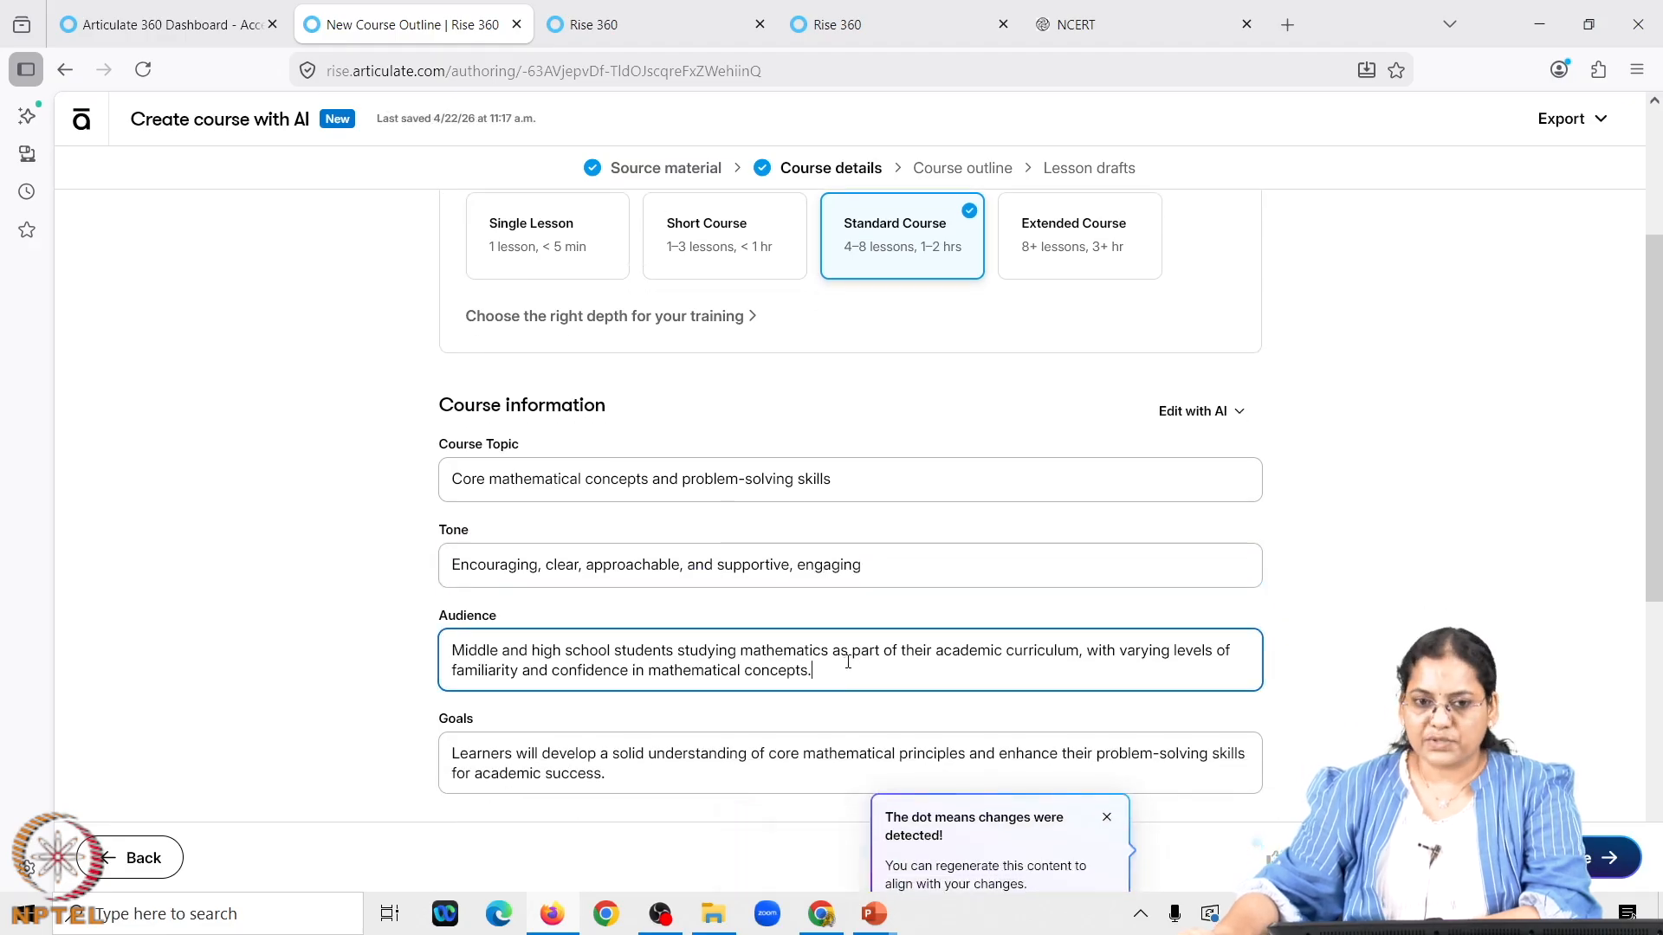
scroll(847, 665, down, 1)
click(735, 727)
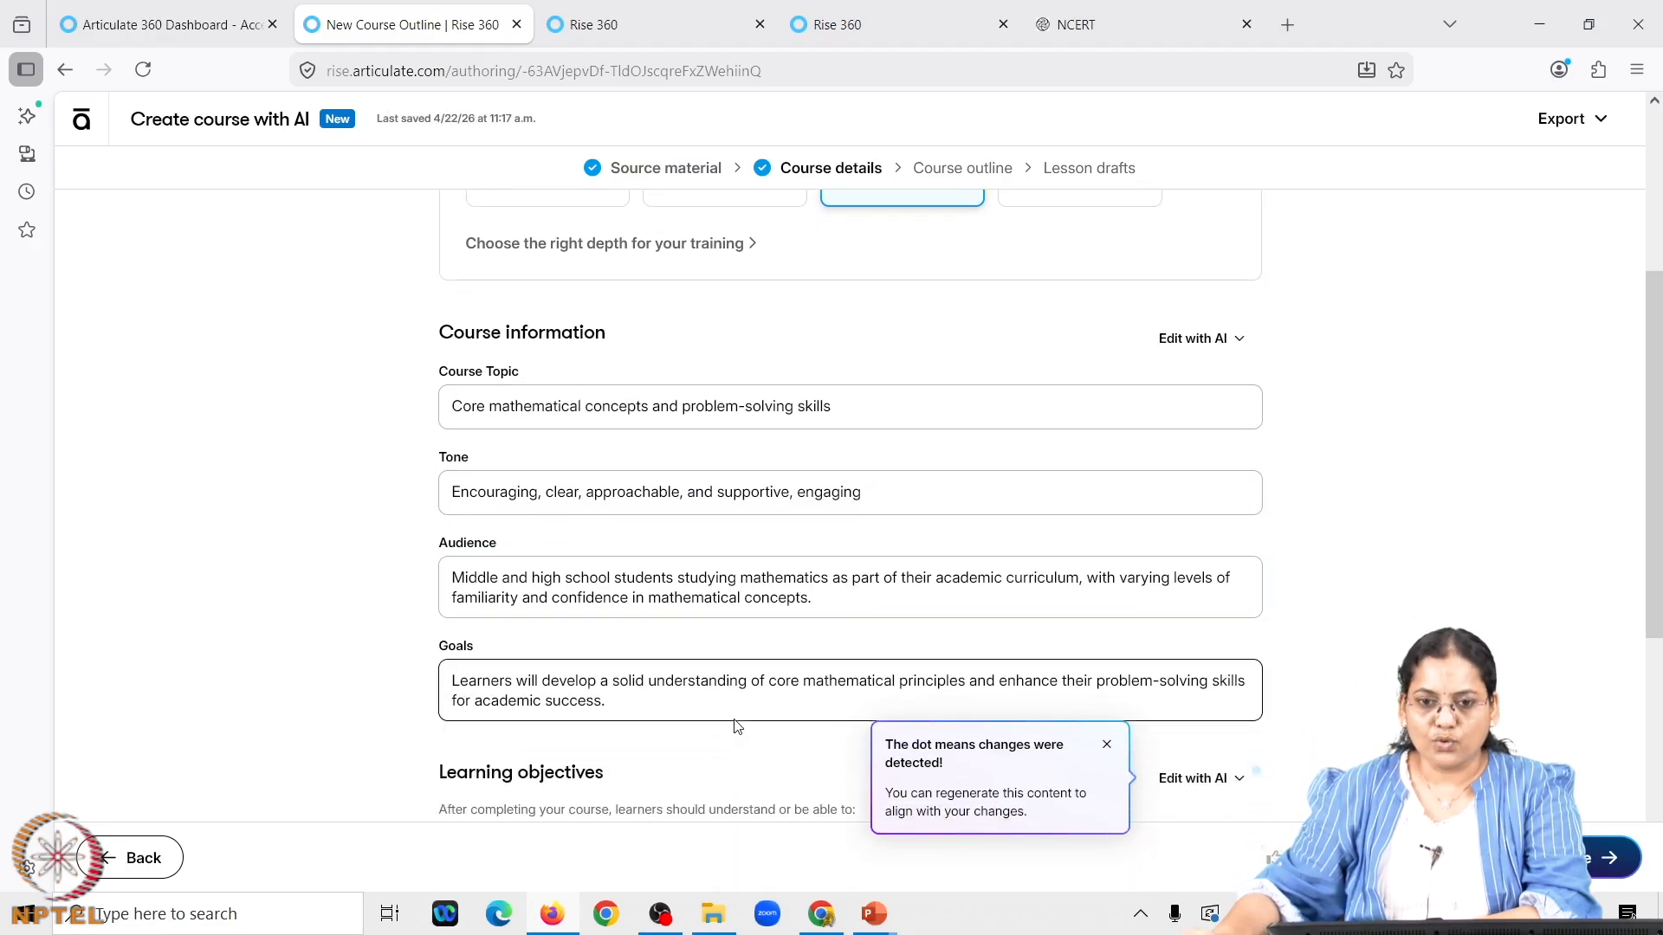
scroll(740, 722, down, 1)
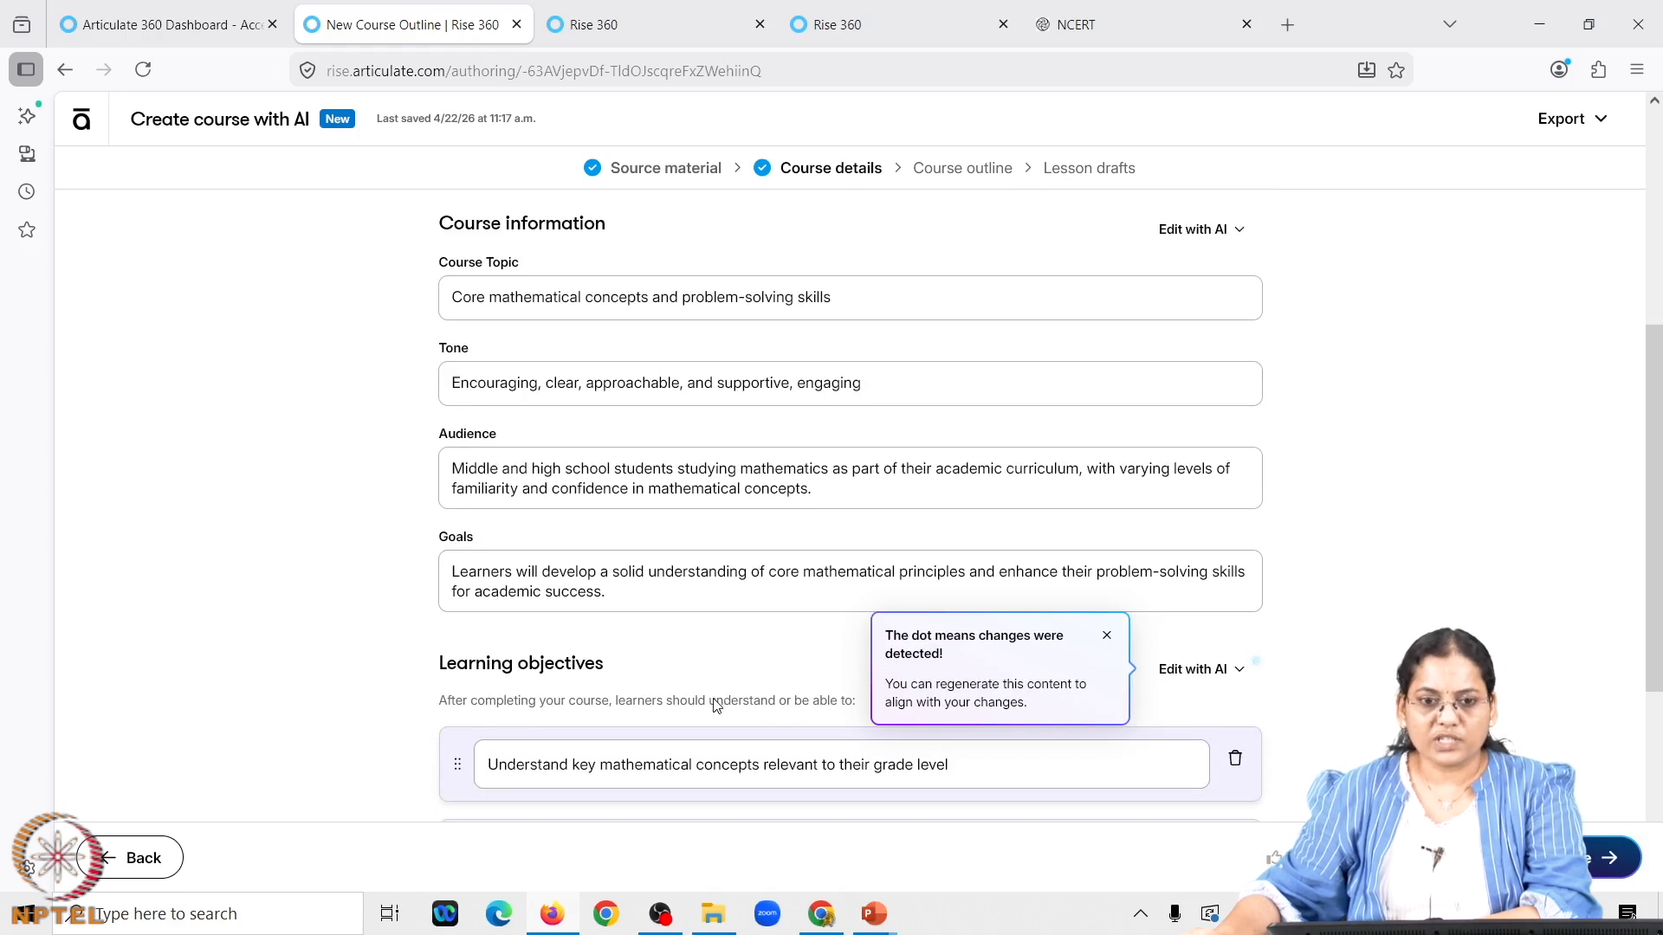
scroll(716, 706, down, 2)
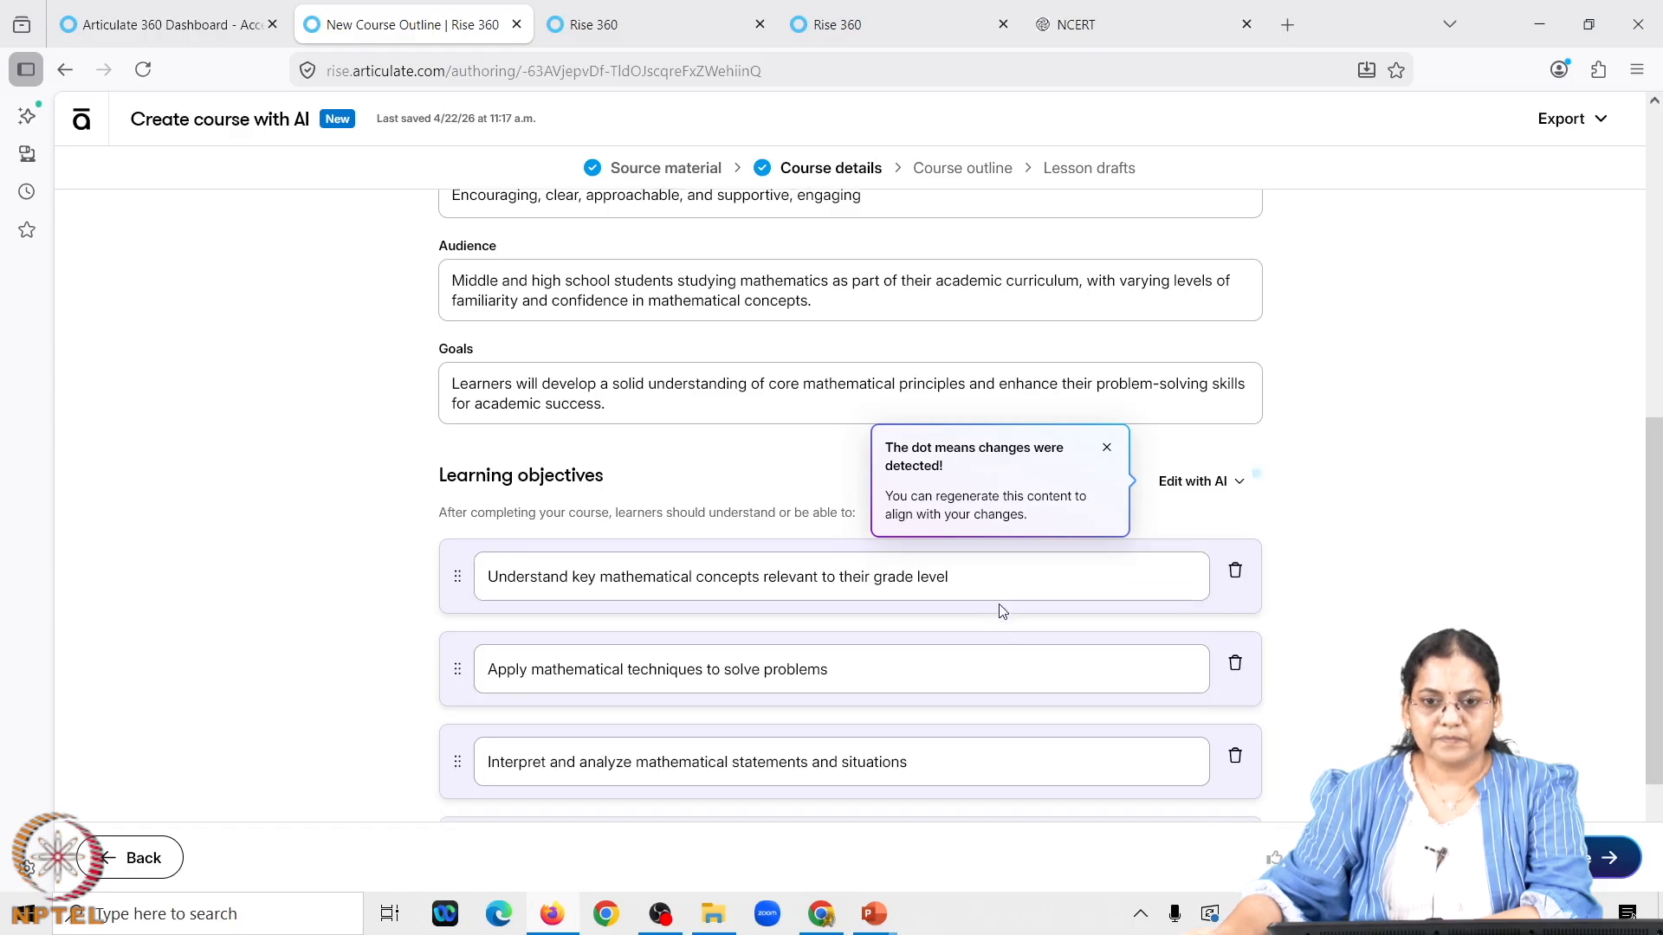
scroll(998, 606, down, 2)
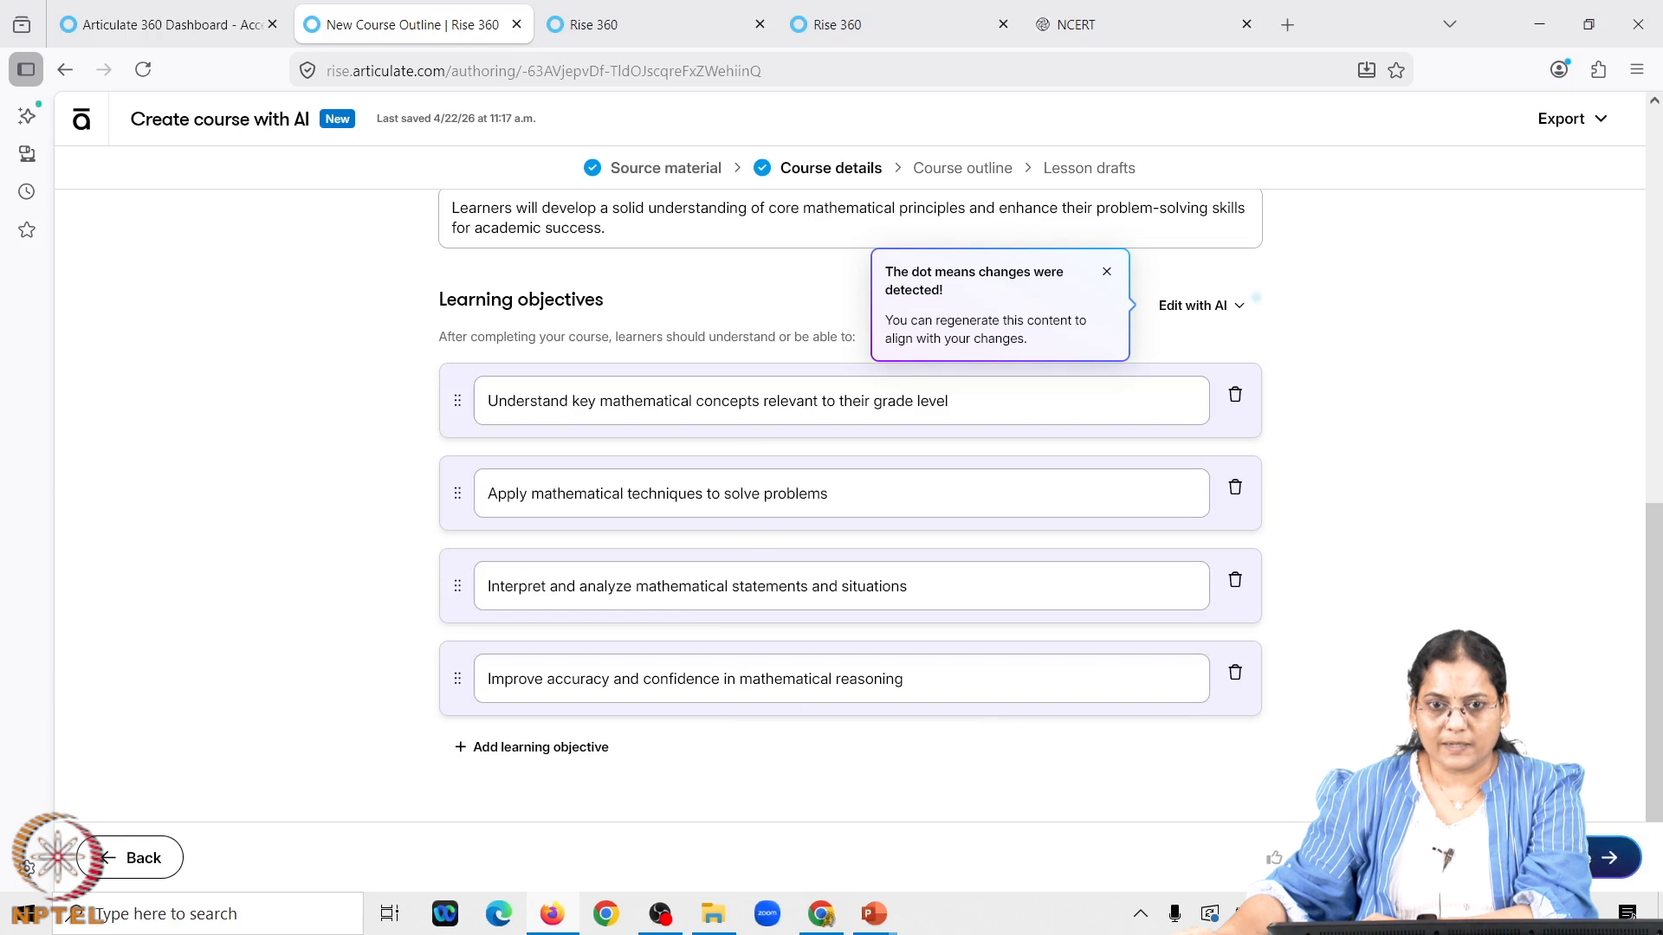
scroll(1364, 732, up, 5)
scroll(1364, 732, up, 4)
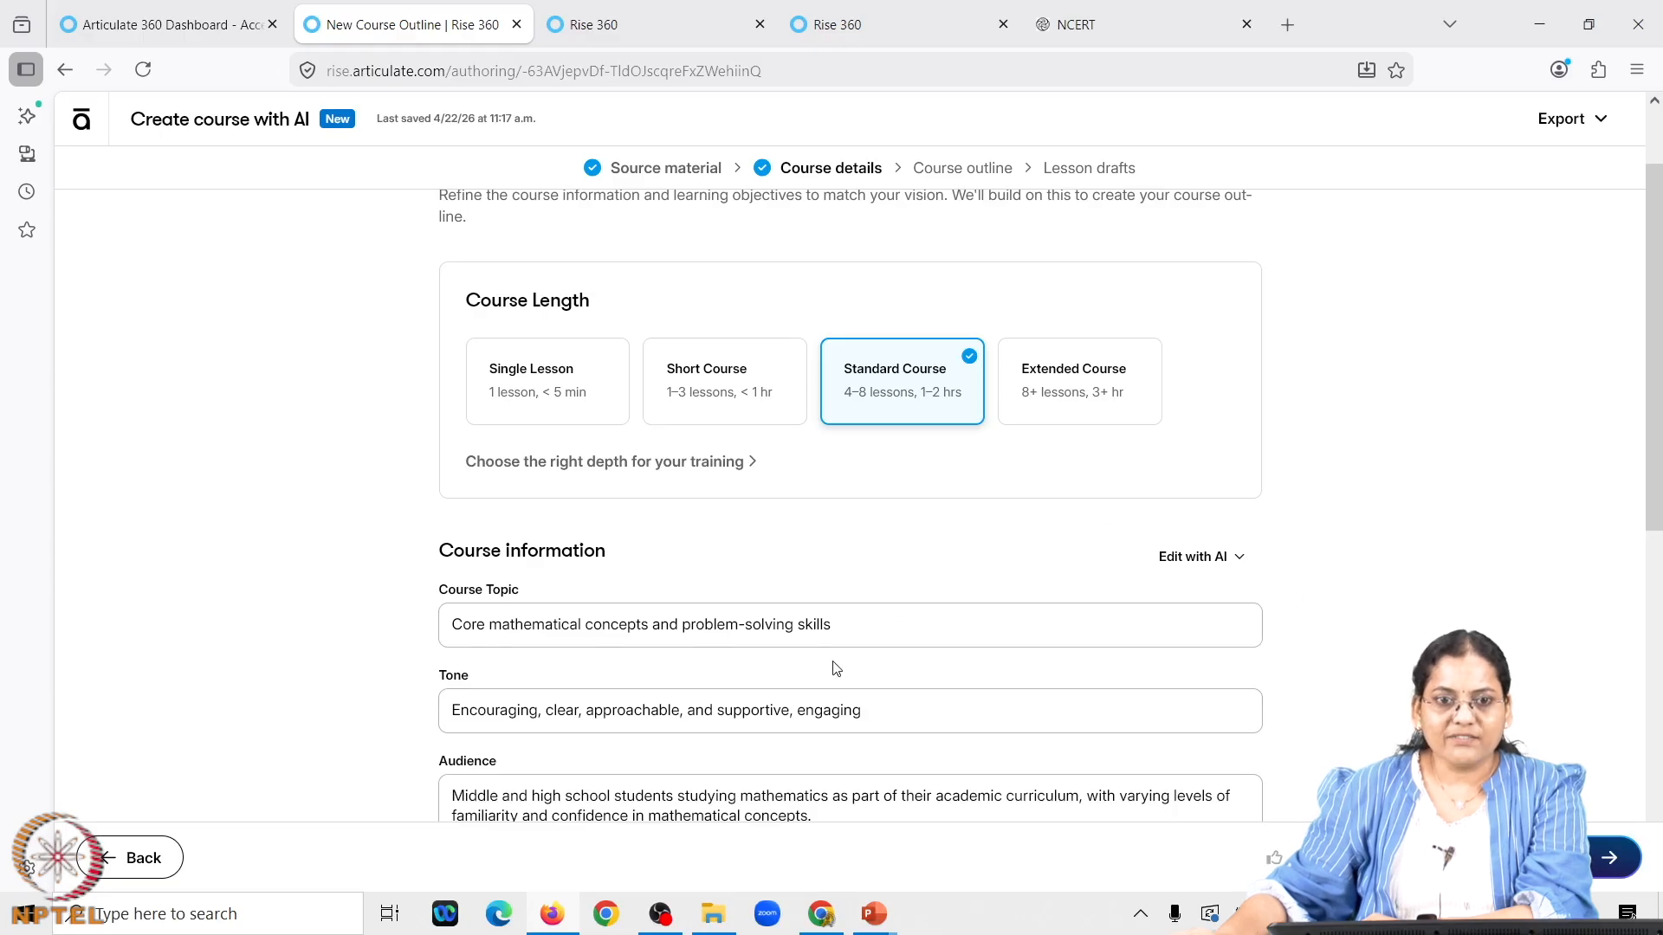
scroll(732, 623, down, 1)
scroll(636, 597, down, 1)
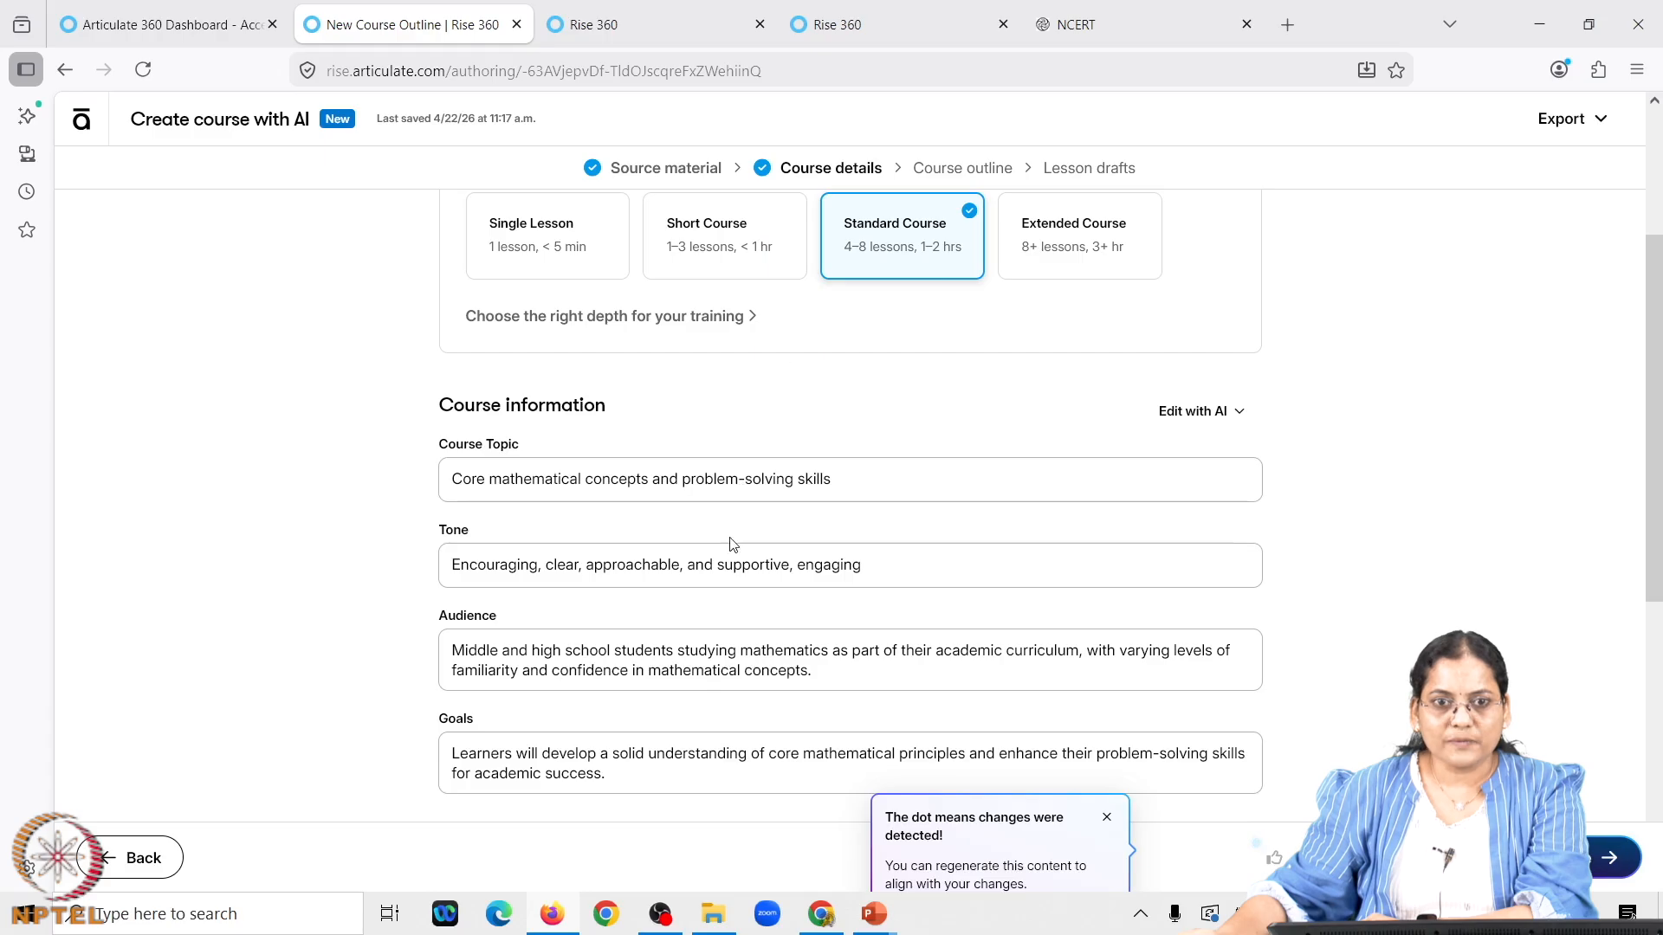
scroll(730, 543, down, 2)
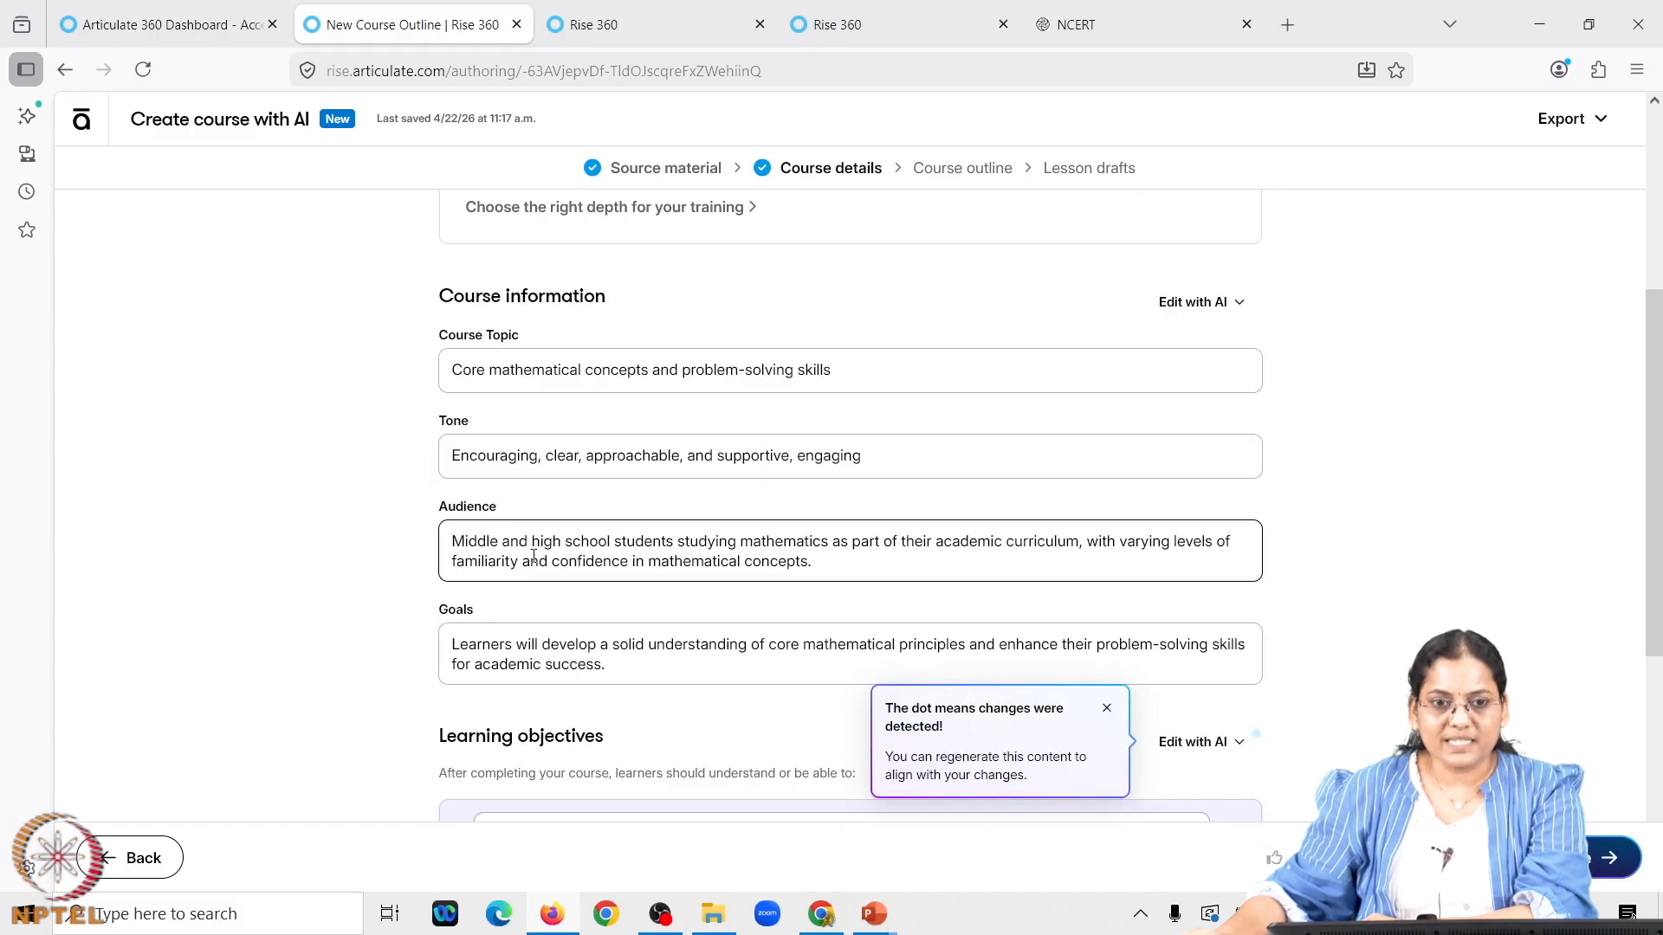
scroll(533, 557, down, 3)
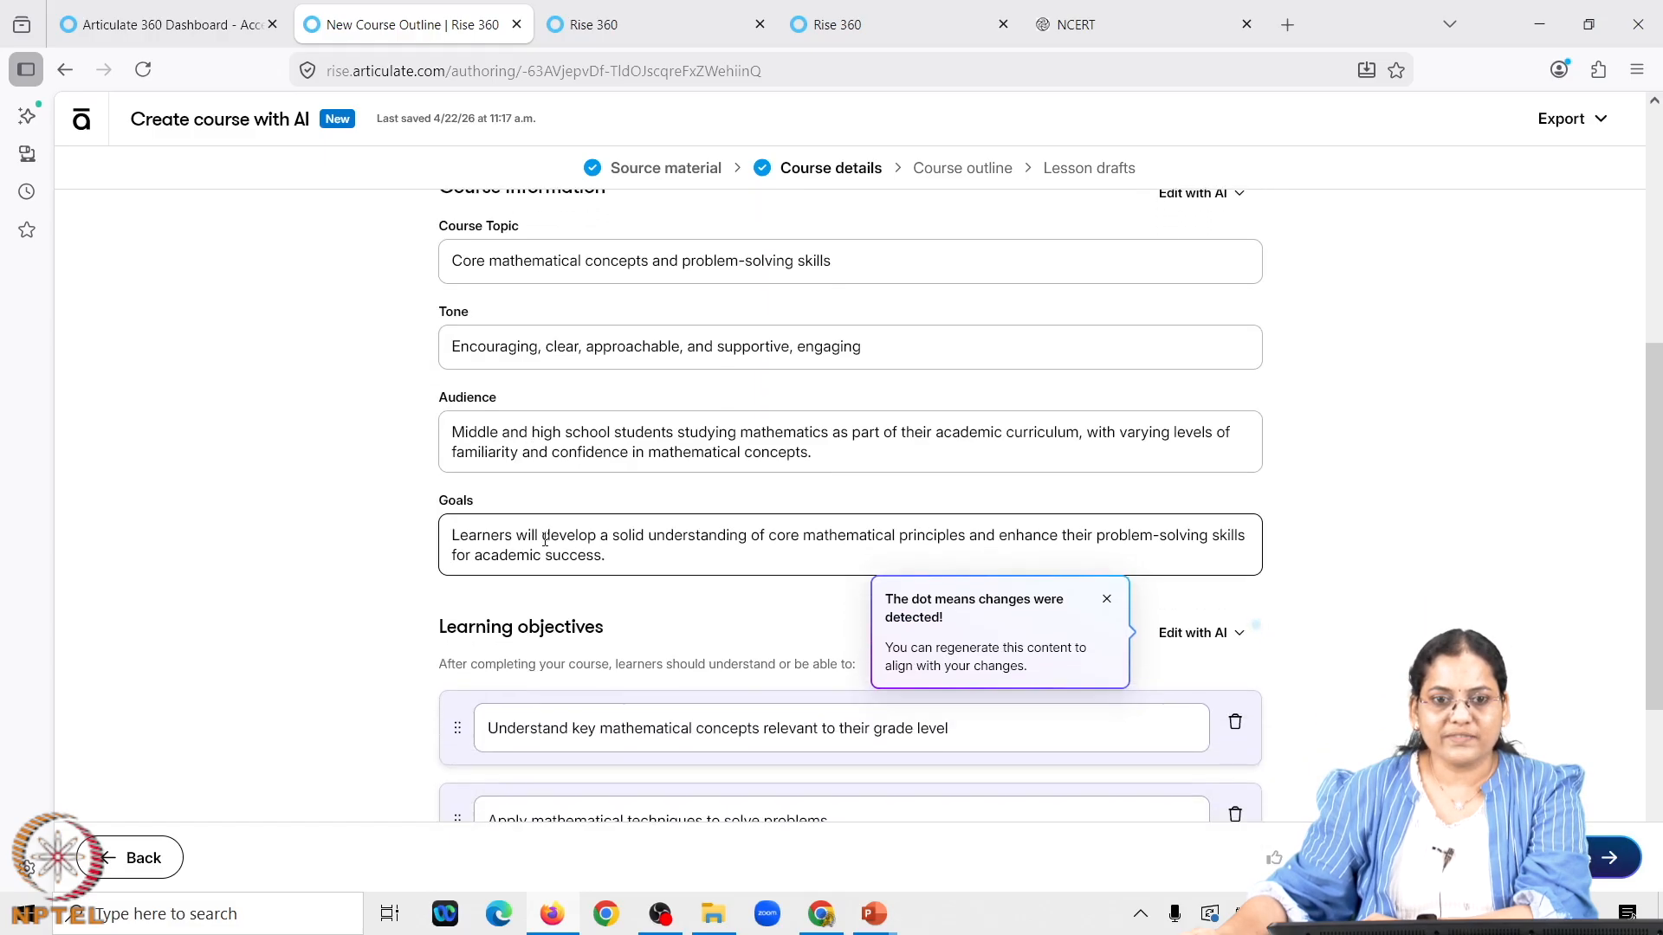
scroll(546, 537, down, 4)
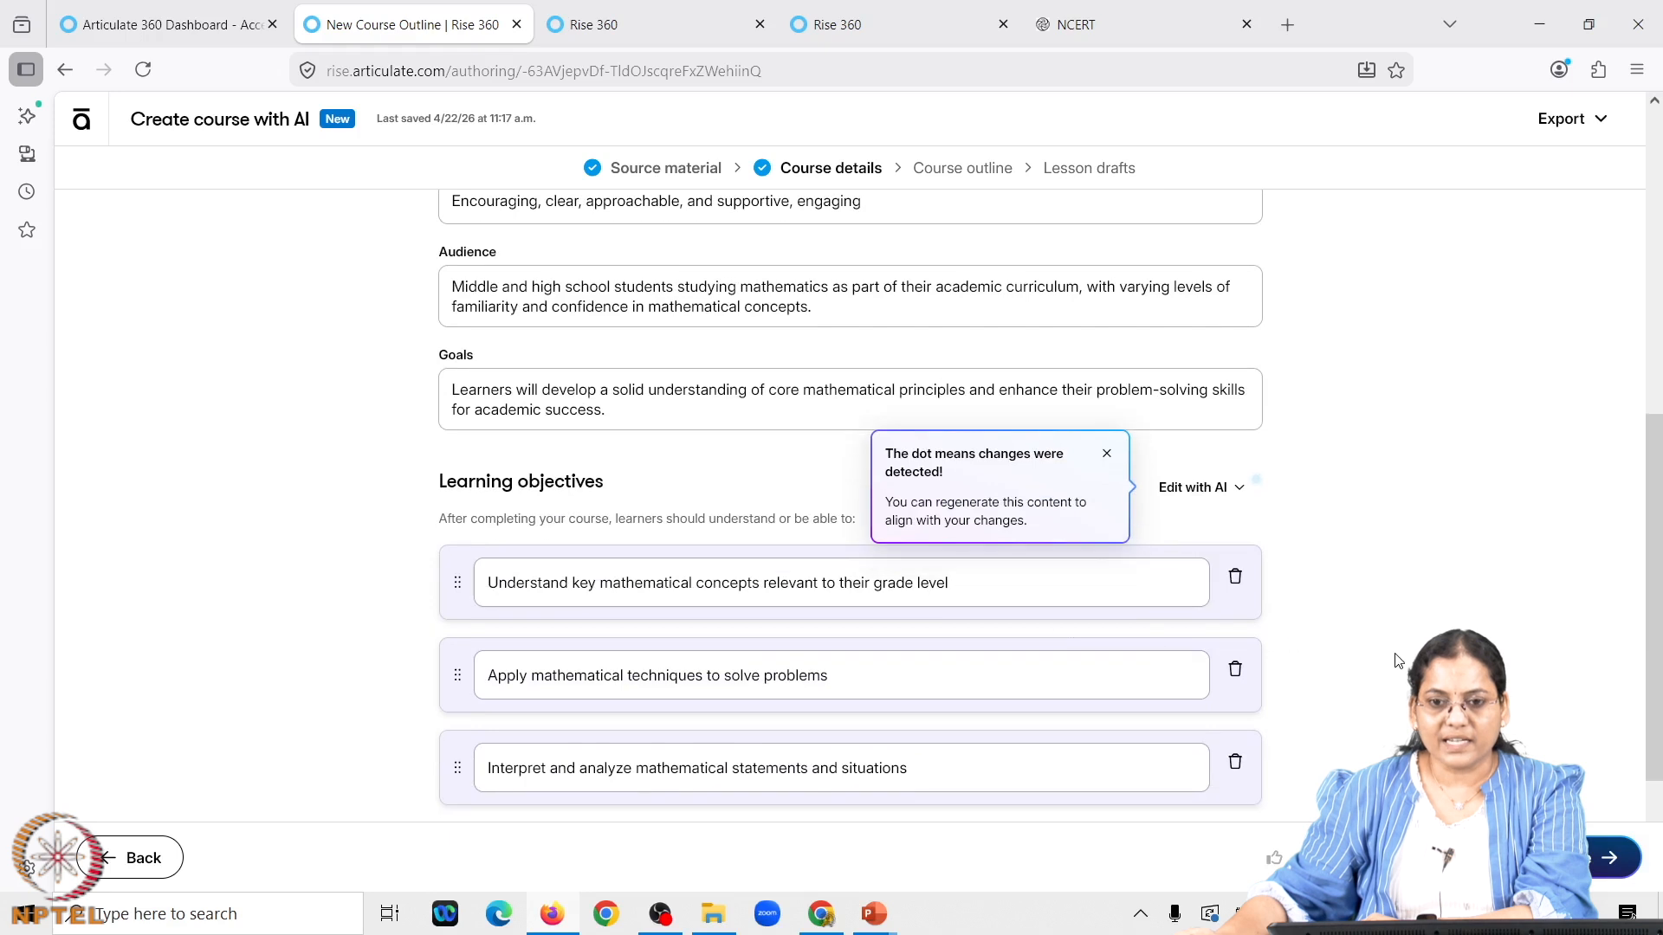
scroll(1405, 662, down, 5)
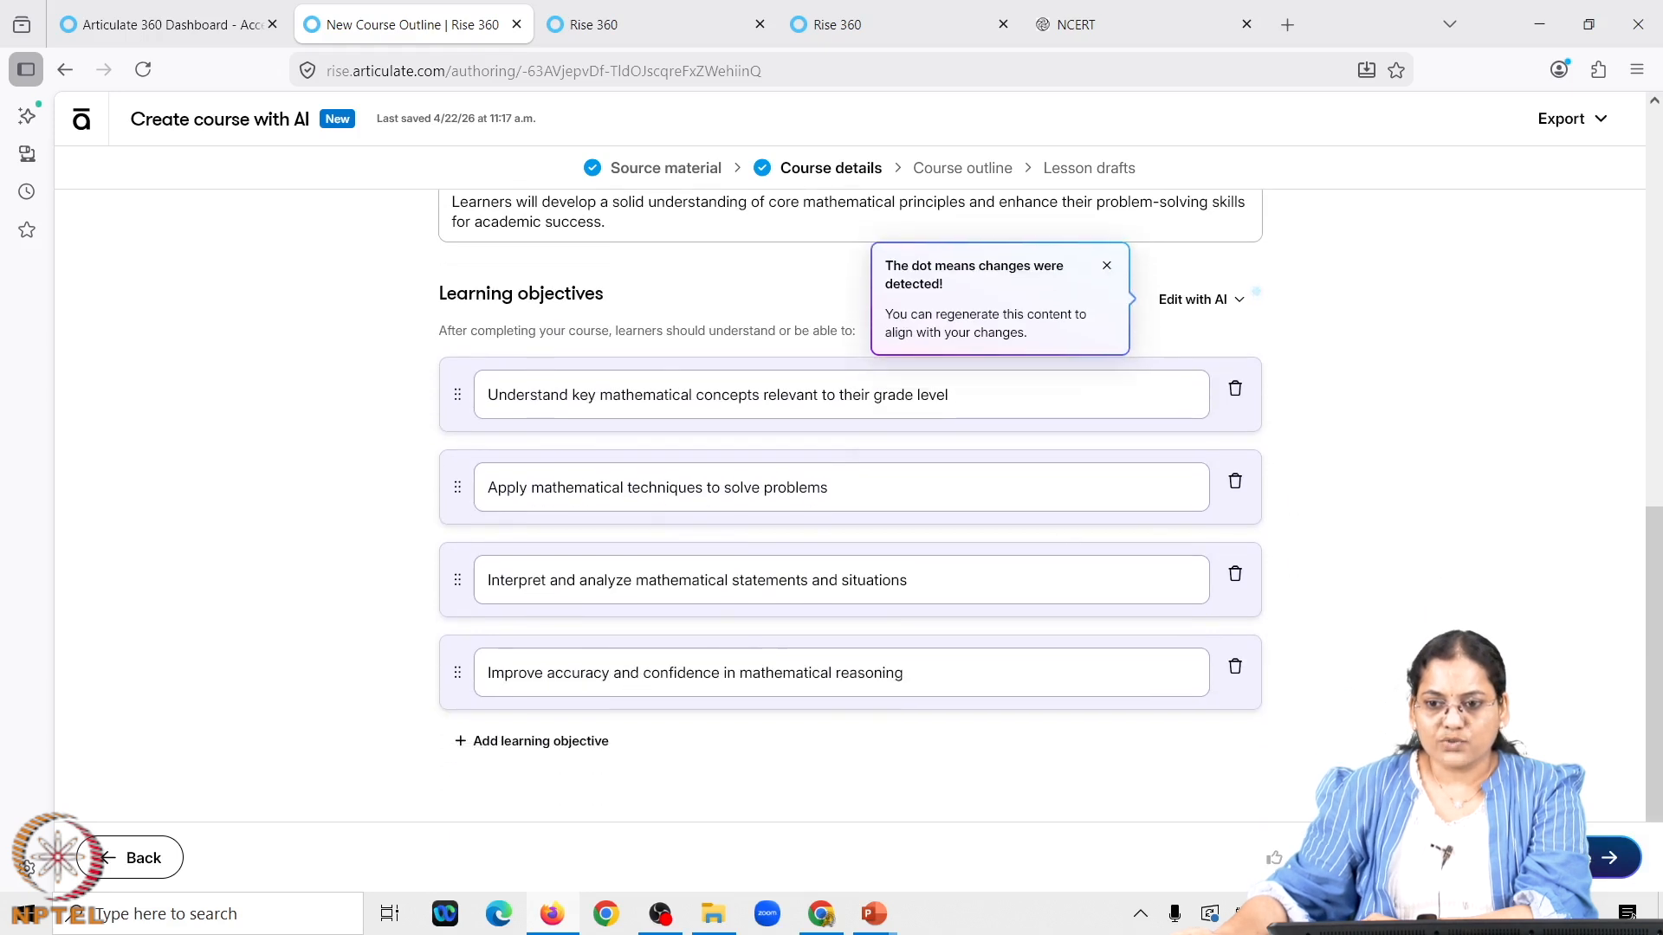
Generate the course outline from the course details and go to Lesson #1, Foundations of Mathematical Understanding
click(1609, 857)
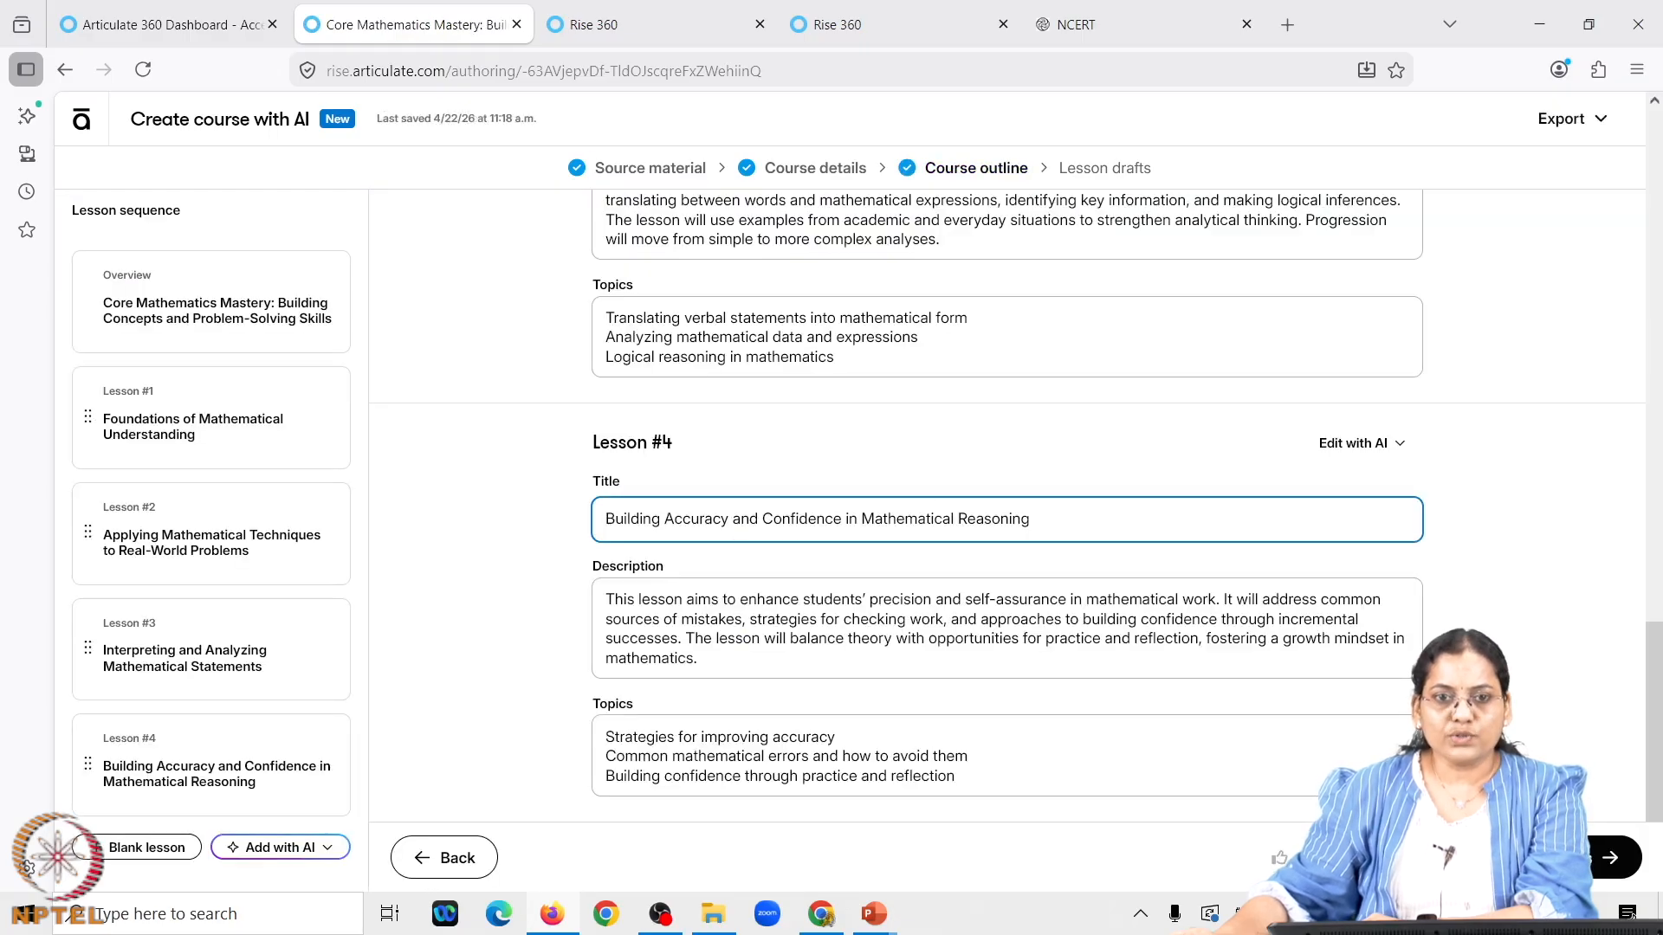
scroll(711, 589, up, 5)
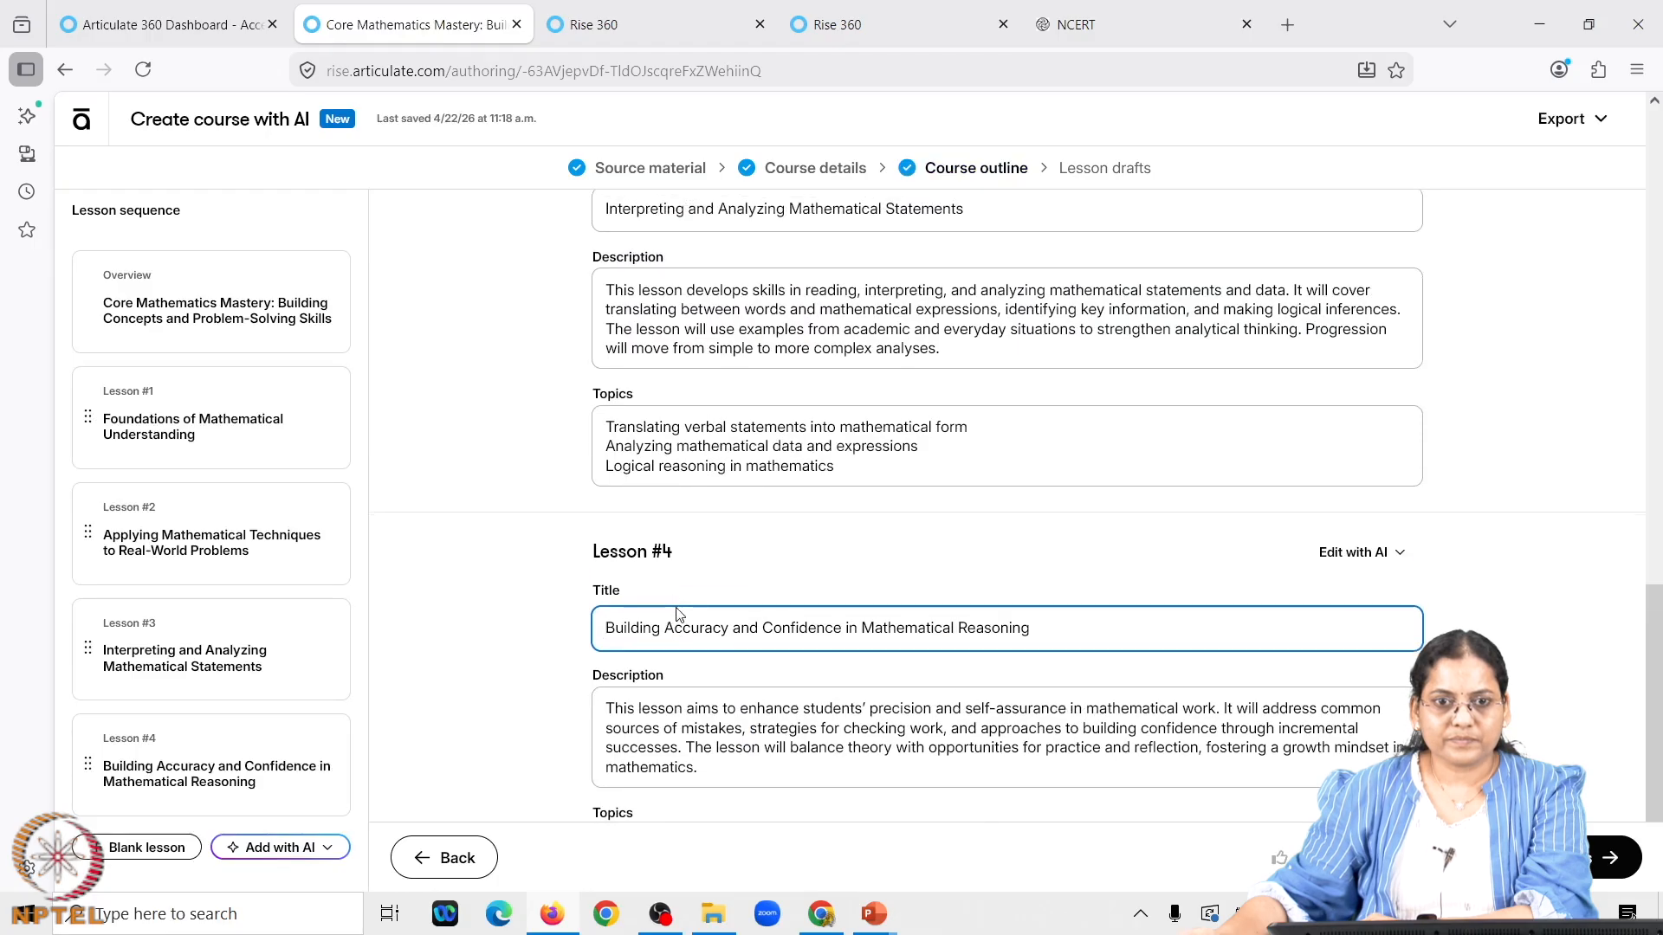
scroll(711, 589, up, 6)
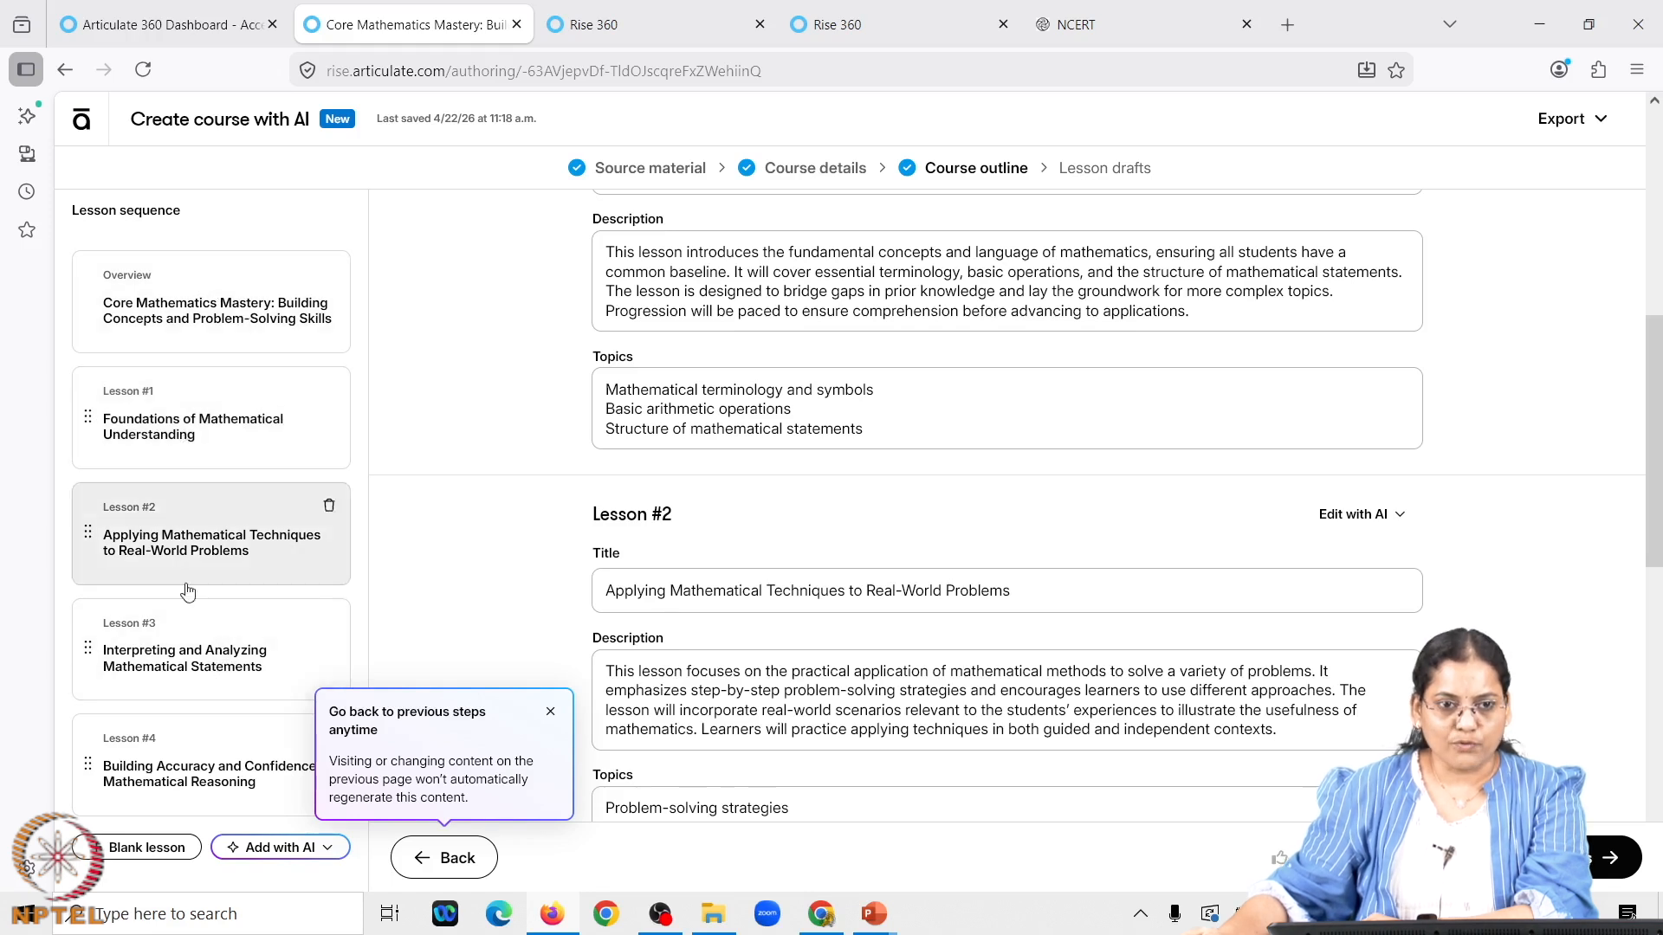
click(251, 392)
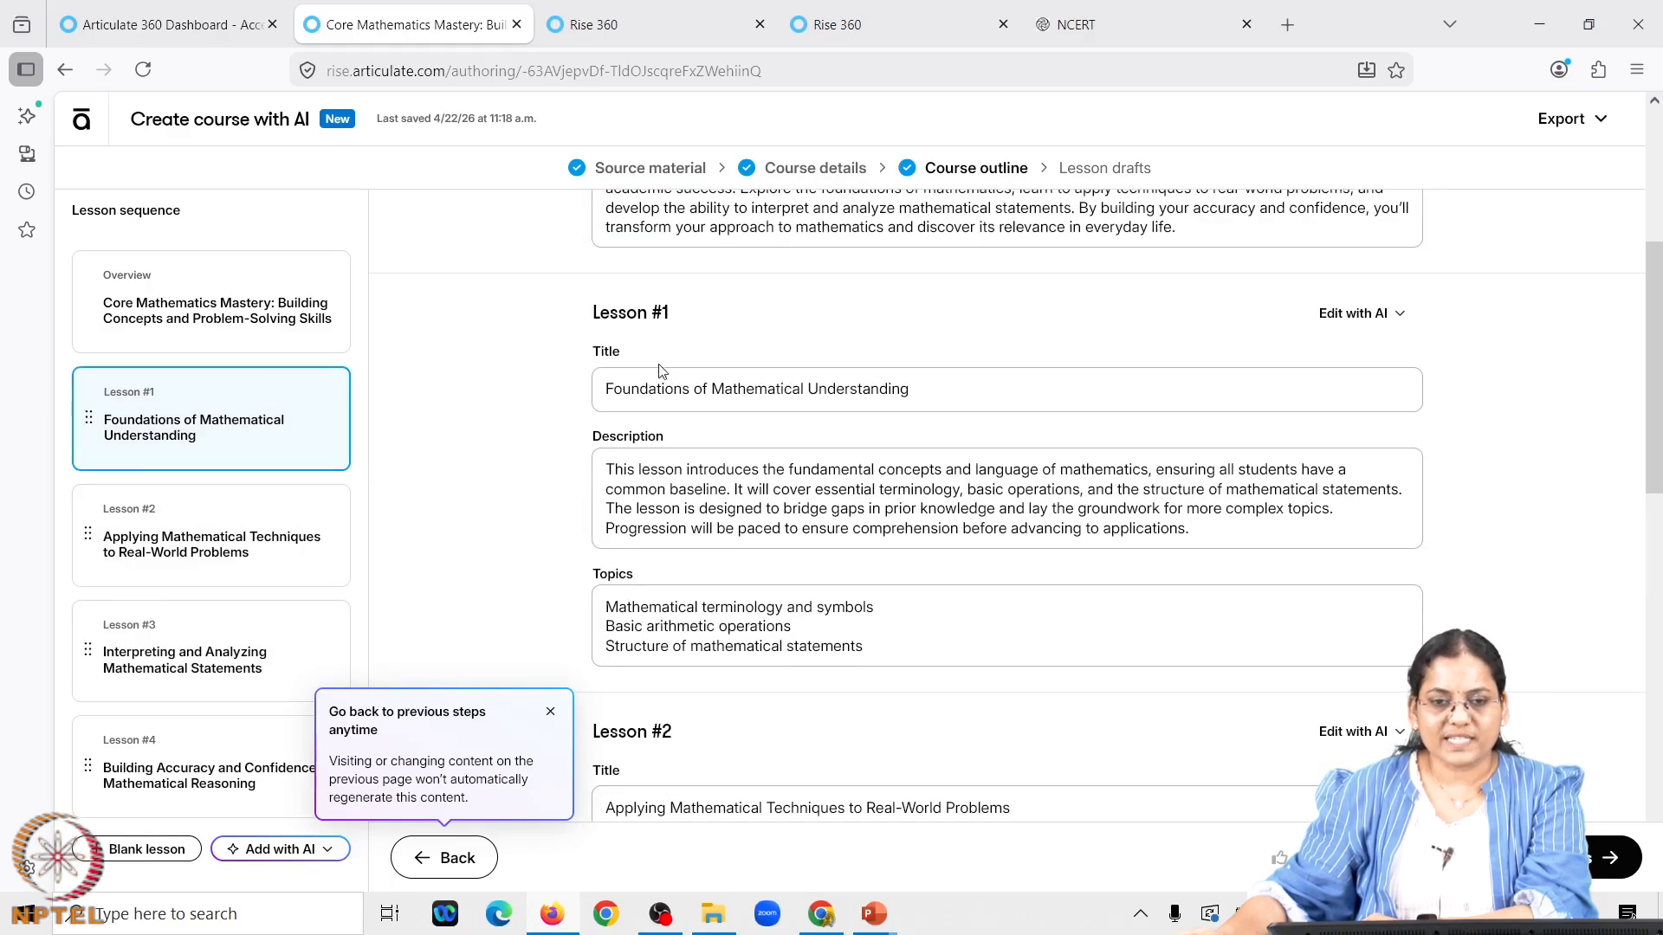
Review the outlined lessons and create the course draft with lessons generated as text and interactive content
click(697, 517)
click(831, 645)
scroll(836, 645, down, 1)
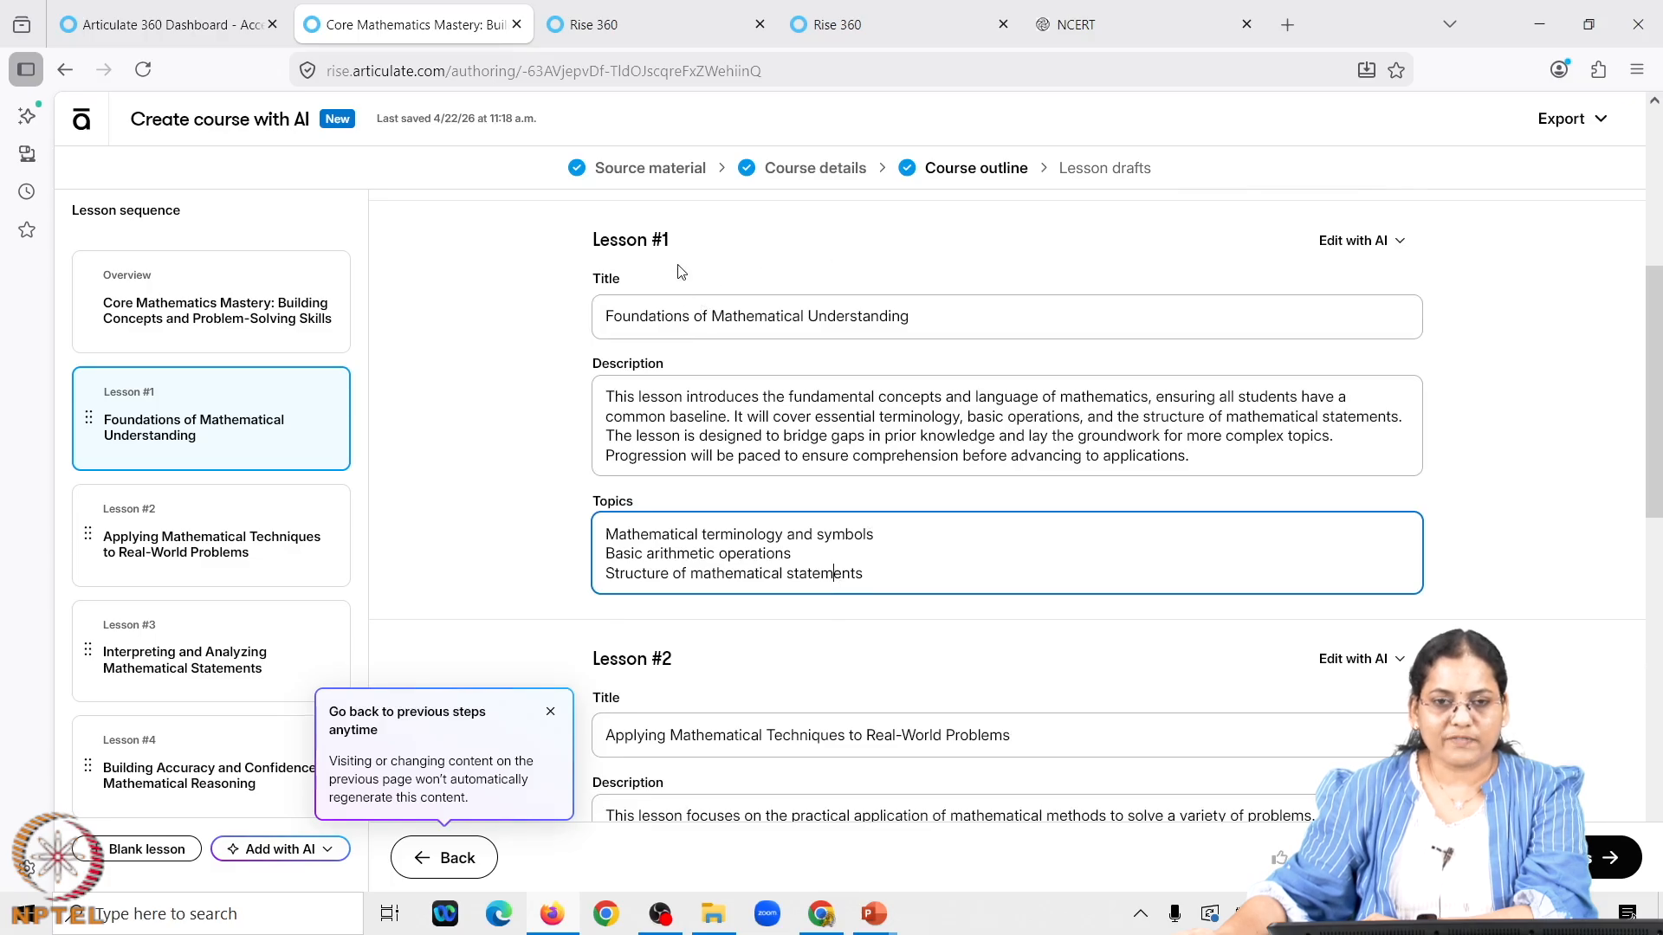
scroll(810, 651, down, 5)
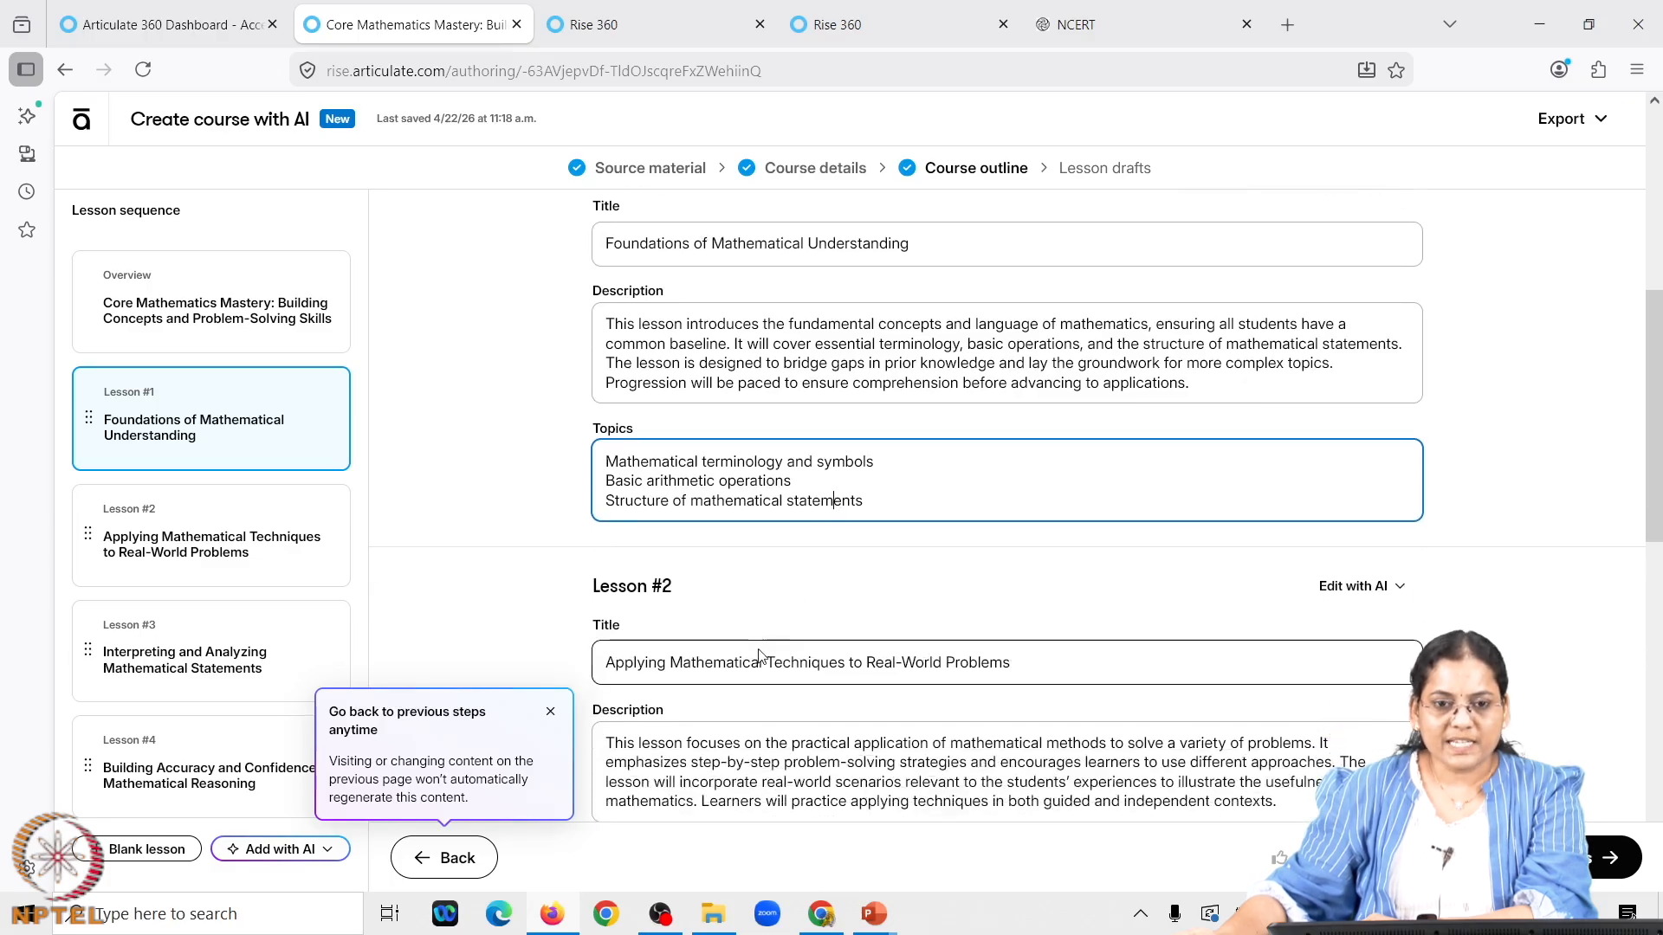
scroll(770, 637, down, 5)
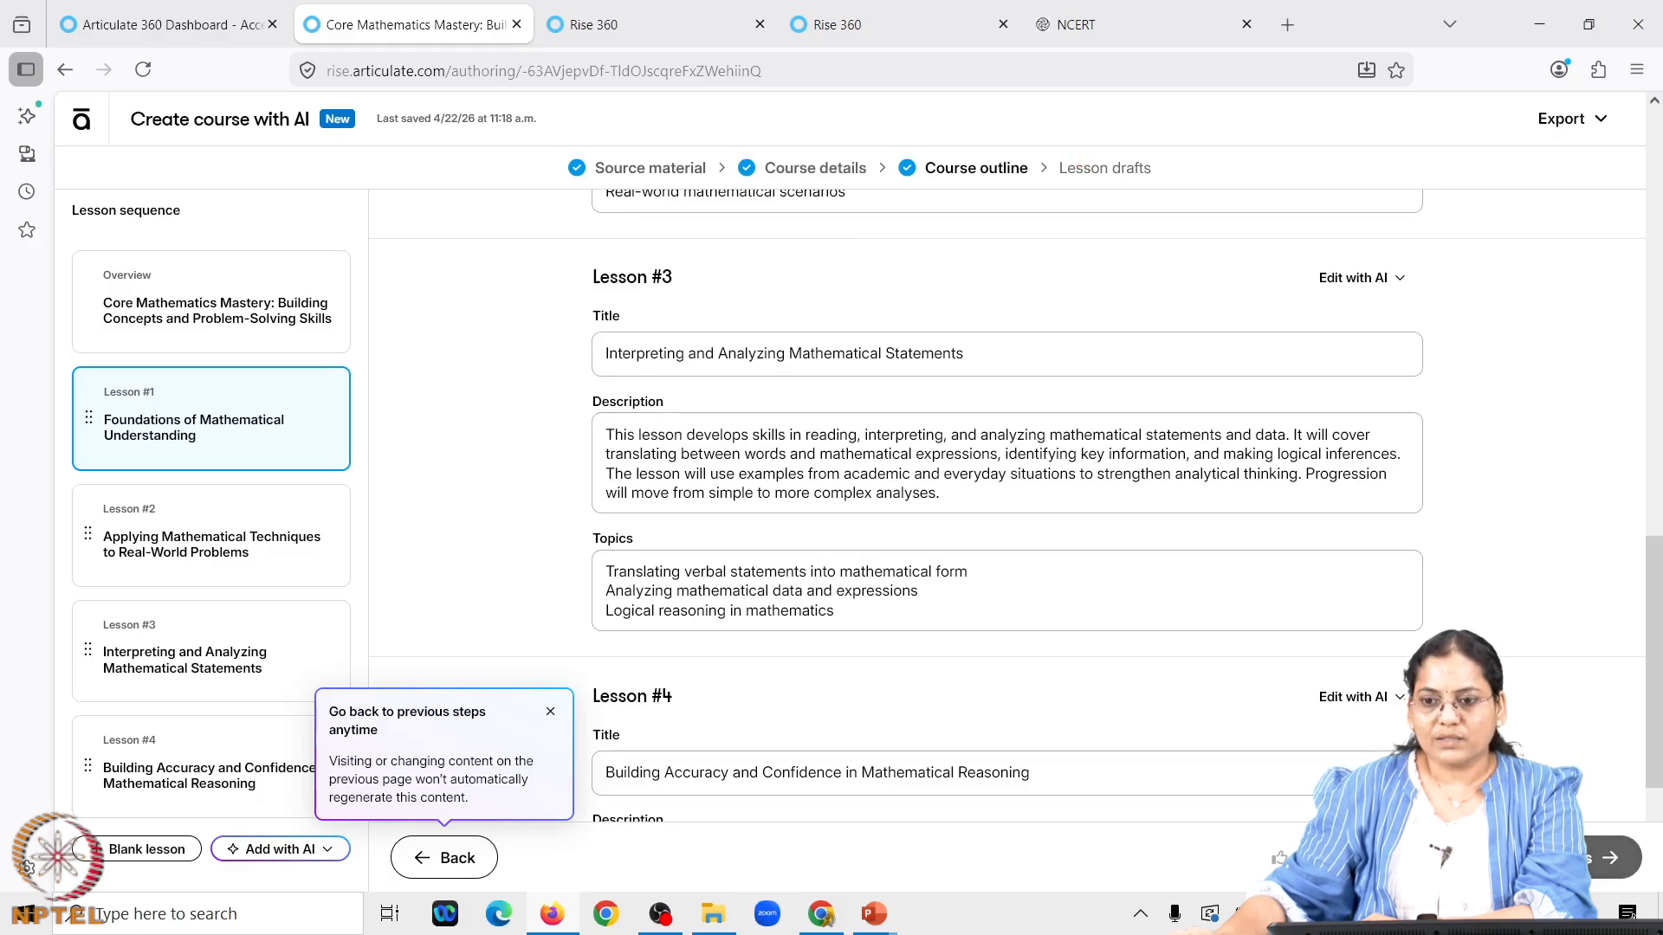
click(1609, 858)
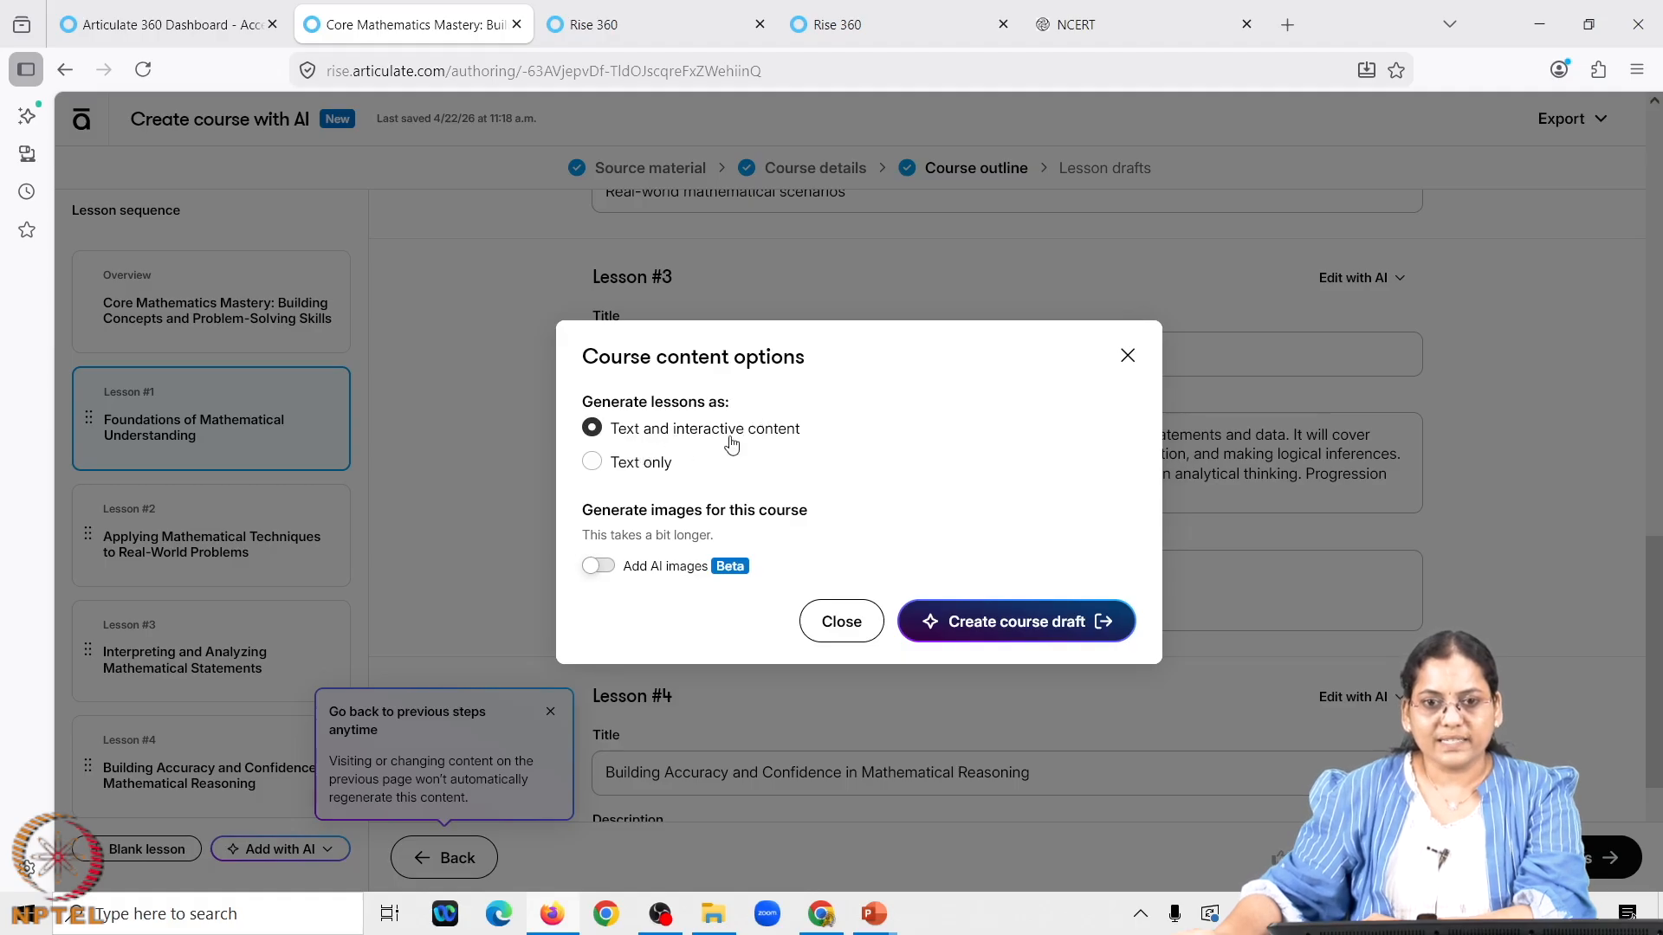
click(1009, 624)
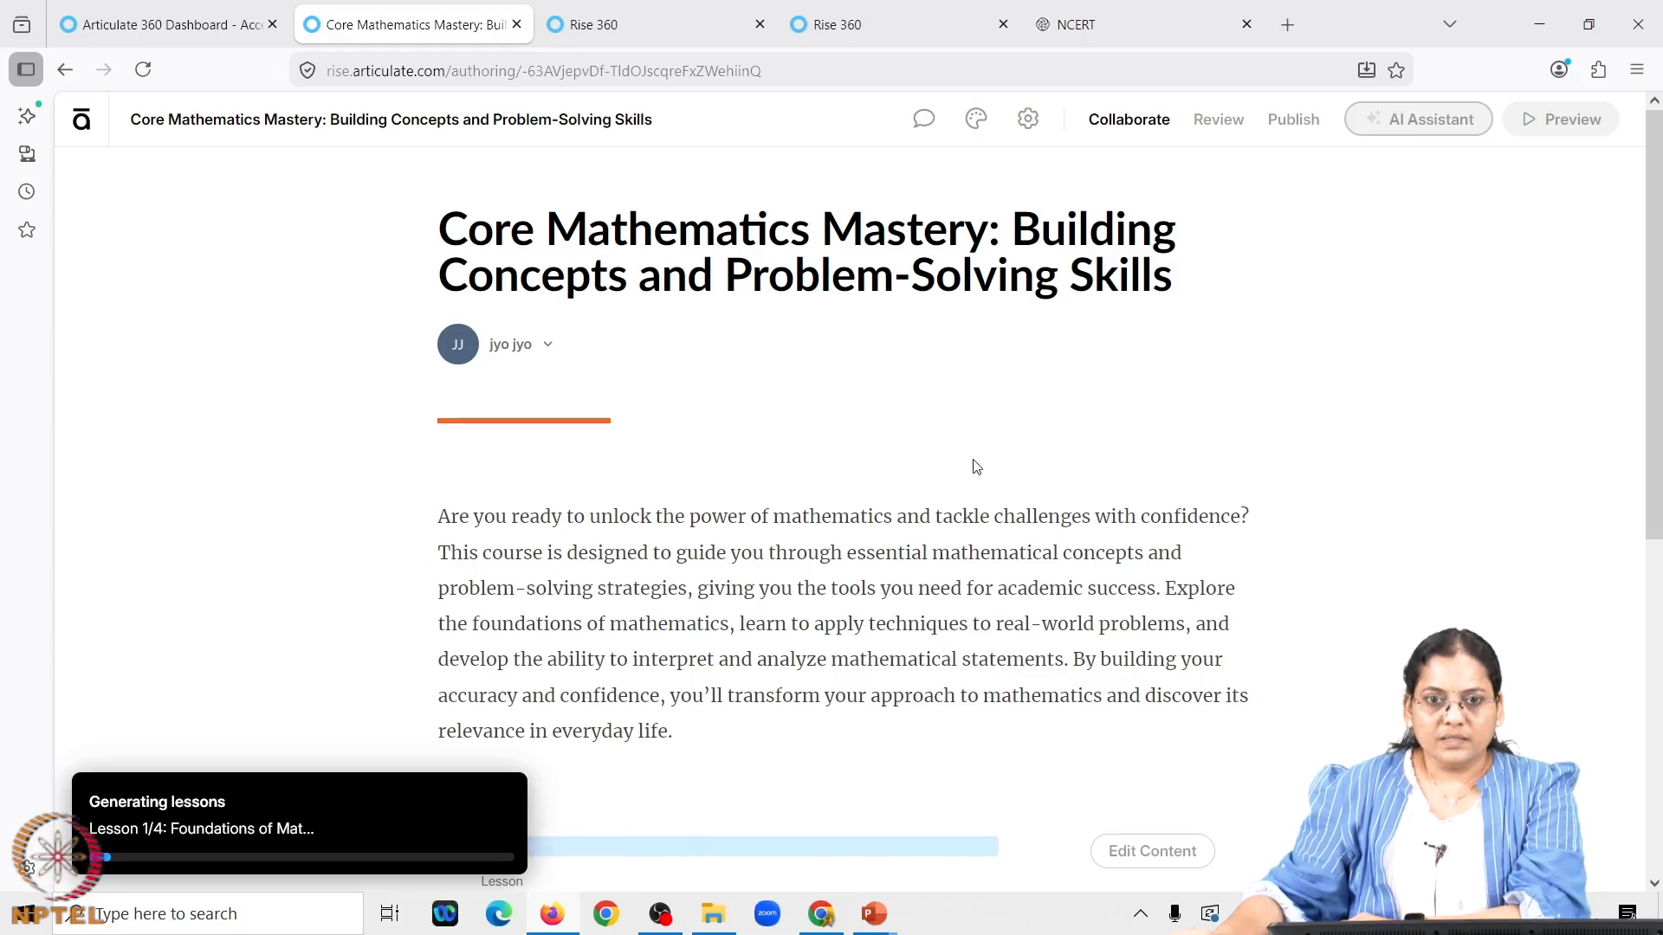
Look over the course overview page, from its title and introduction to the lesson list, while the lessons are generated
scroll(975, 463, down, 2)
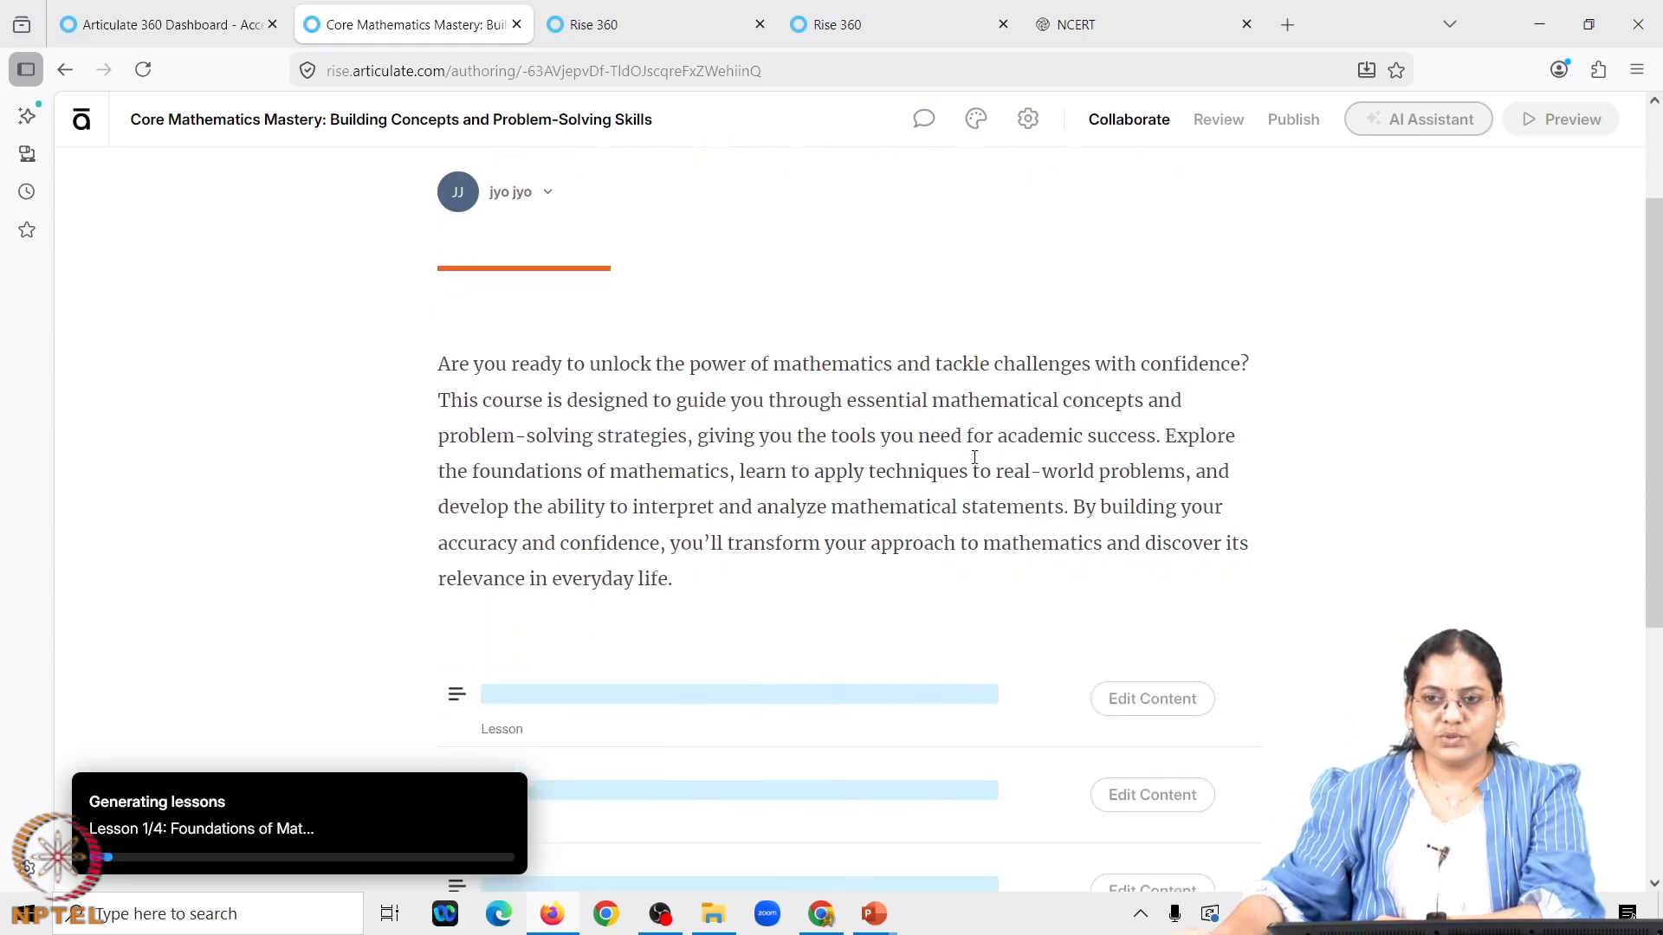
scroll(975, 458, down, 2)
scroll(974, 452, down, 3)
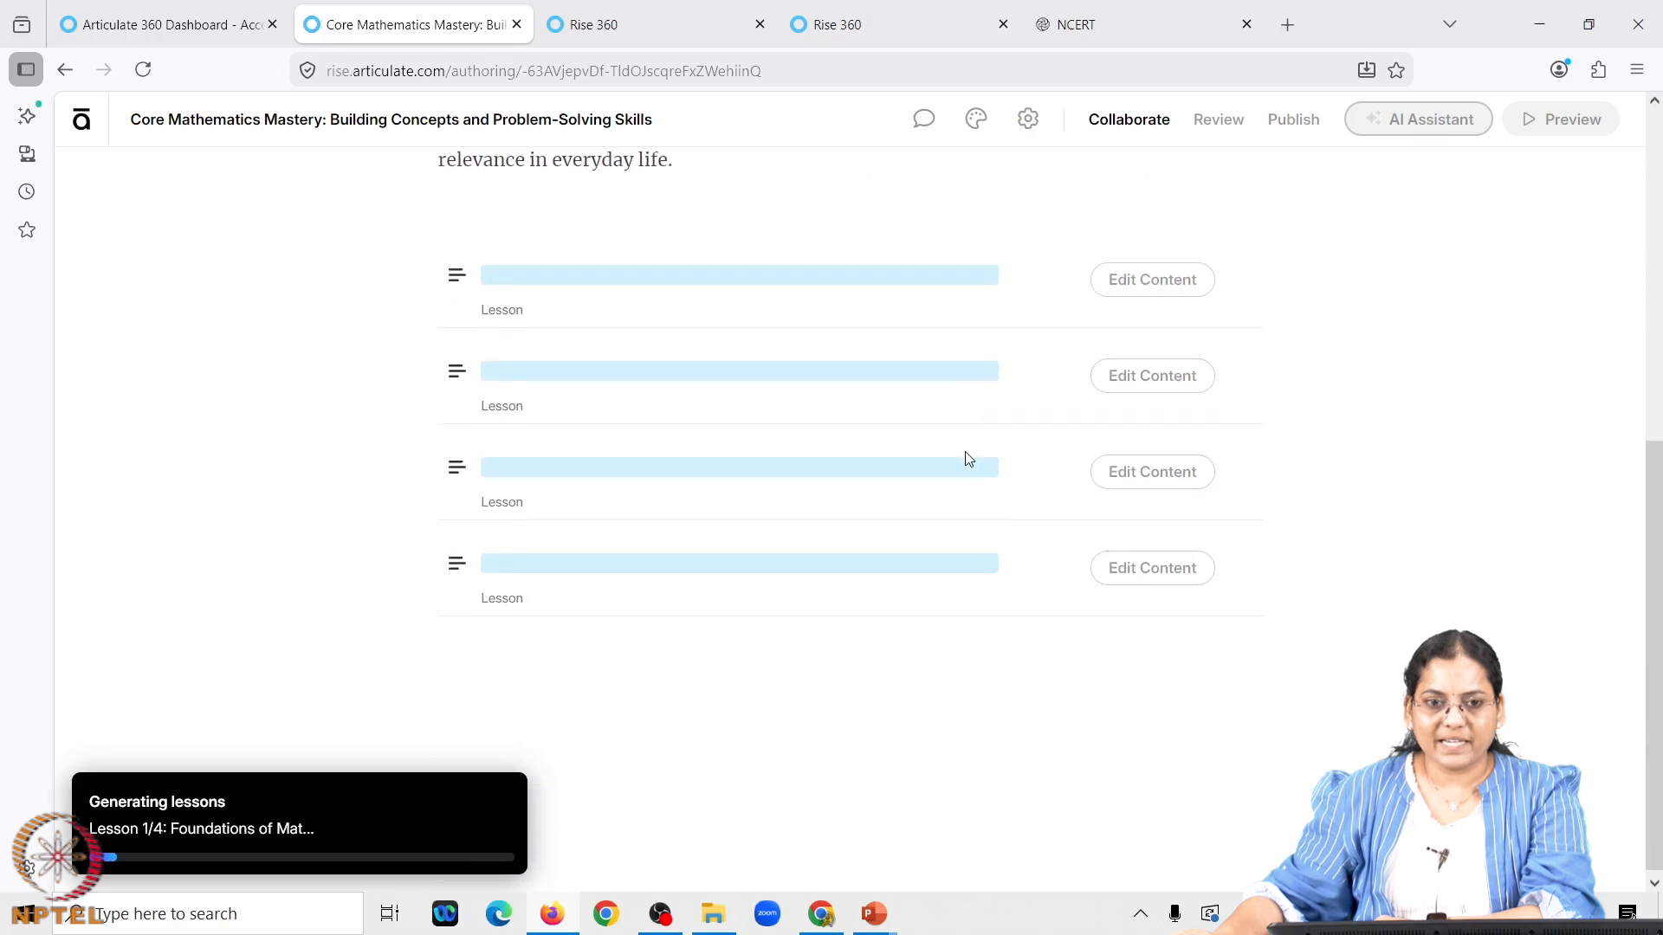
scroll(1025, 641, up, 3)
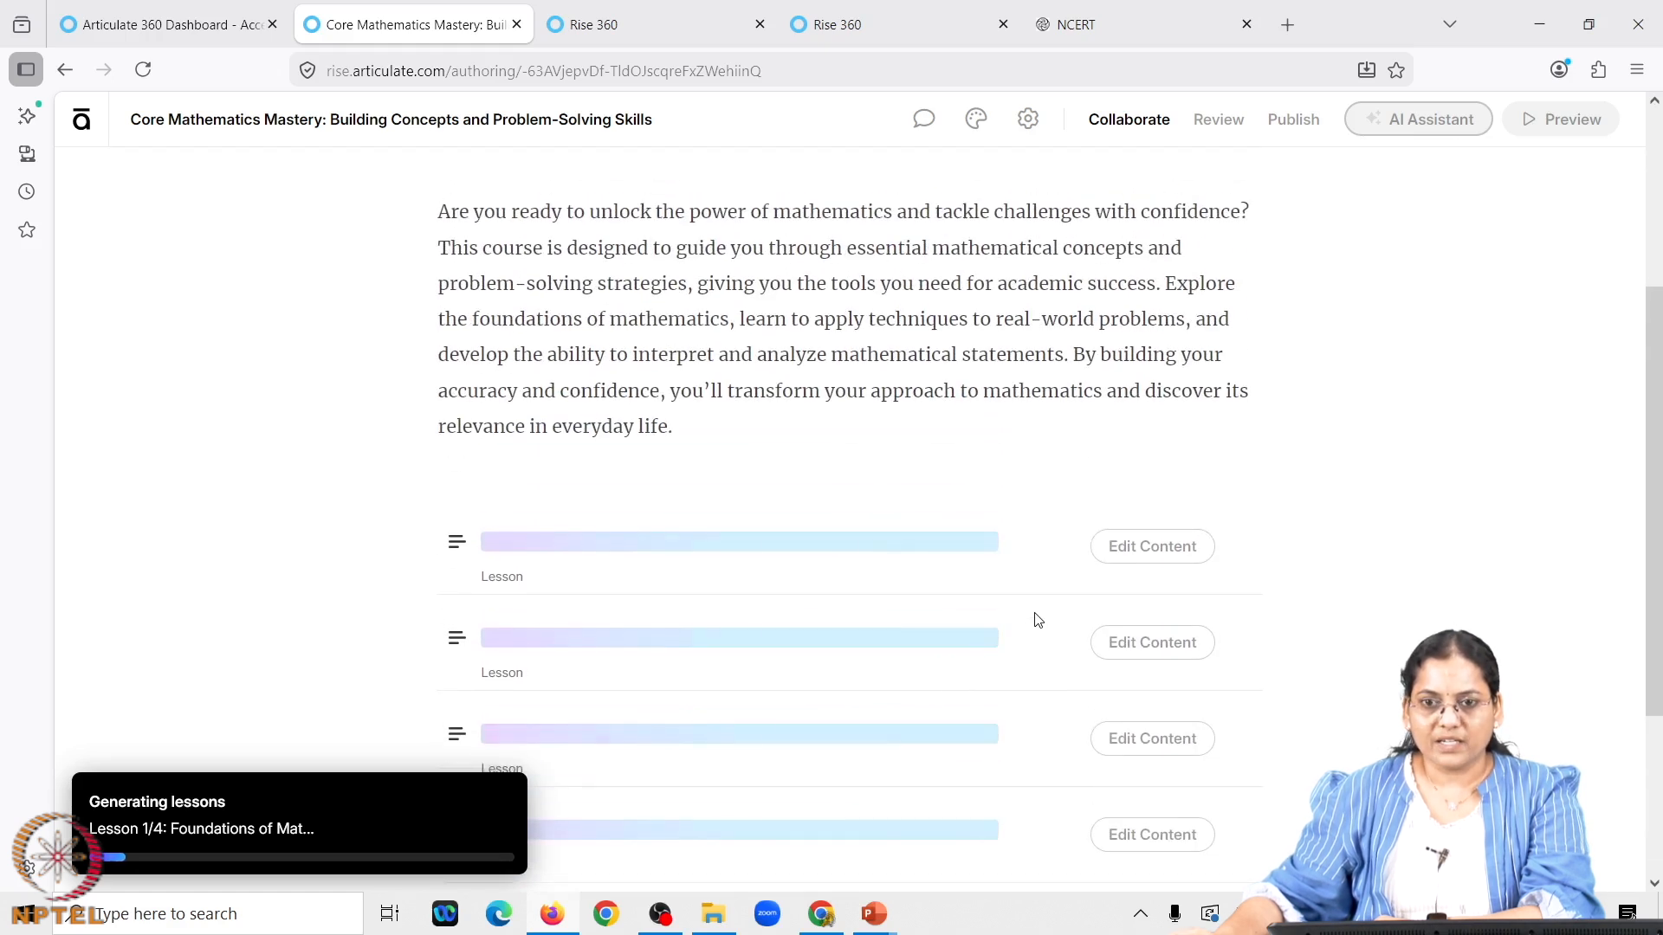
scroll(1036, 621, up, 3)
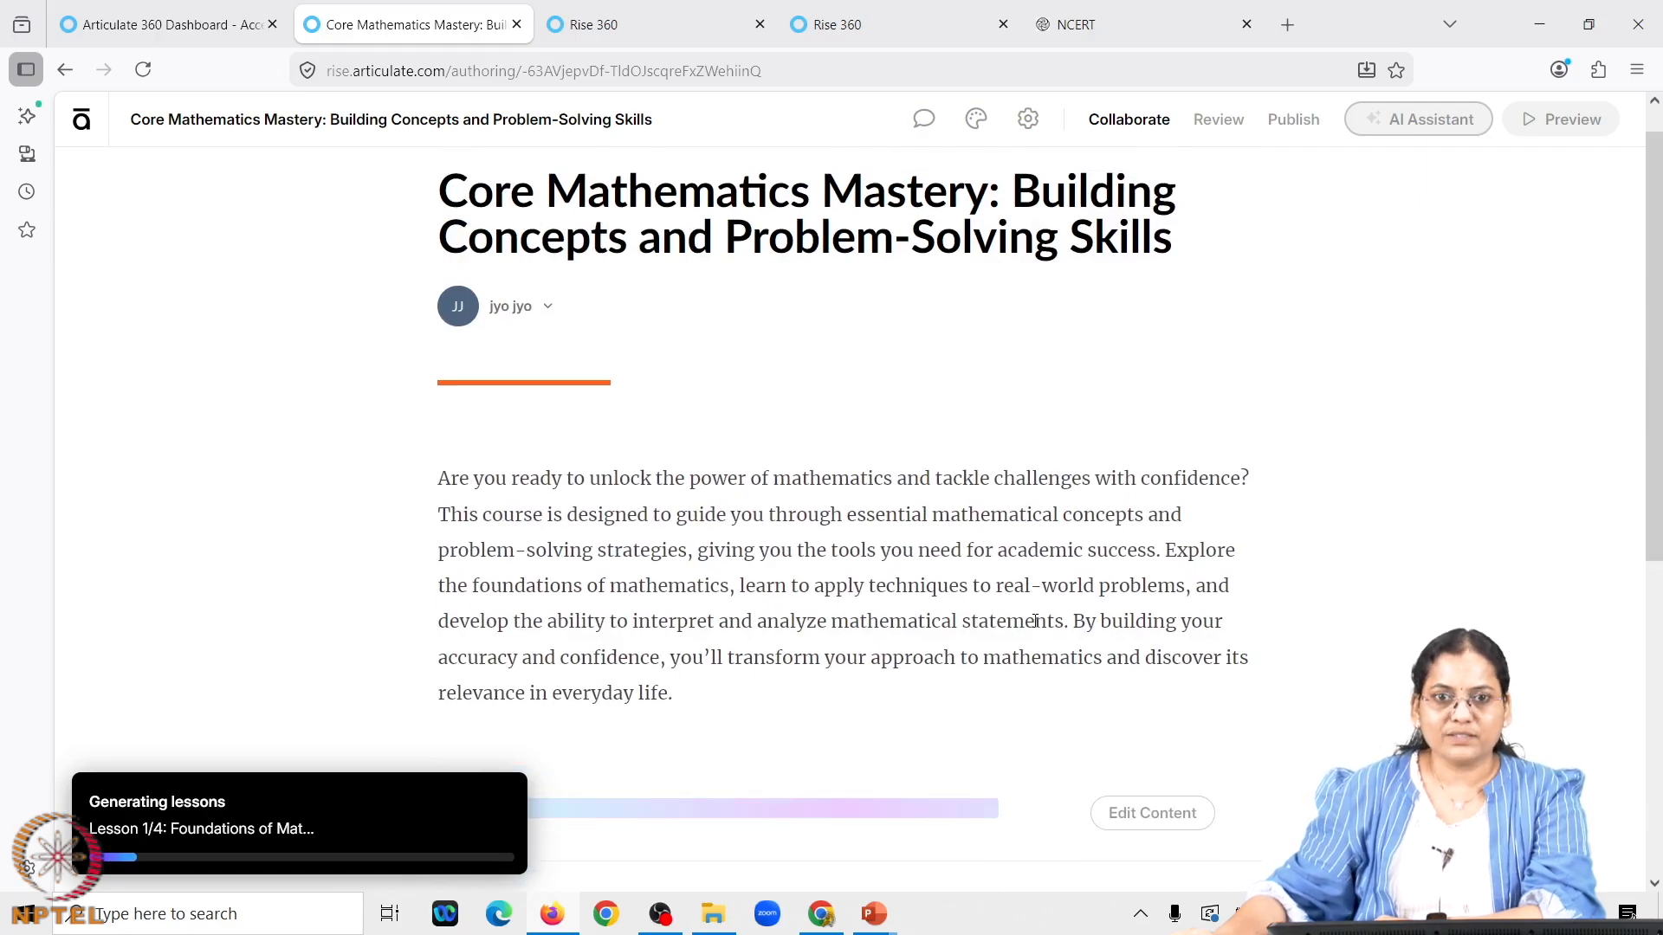
scroll(1037, 621, down, 1)
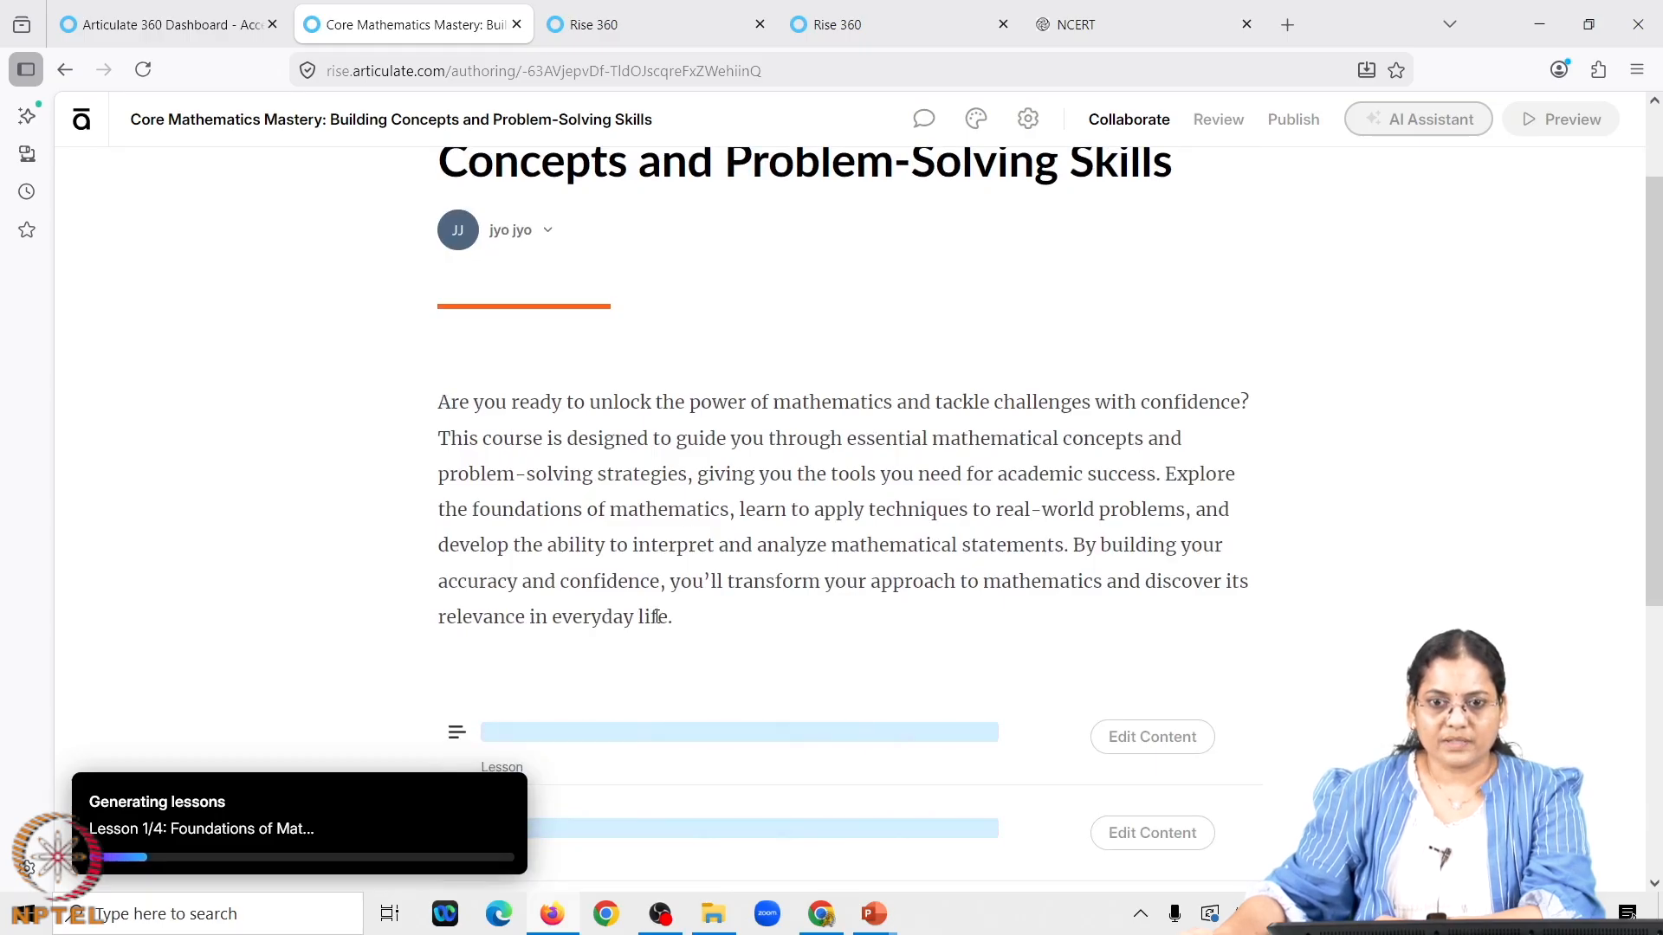
scroll(658, 619, down, 1)
scroll(661, 622, down, 3)
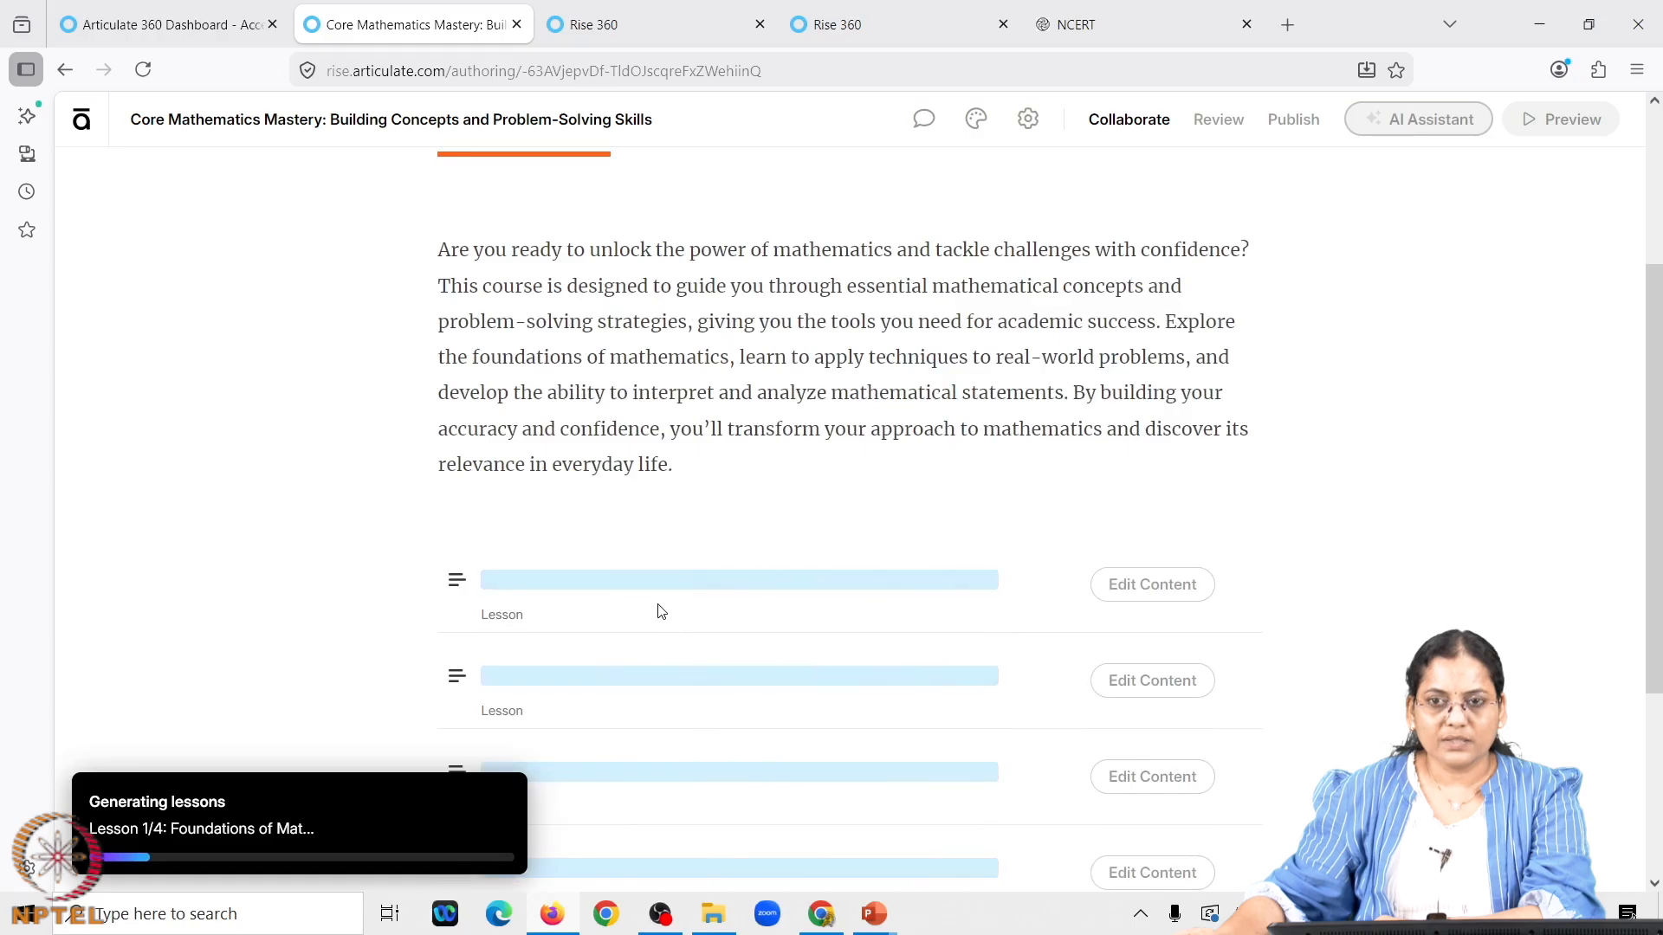
scroll(657, 612, down, 1)
scroll(660, 598, up, 7)
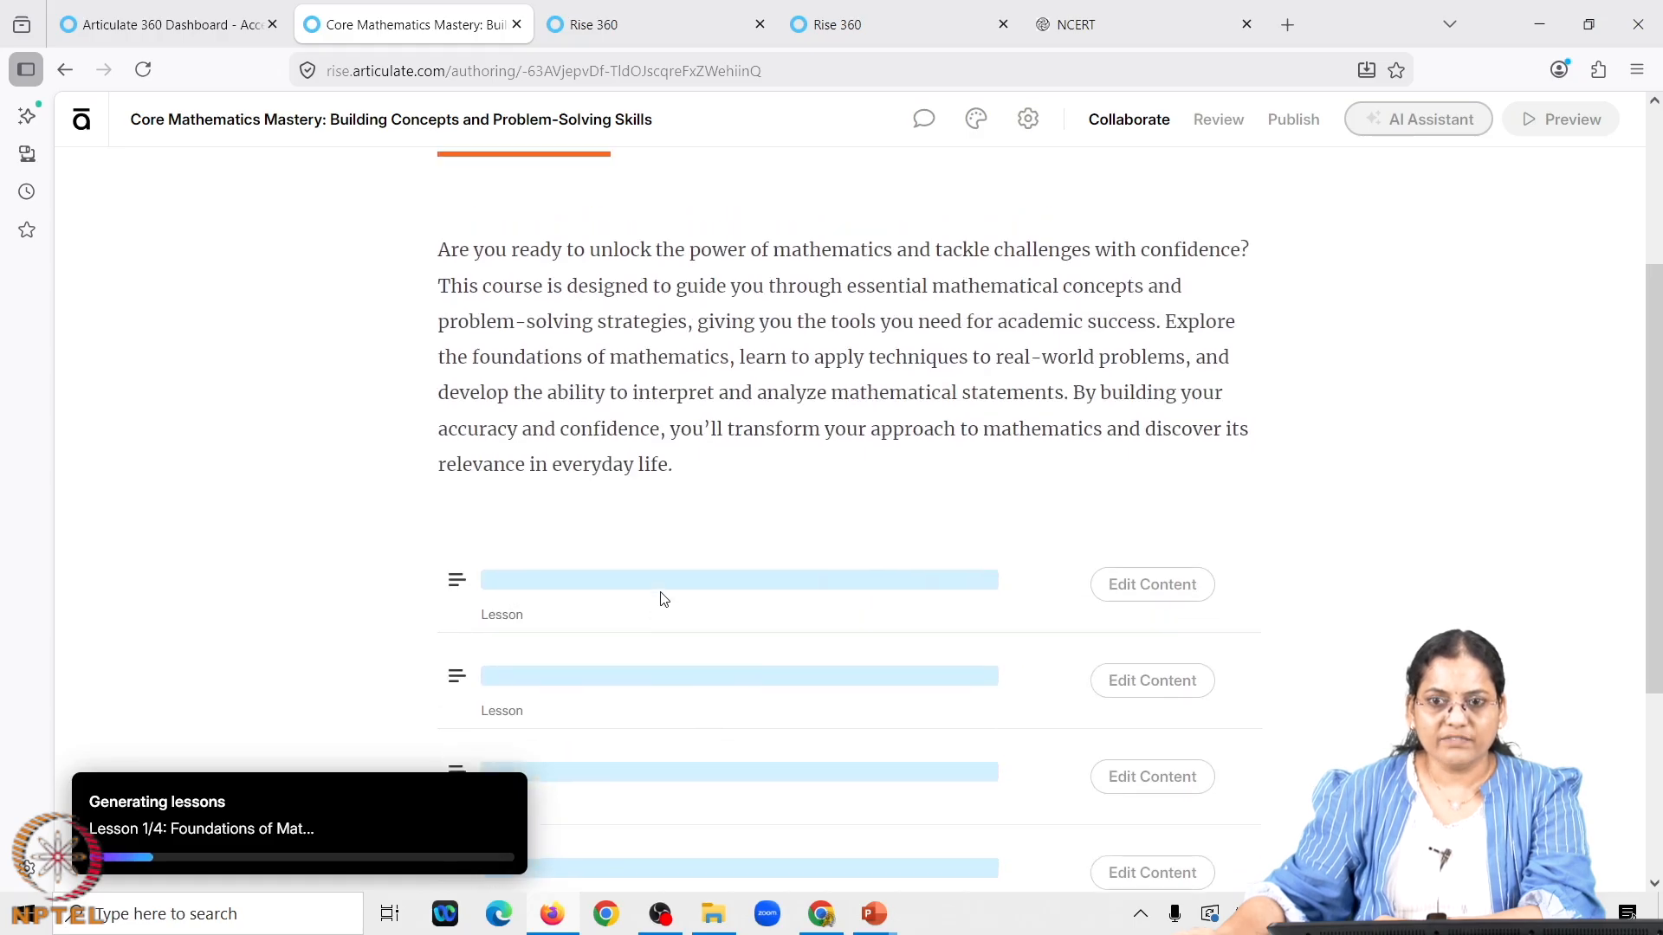
scroll(675, 585, up, 1)
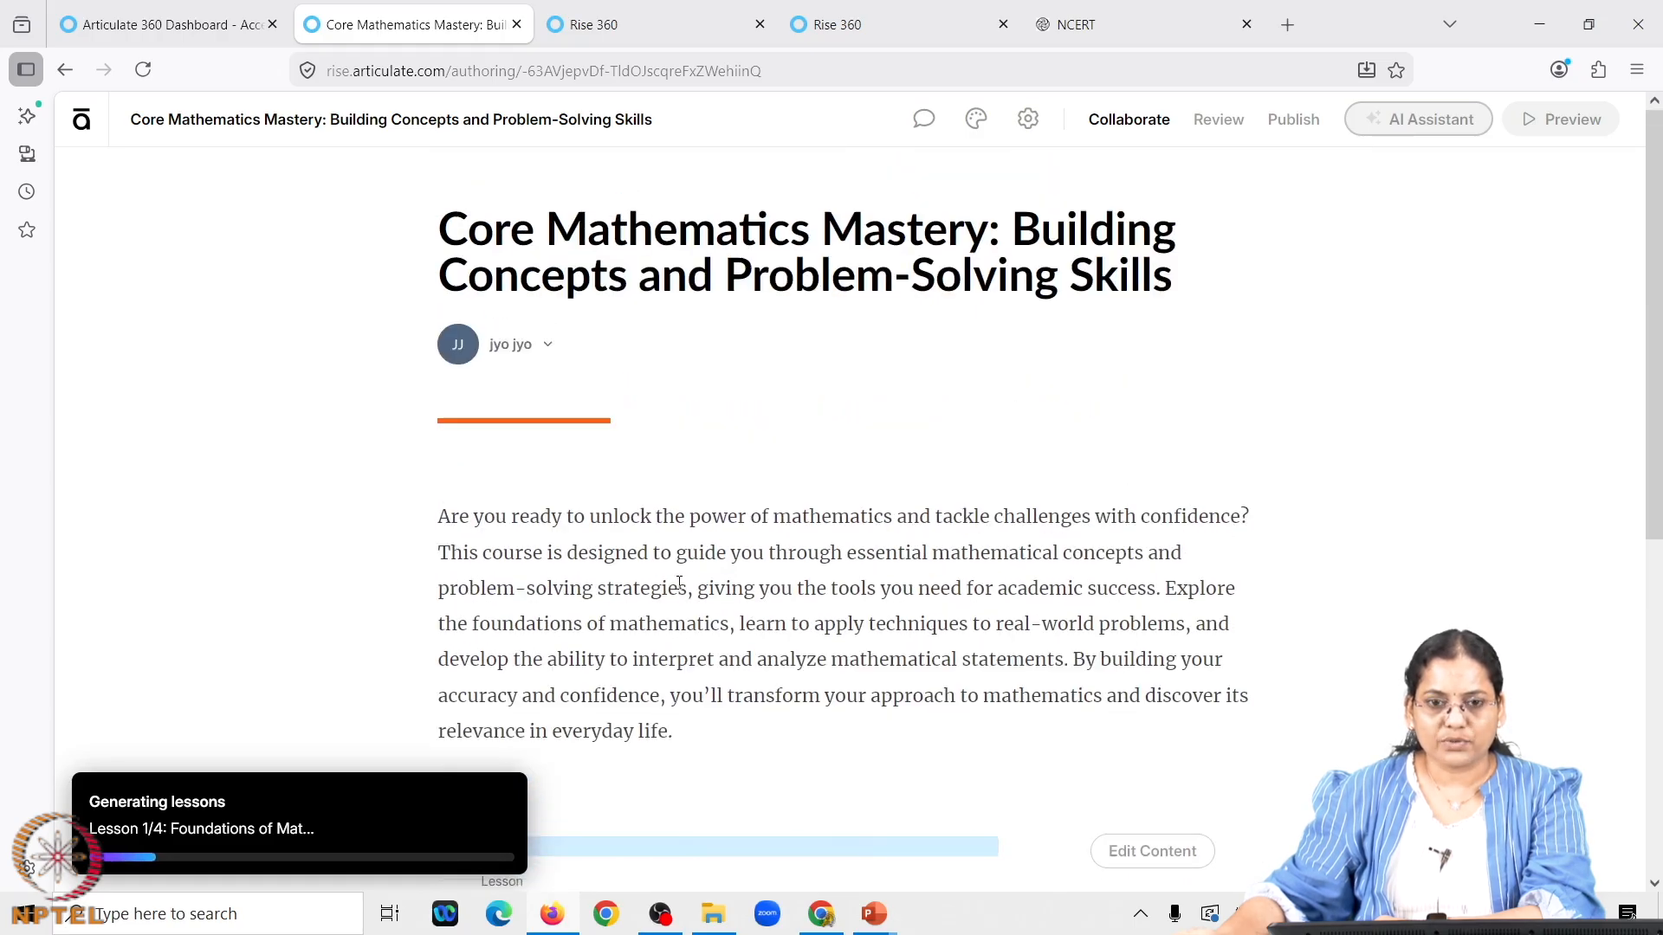
scroll(680, 582, down, 5)
scroll(682, 587, down, 3)
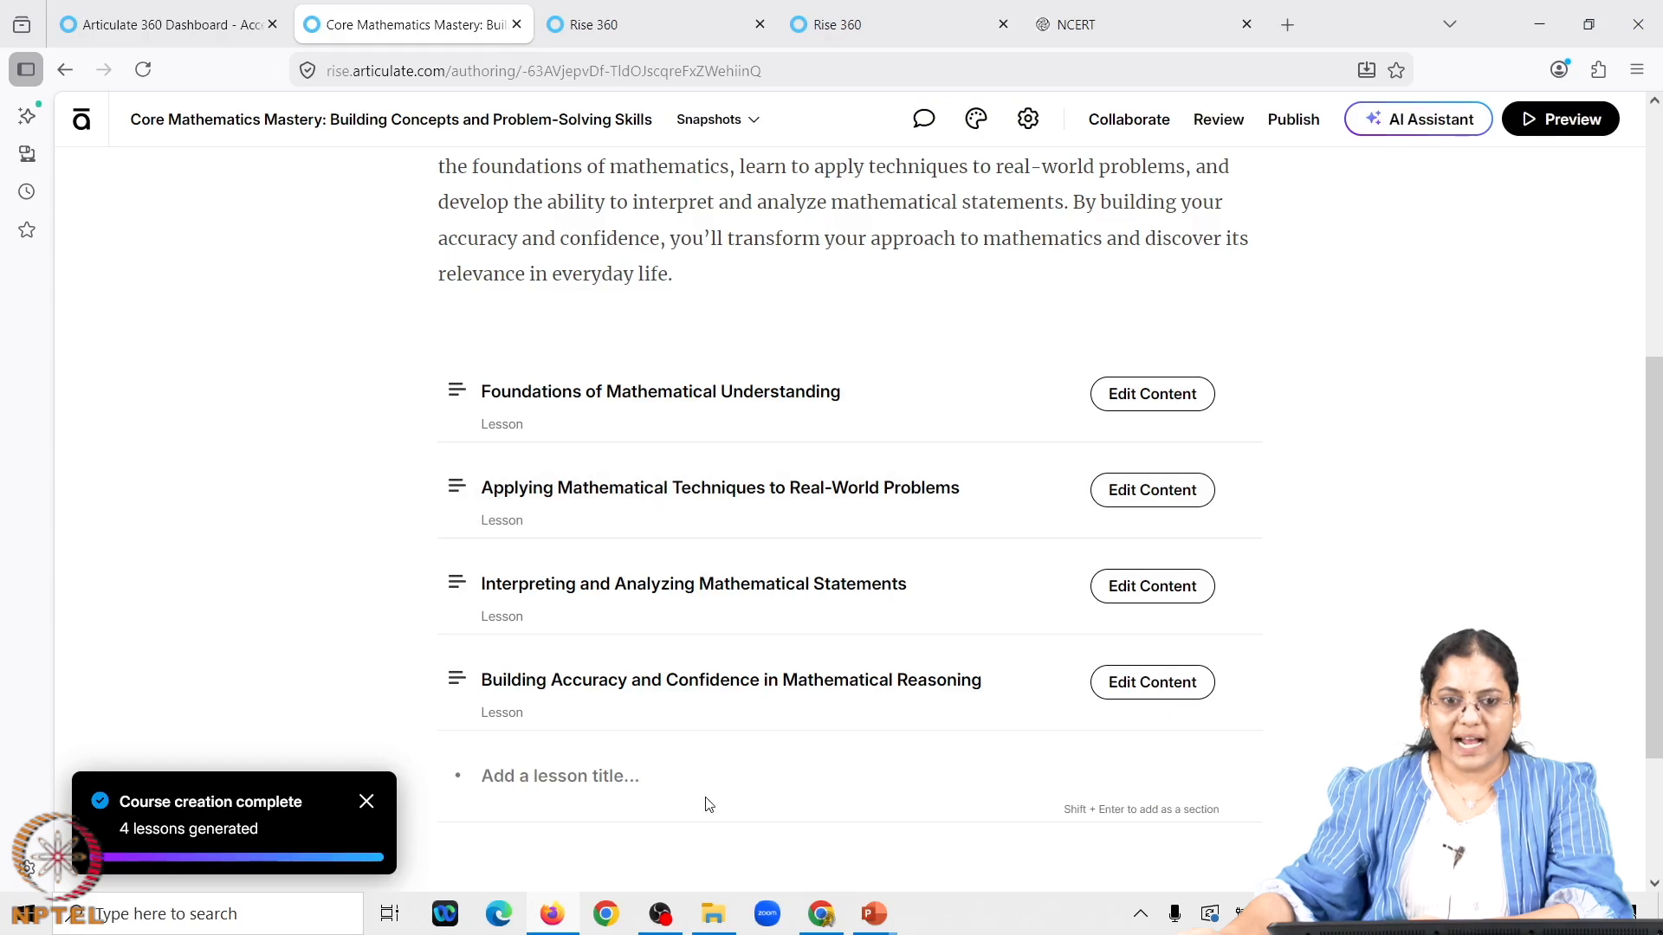
Open the content of the lesson Foundations of Mathematical Understanding for editing
scroll(707, 805, down, 1)
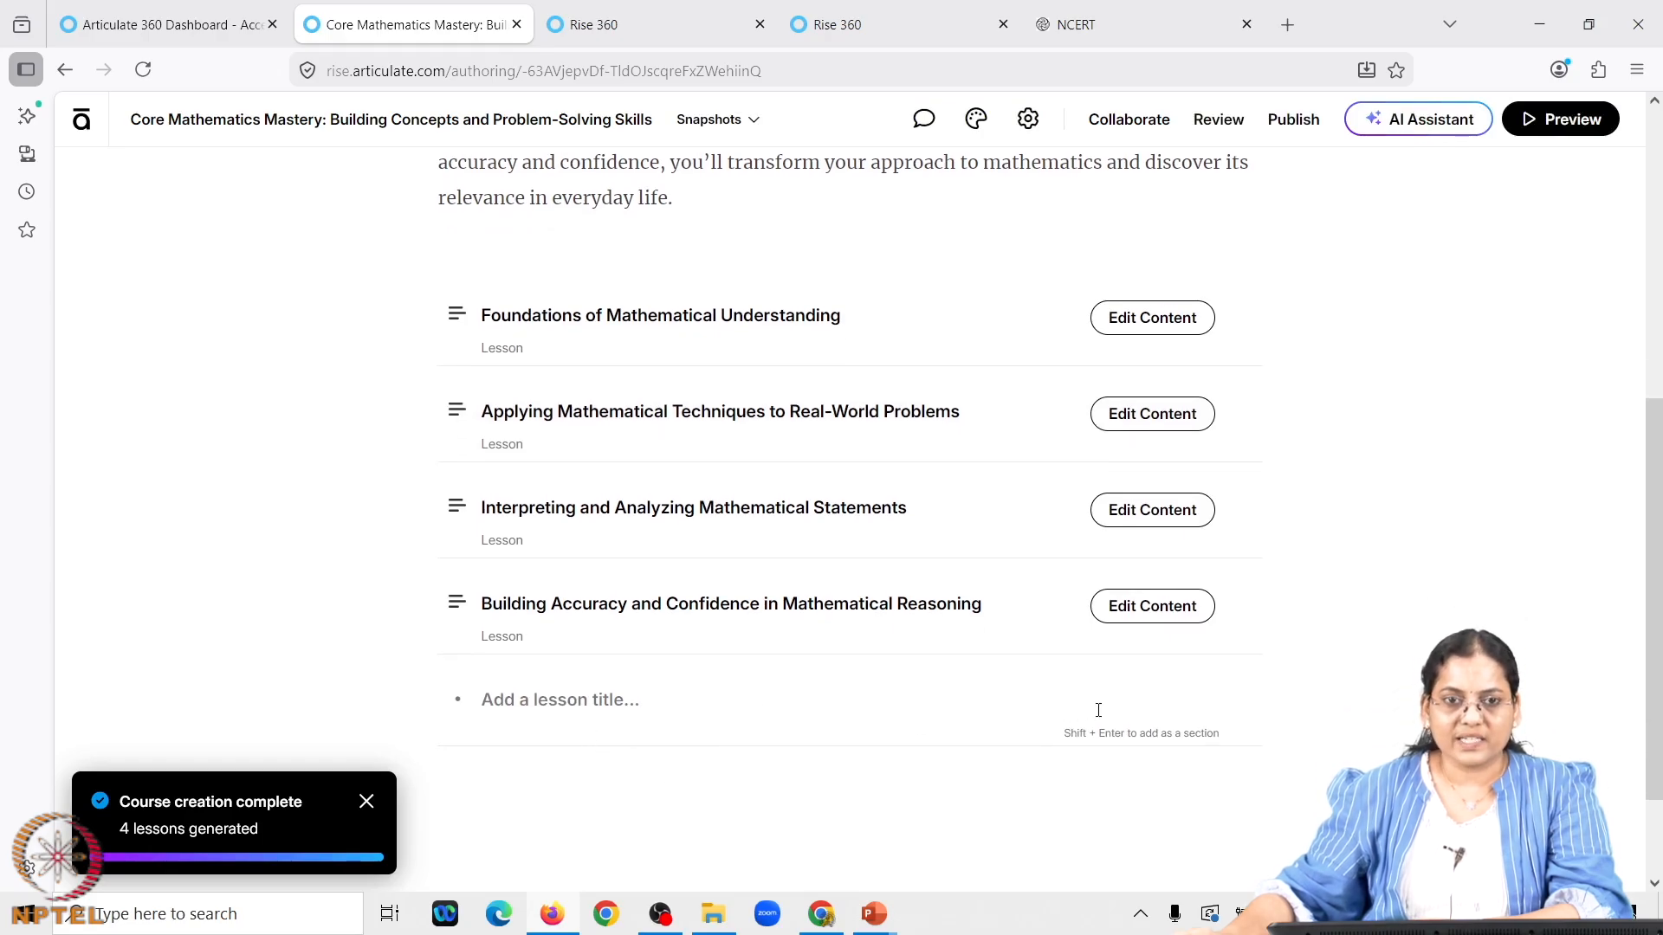
scroll(1099, 710, up, 1)
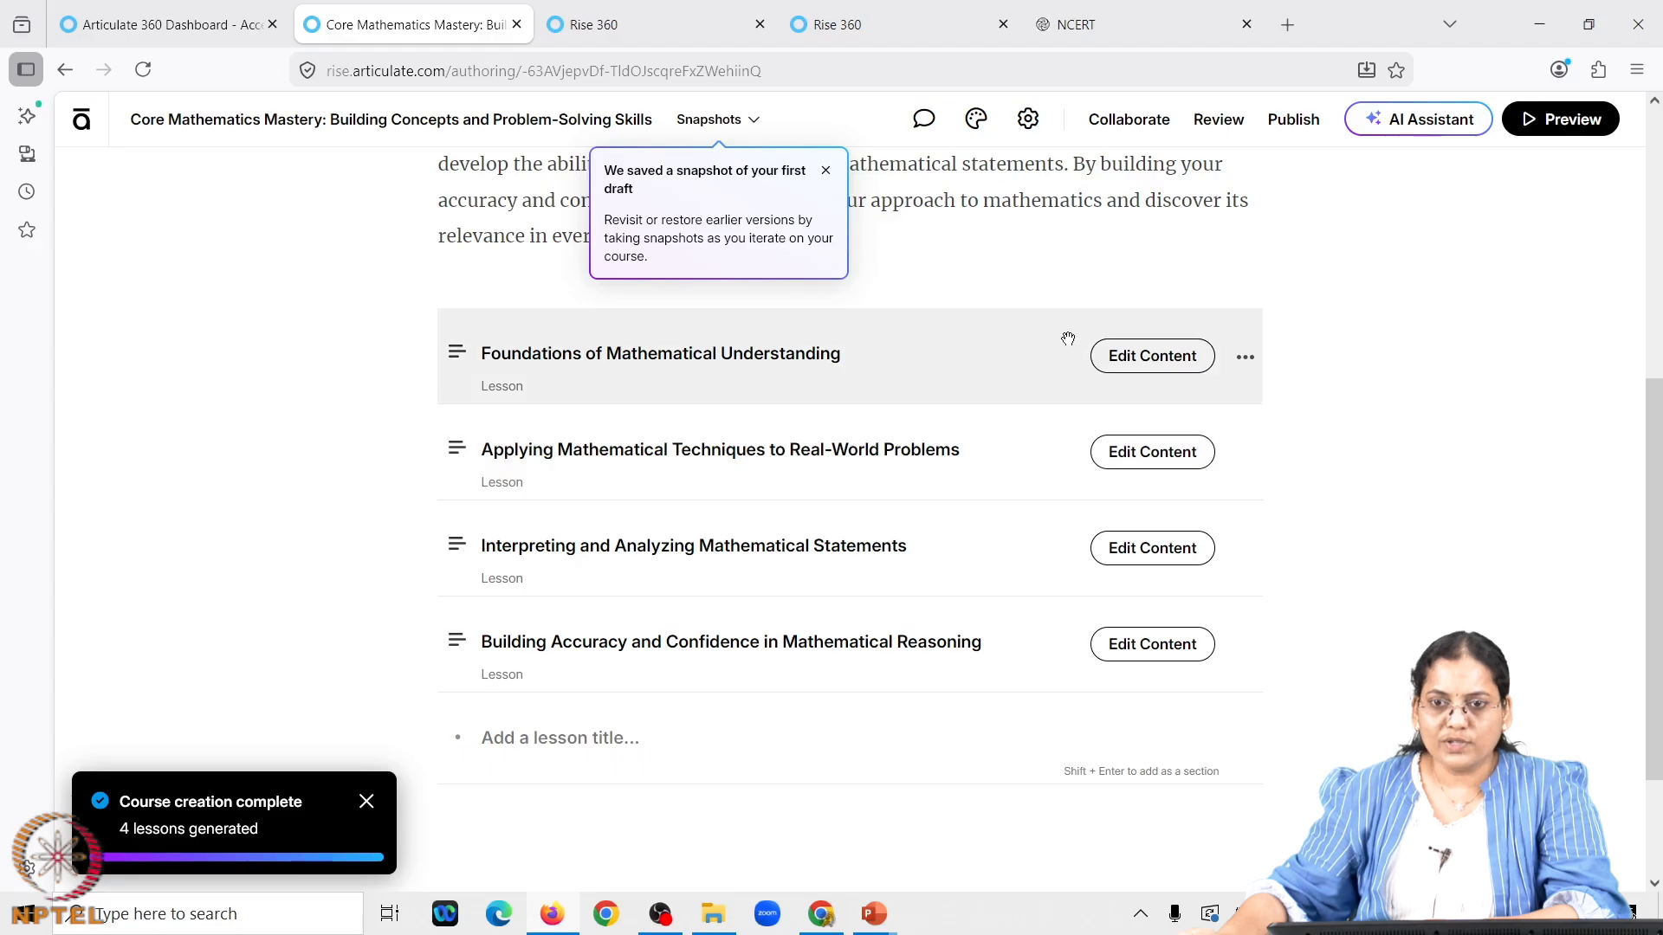
click(1137, 358)
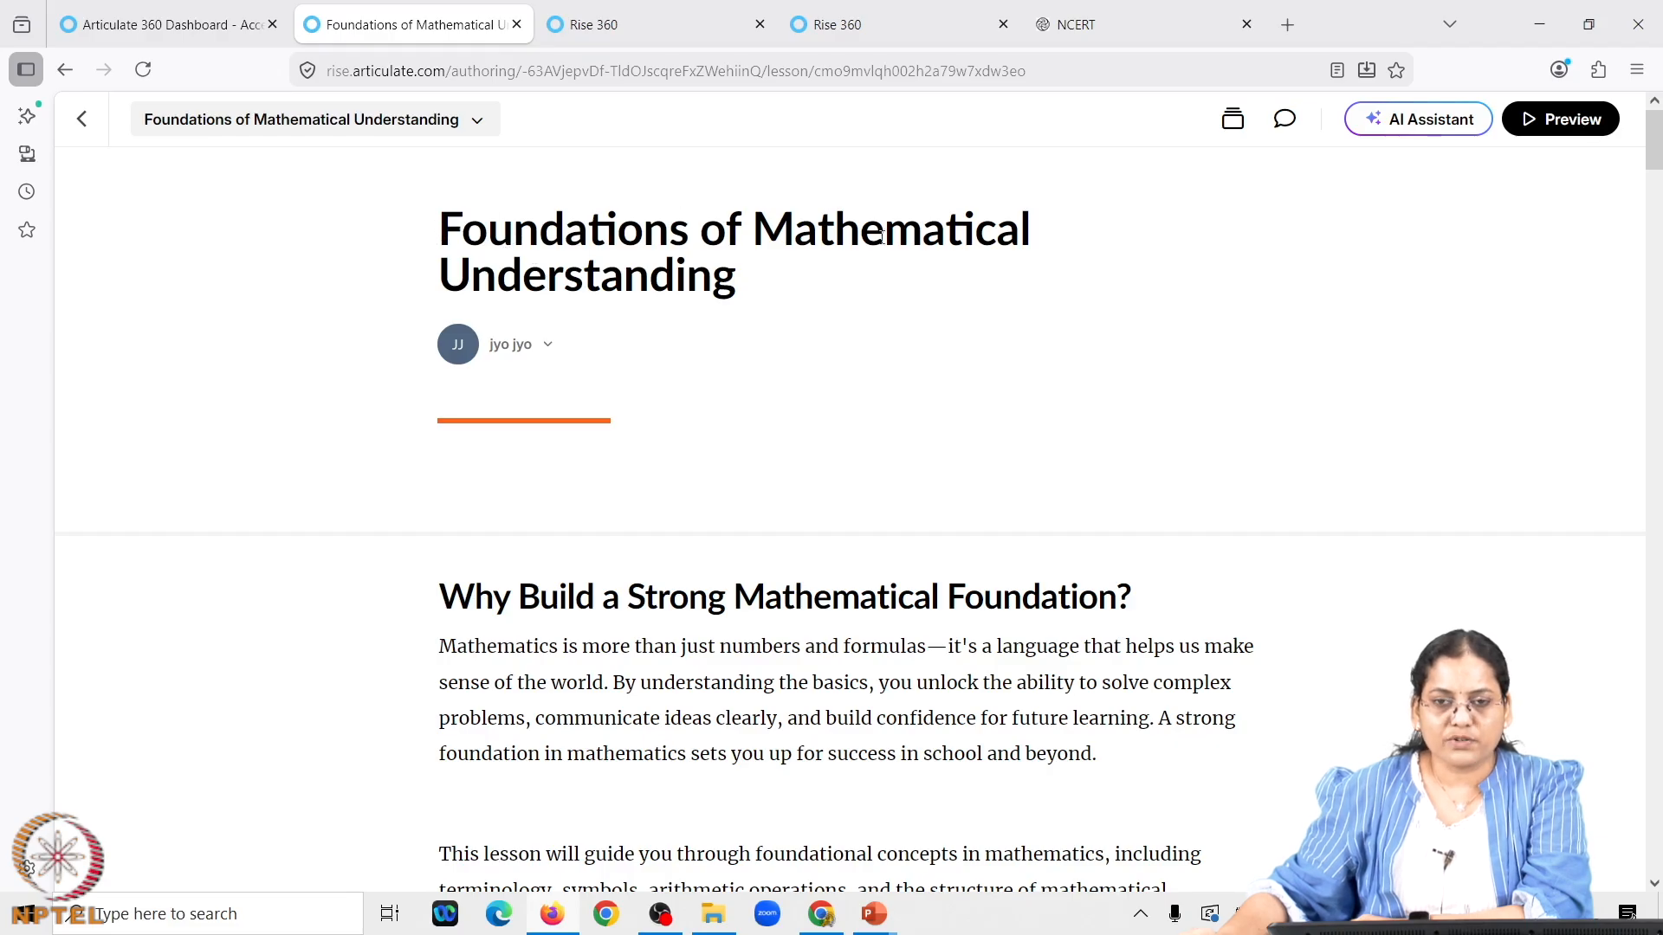
Examine the lesson's opening blocks, from the mathematical foundation introduction and numbered list to the Common Mathematical Terms and Symbols section
scroll(796, 489, down, 1)
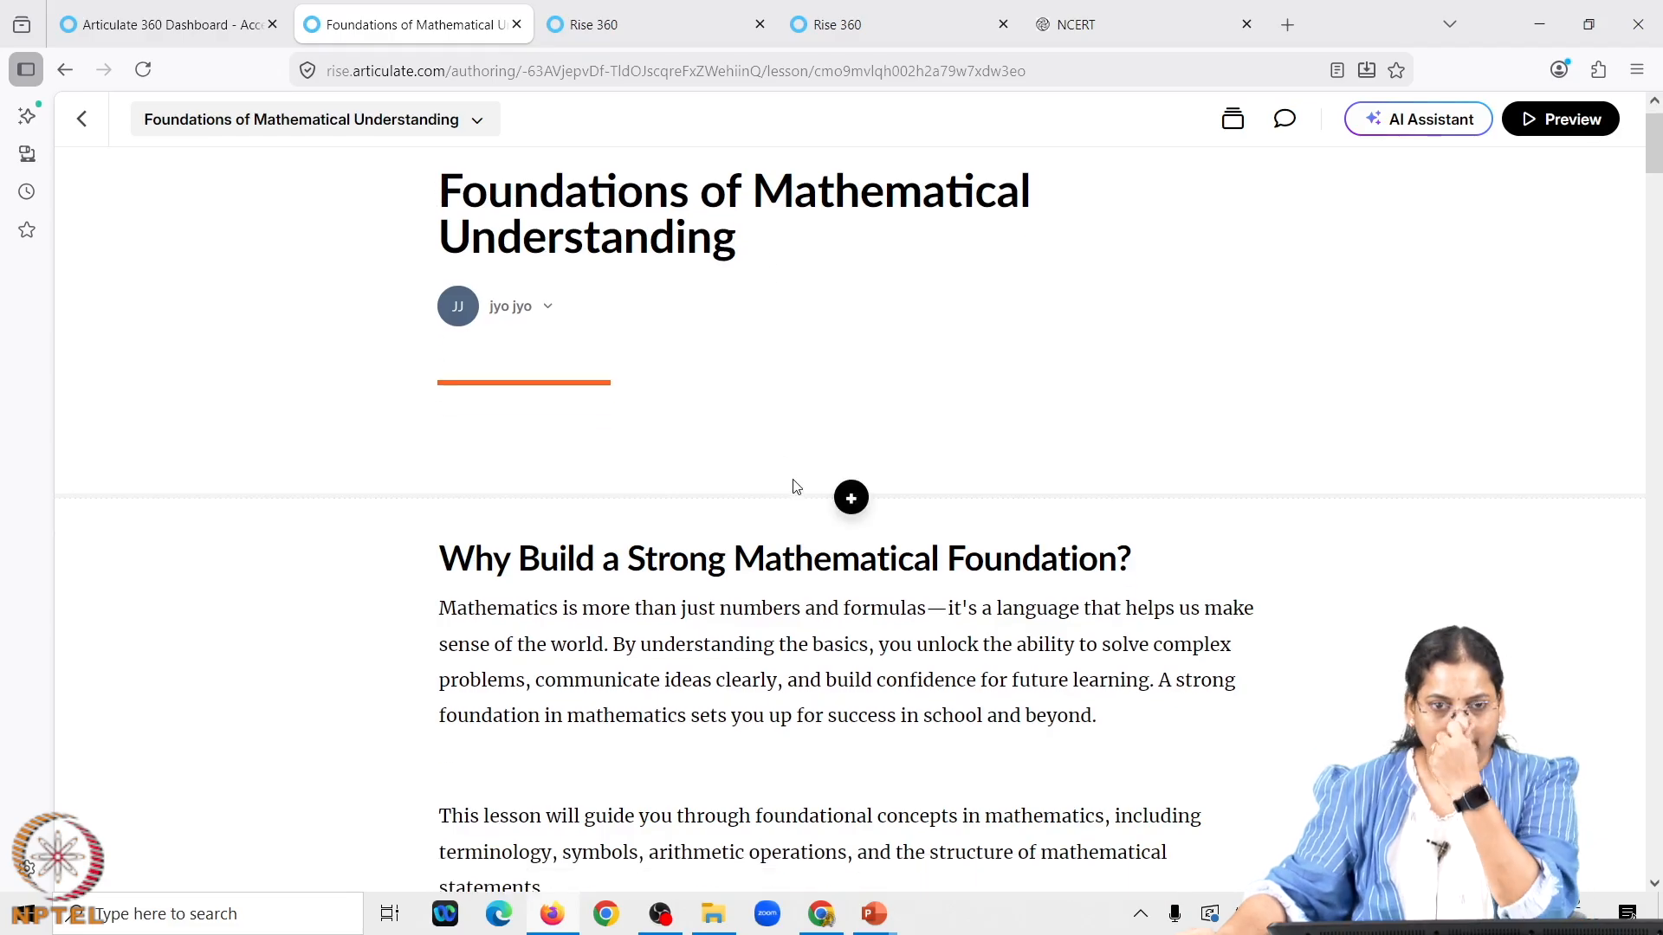
scroll(792, 481, down, 2)
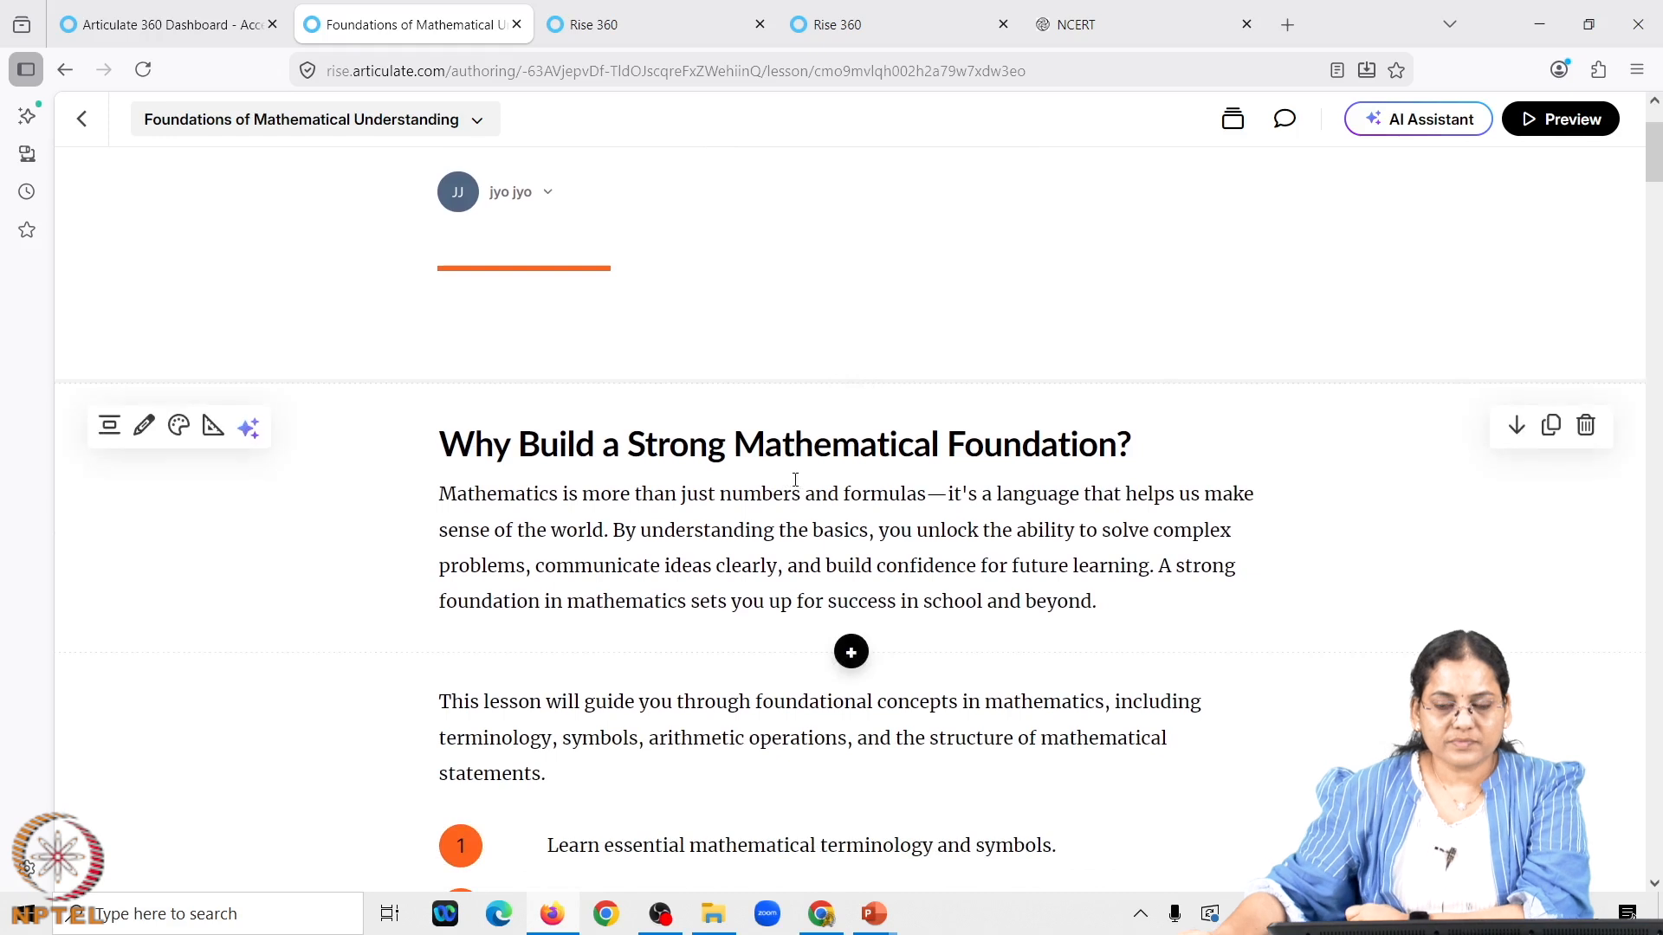
scroll(771, 468, down, 2)
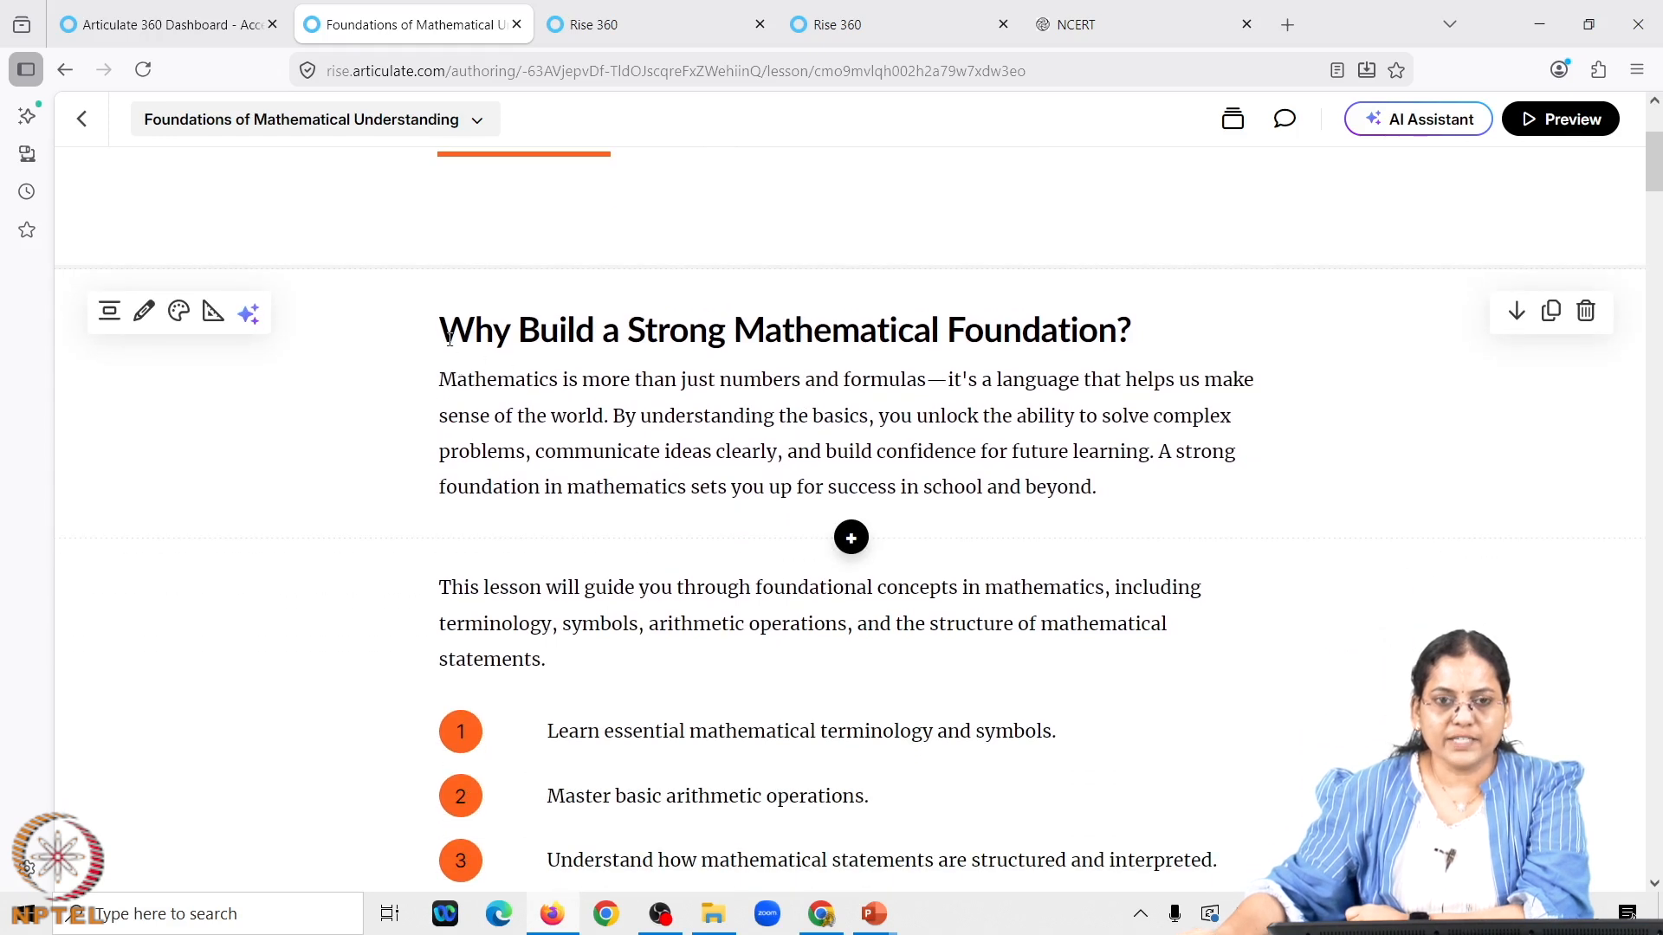
drag(453, 330, 579, 456)
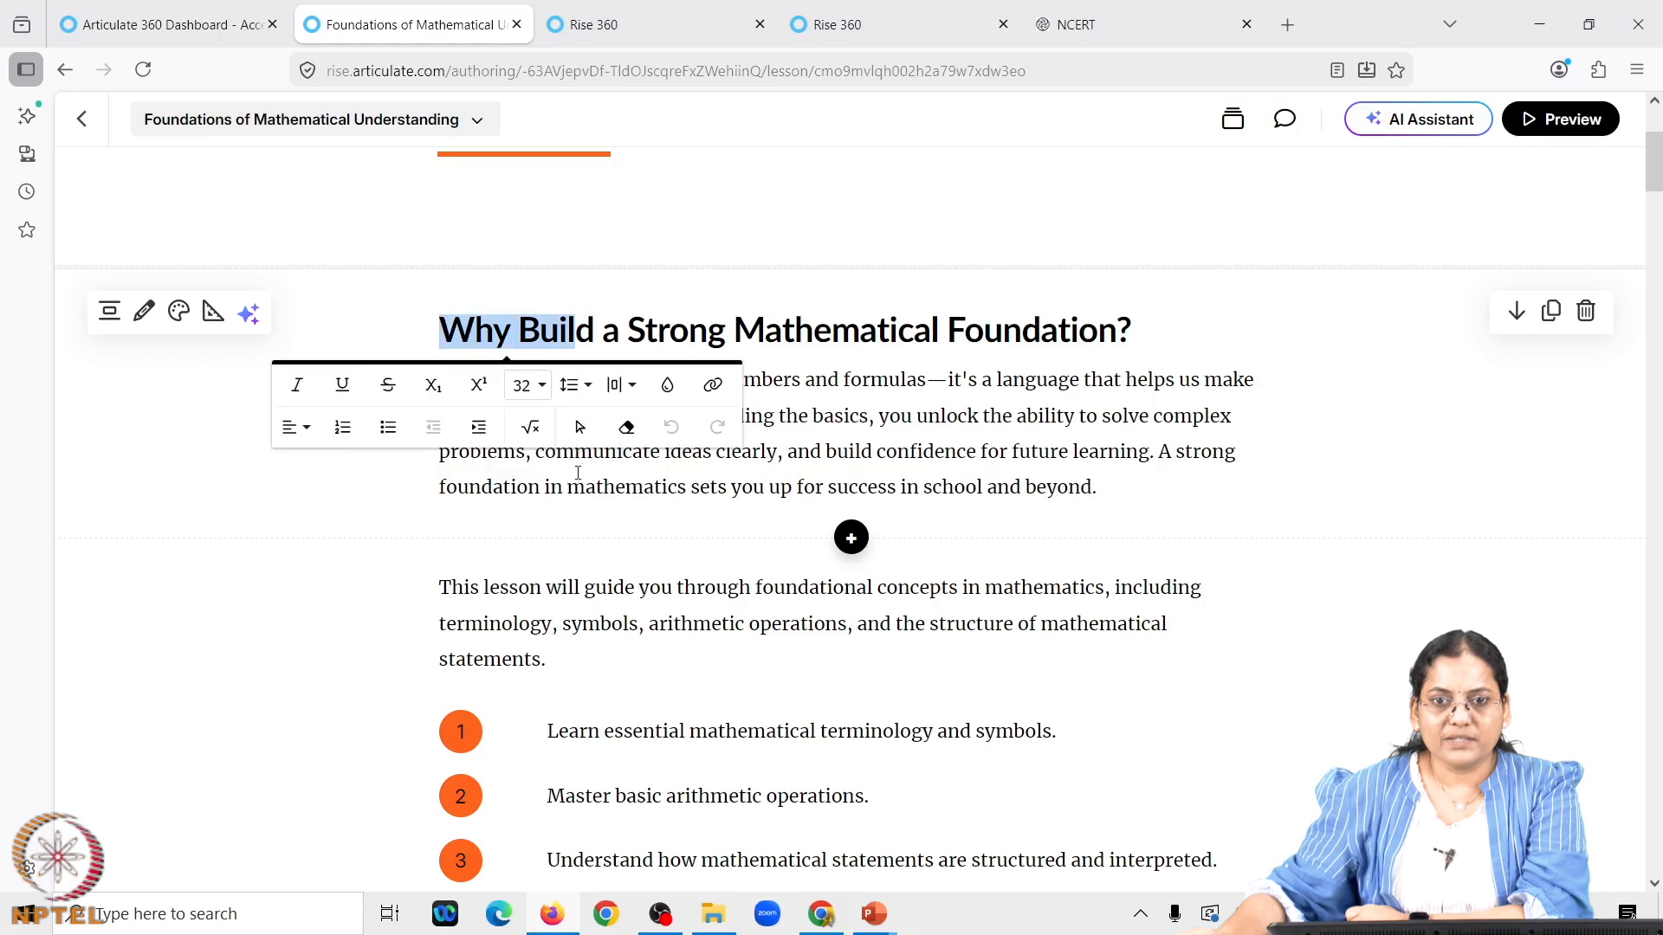
click(1108, 452)
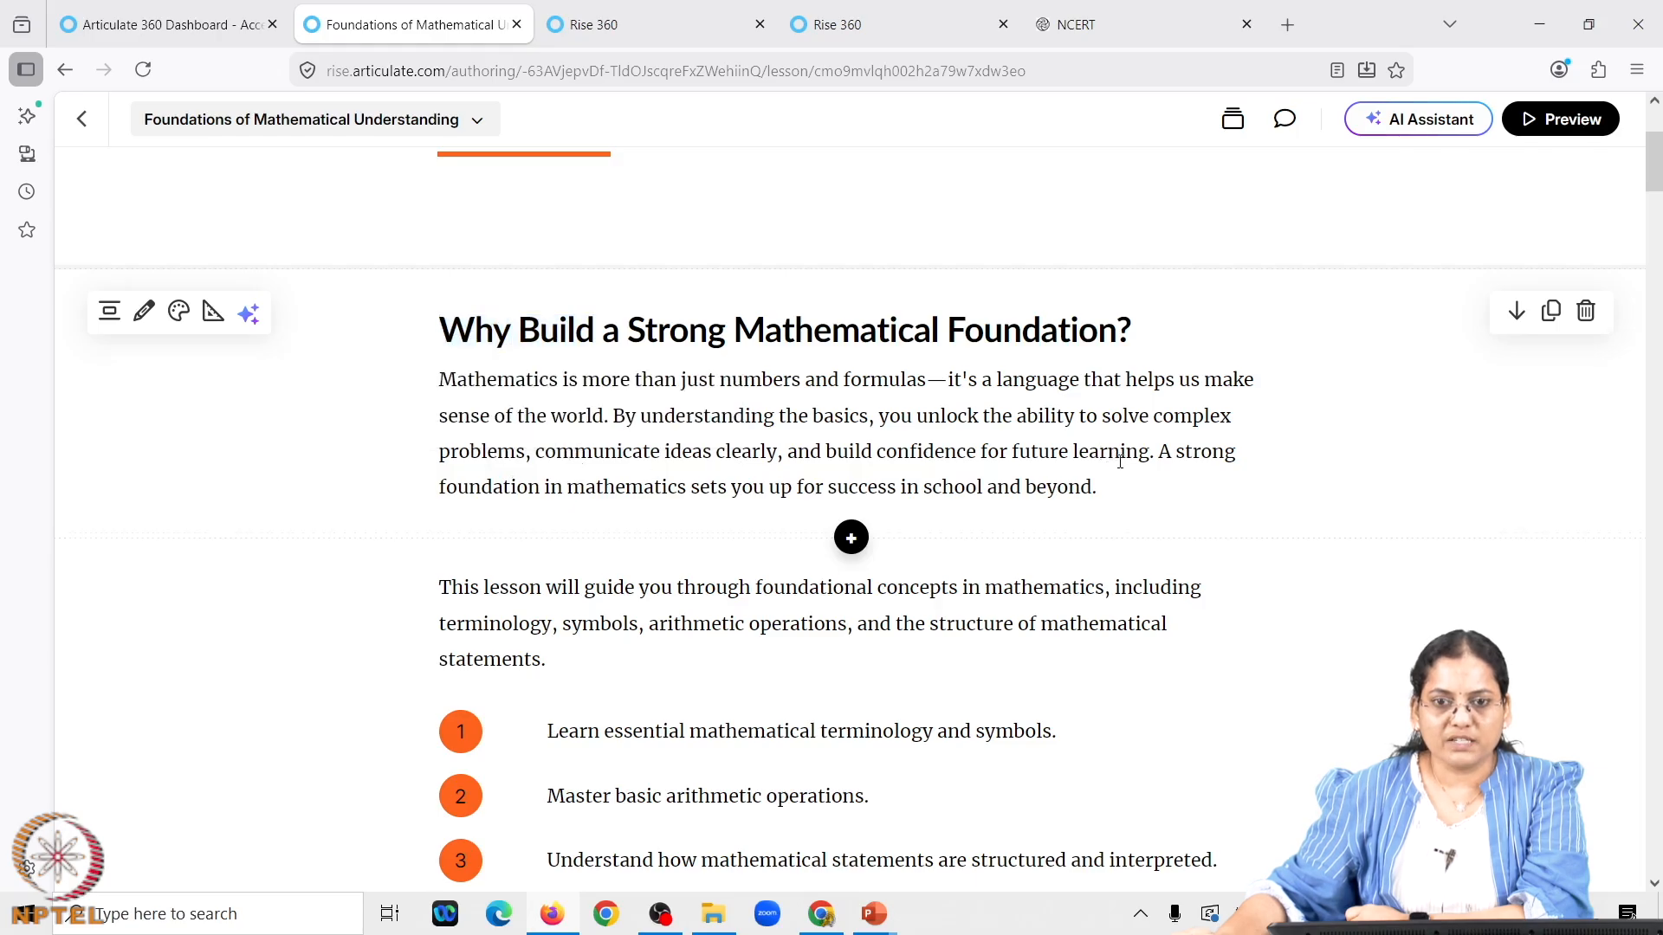
scroll(1120, 462, down, 1)
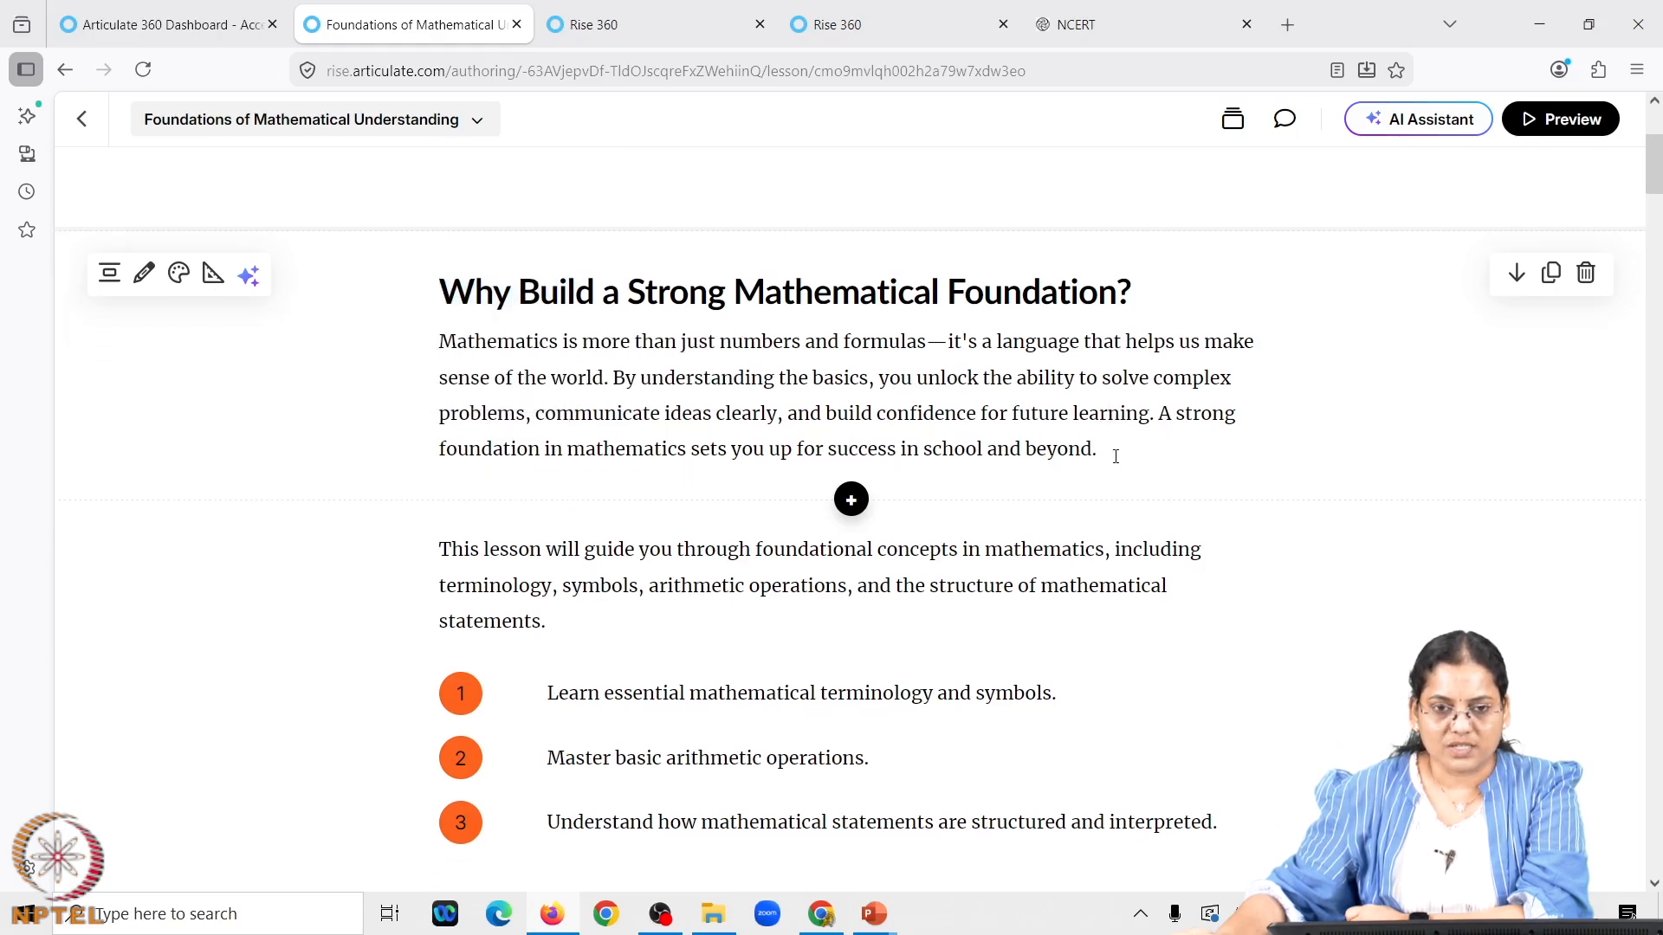
scroll(1115, 457, down, 3)
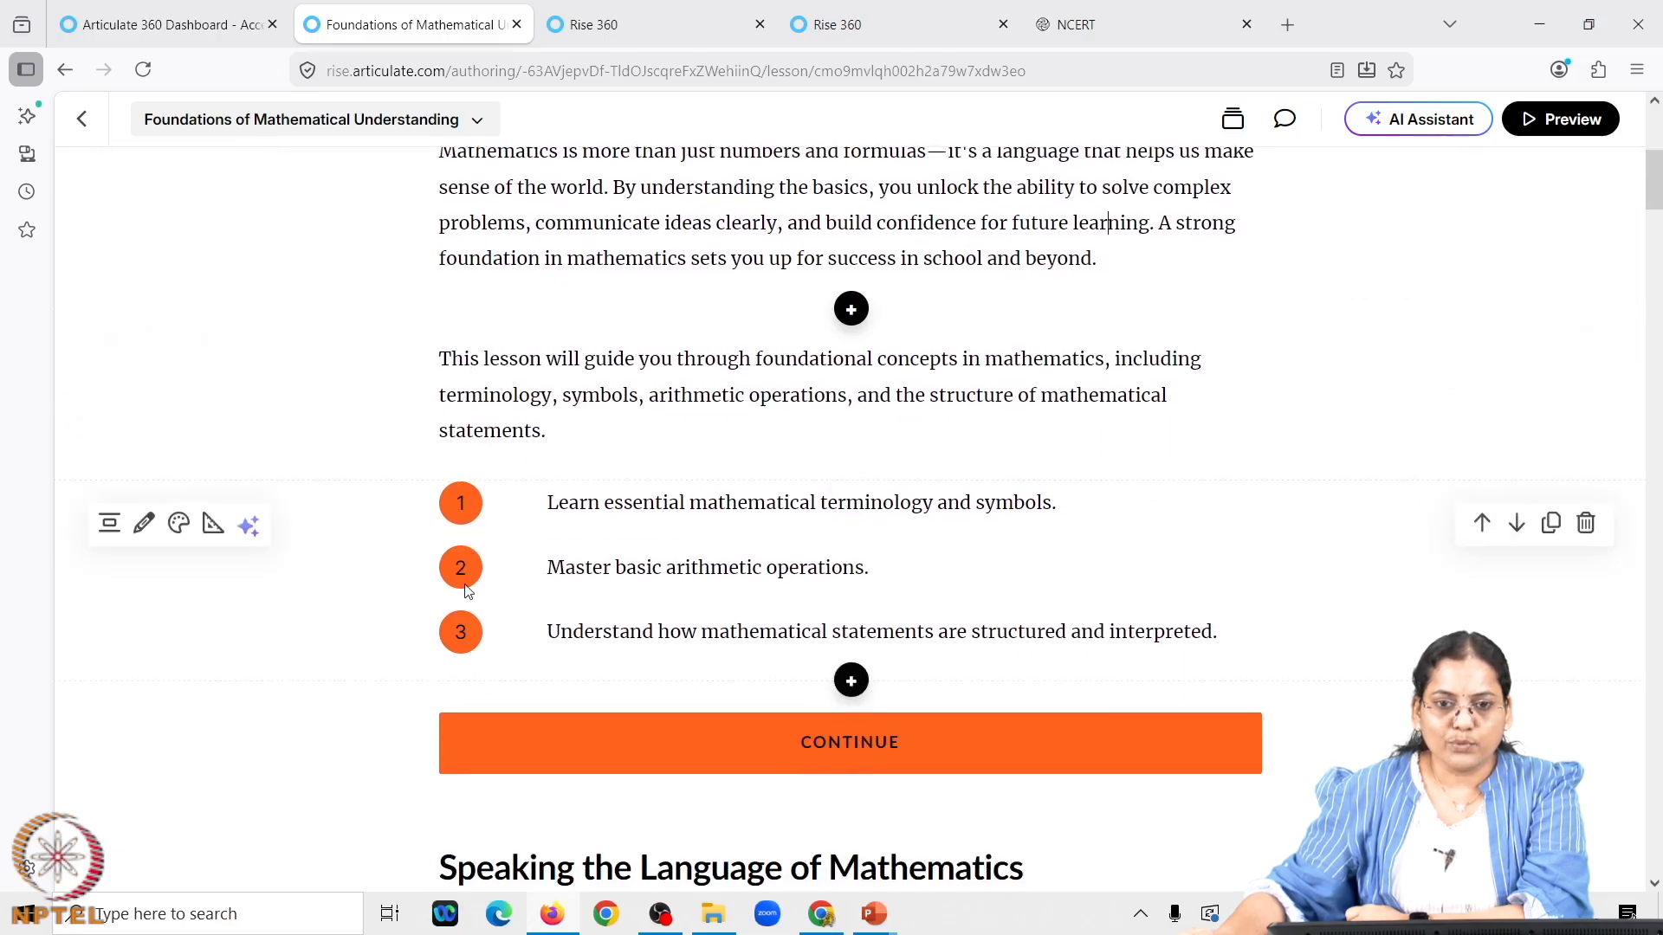
scroll(470, 575, down, 5)
scroll(482, 554, down, 1)
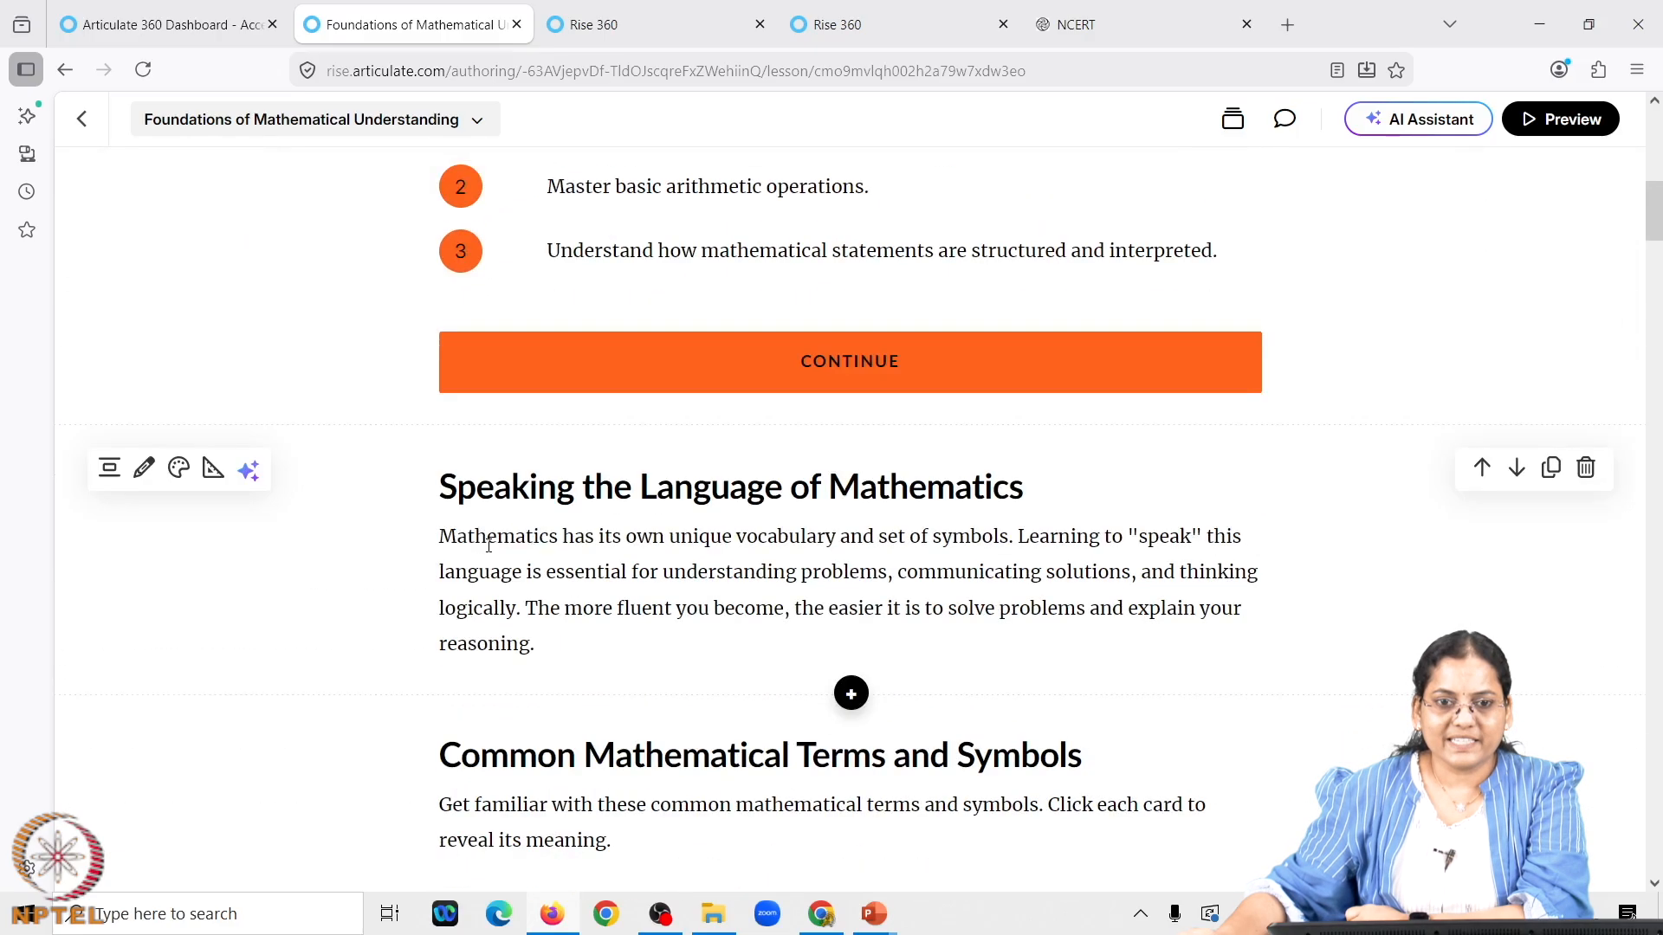
scroll(758, 525, down, 6)
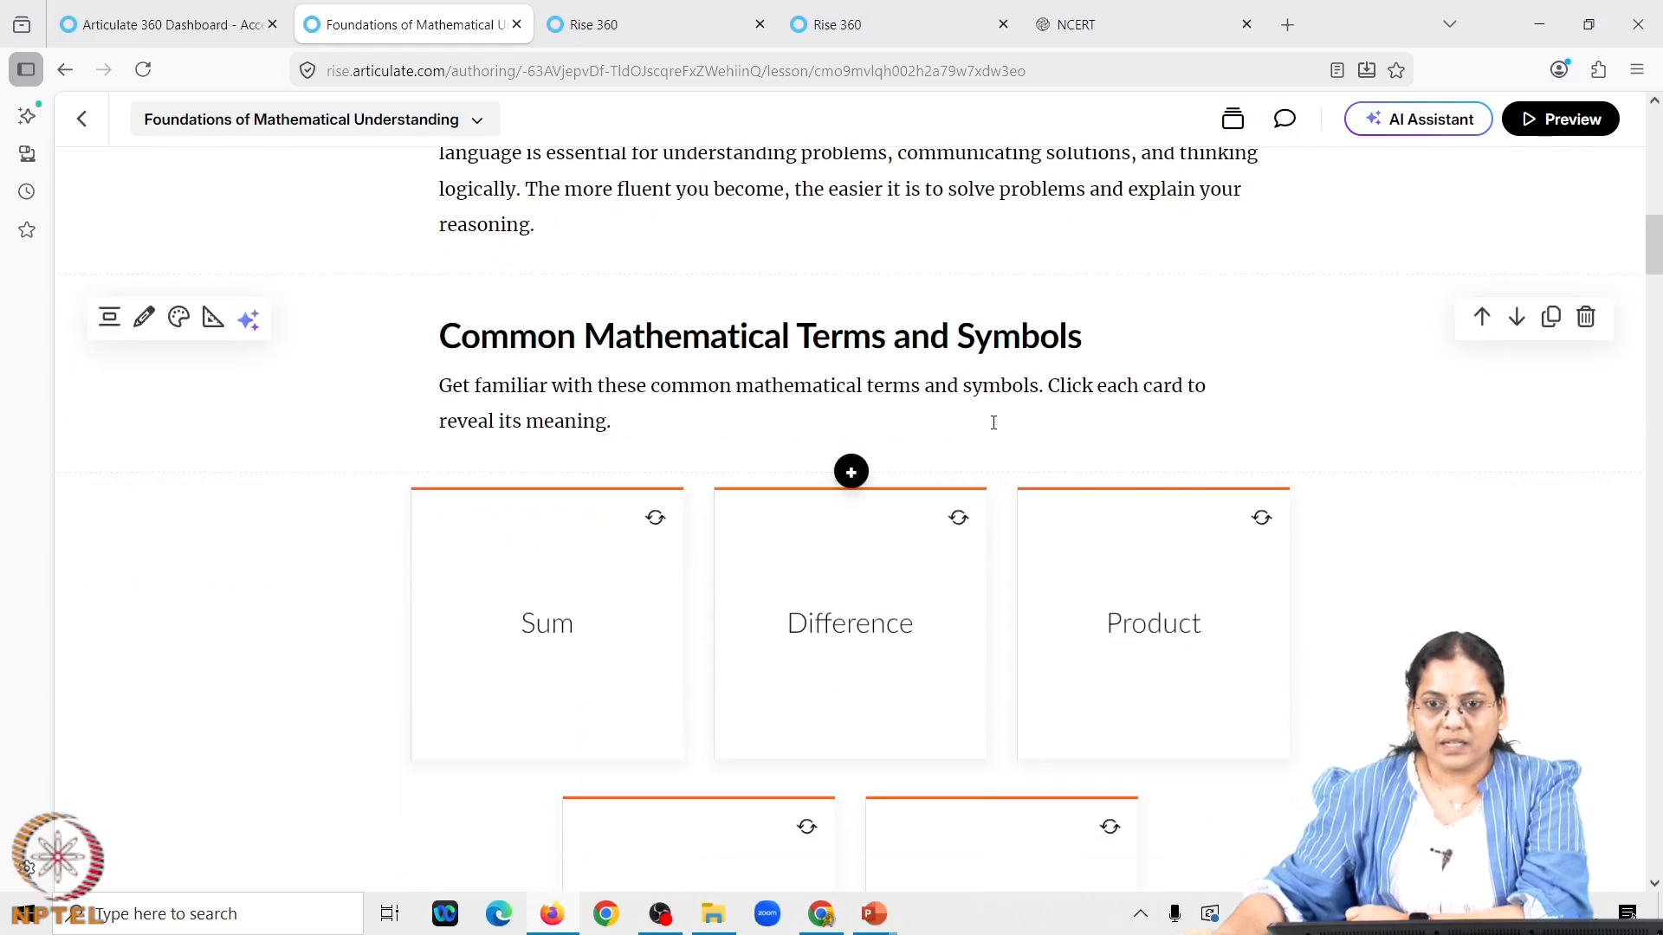
Flip the Sum, Difference and Product flashcards to read their meanings
scroll(606, 662, down, 1)
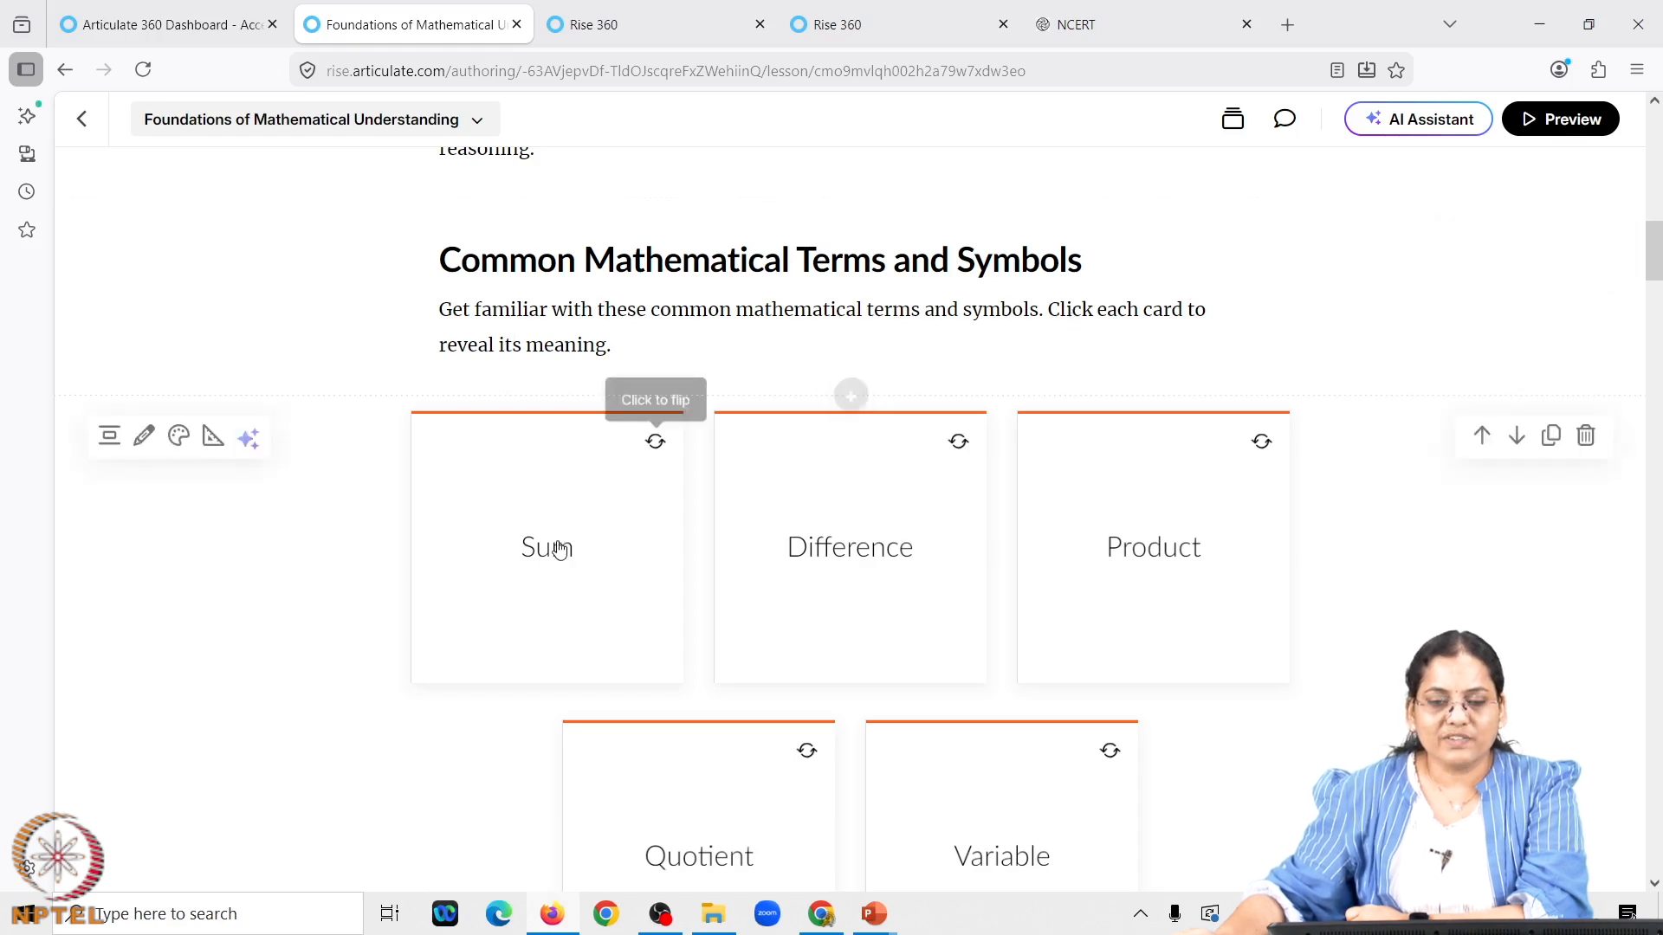
scroll(583, 572, down, 1)
scroll(575, 511, down, 1)
click(575, 486)
click(860, 463)
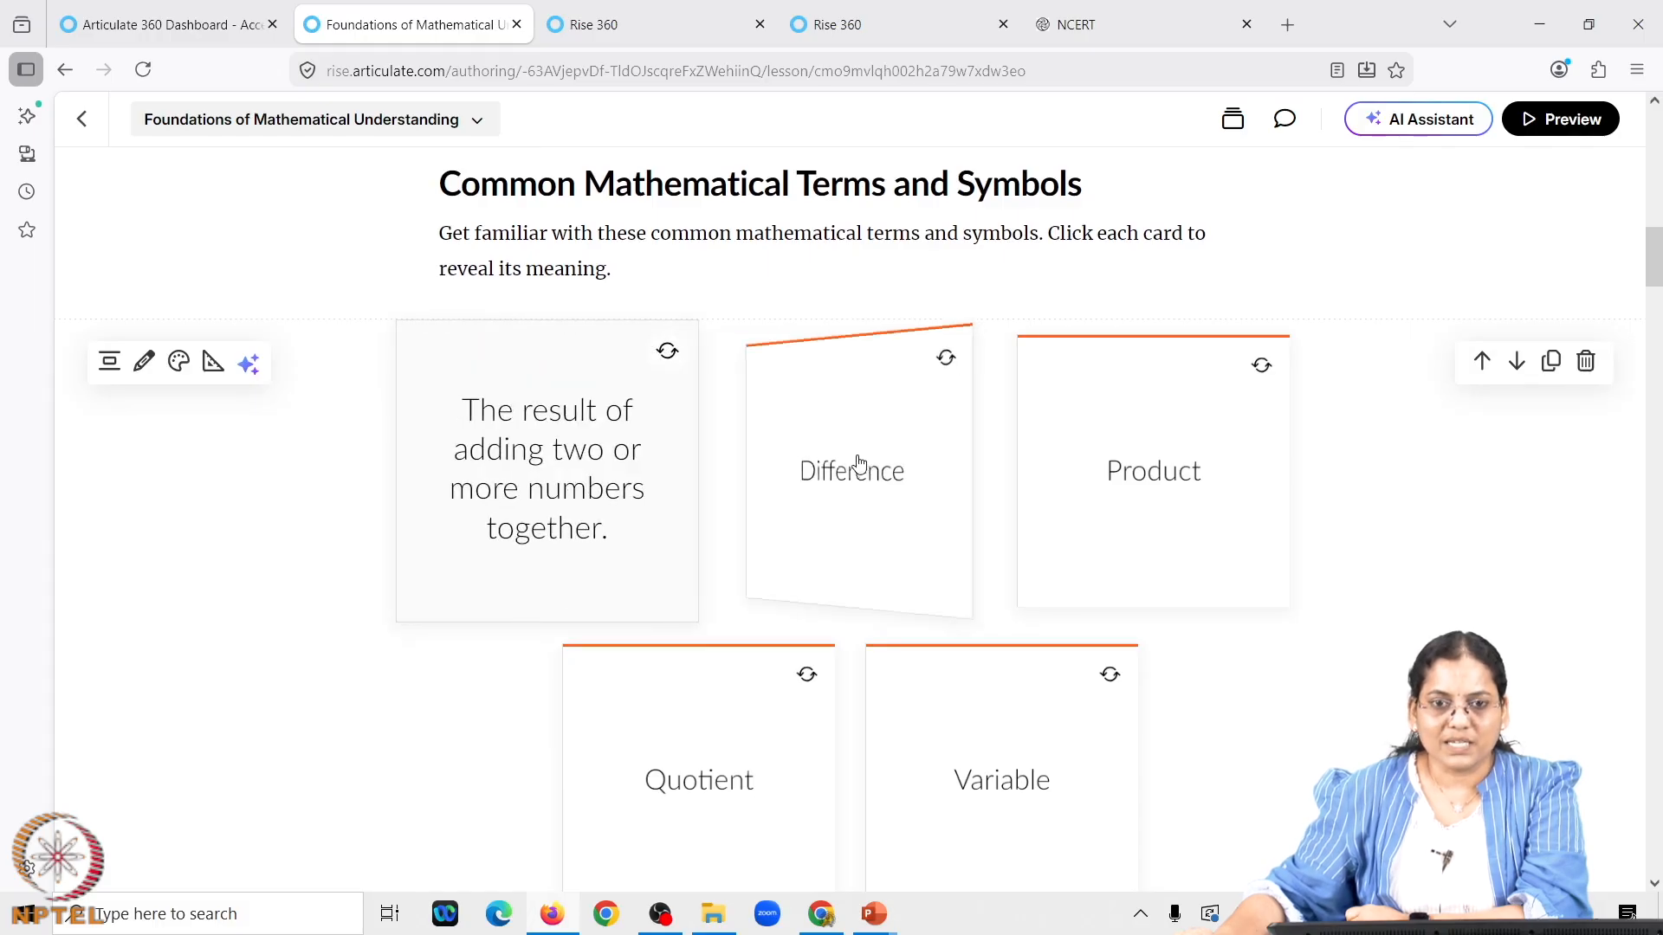
click(1135, 456)
scroll(1095, 501, down, 3)
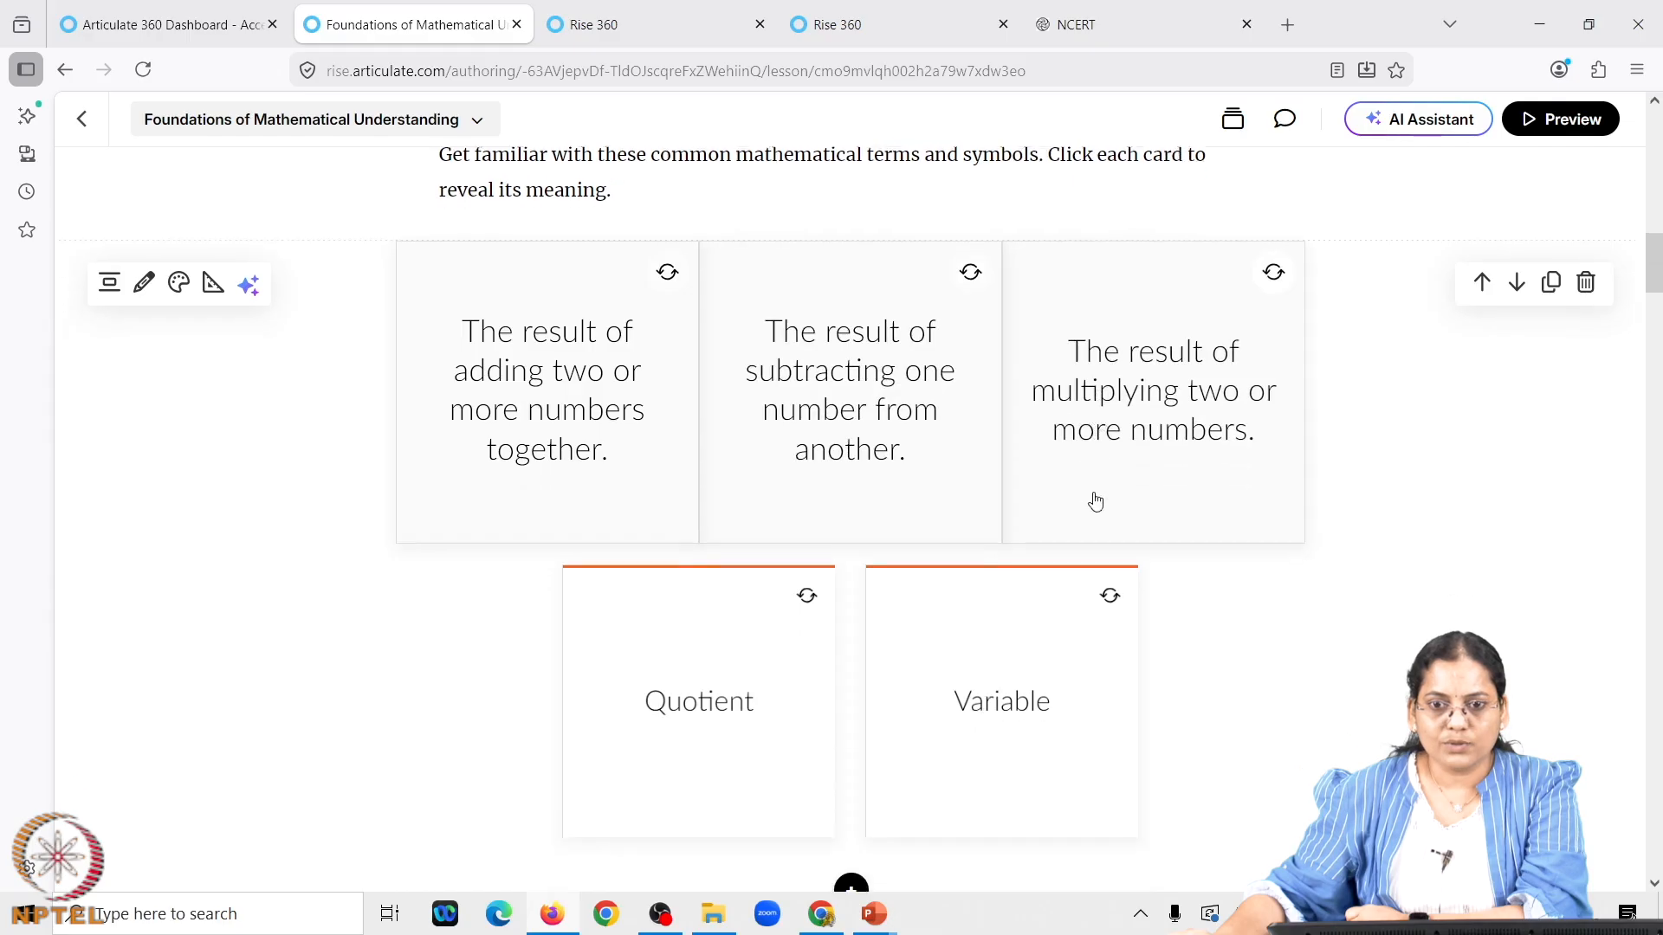
Expand the Plus Sign and Minus Sign entries under Essential Math Symbols and Their Uses
scroll(1001, 667, down, 5)
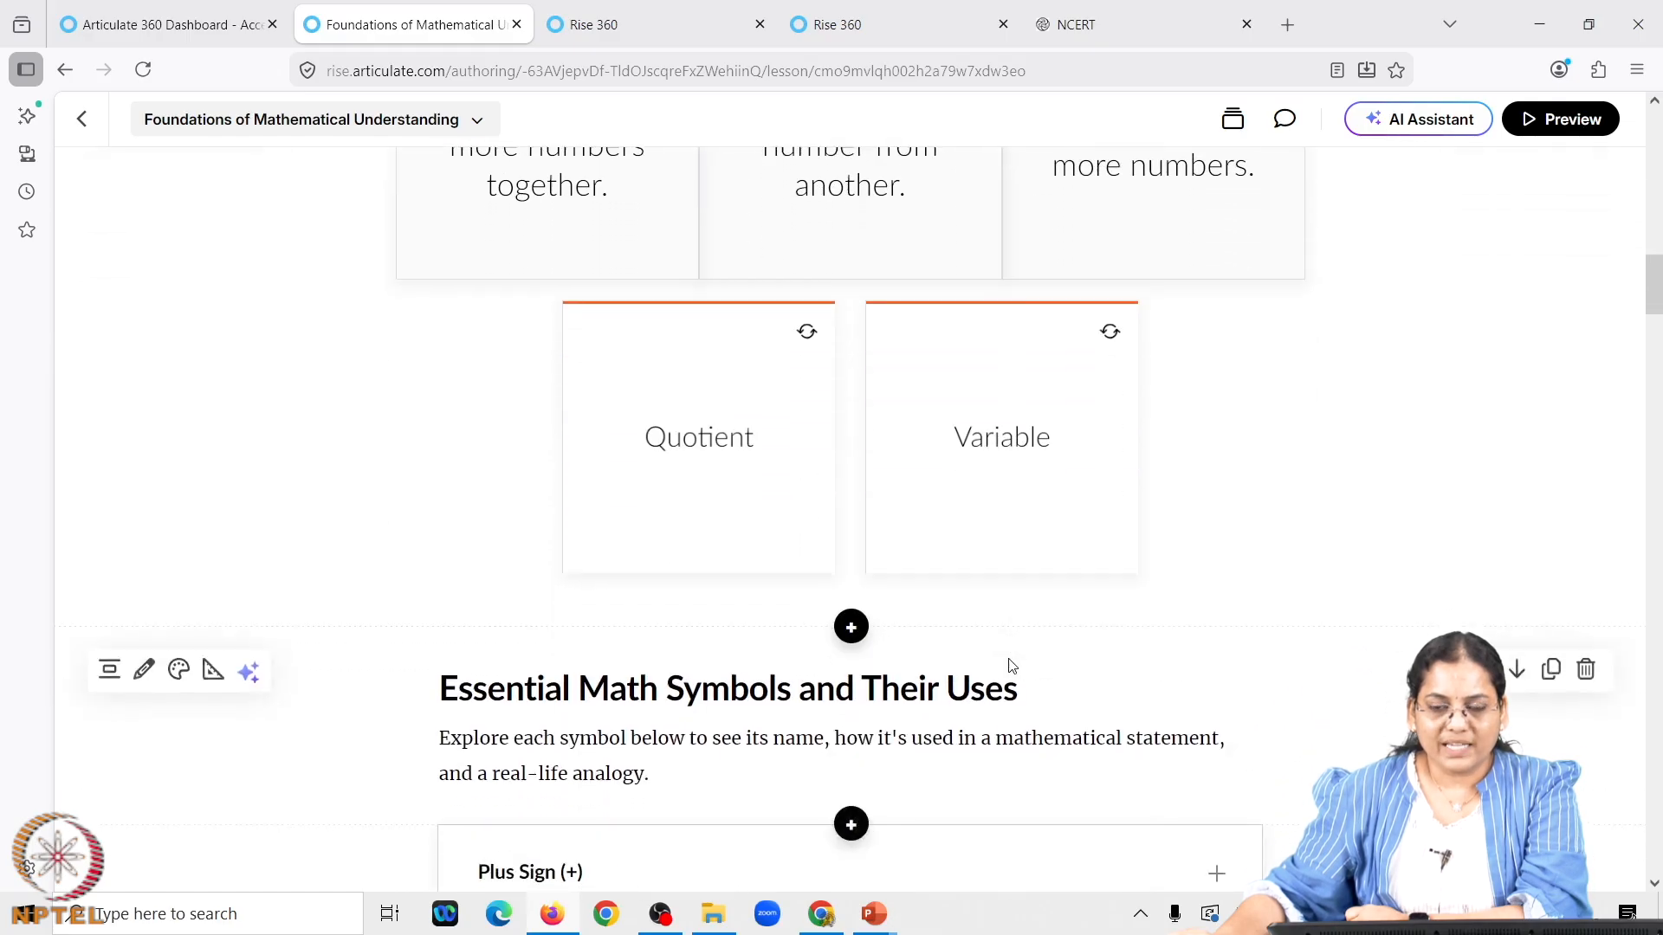
scroll(1009, 660, down, 5)
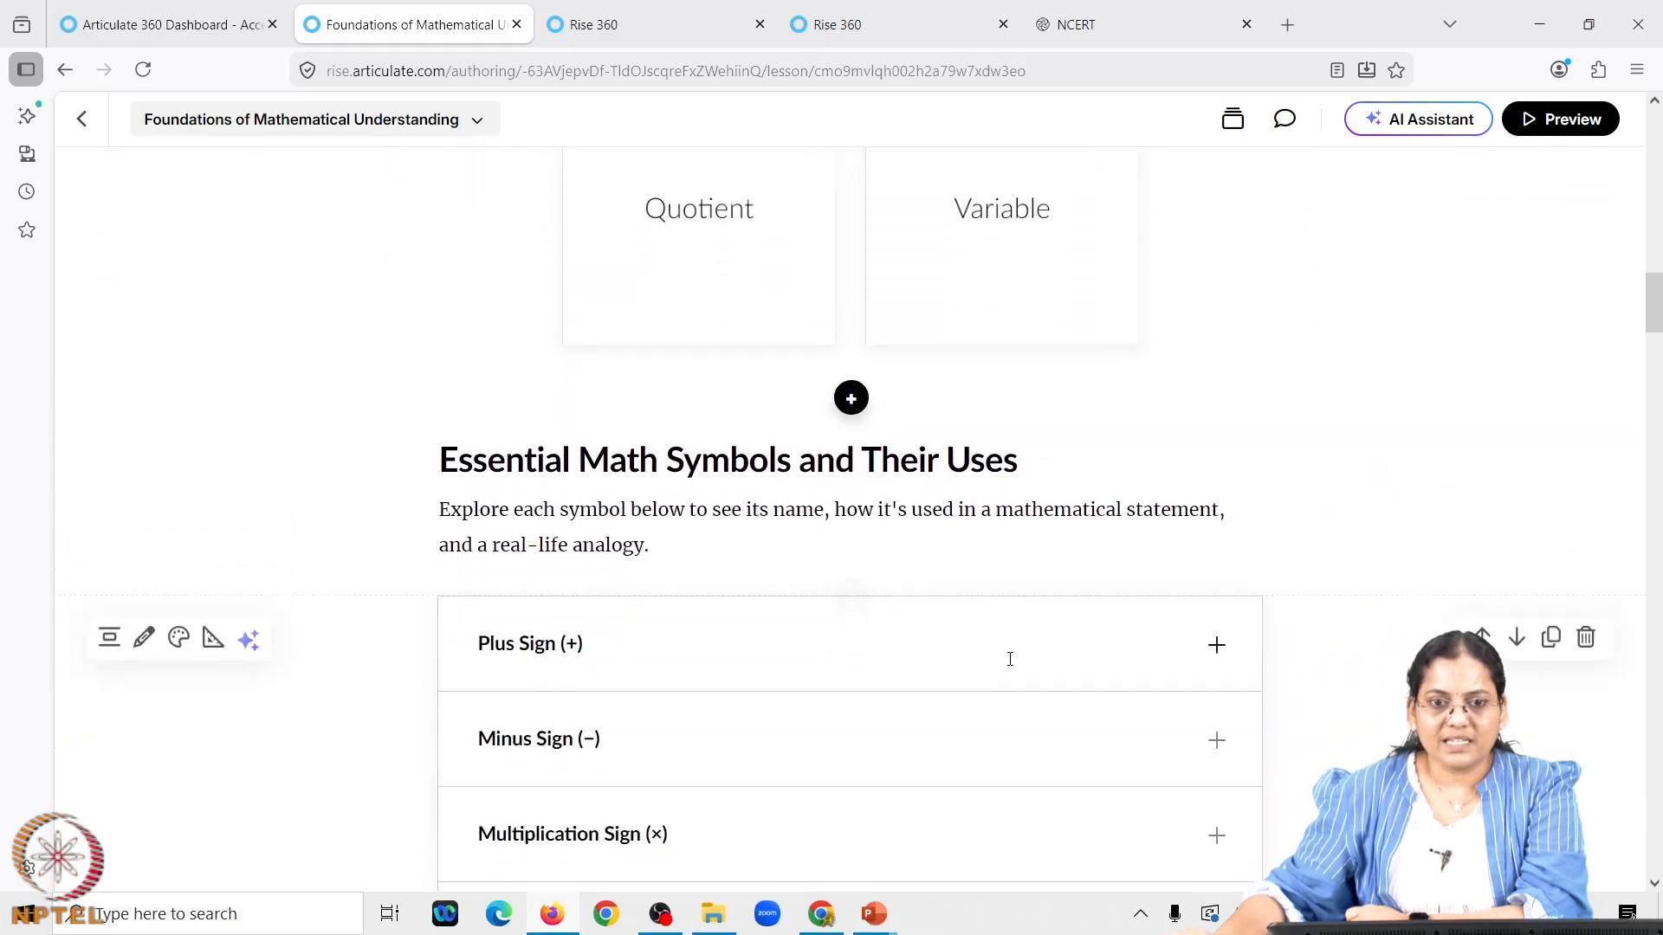
scroll(1007, 662, down, 1)
scroll(866, 485, down, 1)
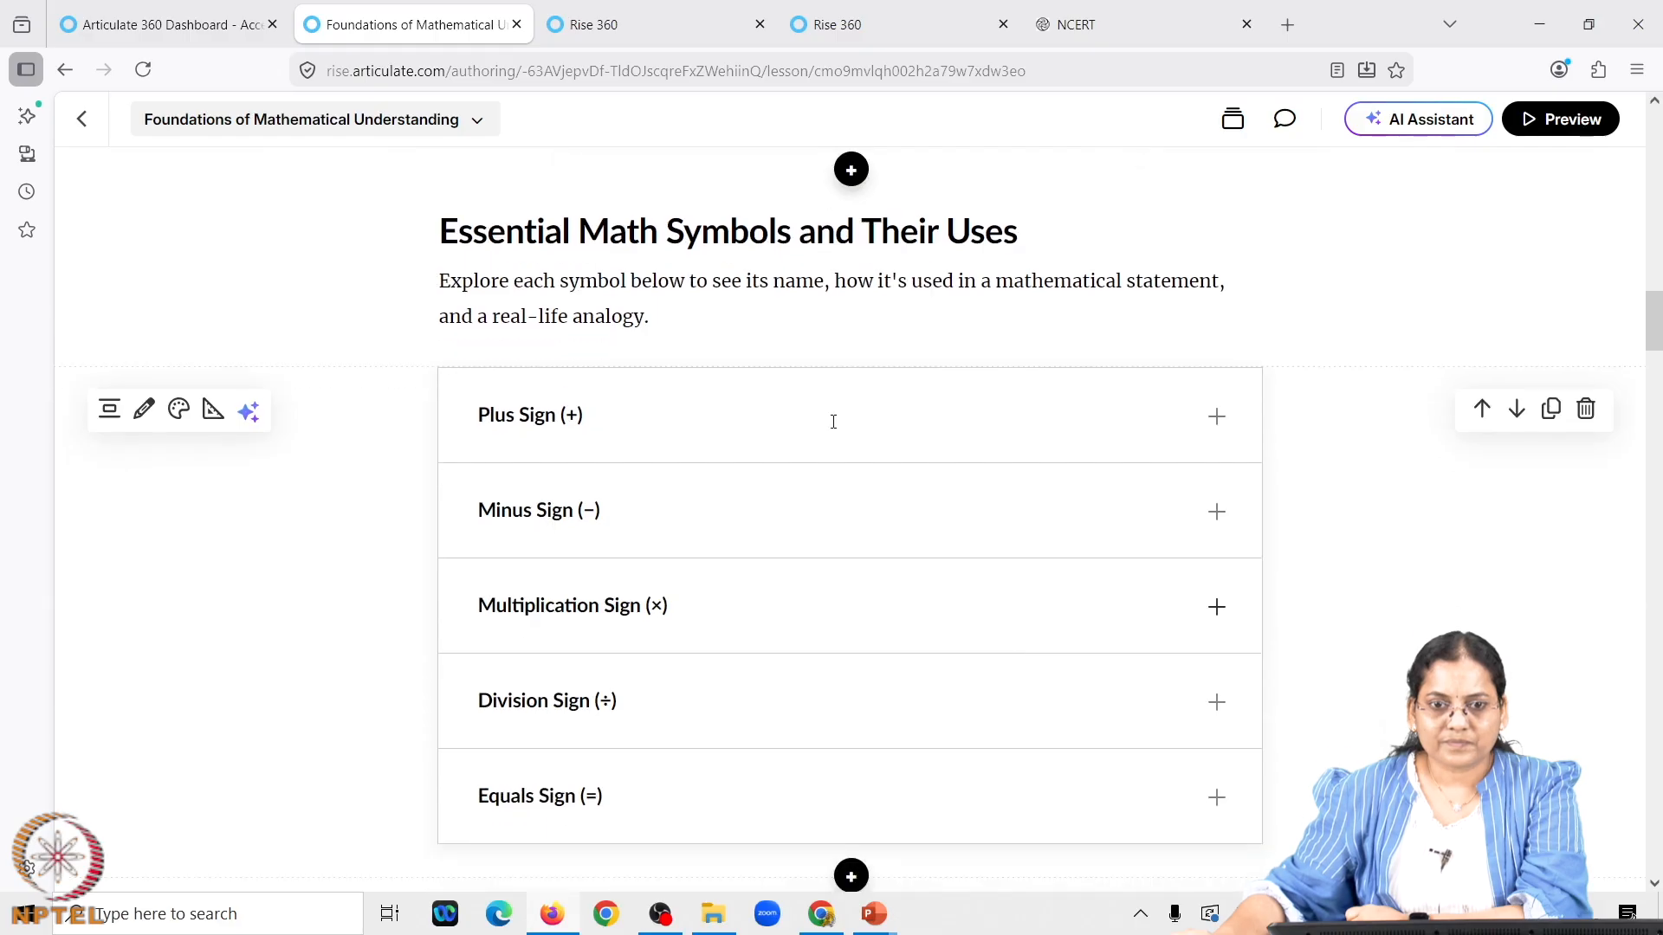
click(1217, 418)
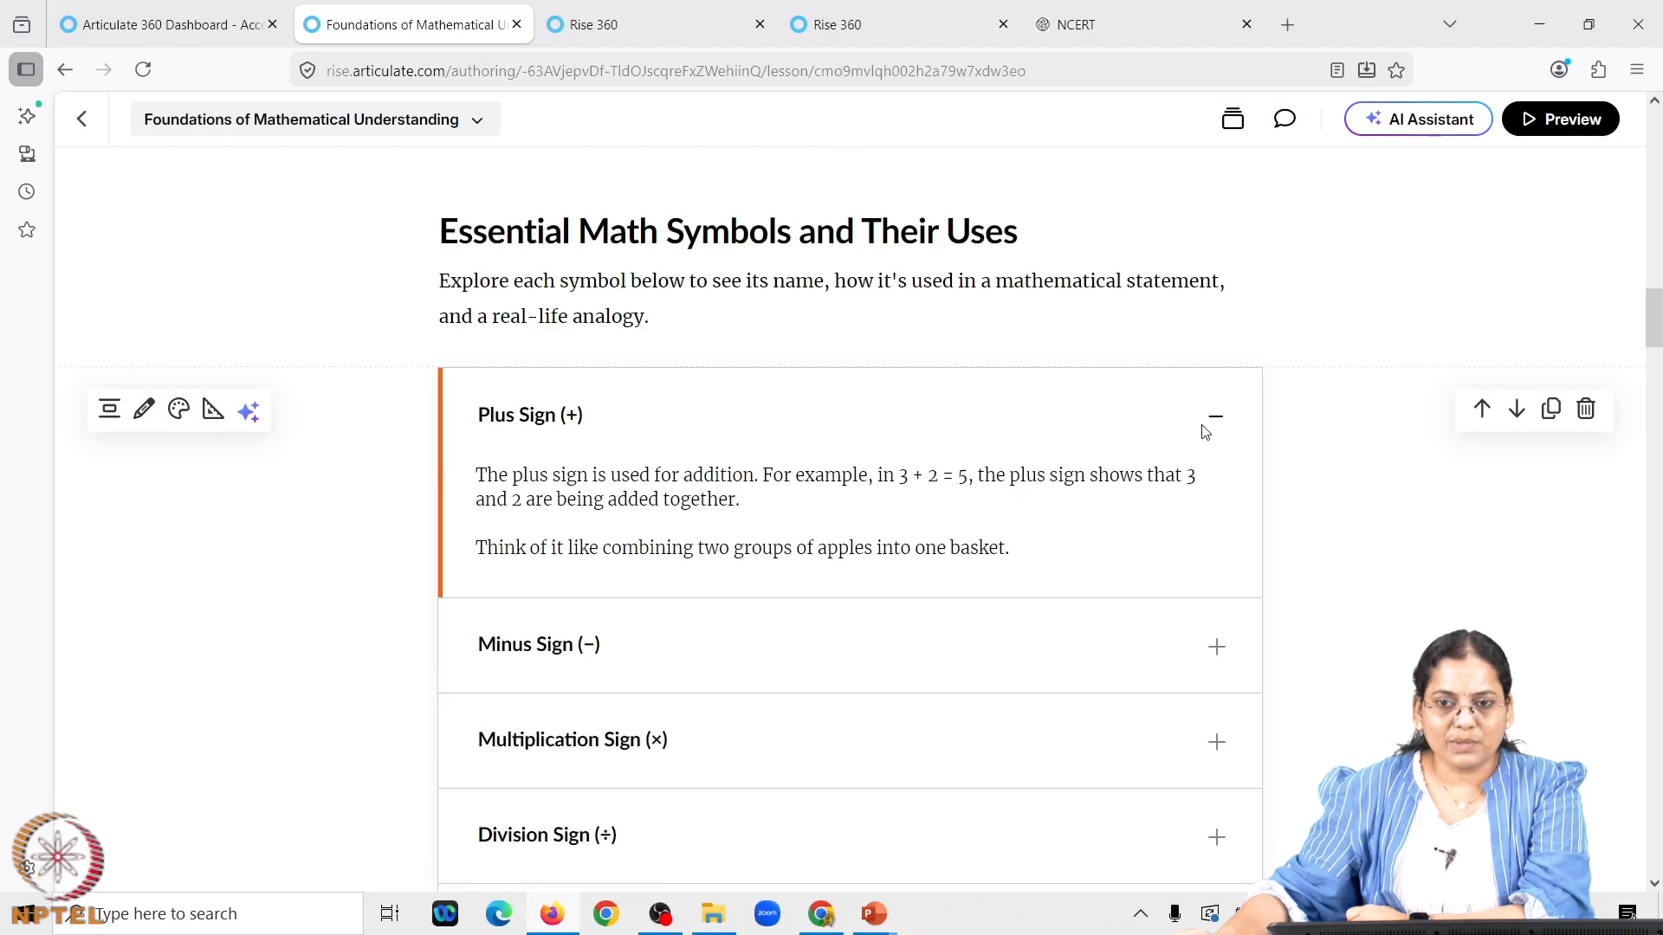
scroll(1207, 446, down, 1)
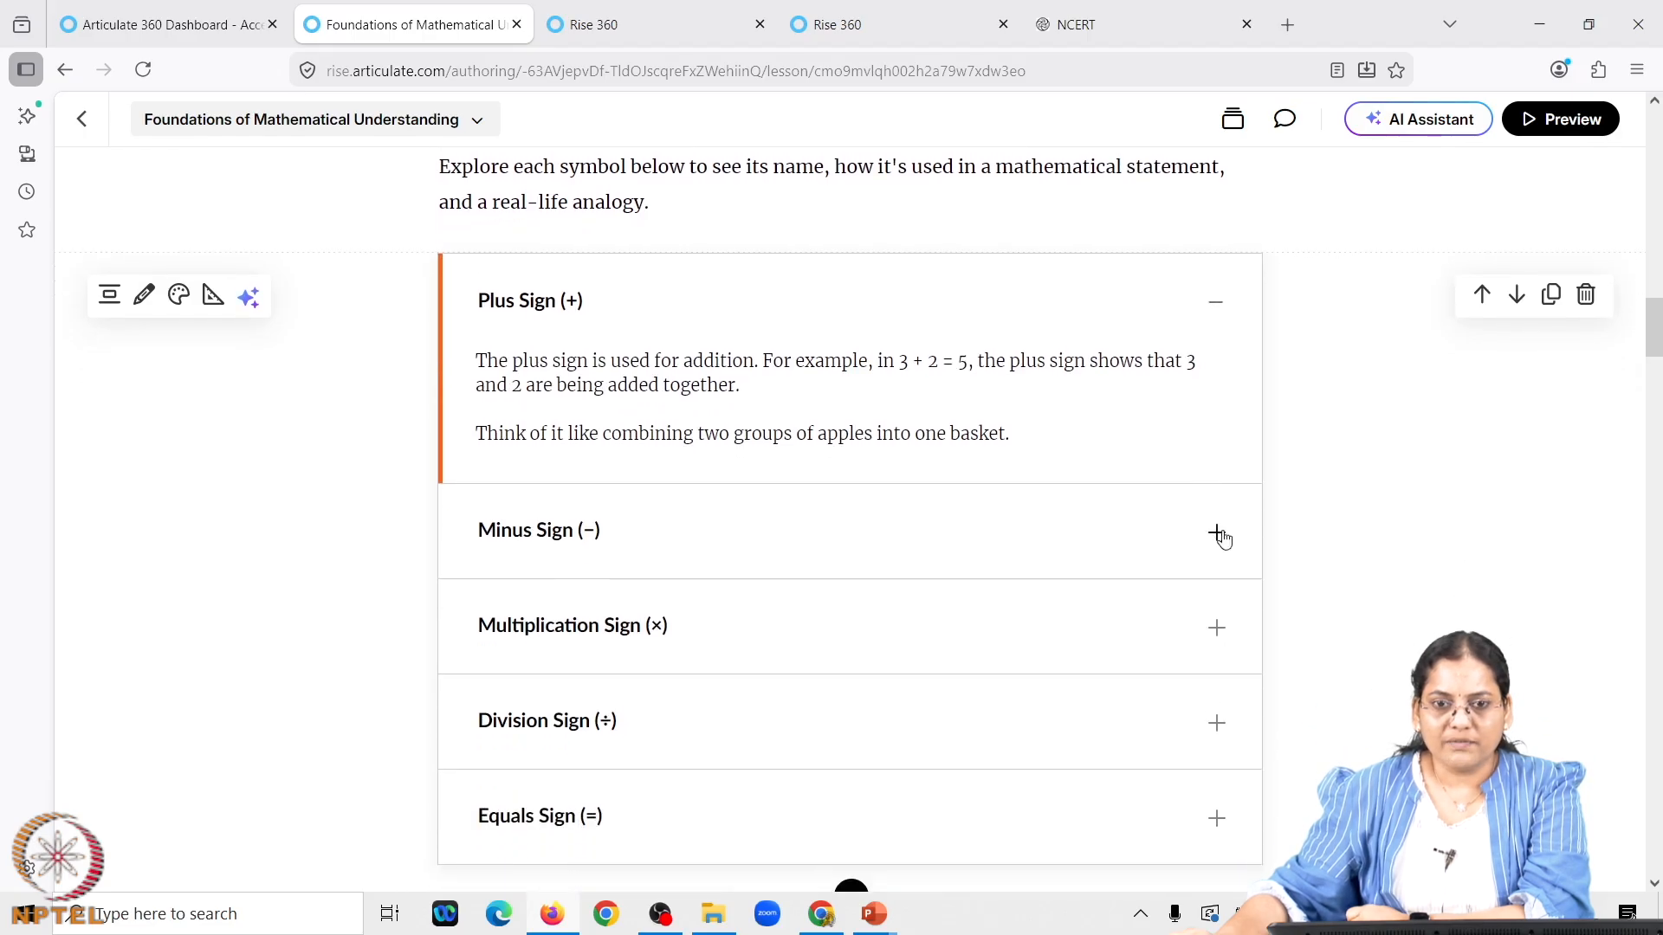
click(1219, 537)
scroll(1218, 606, down, 1)
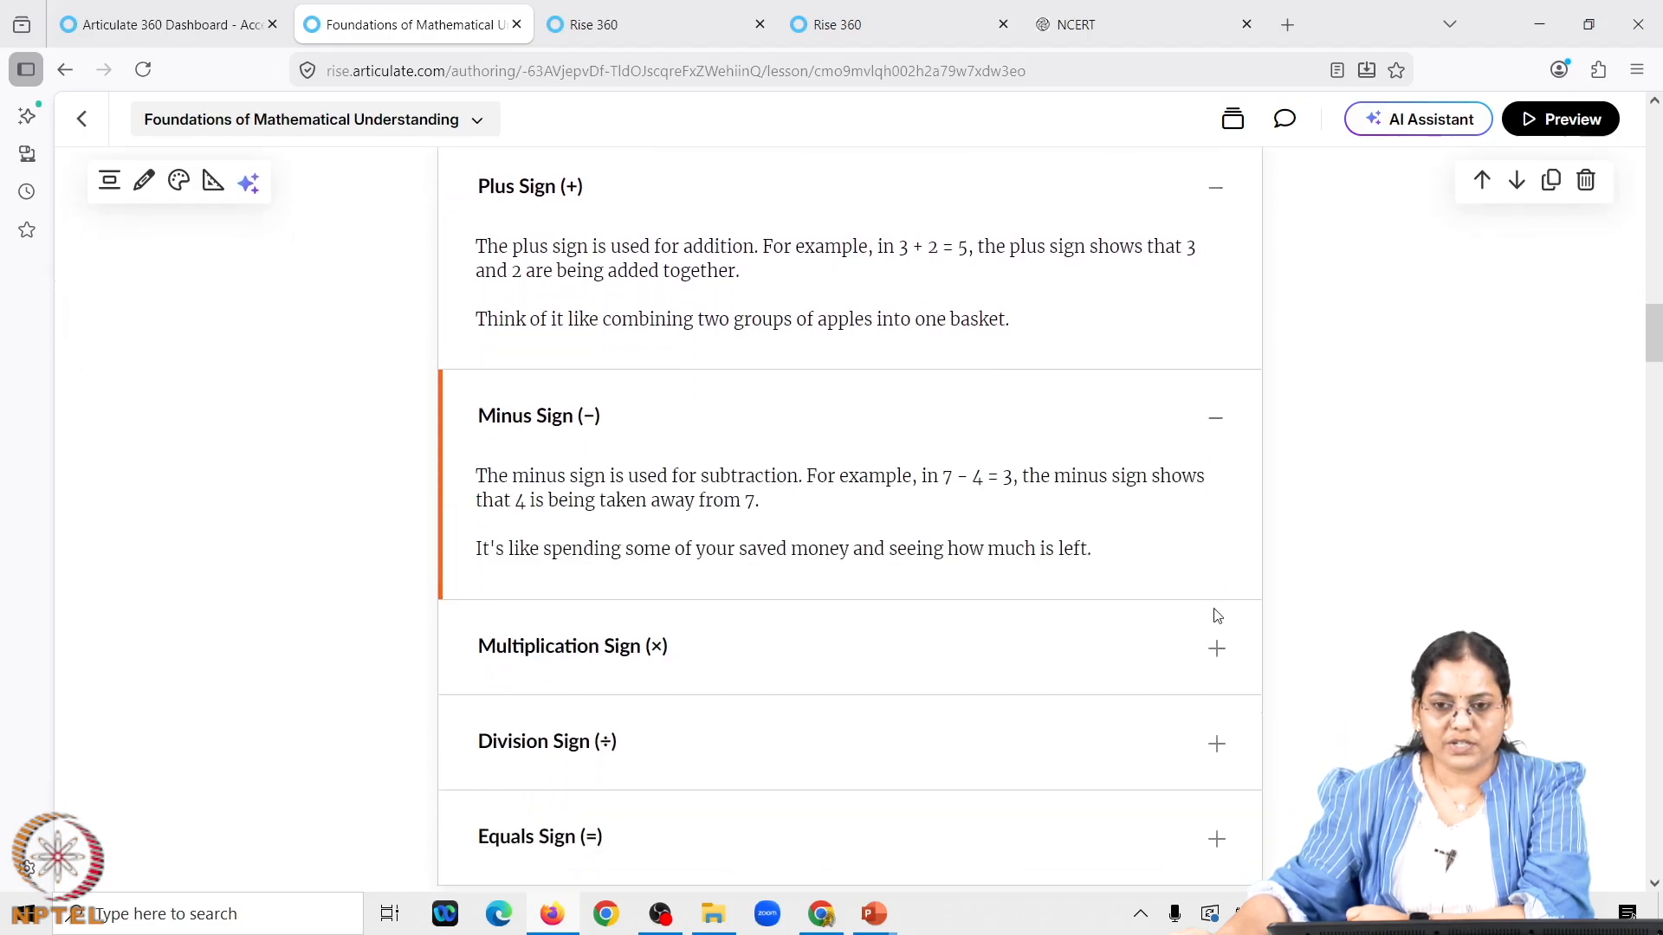
Expand the Multiplication Sign entry under Essential Math Symbols and Their Uses
click(1209, 666)
scroll(1211, 667, down, 3)
scroll(1213, 659, down, 4)
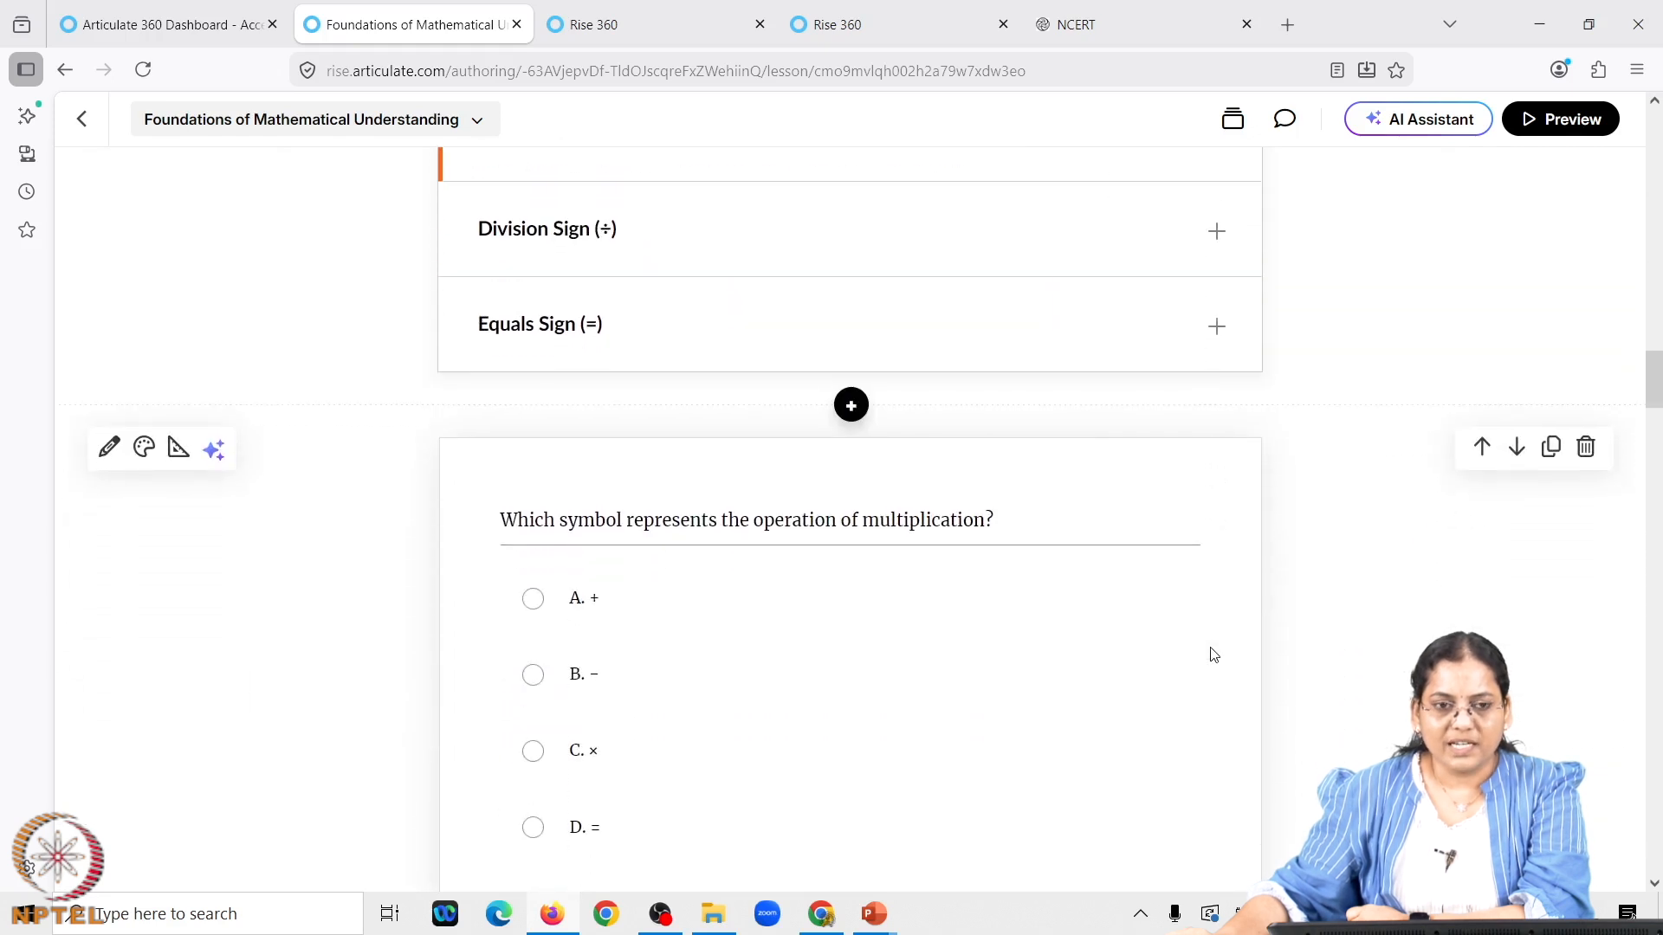
Submit answer A (+) to the multiplication symbol question and read its feedback
scroll(1213, 656, down, 2)
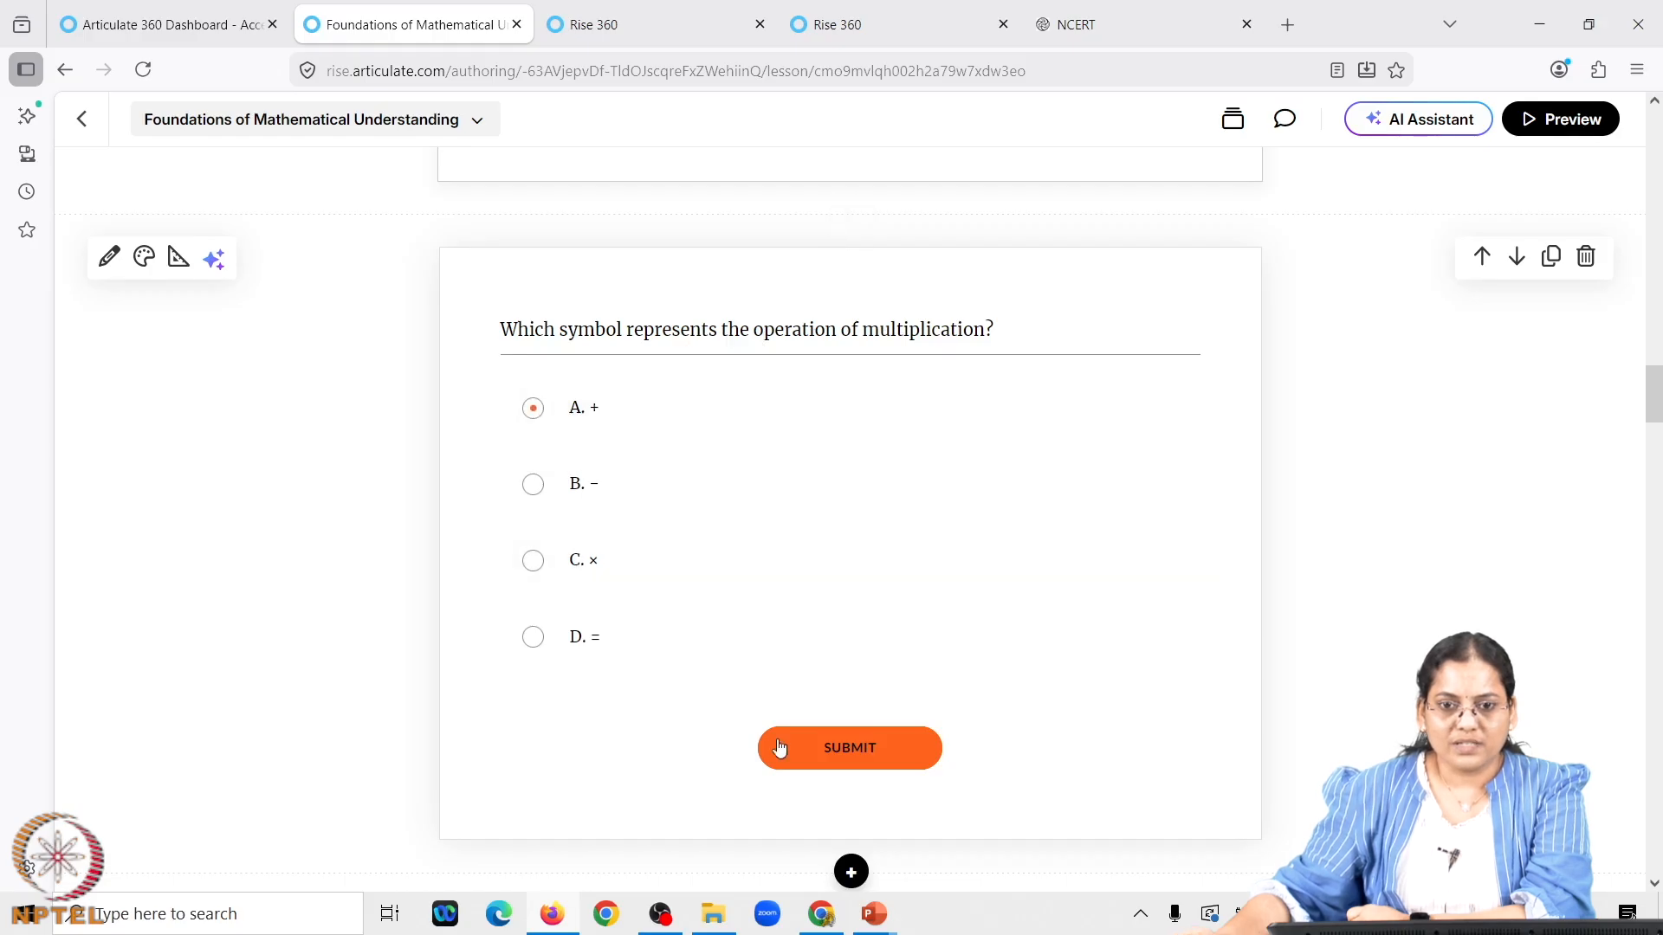
click(822, 761)
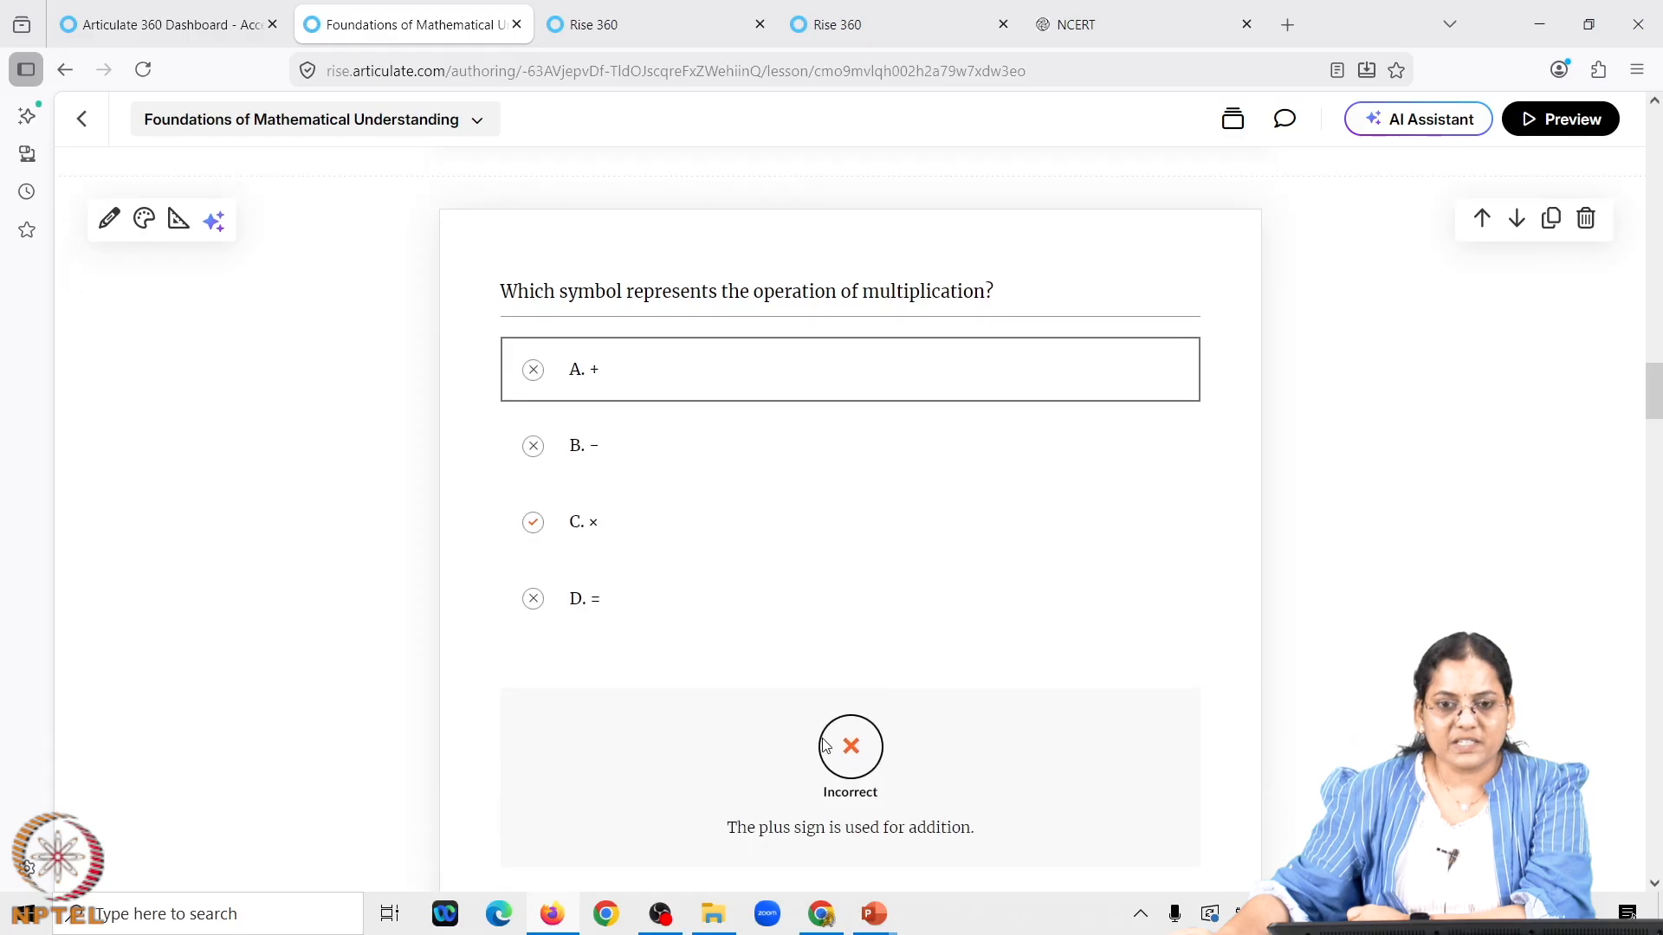
scroll(801, 732, down, 1)
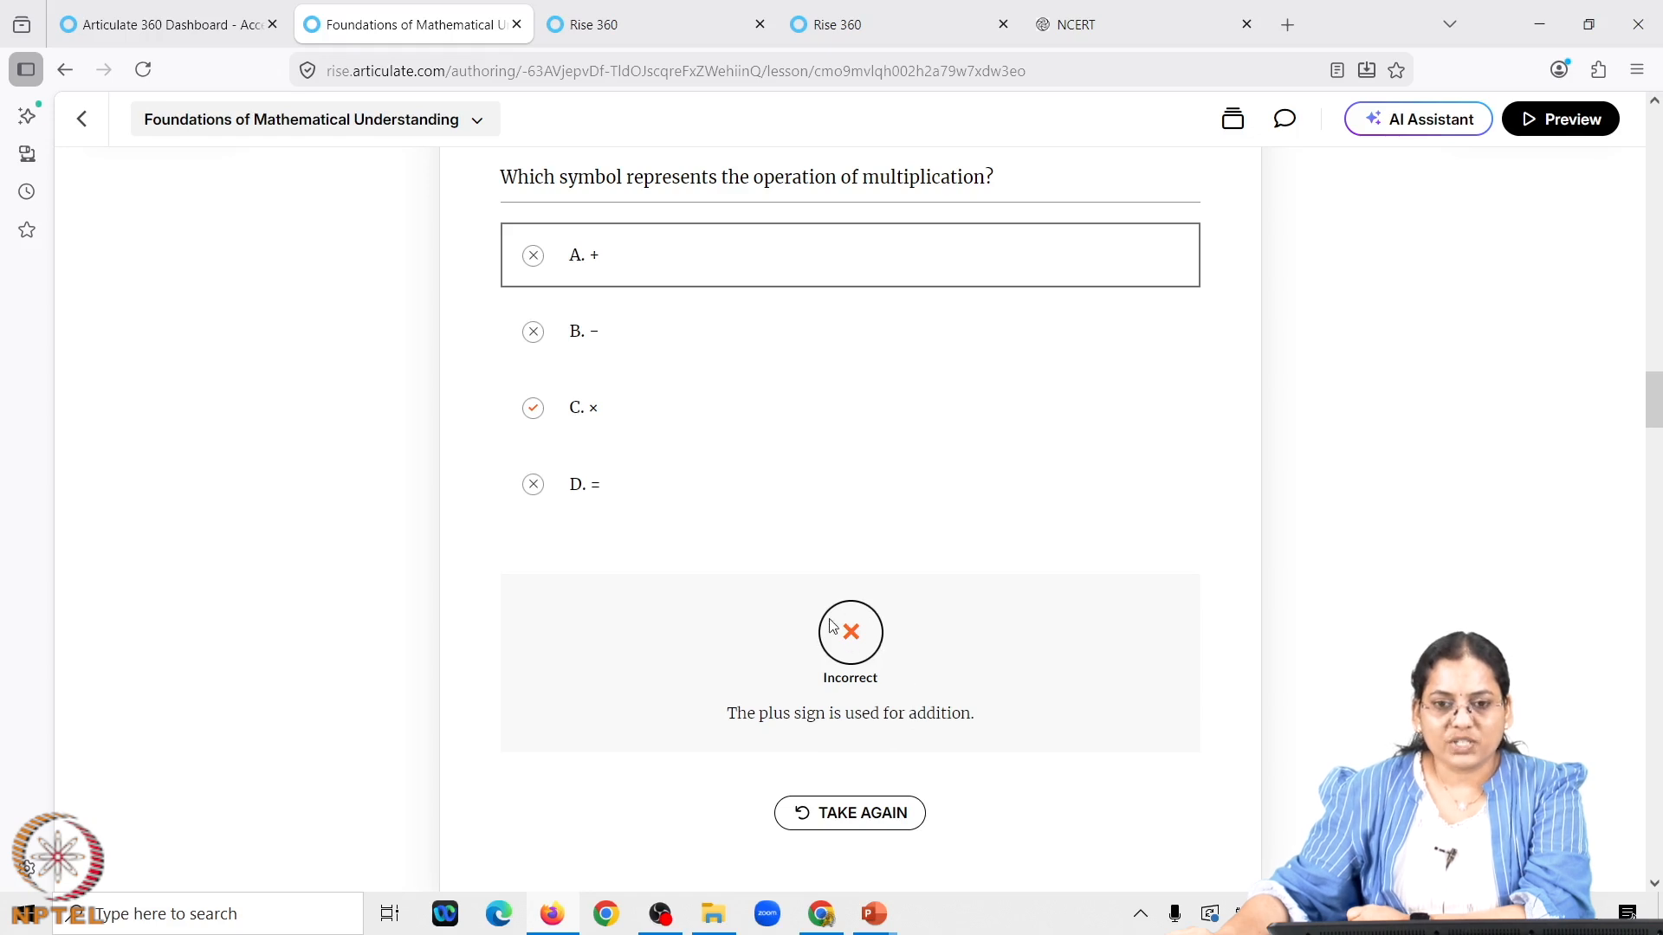
scroll(875, 658, down, 1)
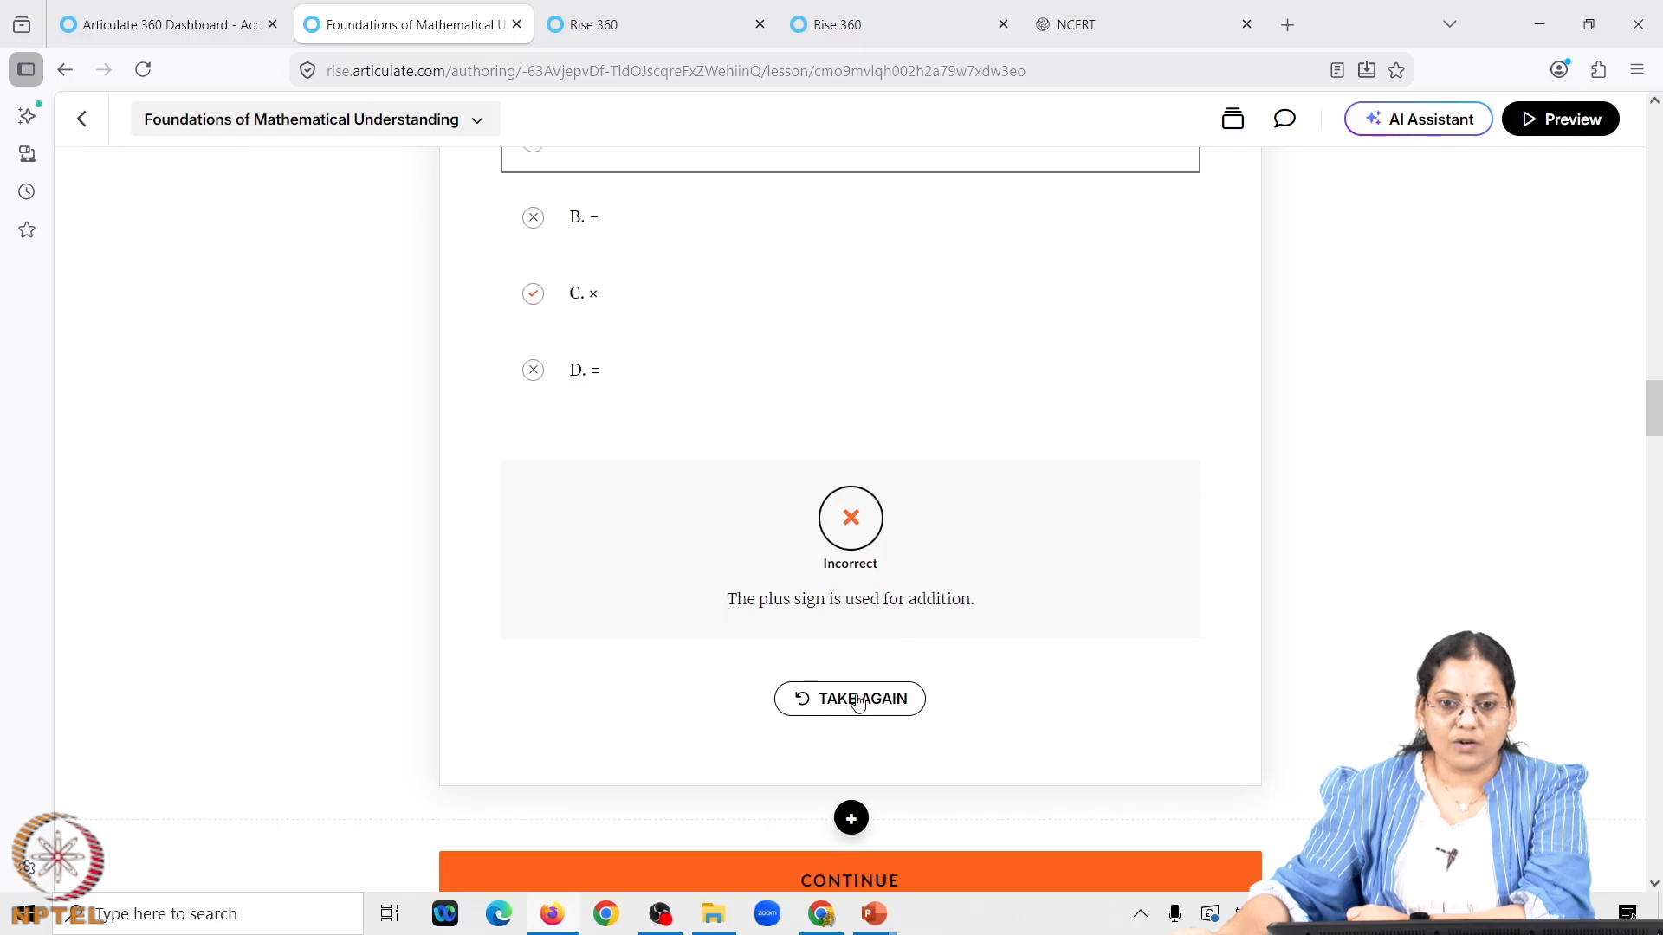
Retake the multiplication symbol question with answer D (=) and read its feedback
click(857, 700)
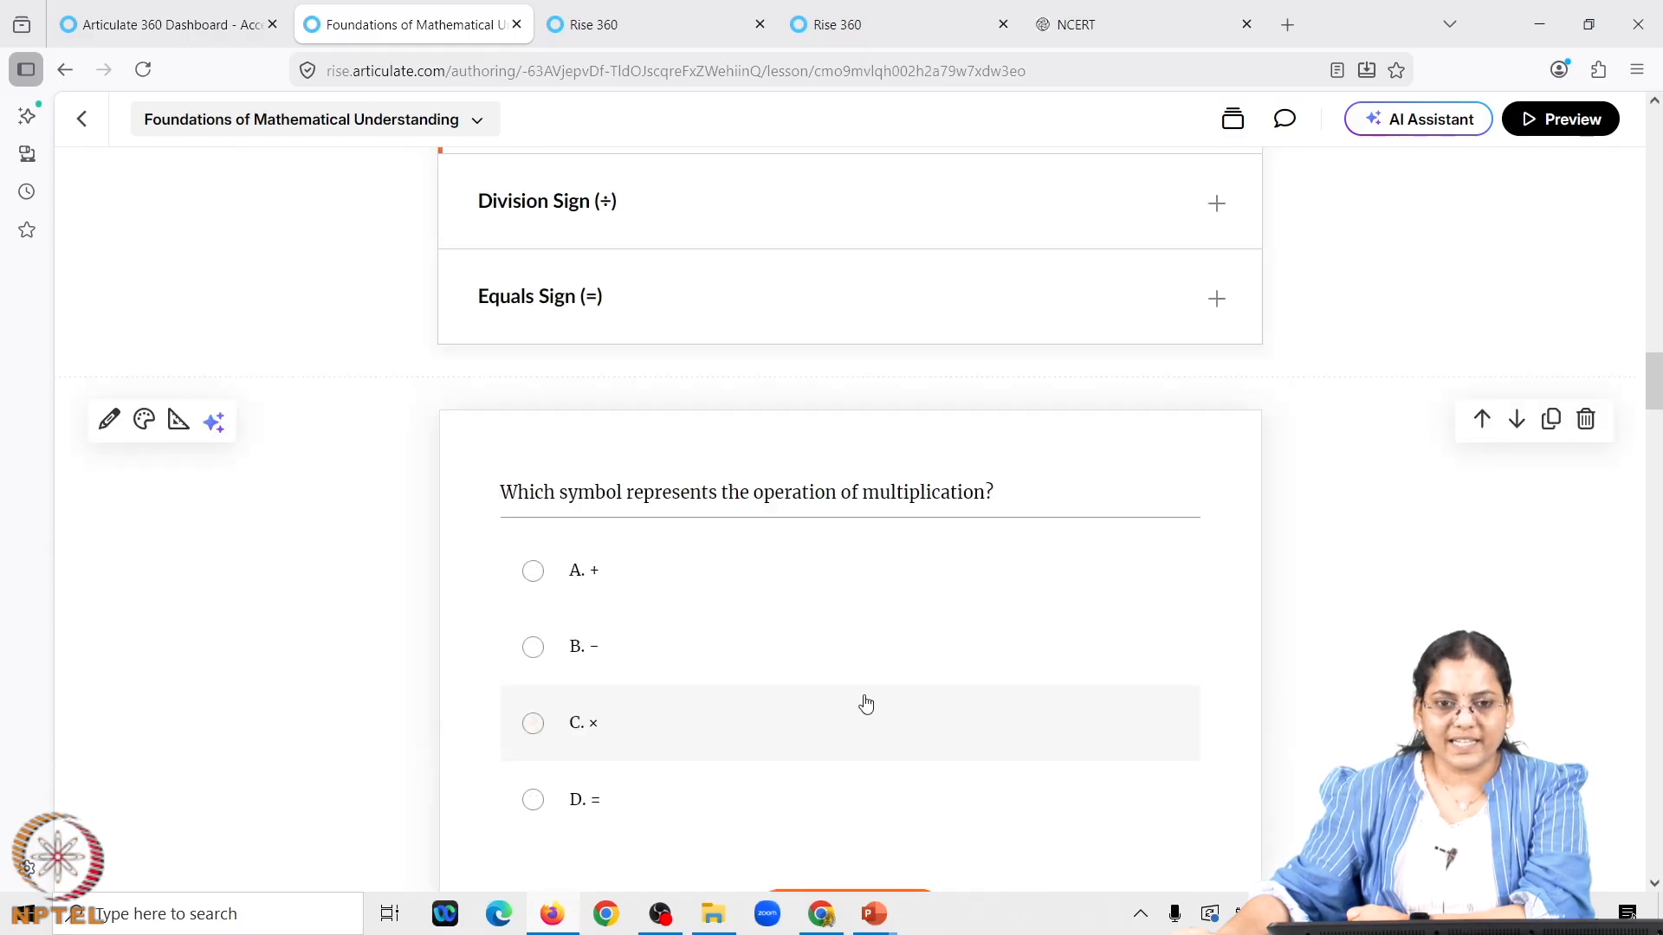
scroll(867, 704, down, 1)
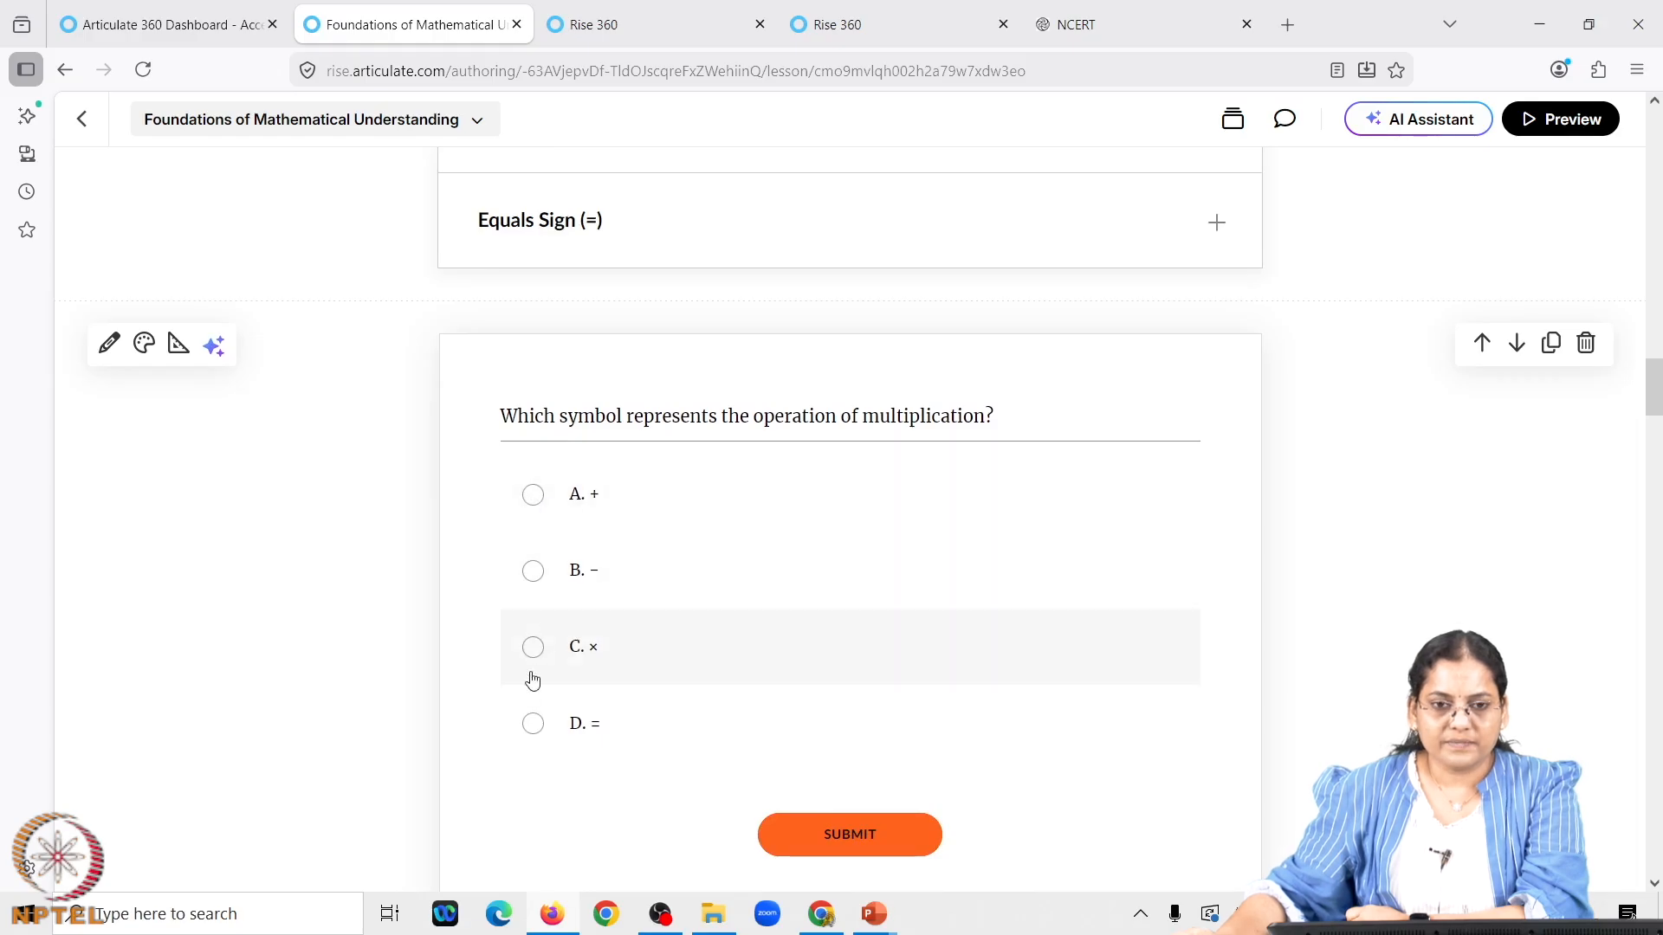
click(554, 737)
click(806, 835)
scroll(807, 834, down, 5)
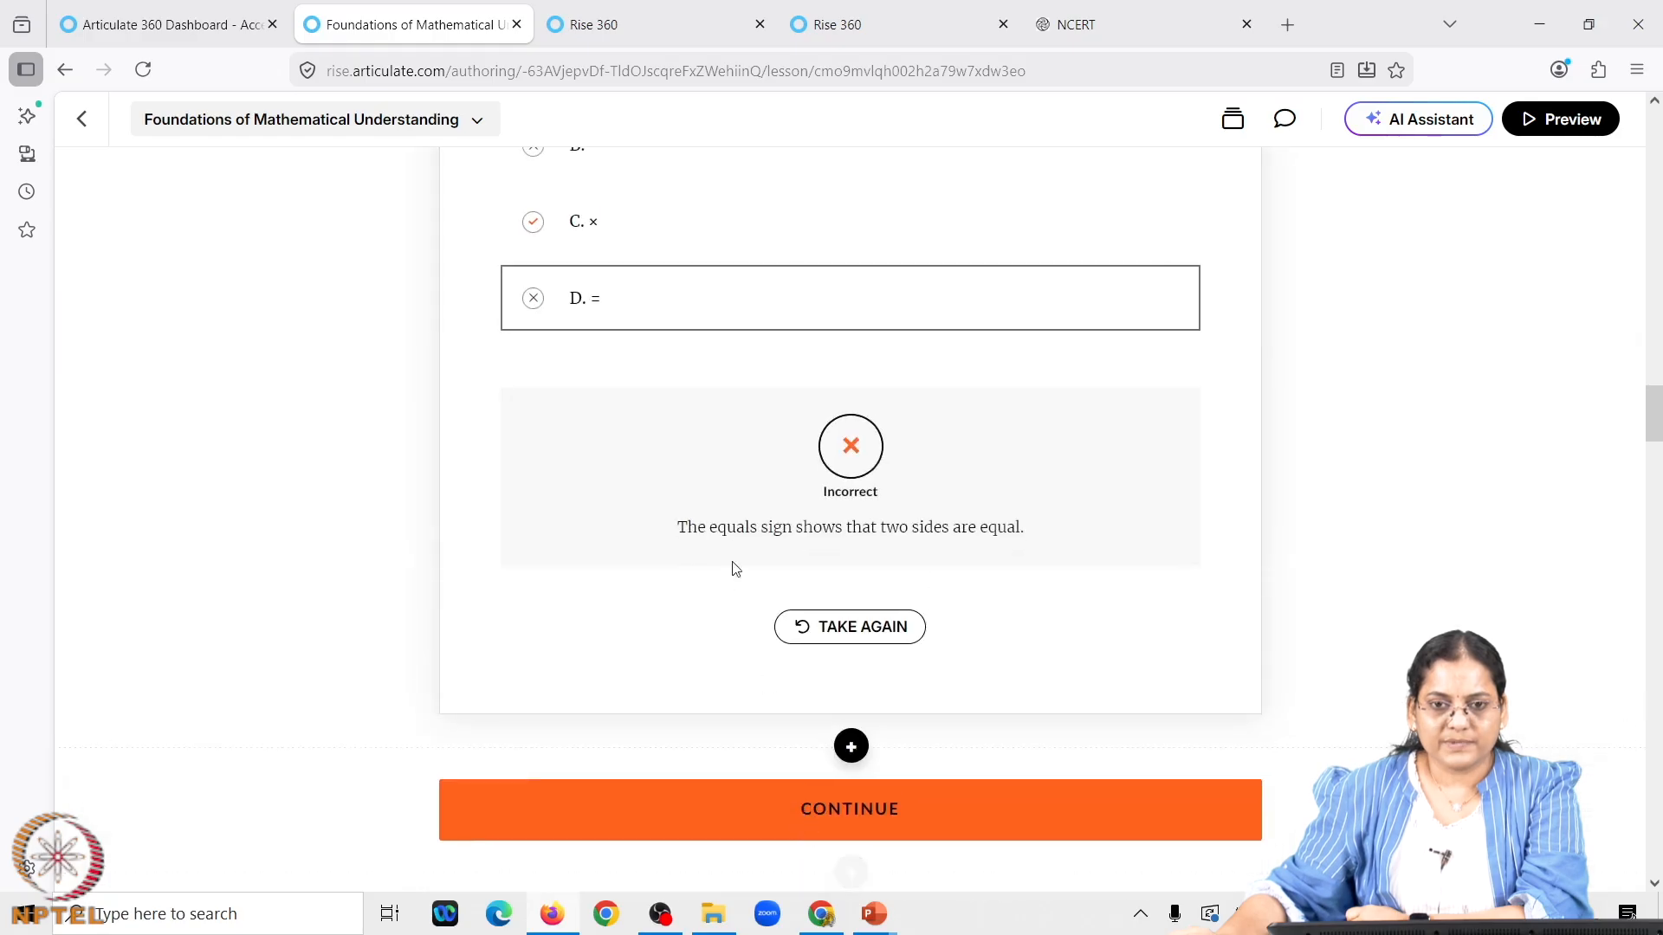
Examine the lesson's blocks from Mastering Basic Arithmetic Operations through the 7 × 3 question to Understanding Mathematical Statements
scroll(921, 556, down, 1)
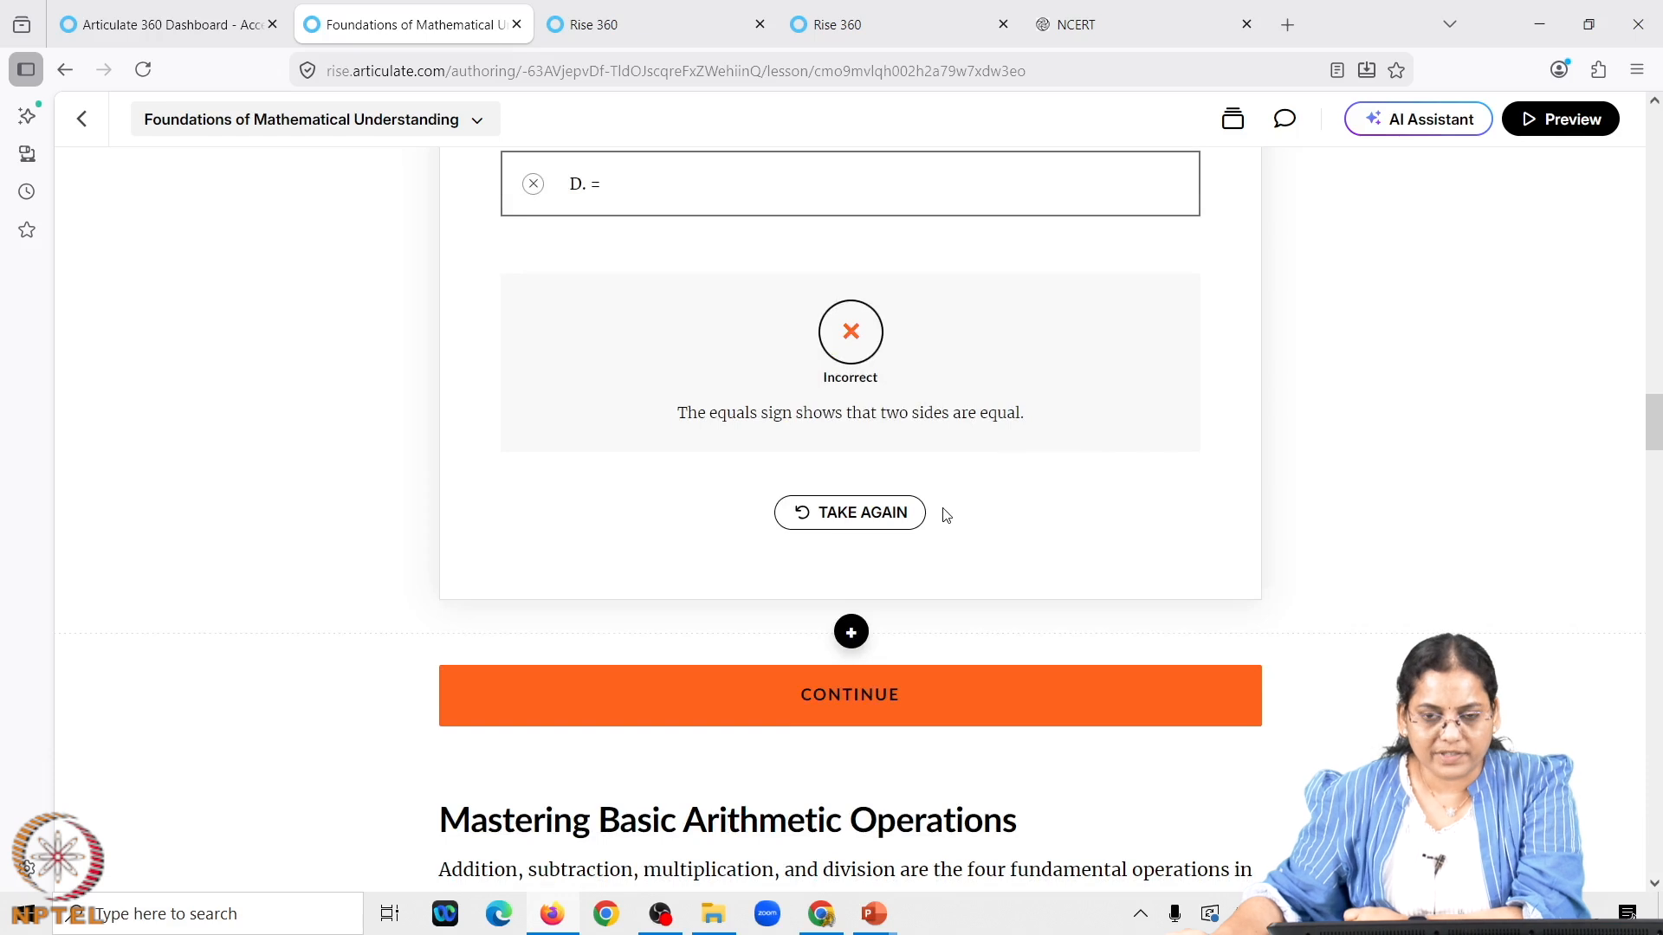
scroll(946, 516, down, 3)
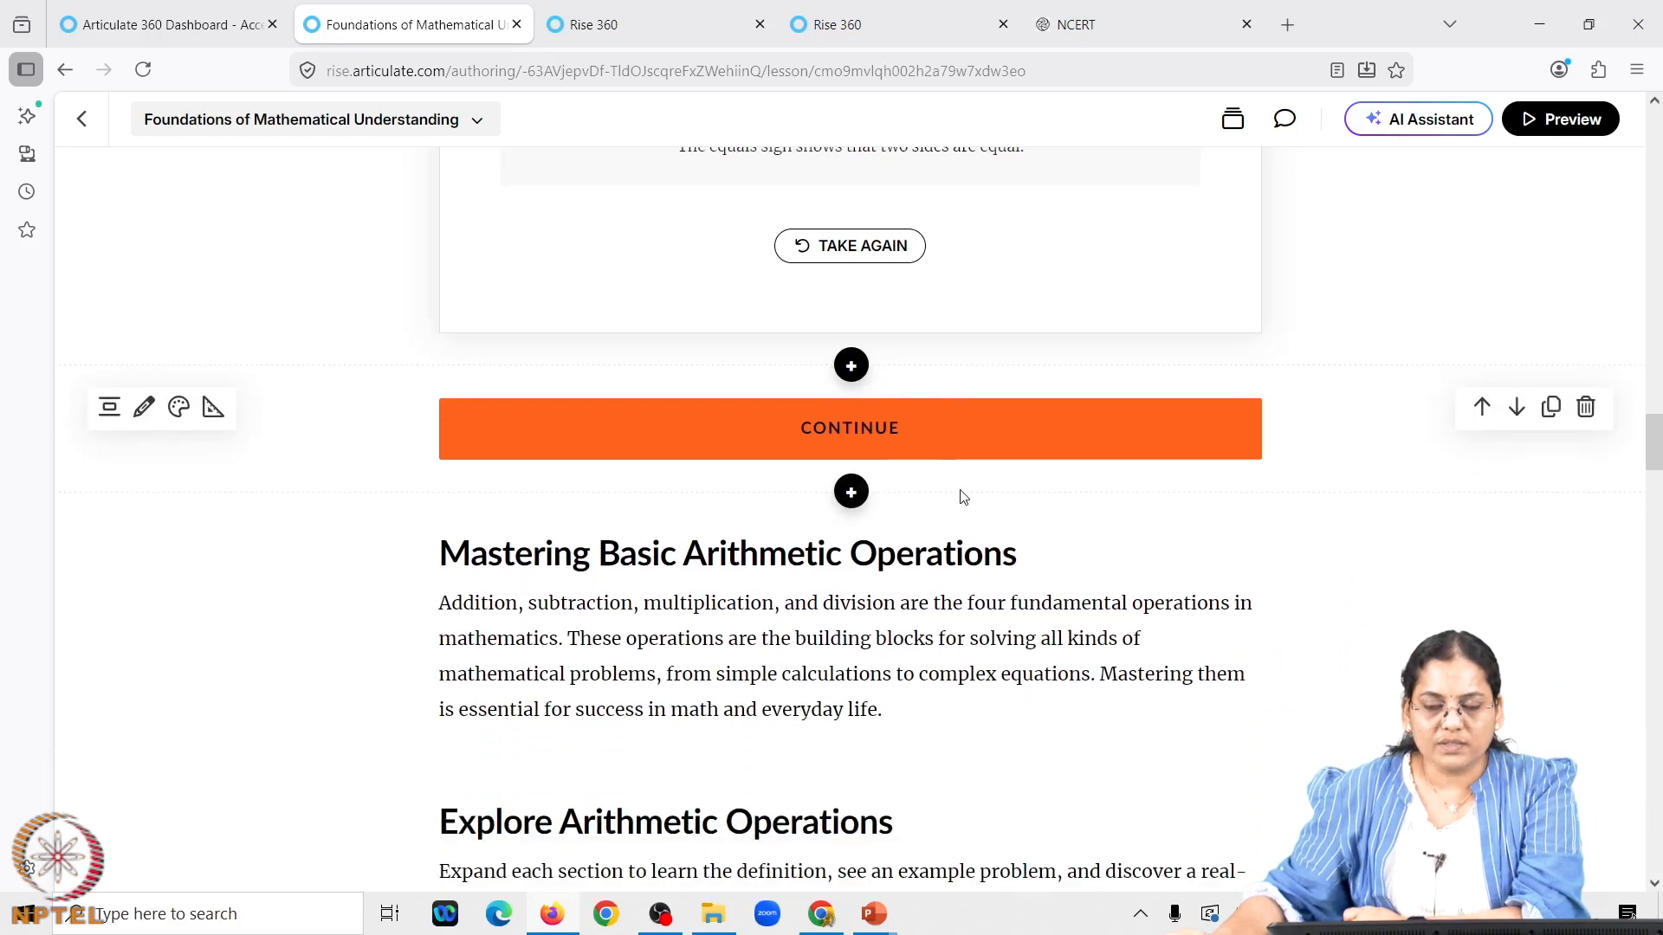
scroll(964, 496, down, 1)
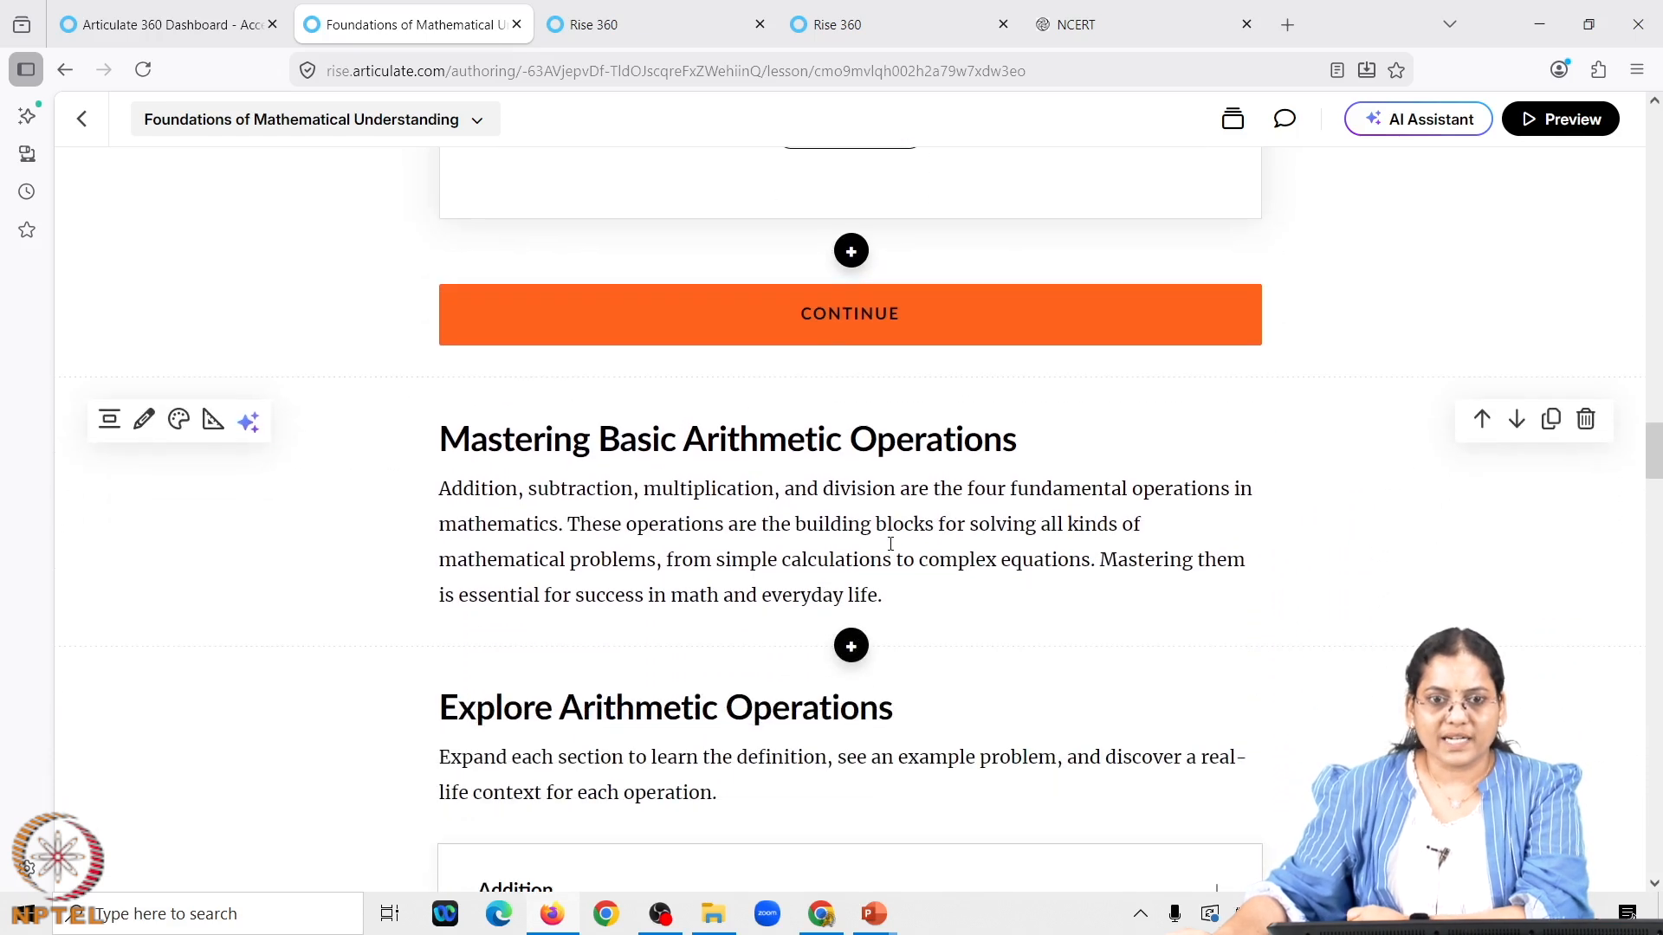
scroll(891, 544, down, 4)
scroll(894, 553, down, 7)
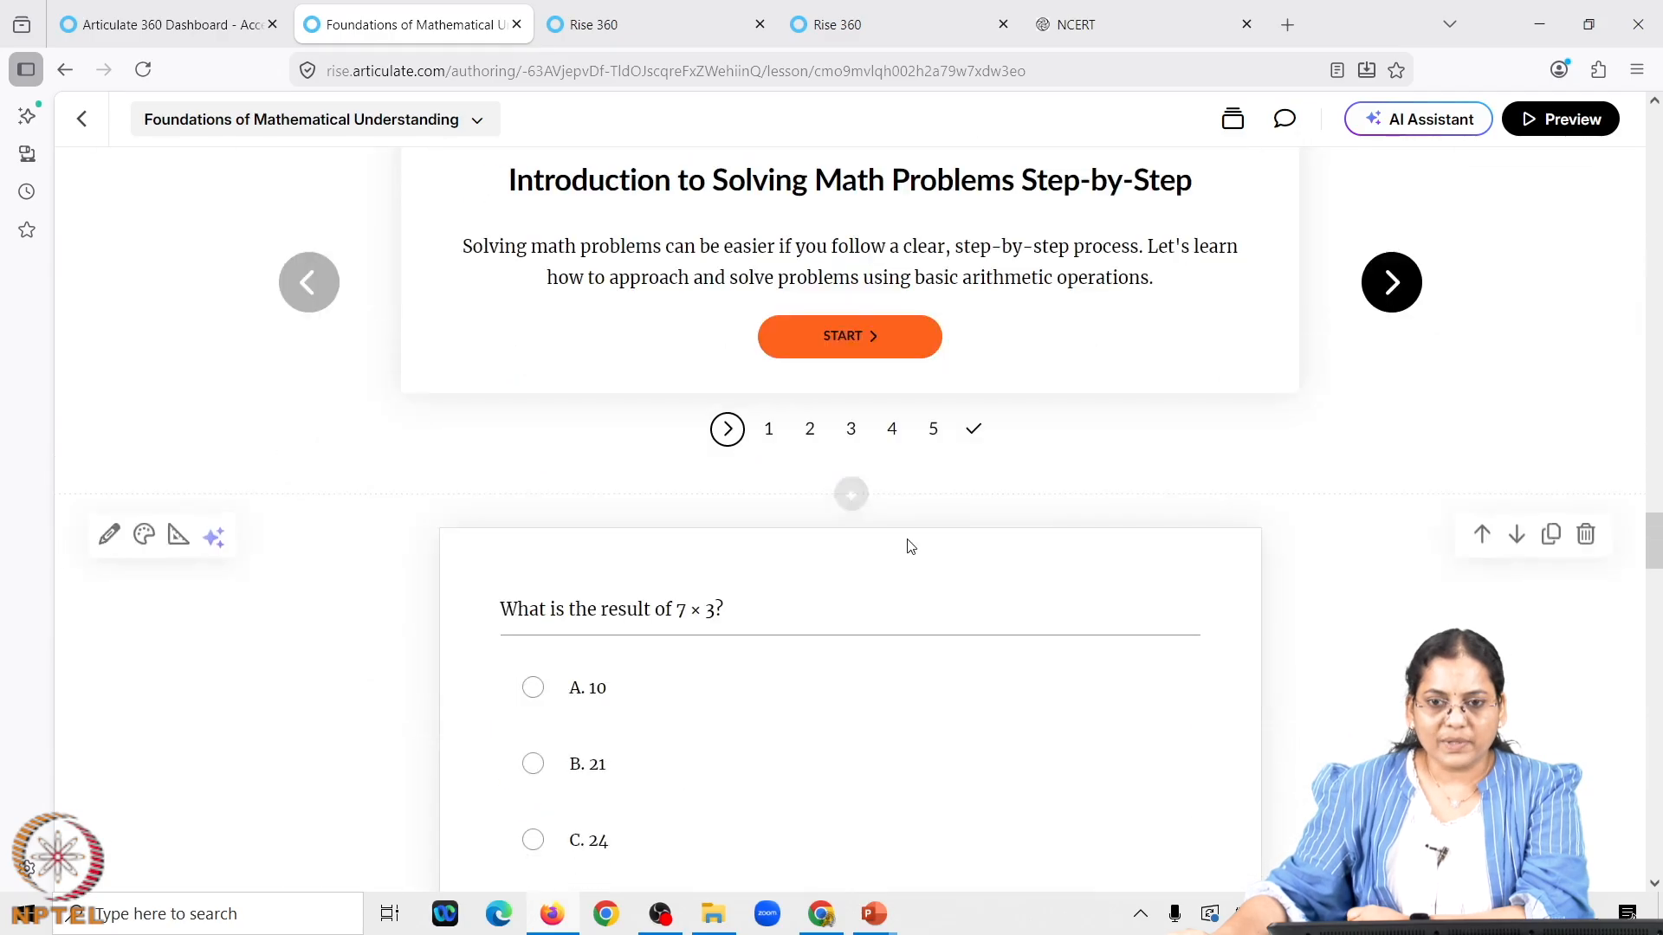
scroll(910, 546, down, 5)
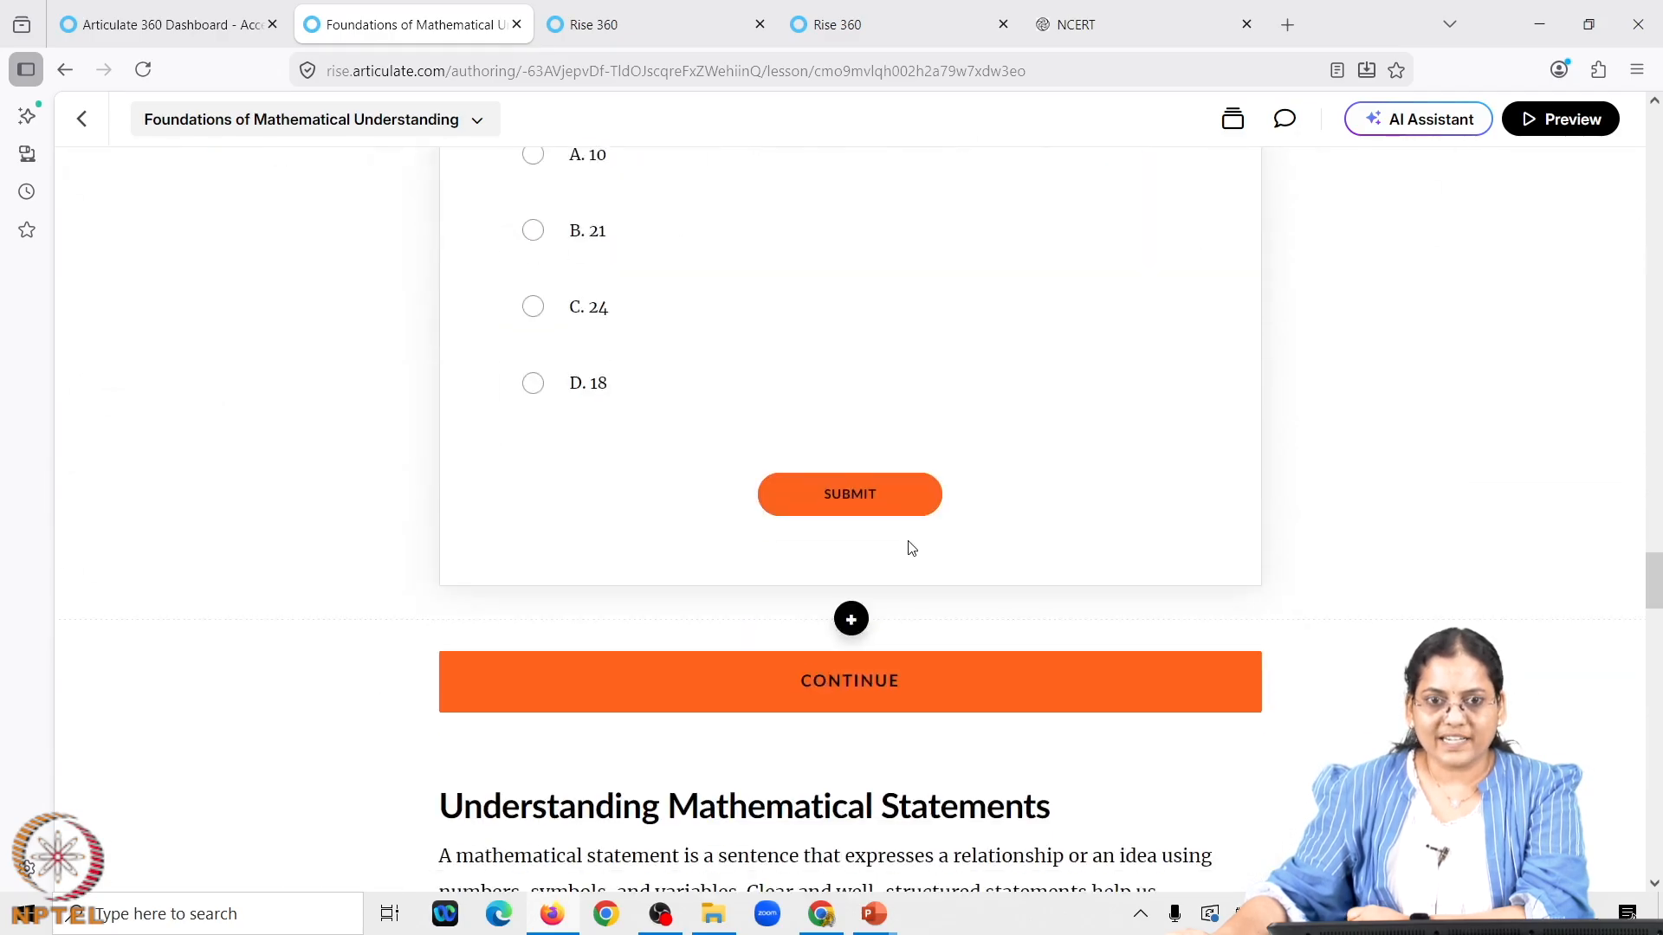
scroll(911, 548, down, 3)
scroll(952, 559, up, 1)
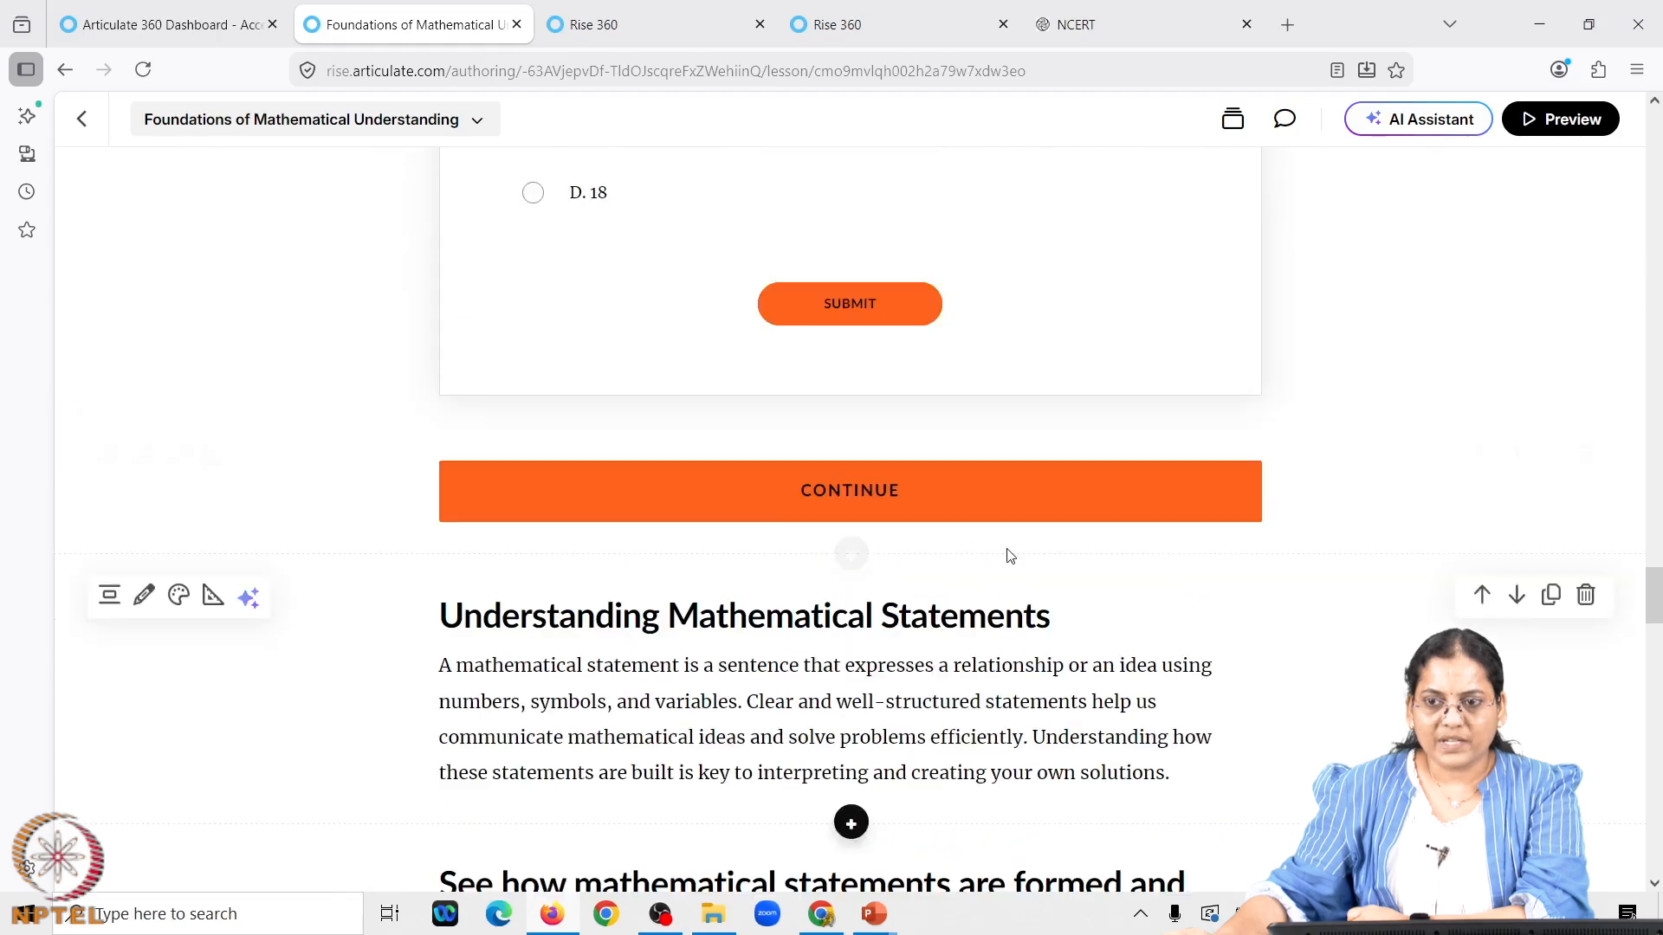
Insert an Image centered block below the Why Build a Strong Mathematical Foundation? paragraph and close the block library
drag(1651, 607, 1655, 151)
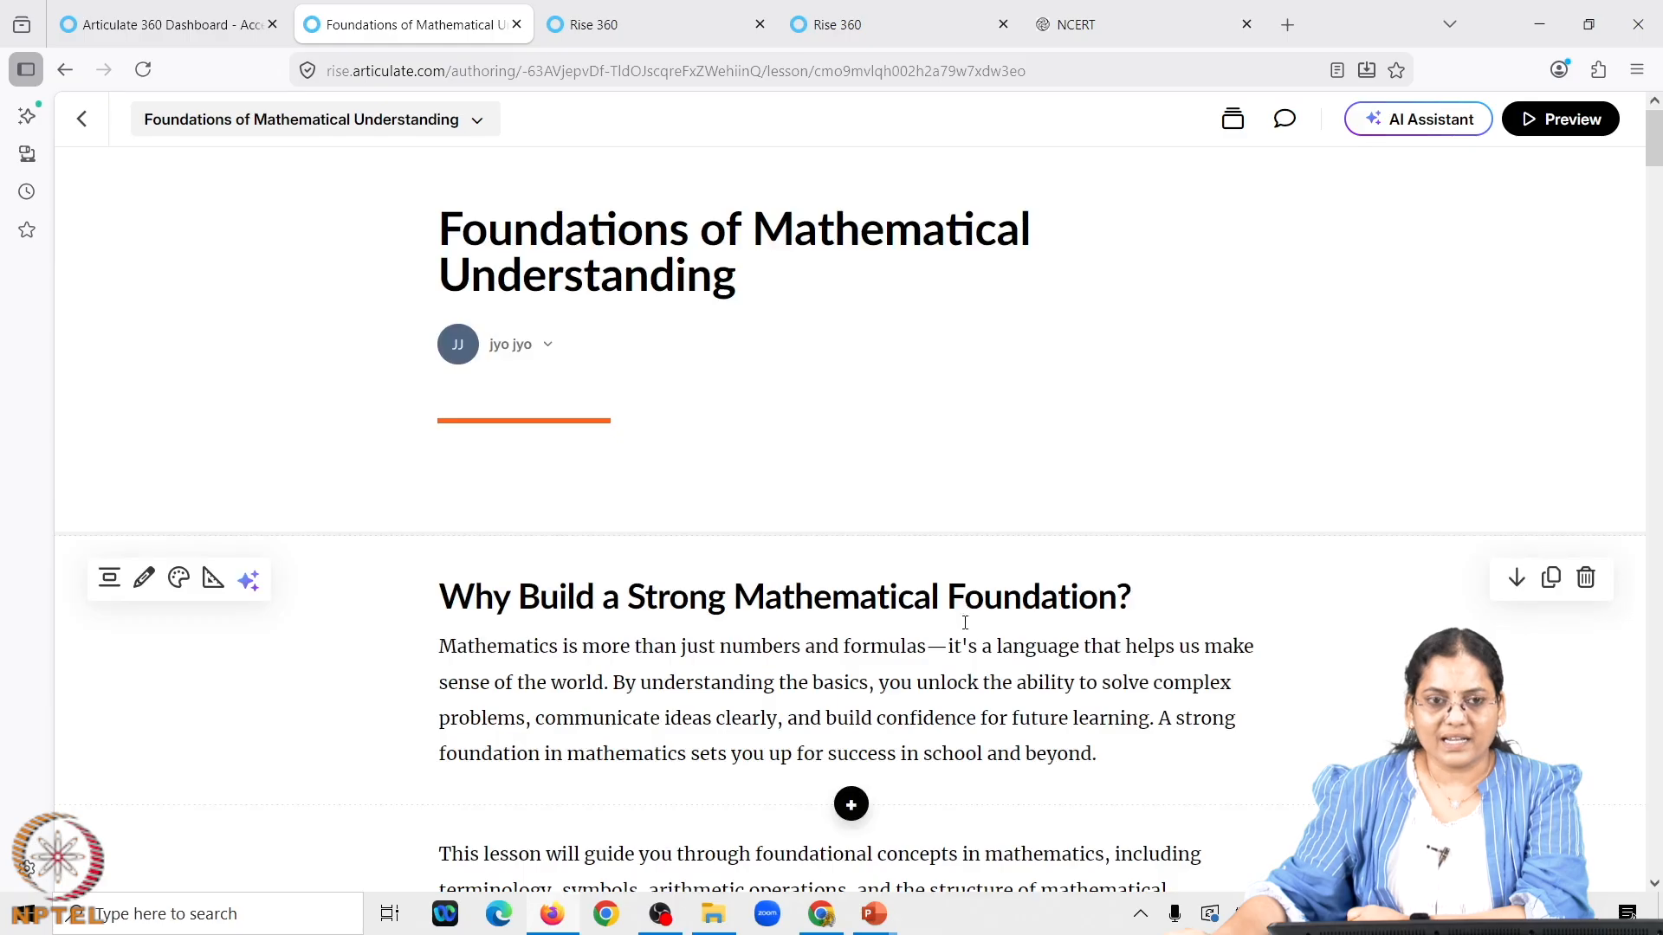
click(851, 804)
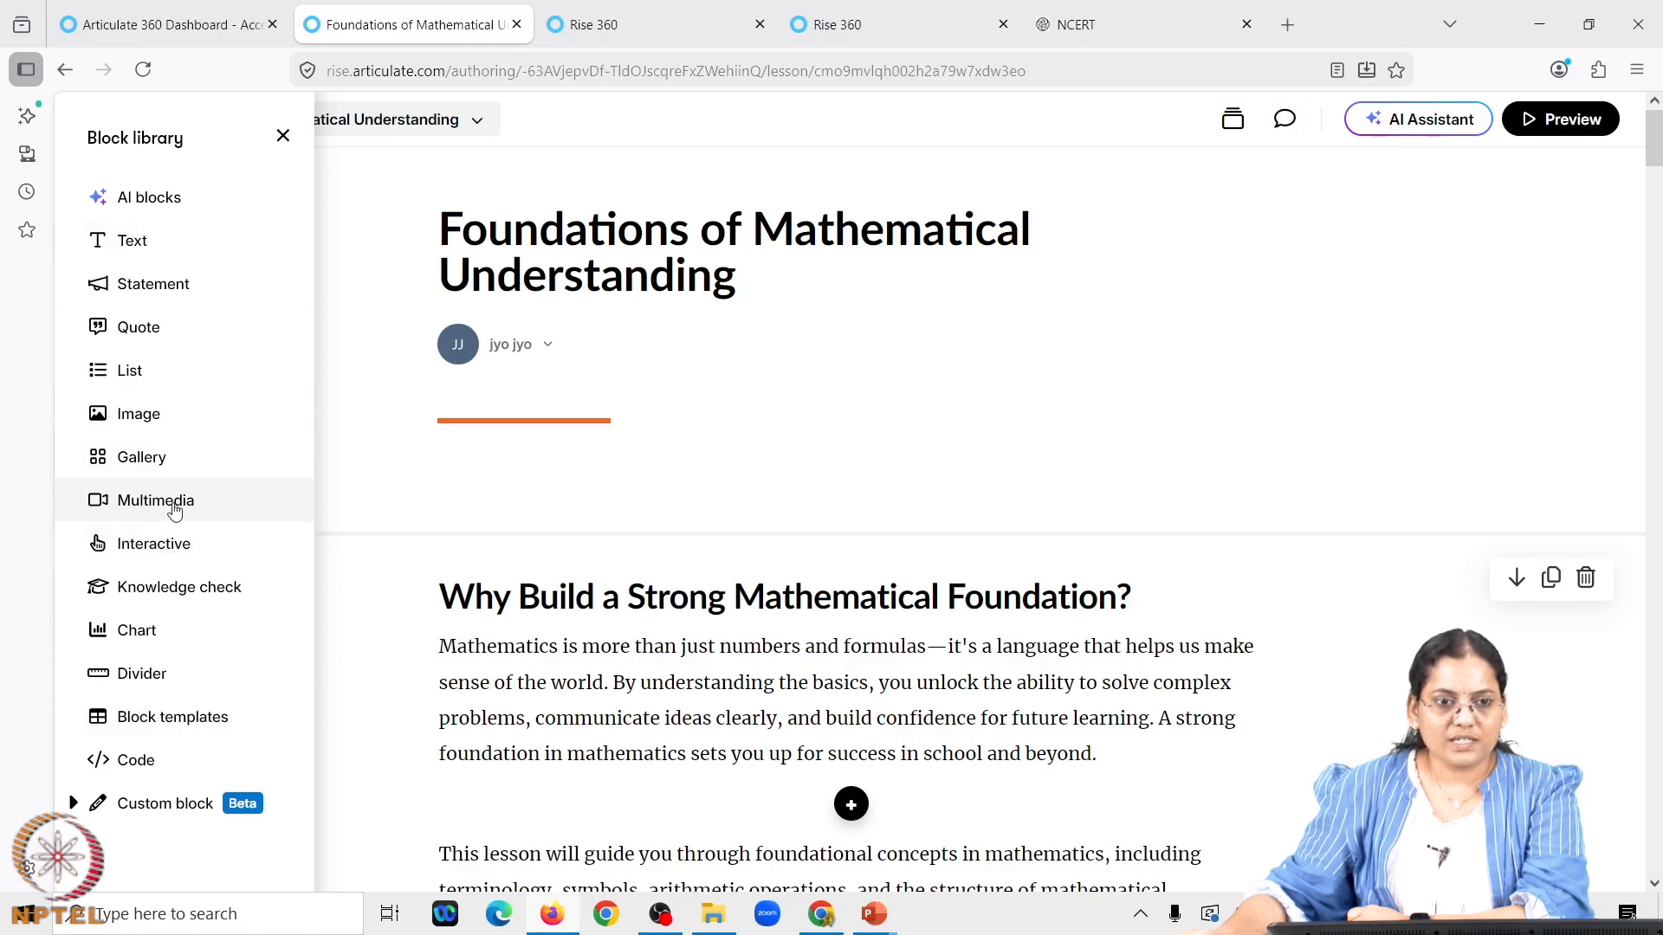
click(186, 430)
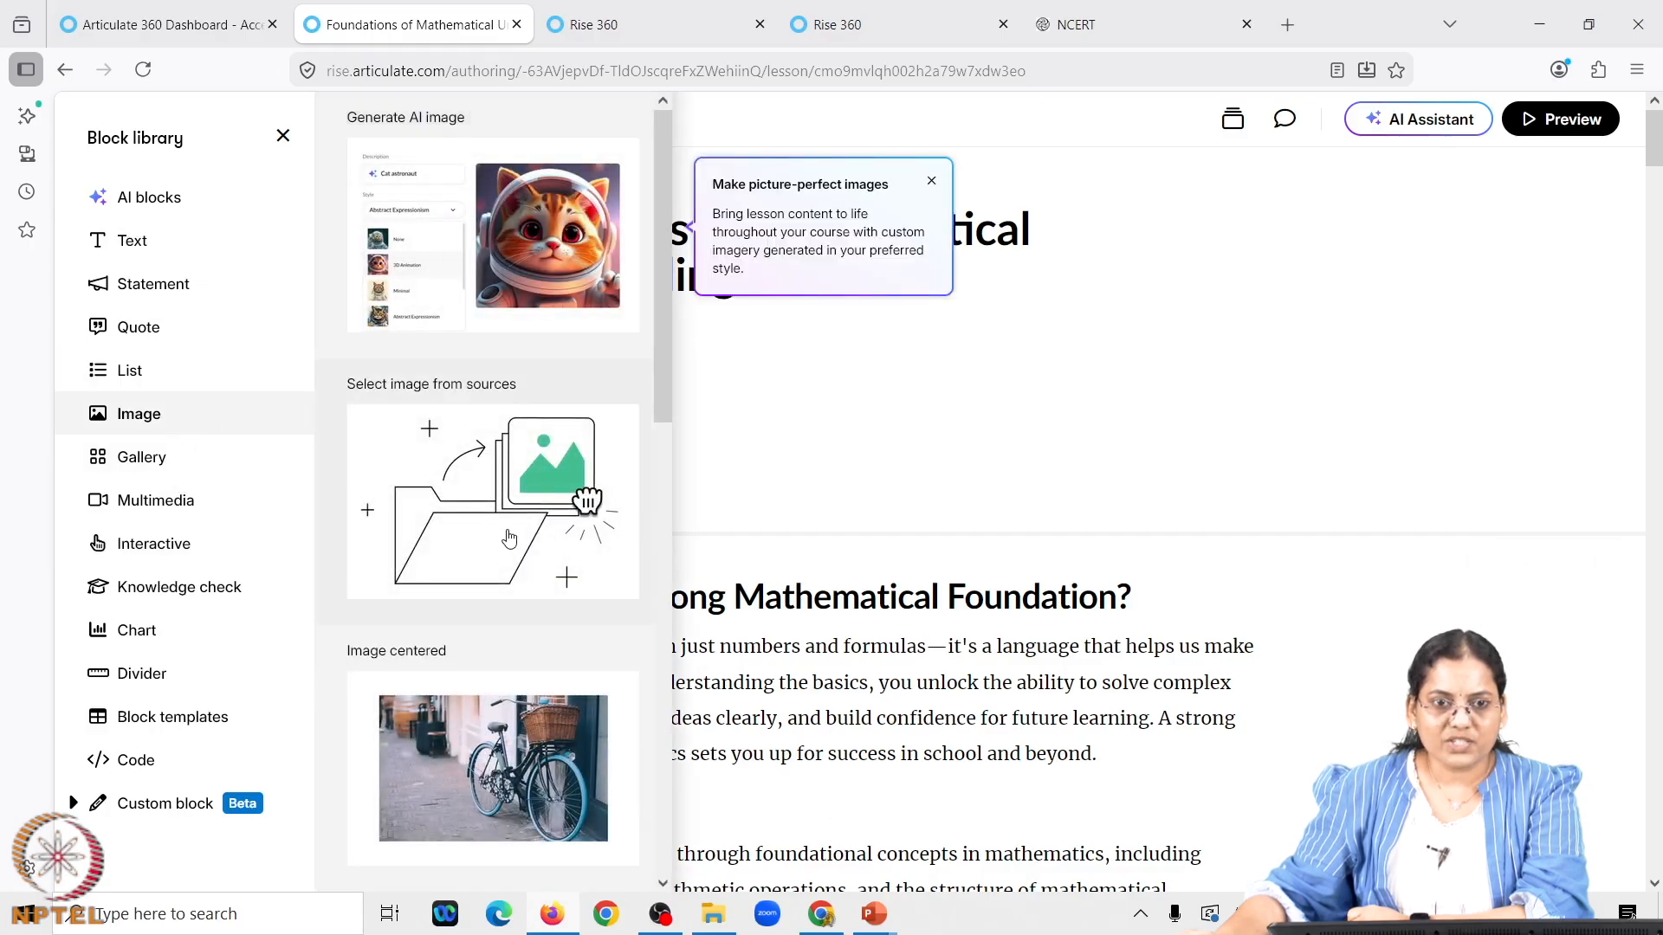
scroll(509, 541, down, 2)
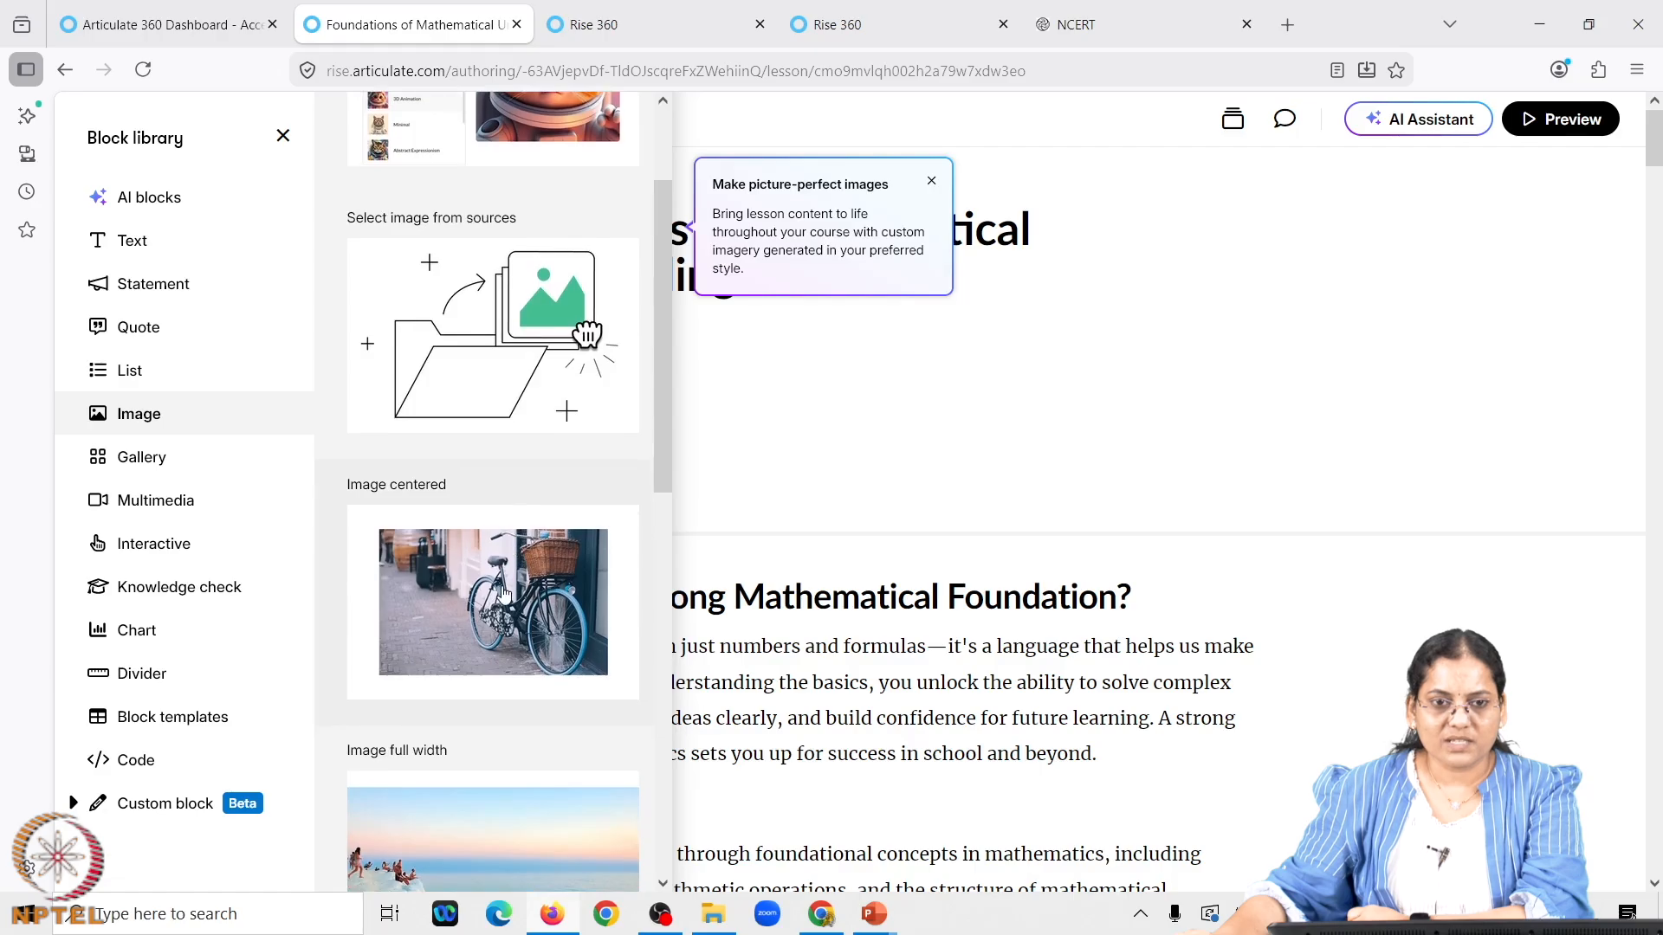
scroll(507, 576, down, 1)
scroll(502, 591, down, 2)
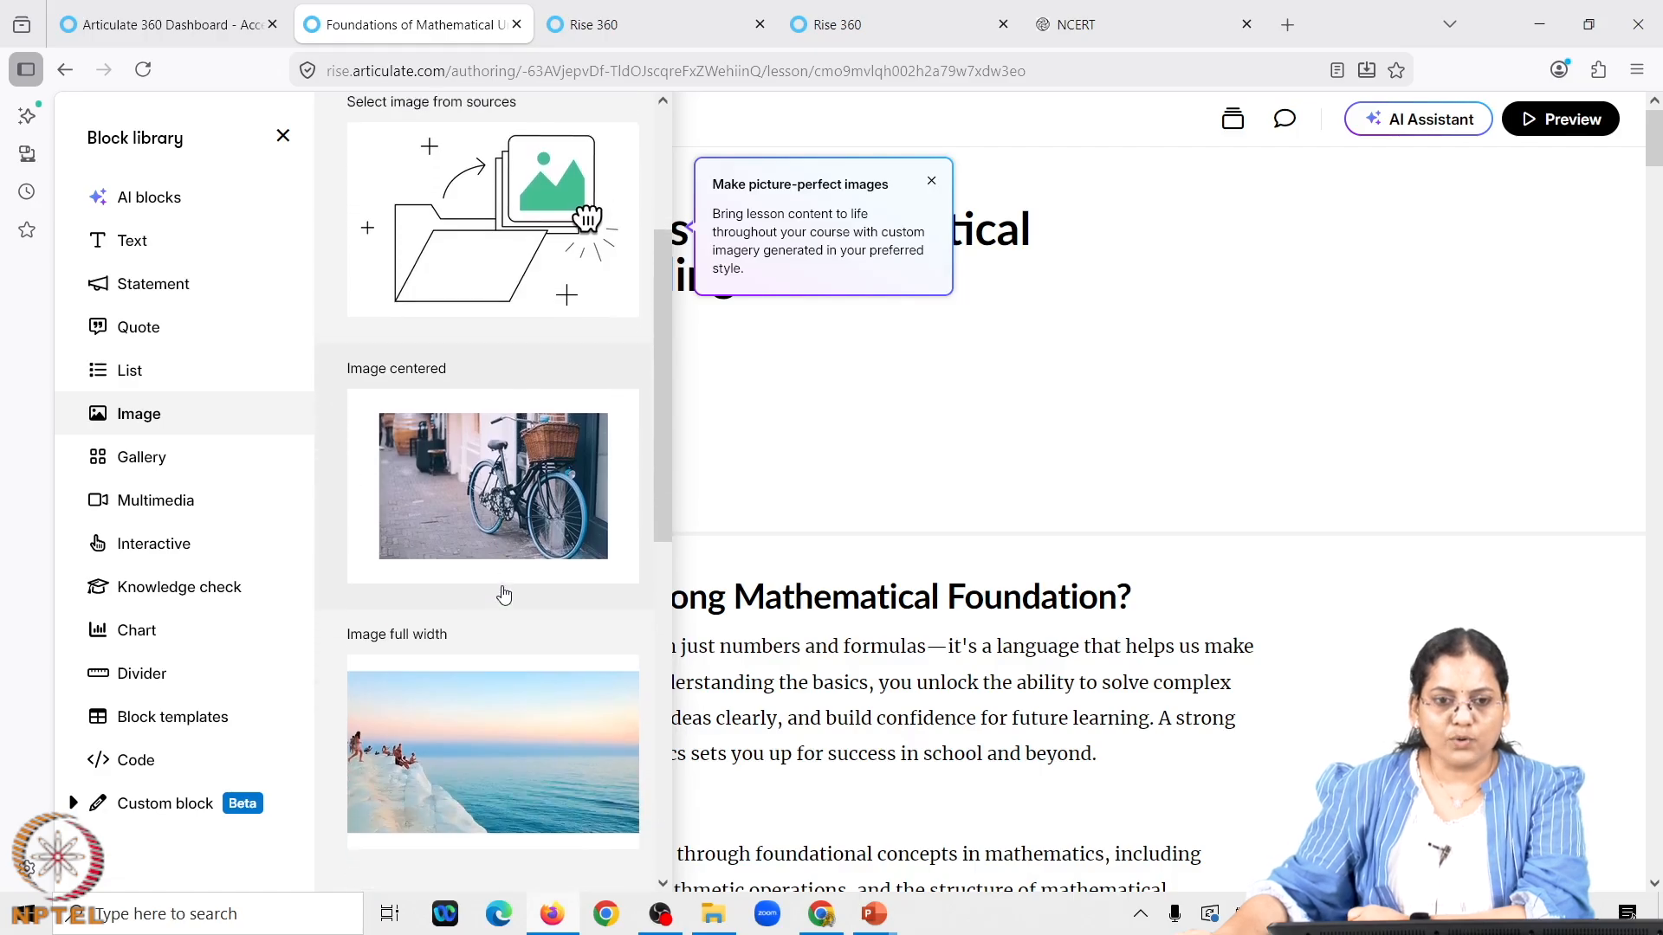
click(466, 422)
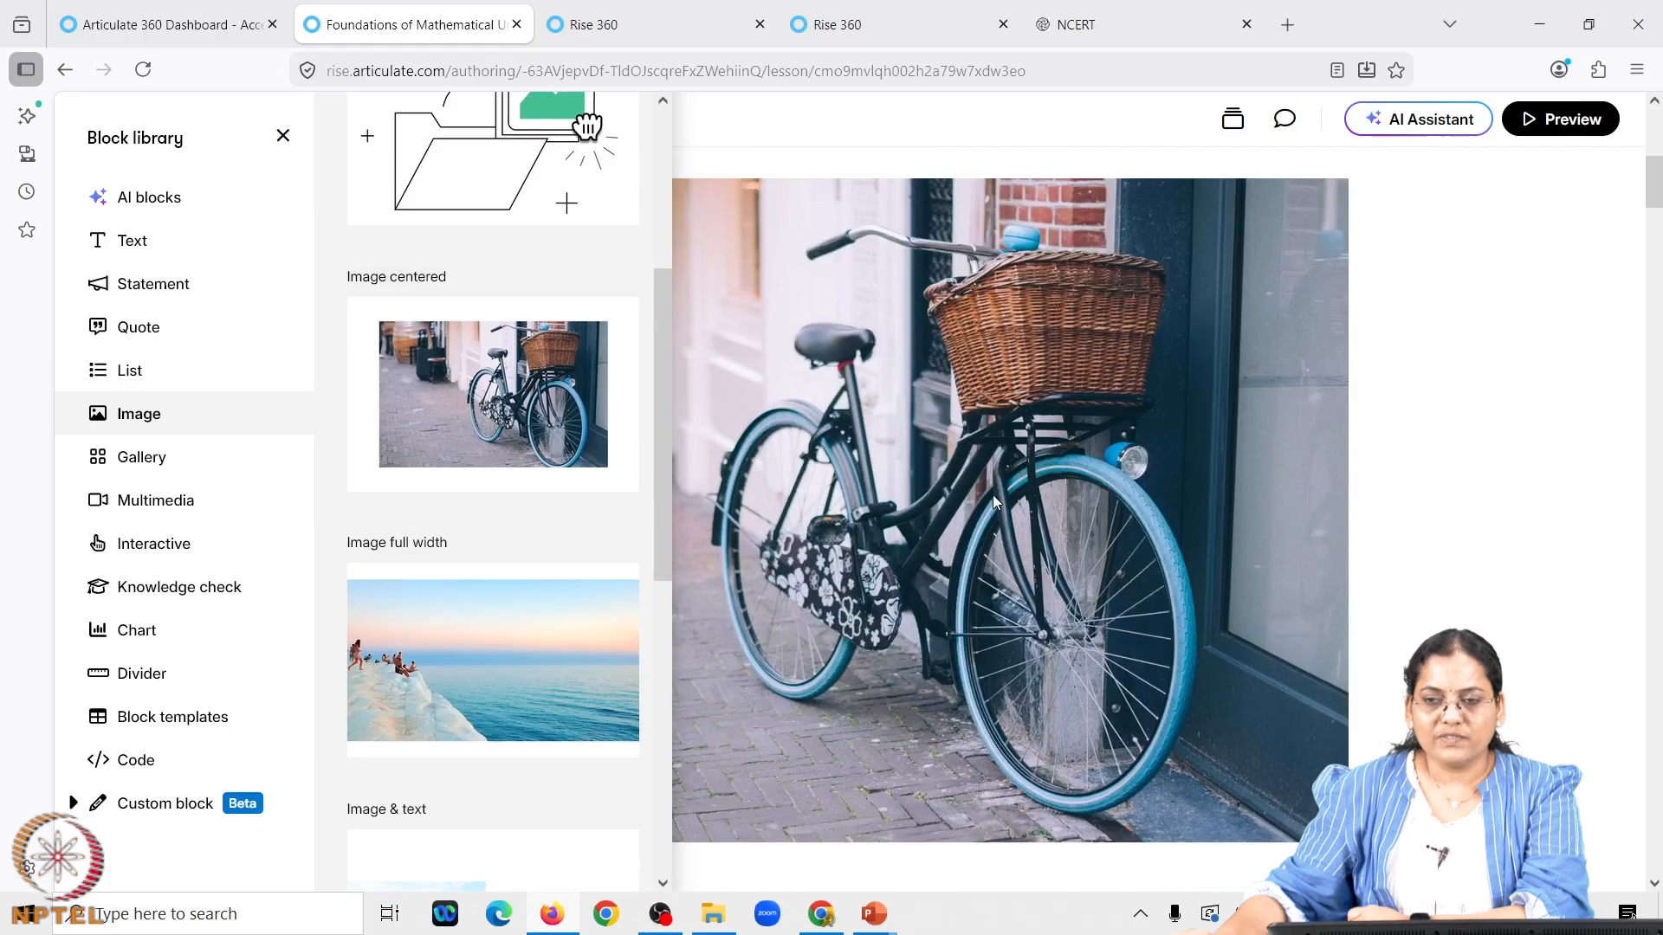
right_click(992, 503)
click(1114, 495)
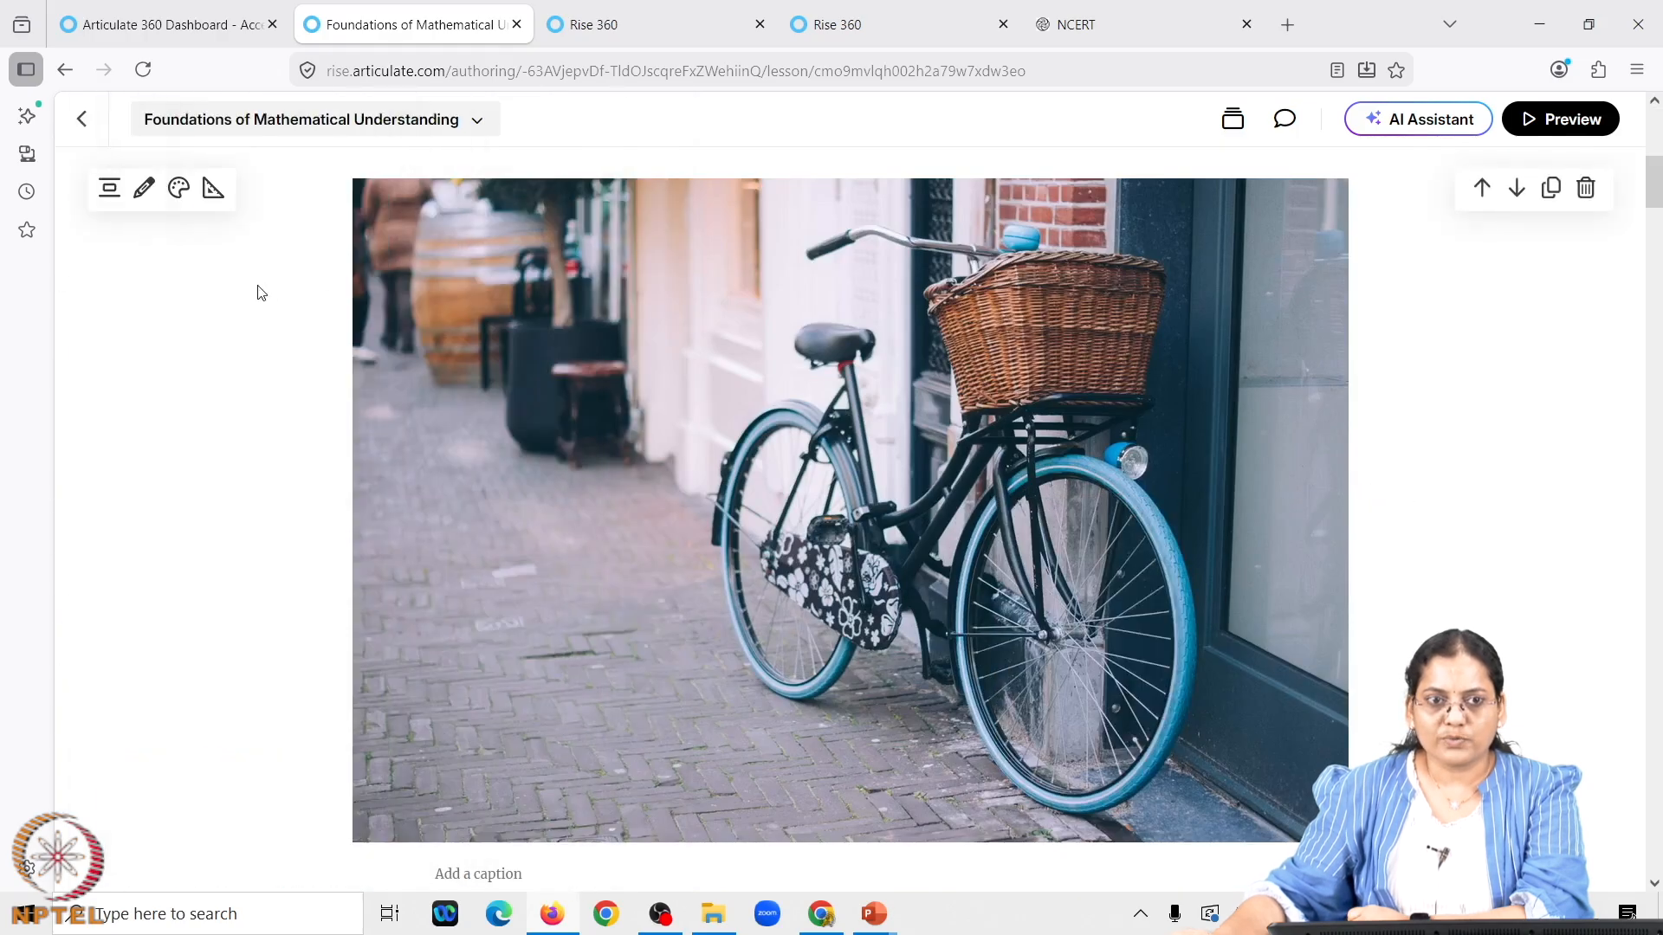
Inspect the bicycle image block's editing options and caption area, and delete the block
click(145, 187)
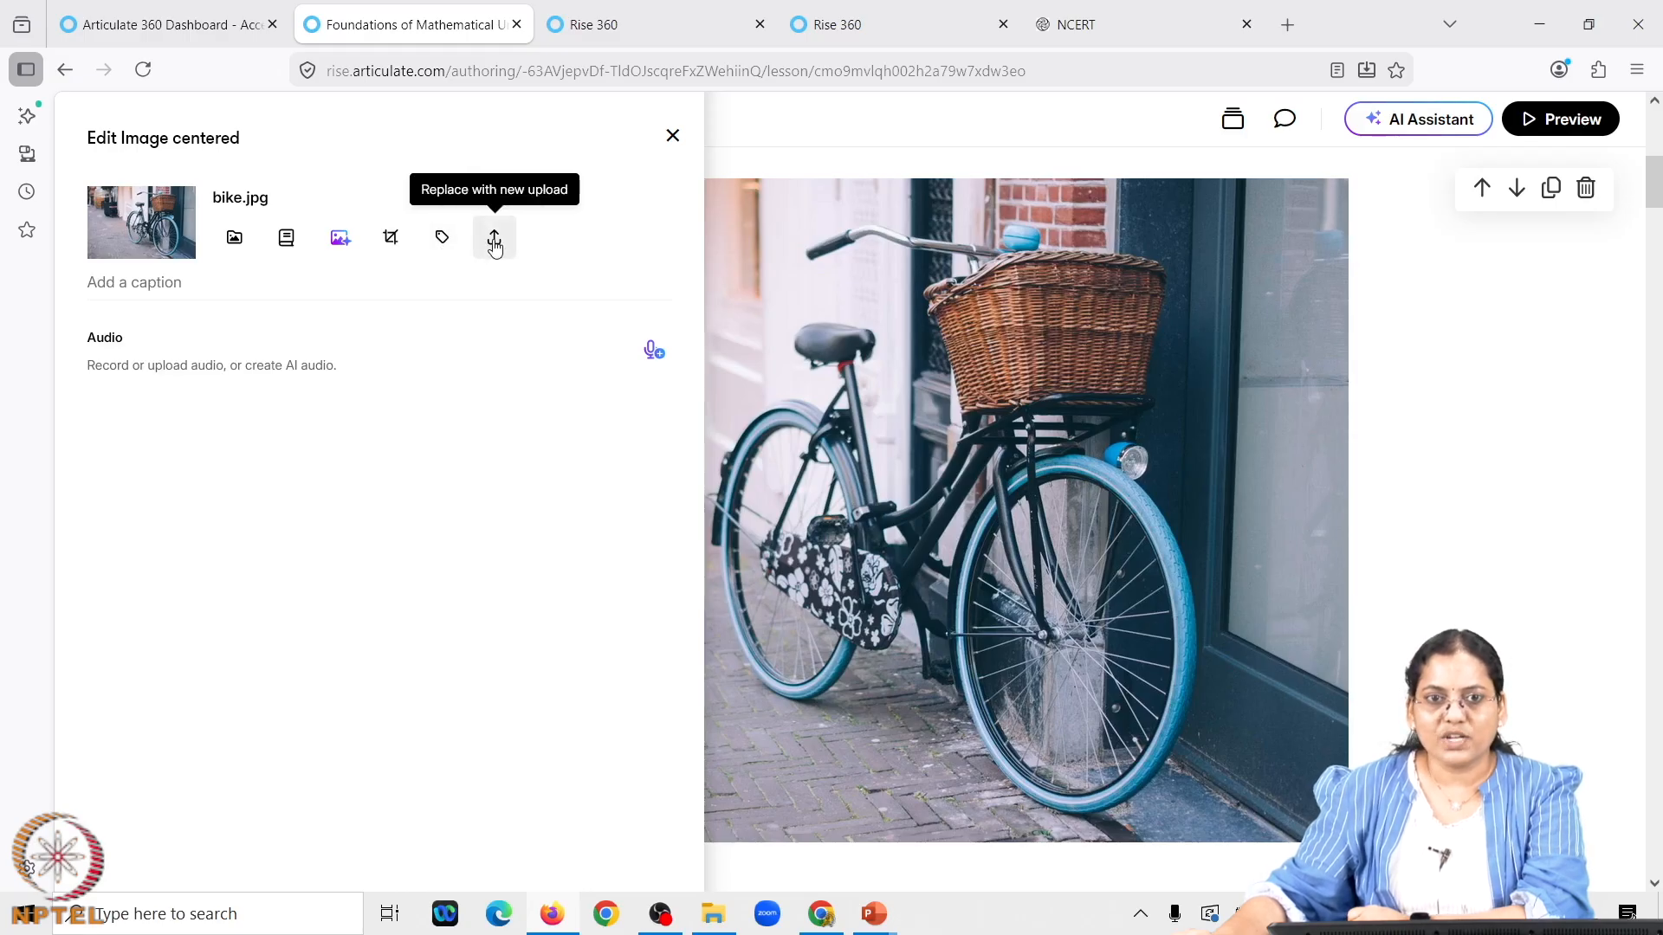
click(673, 137)
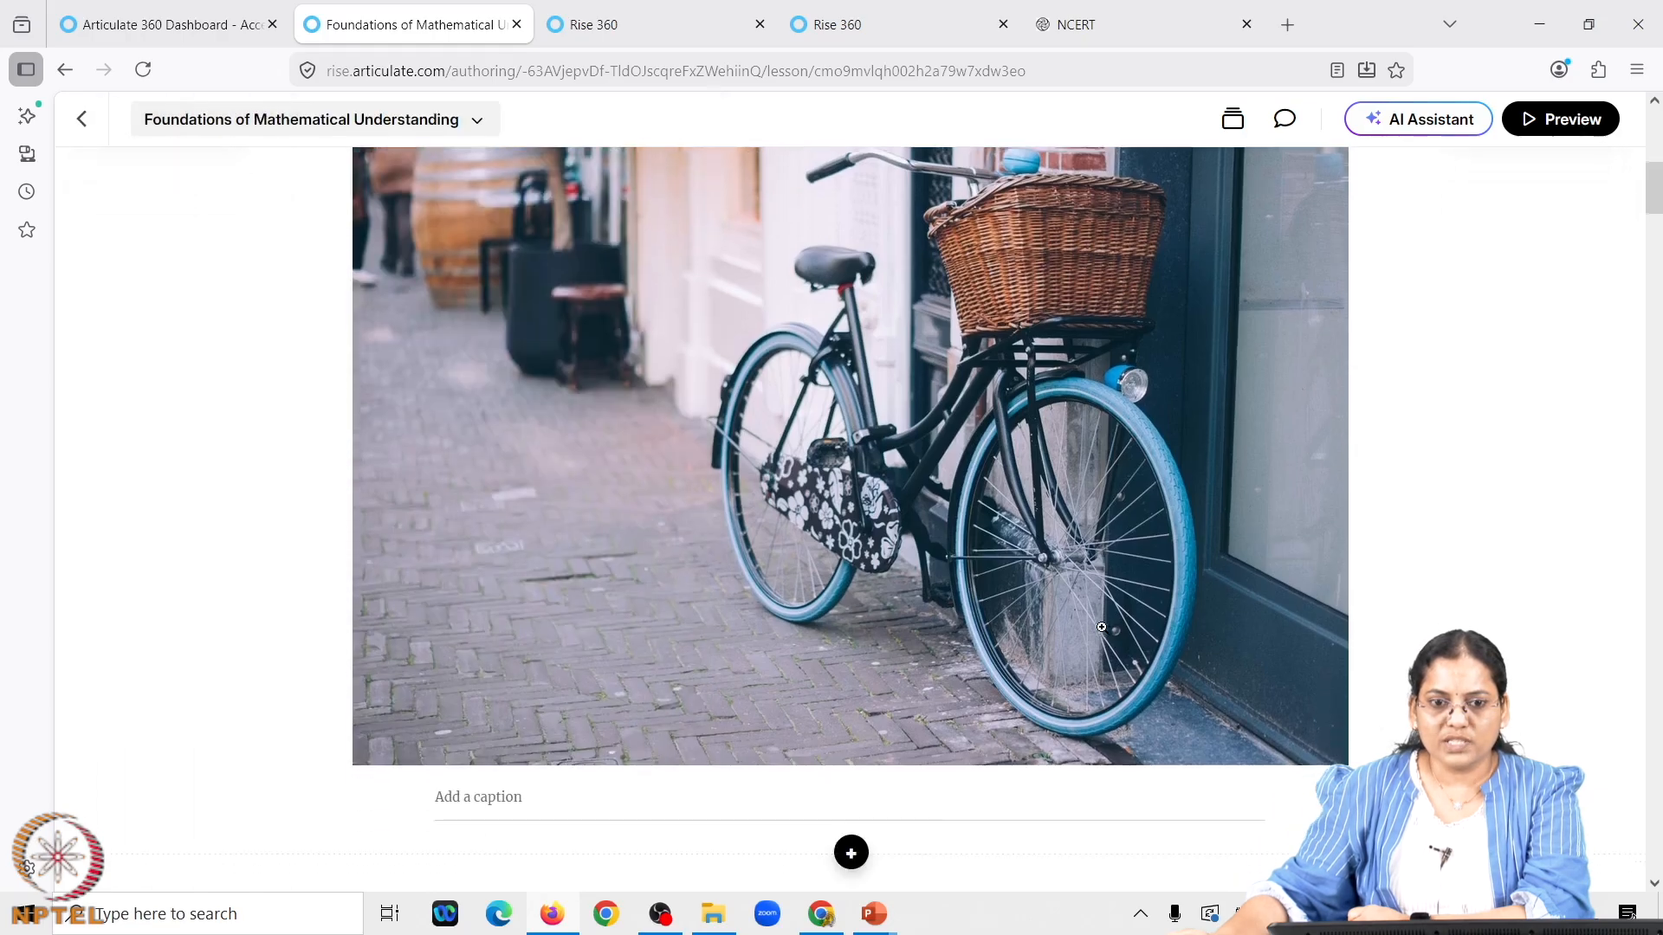
scroll(1102, 627, down, 1)
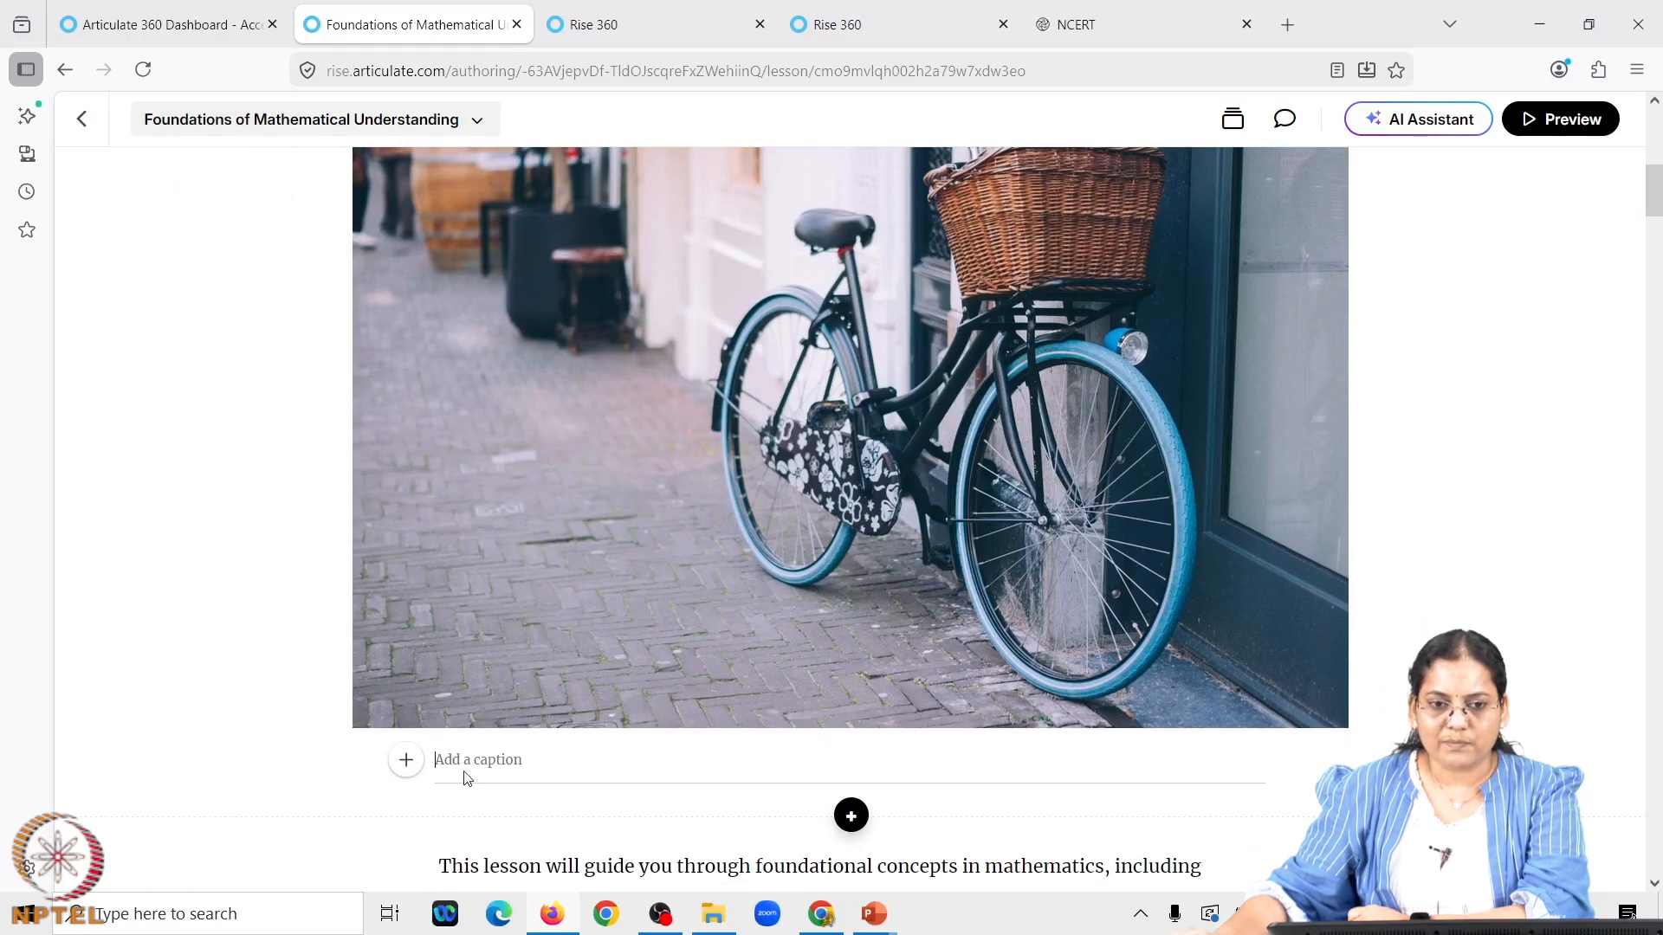
scroll(462, 771, down, 5)
scroll(462, 771, up, 7)
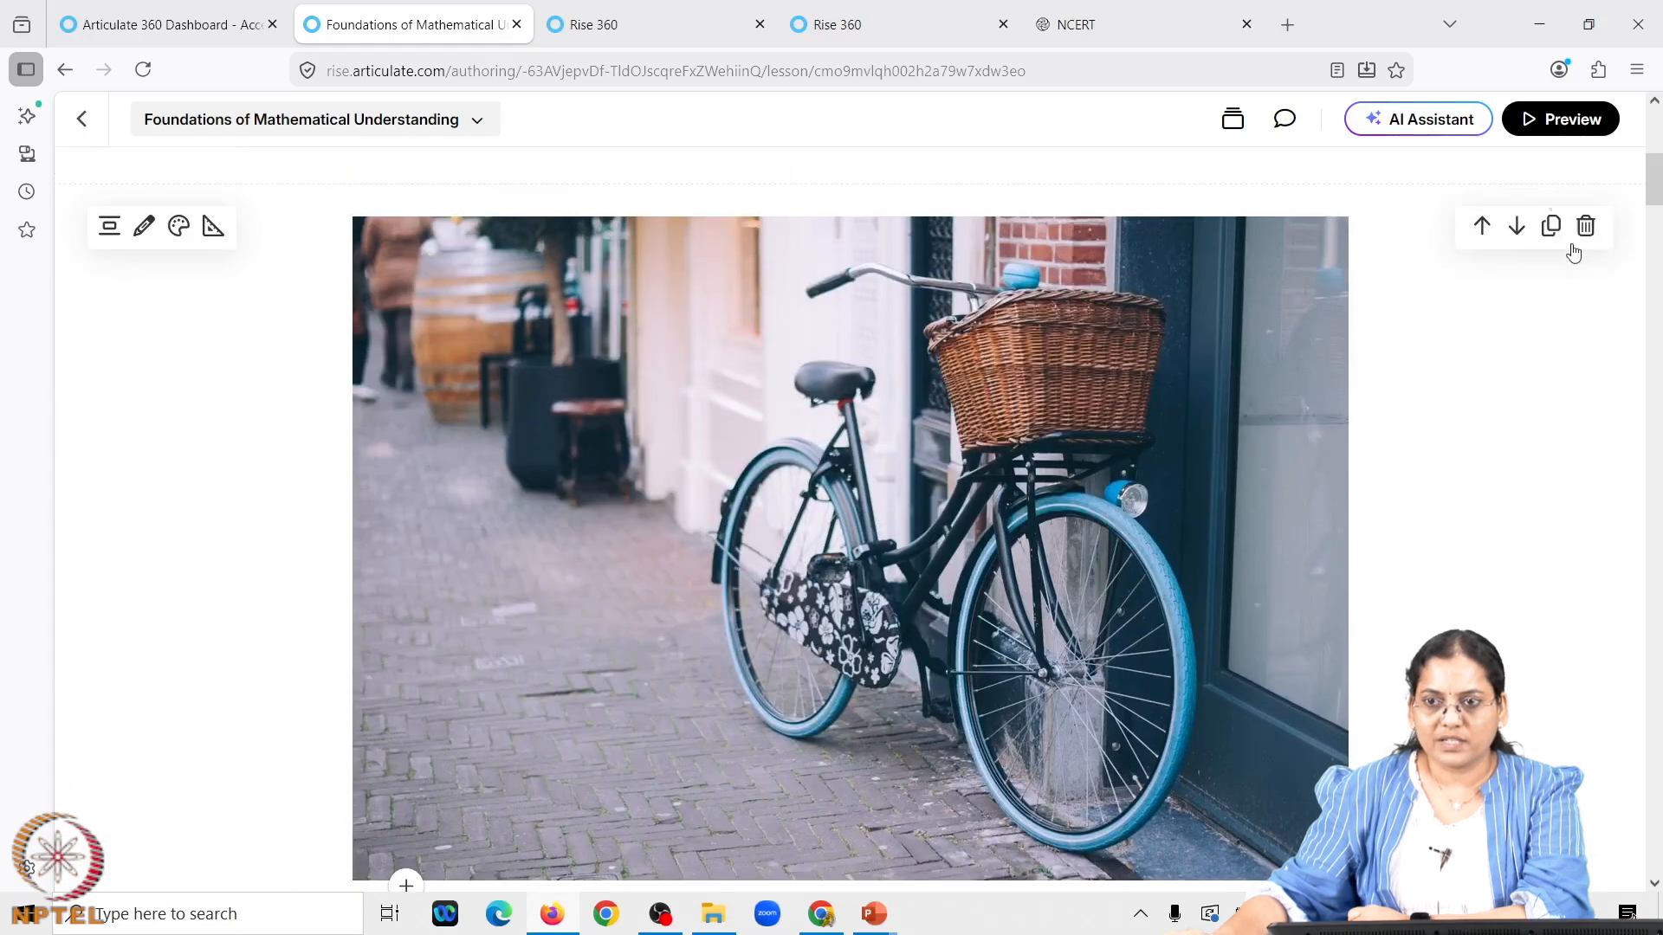
click(1586, 226)
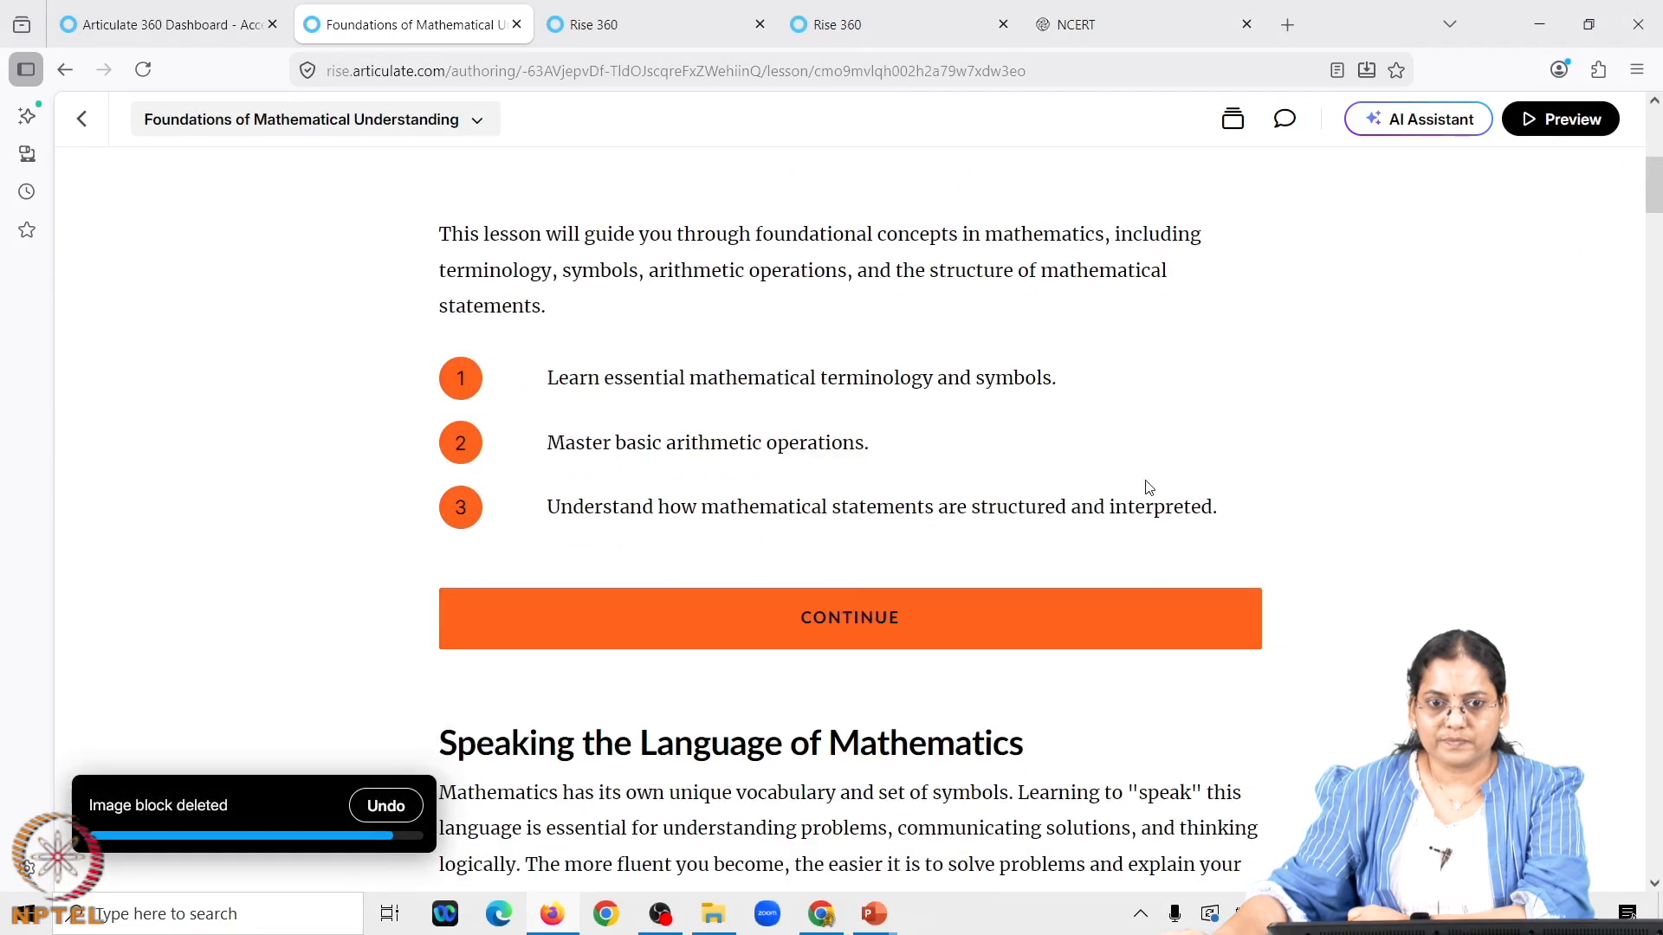
View the block types available for insertion below the first Continue block, and close the block library without adding any
scroll(876, 698, down, 3)
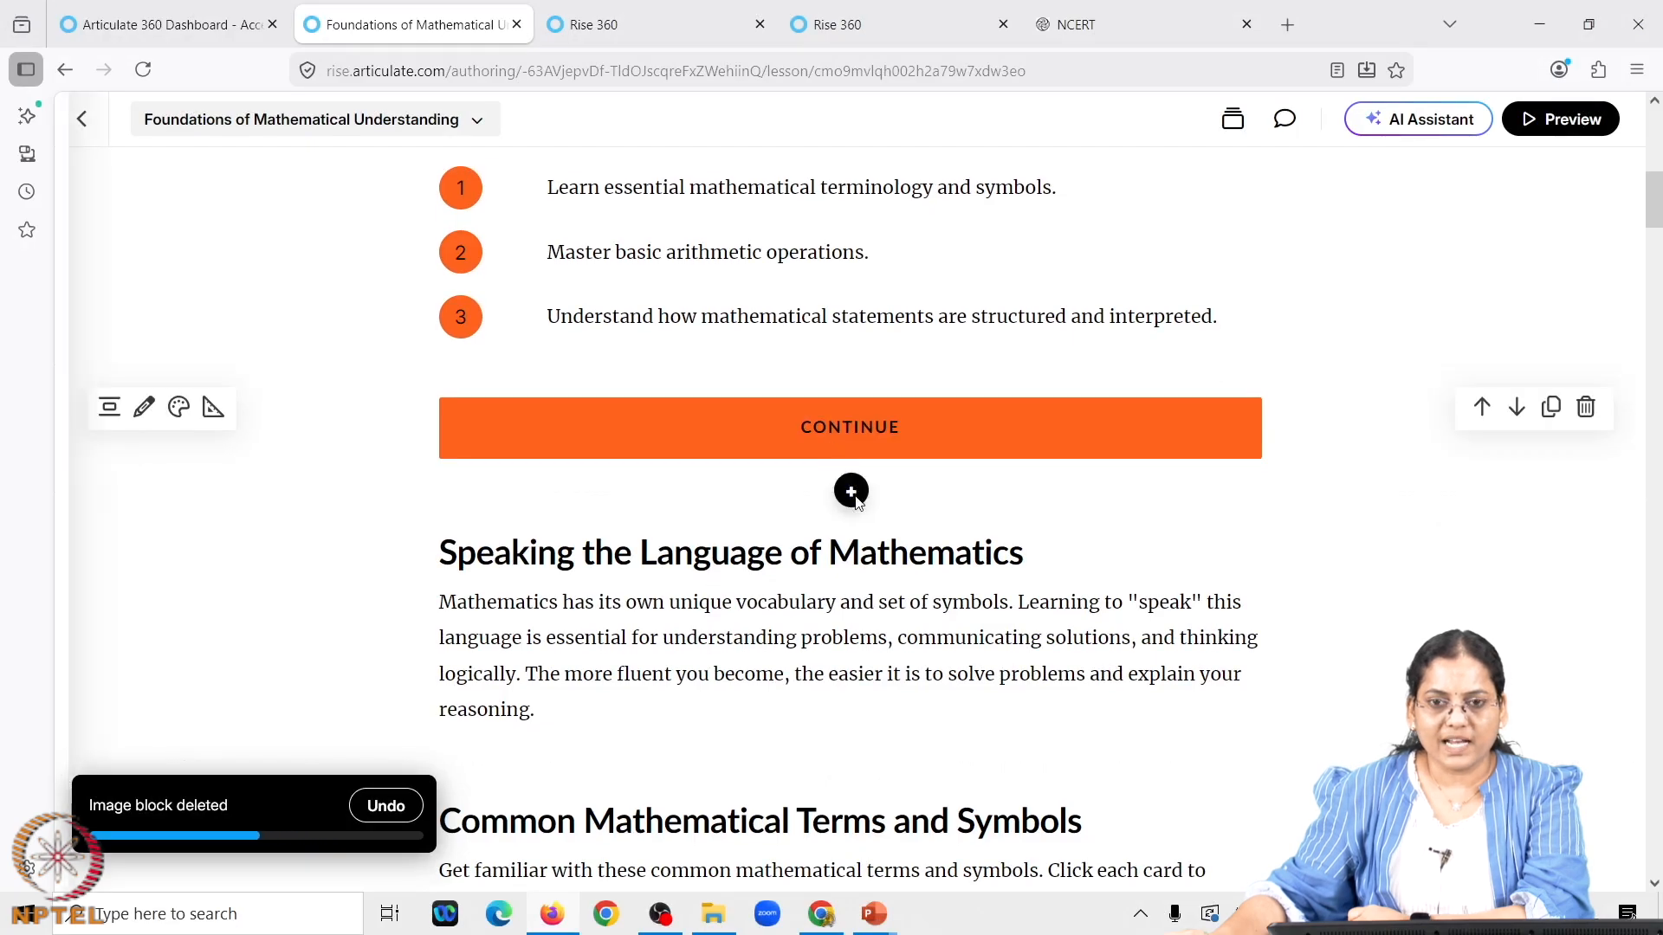
click(851, 492)
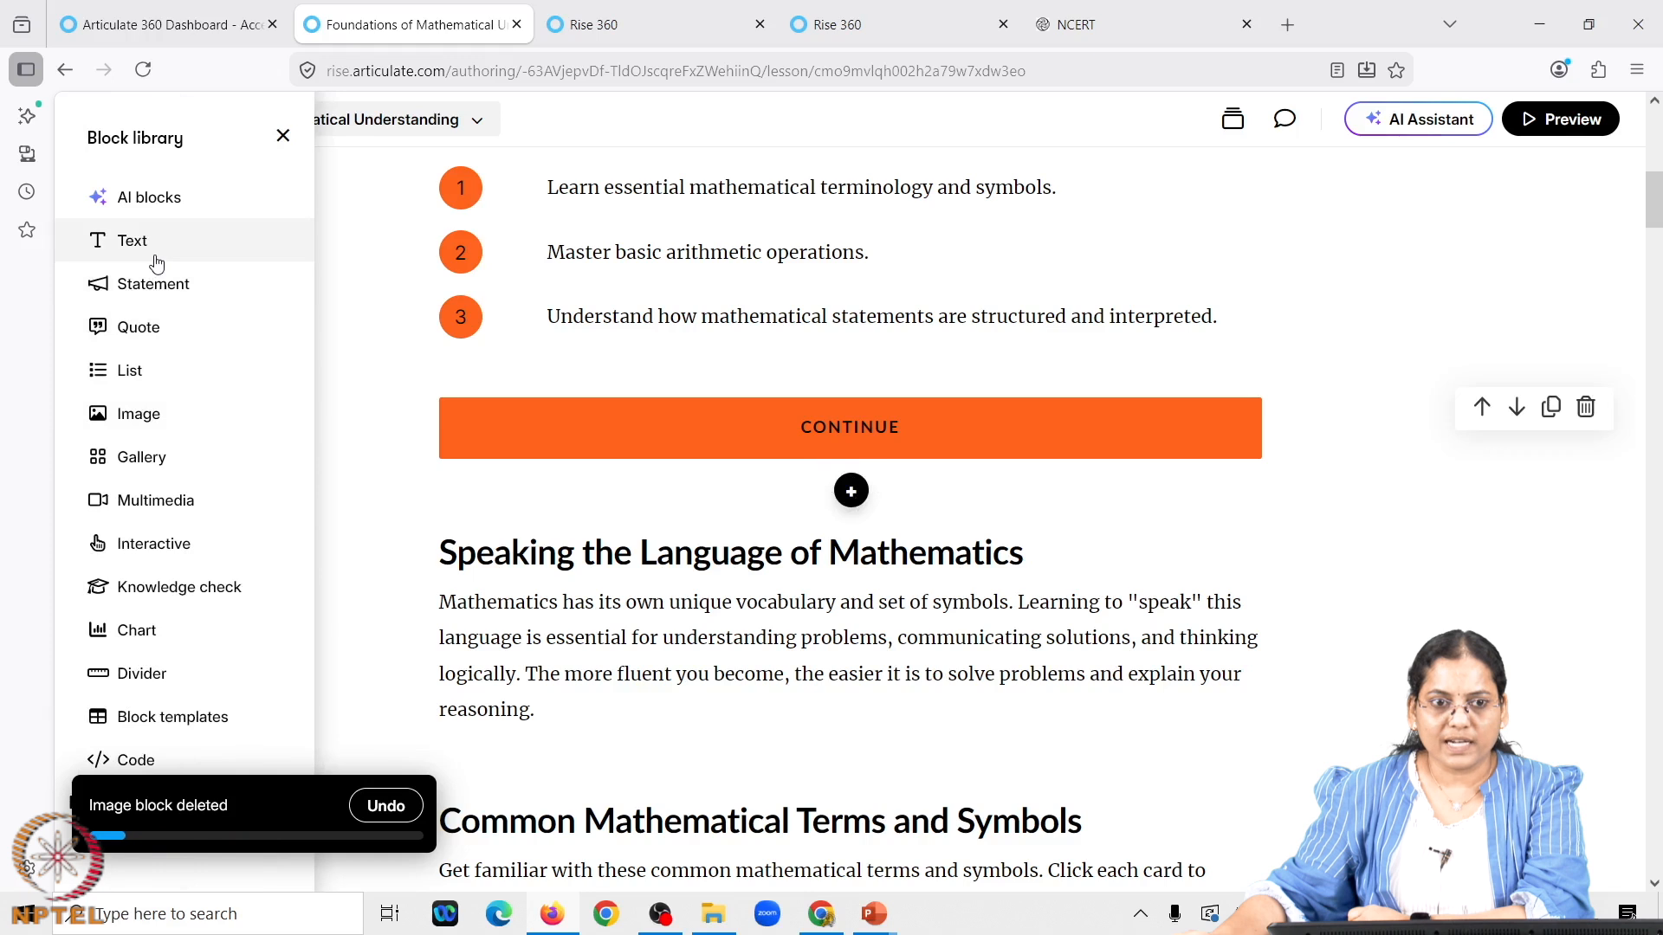
scroll(719, 592, down, 4)
scroll(726, 590, down, 12)
scroll(966, 570, down, 14)
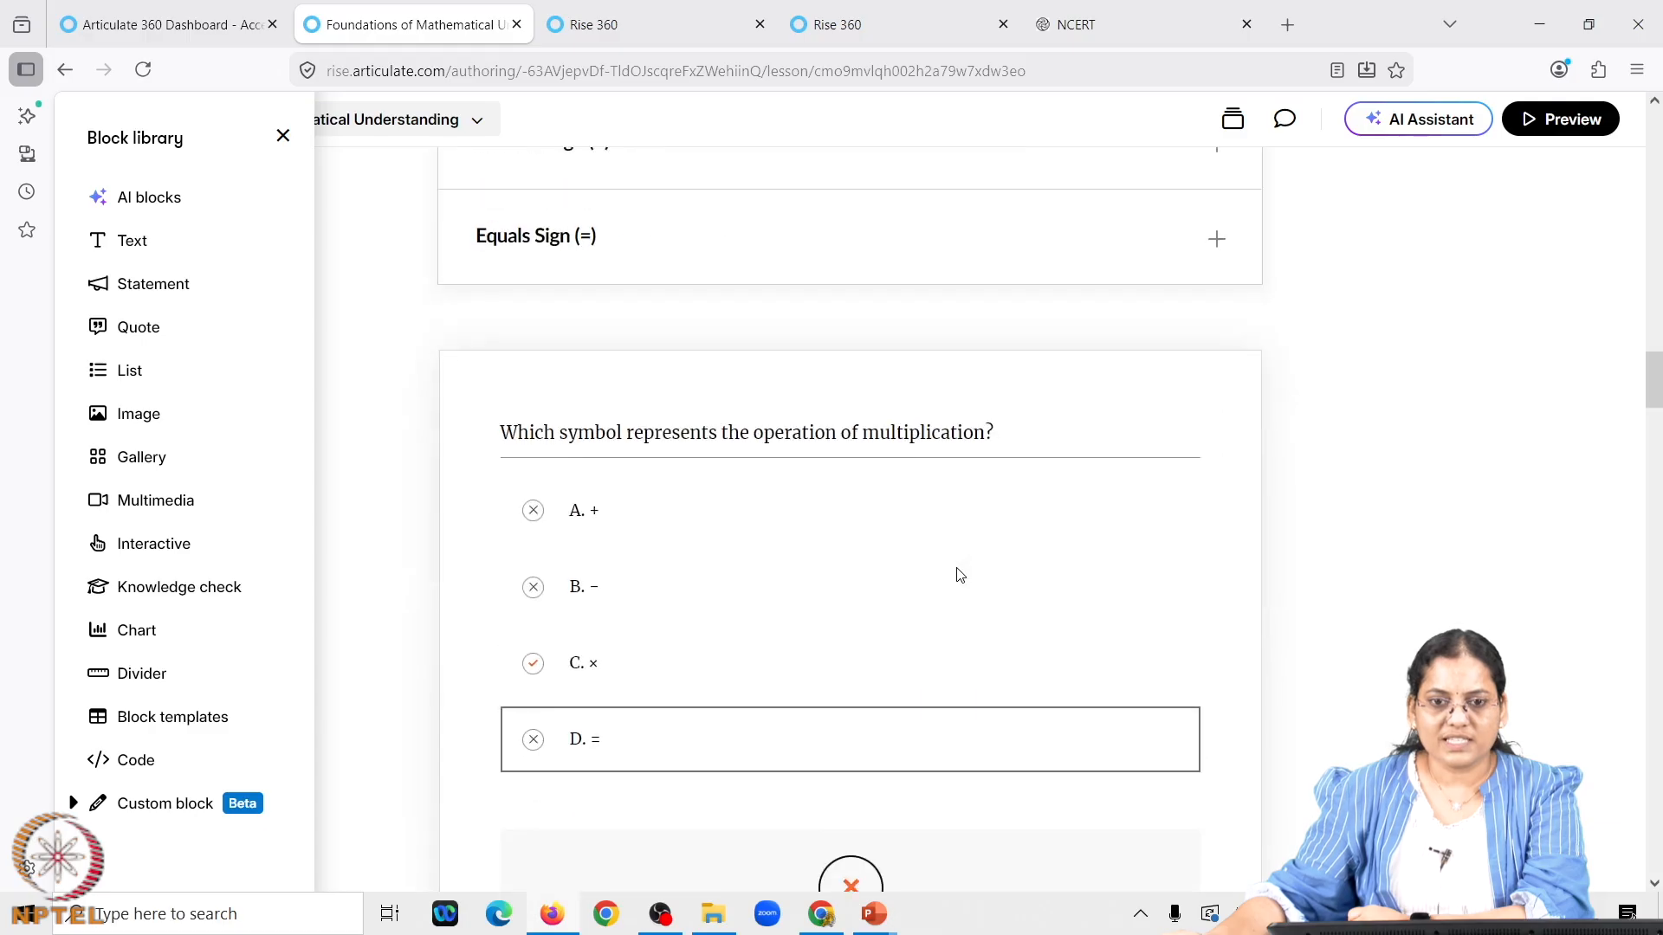
click(939, 563)
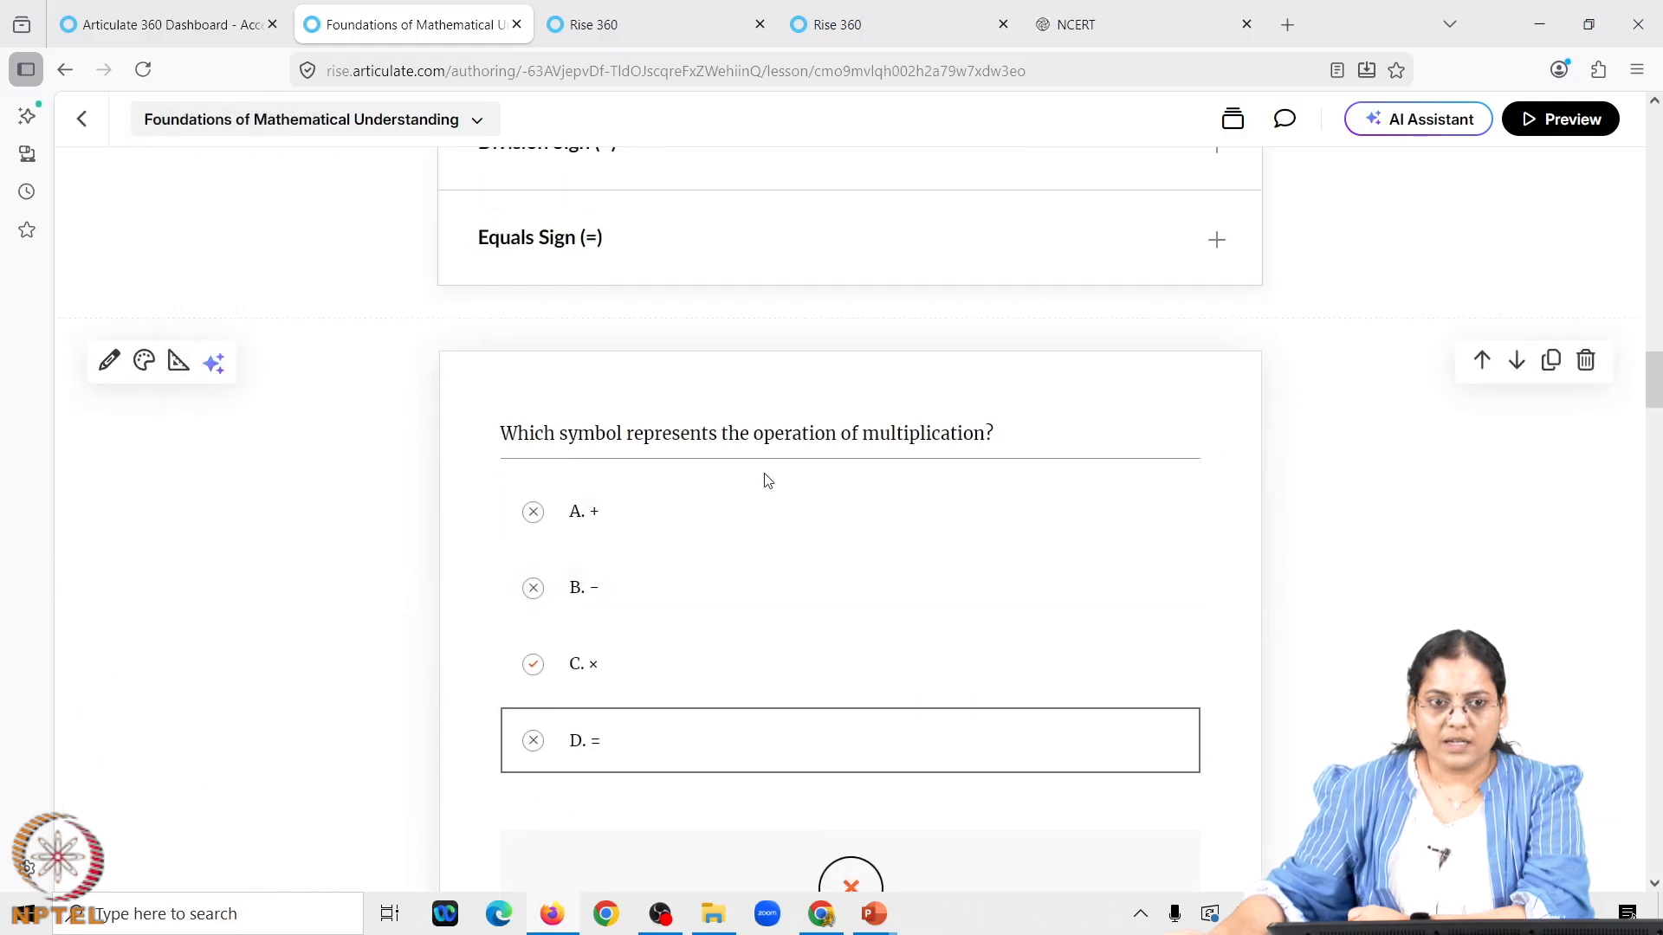
Open the multiplication-symbol knowledge check for editing and view its available question types, keeping Multiple Choice
click(107, 364)
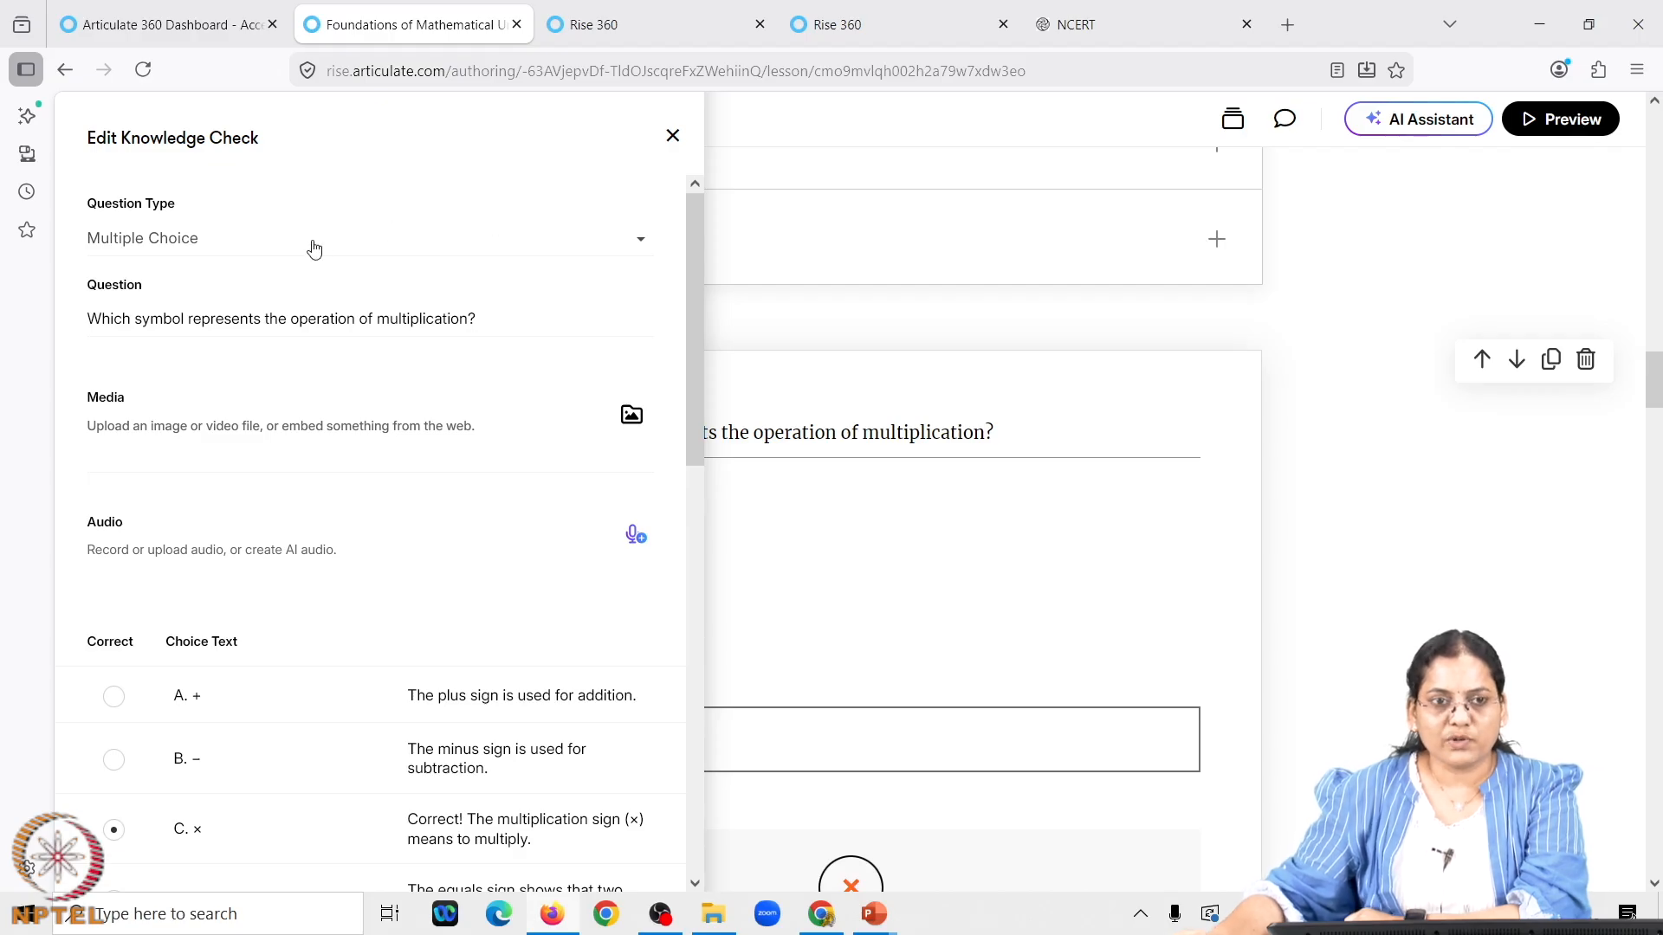
scroll(325, 250, down, 1)
scroll(269, 286, up, 1)
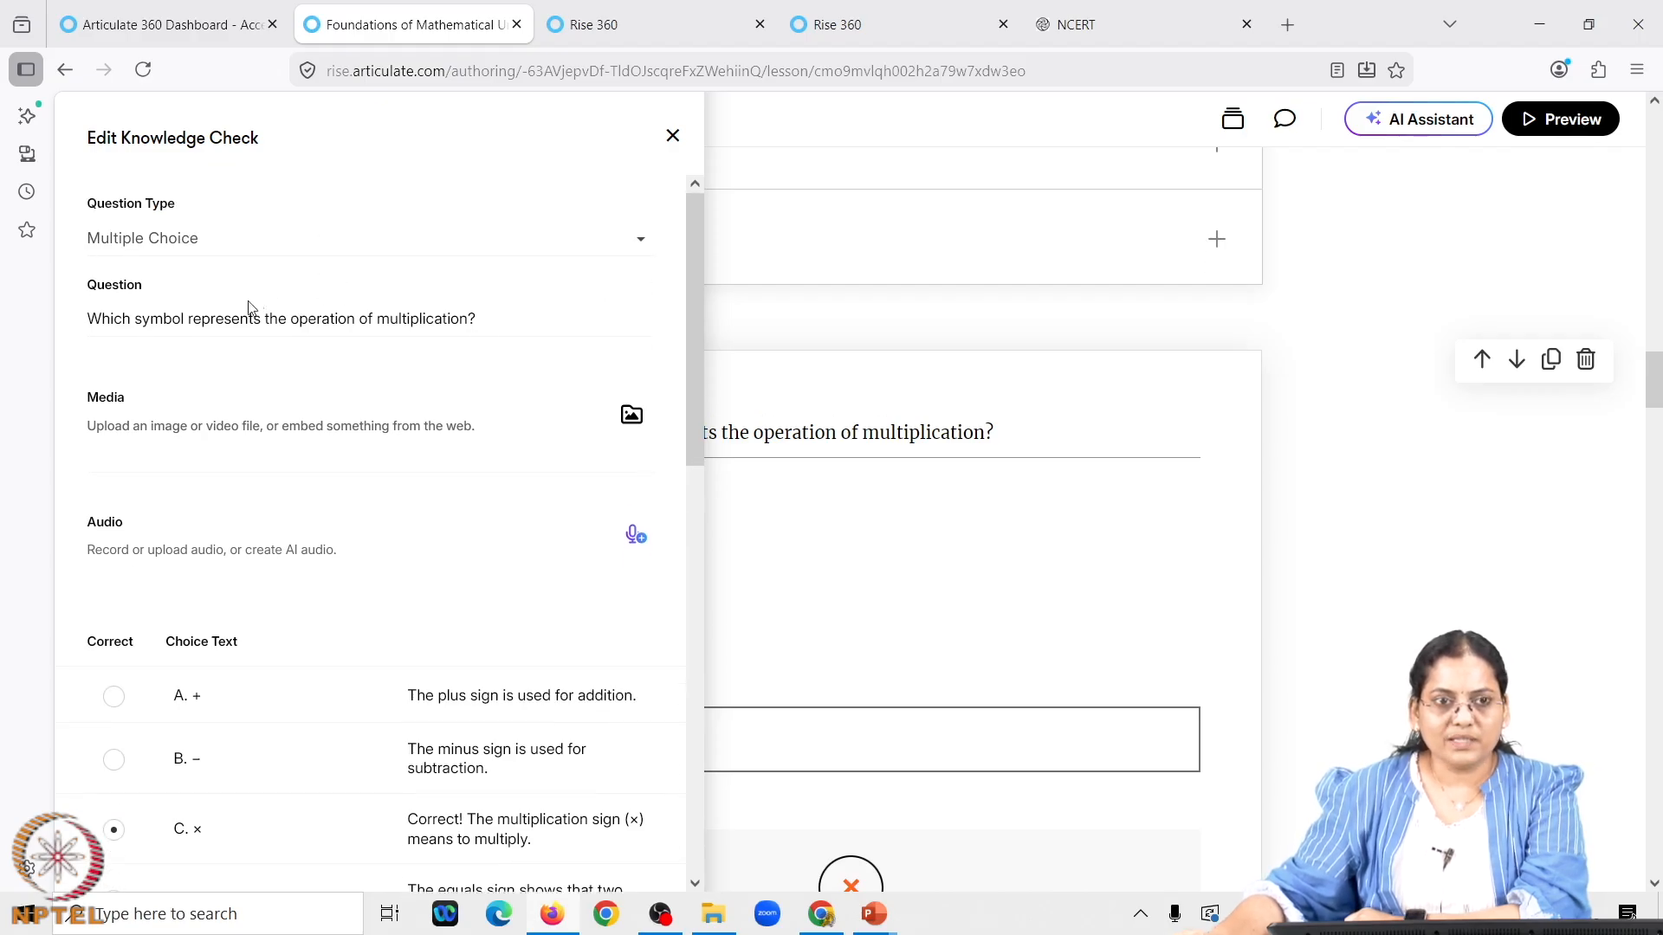
click(641, 246)
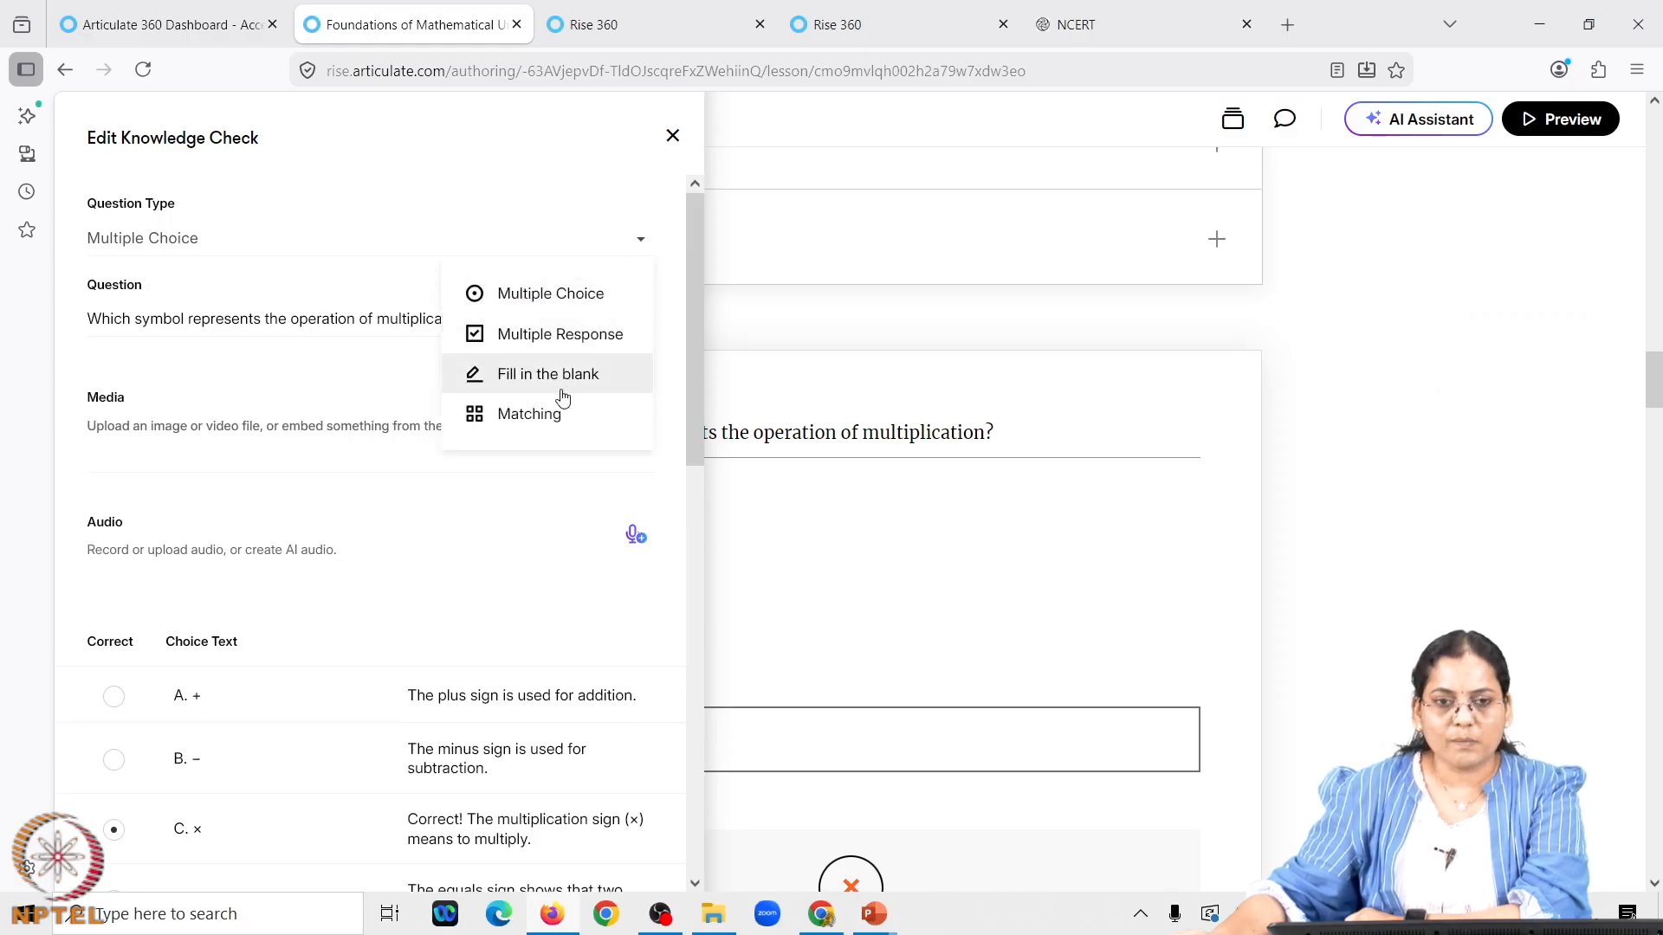
click(555, 296)
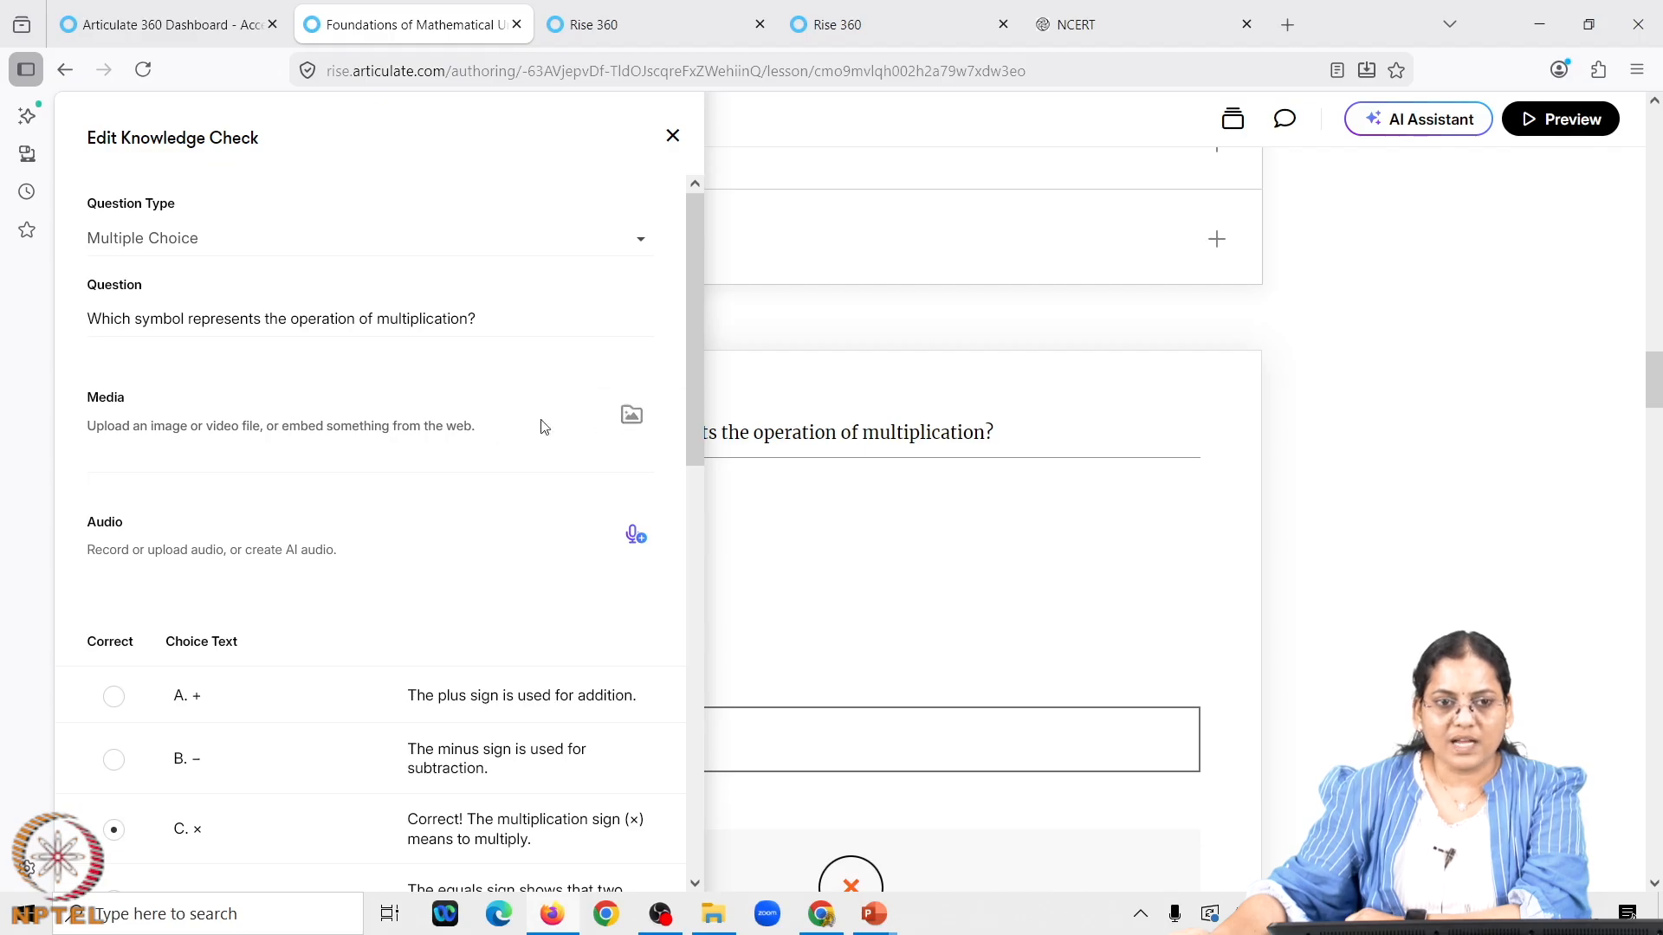
Review the knowledge check's media, audio, answer choices and feedback options, leaving the feedback set to By Choice
scroll(456, 422, down, 1)
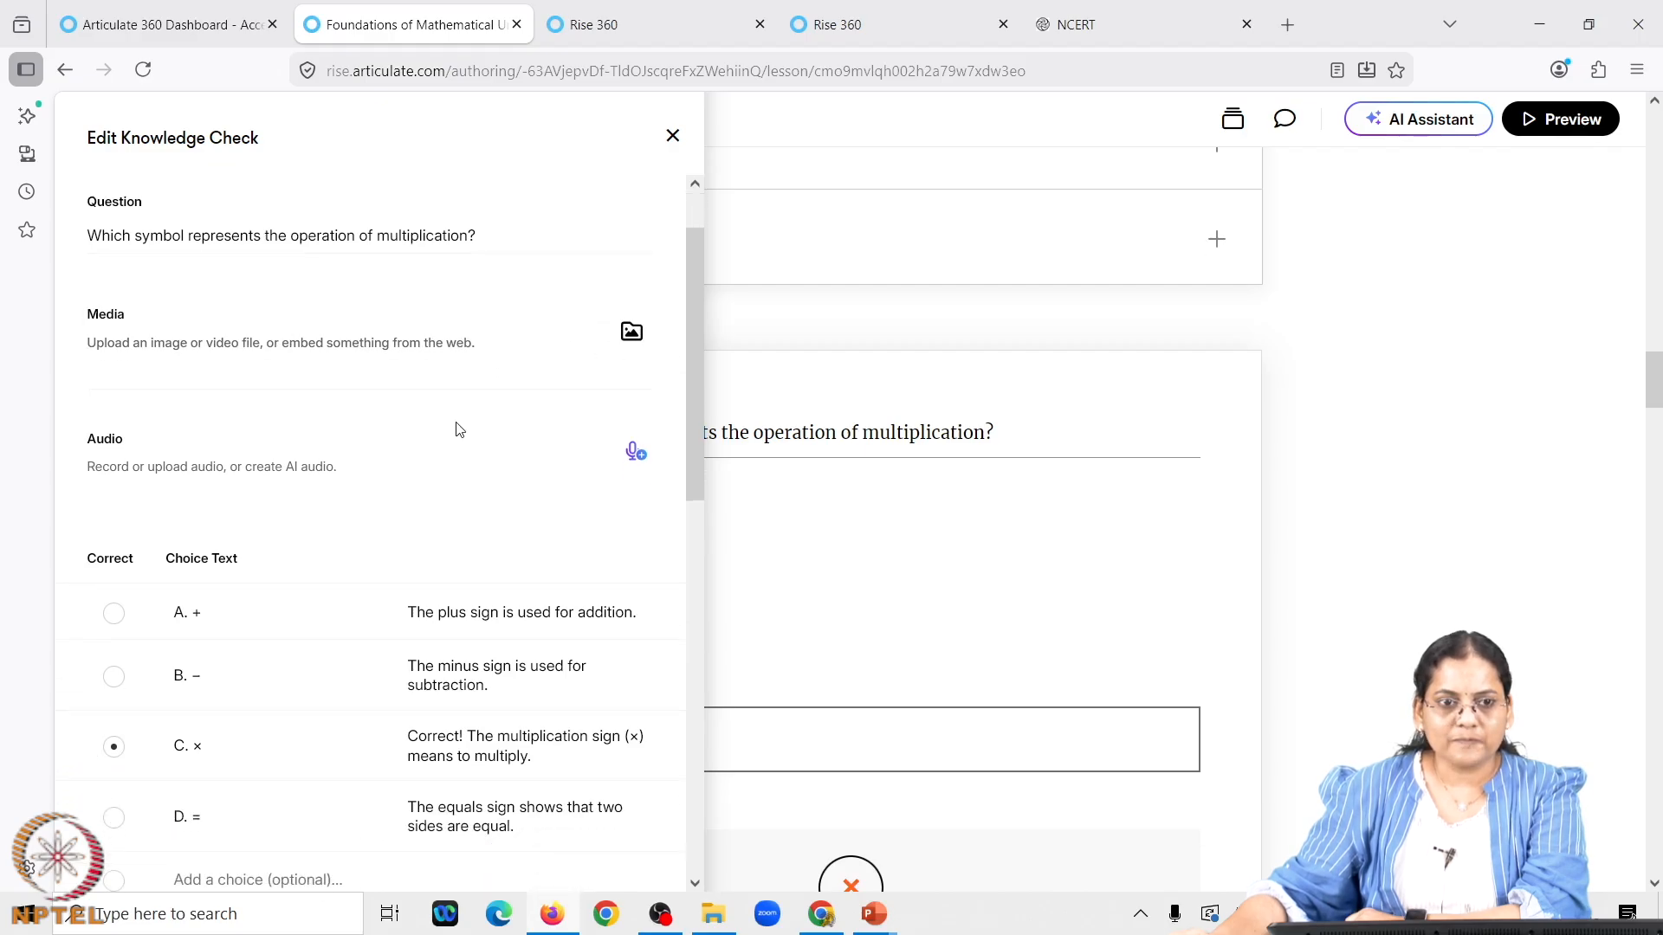
scroll(456, 430, down, 1)
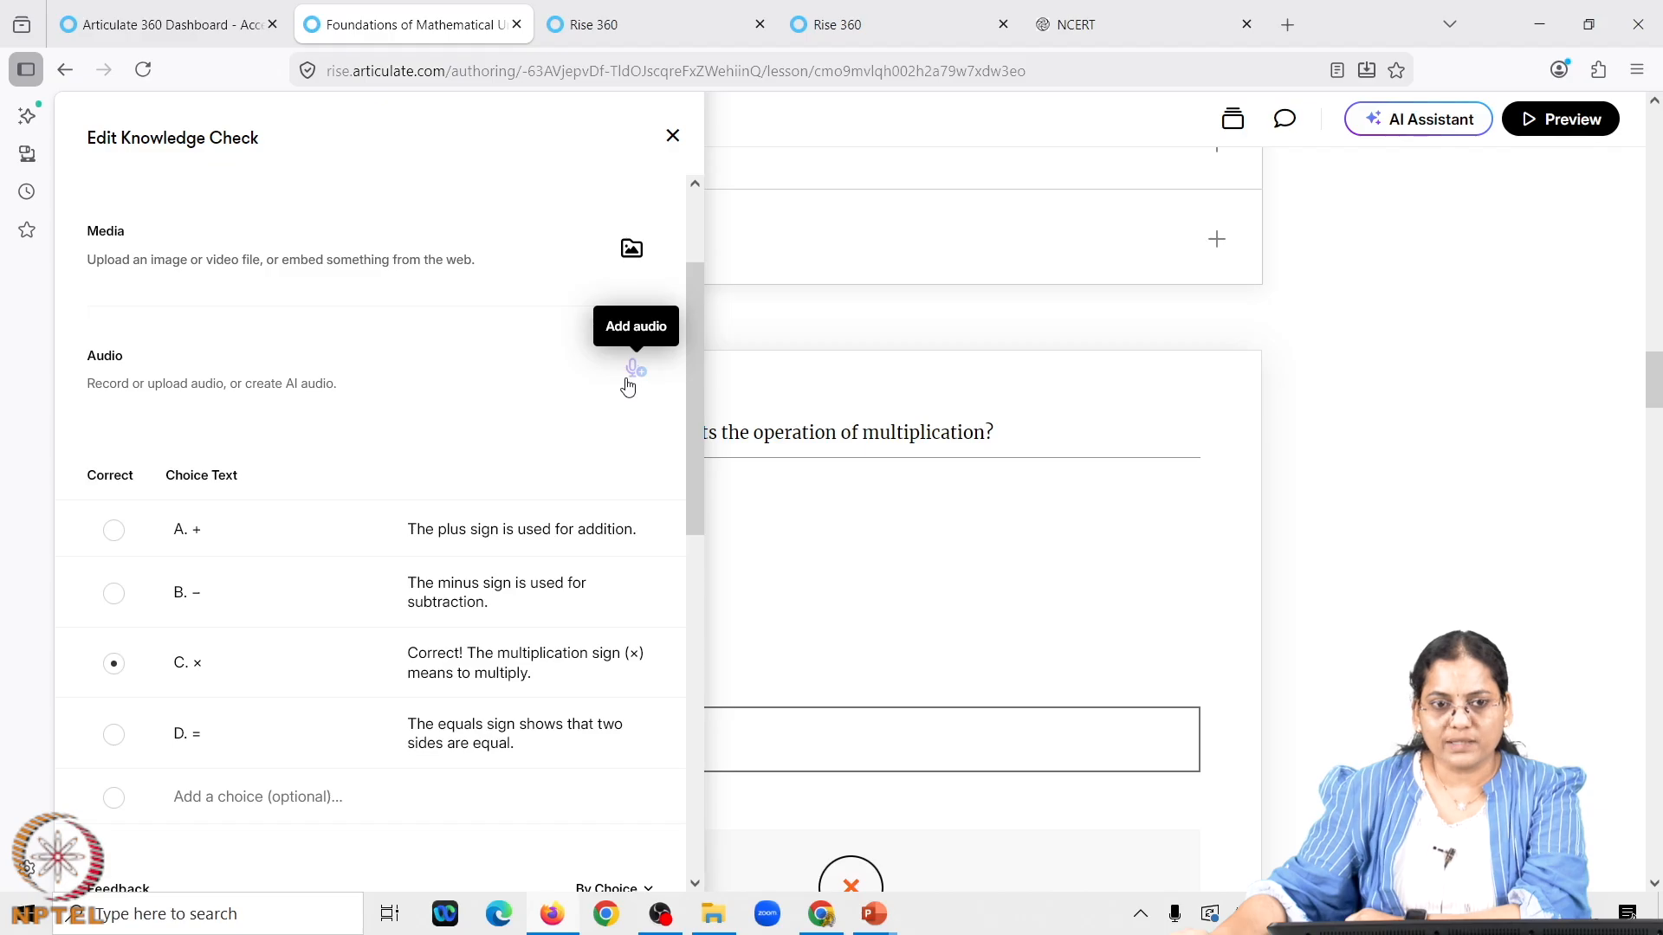
scroll(630, 386, down, 1)
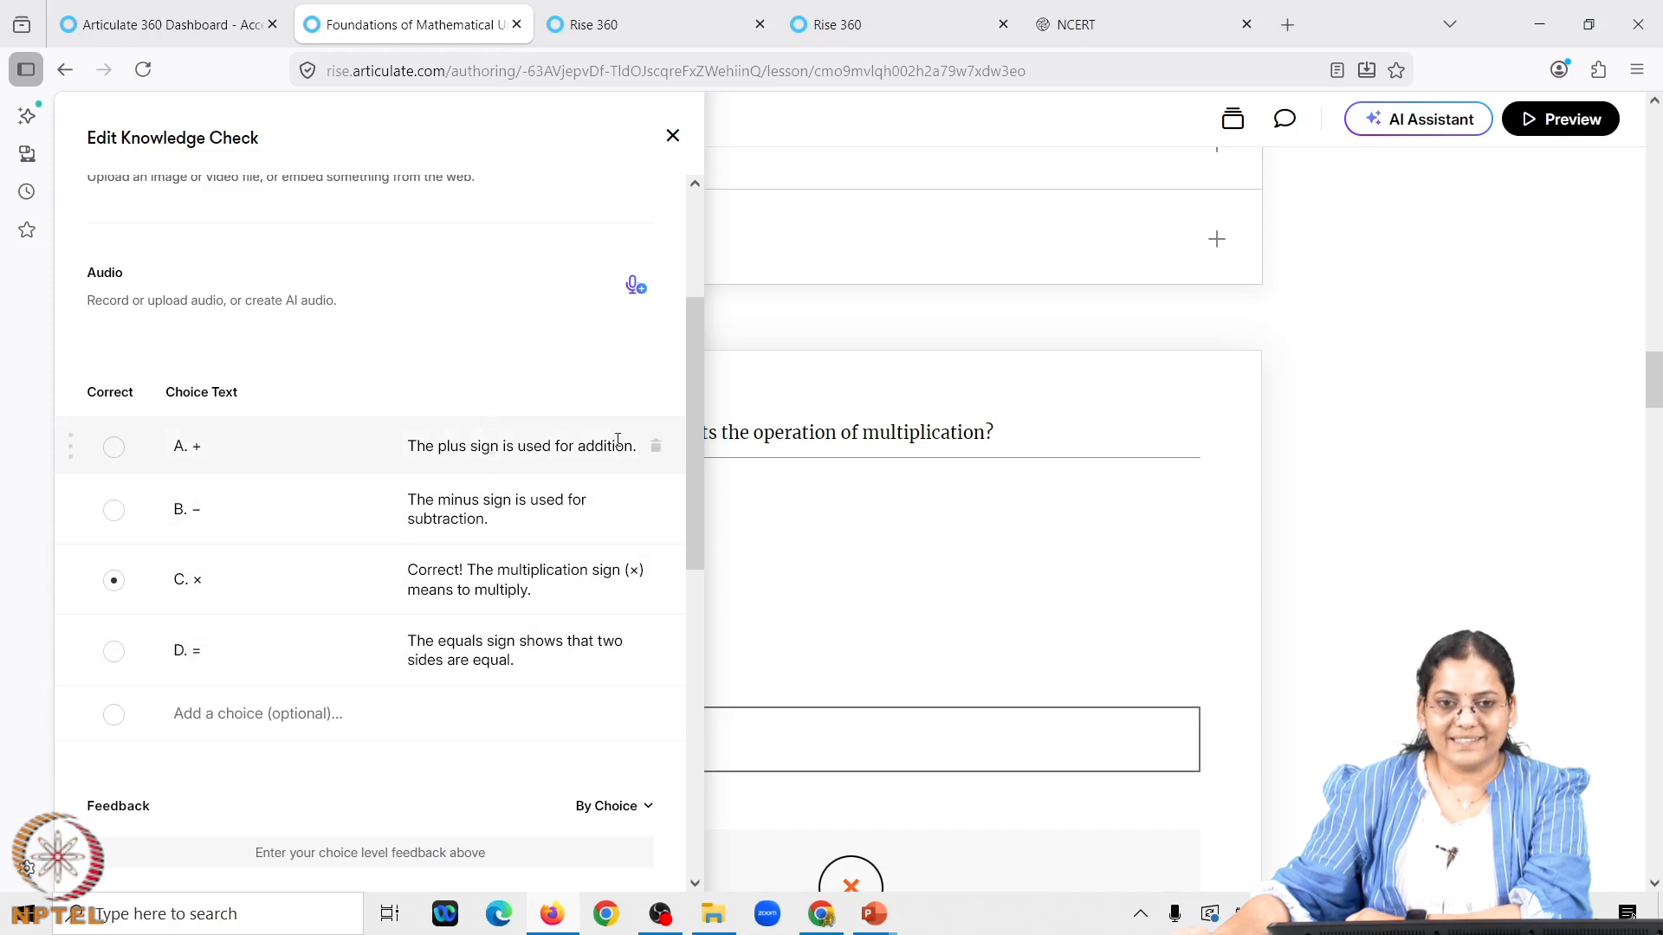
scroll(523, 494, down, 2)
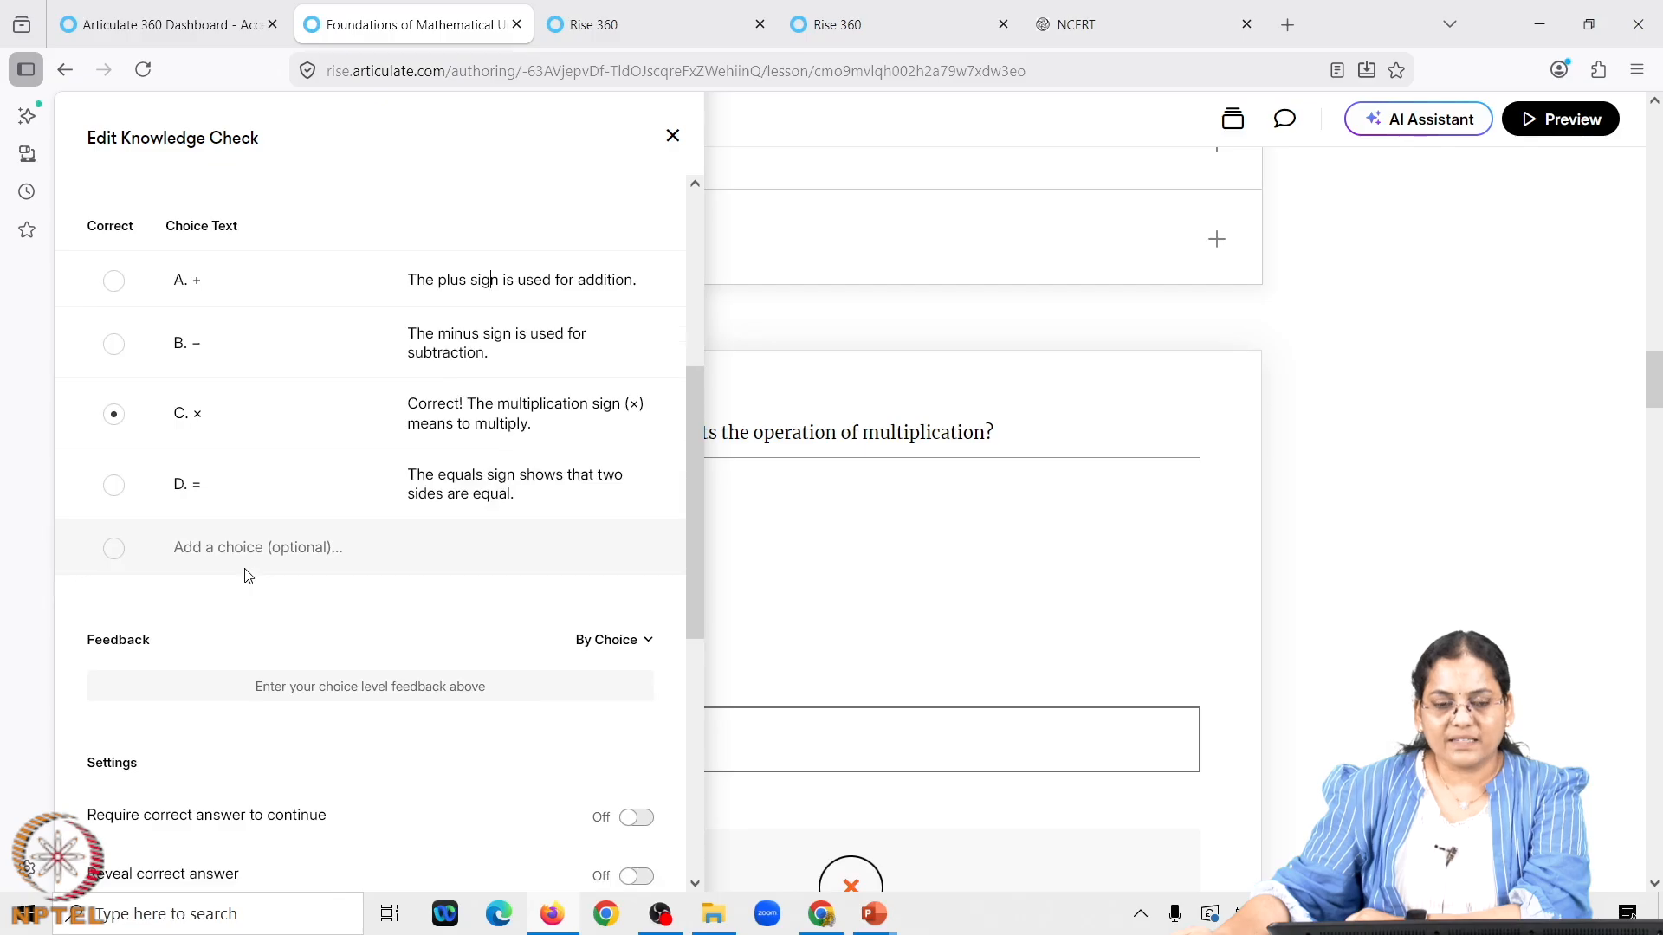
scroll(259, 569, down, 1)
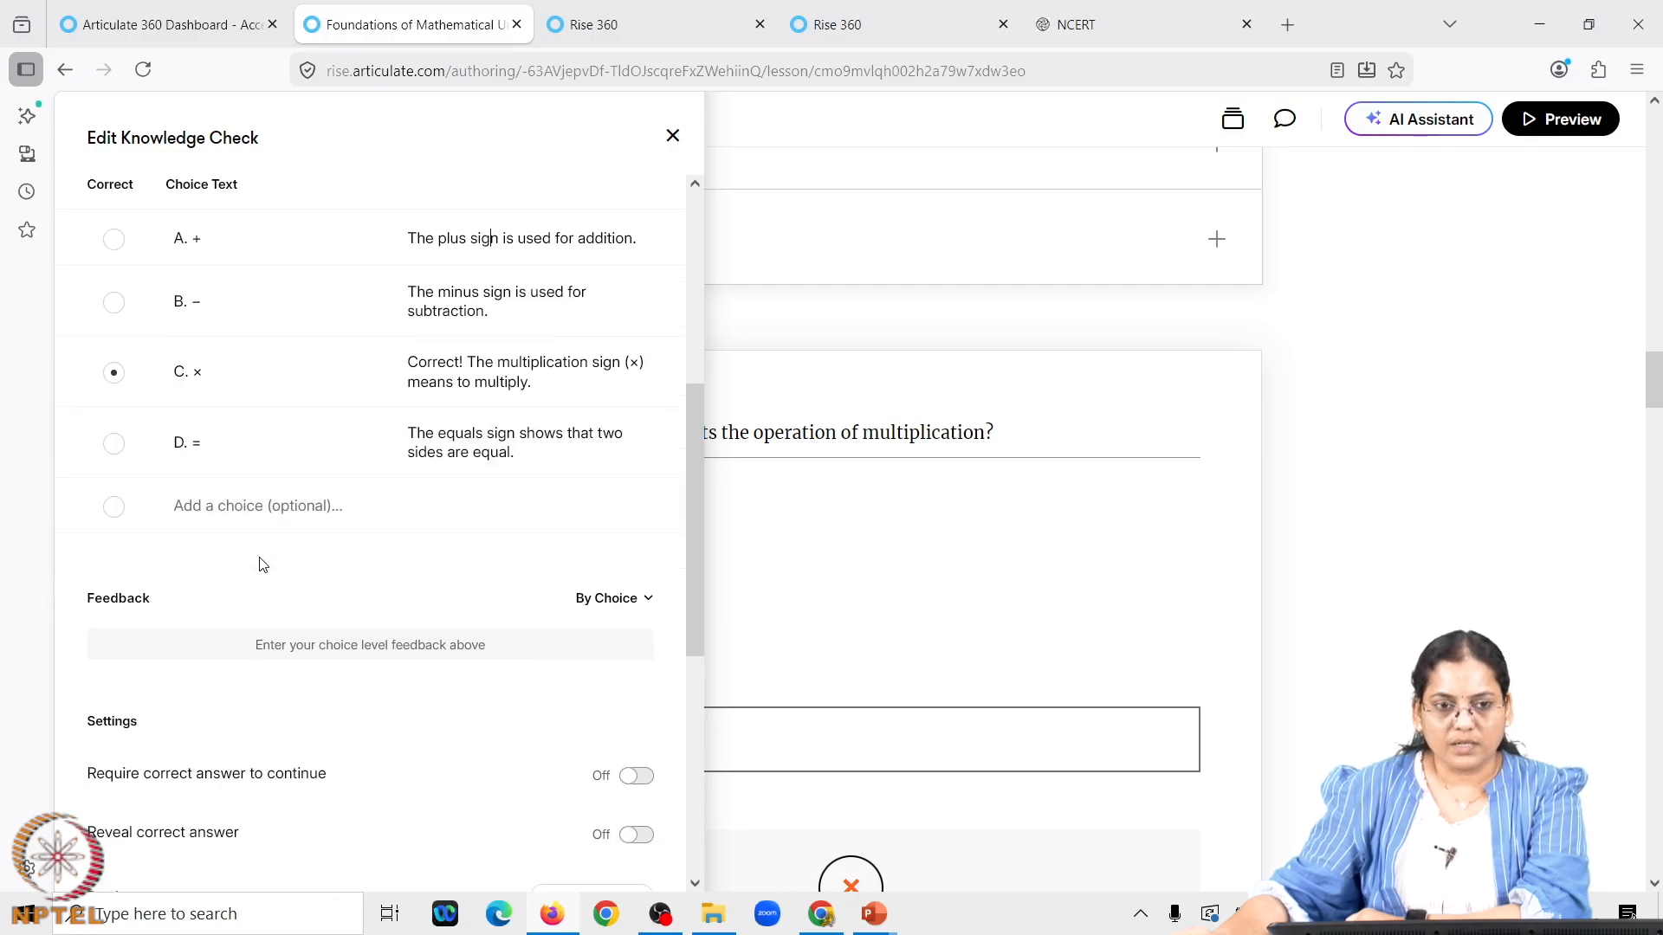
scroll(227, 528, down, 3)
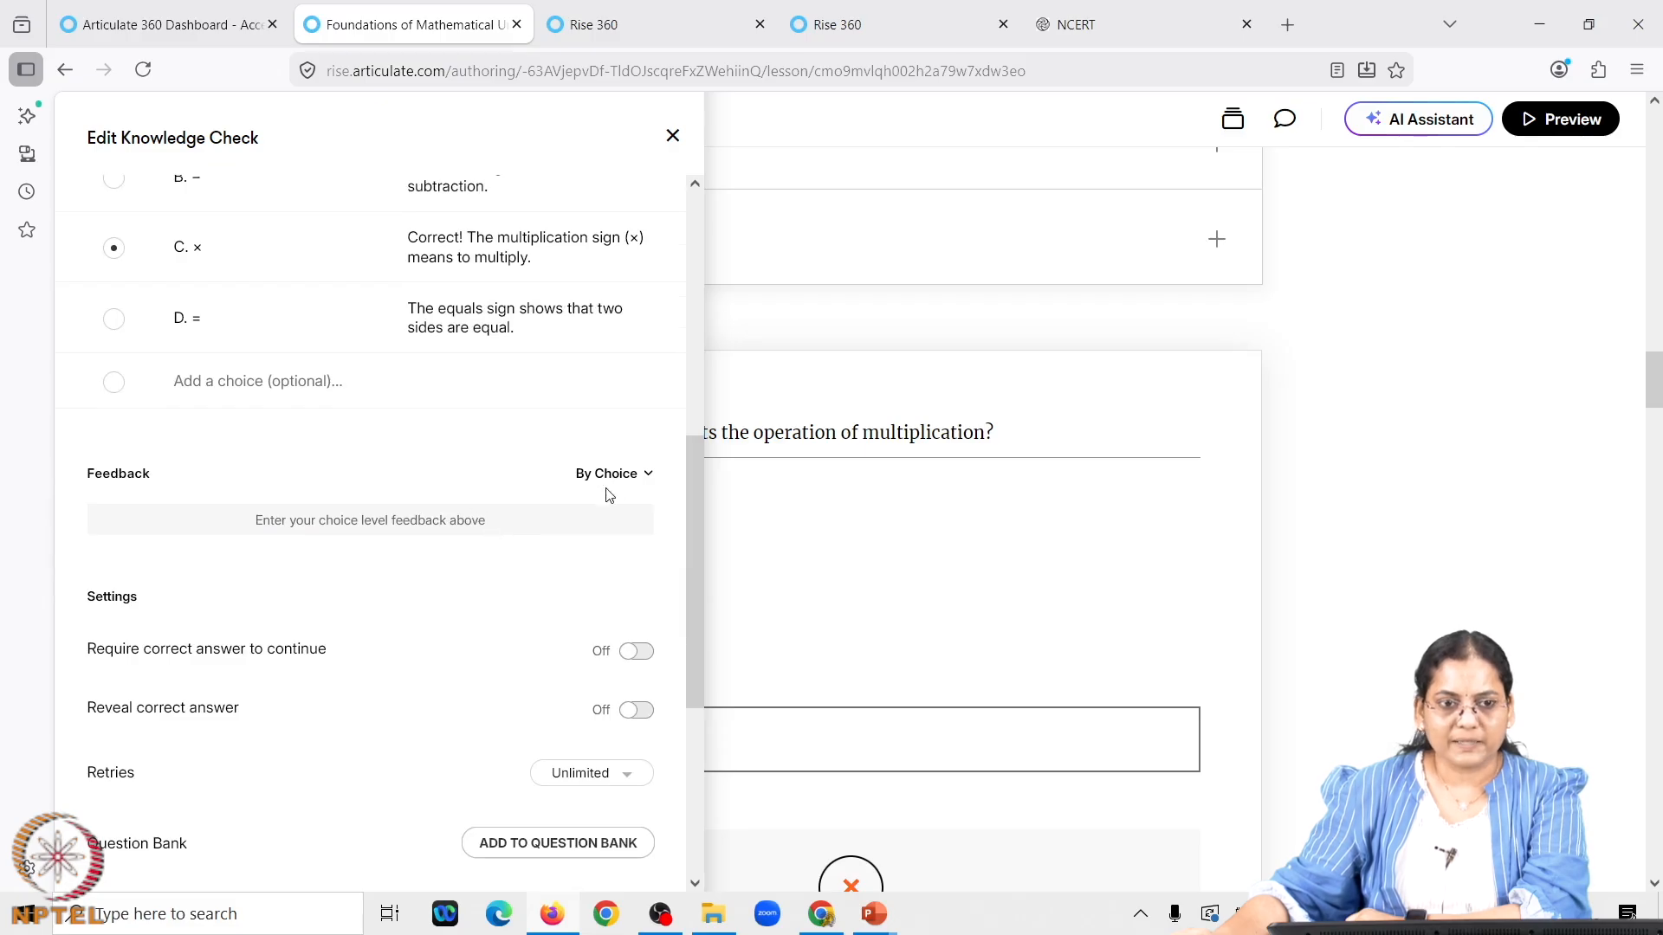
click(651, 478)
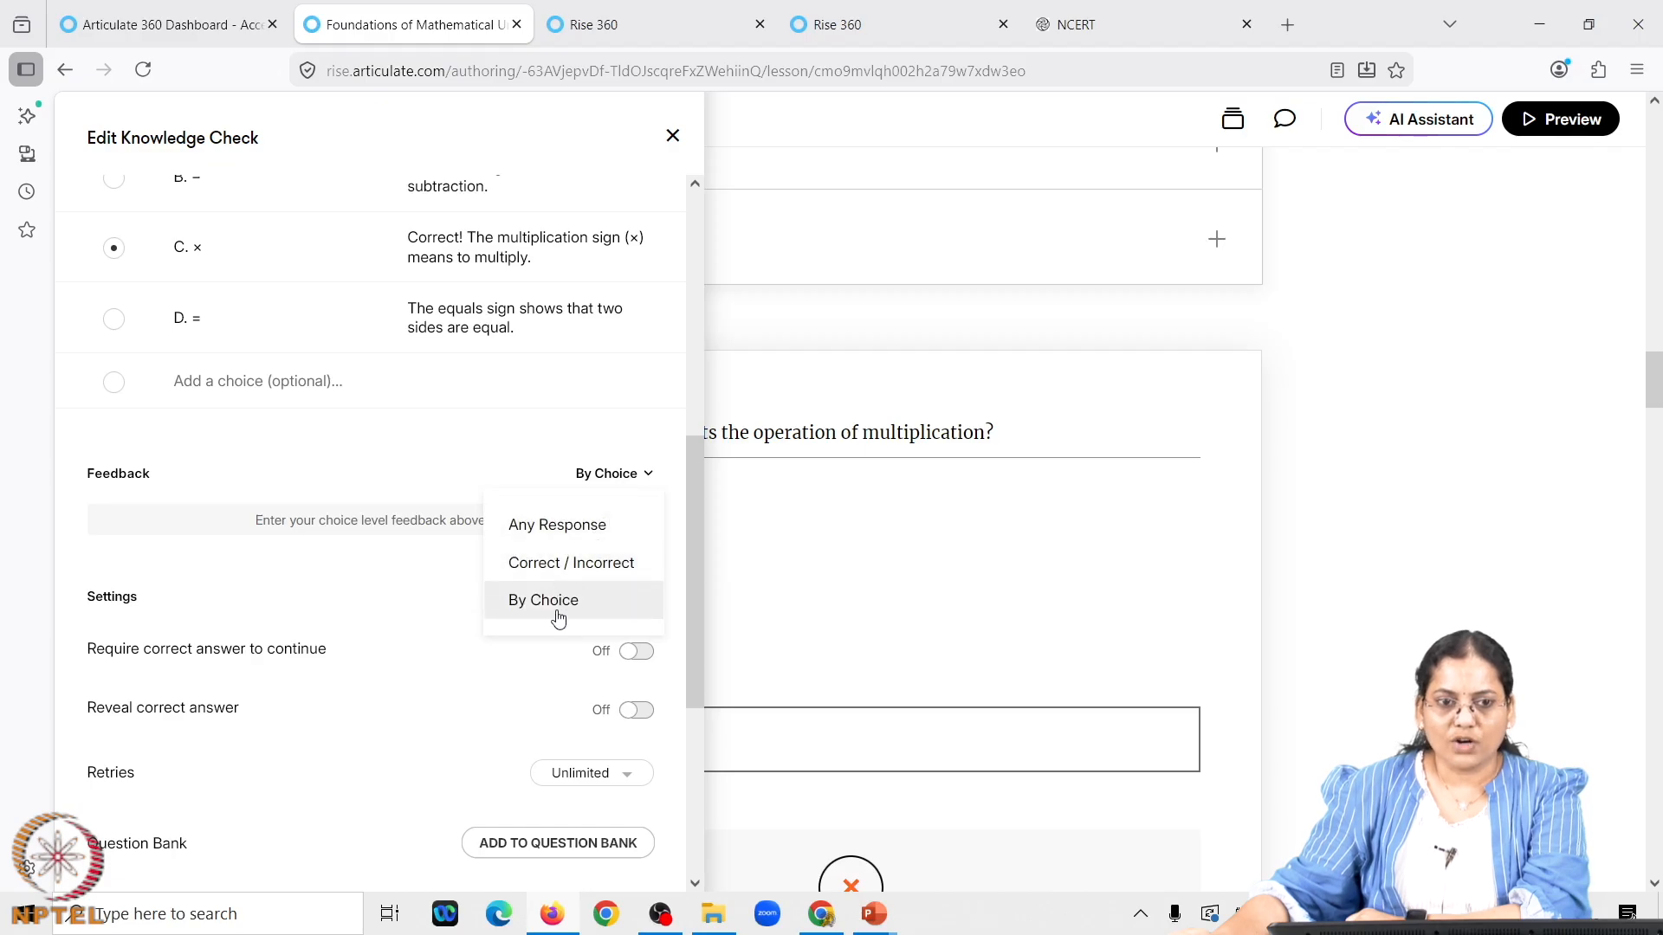
click(407, 620)
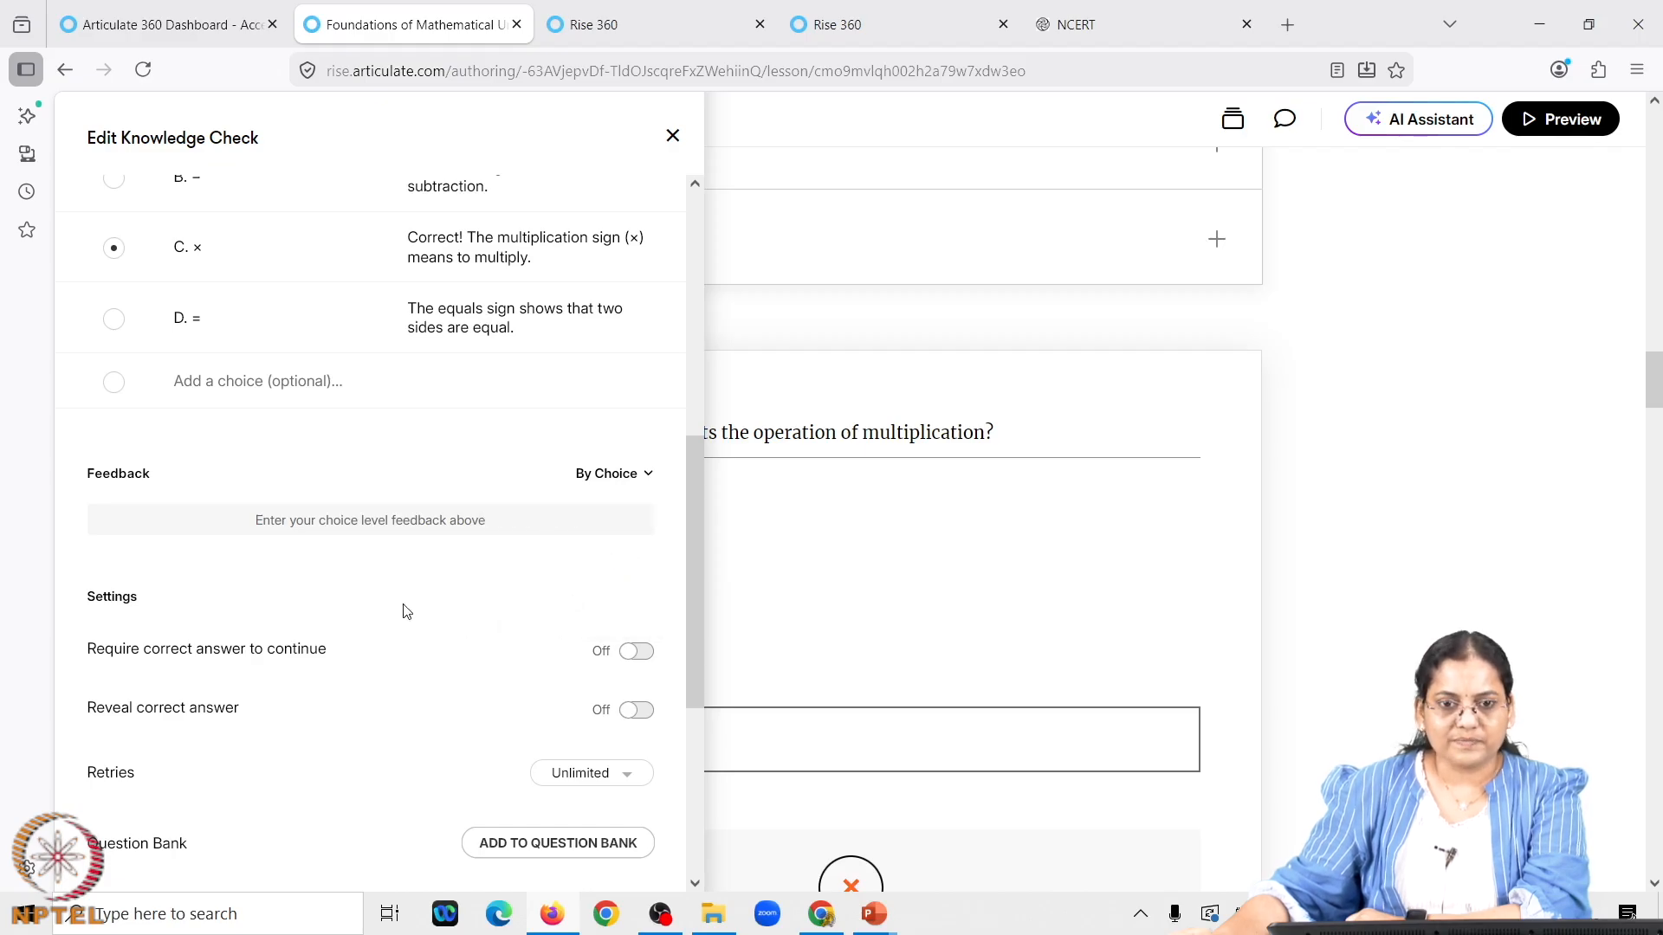
Inspect the knowledge check's retries and question bank options without changing them, and close its editor
scroll(413, 598, down, 1)
scroll(412, 602, down, 2)
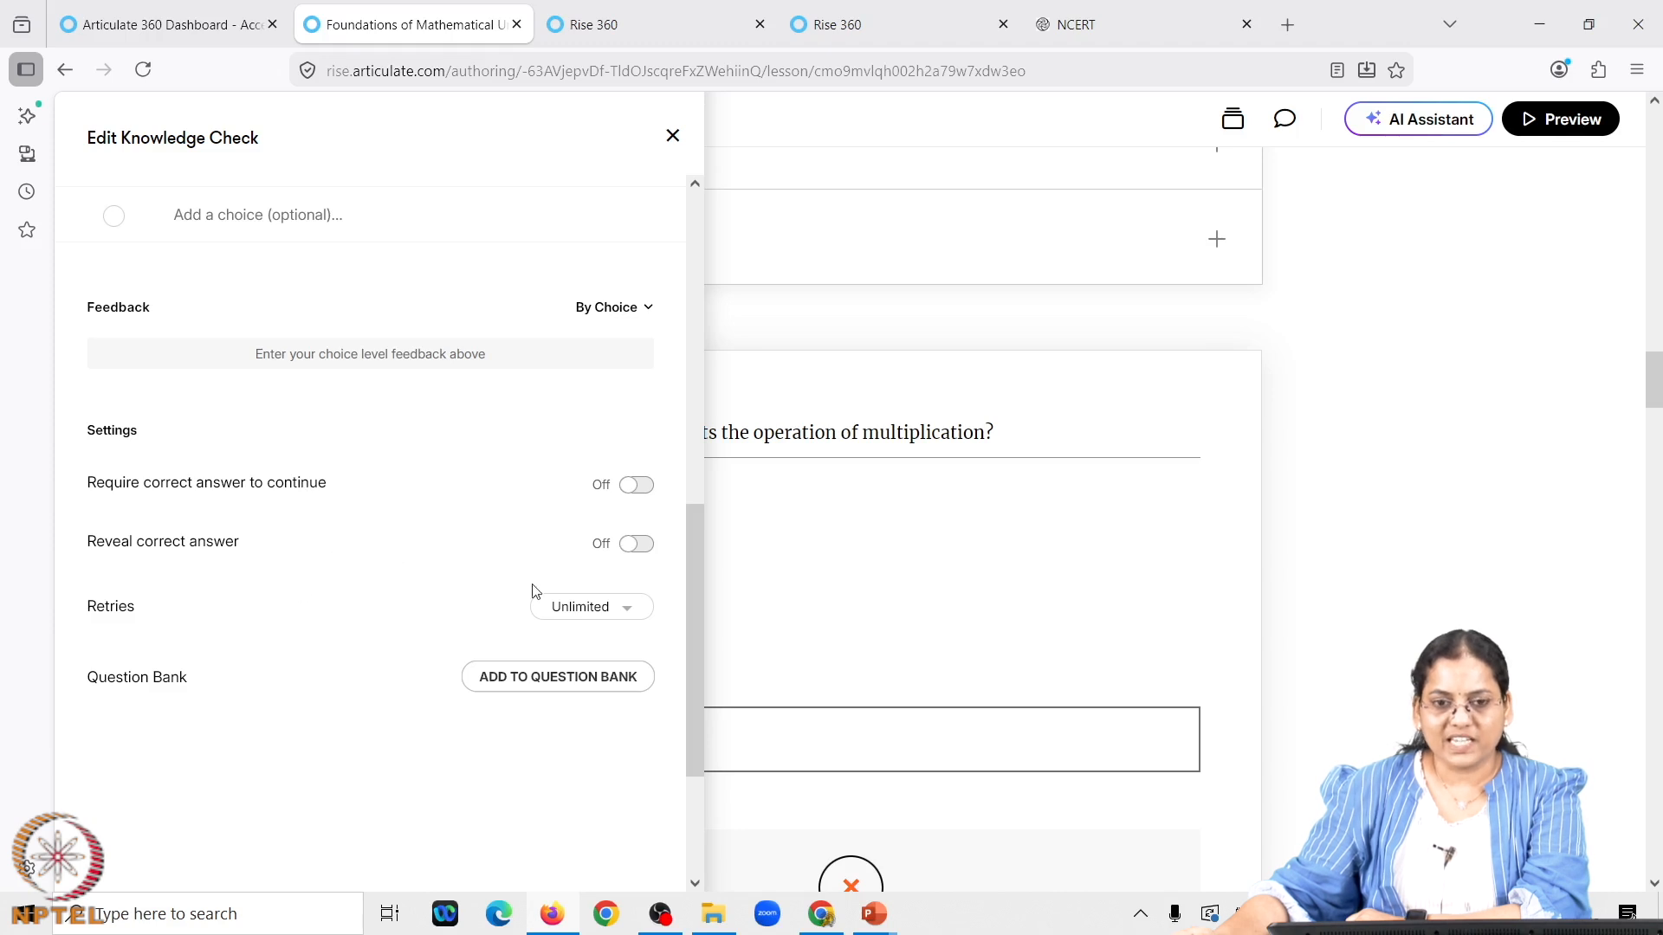
click(631, 616)
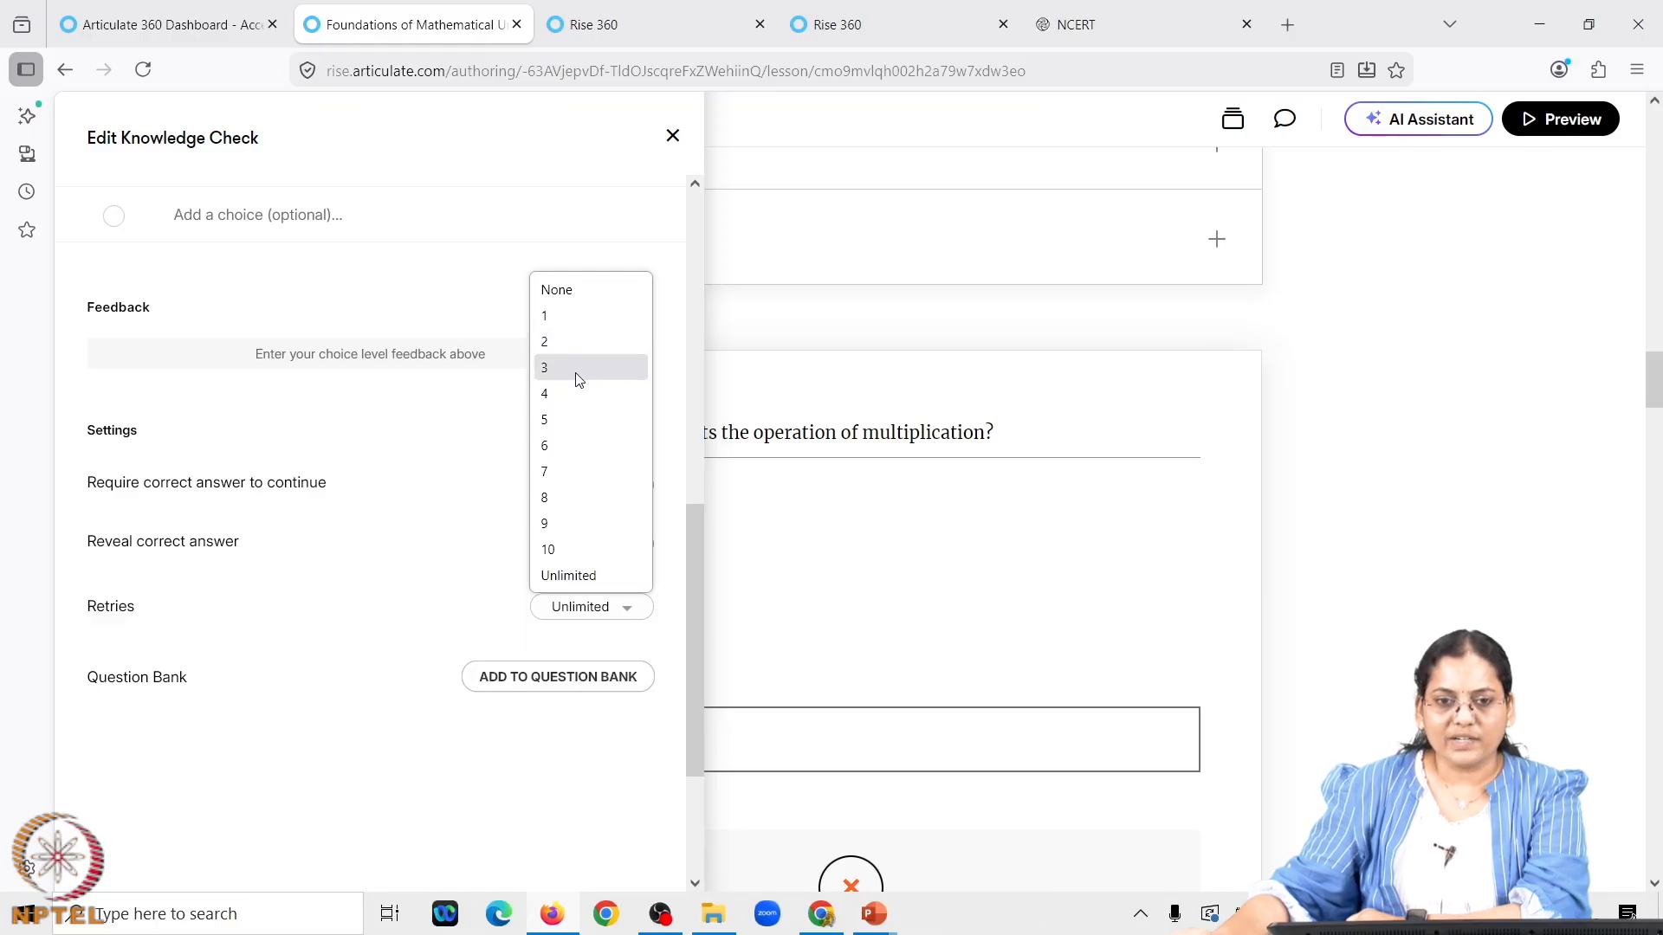
click(414, 733)
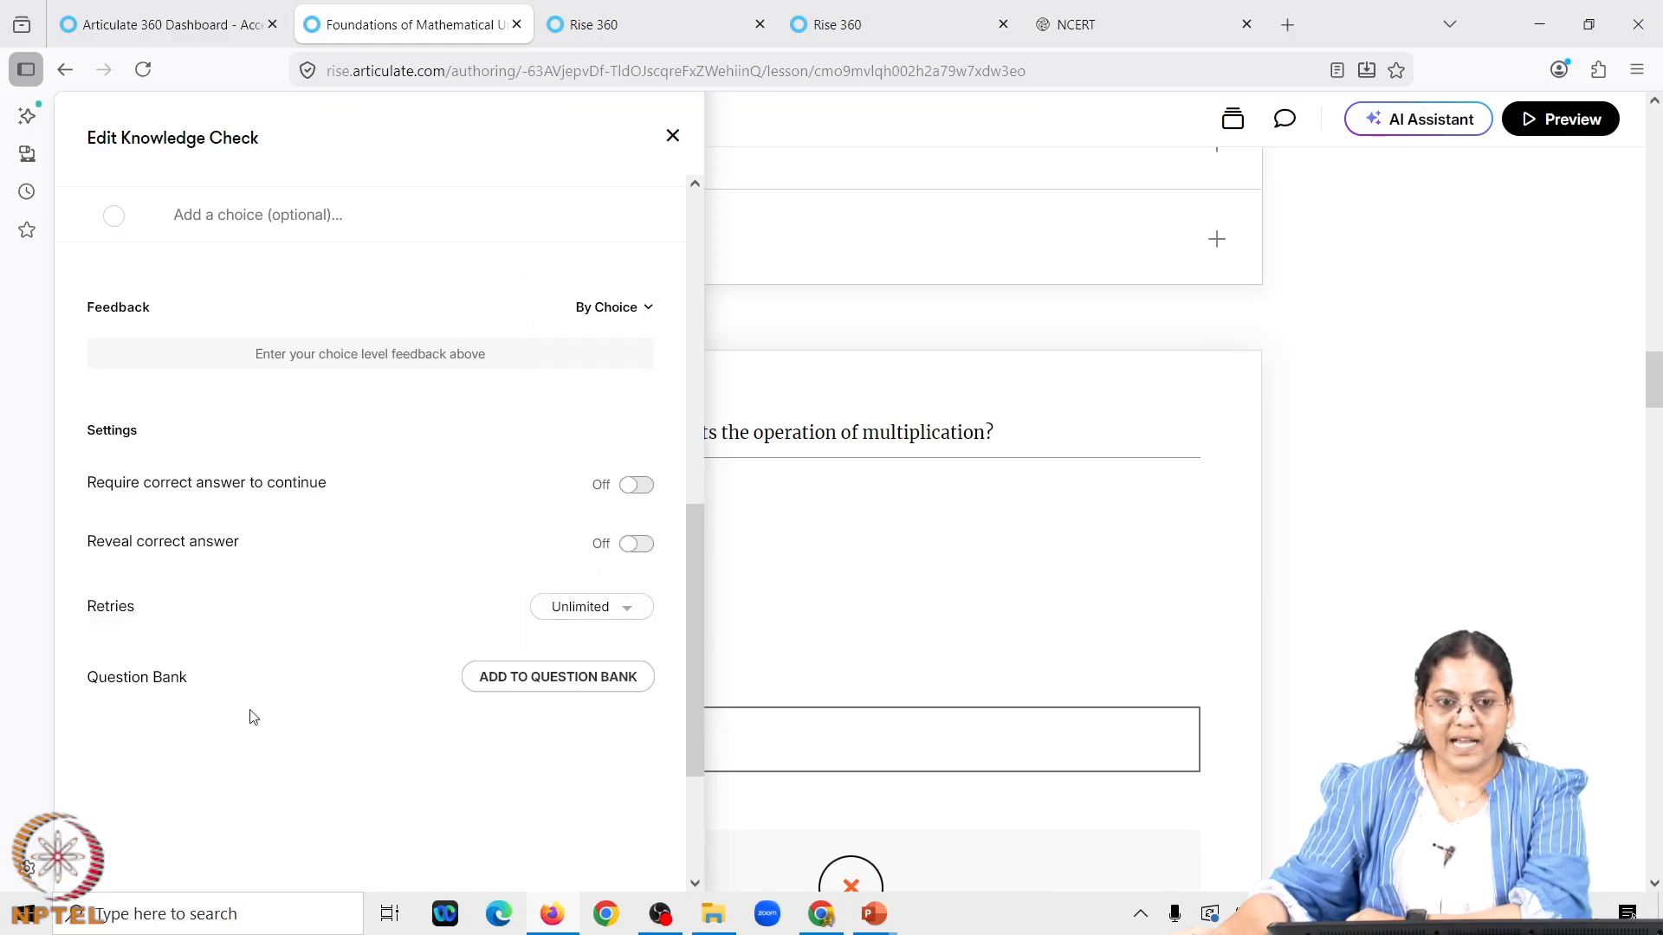
click(580, 684)
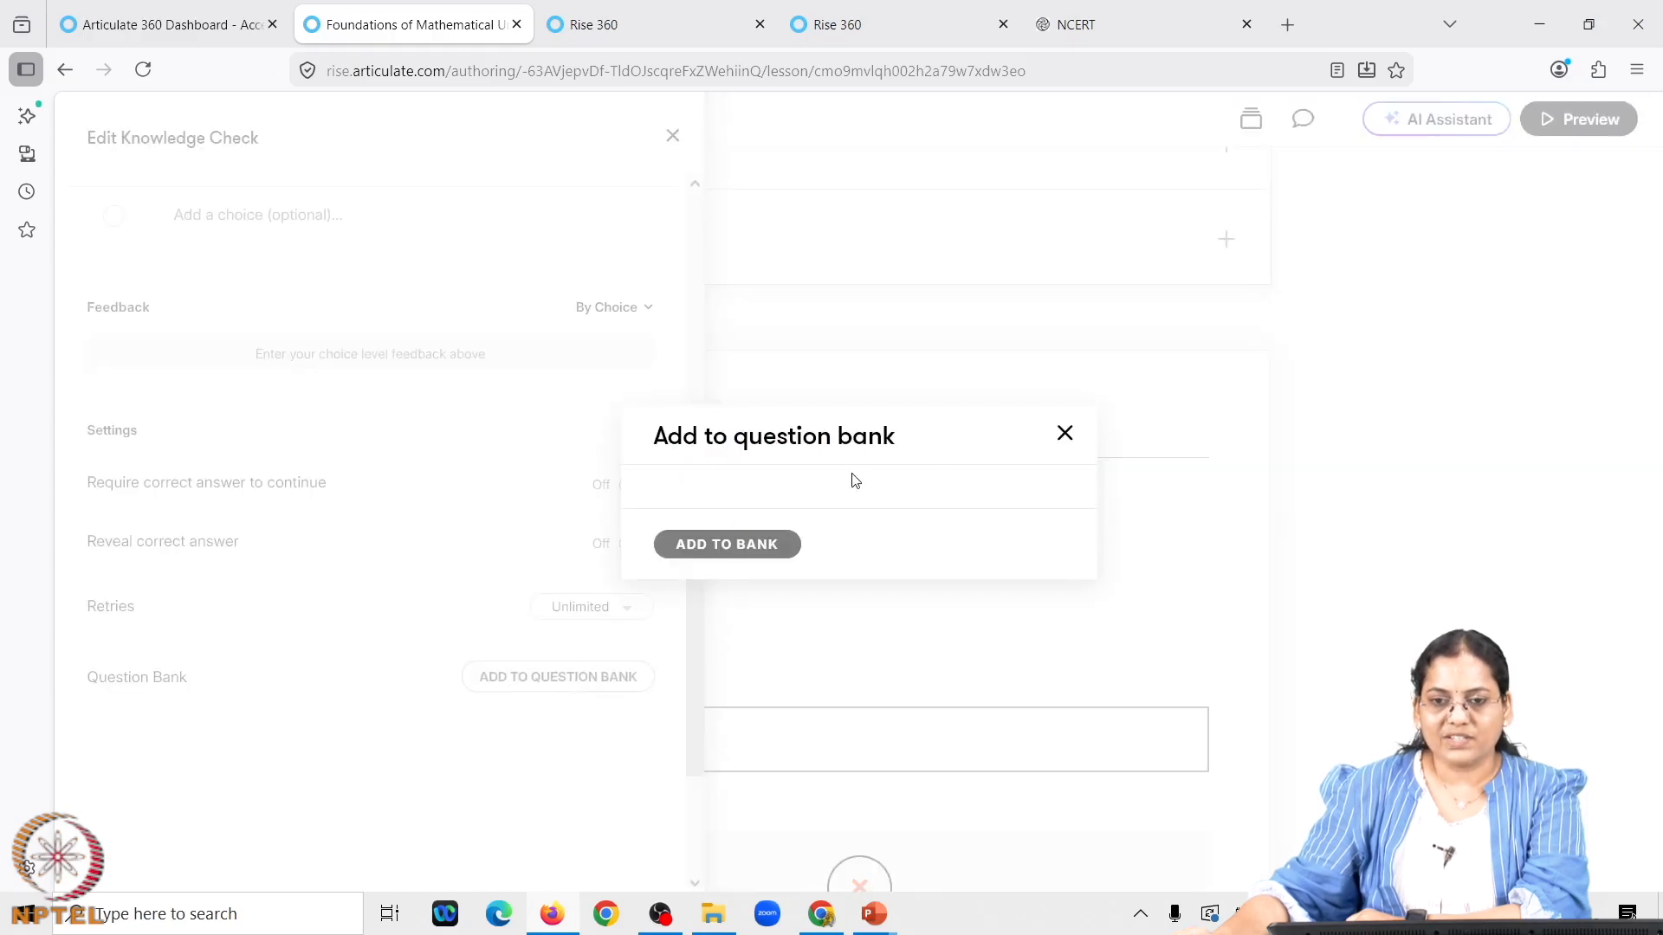
click(1064, 434)
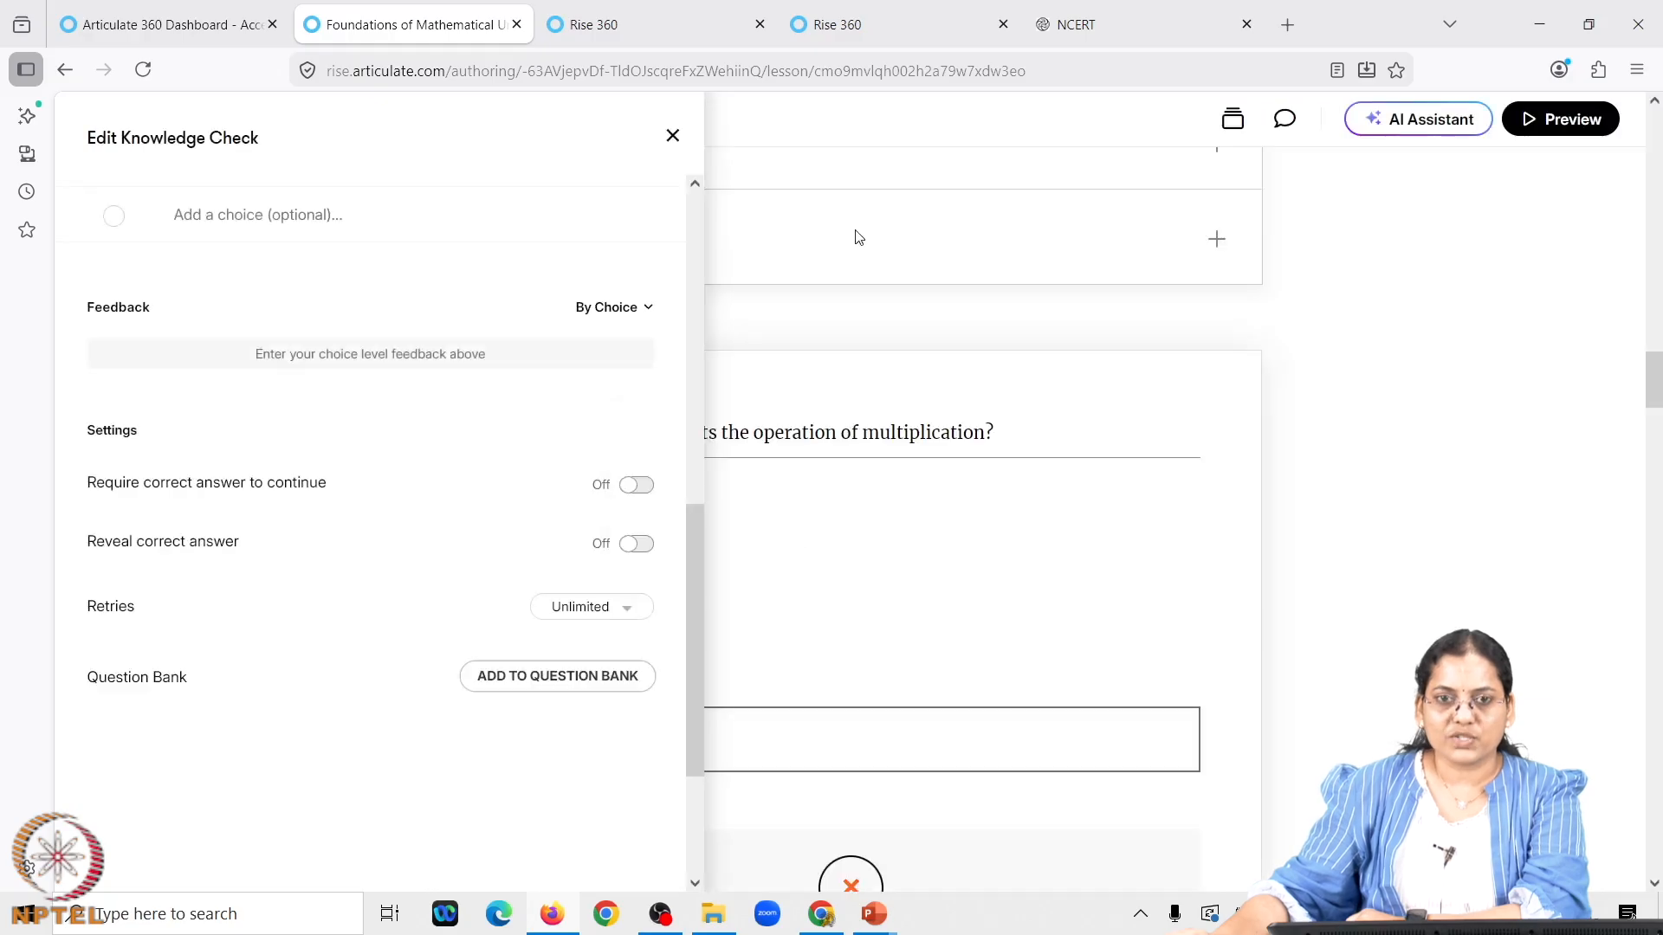
click(674, 136)
Skim the lesson's blocks, and preview the Foundations of Mathematical Understanding lesson from its title through the numbered introduction list
scroll(744, 607, down, 3)
scroll(754, 663, down, 7)
scroll(763, 650, down, 2)
scroll(814, 624, up, 9)
scroll(840, 598, up, 10)
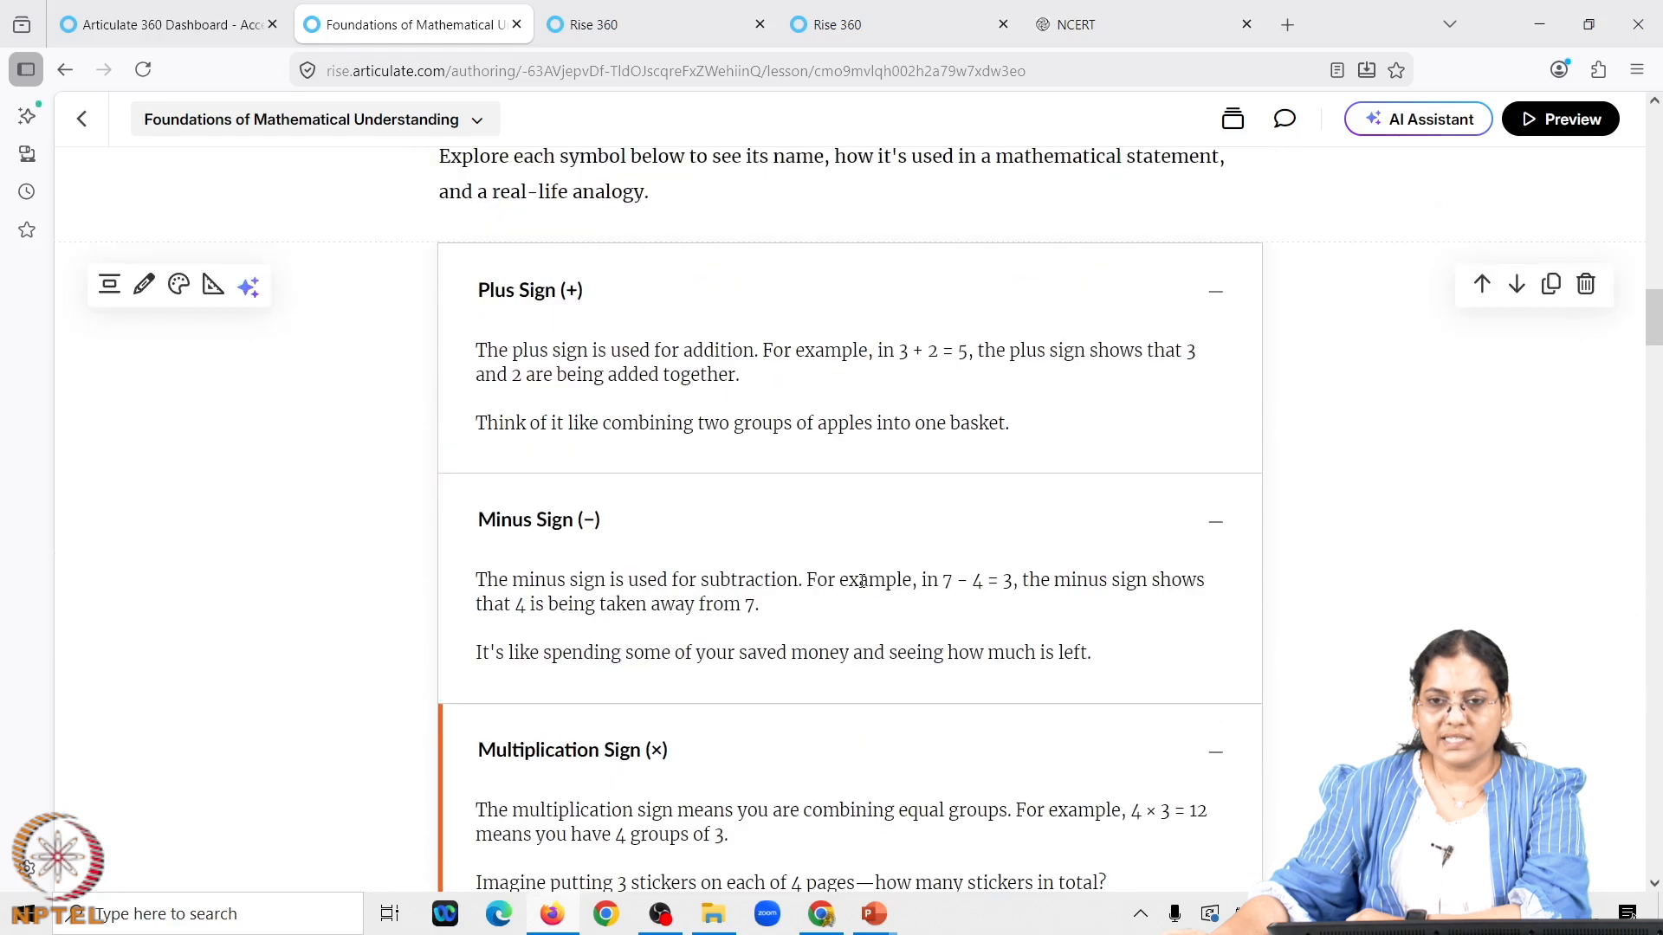
click(1594, 119)
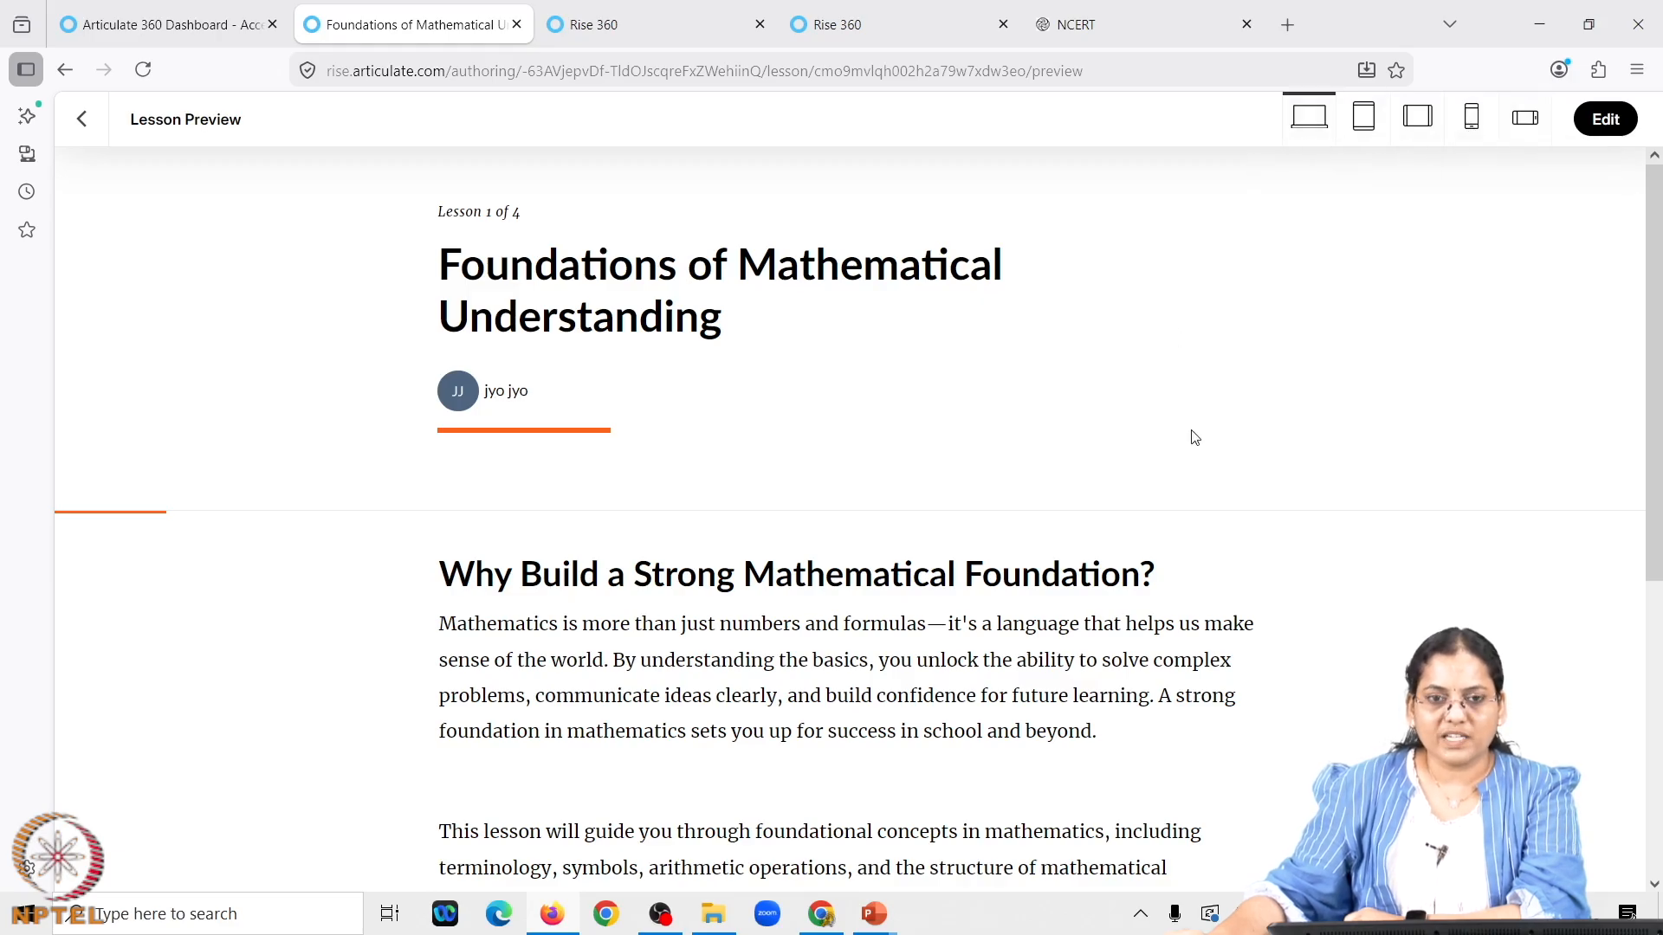
scroll(1194, 435, down, 5)
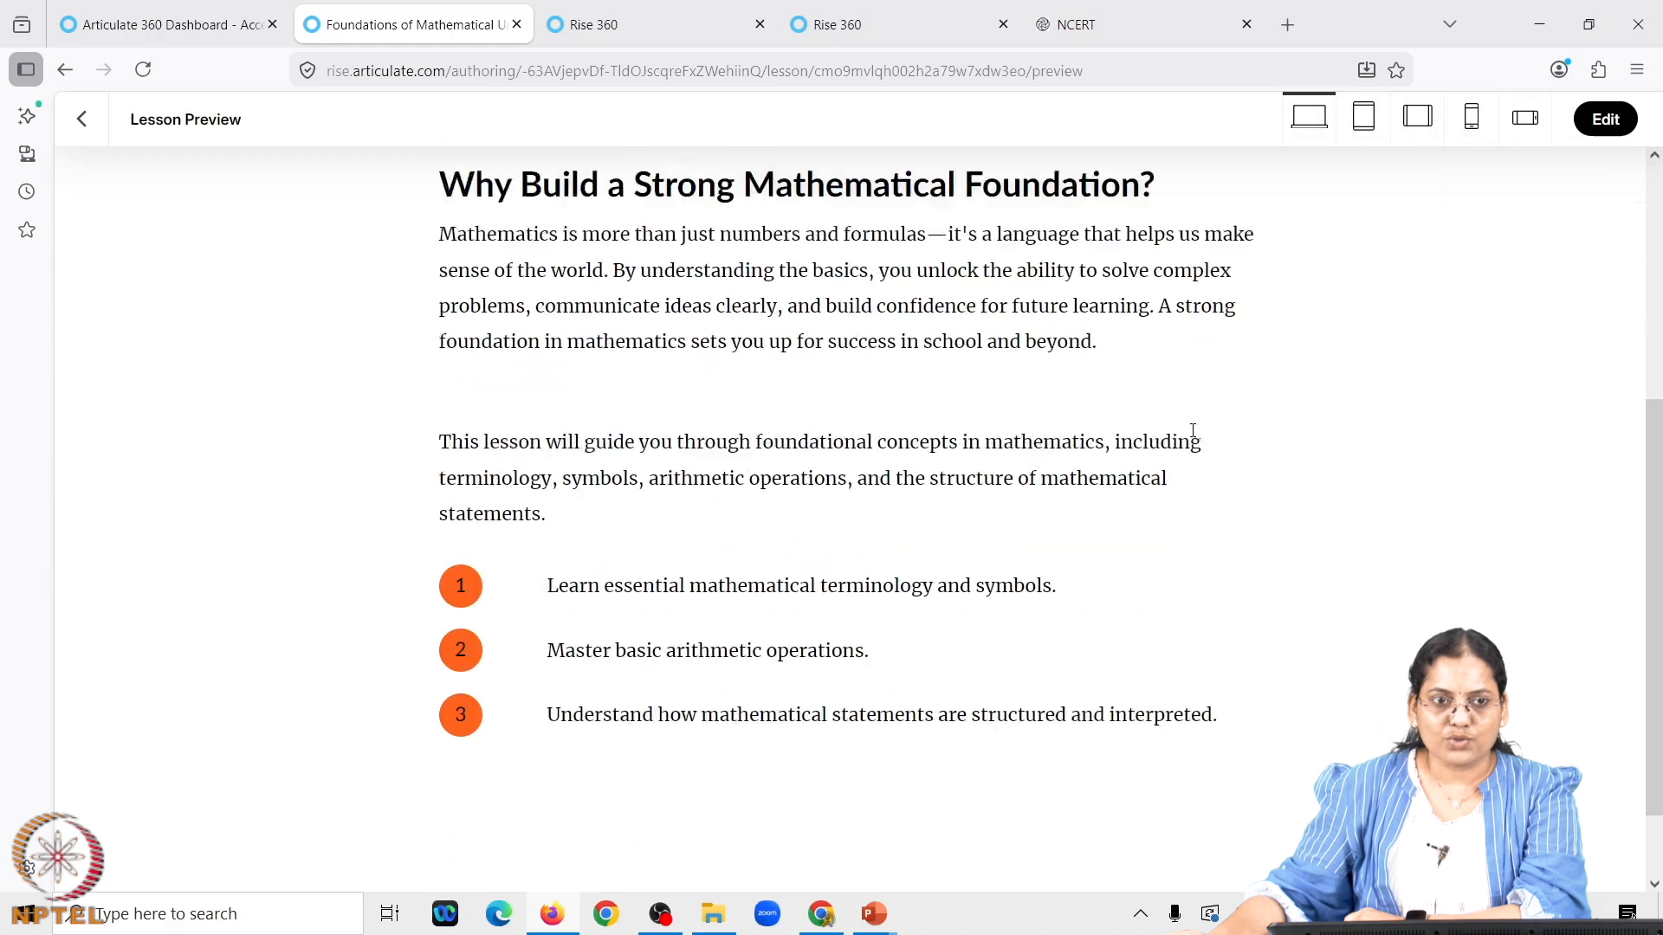
scroll(1193, 433, down, 1)
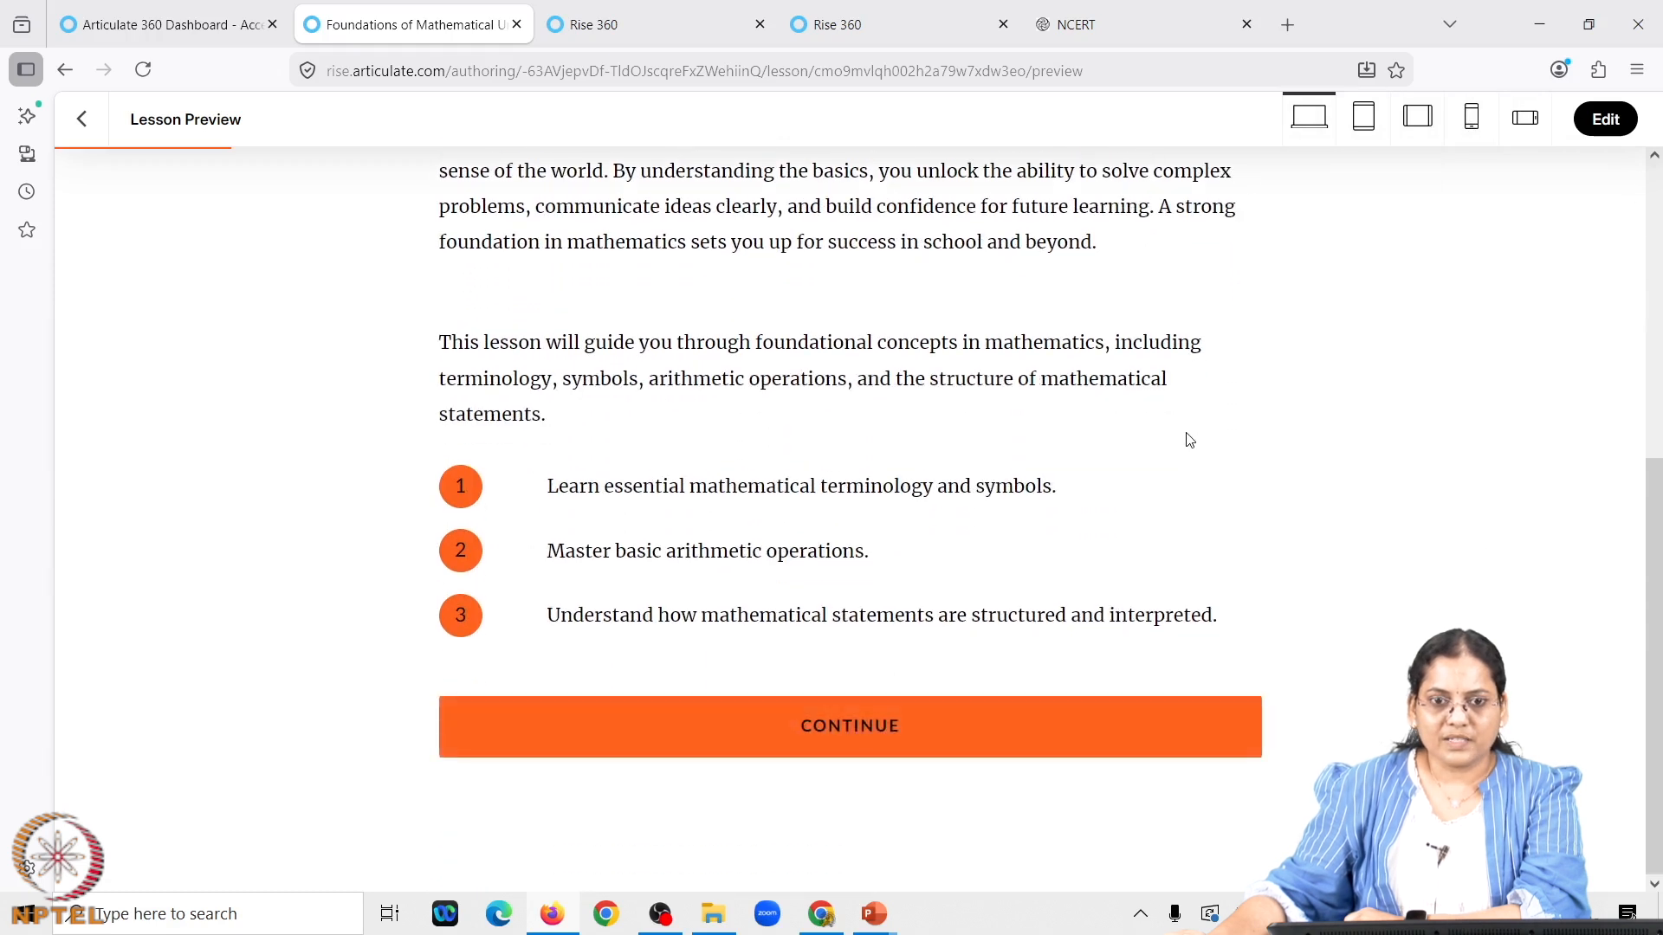
scroll(1190, 440, up, 4)
scroll(1195, 440, down, 2)
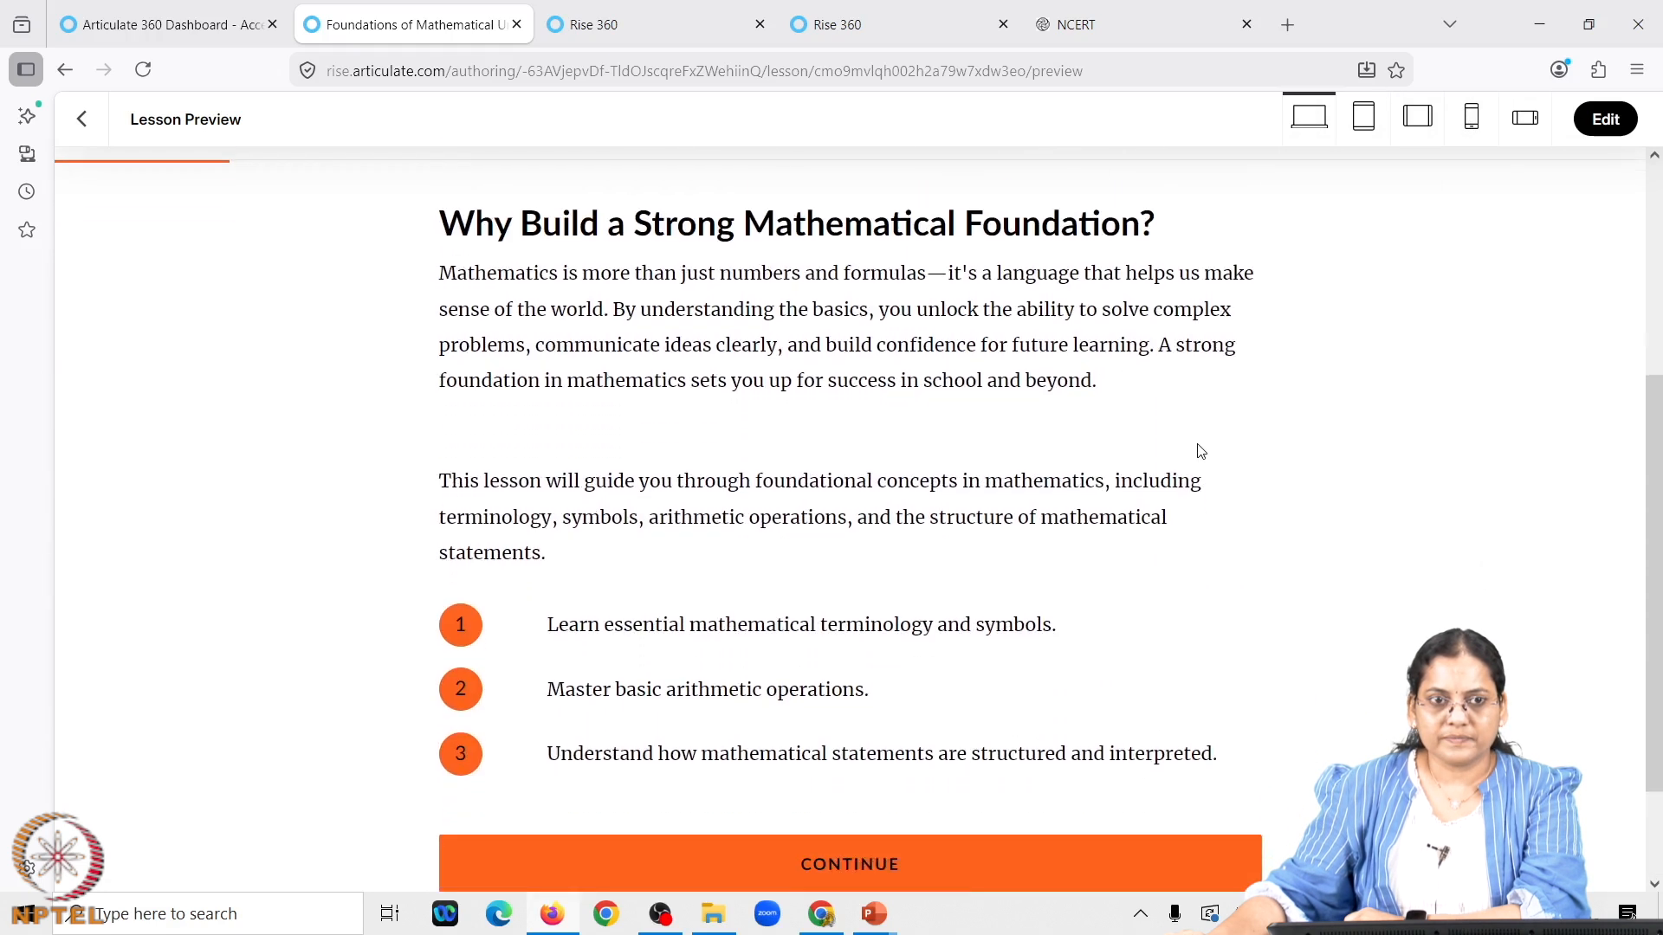
scroll(1201, 451, down, 2)
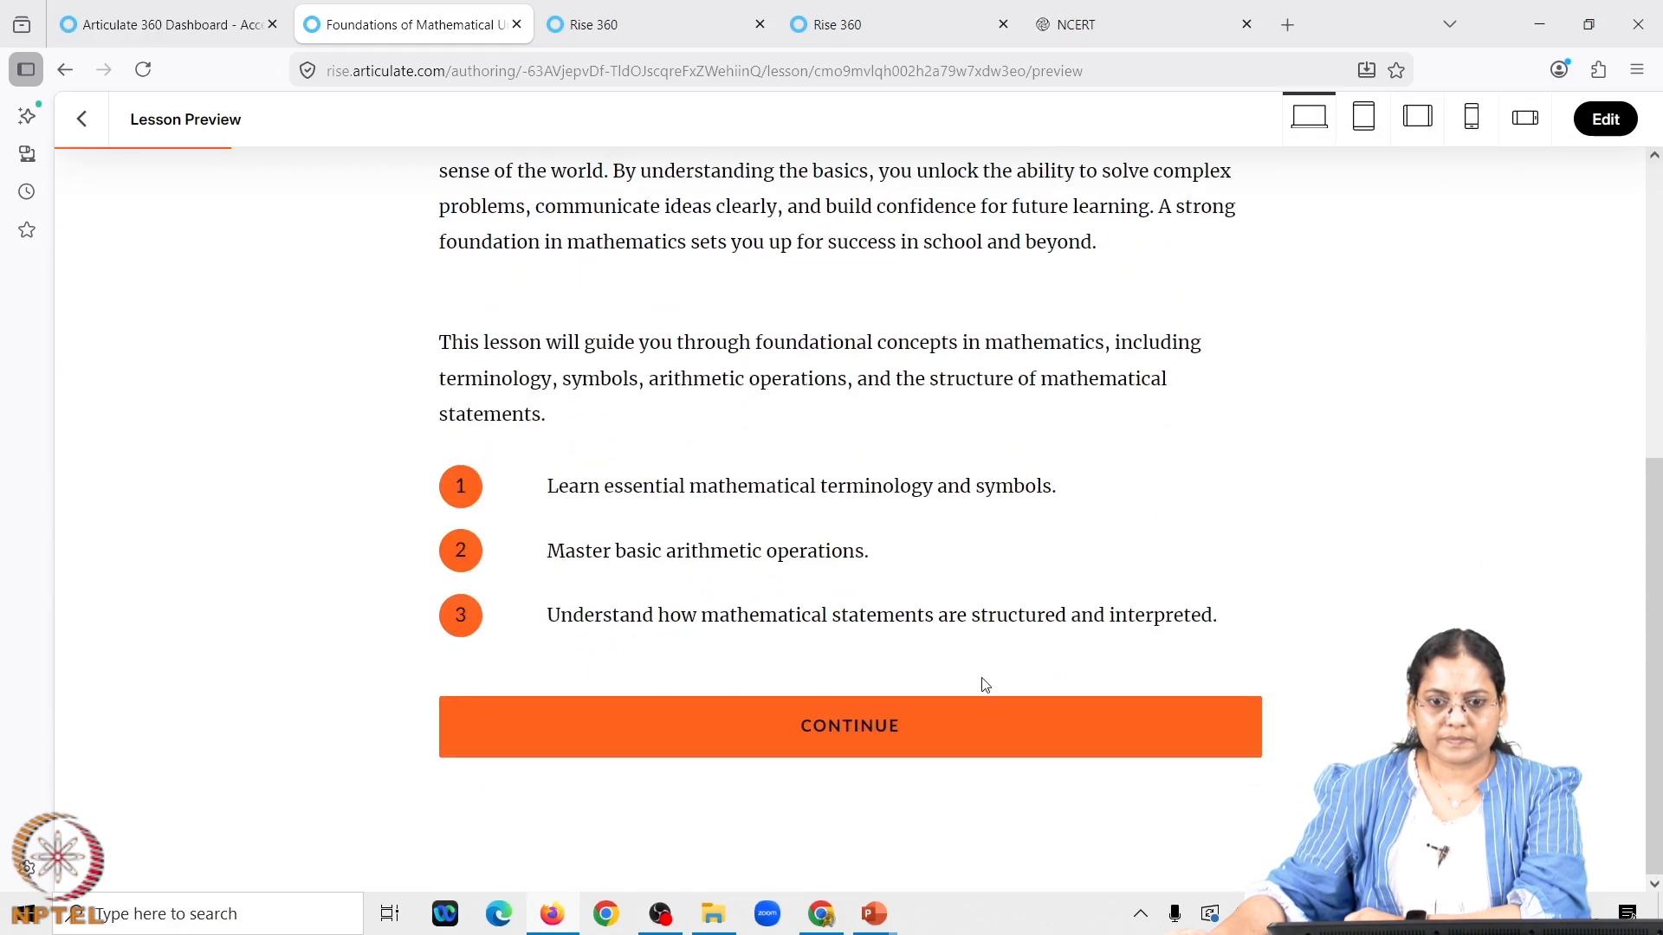
Continue past the introduction in the lesson preview and examine the term flashcards, symbol accordion and multiplication question
click(932, 741)
scroll(943, 731, down, 1)
scroll(948, 730, down, 2)
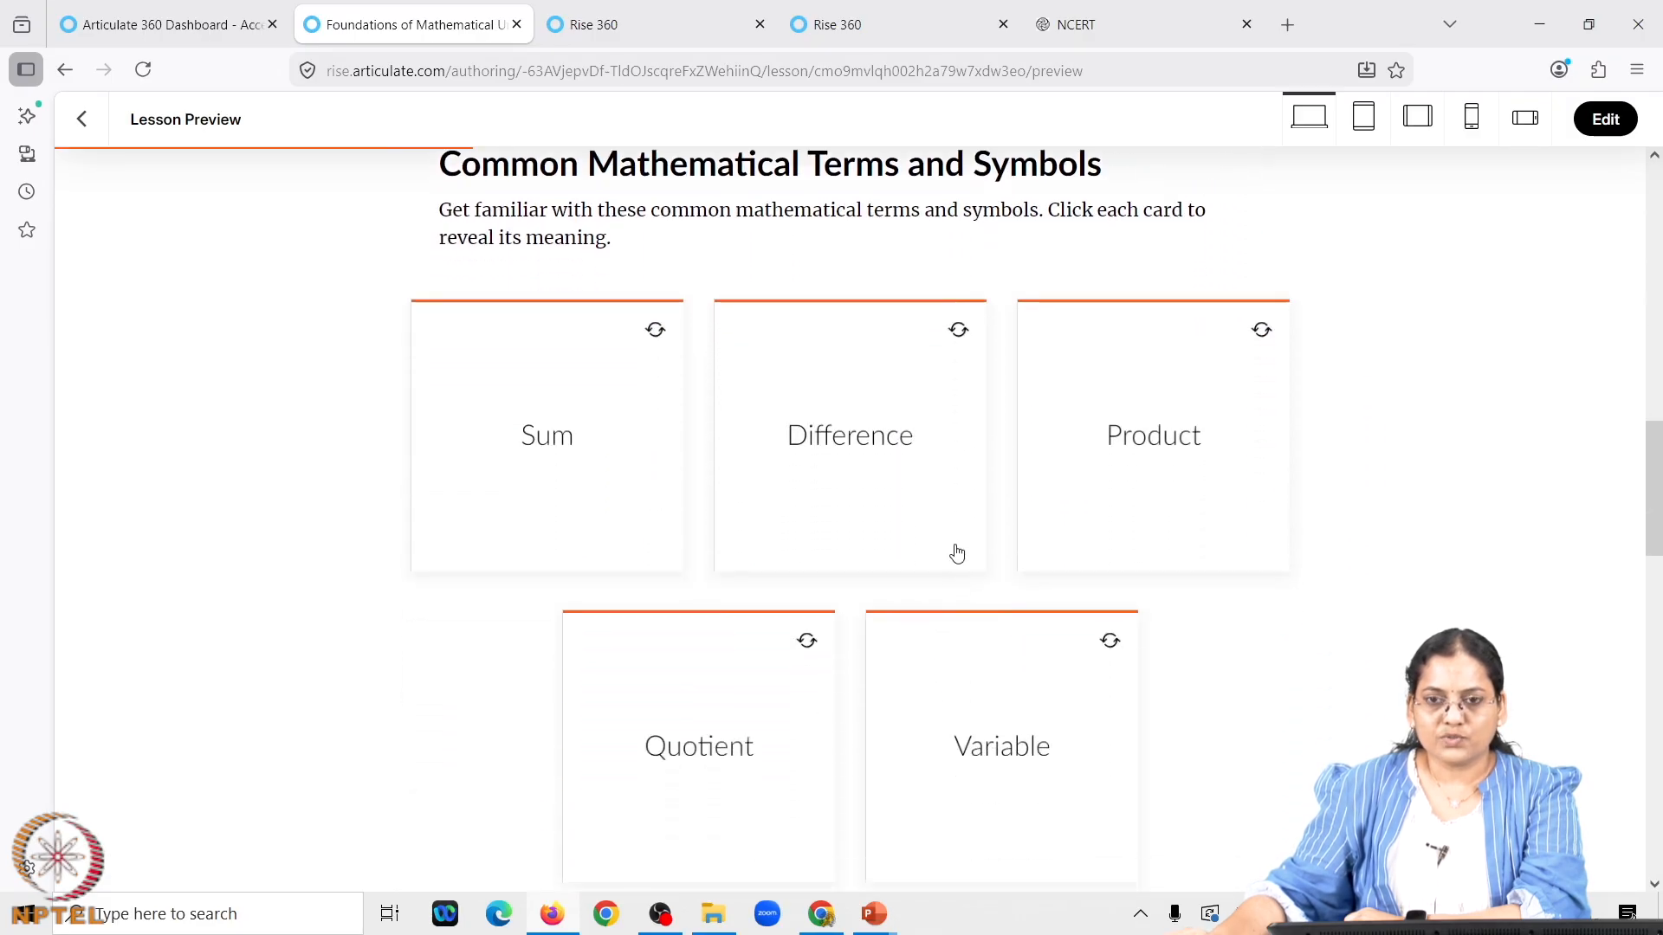
scroll(962, 554, down, 9)
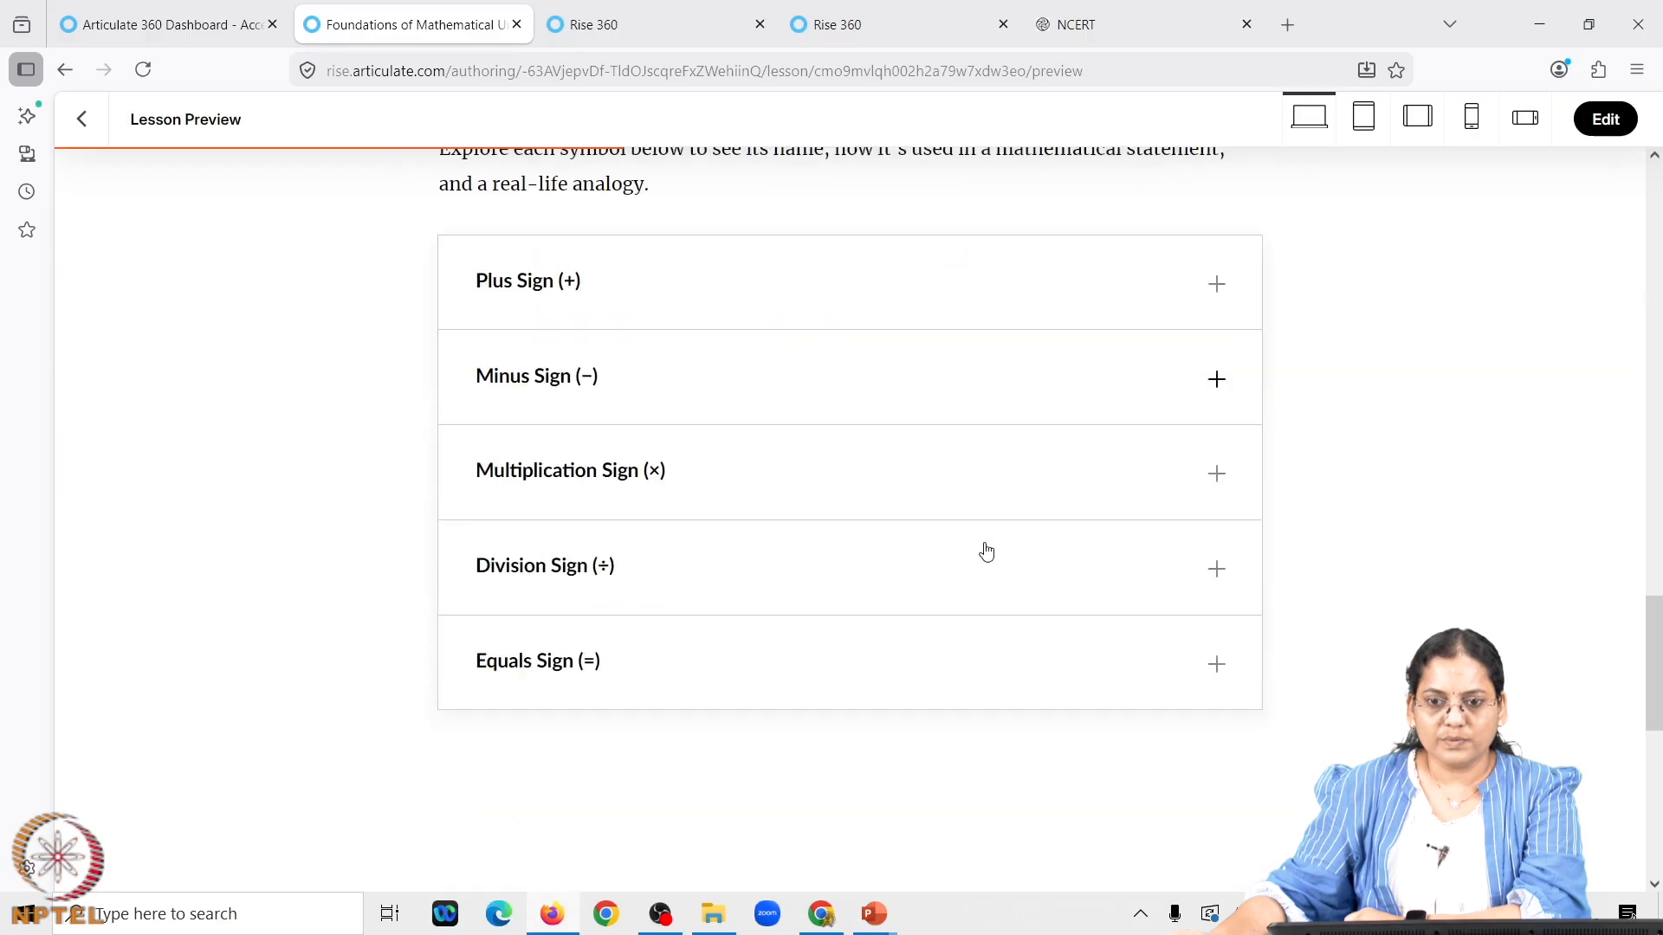
scroll(986, 551, down, 7)
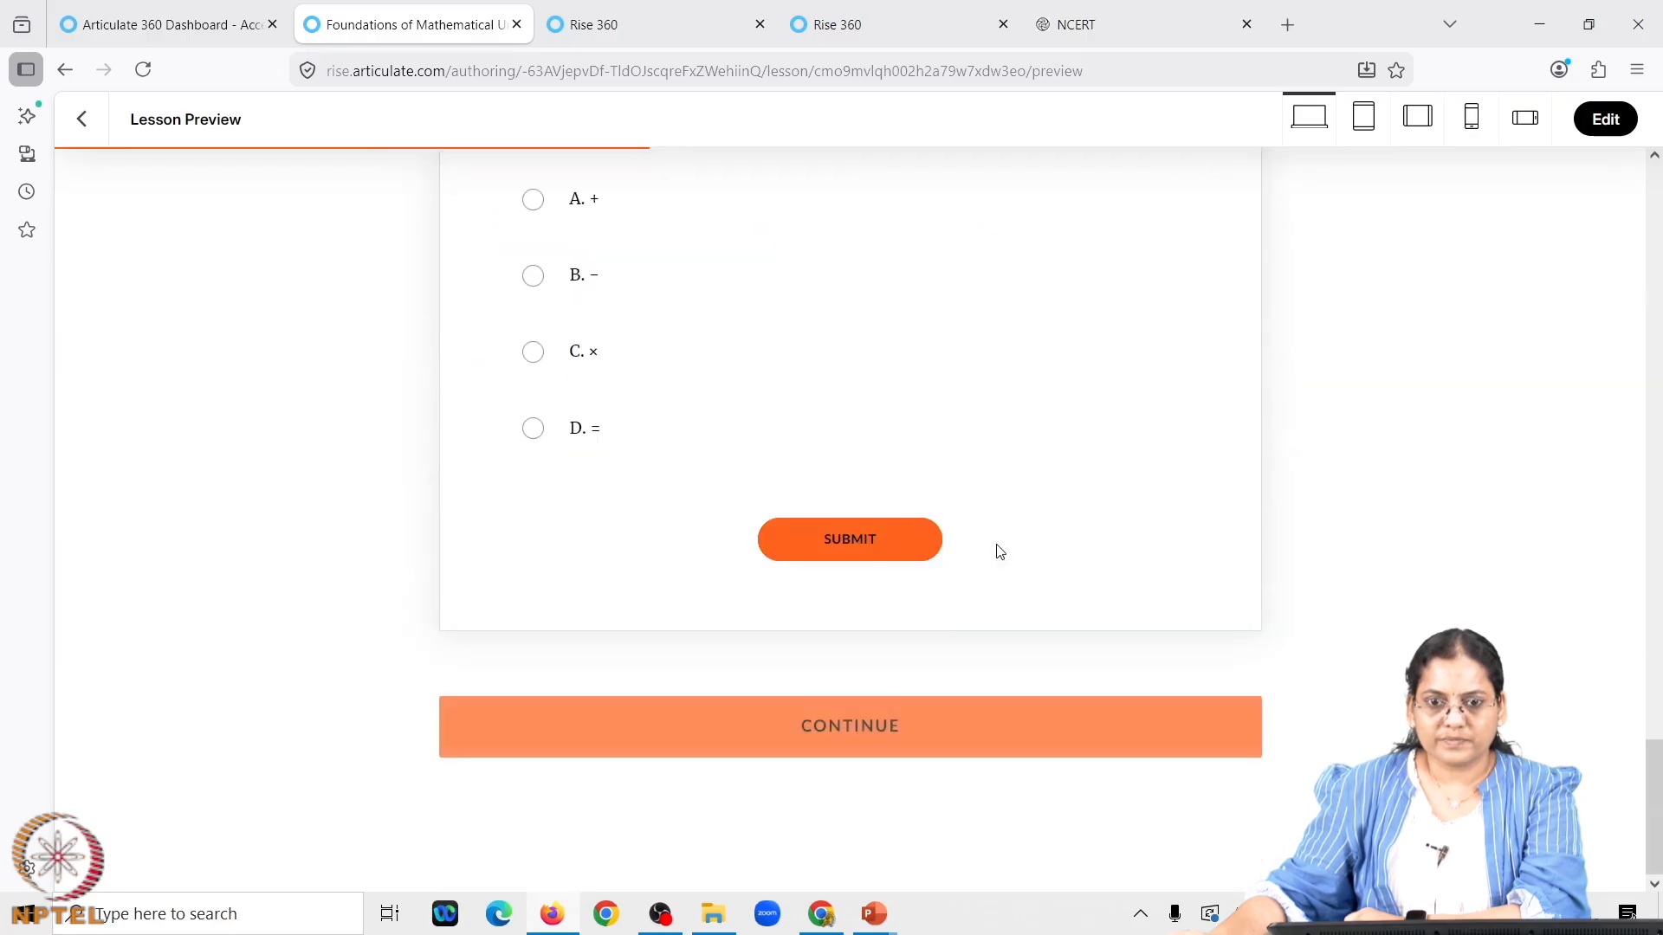
drag(1650, 812, 1652, 194)
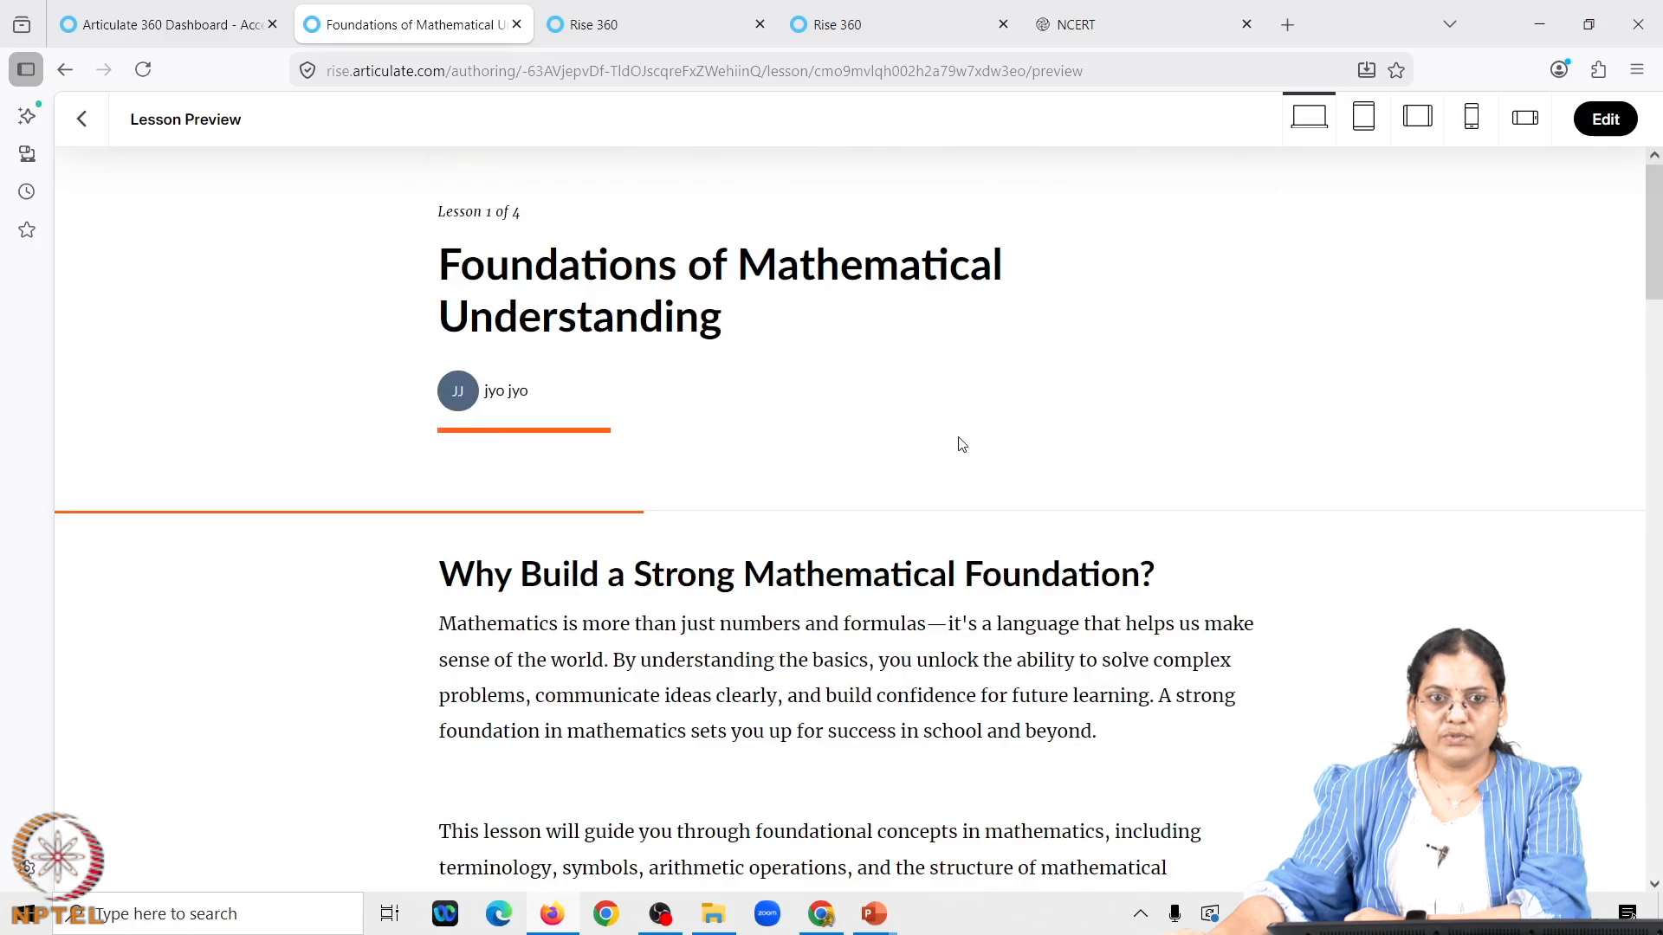
Return to the course overview and view the Reach 360 publishing settings, closing them without publishing
click(78, 121)
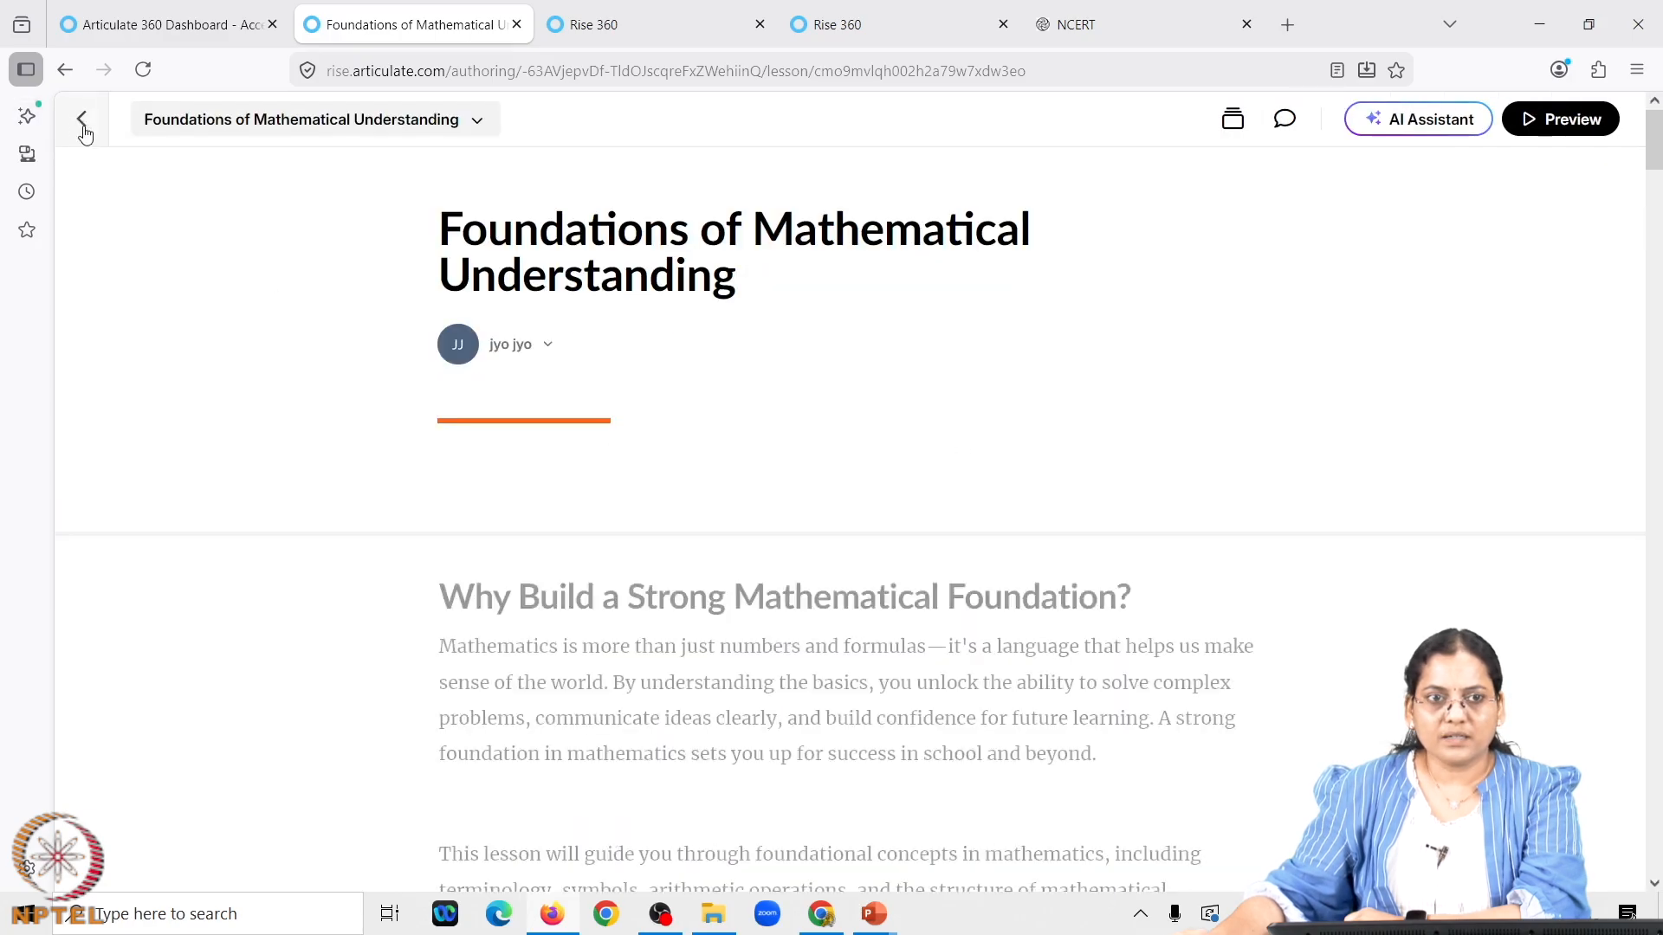
click(83, 122)
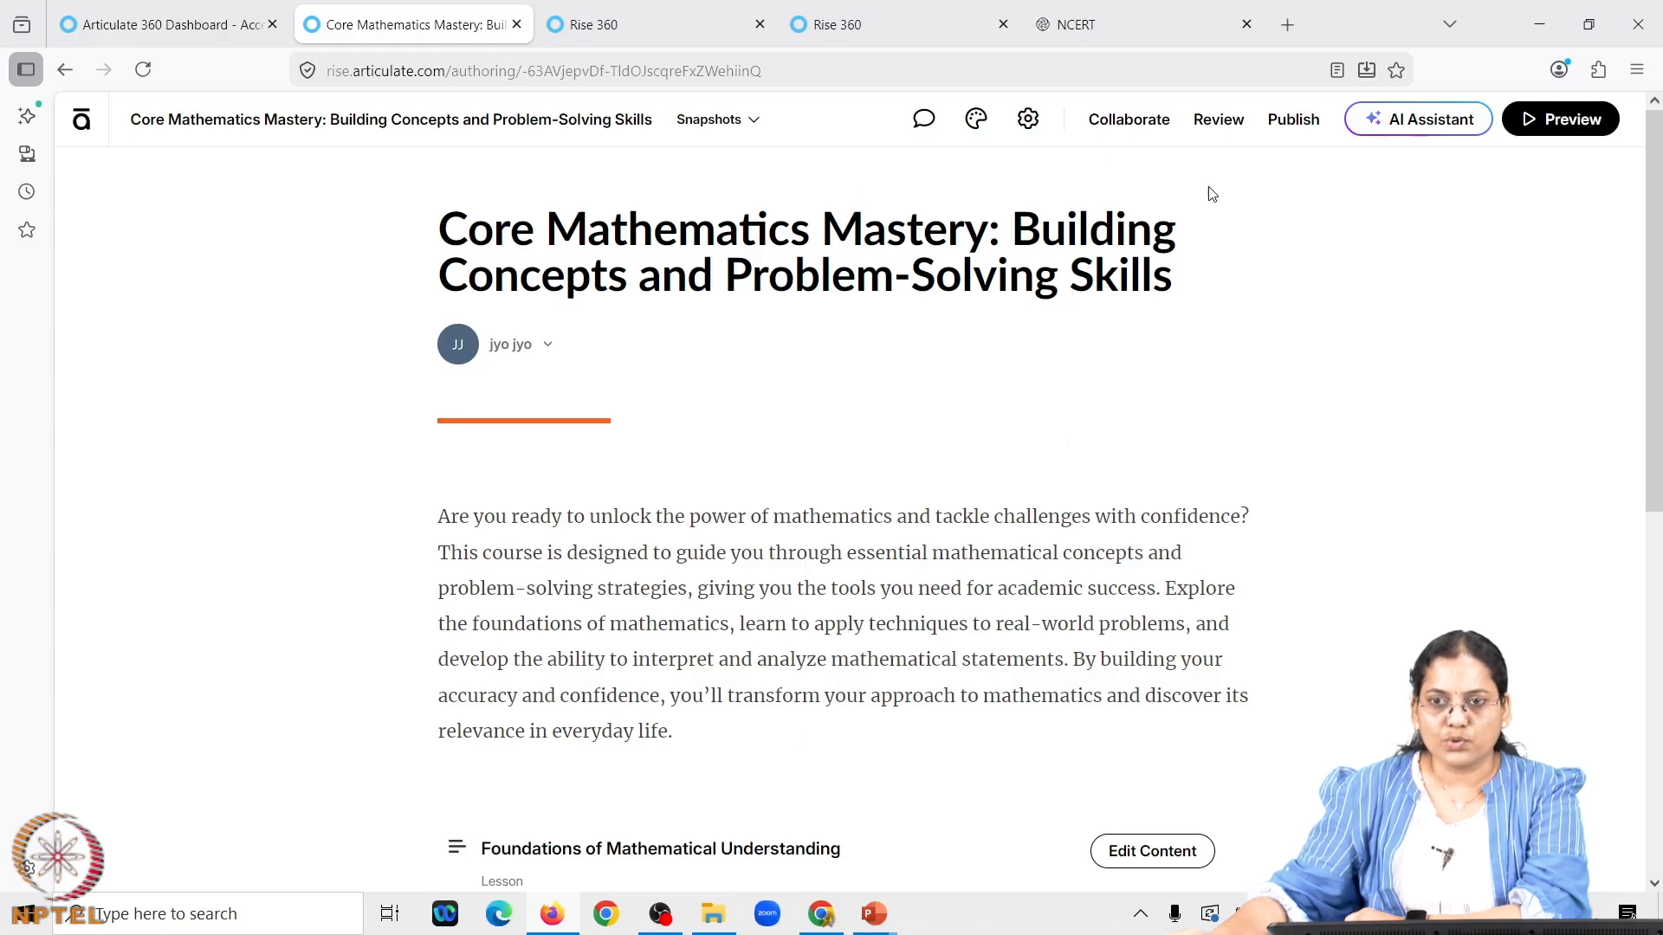
click(1292, 121)
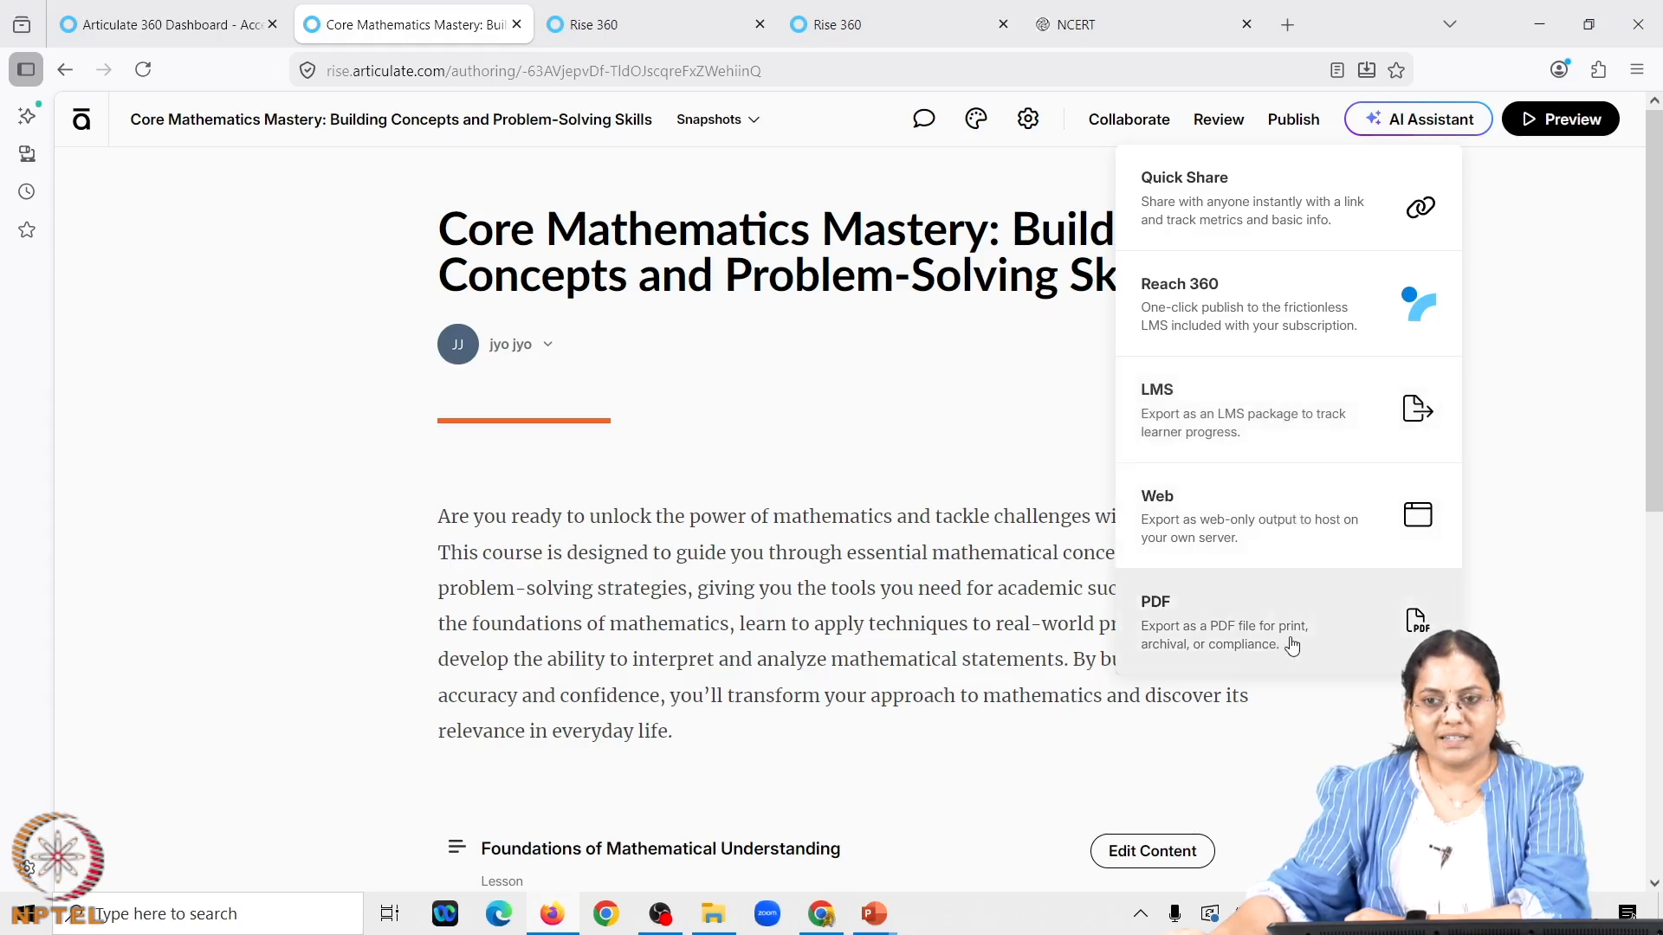
click(1279, 299)
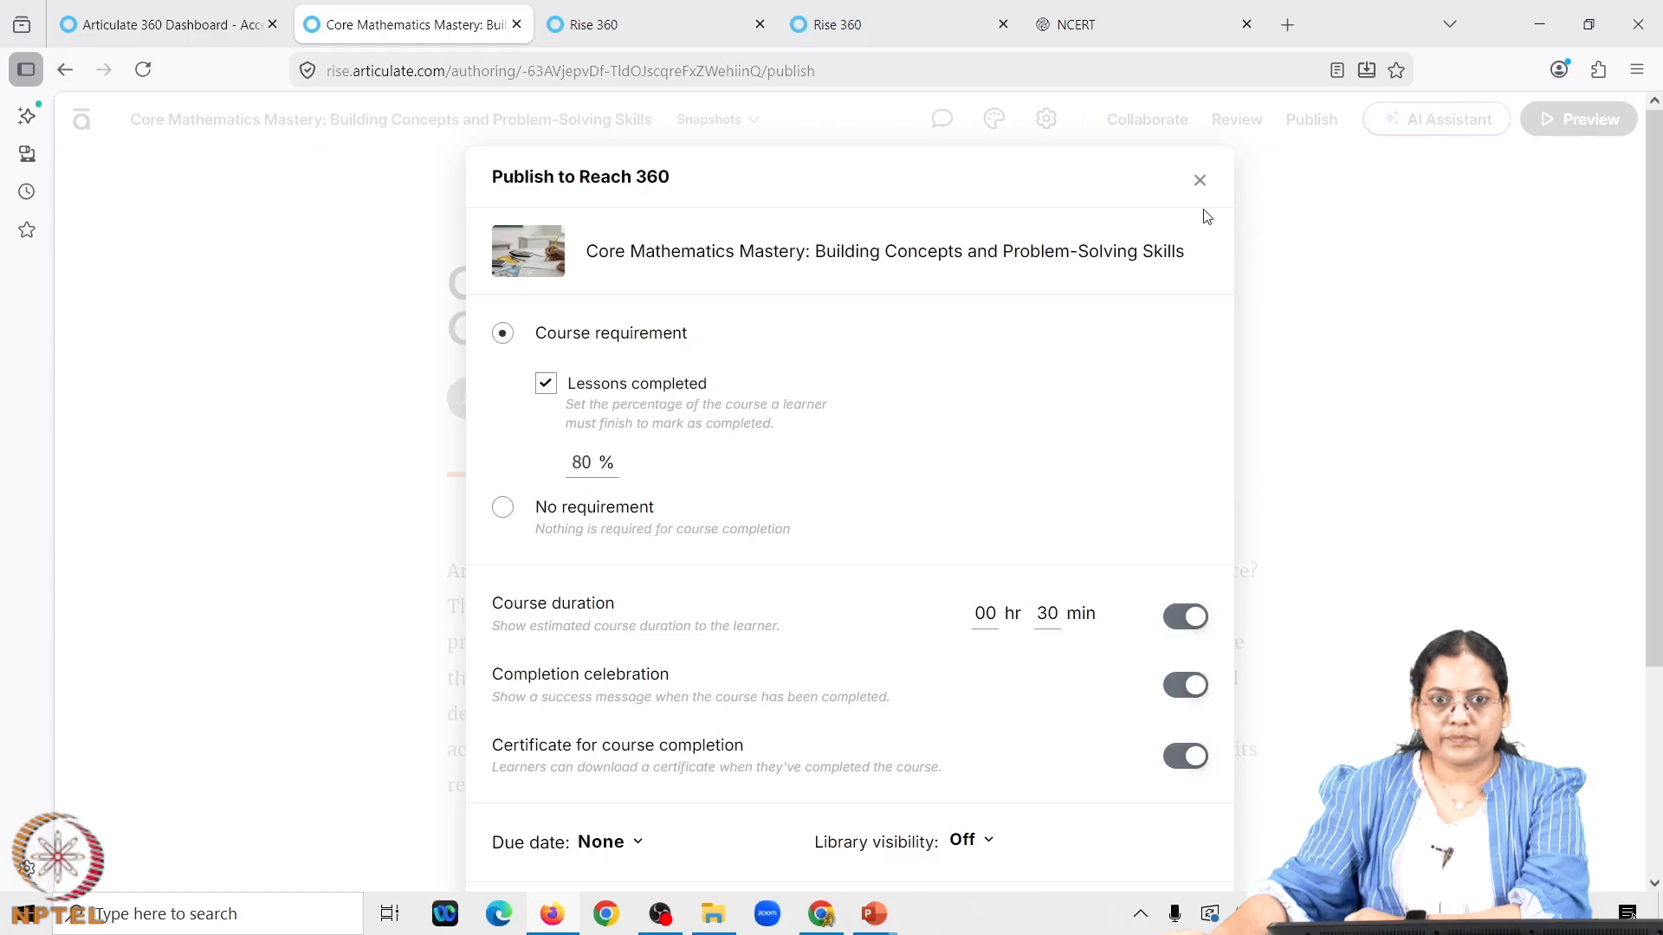
click(1200, 182)
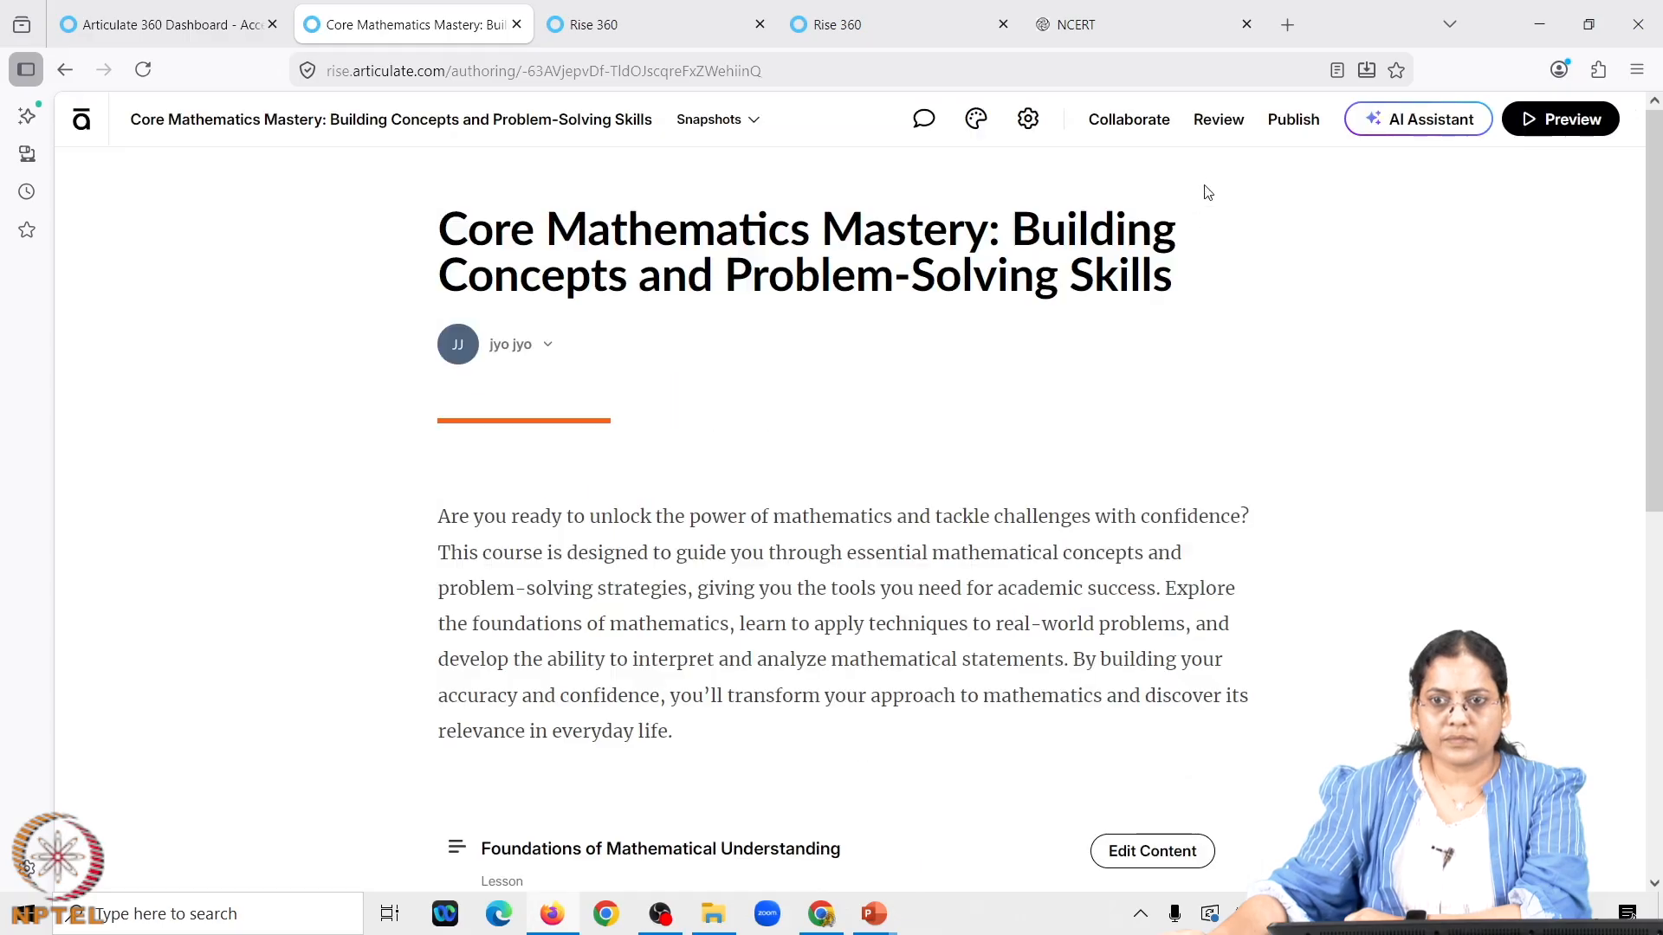
Publish the Core Mathematics Mastery course as web-only output, leaving Hide Cover Page off
click(1295, 121)
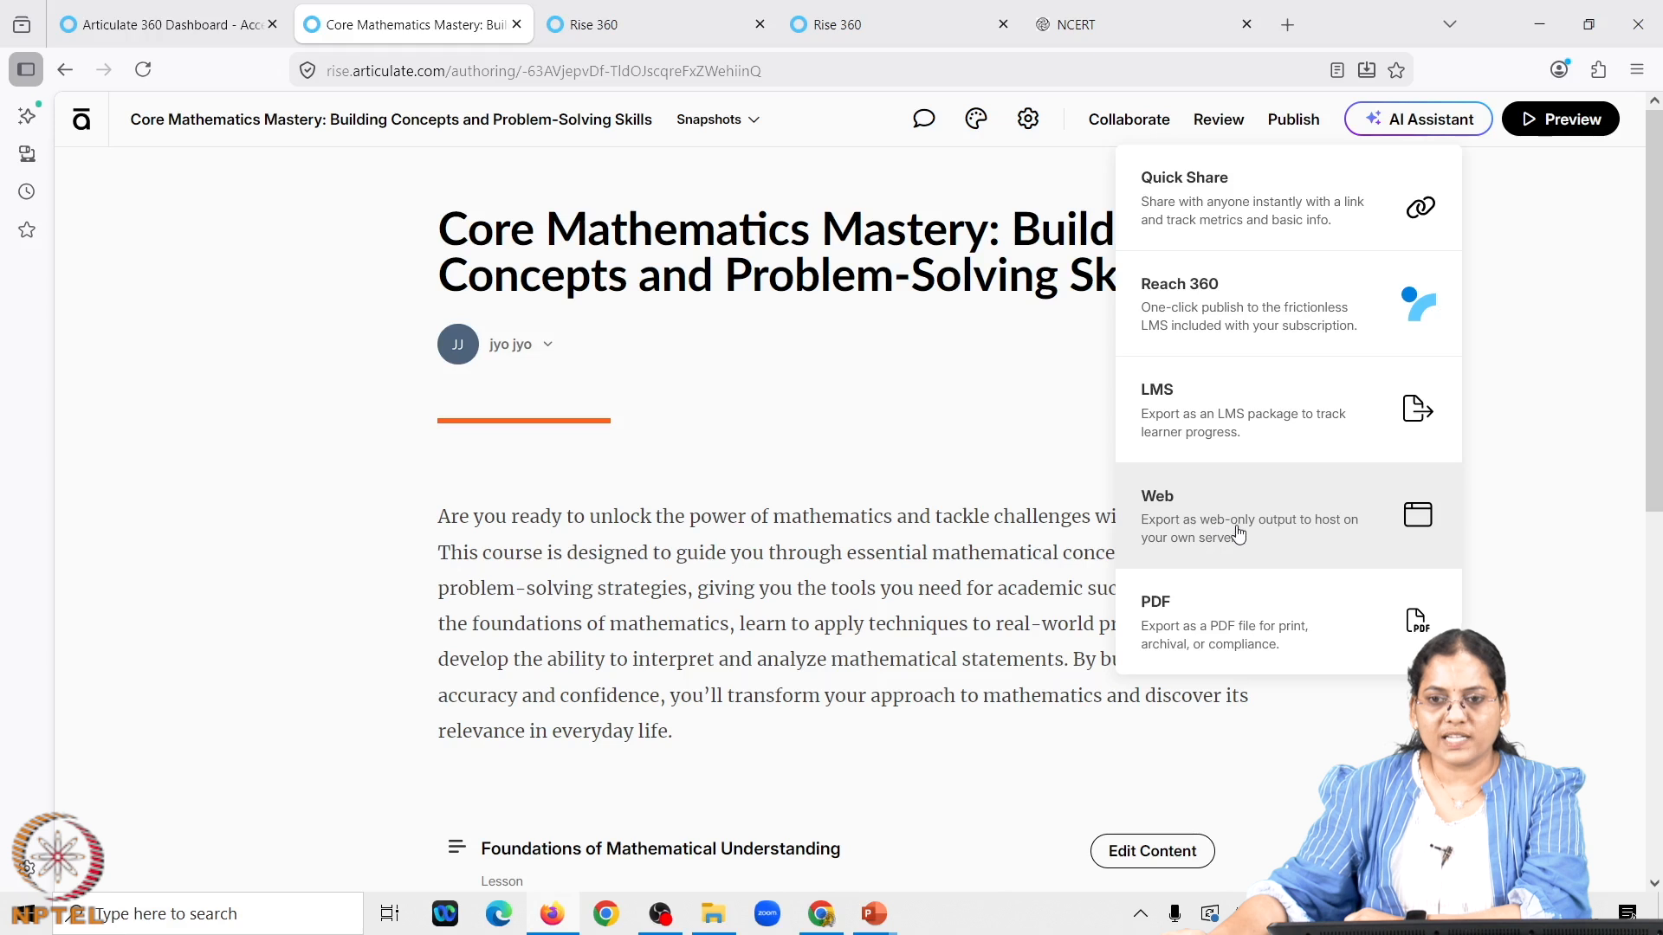
click(1316, 516)
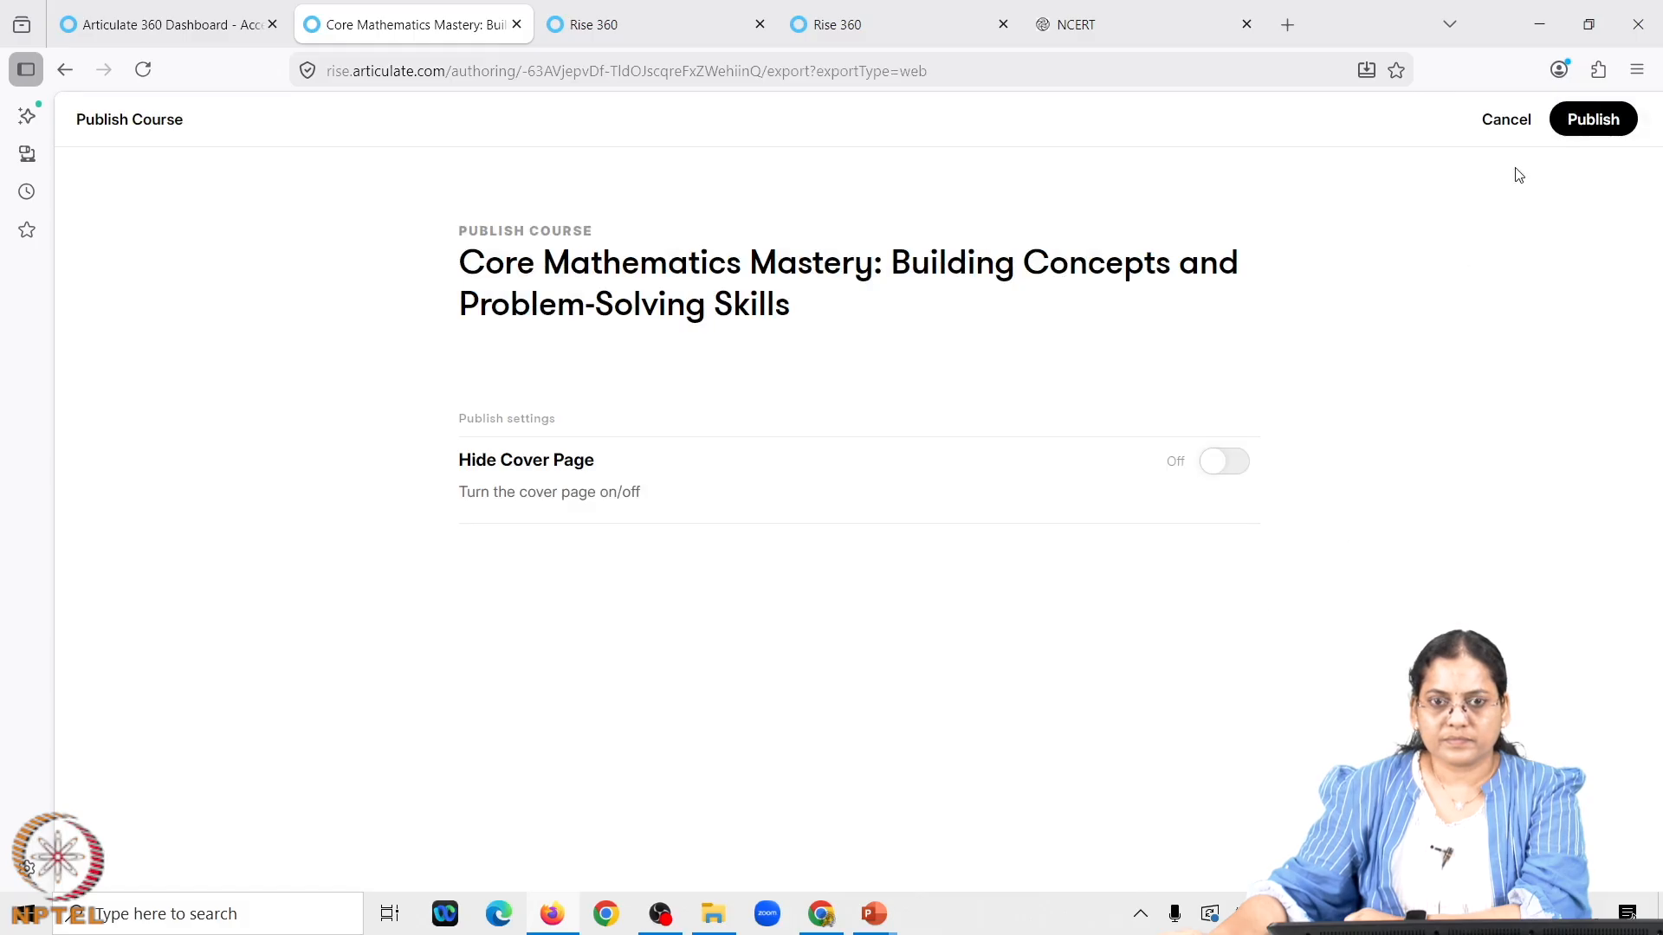
click(1605, 123)
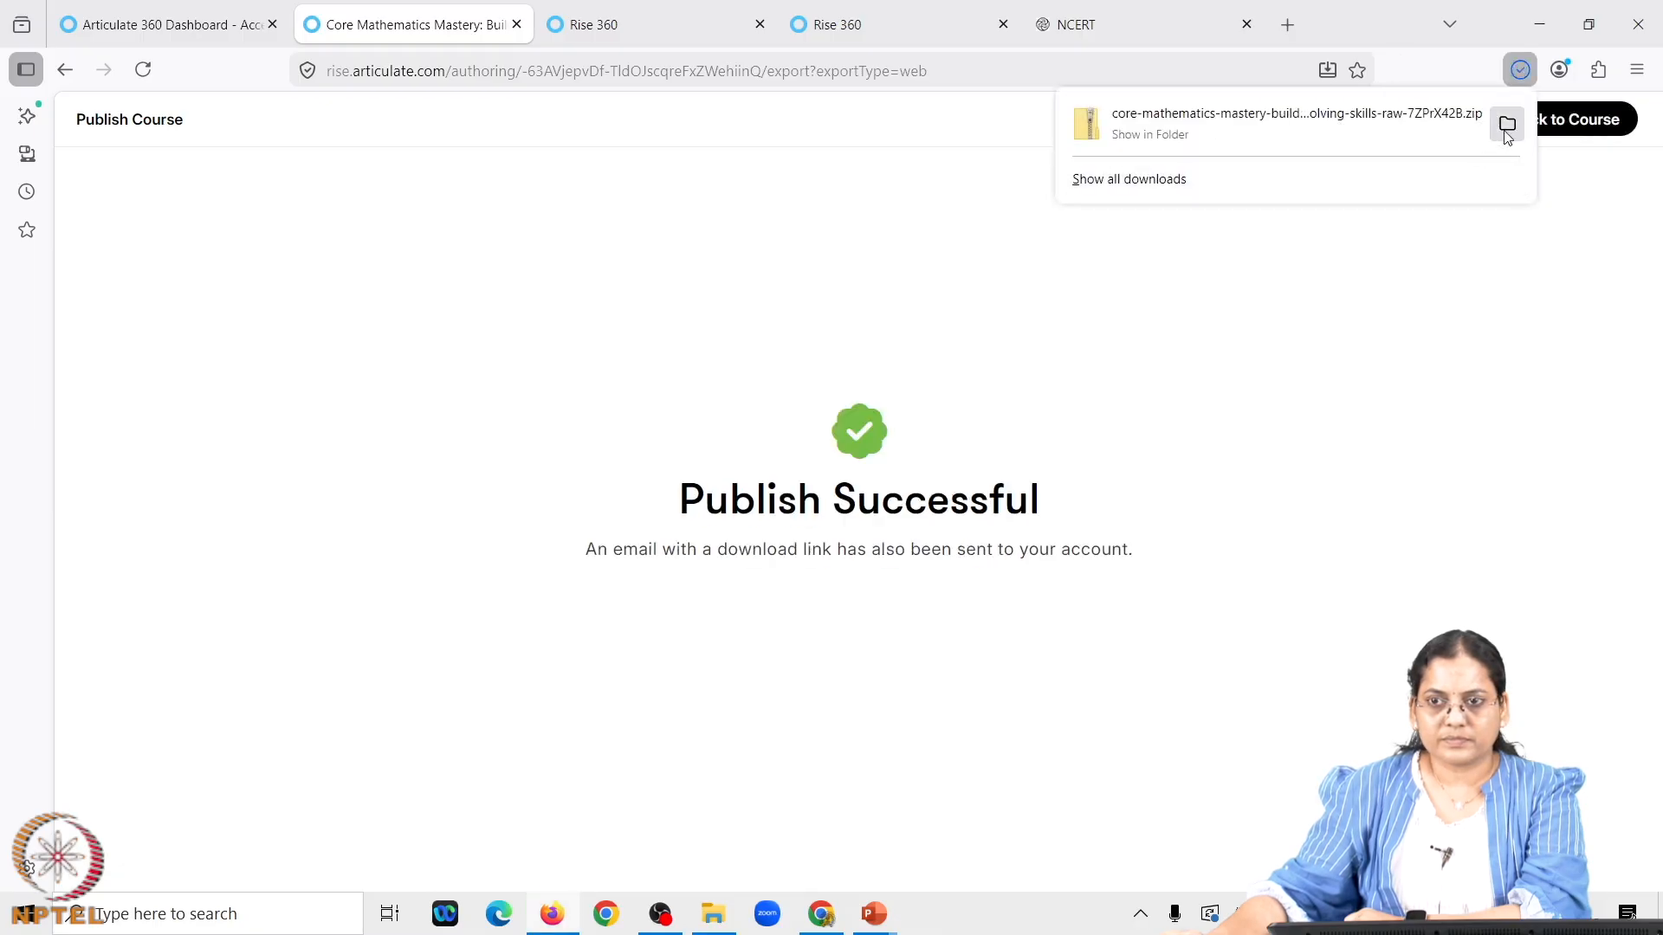
Return to the course overview, activate a Quick Share link for the Core Mathematics Mastery course, and close the sharing settings
click(1256, 469)
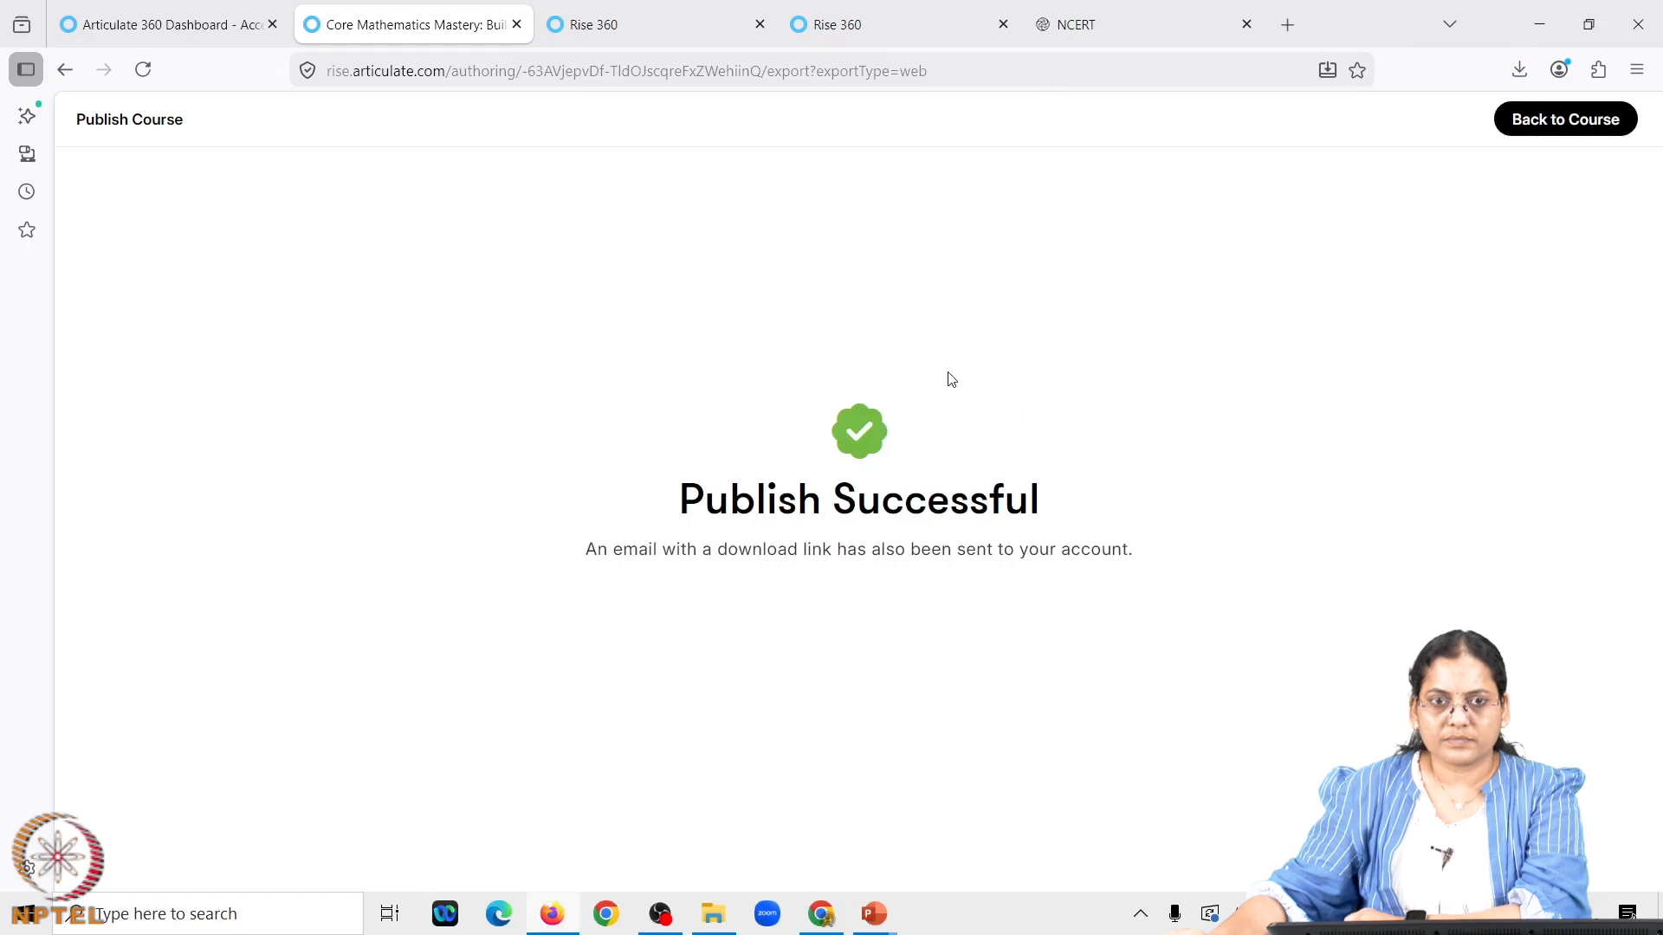
click(73, 77)
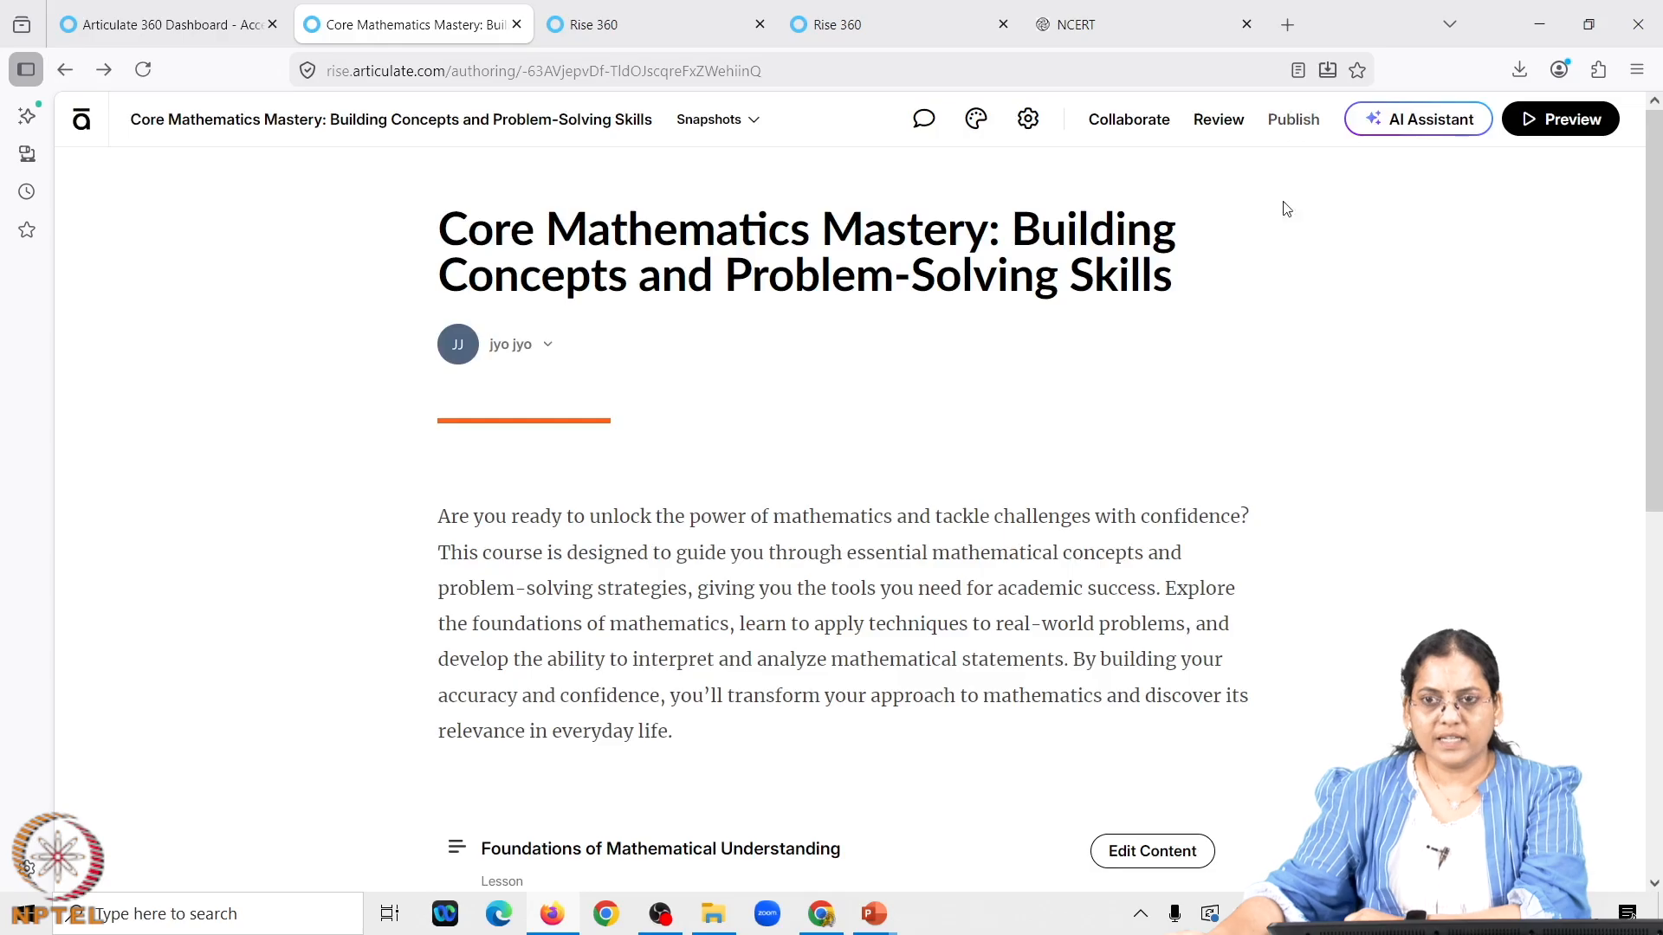
click(1291, 119)
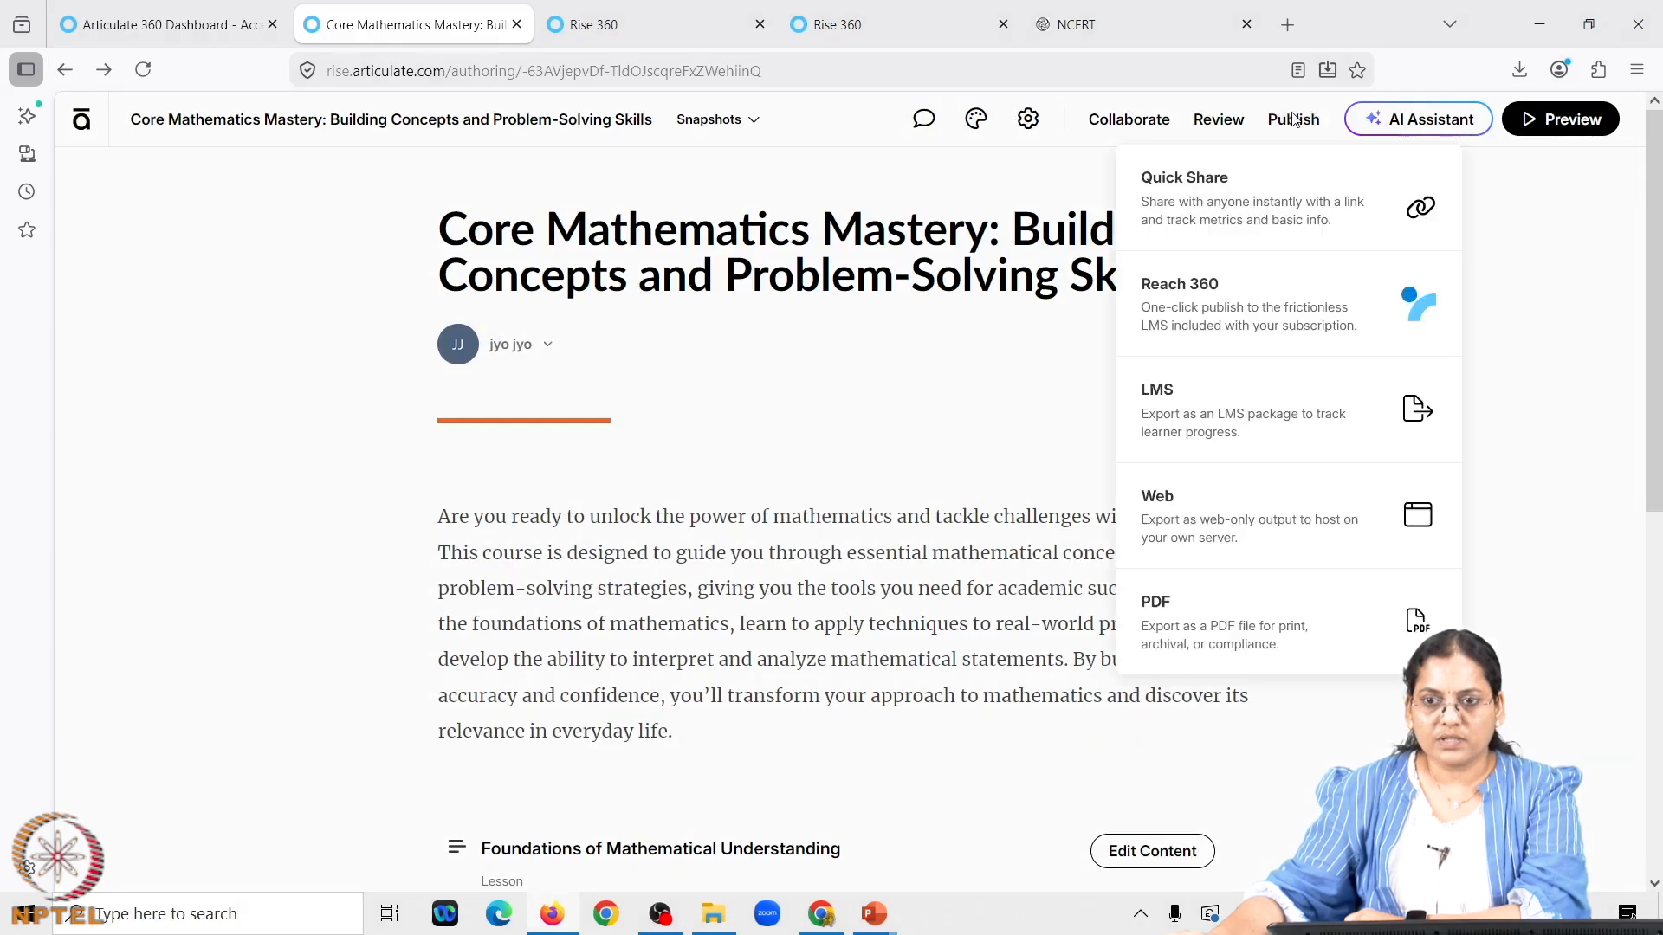
click(1283, 194)
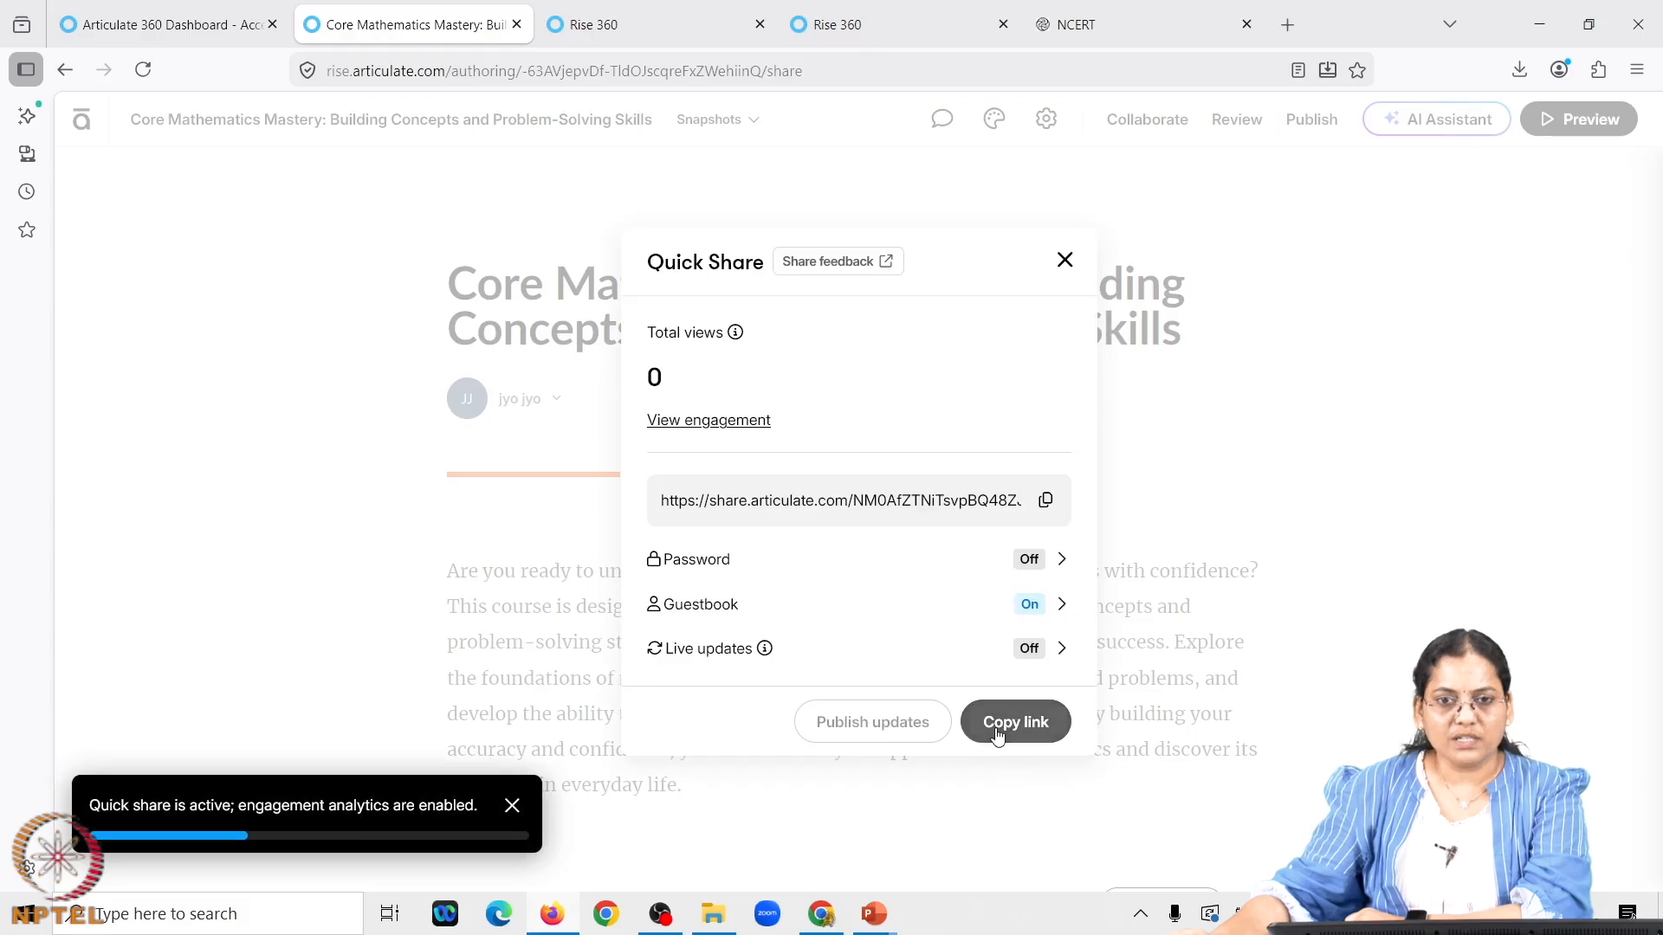
click(1063, 261)
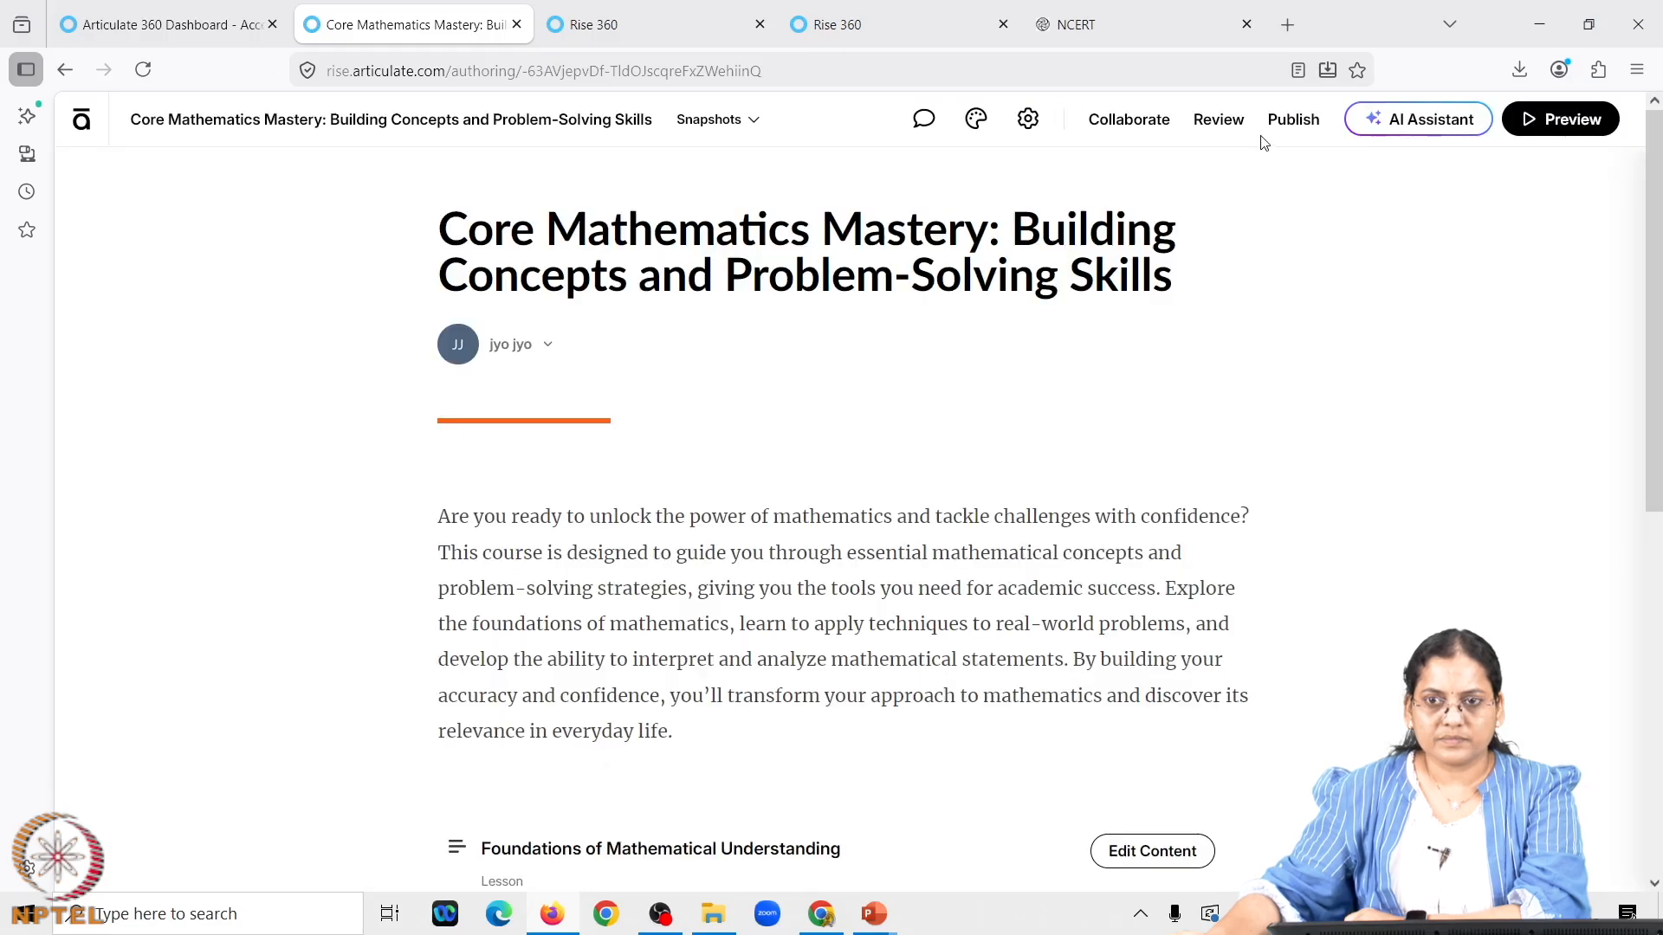
View the course's Review 360 publishing settings and the Articulate 360 dashboard, and switch to the running PowerPoint slide show
click(1233, 125)
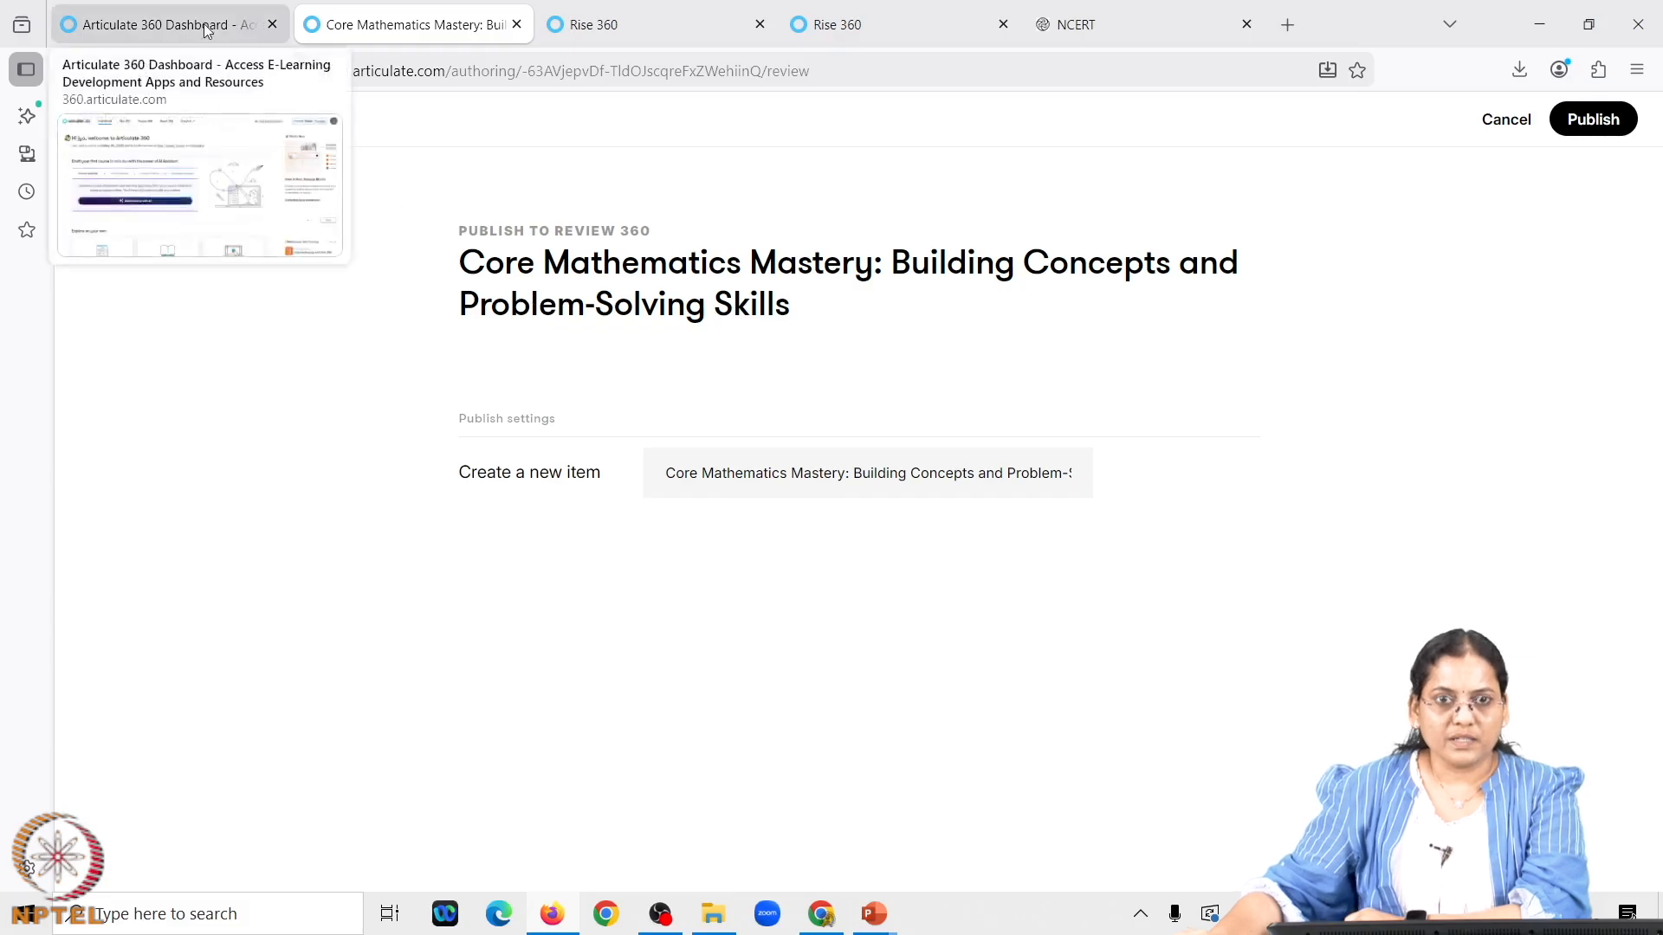
click(164, 24)
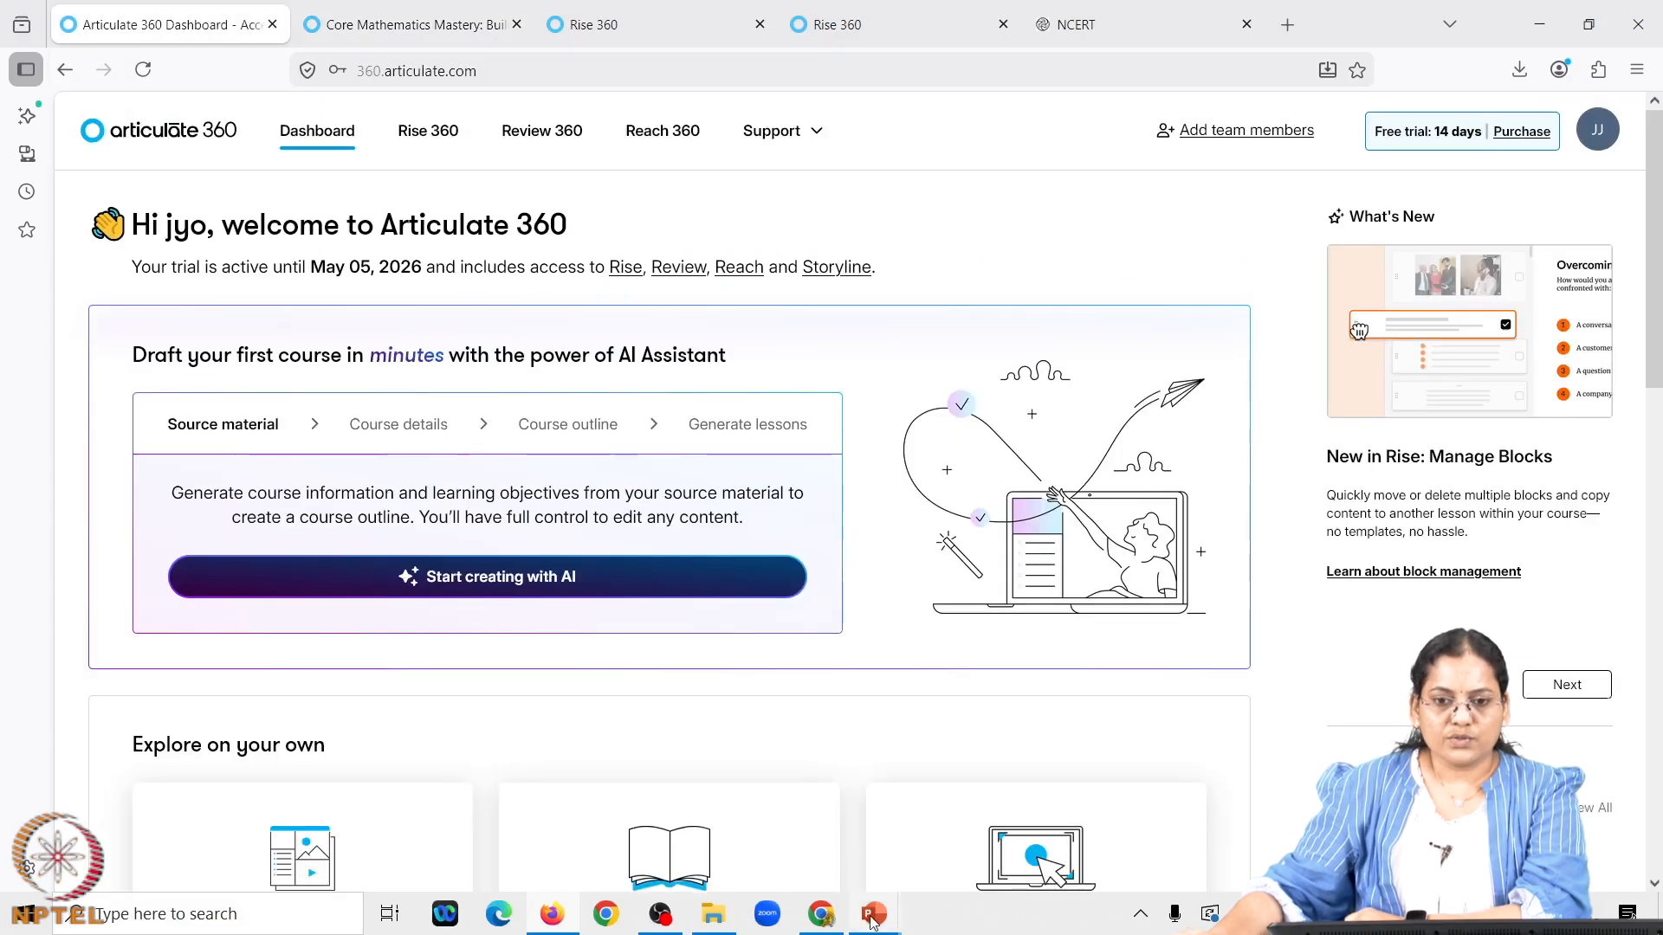
mouse_move(874, 913)
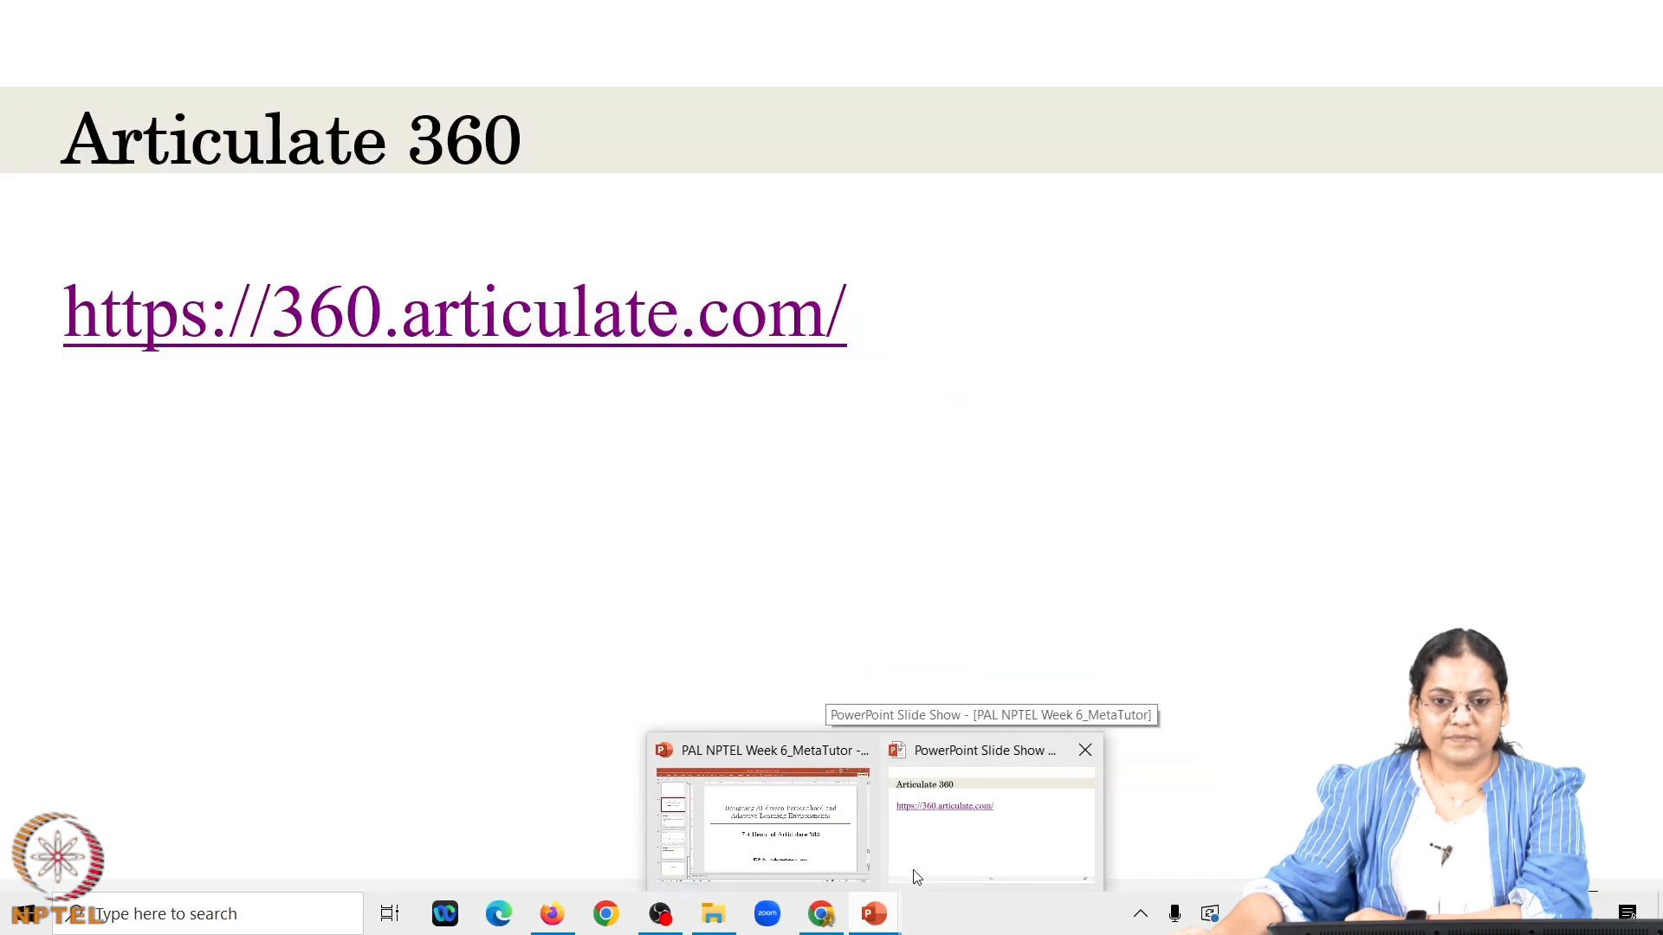
click(918, 875)
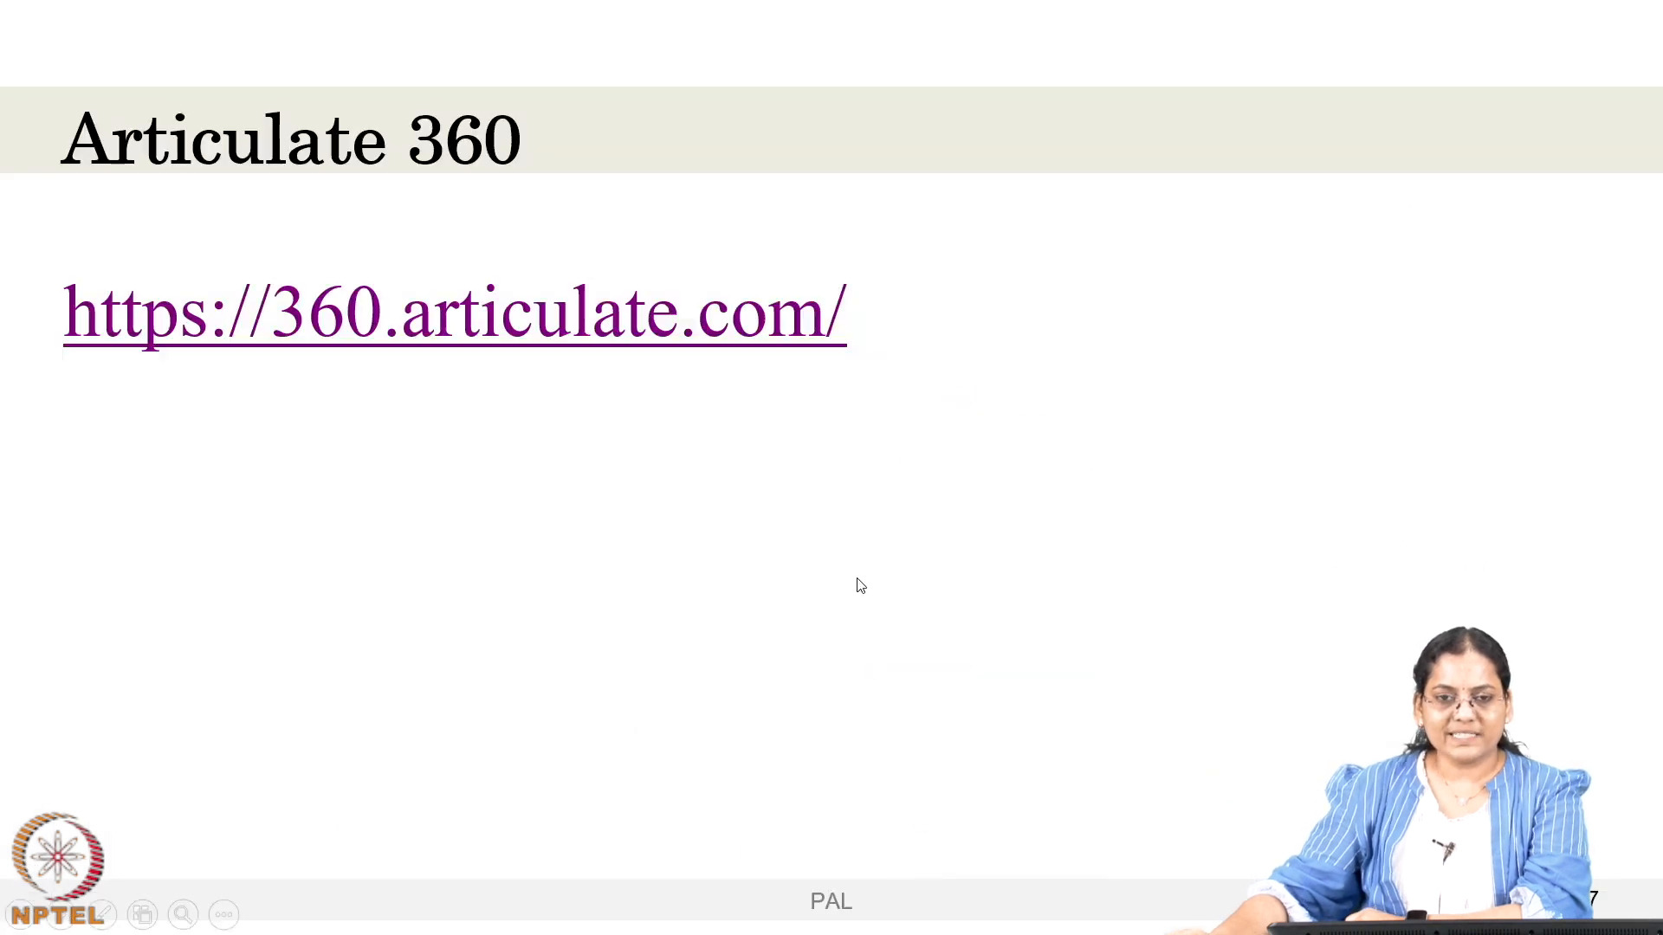